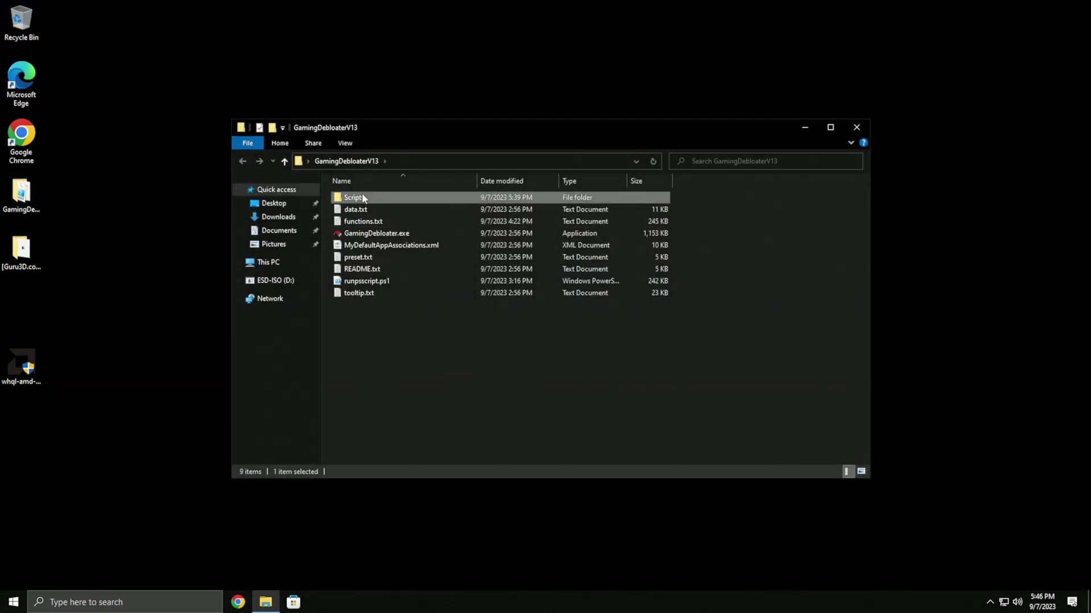
Step: Open script.ps1 from the Scripts folder in Notepad, look through its tweak list, and minimize it
left_click(392, 198)
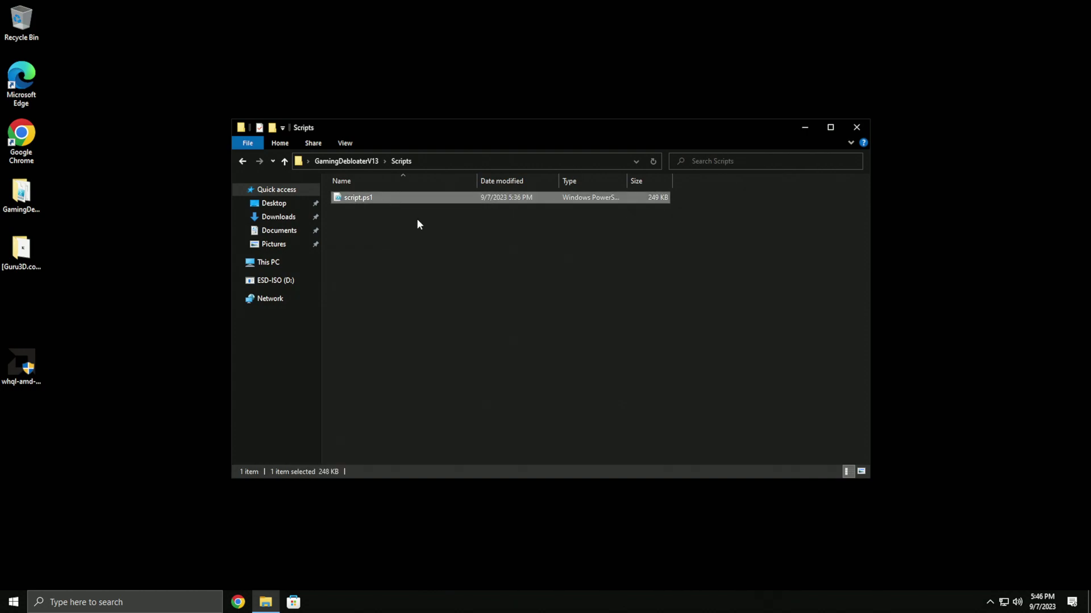
left_click_drag(400, 122, 414, 188)
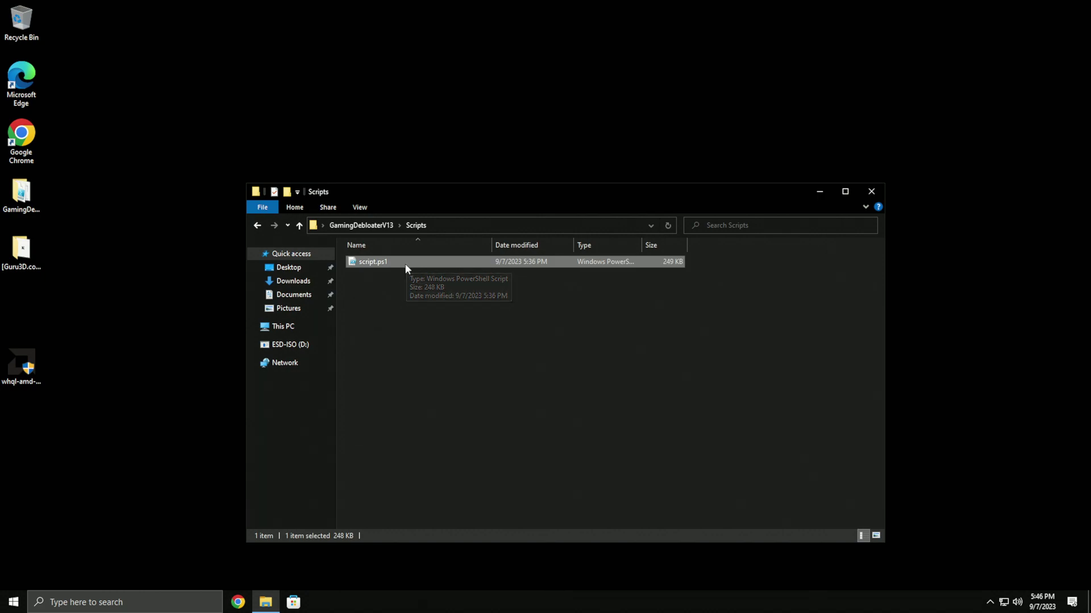
double_click(377, 264)
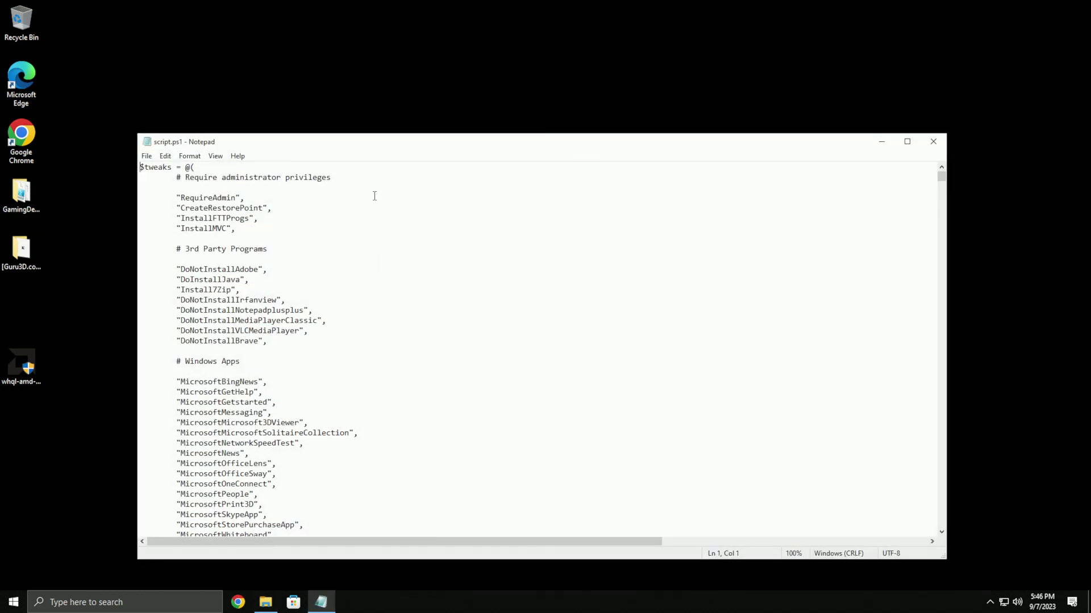
scroll(227, 228, "down", 3)
scroll(210, 206, "up", 3)
left_click_drag(139, 168, 298, 548)
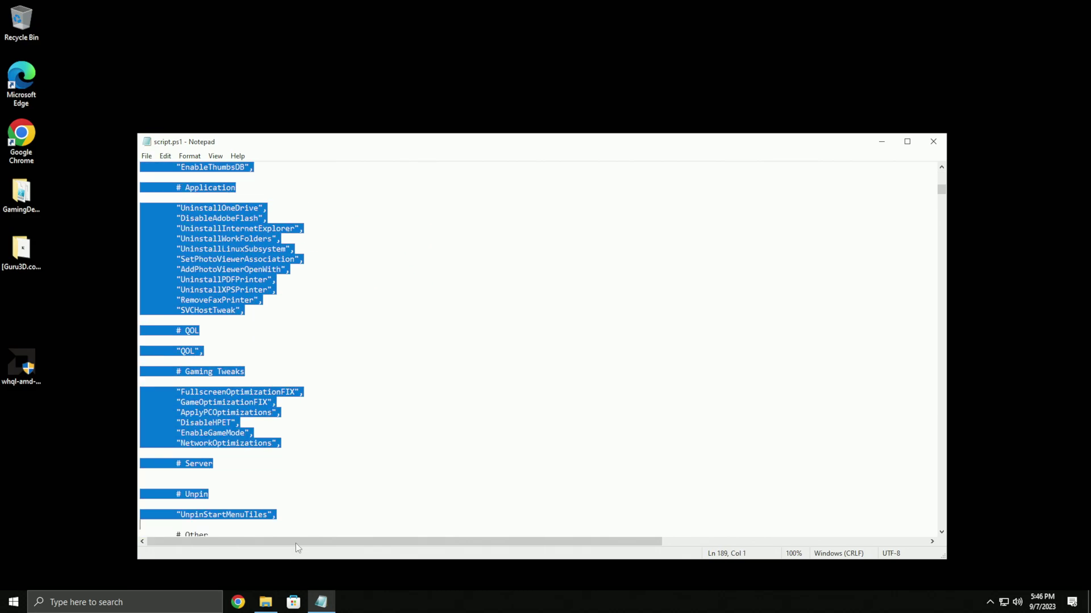
left_click(882, 141)
left_click(193, 601)
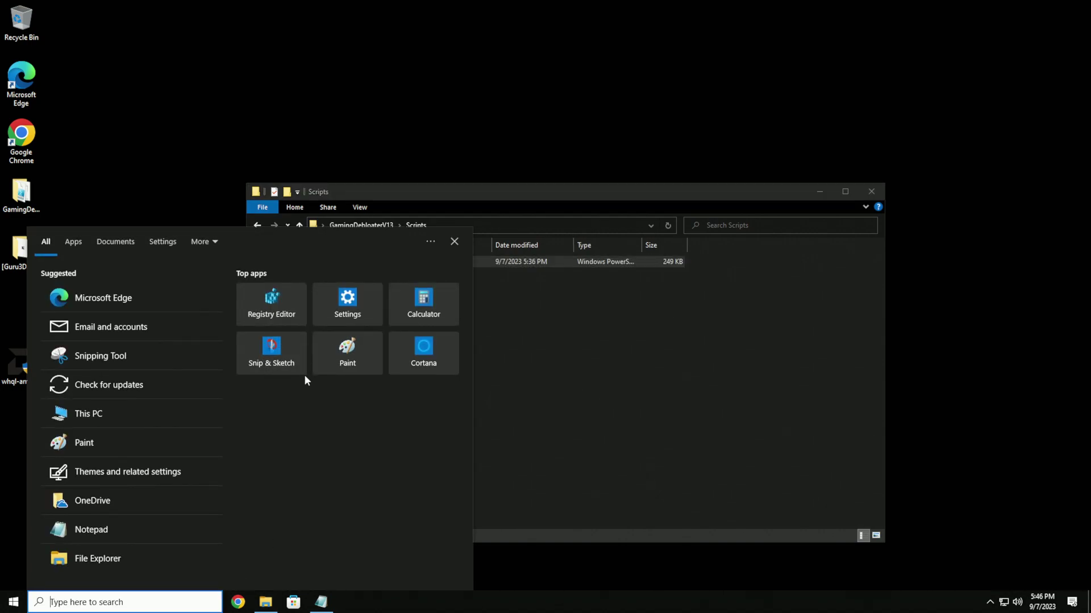
type("rec")
left_click(129, 290)
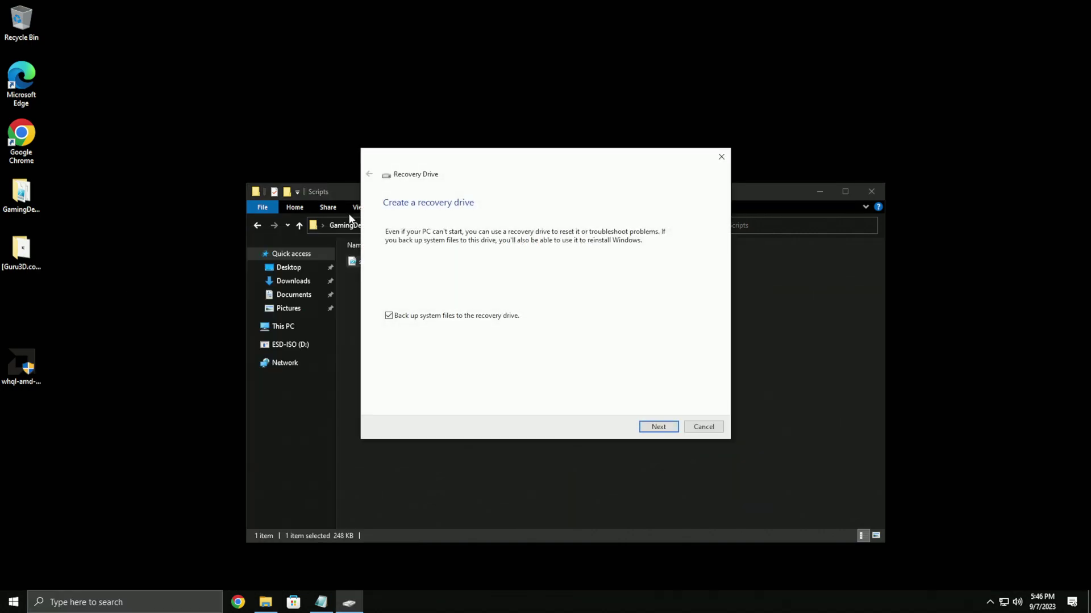
left_click(704, 426)
left_click(171, 601)
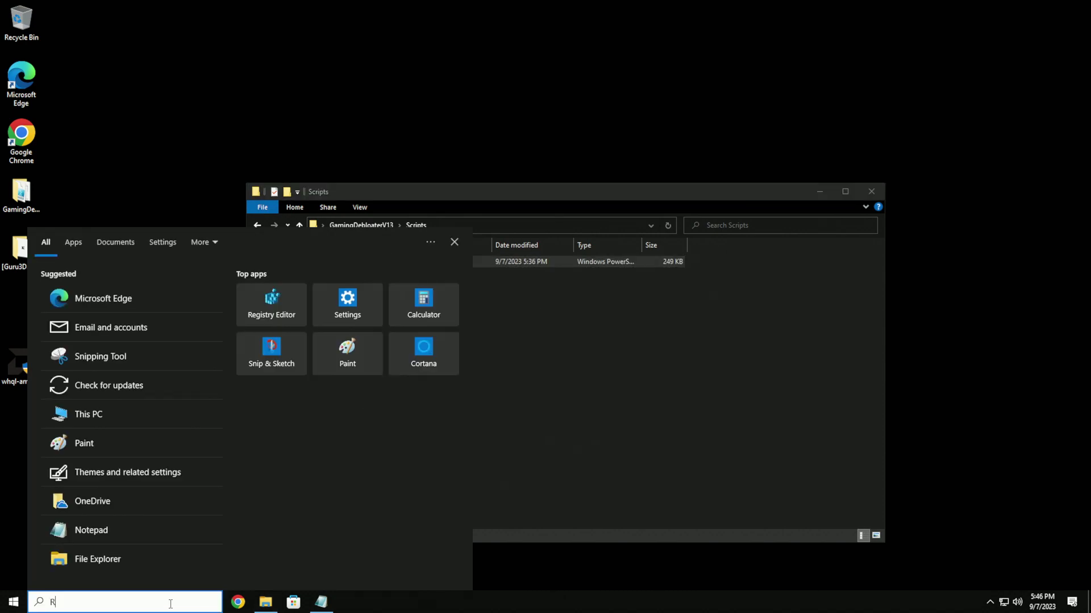
type("RESE")
key("BackSpace")
key("BackSpace")
key("BackSpace")
key("BackSpace")
Step: Search Windows for the advanced system settings and go to the System Protection settings in System Properties
type("a")
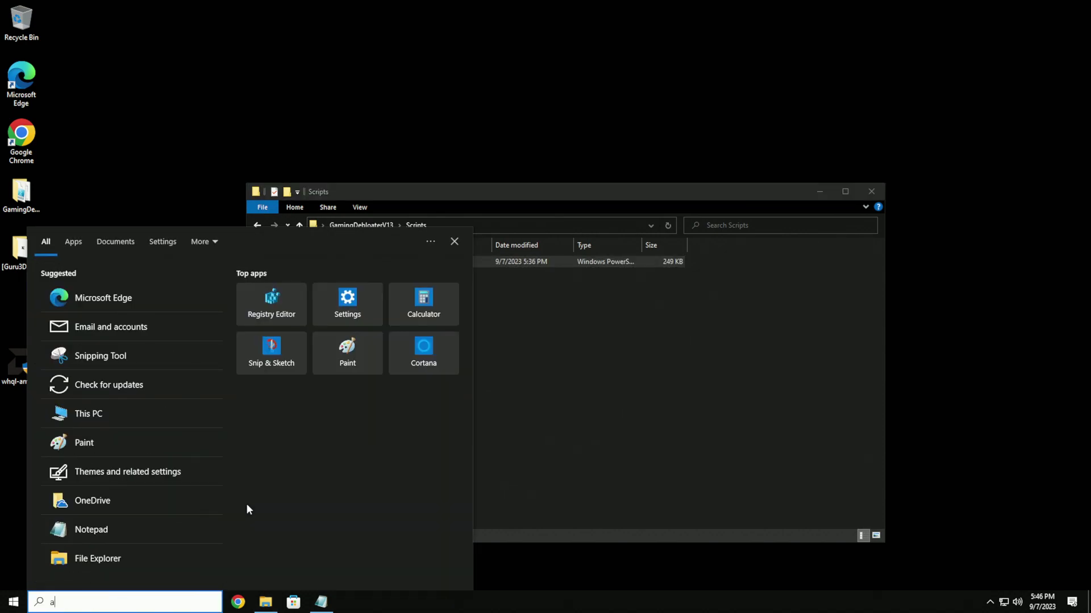
type("dvanced sys")
key("Return")
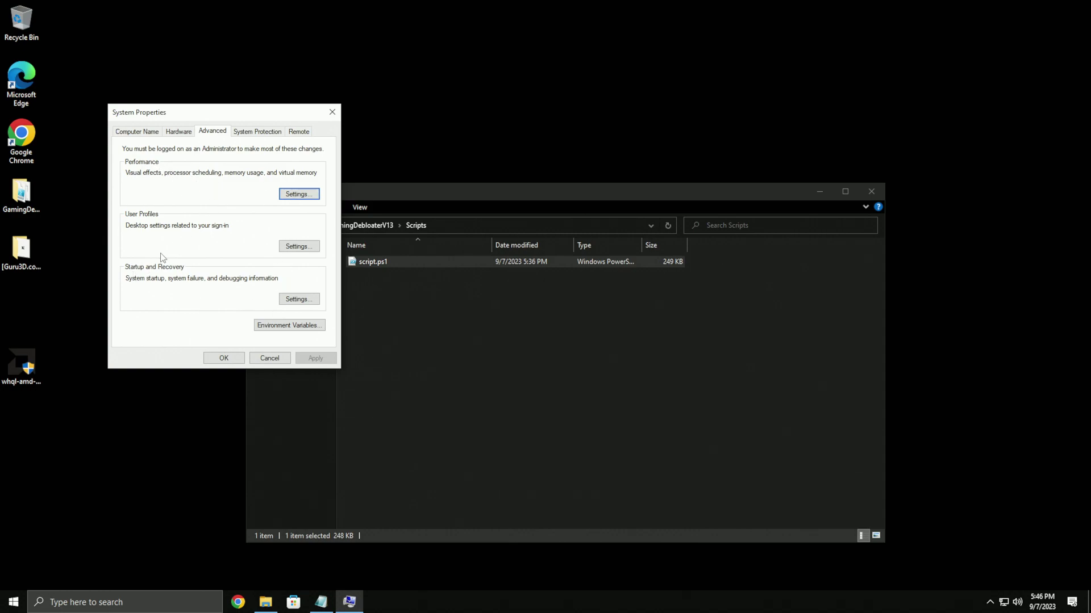
left_click(296, 299)
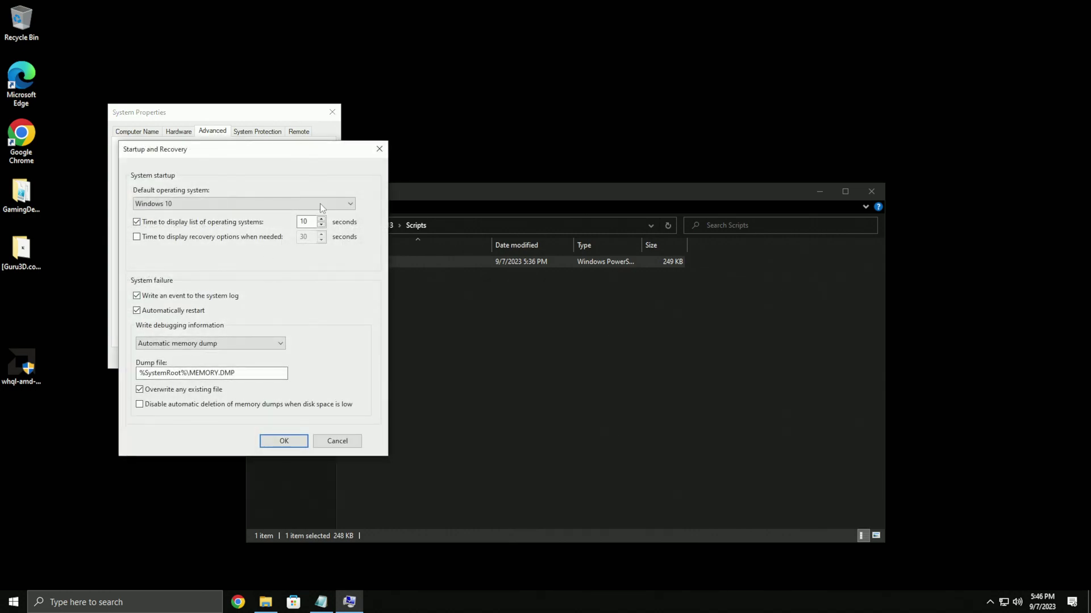
key("Escape")
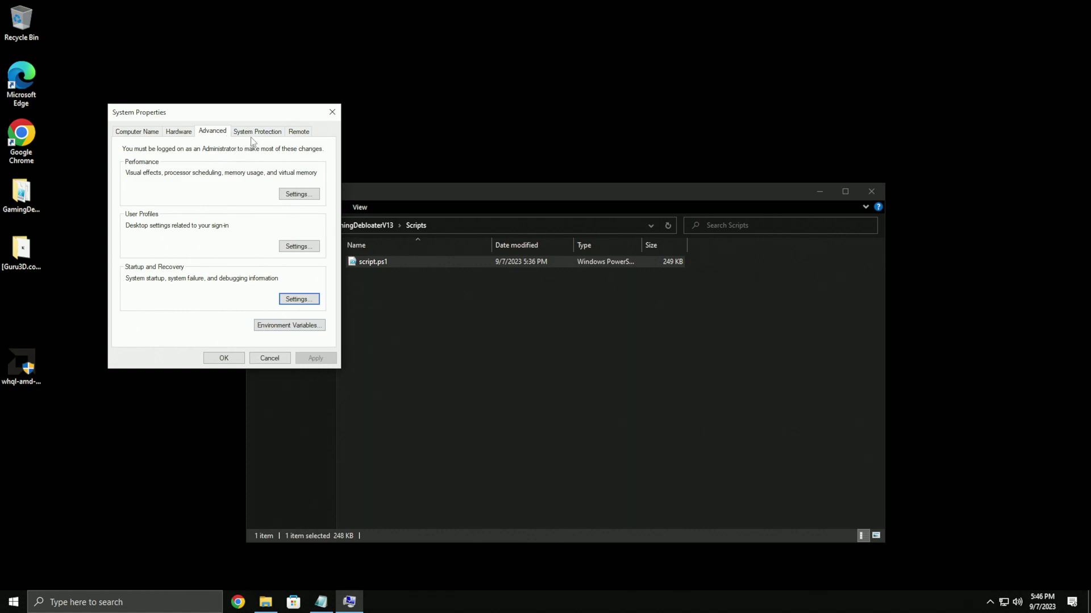
left_click(257, 133)
left_click(210, 134)
left_click(258, 135)
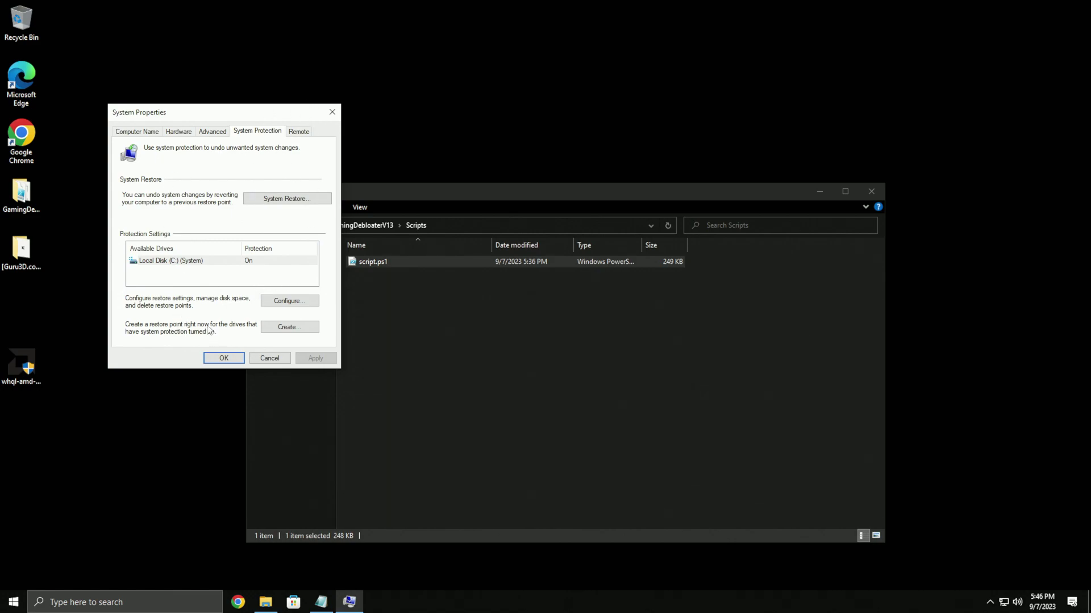
Step: Create a system restore point described as "Pre sparty optimizations"
left_click(287, 327)
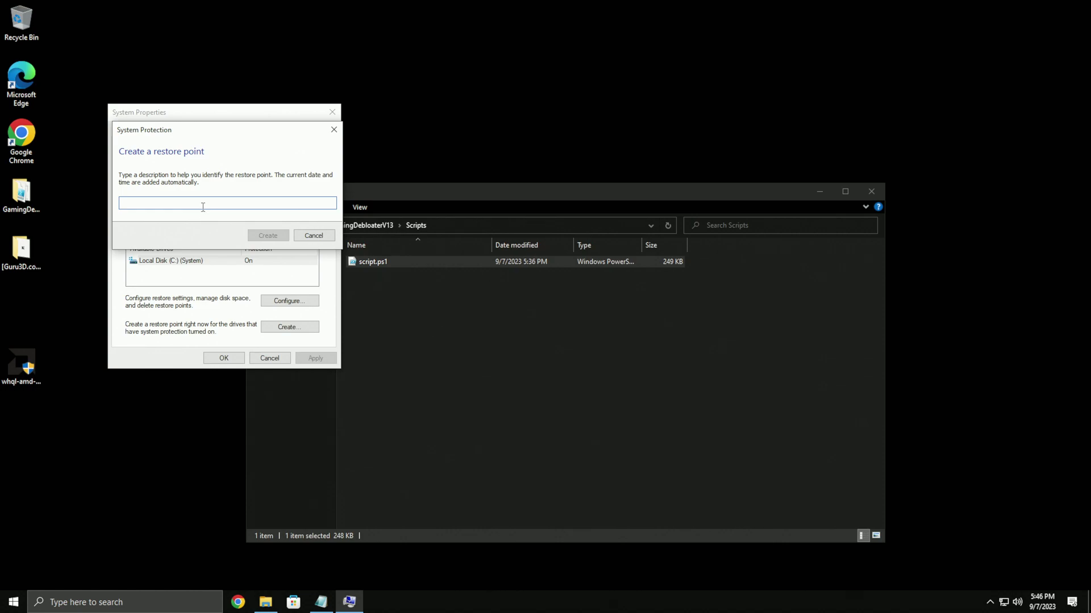
type("Pre sparty optimizations")
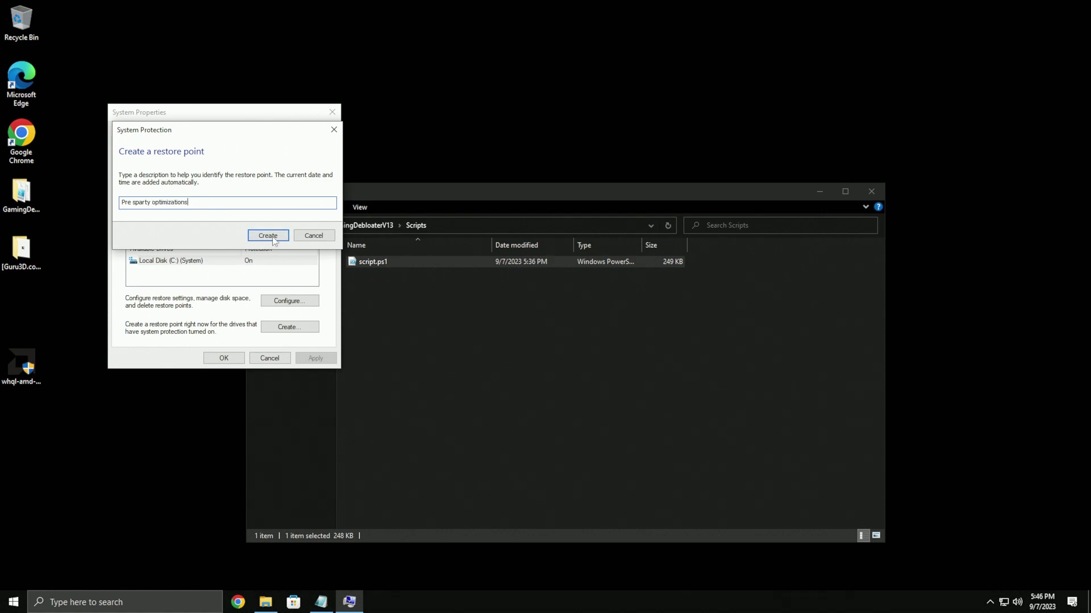
left_click(273, 237)
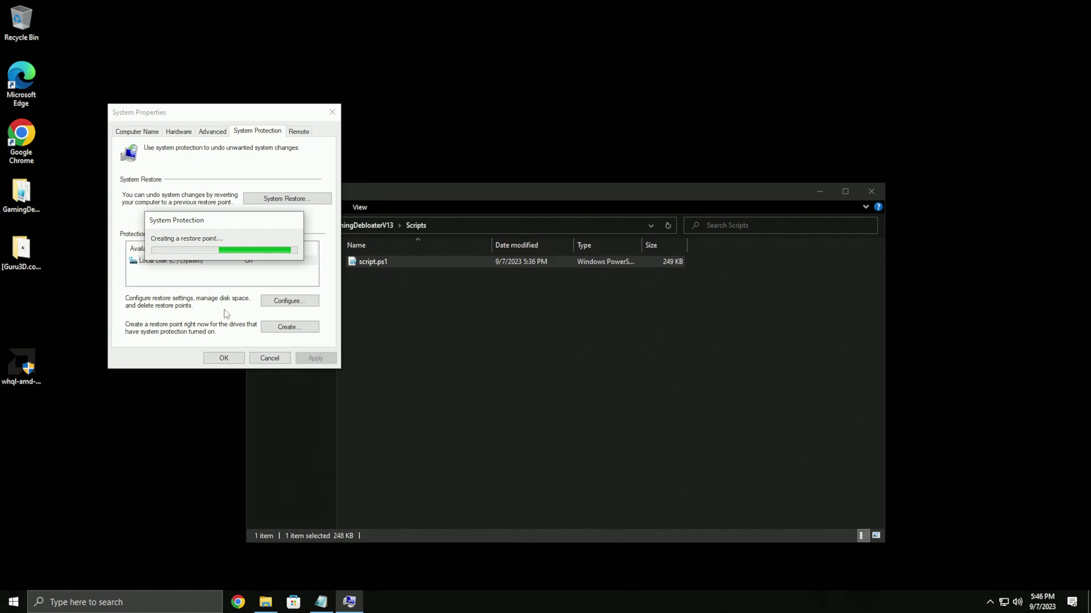
left_click(292, 248)
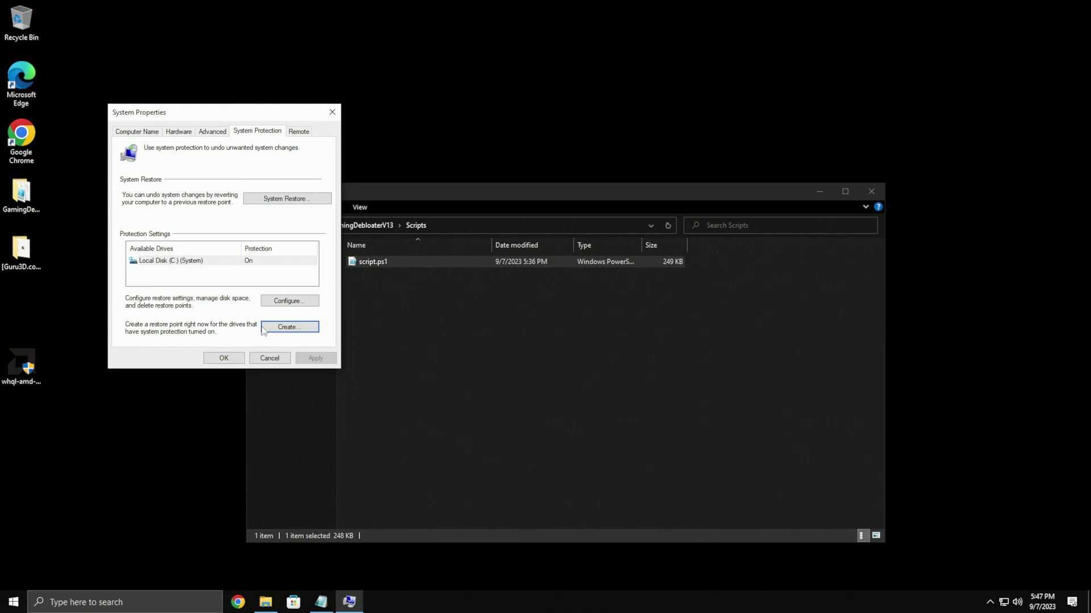
Step: Check the available restore points in System Restore for "Pre sparty optimizations" without restoring, and close System Properties
left_click_drag(442, 193, 557, 133)
left_click(459, 336)
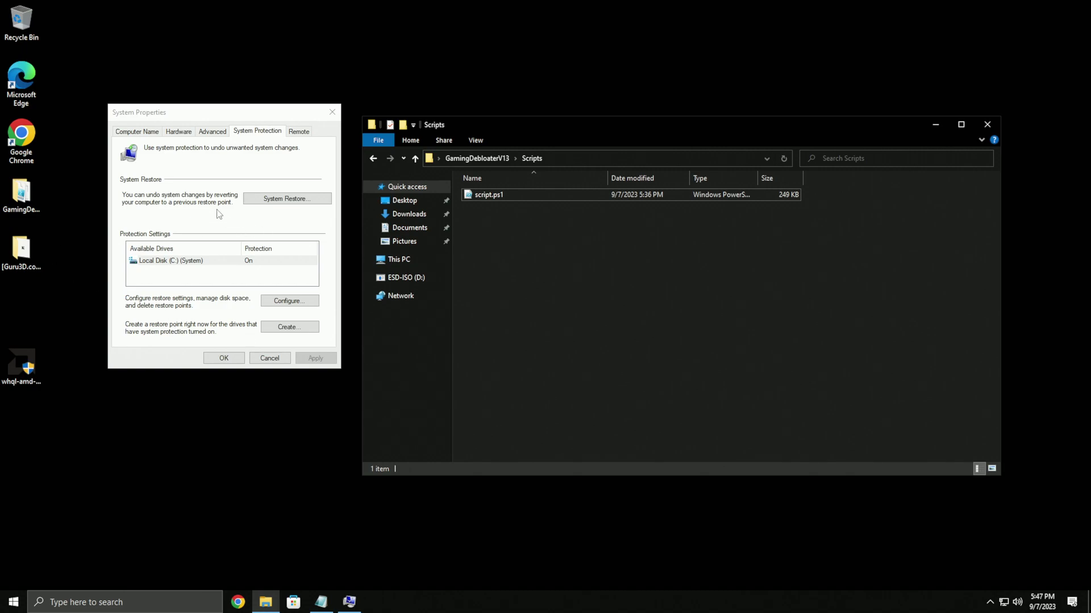
left_click(273, 199)
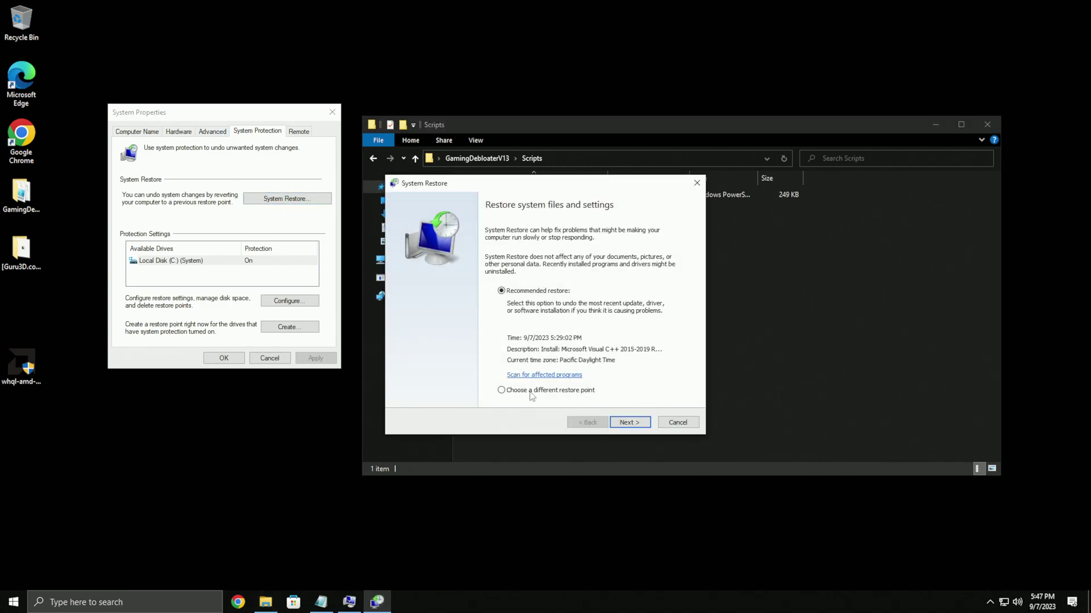
left_click(629, 422)
left_click(517, 277)
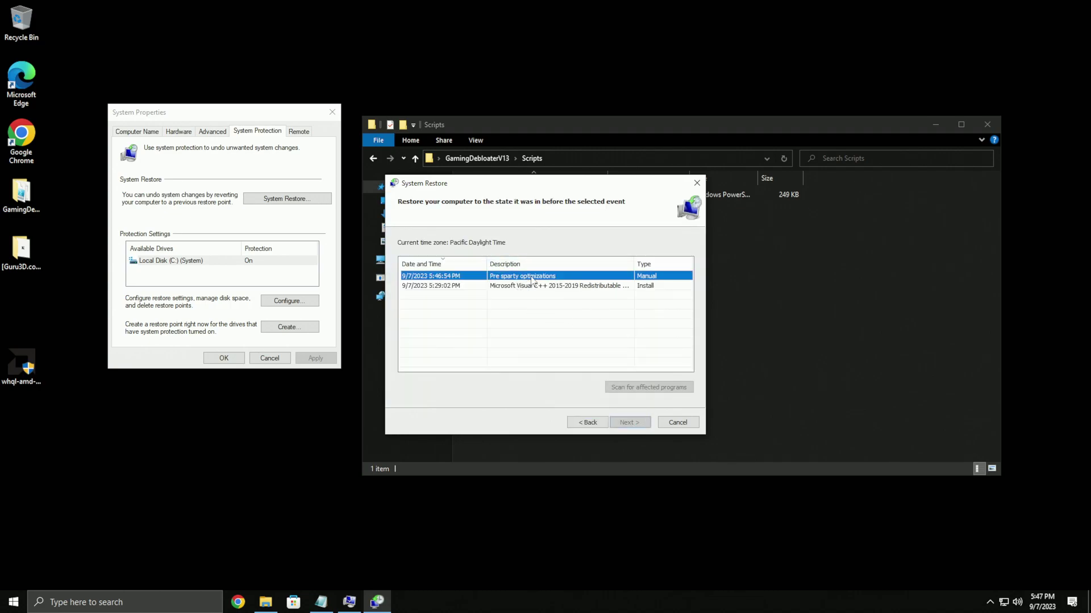
left_click(696, 183)
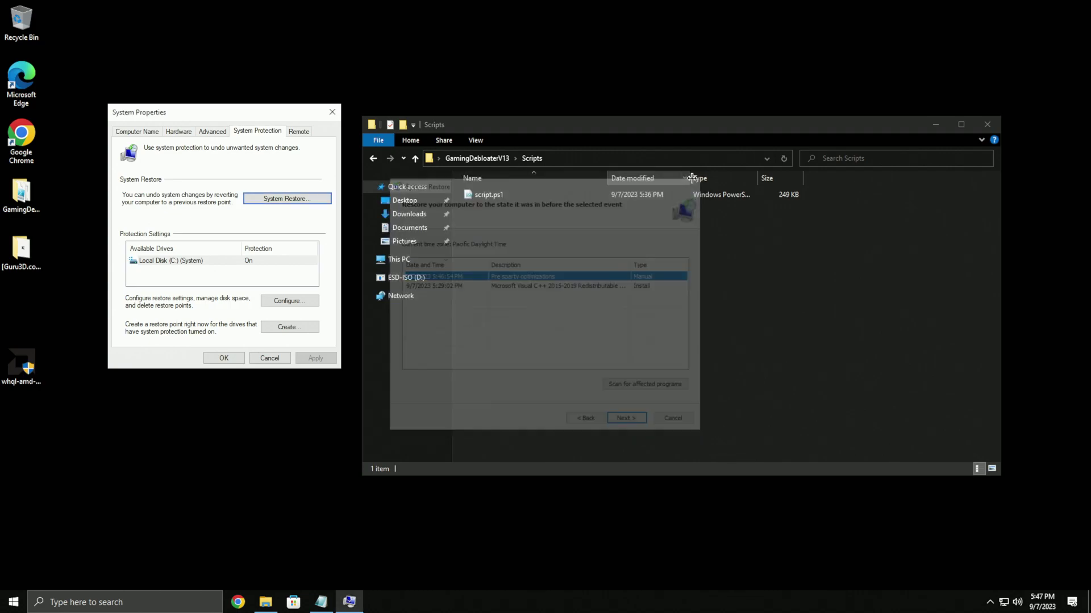
left_click(333, 112)
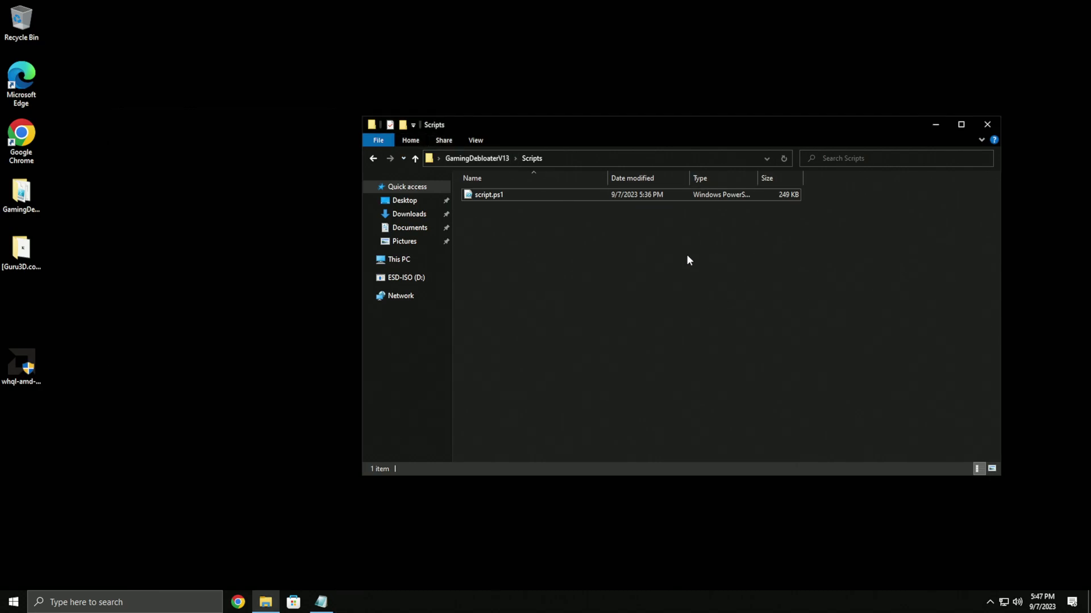
Step: Reopen script.ps1 in Notepad and launch Windows PowerShell as administrator beside it
double_click(513, 195)
left_click(170, 601)
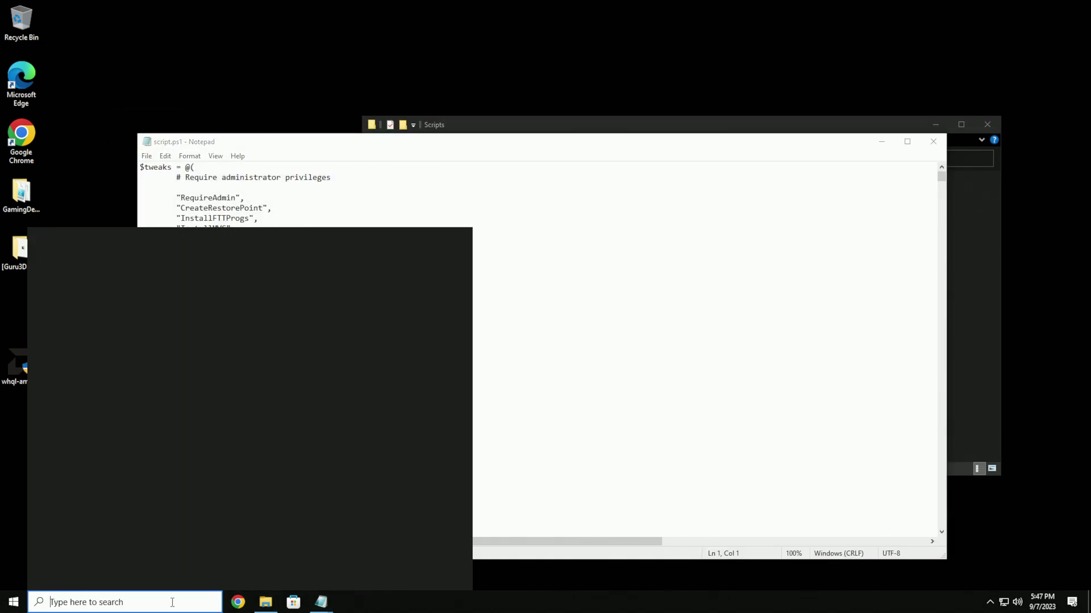
type("power")
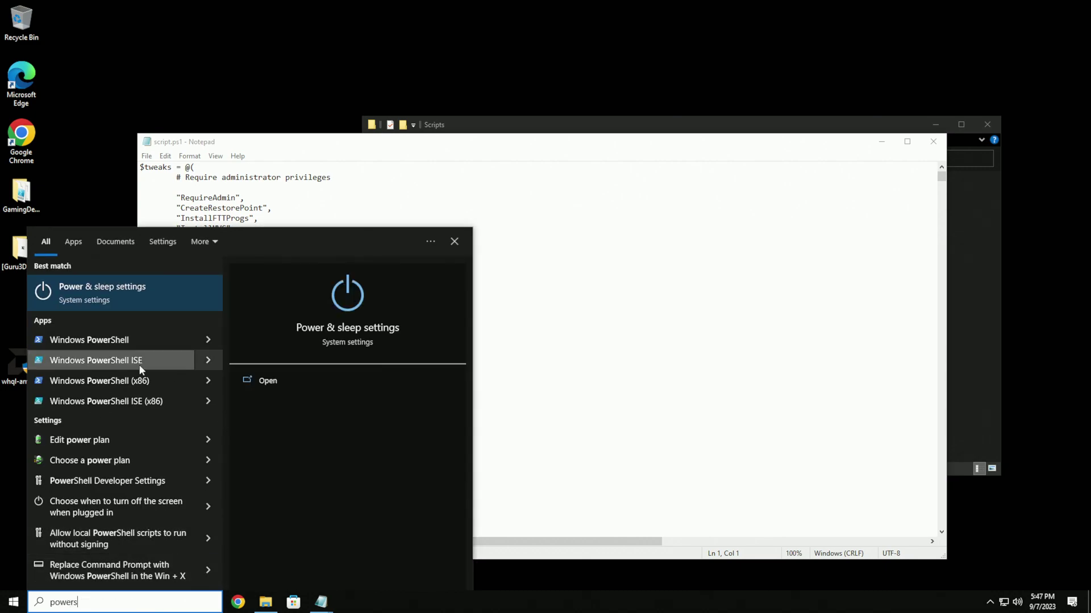
type("s")
right_click(129, 308)
left_click(193, 321)
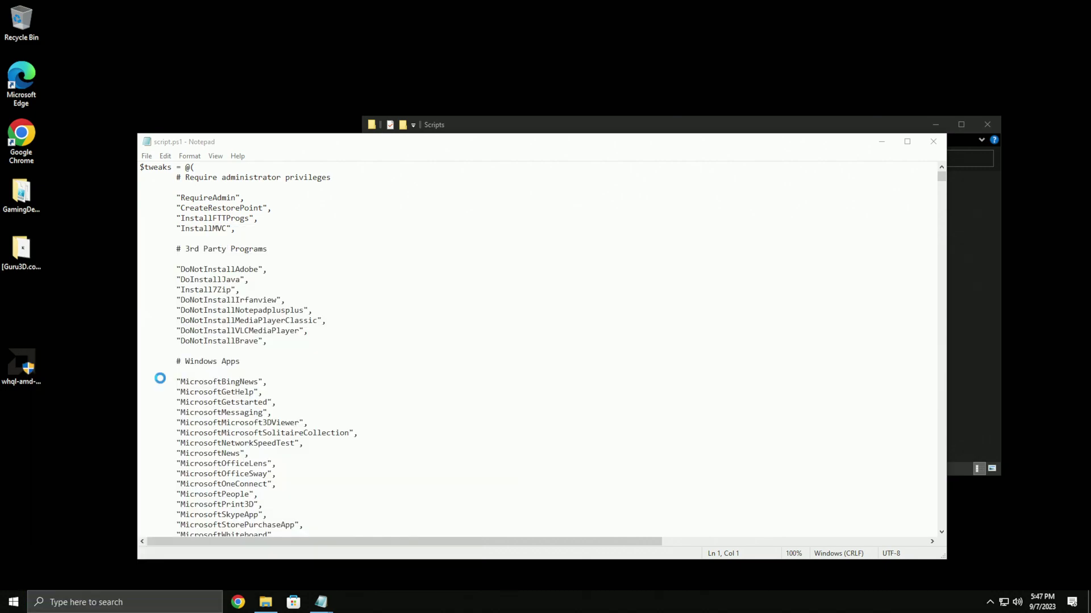
left_click_drag(263, 25, 587, 109)
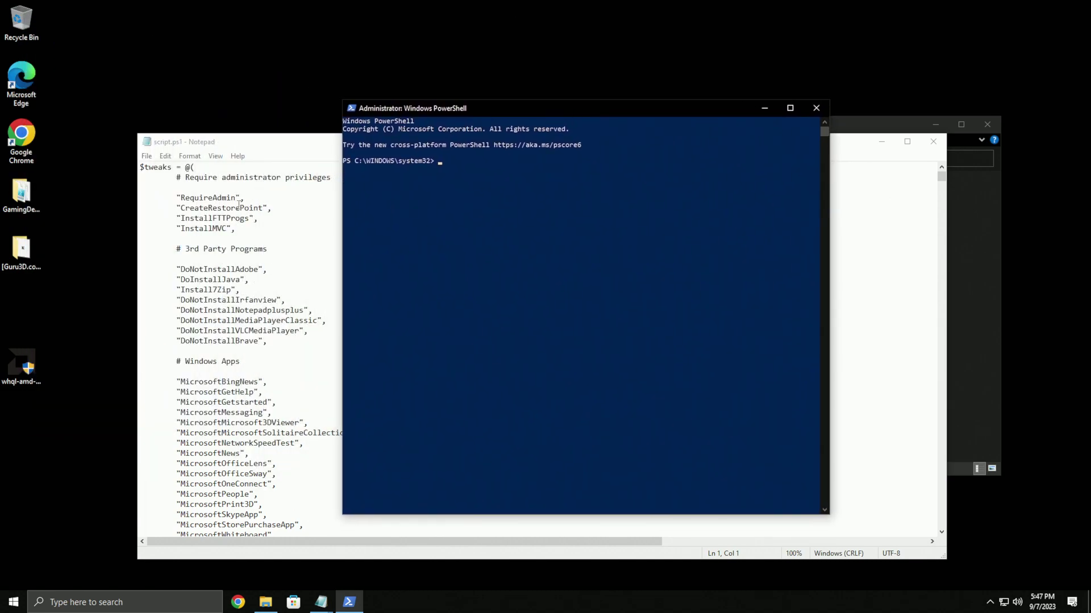
Step: Copy the entire text of script.ps1 and switch to the administrator PowerShell window
left_click(145, 177)
left_click(163, 159)
left_click(189, 319)
right_click(193, 198)
left_click(239, 237)
left_click(492, 109)
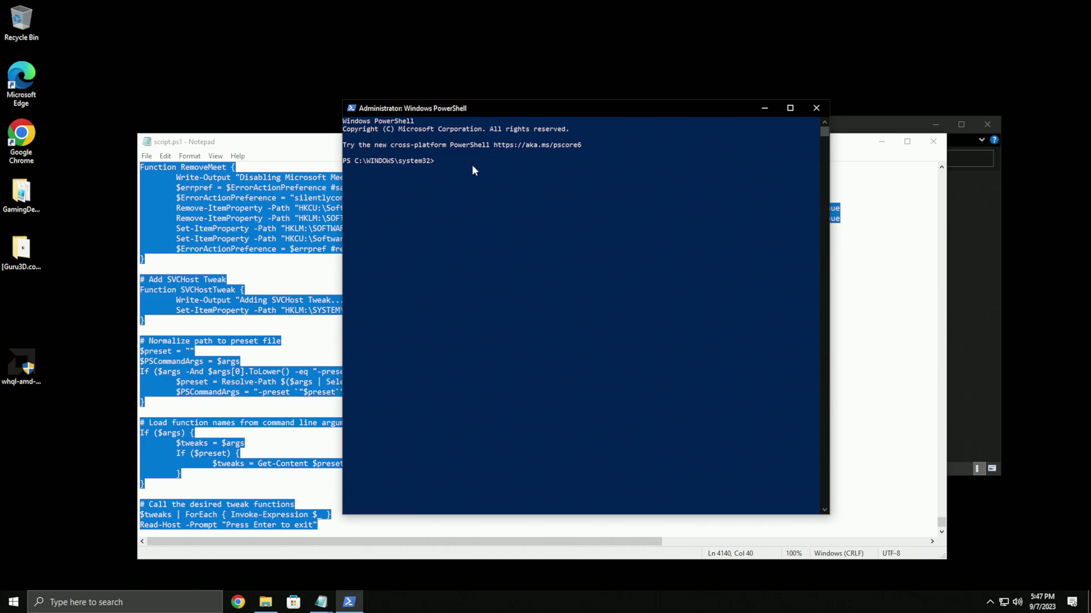
Step: Close the PowerShell window, the script.ps1 Notepad window in front and the Scripts folder window
left_click(817, 108)
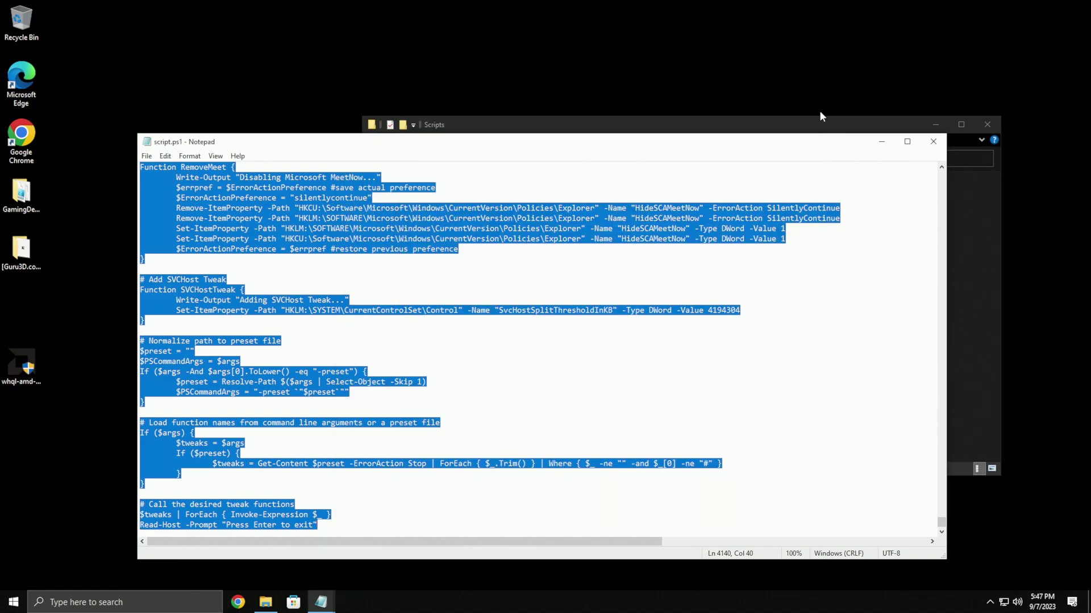
left_click(932, 141)
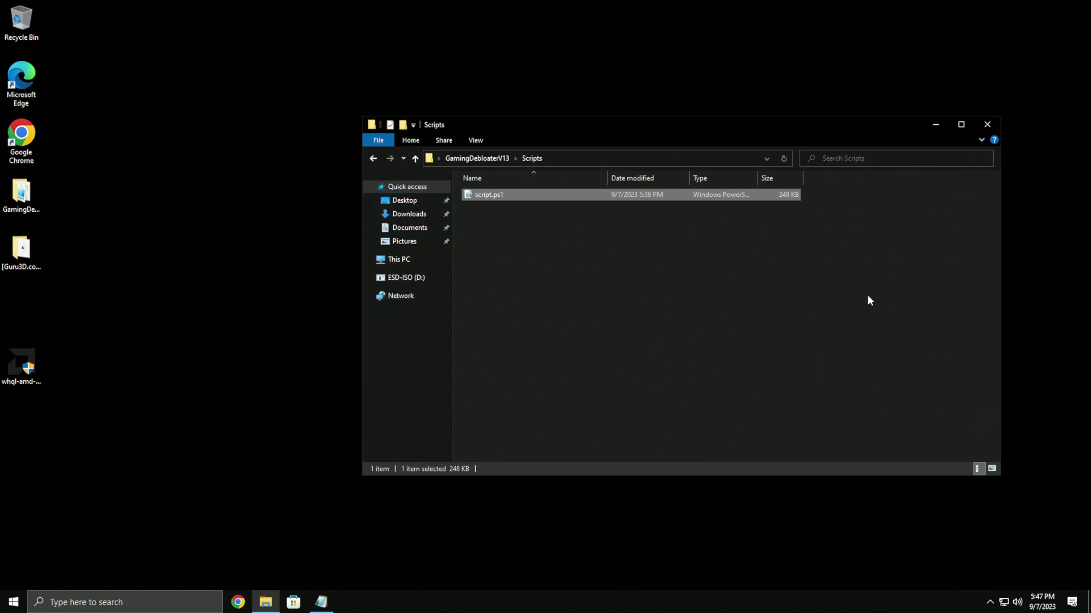
left_click(633, 288)
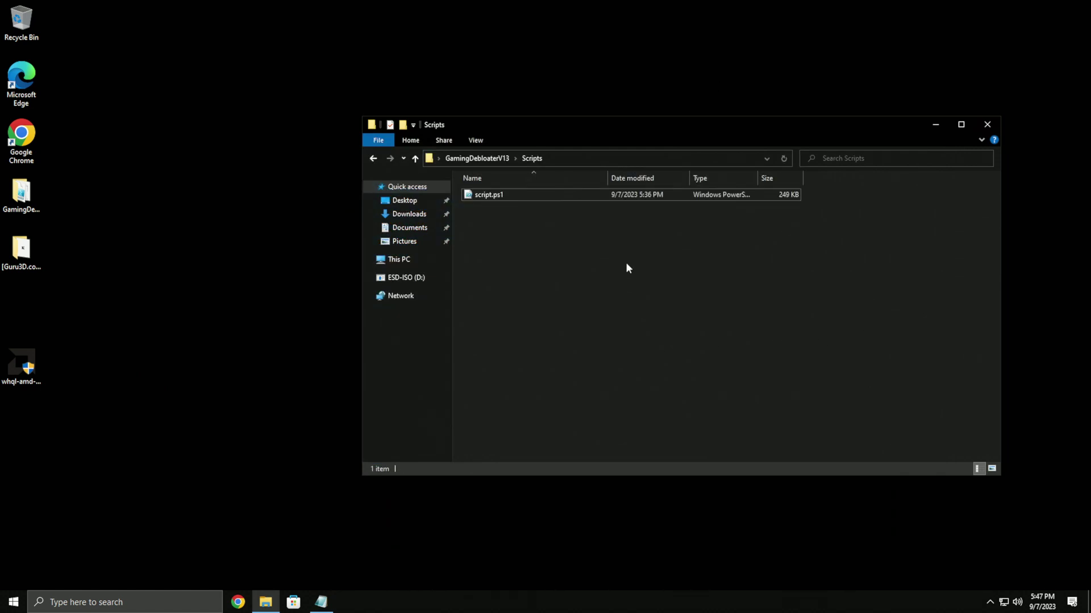
left_click_drag(600, 138, 497, 112)
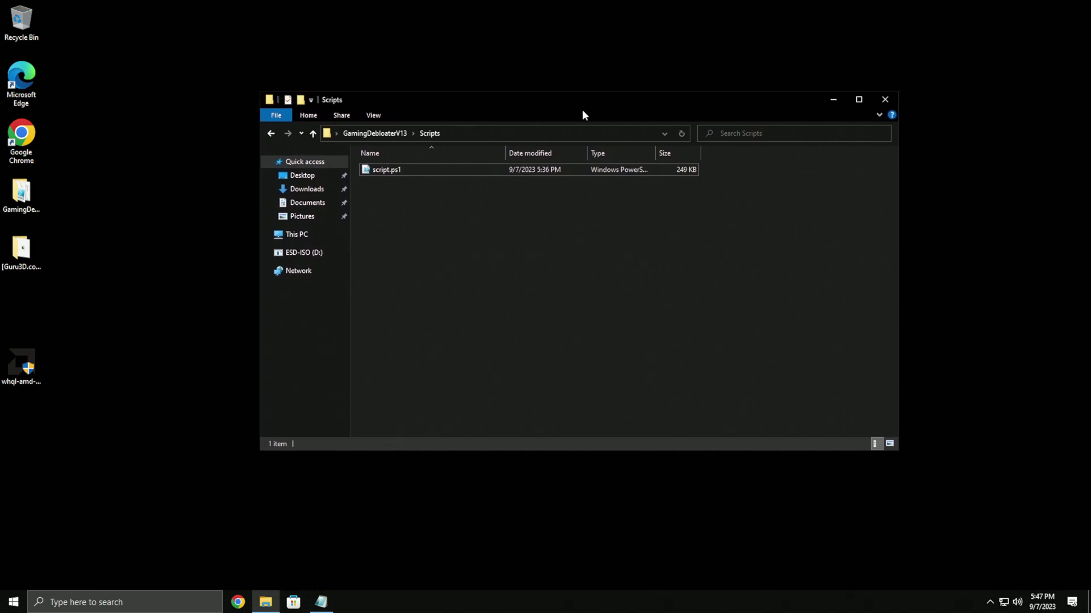
left_click(883, 106)
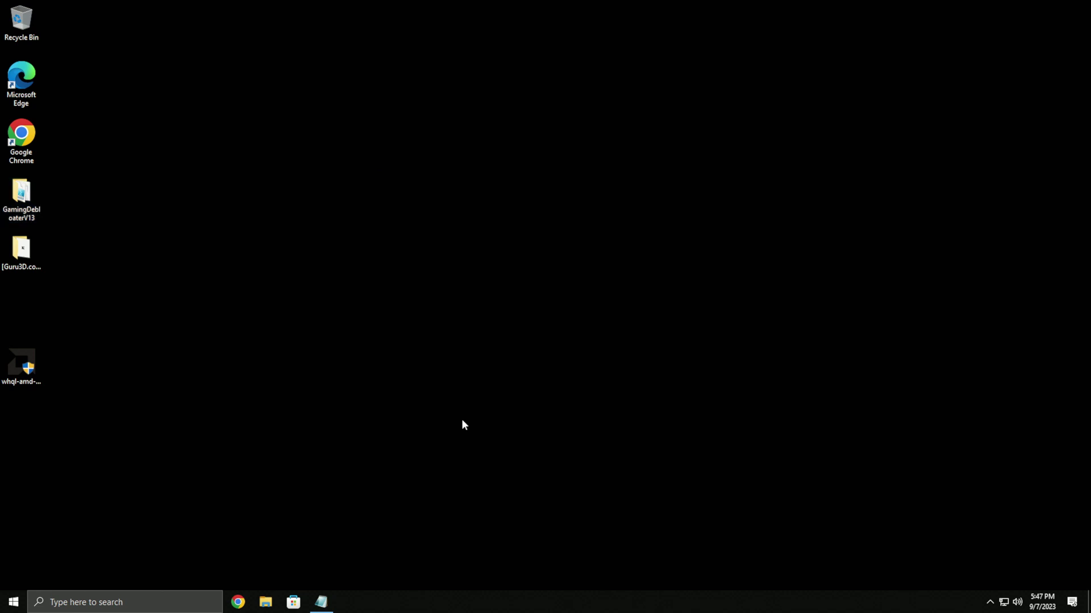
Step: Place the AMD driver installer directly beneath the Guru3D folder on the desktop and close the minimized script.ps1 Notepad window
left_click_drag(21, 366, 16, 298)
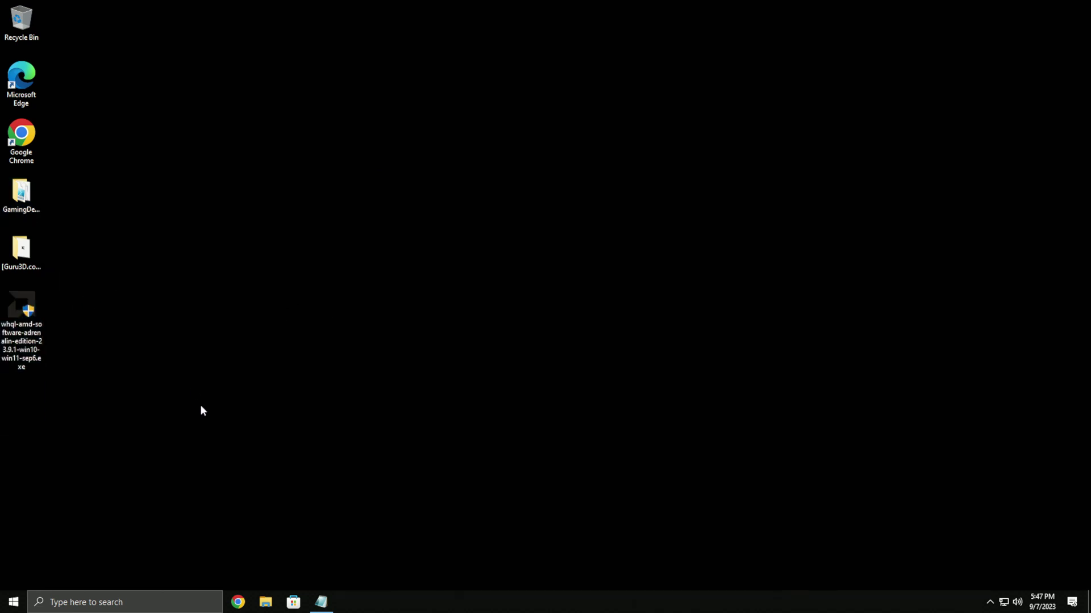
mouse_move(331, 604)
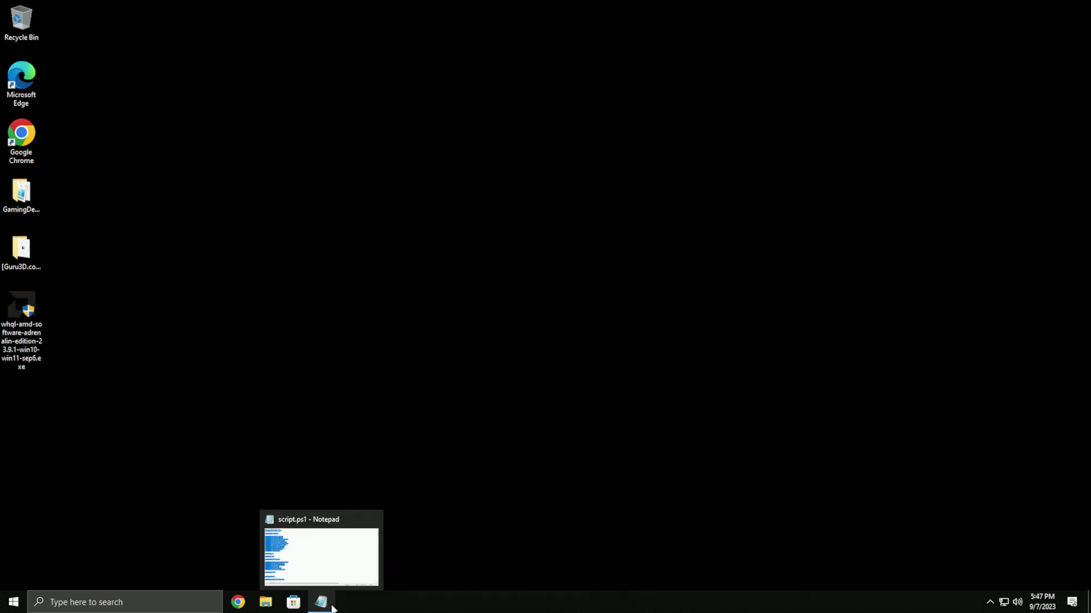
left_click(371, 518)
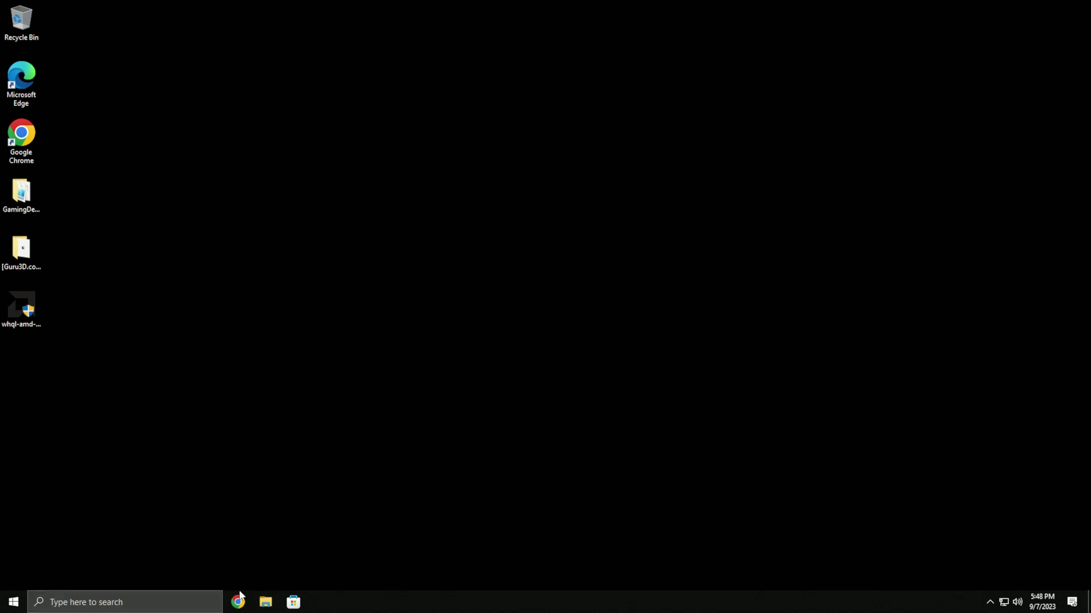
Step: Open the Windows display settings, examine the graphics performance preference page and return to the display settings
left_click(13, 602)
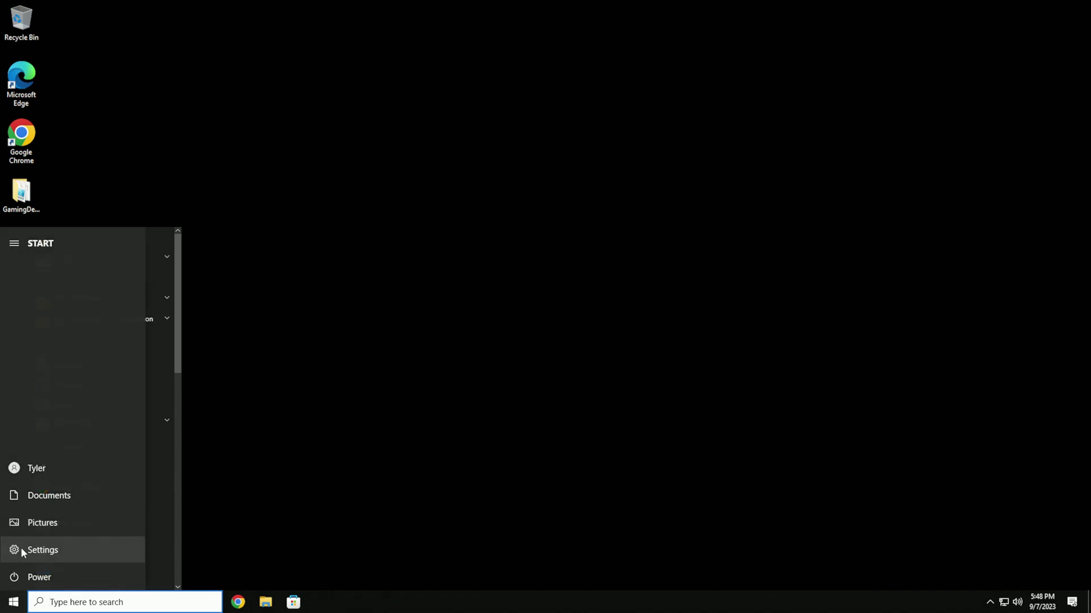
left_click(21, 552)
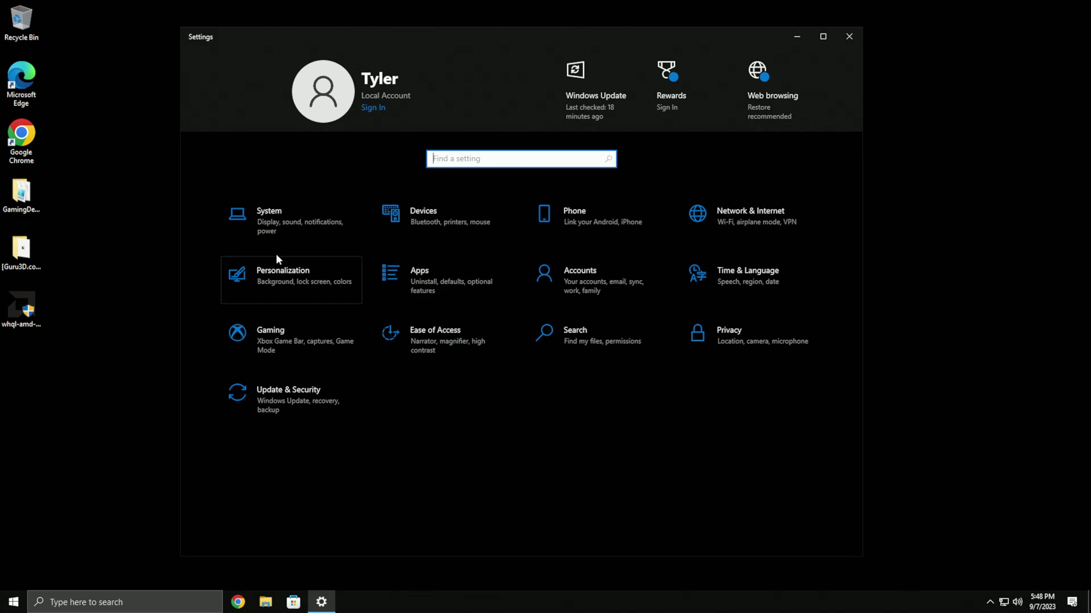
left_click(319, 226)
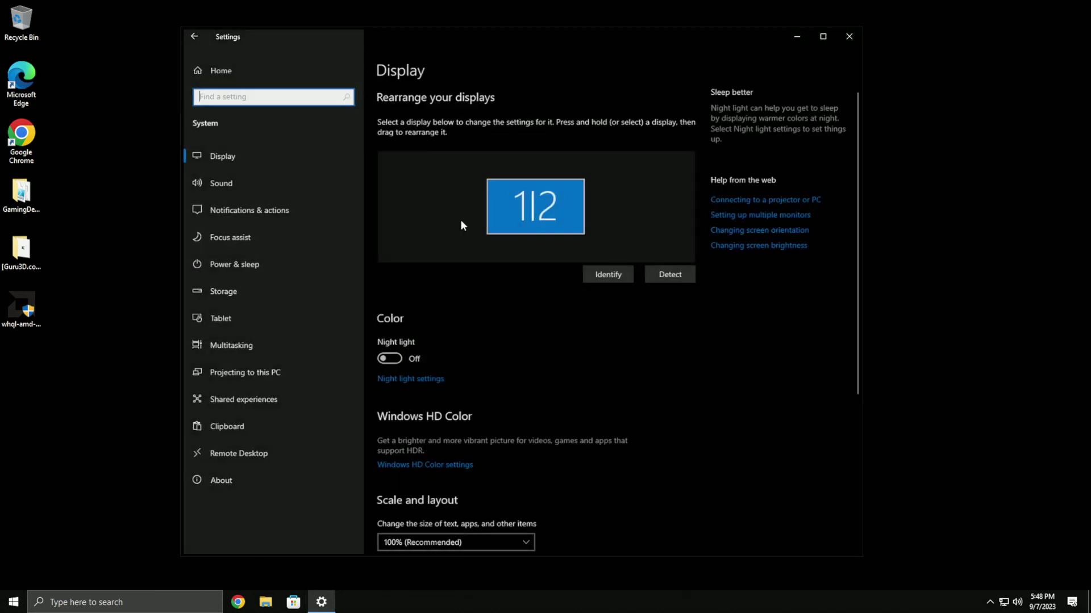
scroll(524, 284, "down", 5)
scroll(582, 467, "up", 1)
scroll(582, 467, "down", 1)
left_click(421, 505)
left_click(193, 36)
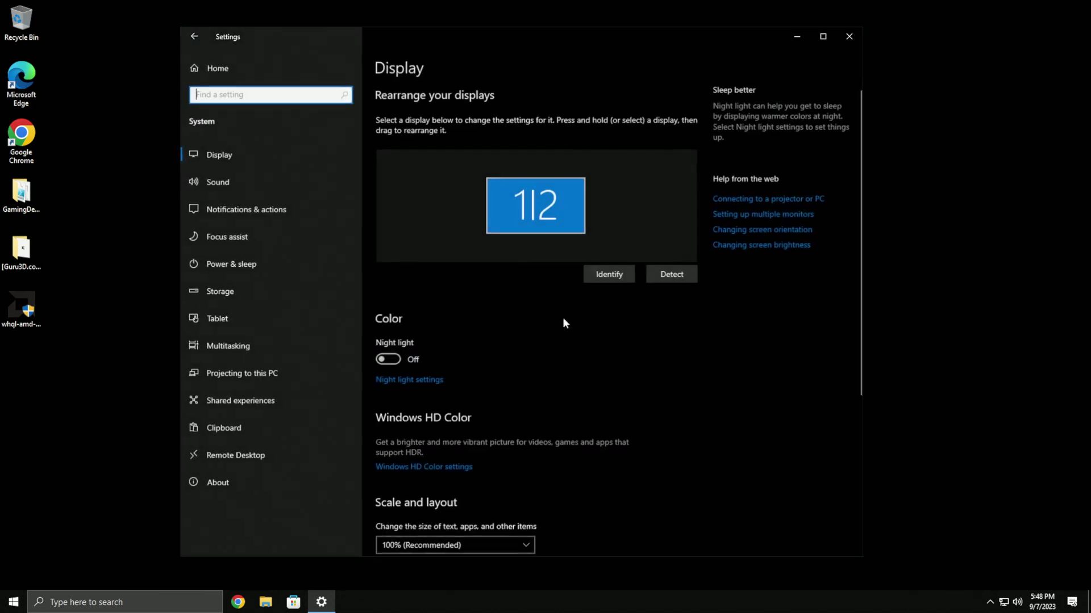
scroll(528, 369, "down", 4)
left_click(429, 536)
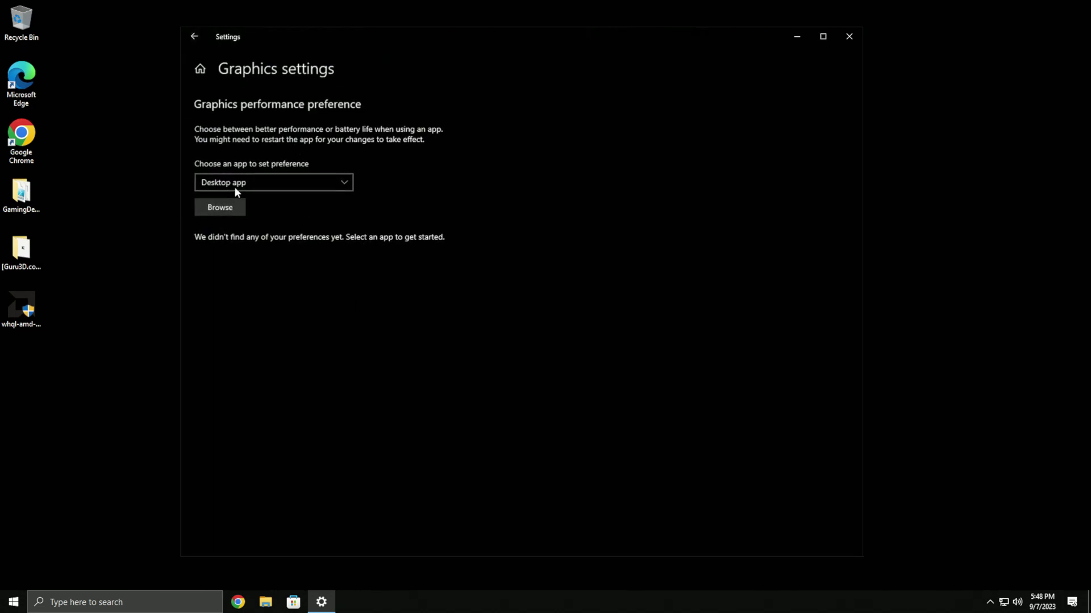
left_click(194, 37)
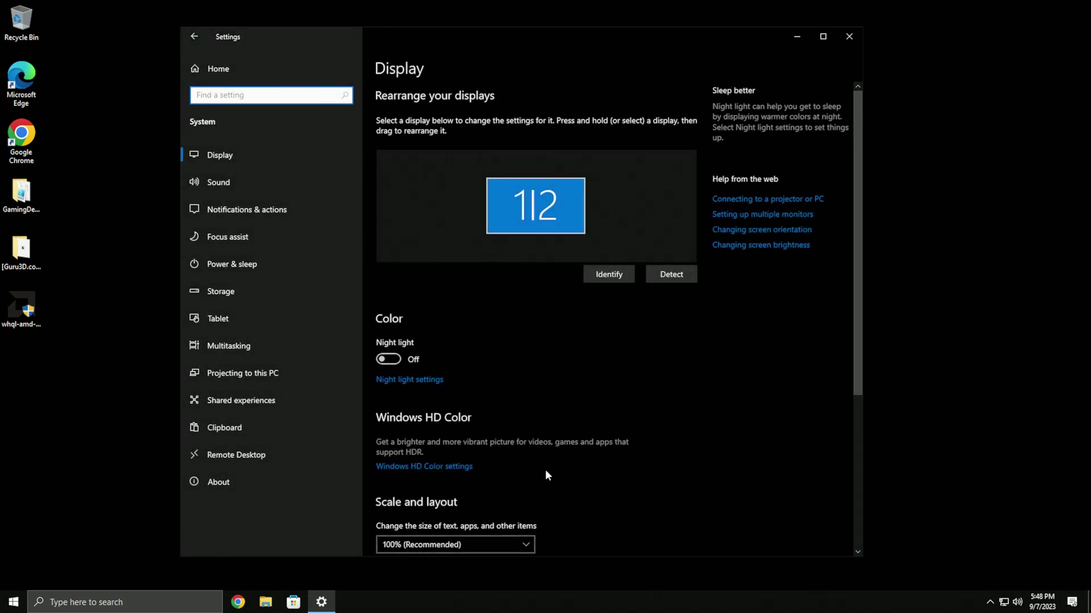
Step: Check the refresh rate of the ZOWIE XL LCD in the advanced display settings and return to the display settings
scroll(545, 471, "down", 5)
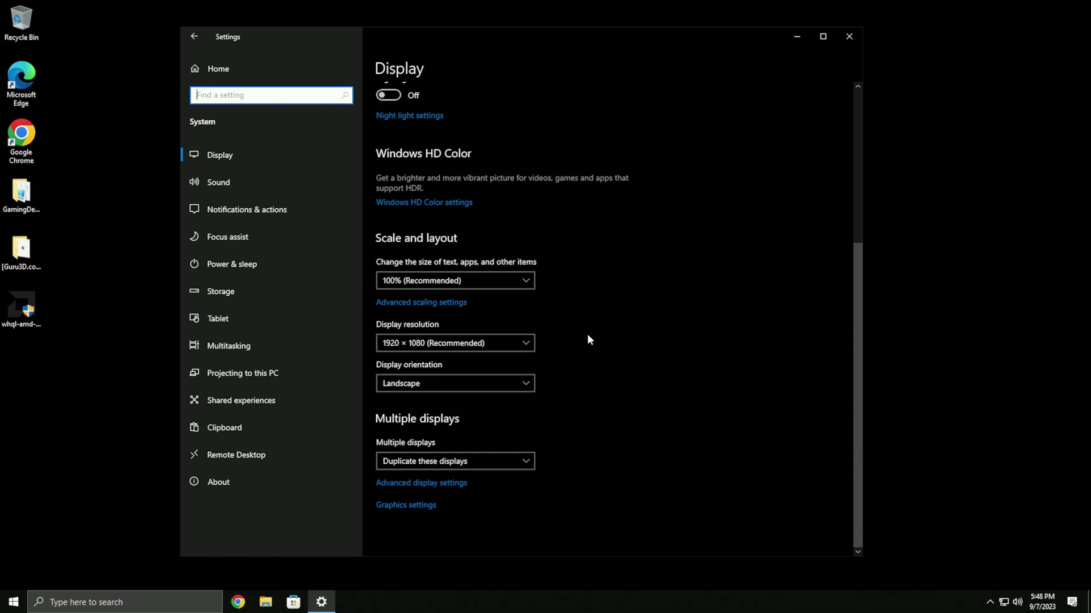
scroll(596, 343, "up", 5)
scroll(611, 346, "down", 3)
scroll(571, 388, "down", 3)
left_click(437, 484)
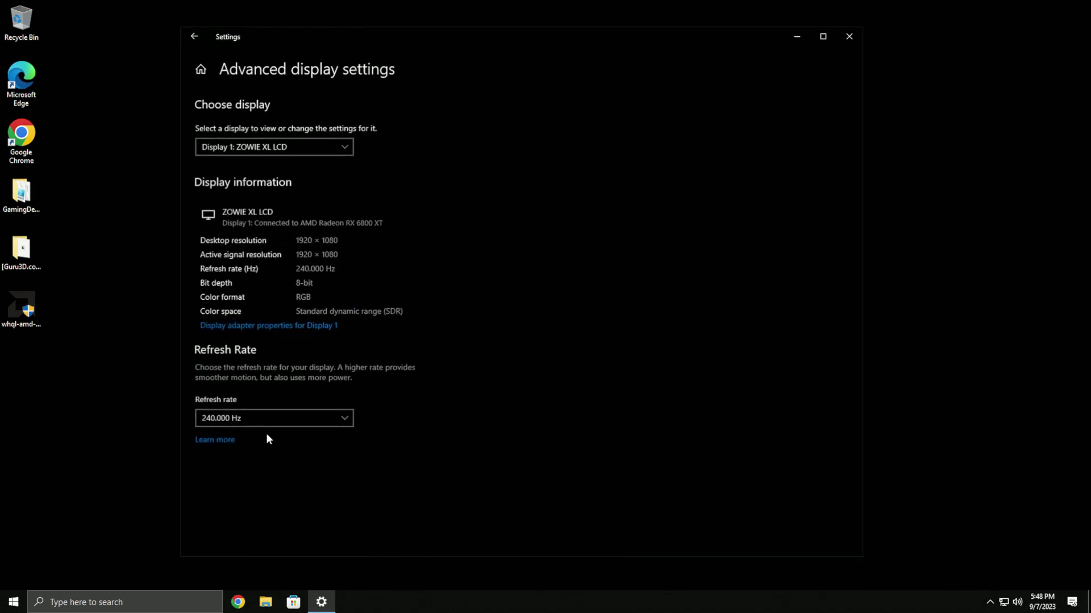
left_click(194, 36)
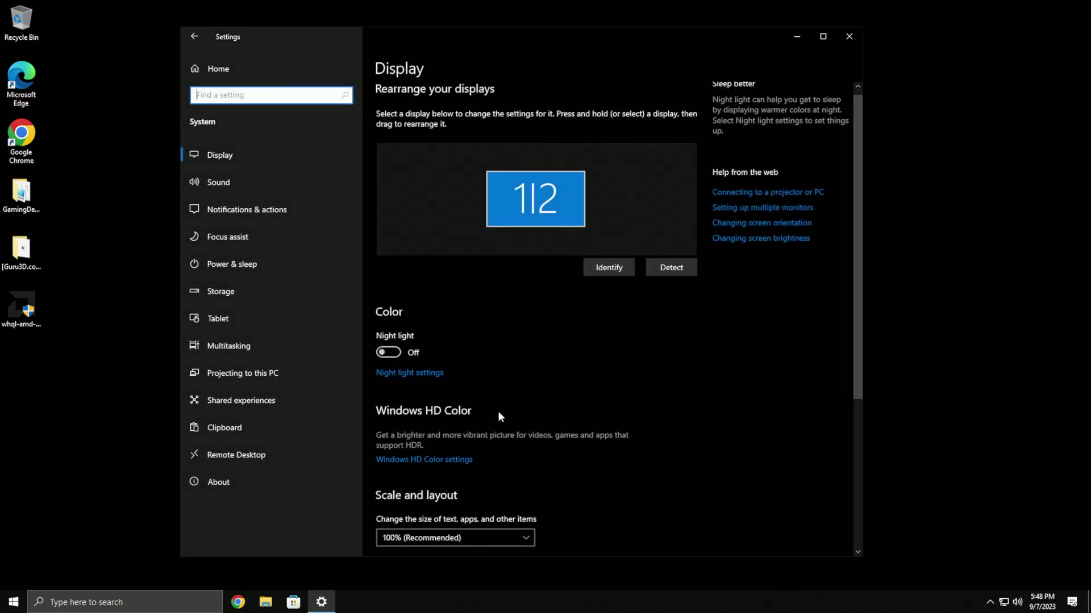
scroll(499, 412, "down", 4)
left_click(426, 509)
left_click(277, 416)
left_click(269, 108)
left_click(194, 37)
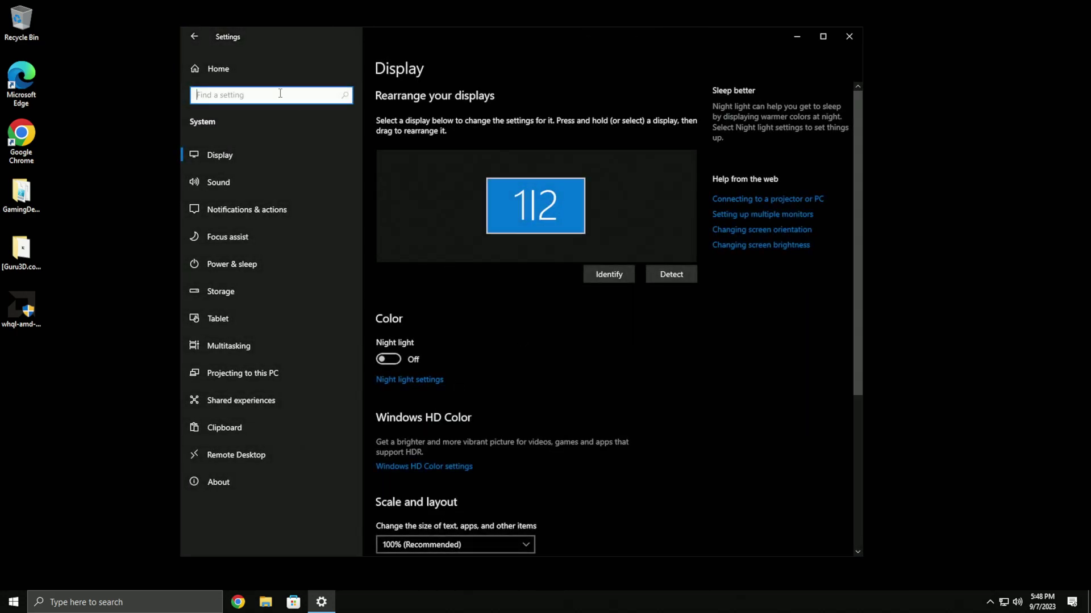
scroll(438, 281, "down", 3)
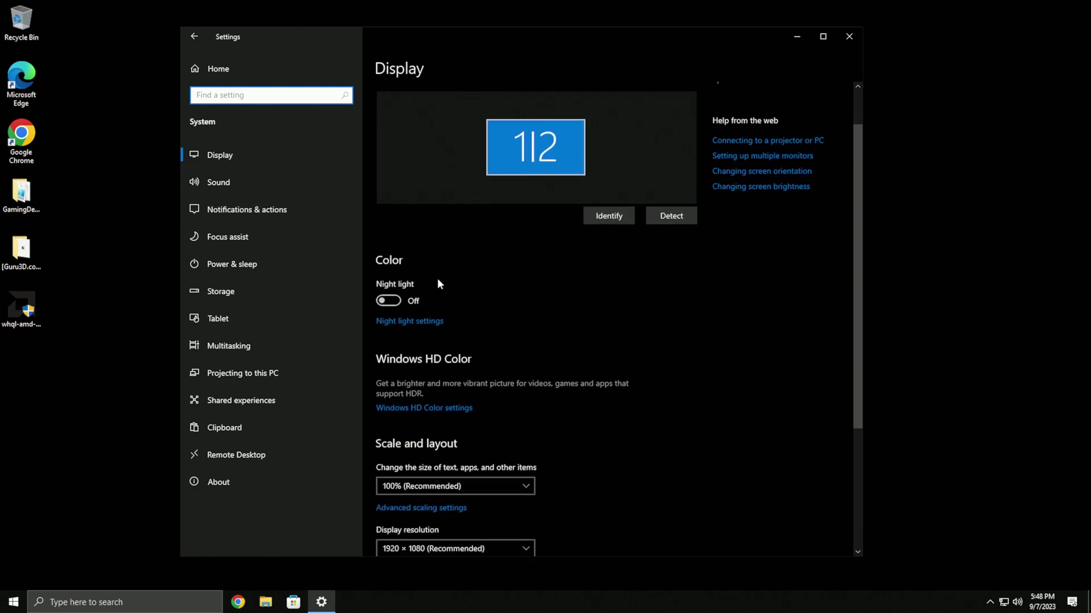
Step: Open the Sound Control Panel and disable the 4K60ProMK2VRR playback device and the first three AMD Digital Output devices
left_click(253, 186)
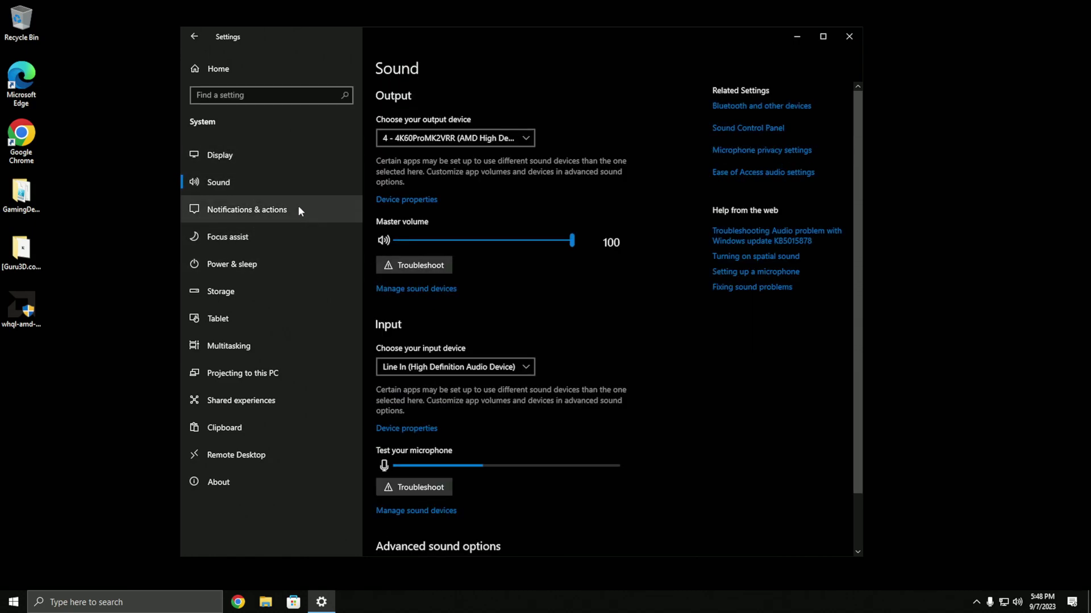
left_click(737, 129)
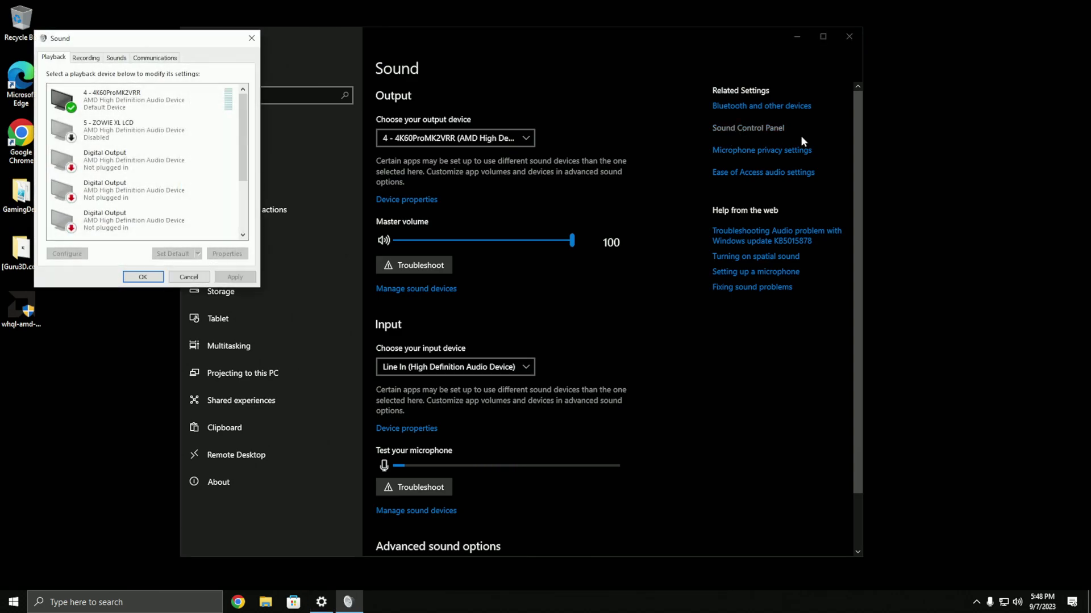
right_click(328, 156)
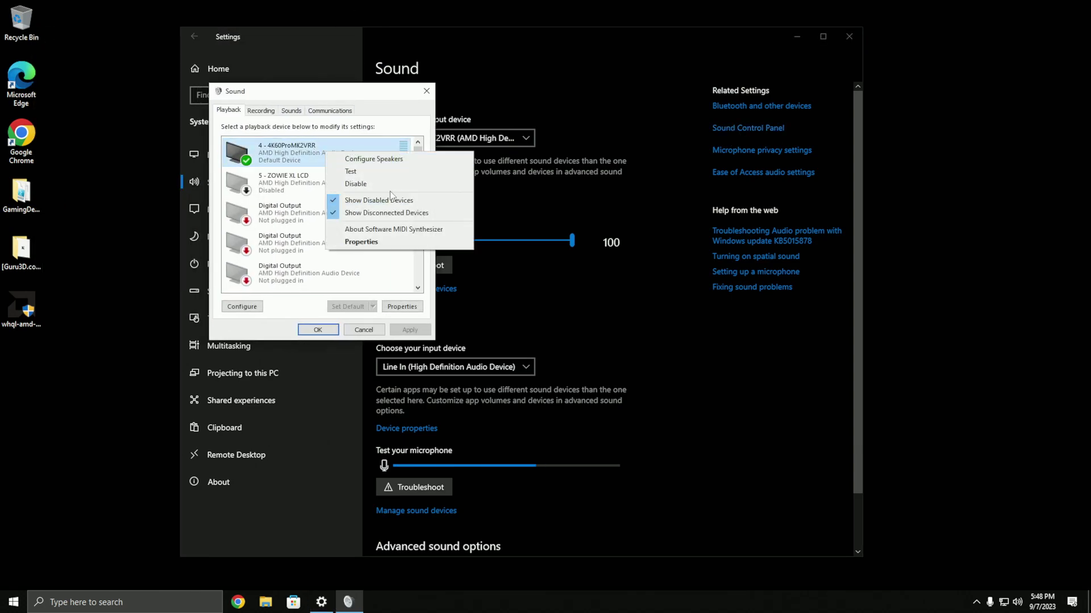
left_click(344, 177)
right_click(316, 211)
left_click(344, 233)
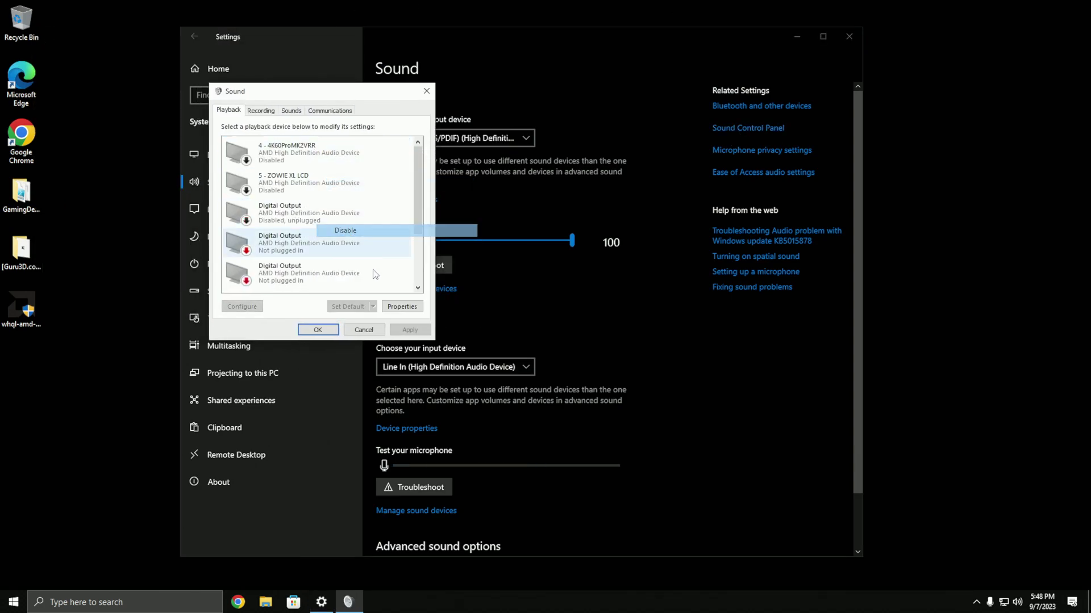
right_click(298, 248)
left_click(335, 268)
right_click(295, 277)
key("Escape")
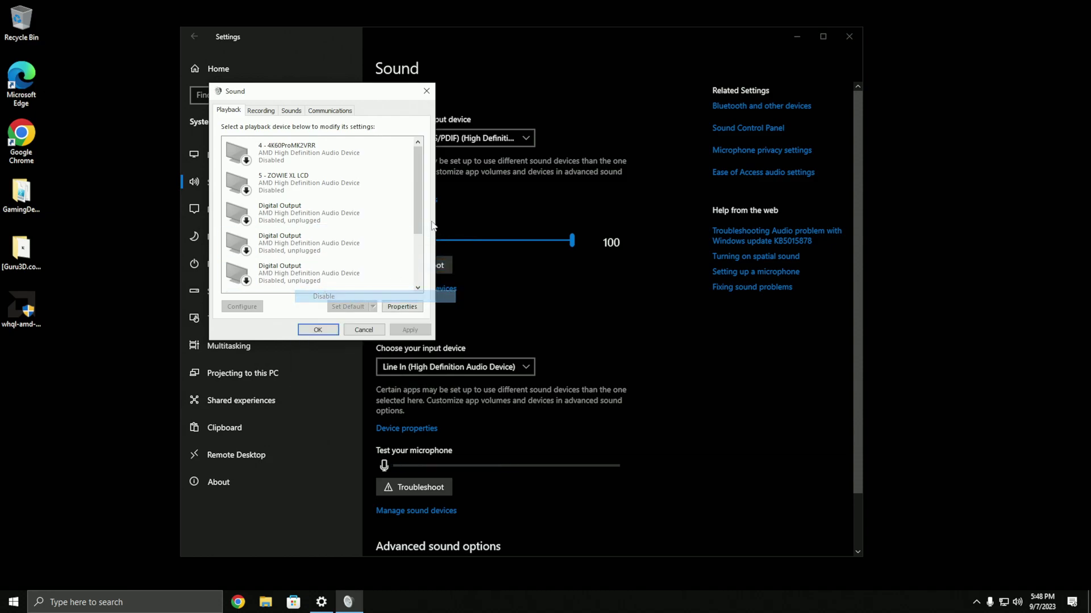
Step: Disable the Speakers and the remaining AMD Digital Output playback device, leaving Digital Audio (S/PDIF) enabled
scroll(318, 250, "down", 1)
right_click(291, 245)
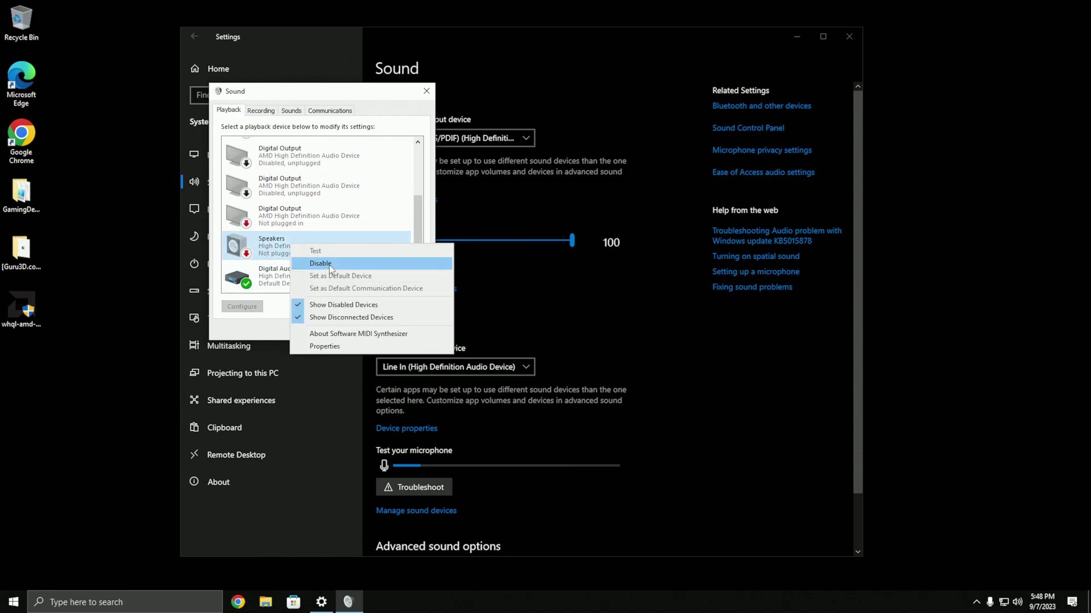
left_click(329, 265)
scroll(406, 227, "up", 1)
scroll(407, 227, "down", 1)
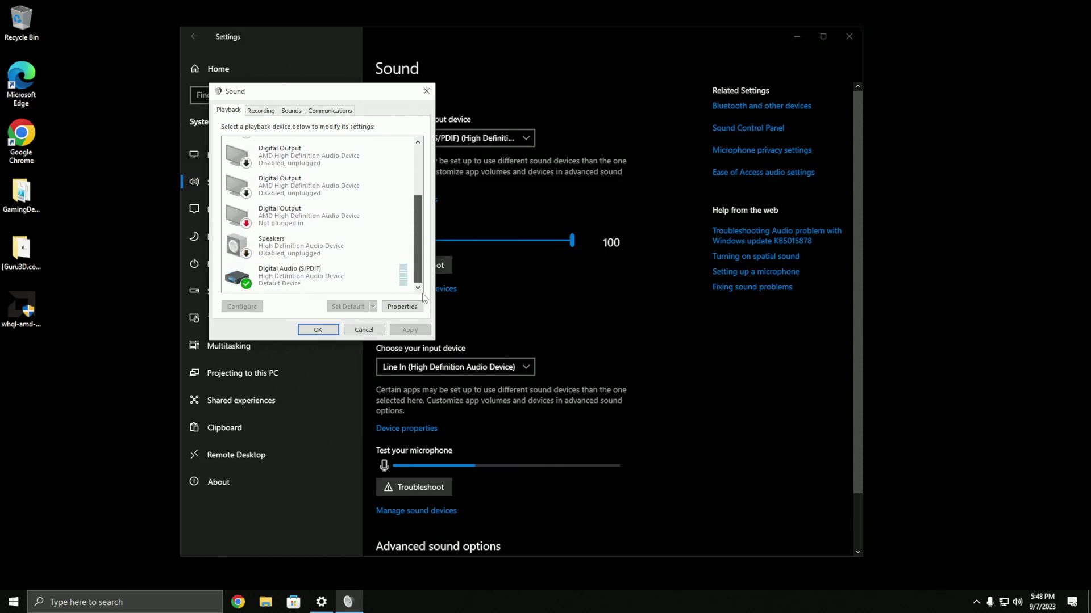
right_click(295, 214)
left_click(341, 235)
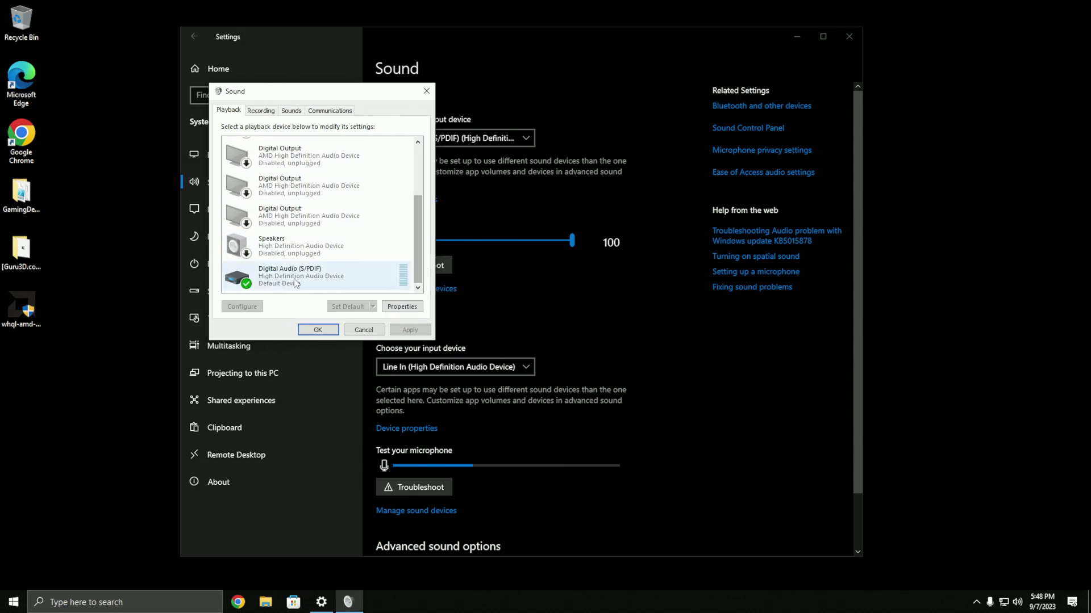
Step: Review the recording devices and the communications activity options in the Sound dialog, then close it
key("ctrl+Tab")
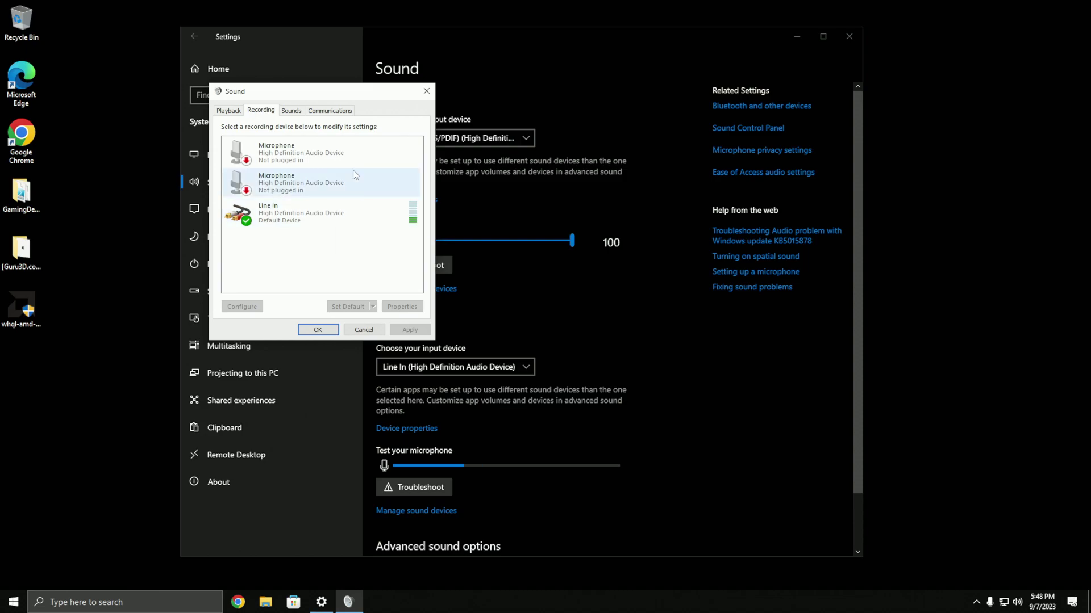
key("ctrl+Tab")
key("ctrl+Tab")
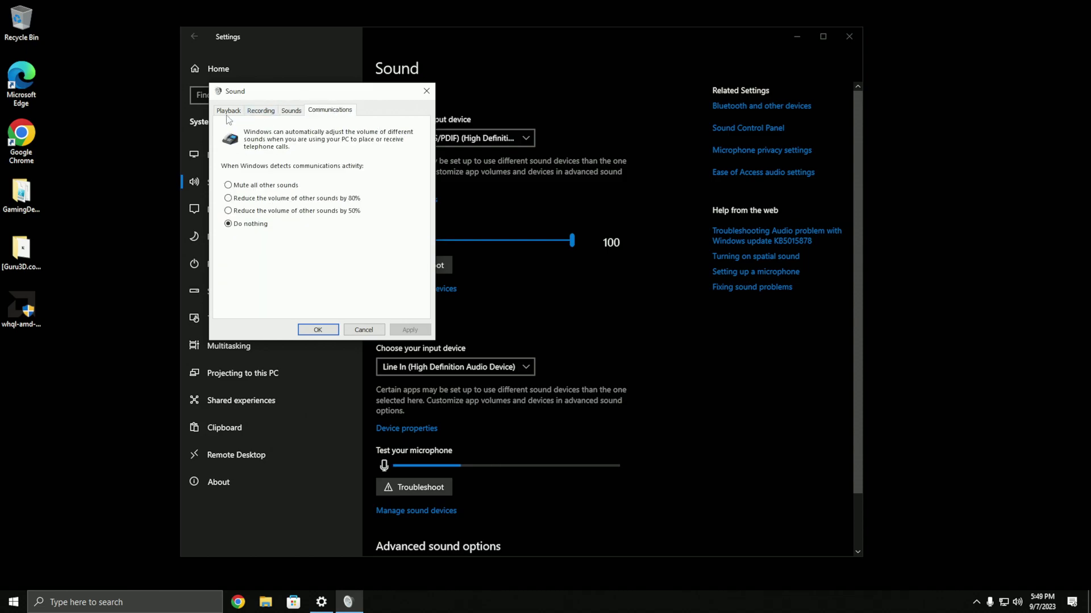
key("ctrl+Tab")
key("ctrl+Tab")
key("ctrl+shift+Tab")
scroll(328, 245, "up", 3)
key("ctrl+Tab")
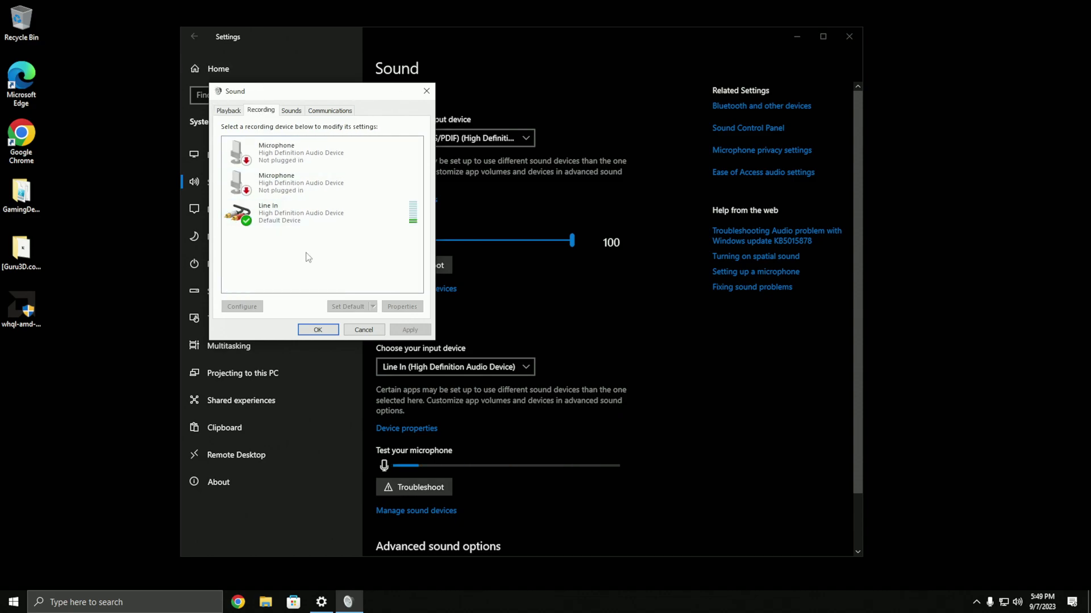
key("Escape")
scroll(493, 343, "down", 2)
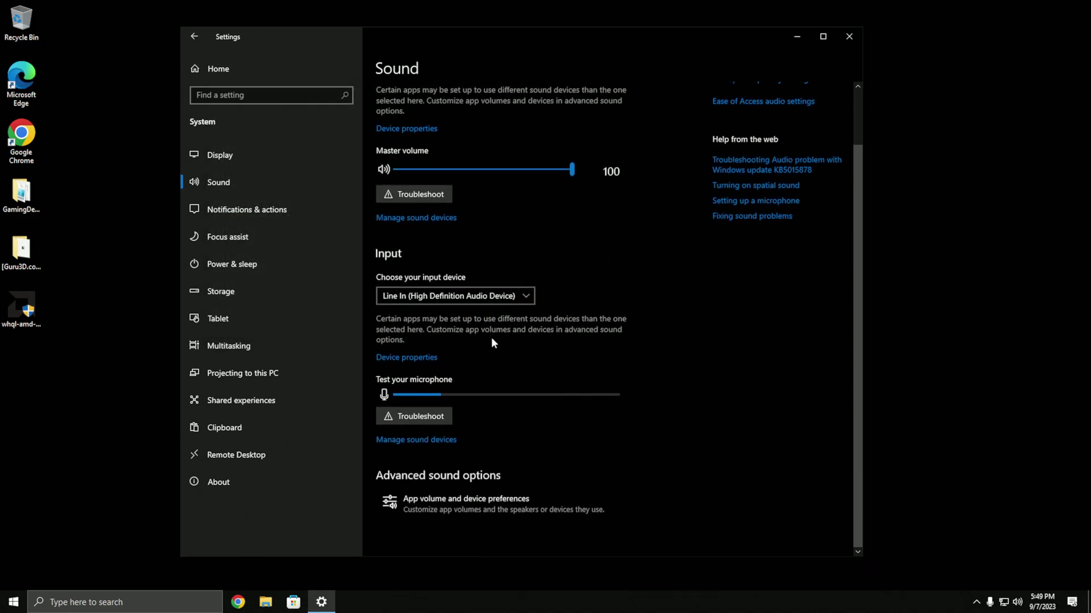
Step: Turn off notifications from apps and other senders in the Notifications & actions settings
left_click(243, 210)
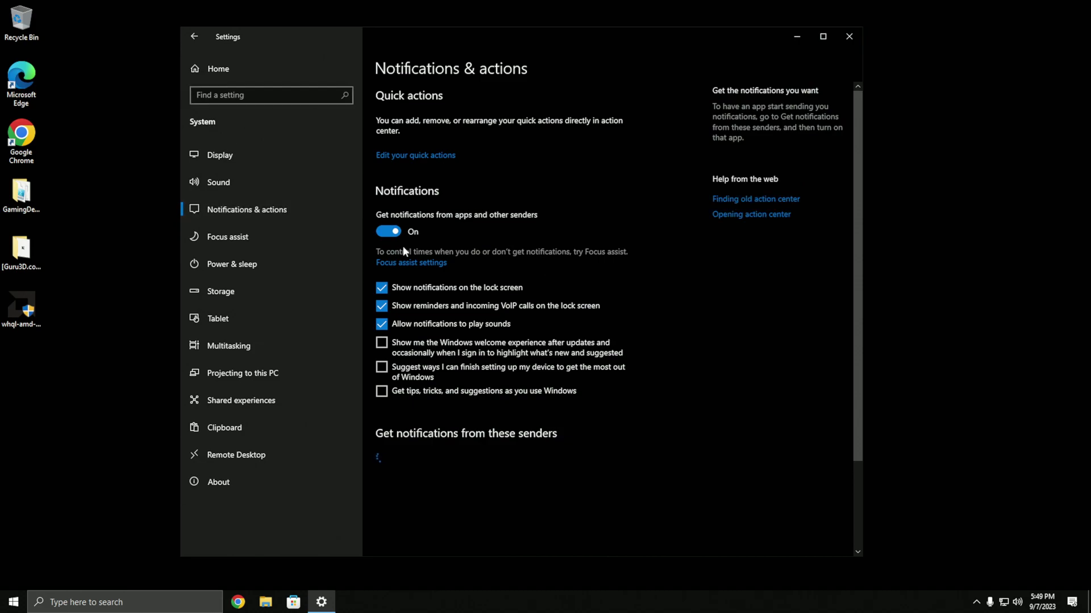
left_click(393, 233)
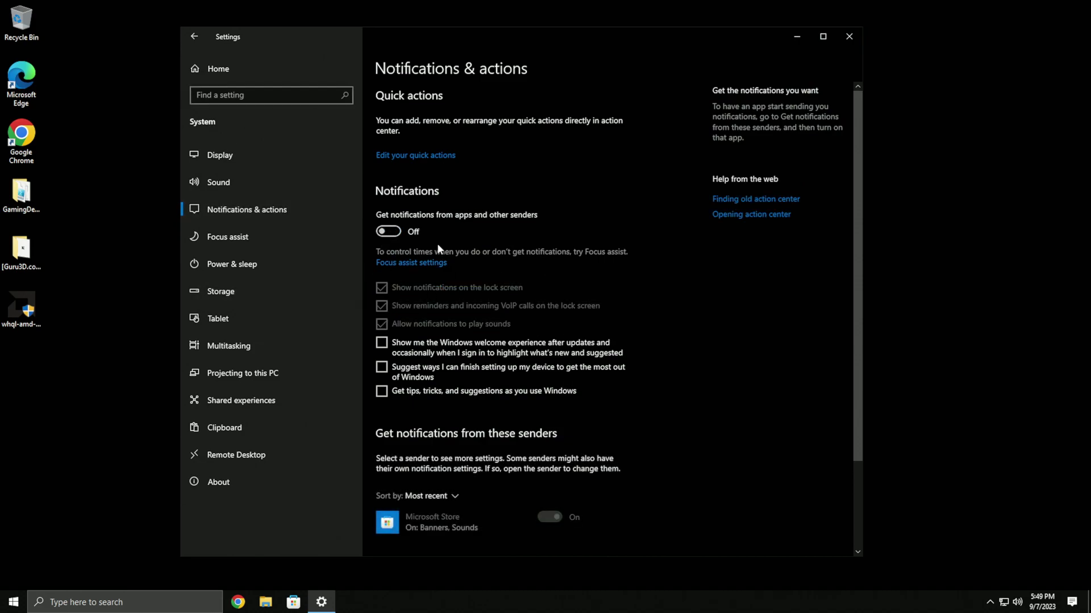
scroll(461, 280, "down", 2)
scroll(473, 271, "up", 2)
Step: Examine the Focus assist mode and its automatic rules
left_click(248, 242)
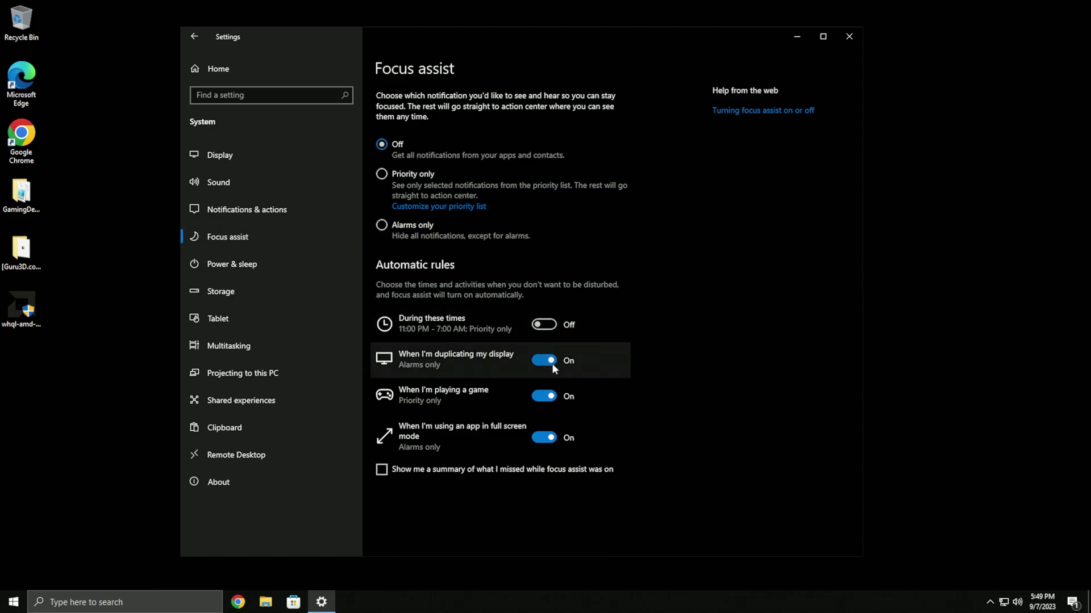
left_click(227, 219)
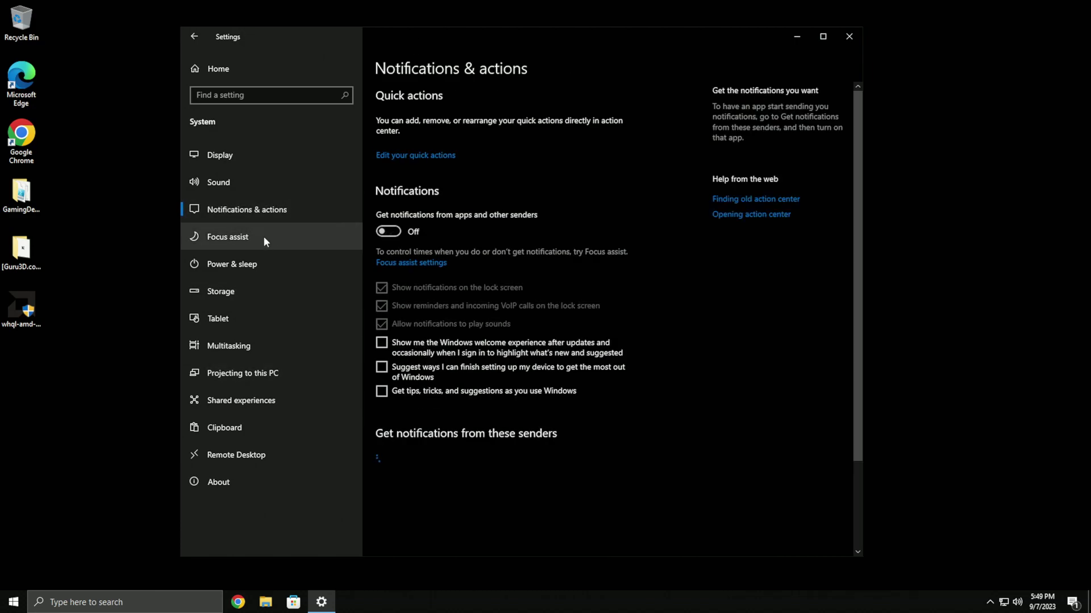
left_click(264, 236)
Step: Open the advanced power settings of the High performance plan from the Power & sleep settings
left_click(264, 264)
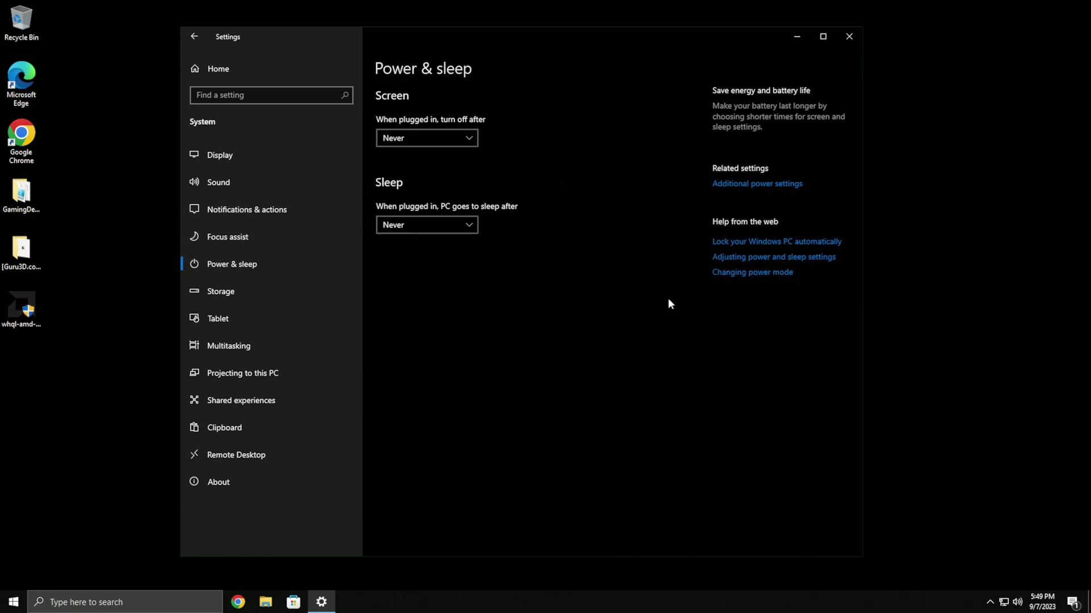
left_click(751, 184)
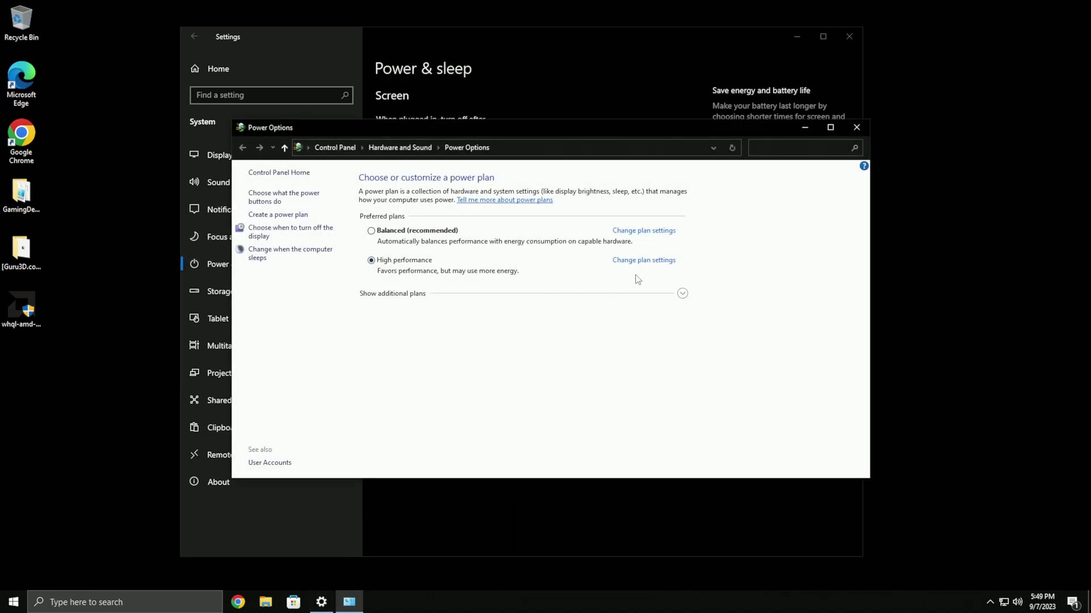
left_click(644, 260)
left_click(466, 148)
left_click(640, 261)
left_click(438, 276)
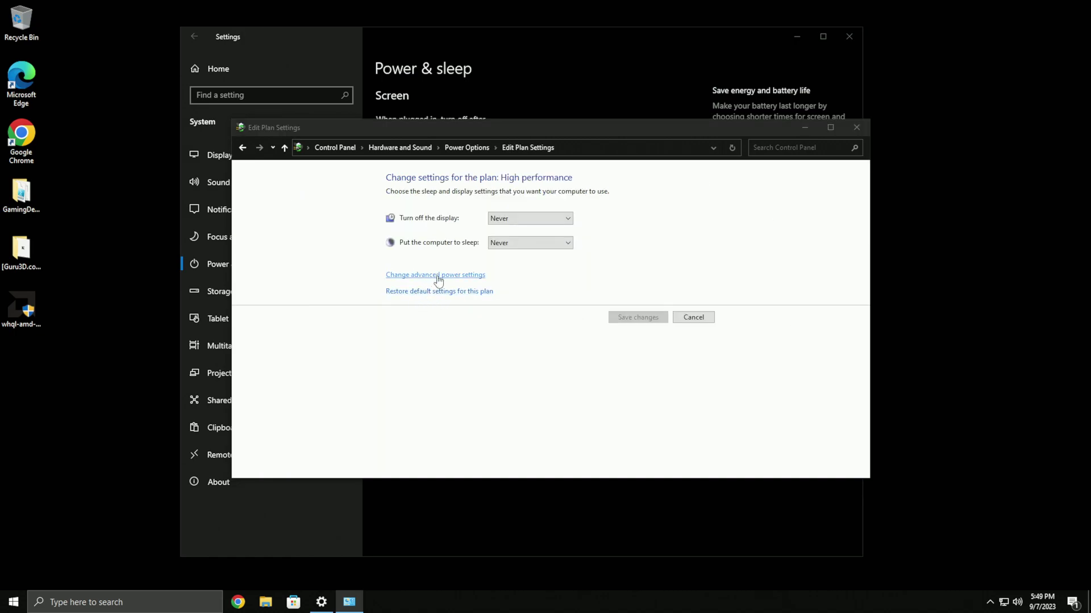
left_click_drag(158, 57, 405, 148)
Step: Examine the Hard disk turn-off time and the desktop background Slide show setting in the advanced power settings
left_click_drag(505, 287, 510, 257)
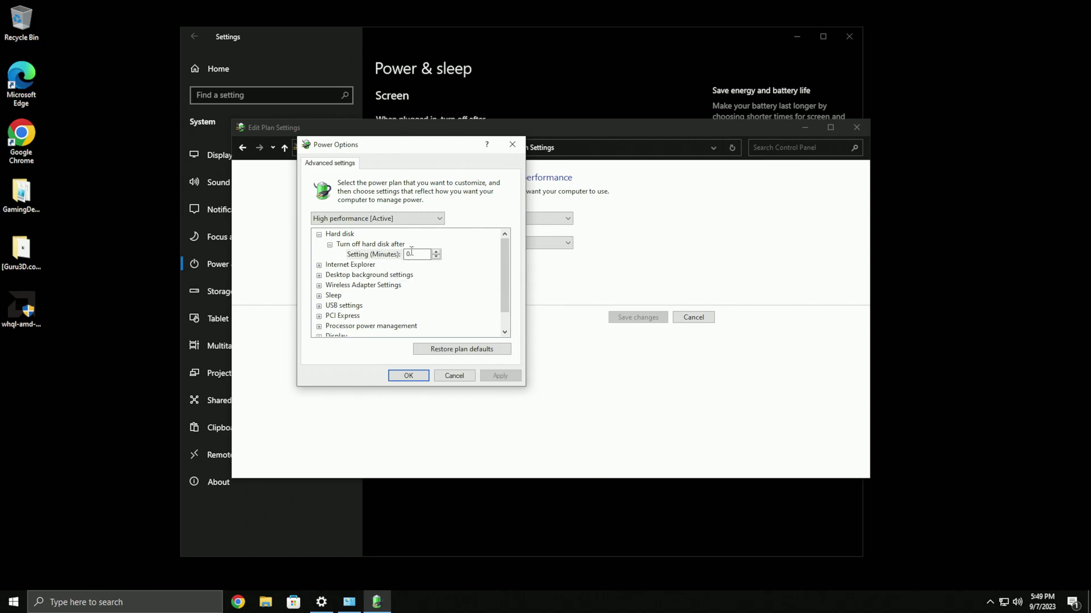
left_click(348, 264)
left_click(319, 276)
left_click(330, 286)
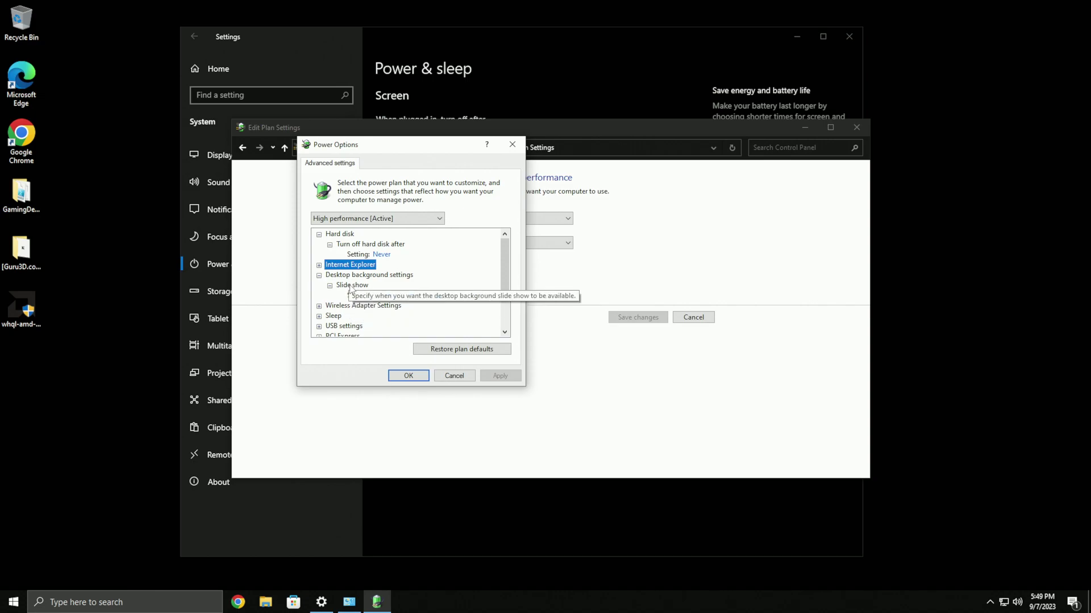
scroll(386, 295, "down", 1)
scroll(326, 285, "down", 1)
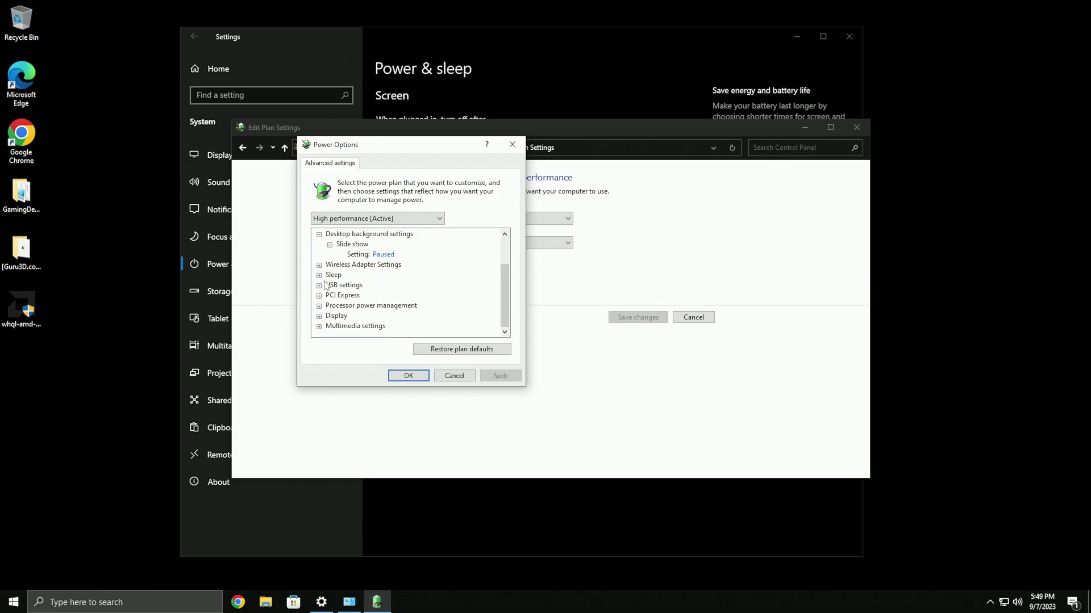
Step: Keep the wireless adapter's Power Saving Mode on Maximum Performance
left_click(319, 265)
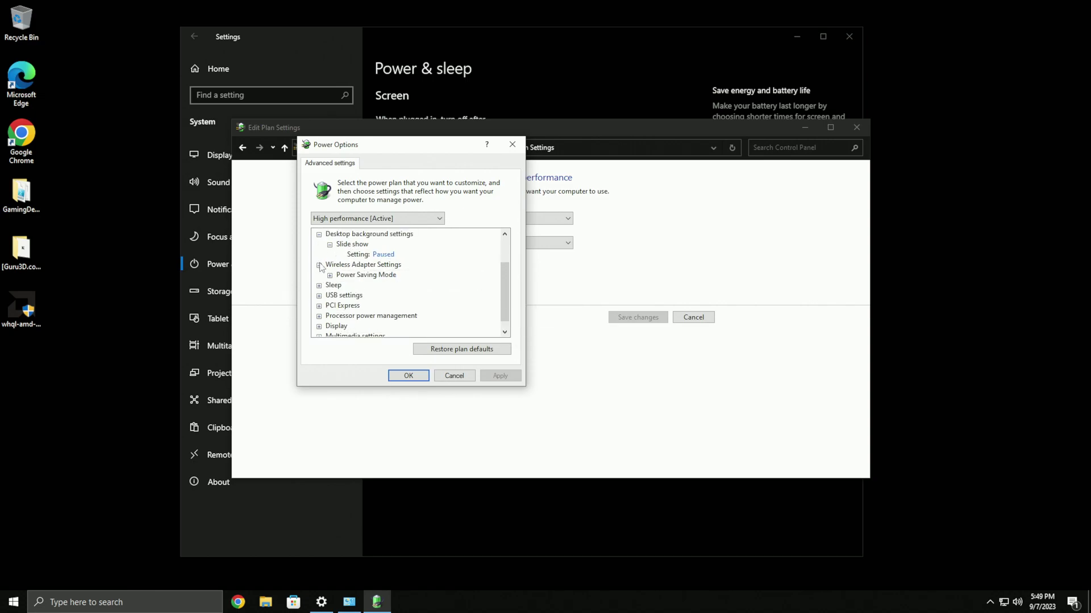
left_click(329, 275)
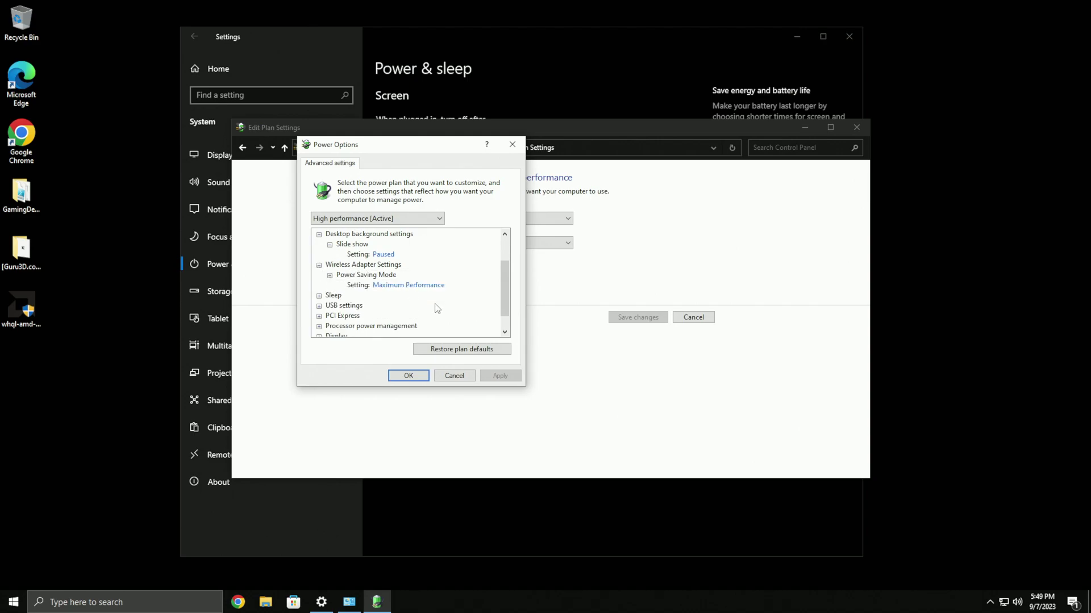
left_click(392, 285)
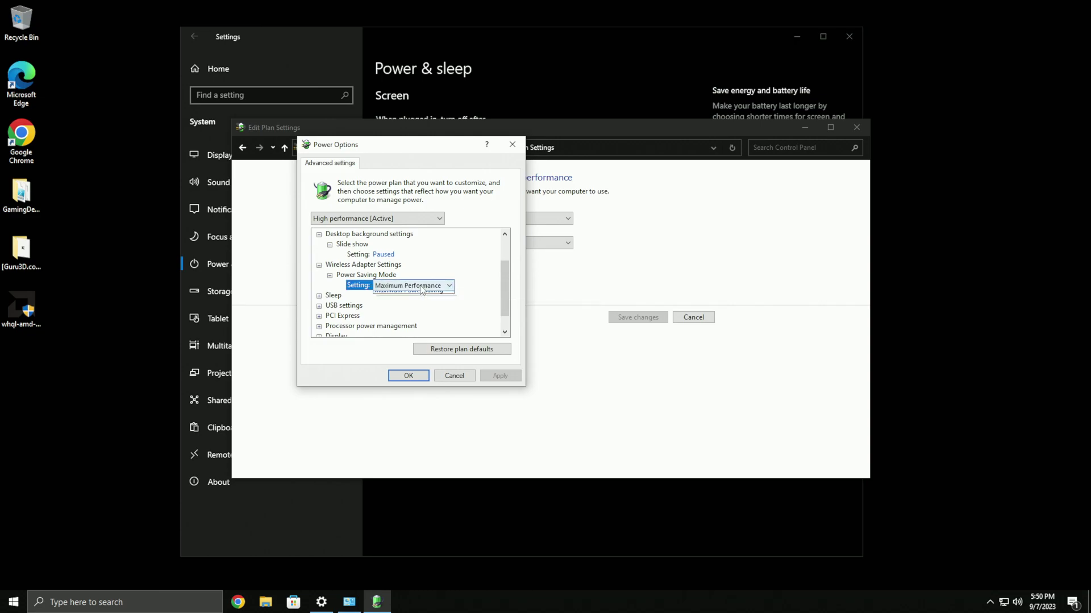
left_click(449, 285)
left_click(407, 296)
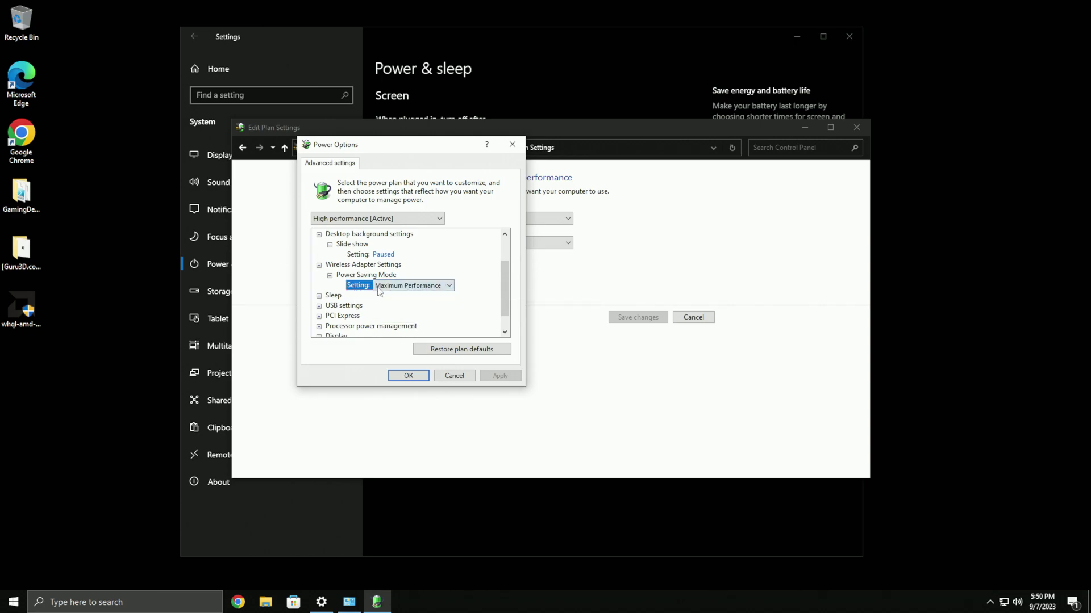
Step: Expand the Sleep category and examine its sleep, hybrid sleep, hibernate and wake timer settings
left_click(319, 297)
scroll(341, 290, "down", 2)
scroll(319, 280, "up", 1)
left_click(330, 274)
left_click(330, 295)
left_click(330, 316)
scroll(332, 319, "down", 2)
left_click(329, 275)
scroll(406, 301, "up", 1)
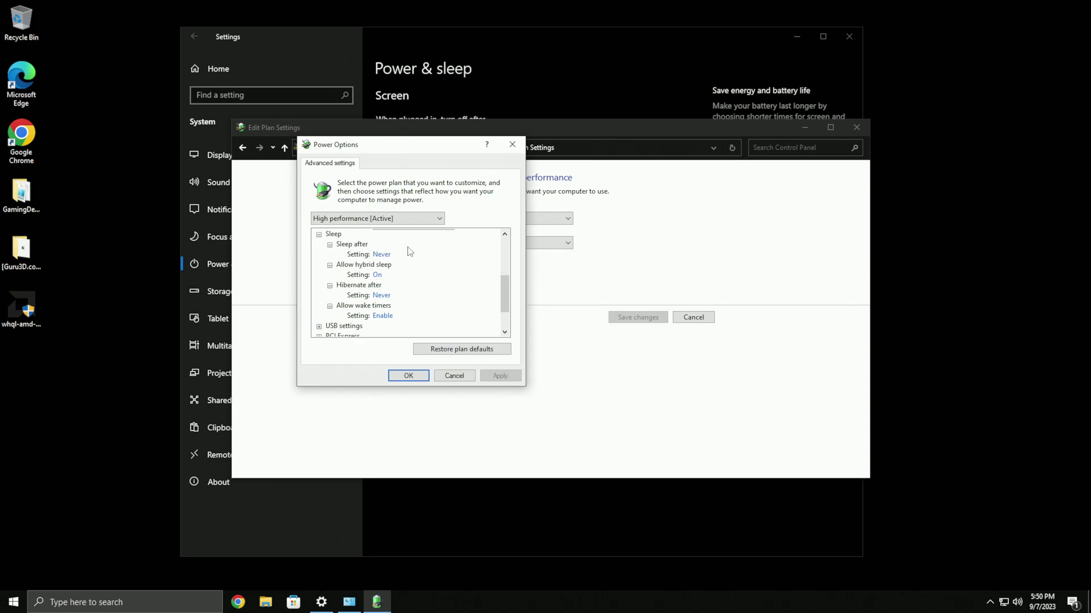
Step: Set Allow hybrid sleep to Off in the Sleep settings of the High performance plan
scroll(450, 275, "down", 2)
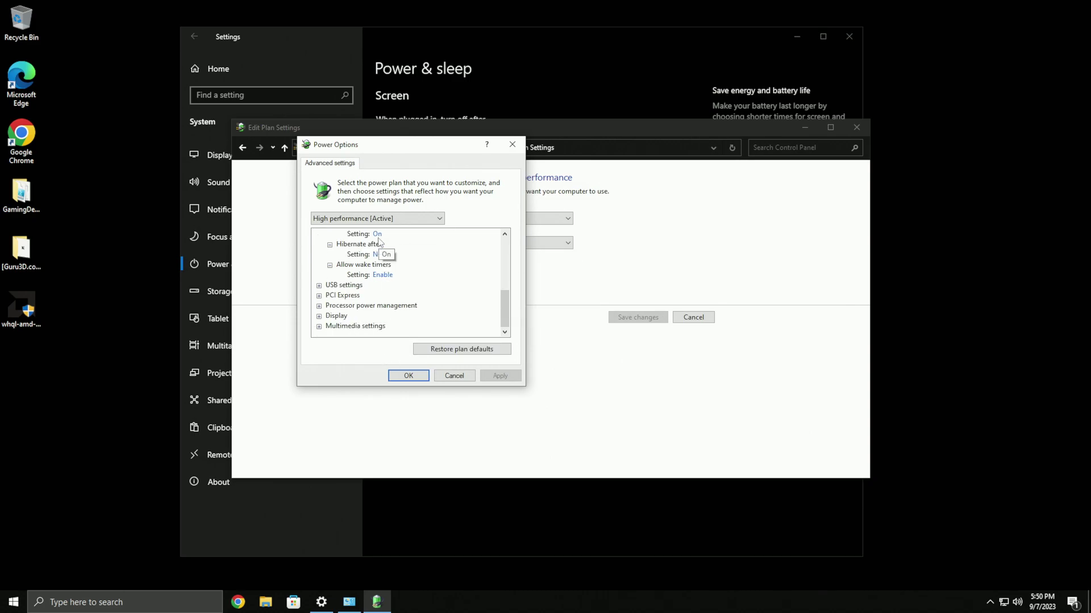
scroll(378, 242, "up", 1)
left_click(376, 265)
left_click(411, 265)
left_click(380, 281)
Step: Check the USB selective suspend setting and the processor states and cooling policy under Processor power management
scroll(365, 257, "down", 1)
left_click(319, 285)
left_click(330, 295)
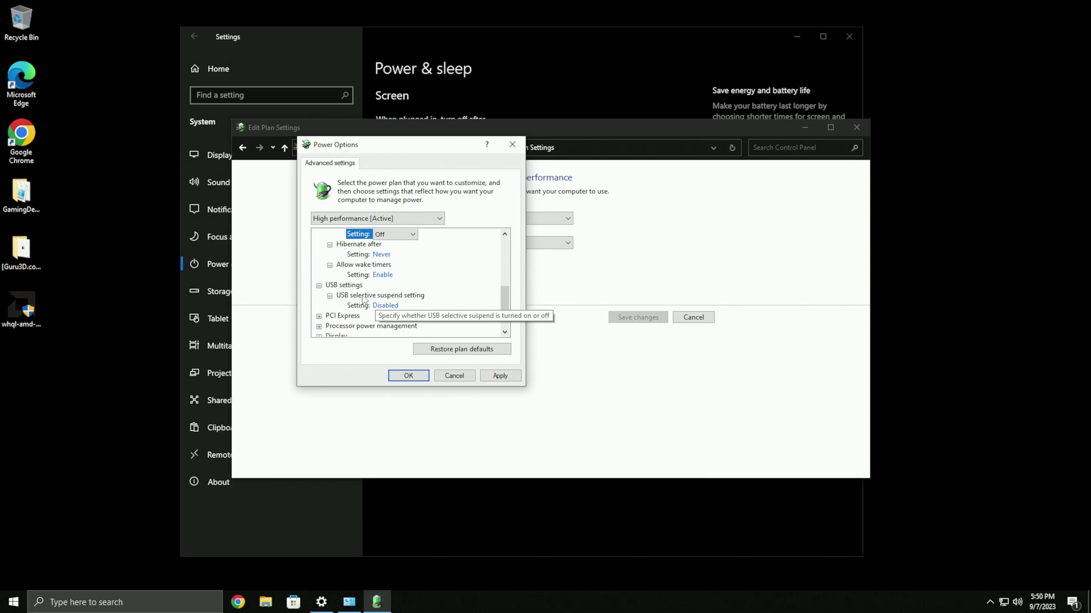
scroll(352, 310, "down", 1)
left_click(318, 305)
scroll(333, 309, "down", 1)
left_click(330, 285)
left_click(329, 305)
scroll(329, 310, "down", 1)
left_click(329, 306)
Step: Expand the Display and Multimedia settings, then accept the advanced power settings
left_click(319, 316)
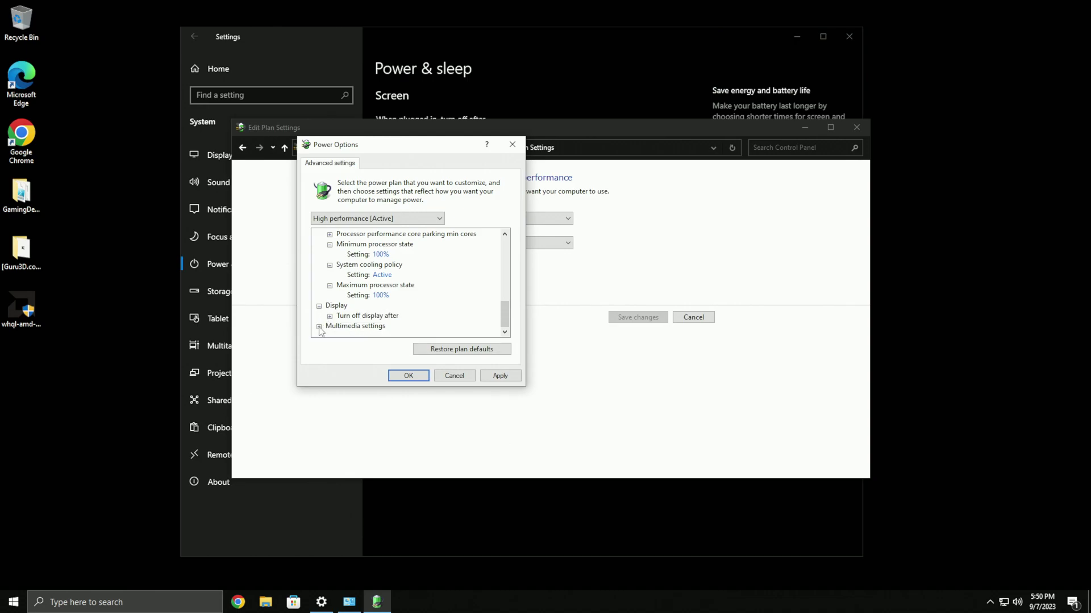
left_click(320, 326)
left_click(410, 376)
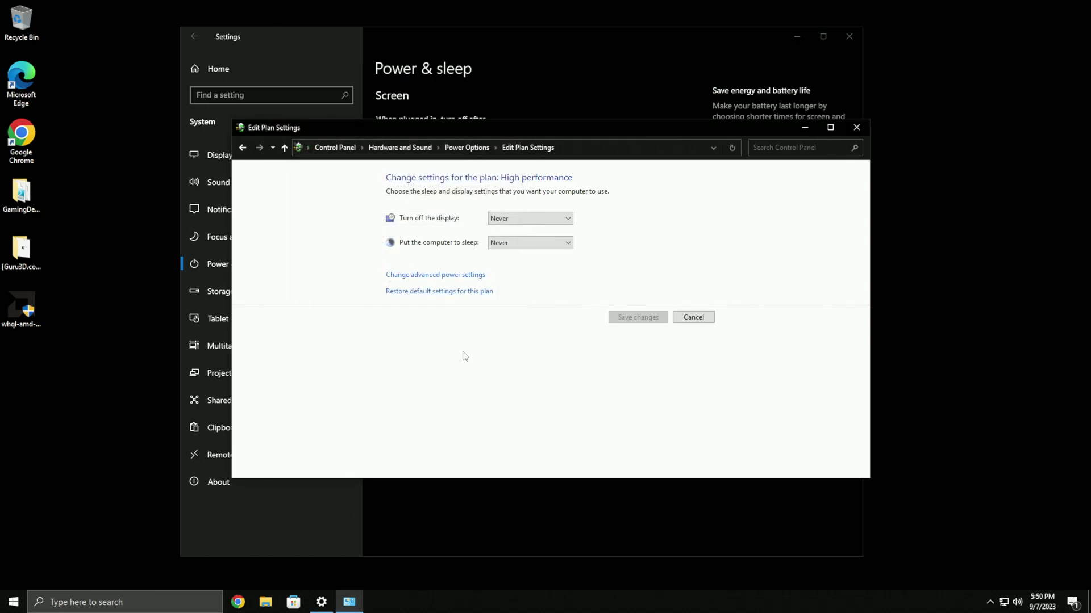
Step: Review the power button and shutdown settings with the unavailable ones unlocked, then cancel and close Power Options
left_click(467, 147)
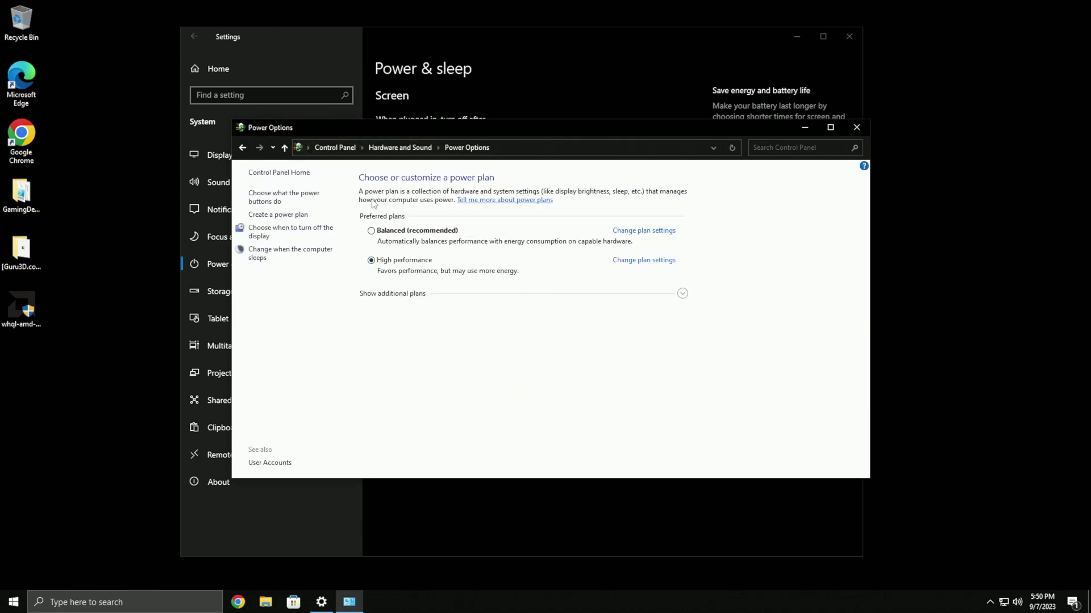
left_click(284, 197)
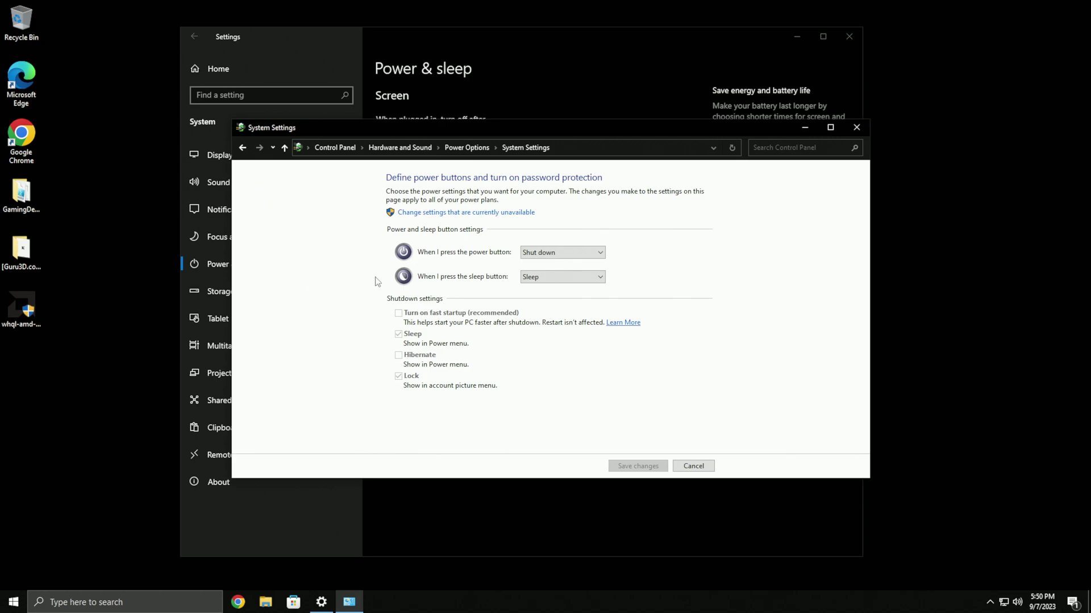
left_click(463, 152)
left_click(293, 196)
left_click(414, 212)
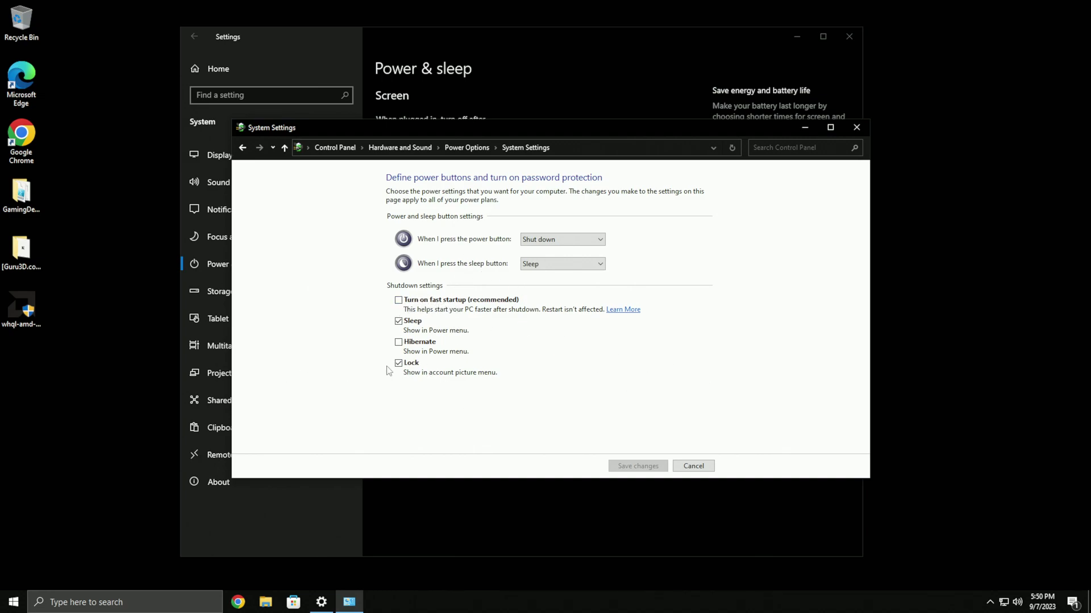
left_click(693, 466)
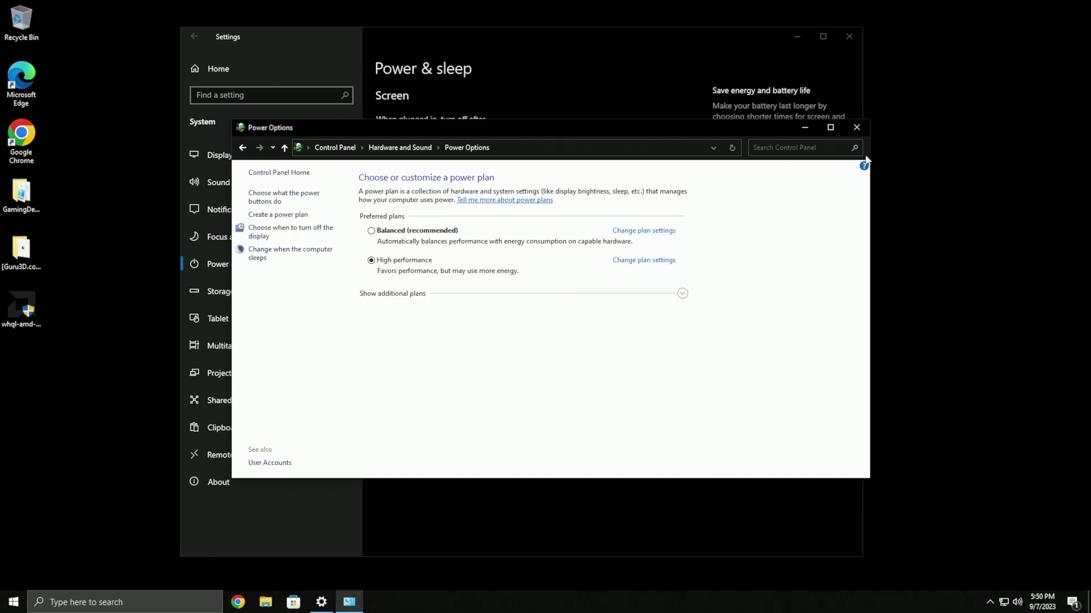
left_click(856, 127)
Step: Recheck the Notifications & actions and Focus assist settings
left_click(307, 206)
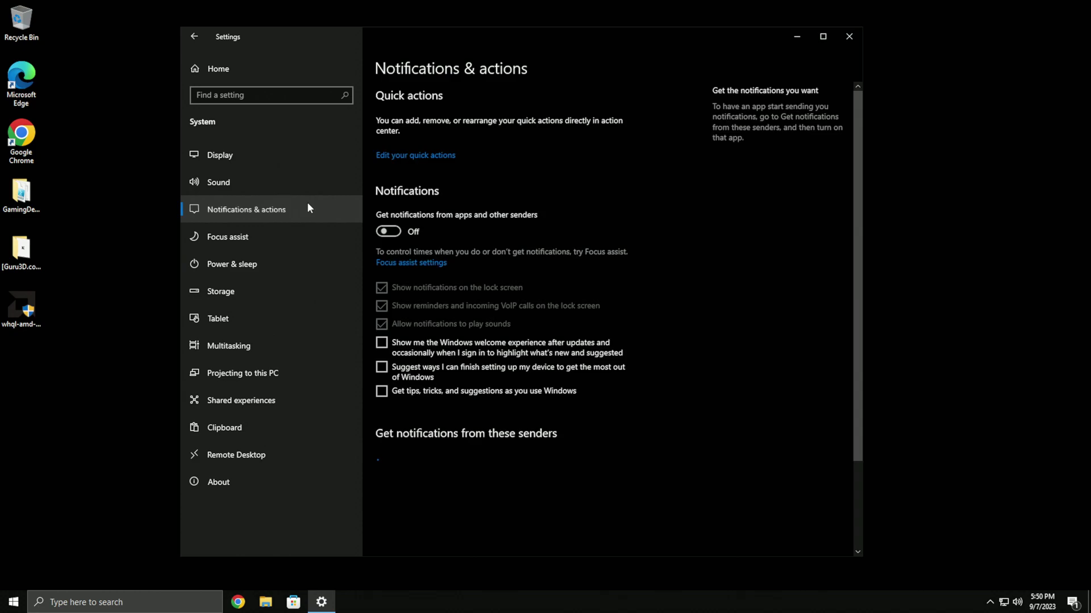
left_click(270, 269)
left_click(275, 238)
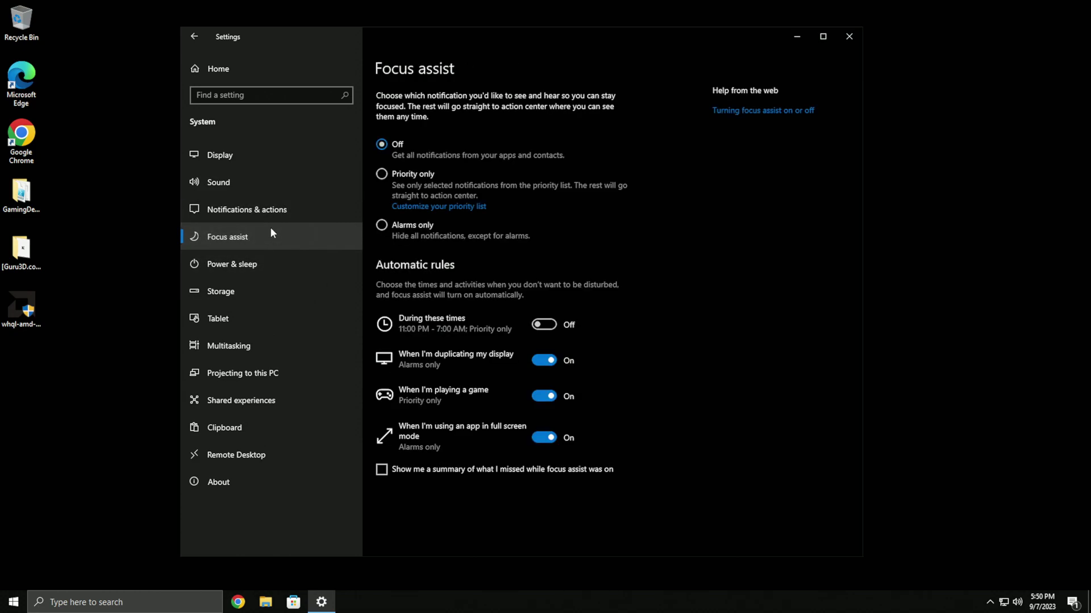
Step: Optimize the C: solid state drive with Optimize Drives from the Storage settings
left_click(297, 291)
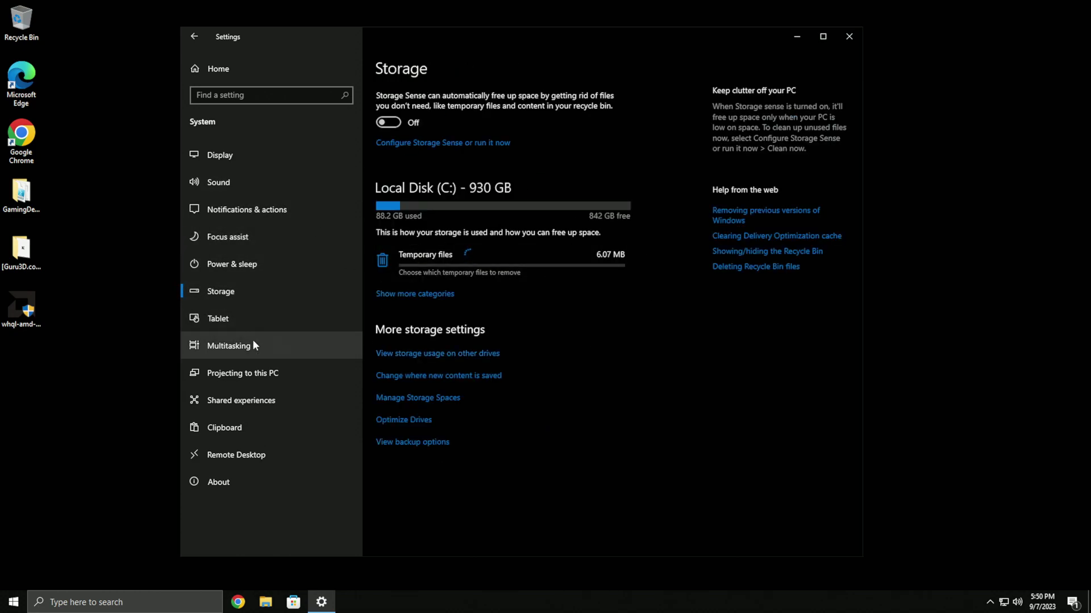
left_click(417, 422)
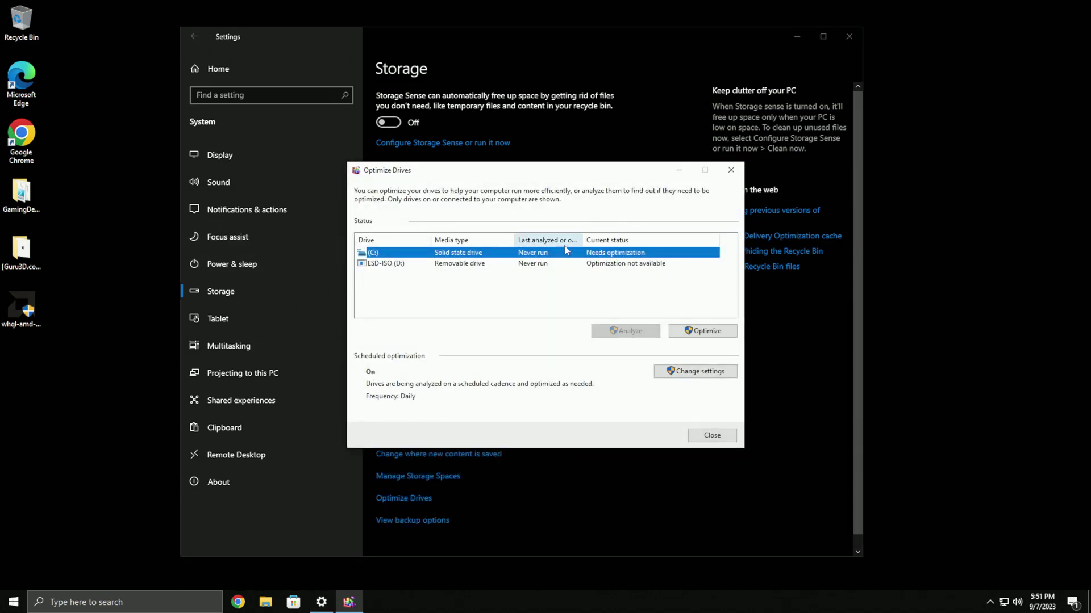
left_click(694, 336)
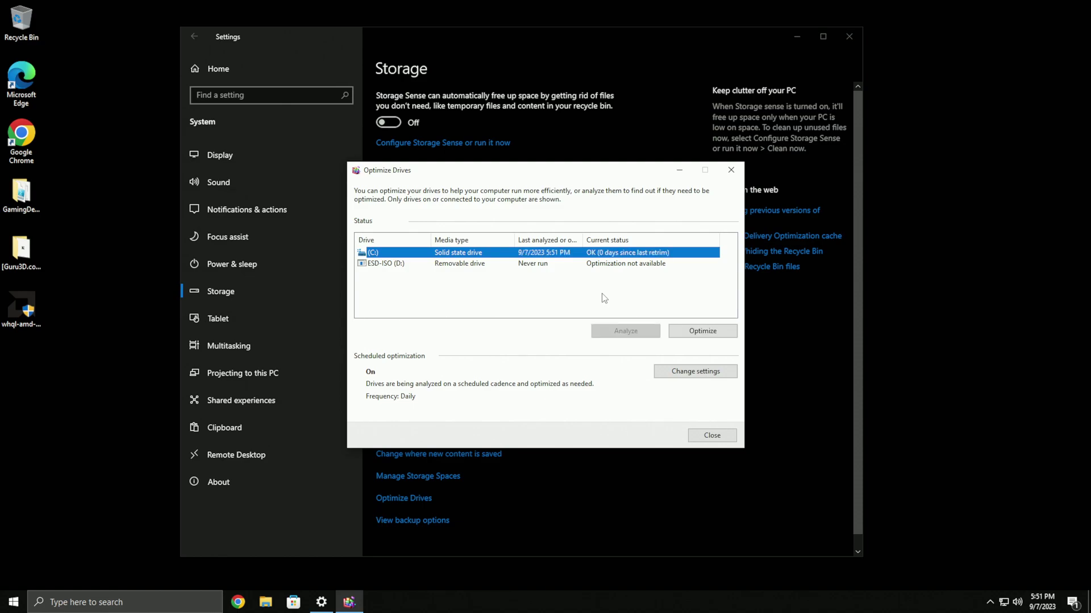
Step: Turn off the scheduled drive optimization and close Optimize Drives
left_click(663, 373)
left_click(407, 236)
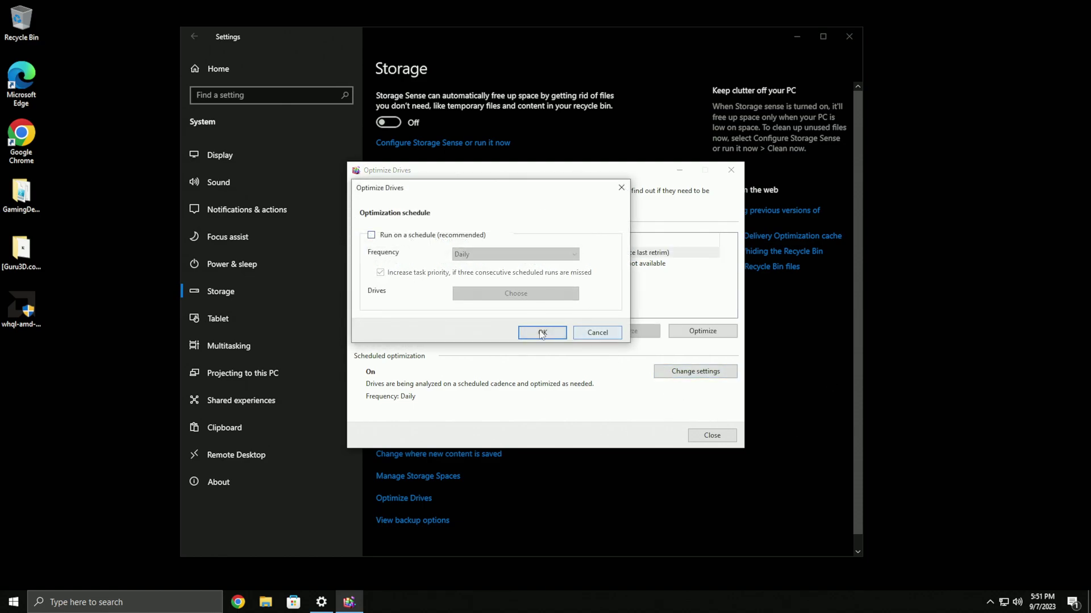
left_click(542, 332)
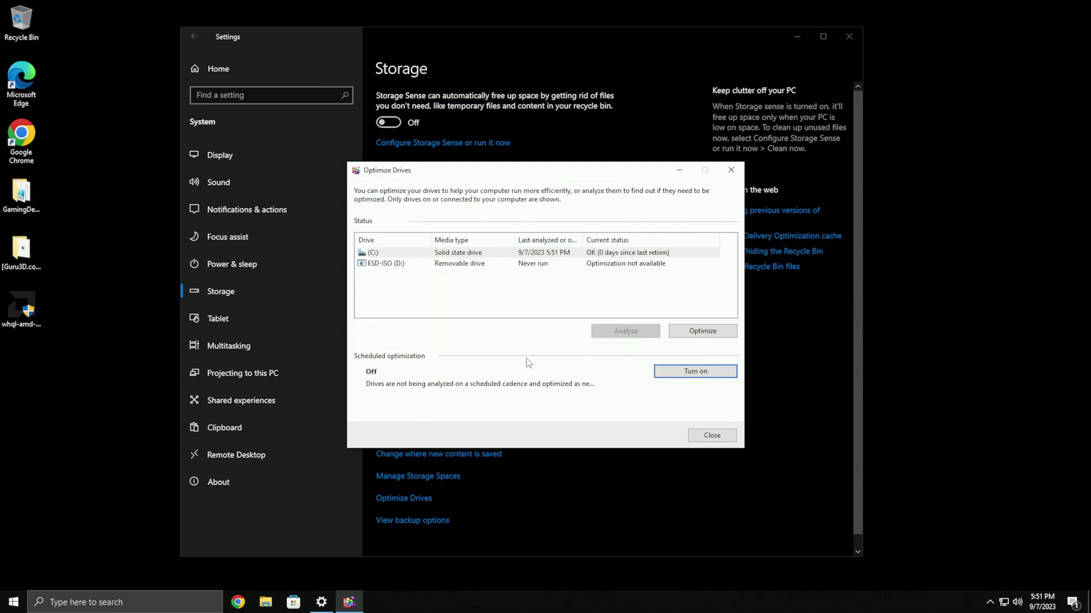
left_click(618, 257)
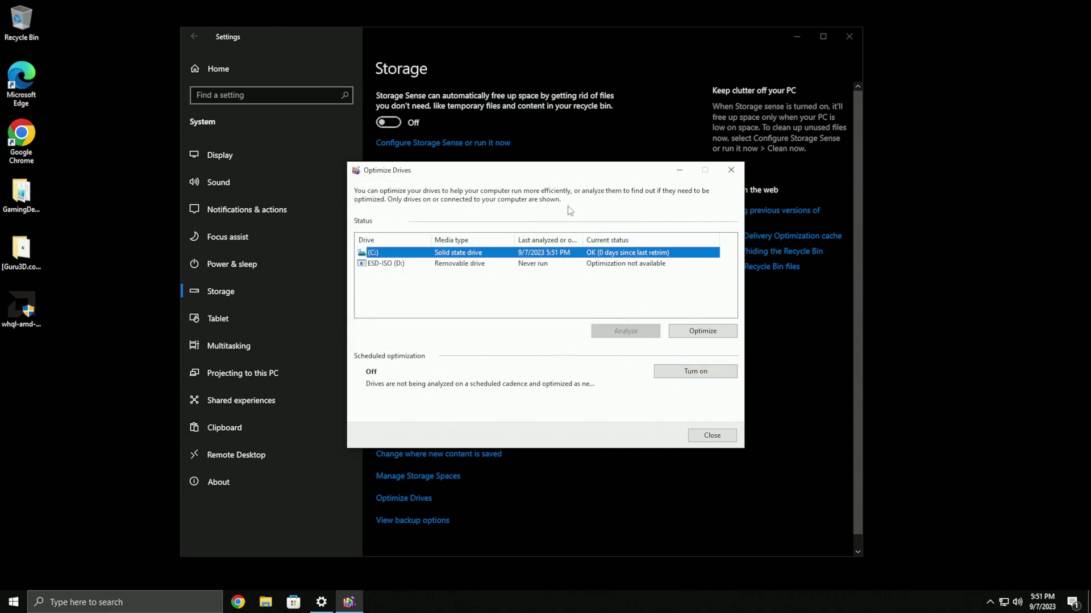
left_click(731, 171)
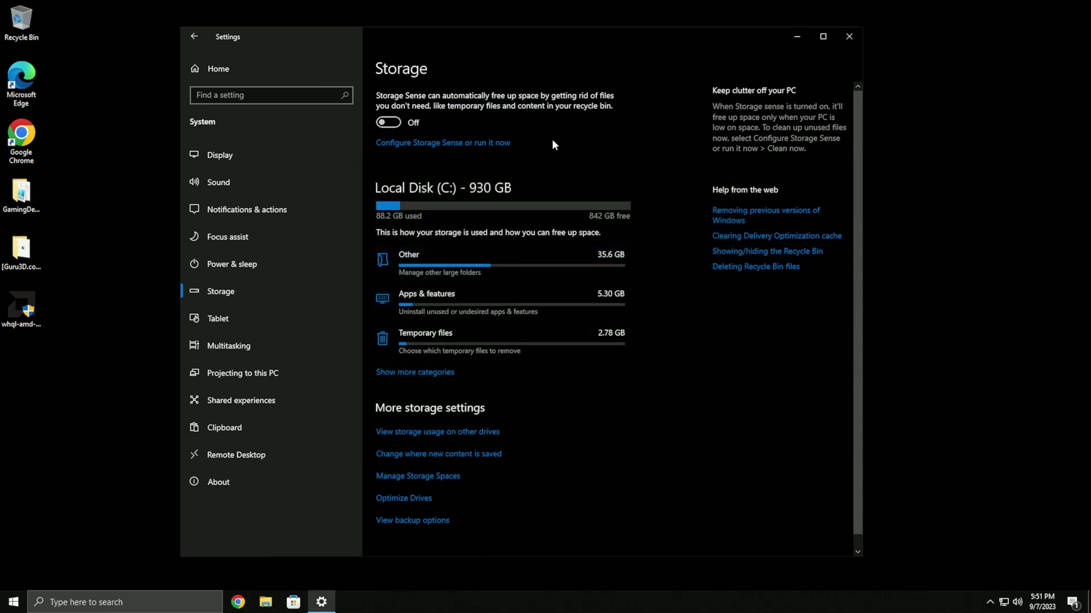
Step: Open the Temporary files list in Storage and select the categories for removal, including Previous Windows installation(s), Delivery Optimization Files and Downloads
left_click(480, 355)
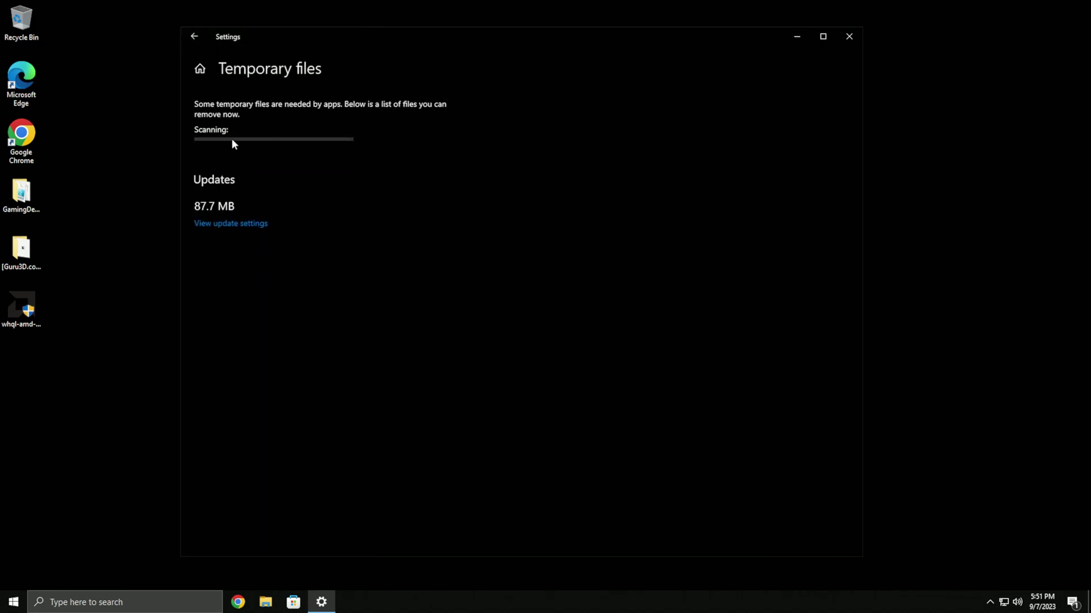
left_click(235, 245)
left_click(219, 307)
left_click(280, 350)
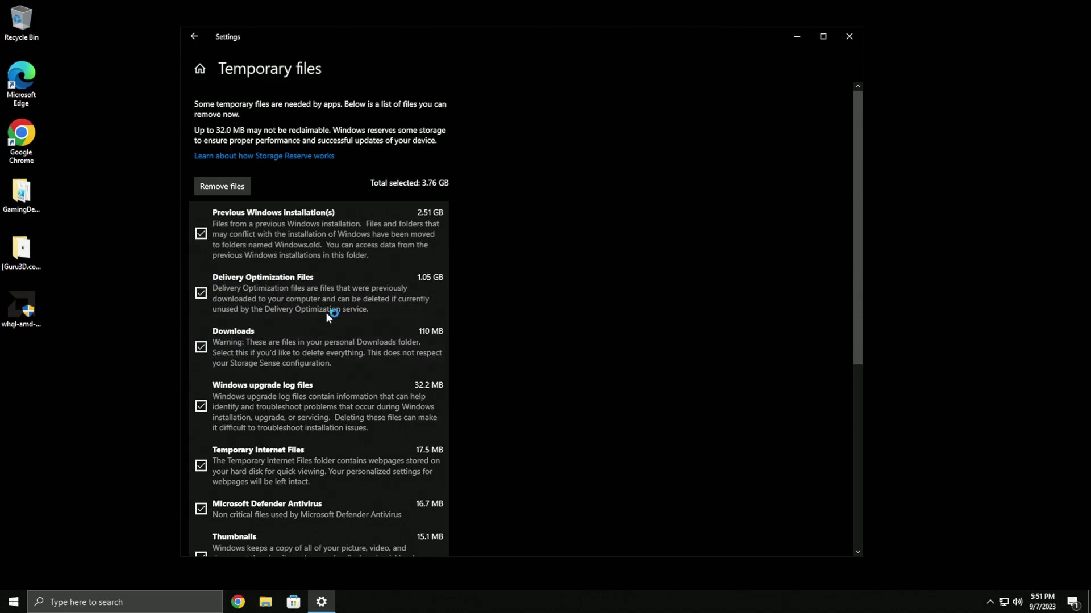
Step: In File Explorer, move the extracted DRV_Chipset_AMD folder from Downloads to the desktop, keep its zip in Downloads, and close the window
left_click(265, 603)
left_click(307, 188)
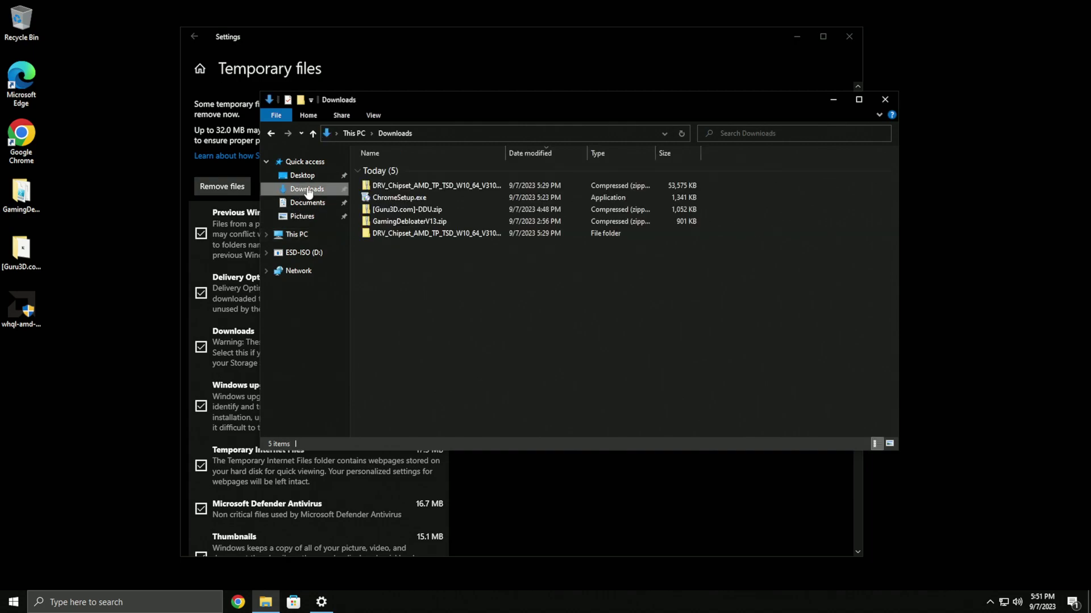
left_click_drag(426, 185, 13, 366)
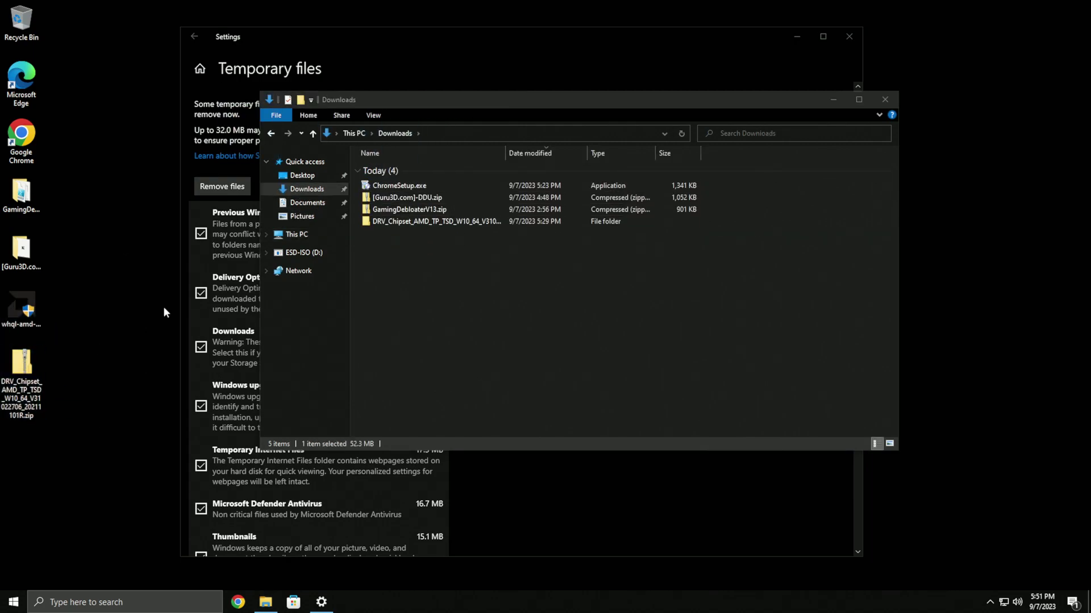
double_click(461, 223)
left_click(395, 133)
left_click_drag(425, 224, 29, 425)
left_click_drag(26, 398, 509, 370)
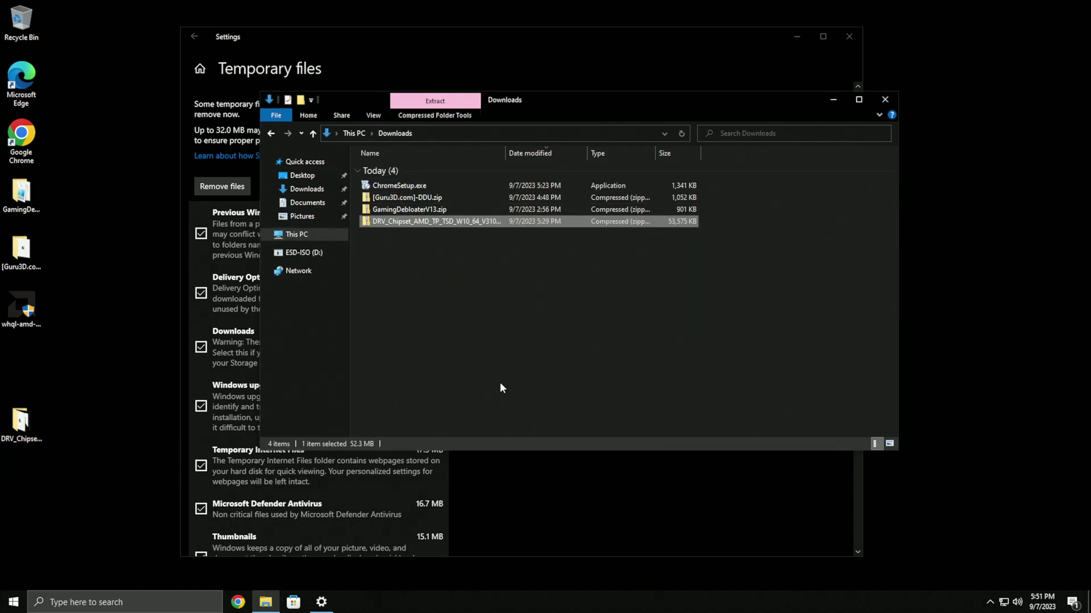
left_click_drag(447, 221, 29, 359)
left_click(885, 100)
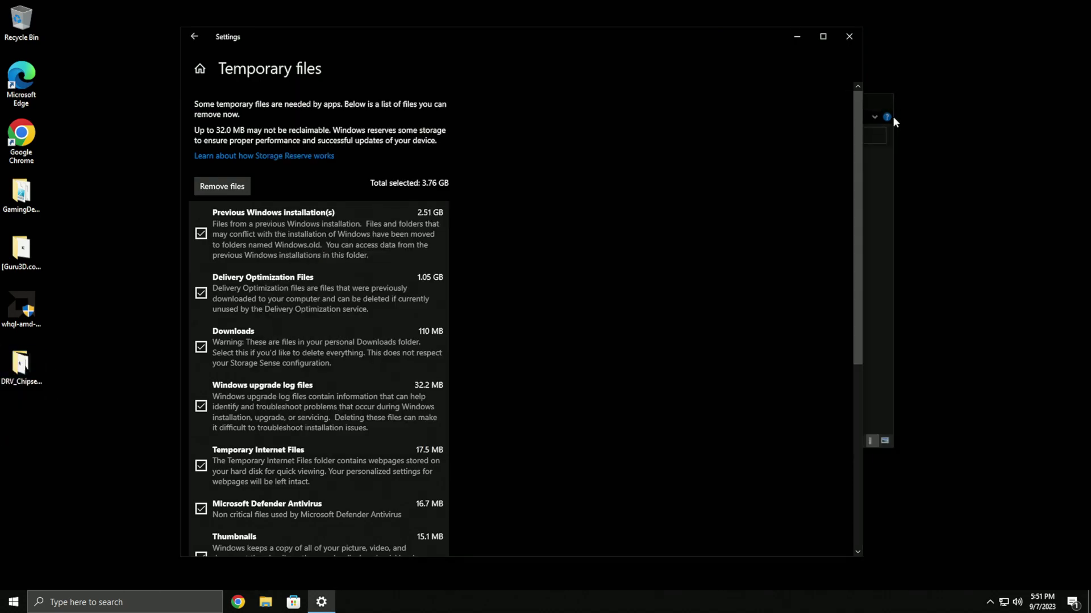
Step: Remove all the selected temporary files and return to the Storage settings
scroll(328, 414, "down", 5)
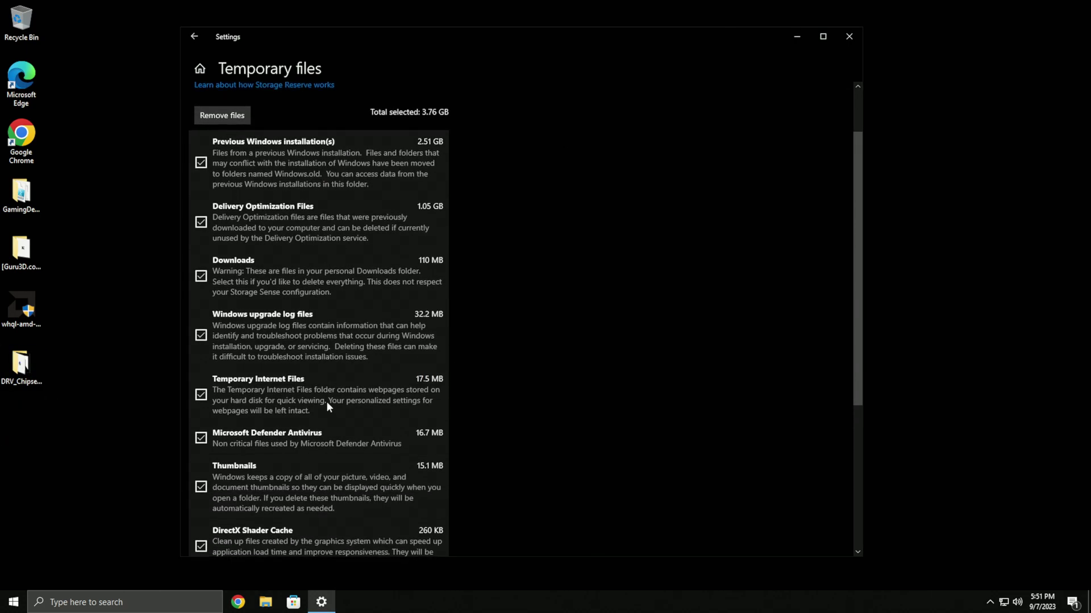
scroll(319, 517, "up", 3)
scroll(396, 432, "up", 2)
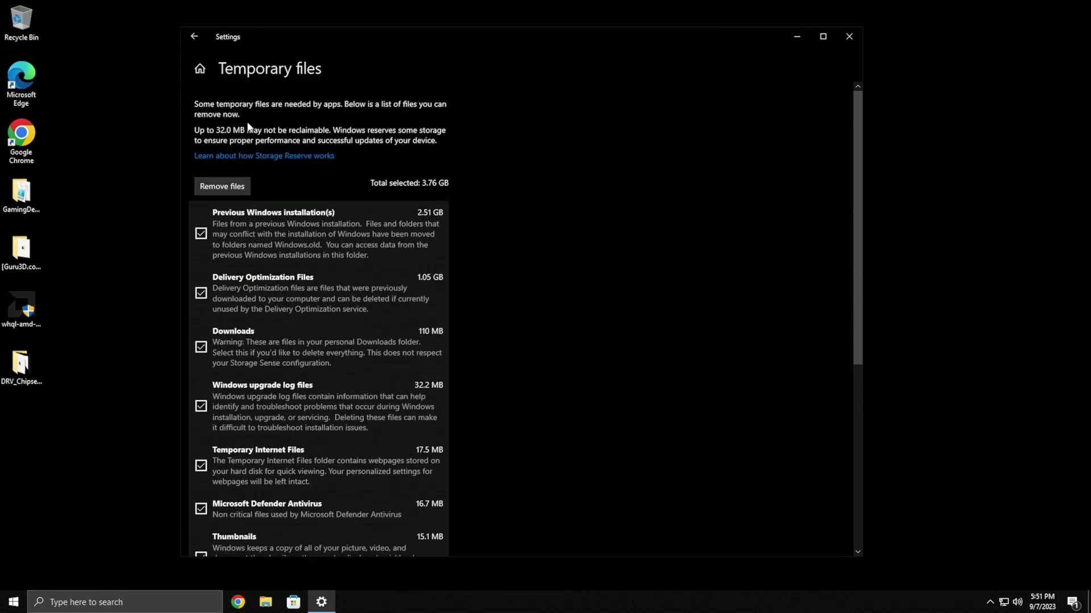
left_click(222, 183)
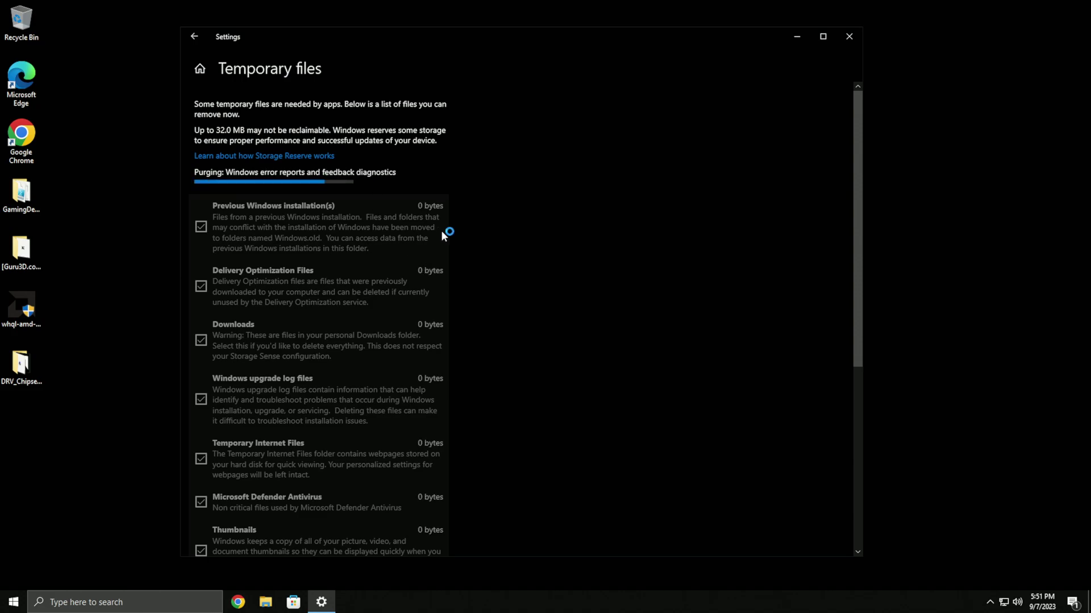
left_click(193, 36)
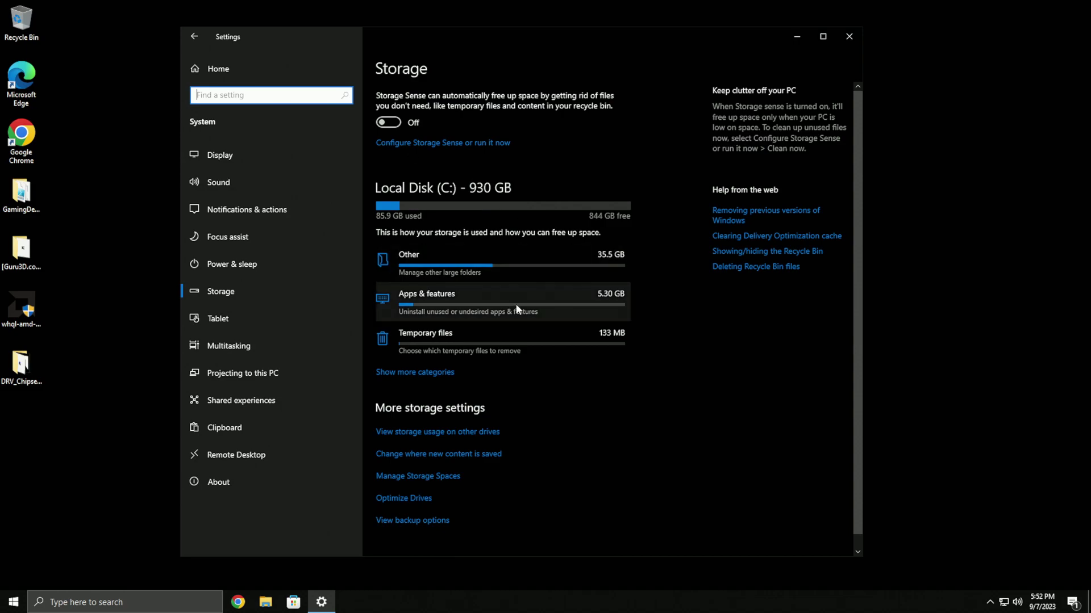
Step: In the Tablet settings, set the sign-in behaviour to Never use tablet mode
left_click(505, 322)
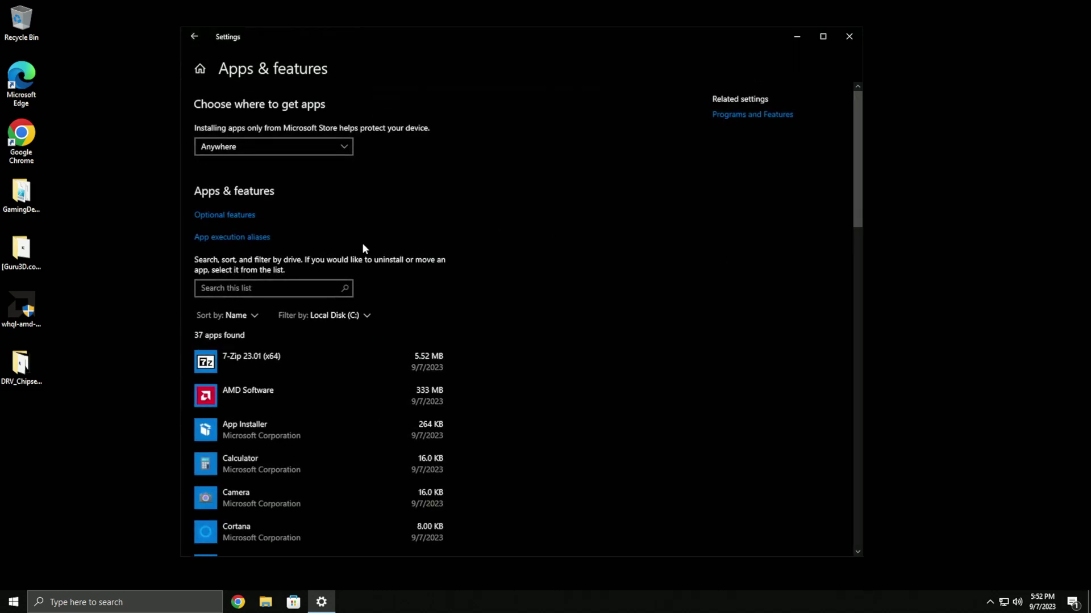
left_click(194, 38)
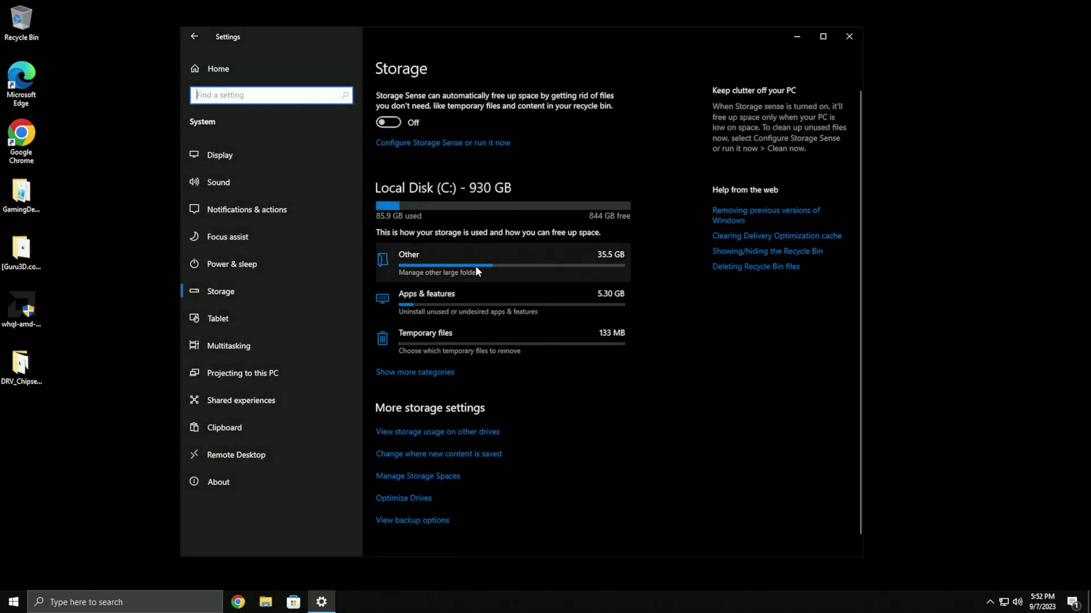
left_click(216, 319)
left_click(528, 113)
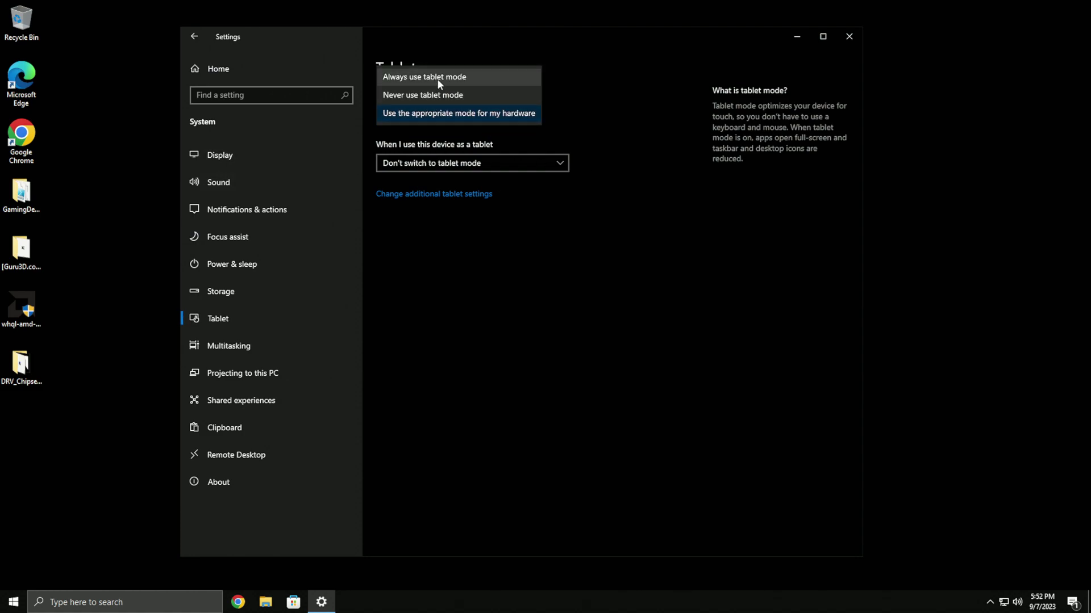
left_click(423, 95)
Step: Turn off Snap windows in the Multitasking settings and look over the remaining options there
left_click(227, 342)
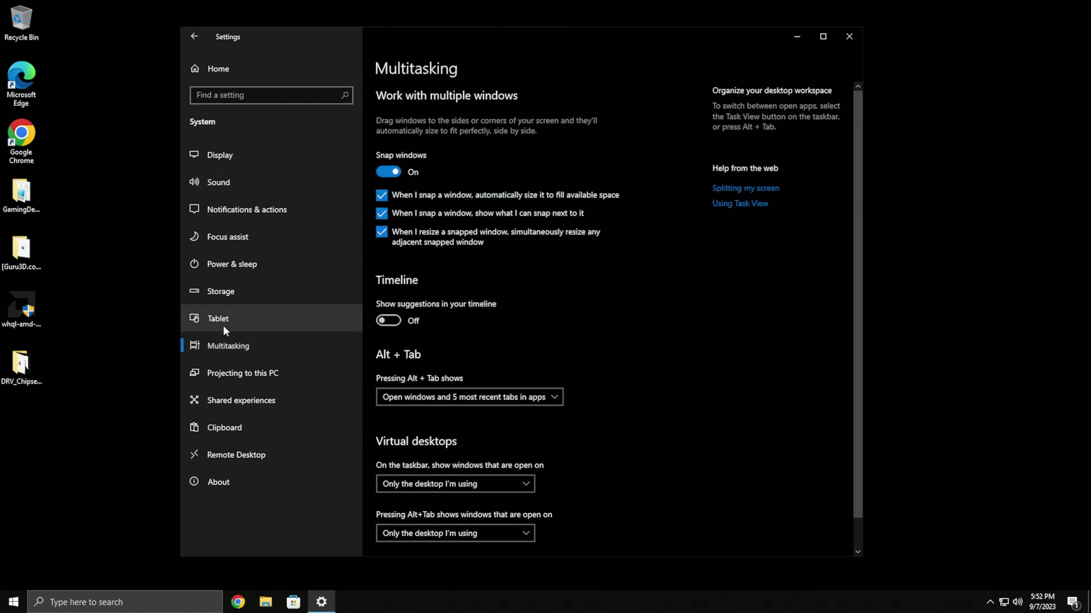
left_click(392, 172)
scroll(480, 300, "down", 1)
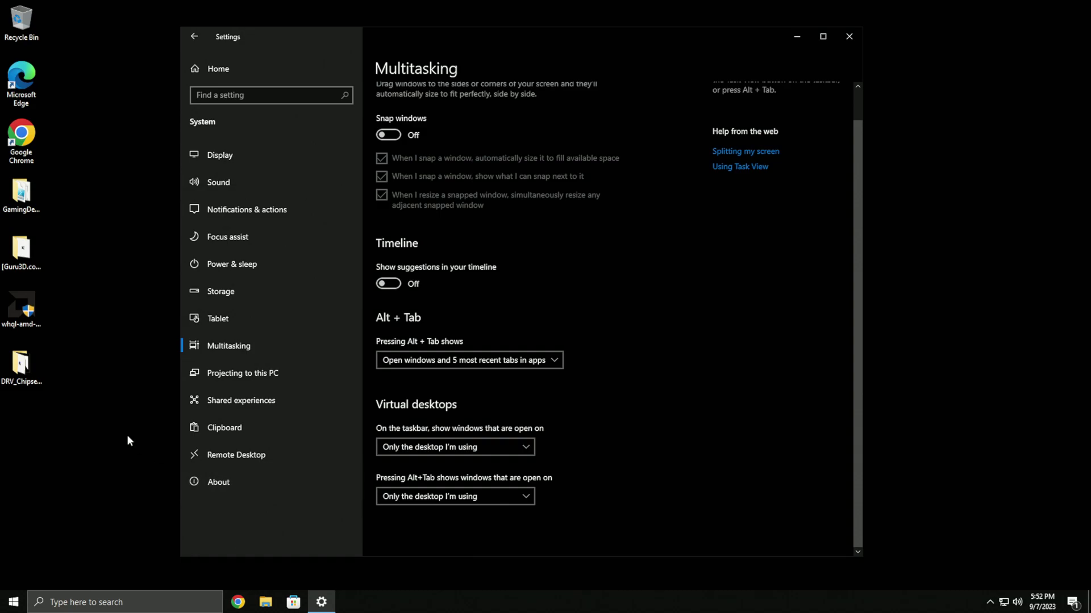
Step: Review the Projecting to this PC, Shared experiences, Clipboard, Remote Desktop and About settings, plus the connected Bluetooth & other devices
left_click(232, 373)
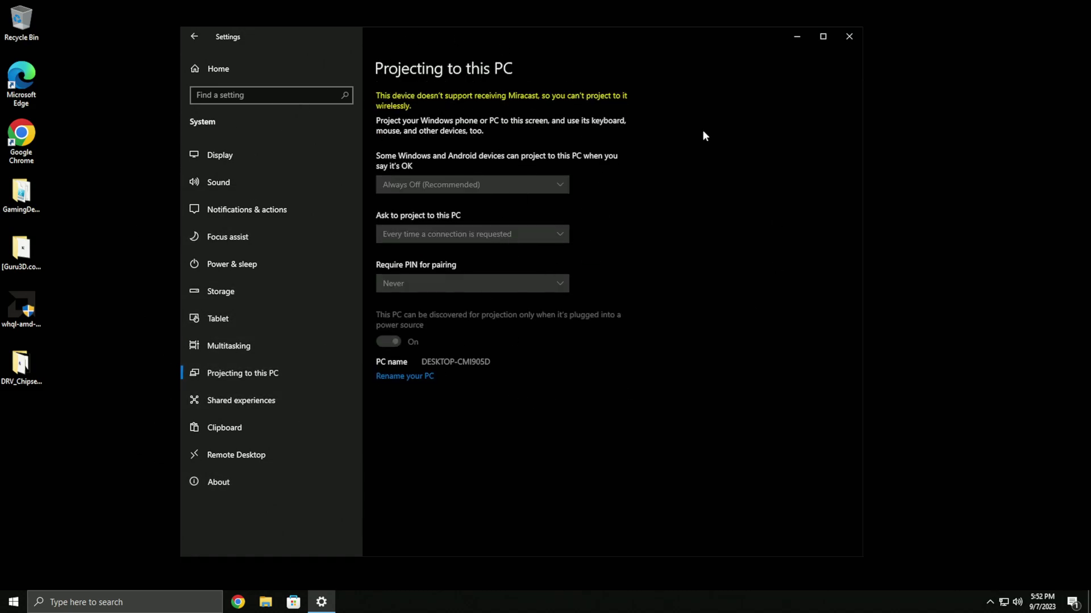
left_click(223, 405)
left_click(221, 436)
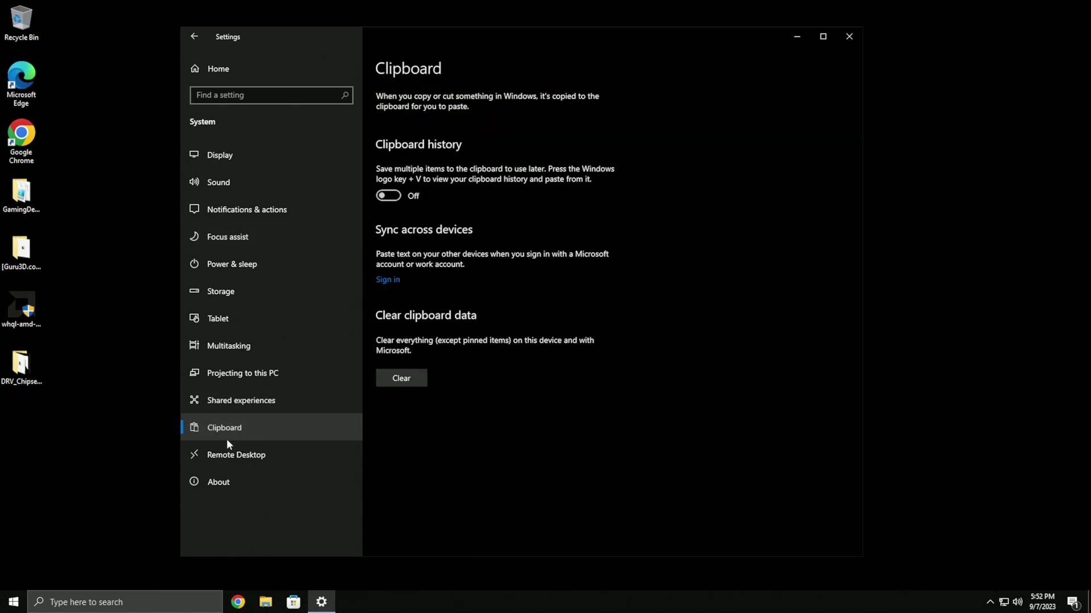
left_click(267, 461)
left_click(231, 481)
scroll(532, 360, "down", 1)
scroll(618, 334, "up", 1)
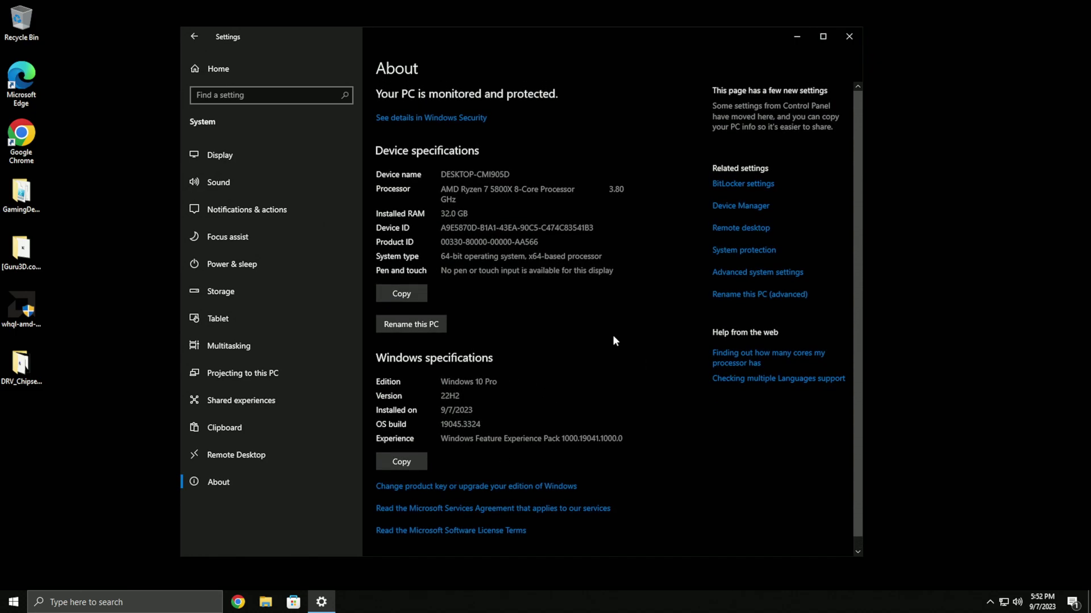
left_click(239, 69)
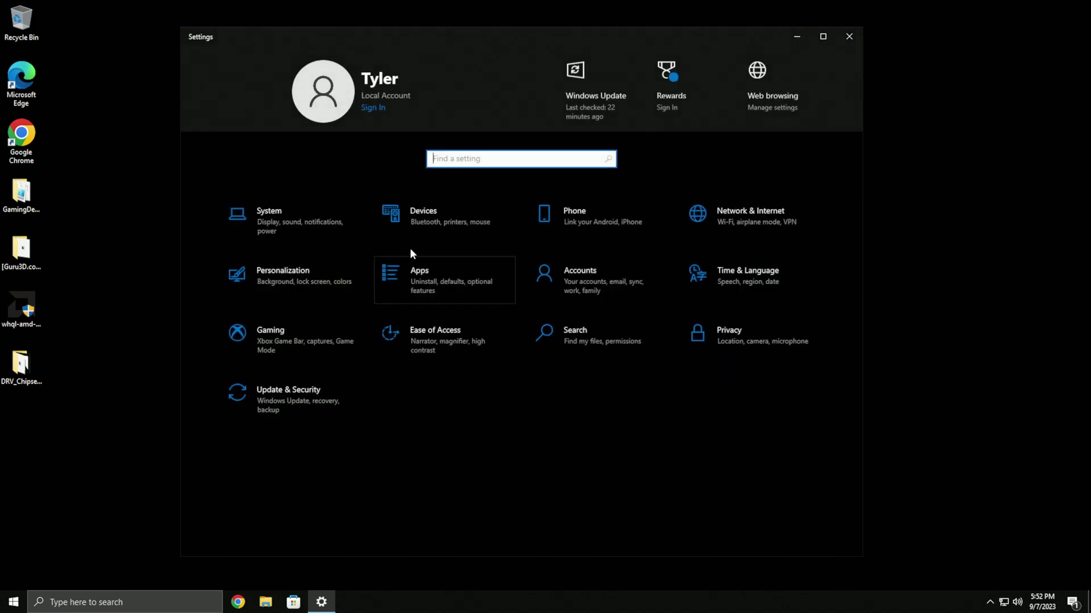
left_click(420, 216)
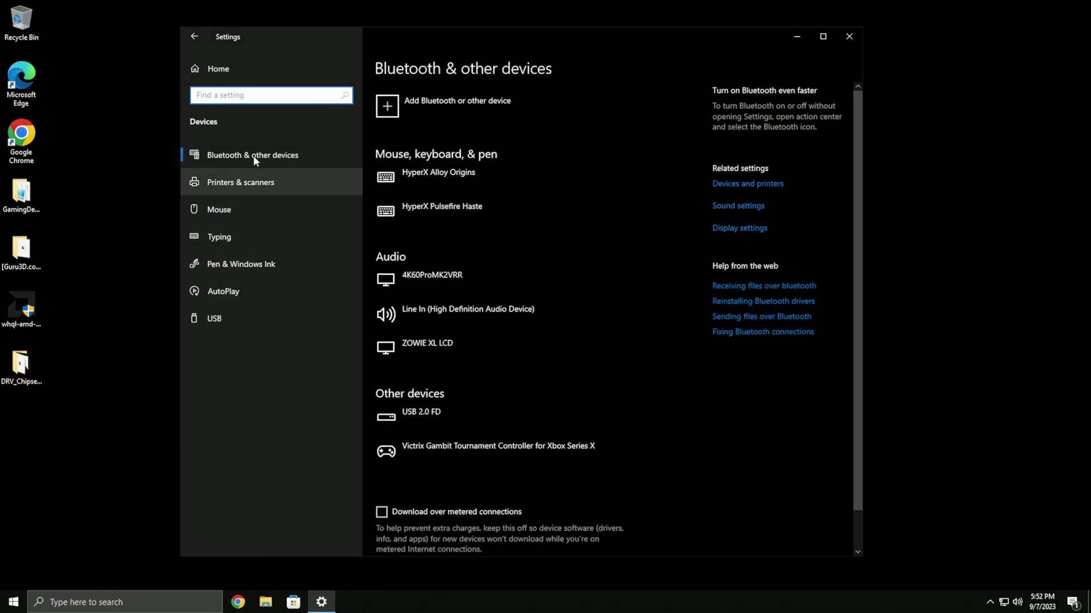
left_click(194, 37)
Step: Open Device Manager and locate the High precision event timer under System devices
key("super")
type("device manager")
key("Return")
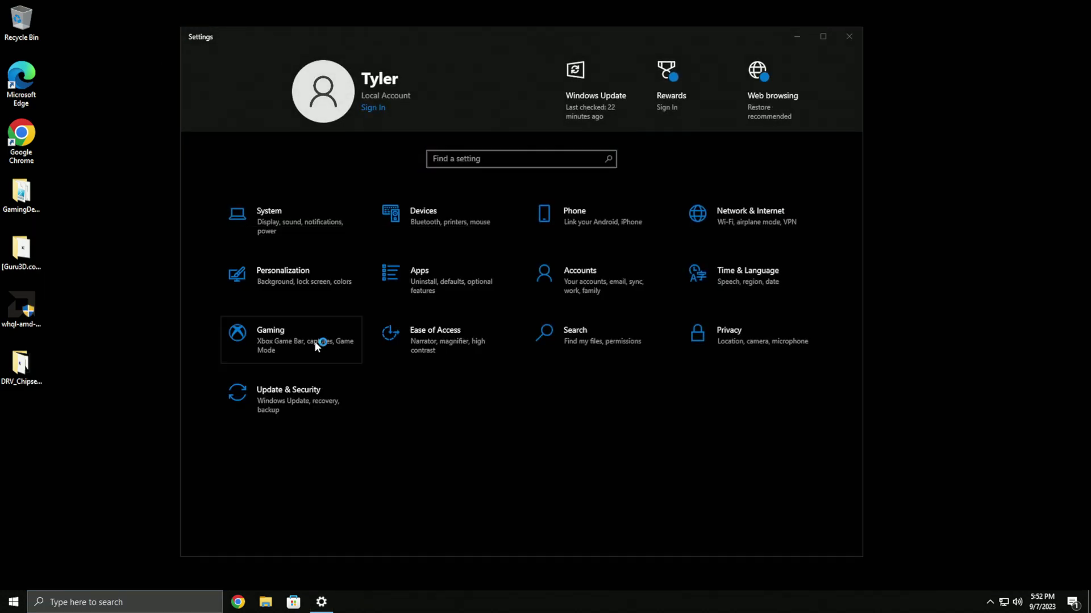
scroll(104, 123, "down", 7)
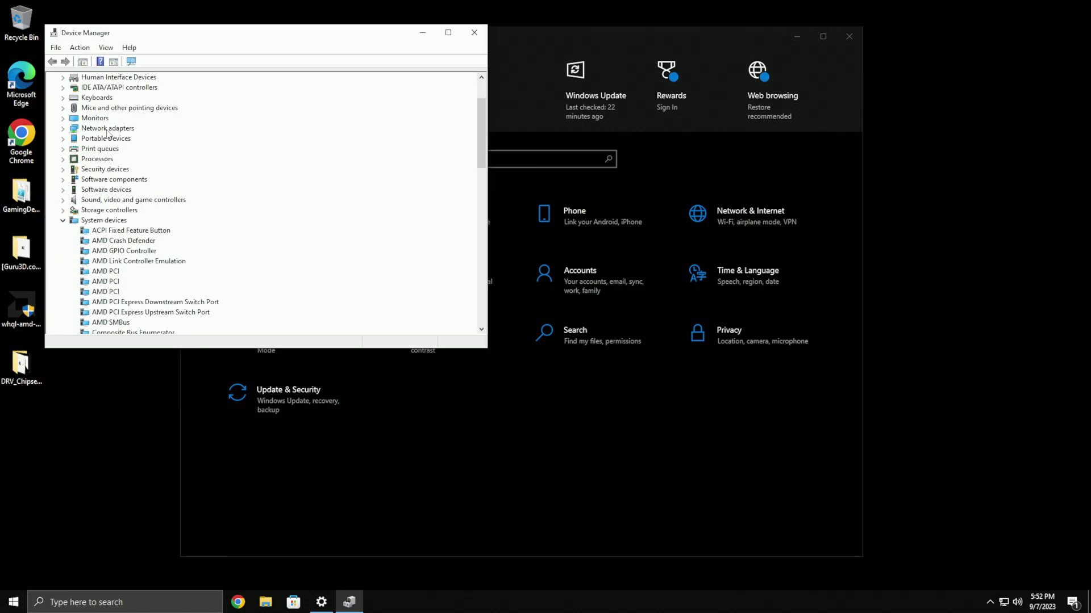
left_click(137, 221)
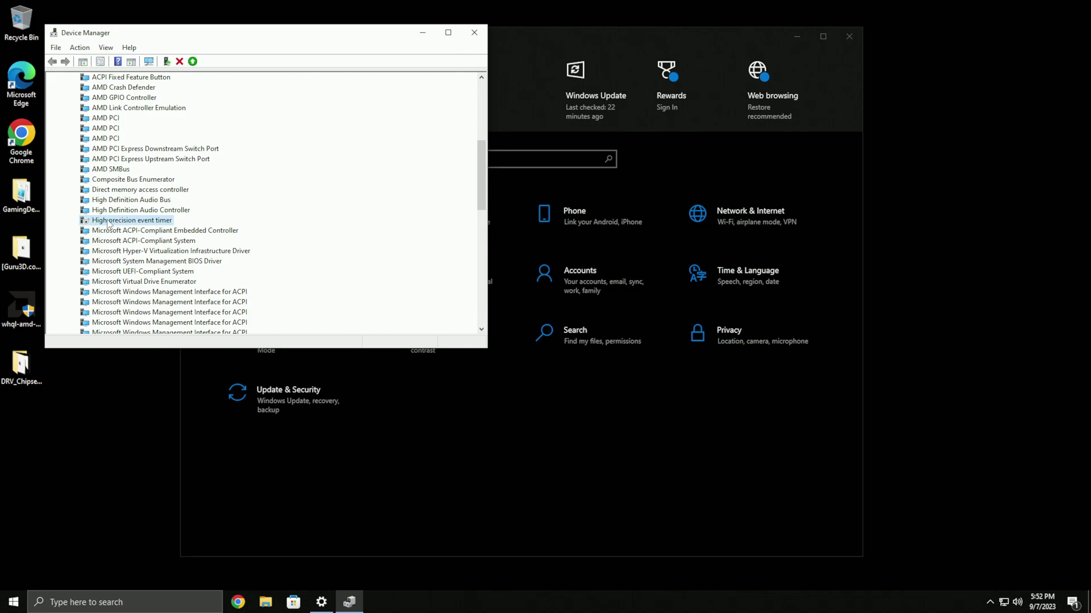
scroll(112, 231, "up", 2)
scroll(122, 256, "down", 1)
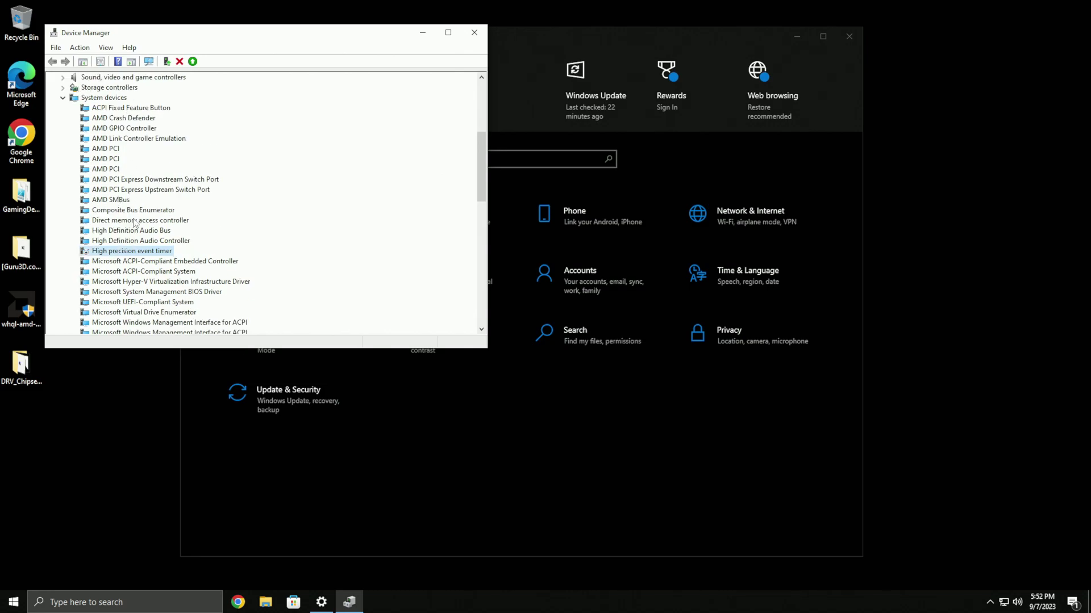
Step: Check the Power Management options of the Xbox Gaming Device under Xbox Peripherals and close its properties
left_click_drag(476, 185, 480, 348)
left_click(62, 323)
double_click(123, 322)
left_click(271, 85)
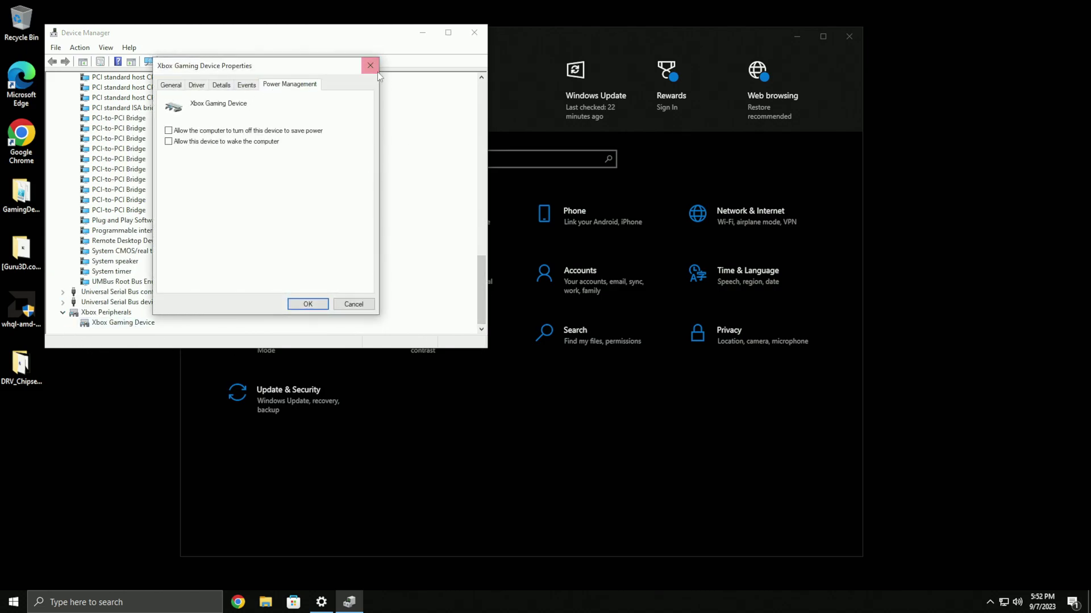
left_click(378, 73)
double_click(138, 325)
left_click(291, 85)
left_click(367, 64)
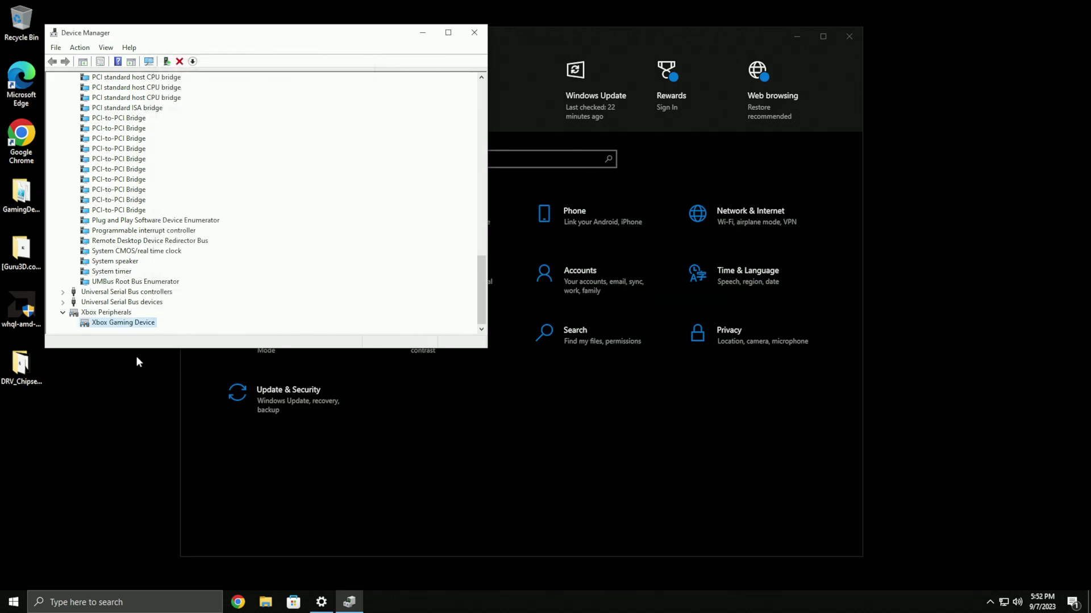
double_click(105, 324)
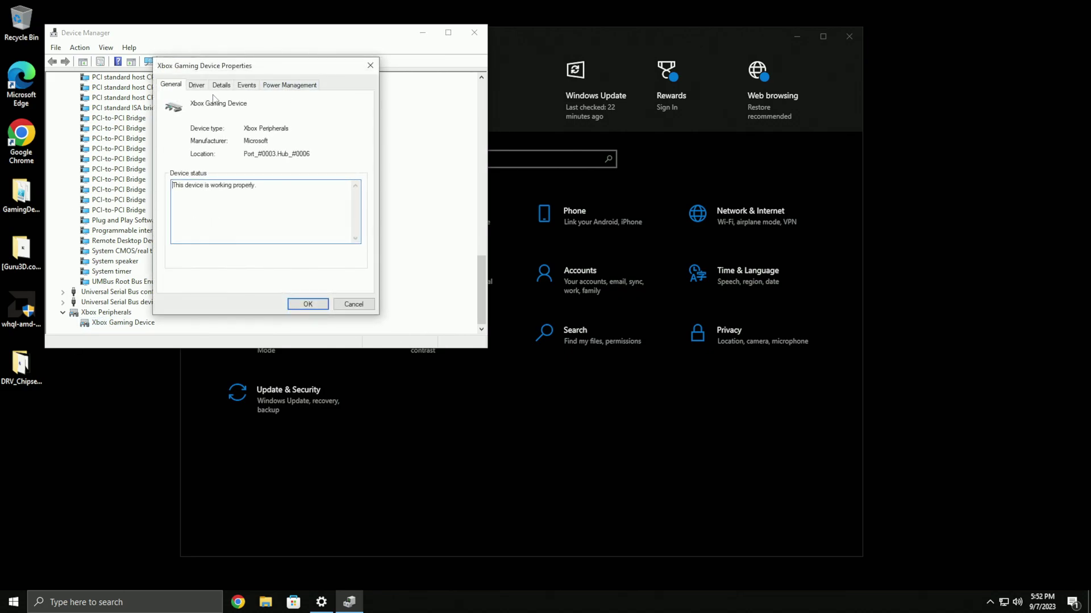
left_click(366, 64)
double_click(121, 324)
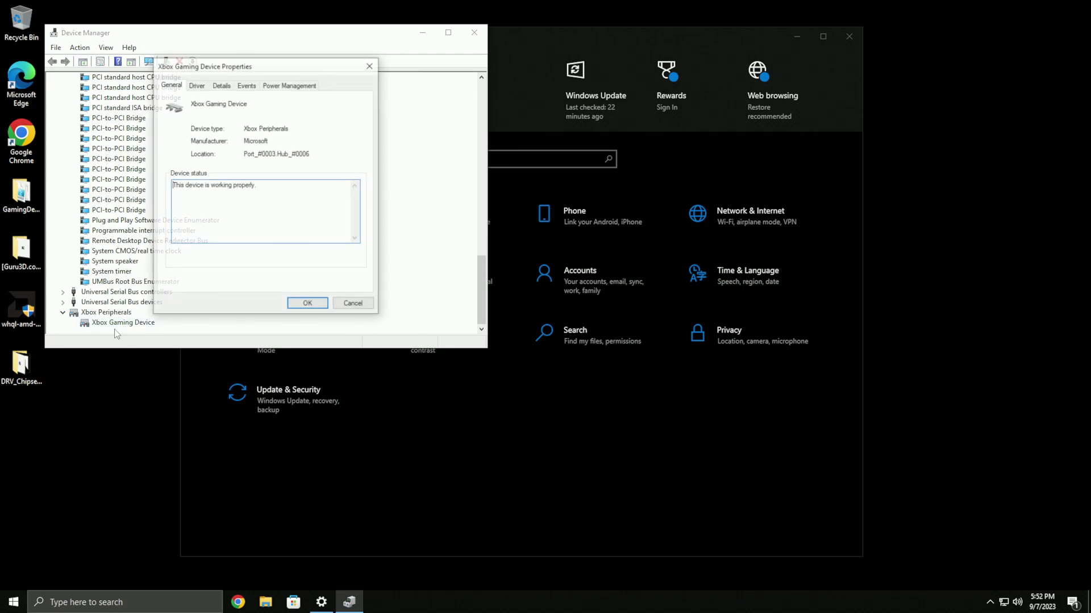
left_click(296, 85)
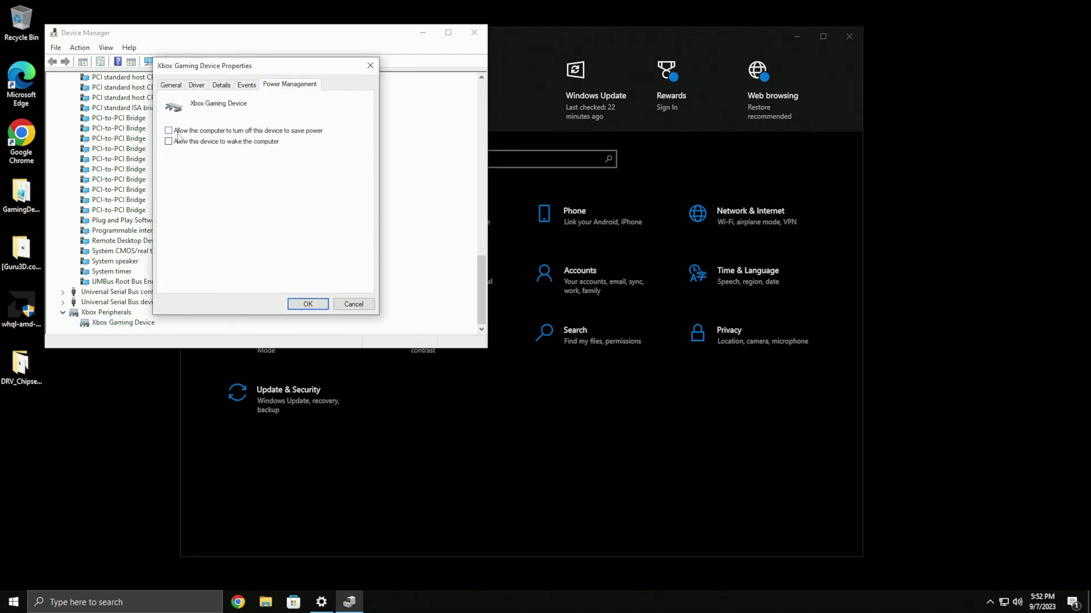
left_click(364, 66)
left_click(63, 313)
left_click(62, 312)
Step: Go through the Power Management settings of the Generic SuperSpeed USB Hub and each Generic USB Hub, confirming each device's properties
left_click(62, 292)
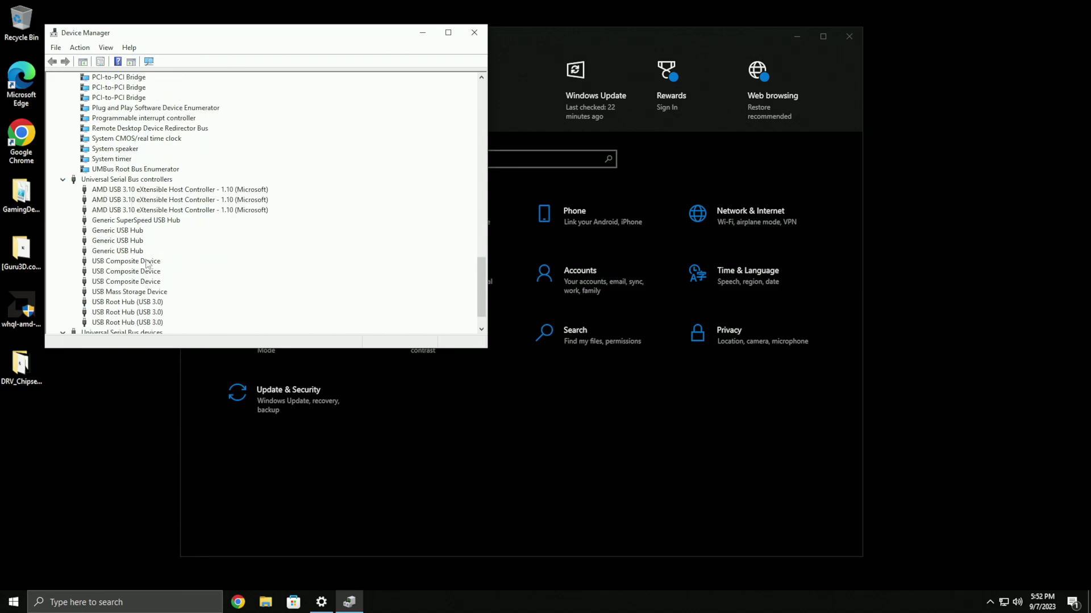
double_click(169, 222)
left_click(294, 85)
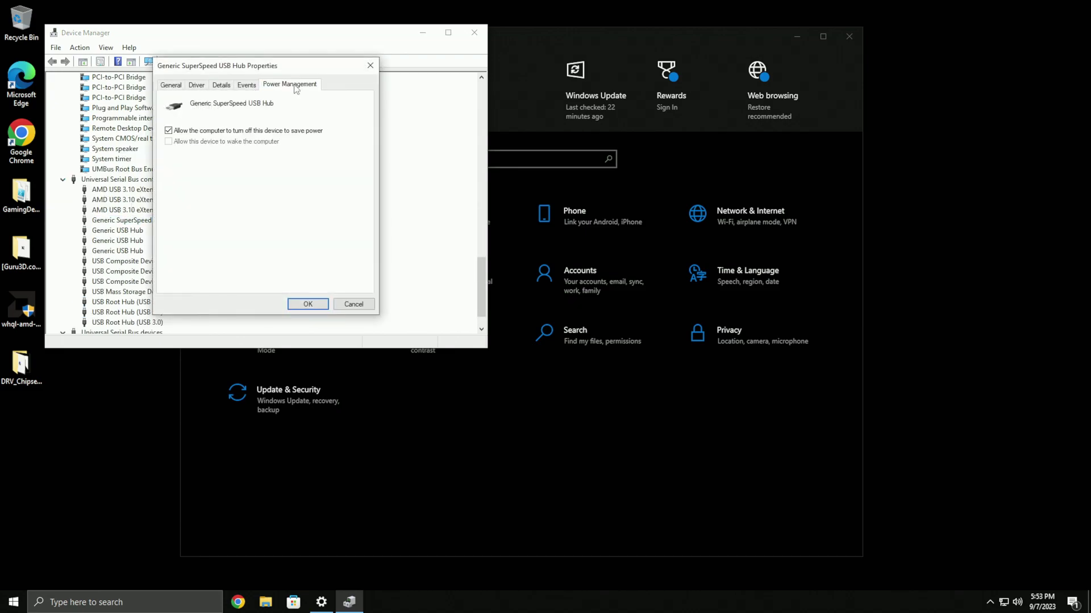
left_click(307, 304)
double_click(130, 231)
left_click(286, 84)
left_click(307, 304)
double_click(118, 241)
left_click(290, 84)
left_click(308, 304)
double_click(118, 250)
left_click(287, 84)
left_click(308, 304)
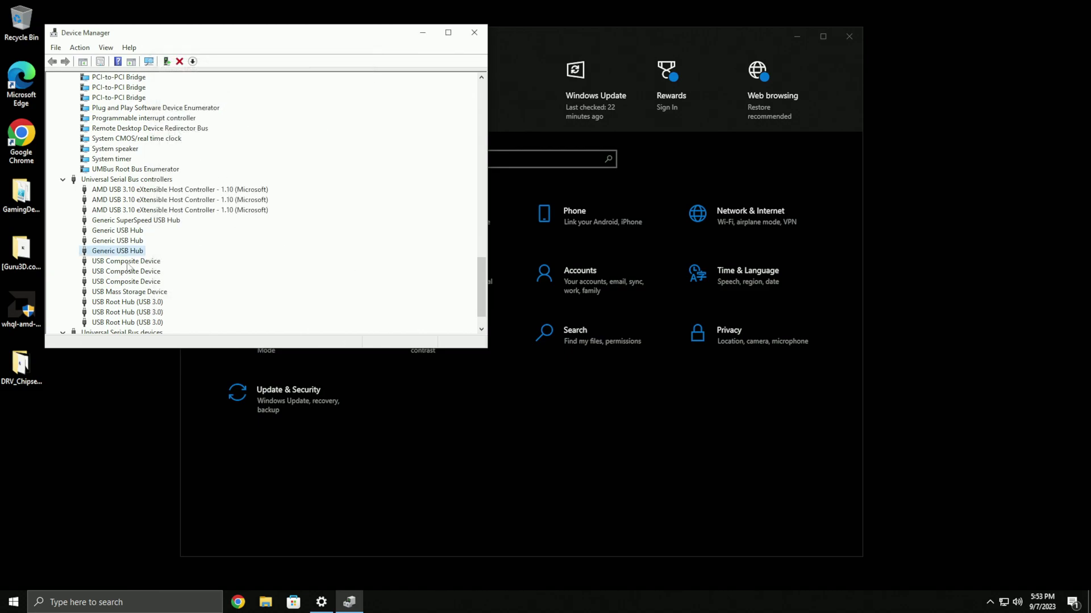
Step: Check and confirm the USB Mass Storage Device's Power Management settings, and open those of the first USB Root Hub (USB 3.0)
double_click(143, 292)
left_click(292, 84)
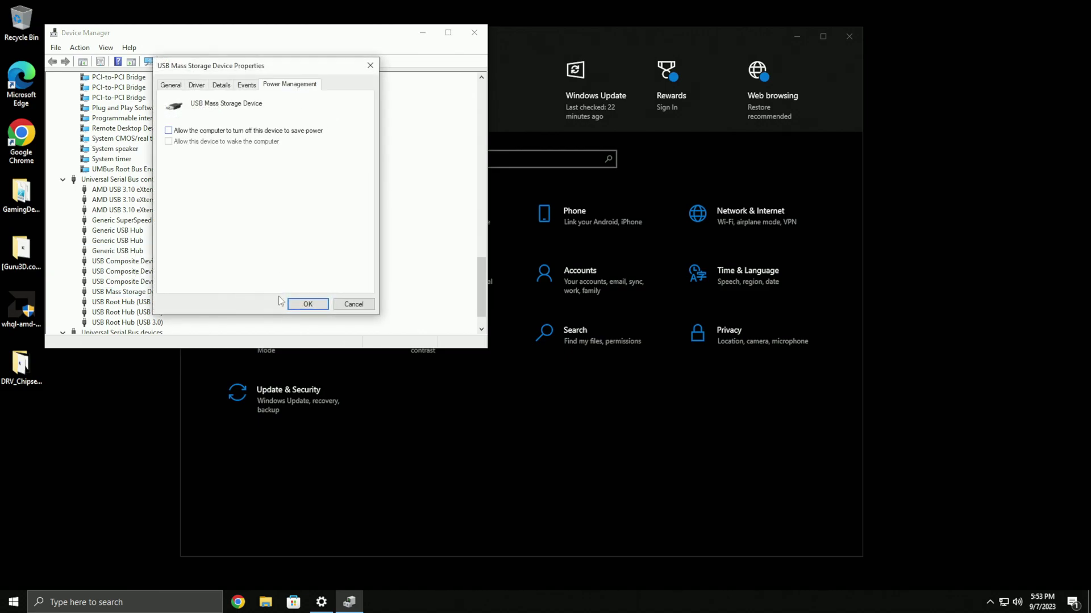
left_click(307, 304)
double_click(121, 302)
left_click(290, 84)
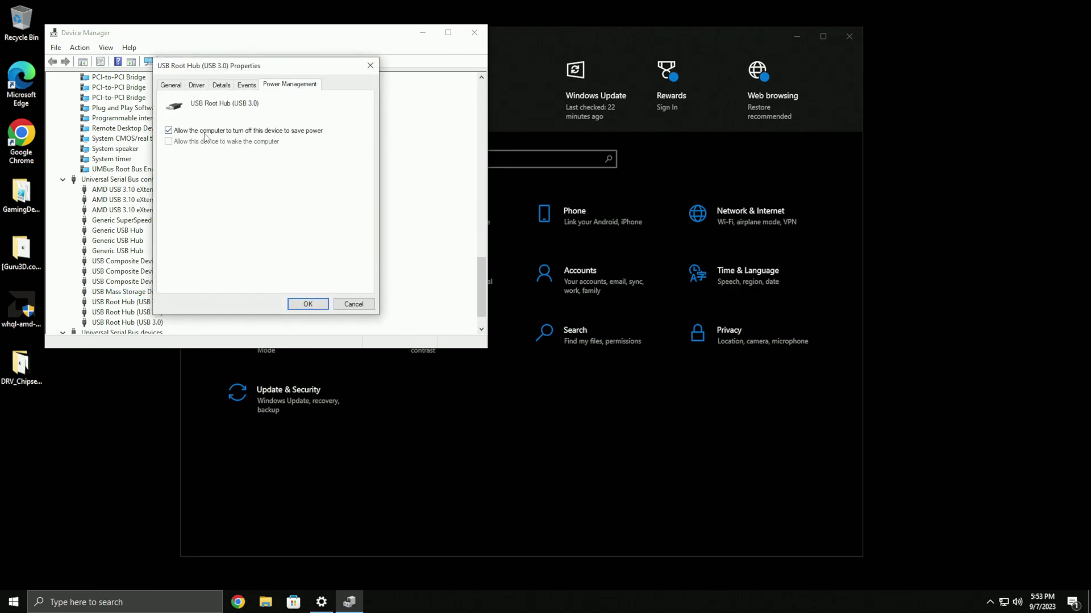
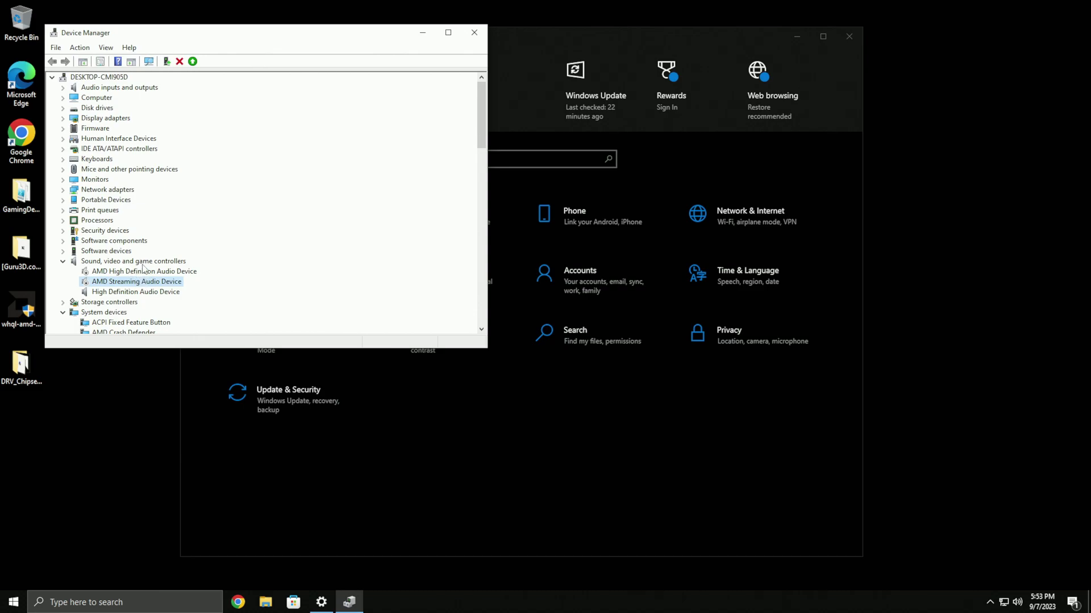
Step: Disable the AMD-Dynamic Audio Noise Supression device under Software components
left_click(145, 274)
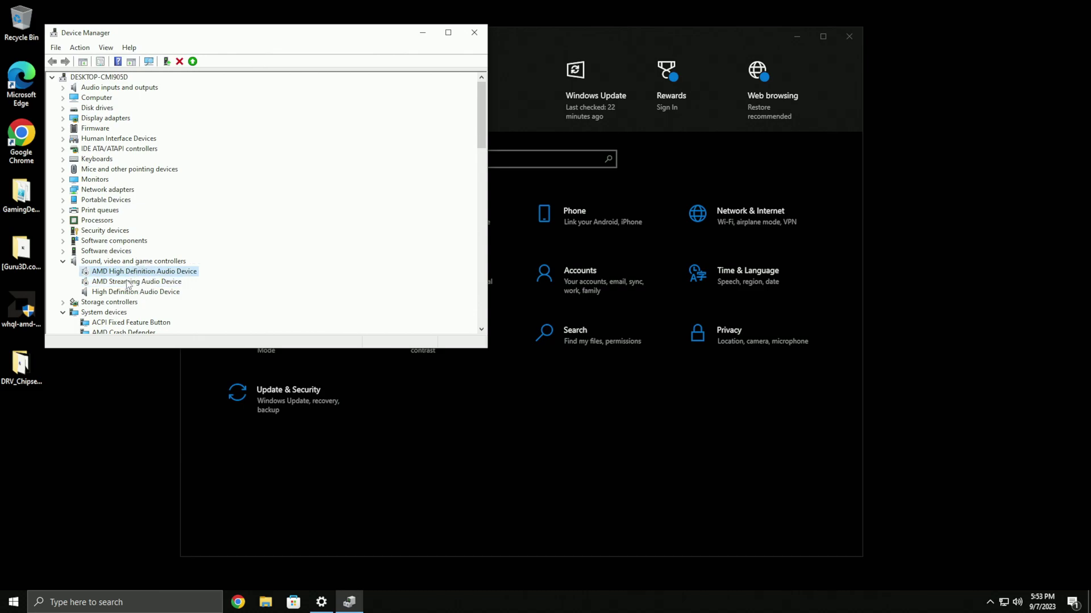
left_click(153, 291)
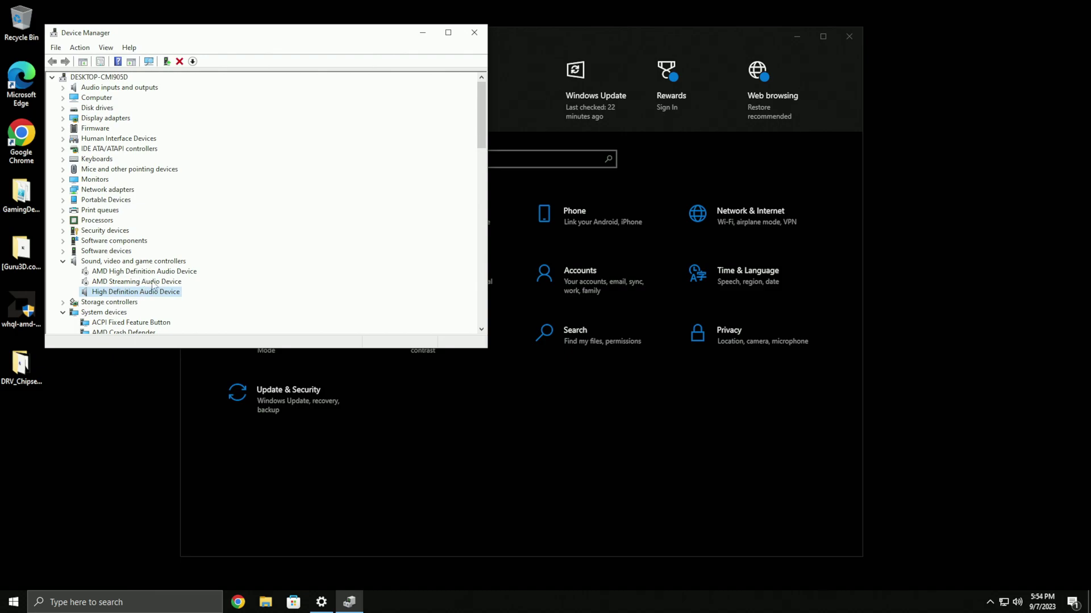
left_click(63, 241)
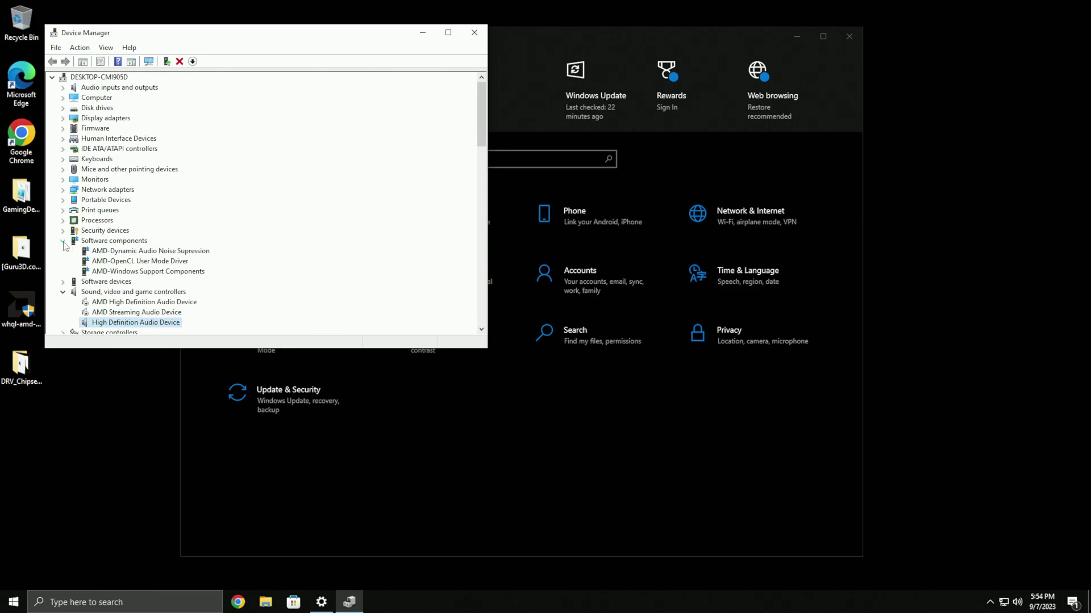
right_click(161, 259)
key("Escape")
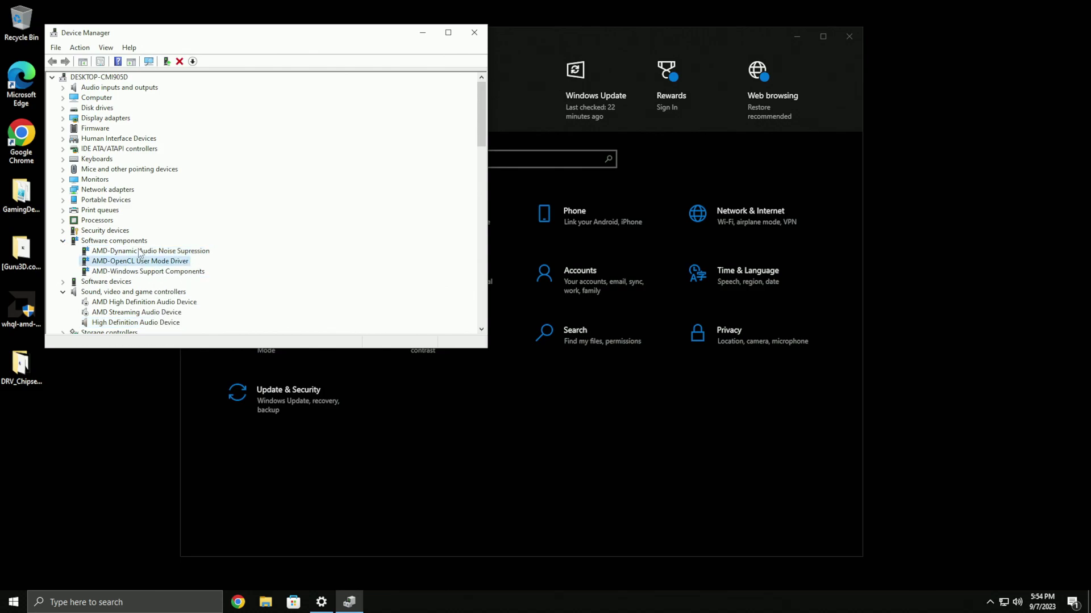
right_click(139, 253)
left_click(170, 267)
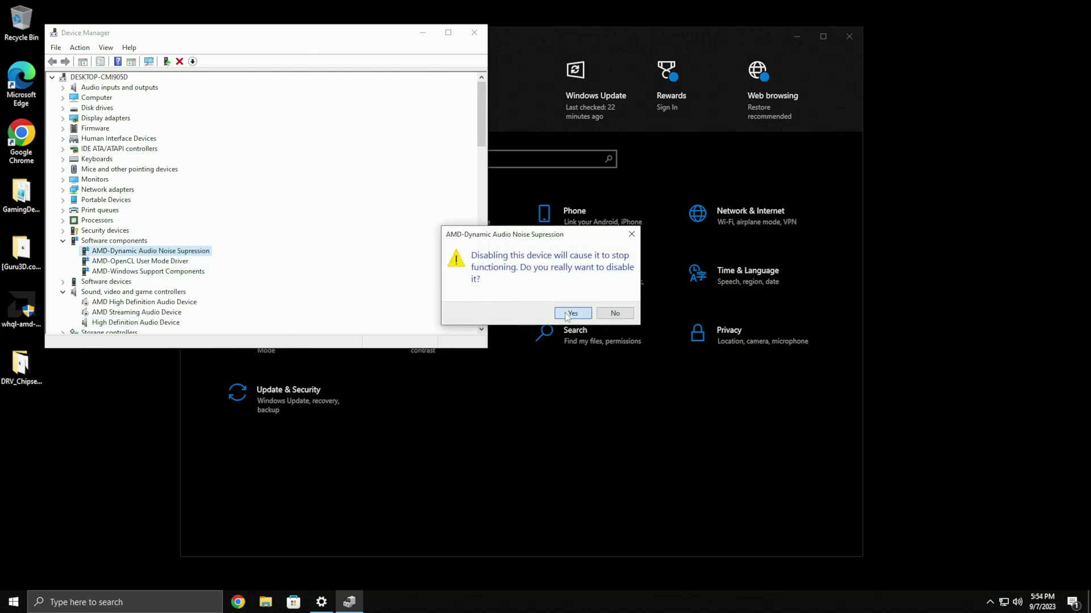
left_click(570, 313)
left_click(62, 241)
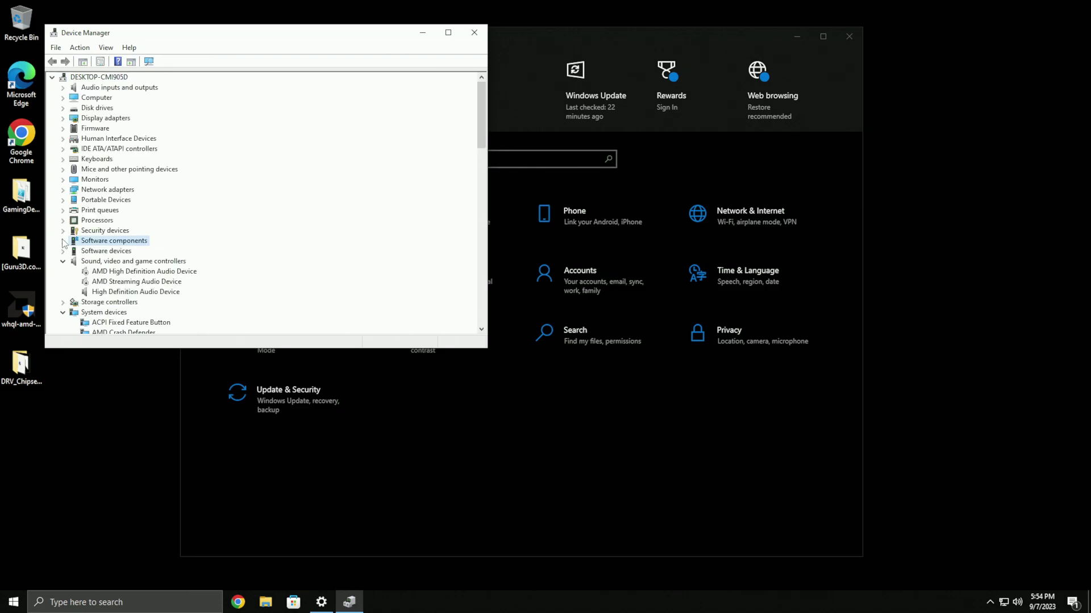
Step: Check the Power Management options of the Intel(R) I211 Gigabit Network Connection under Network adapters and close its properties
left_click(63, 189)
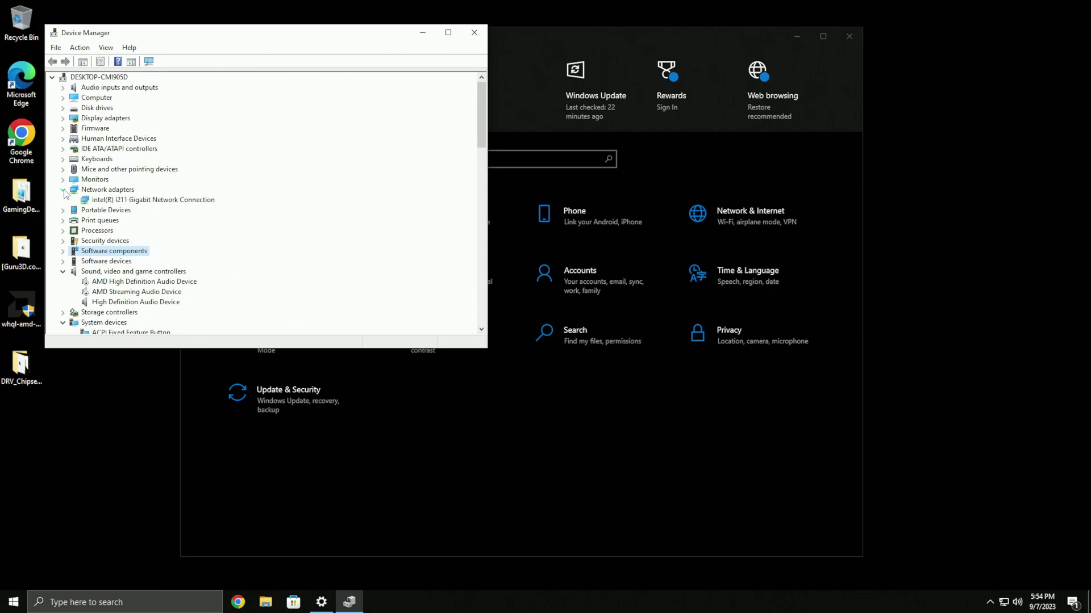
double_click(116, 200)
left_click(309, 86)
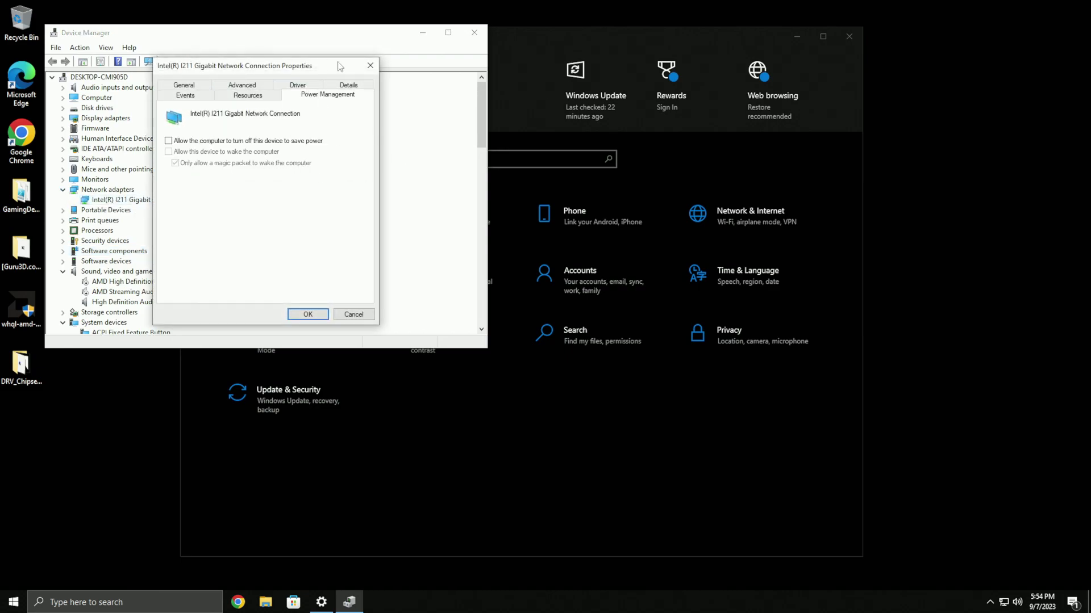
left_click(371, 66)
double_click(196, 200)
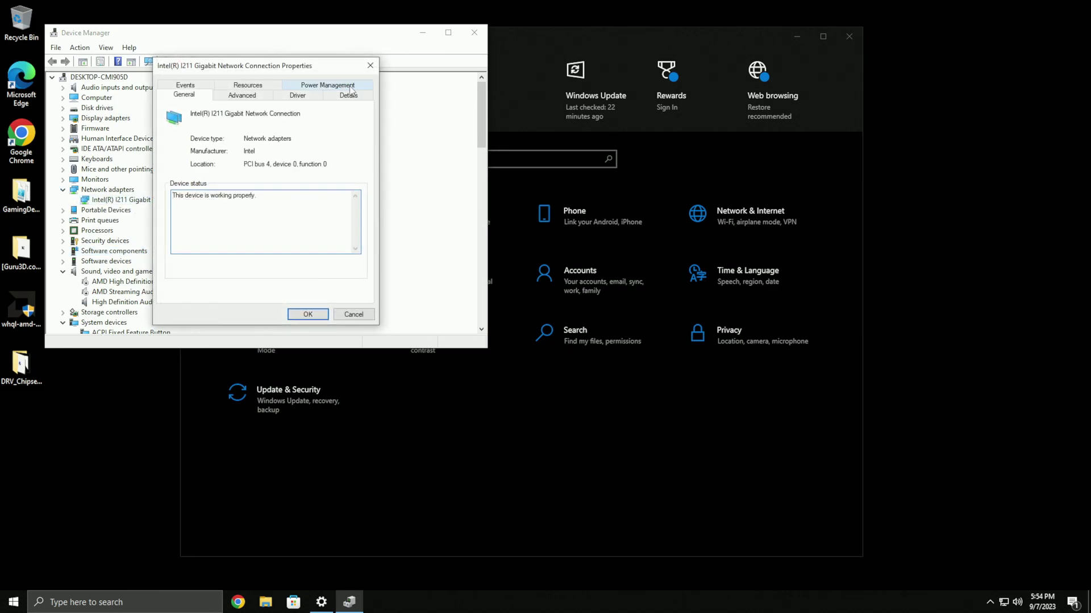
left_click(348, 84)
left_click(370, 65)
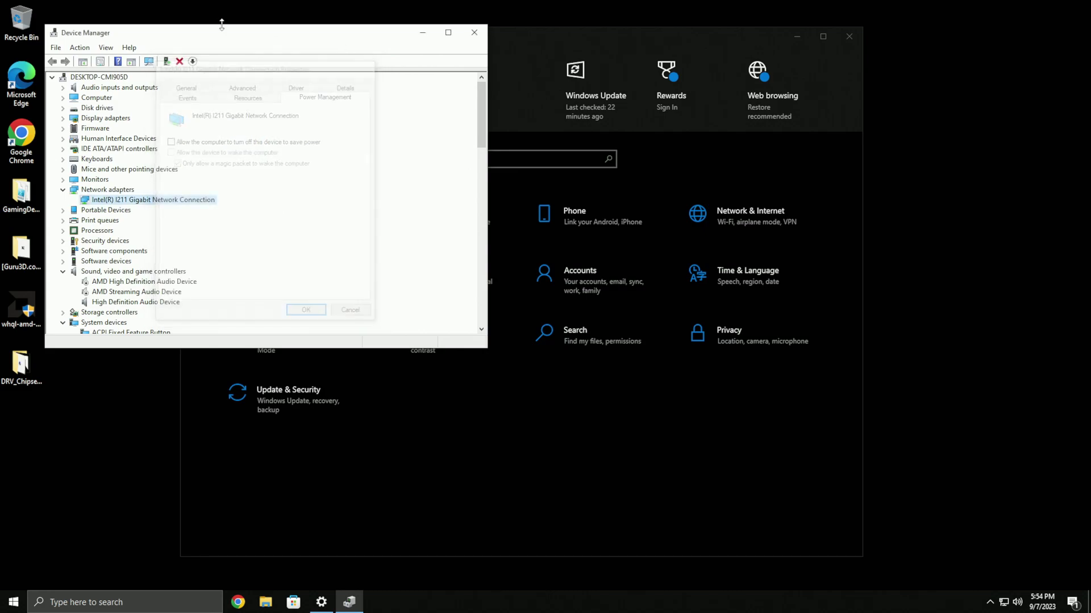
Step: Check the devices listed under Audio inputs and outputs, and close Device Manager
left_click(63, 87)
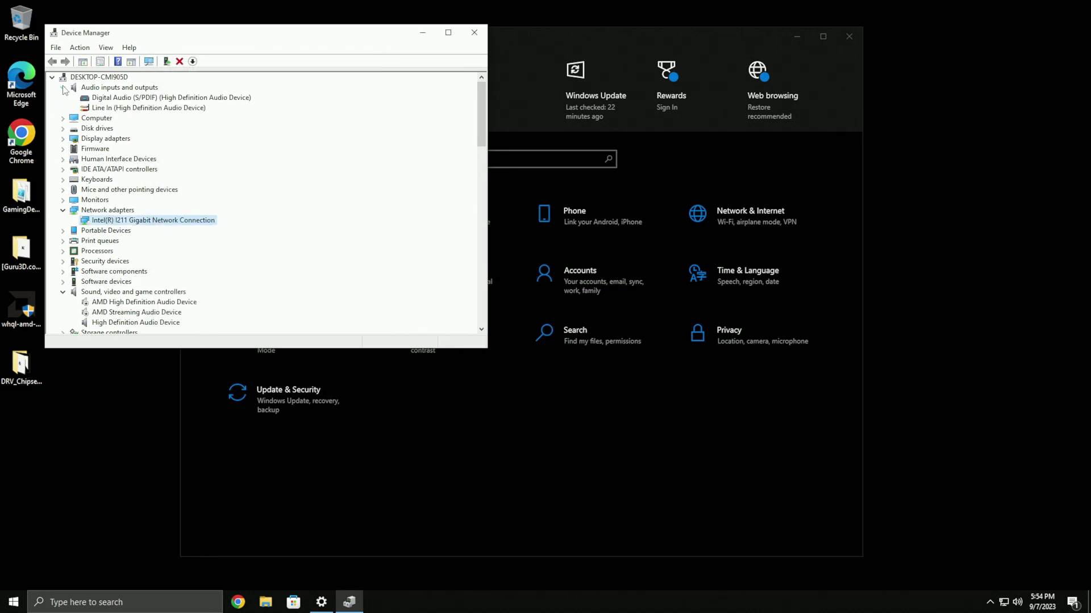
left_click(62, 87)
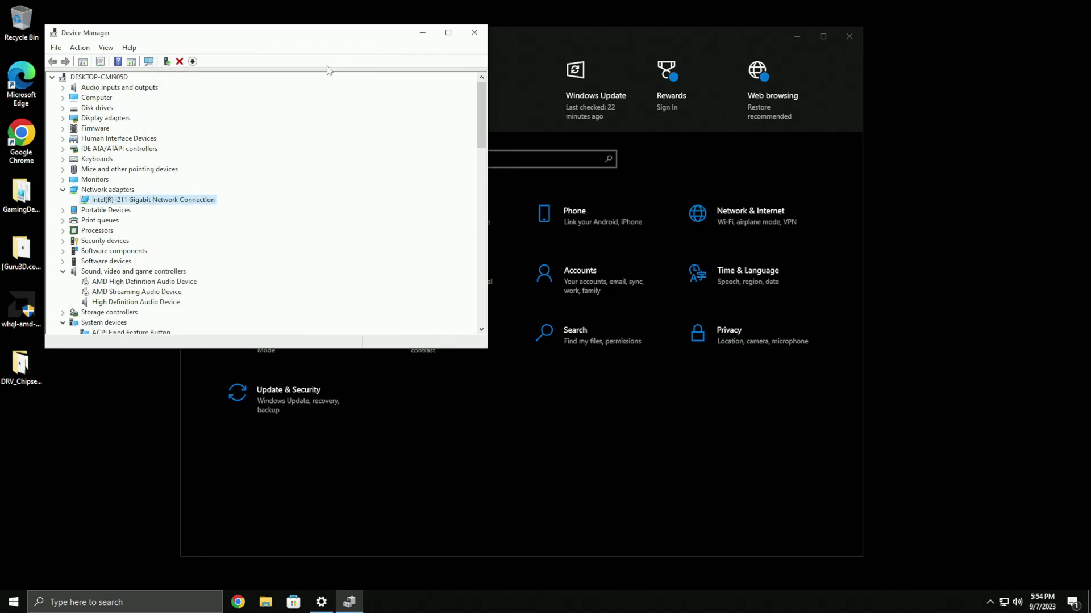
left_click(480, 34)
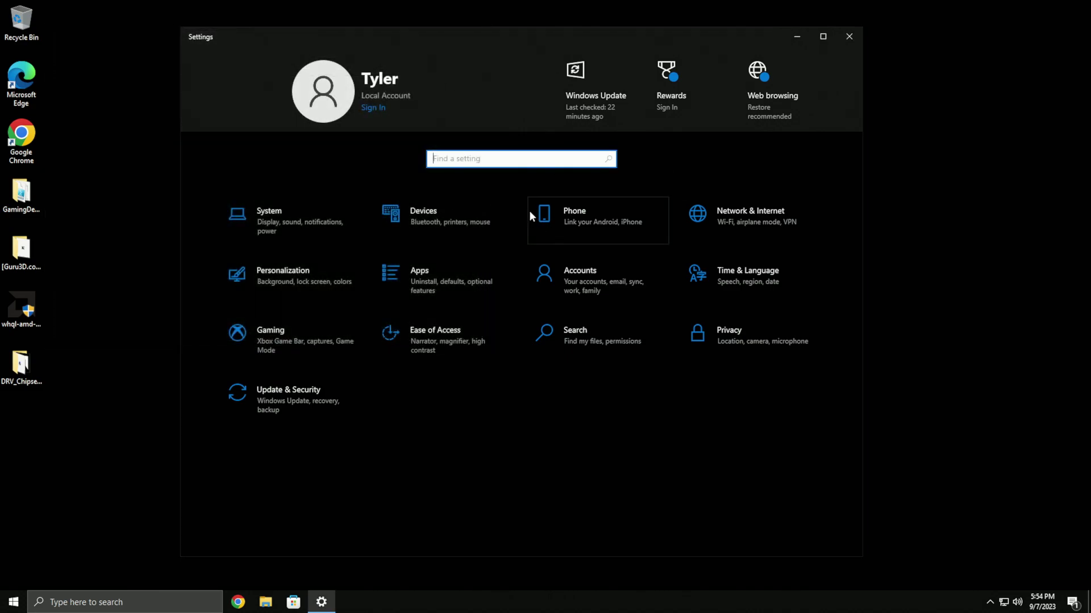
Step: Look at the Phone settings and the Network & Internet status page, and return to the Settings home page
left_click(607, 225)
left_click(193, 36)
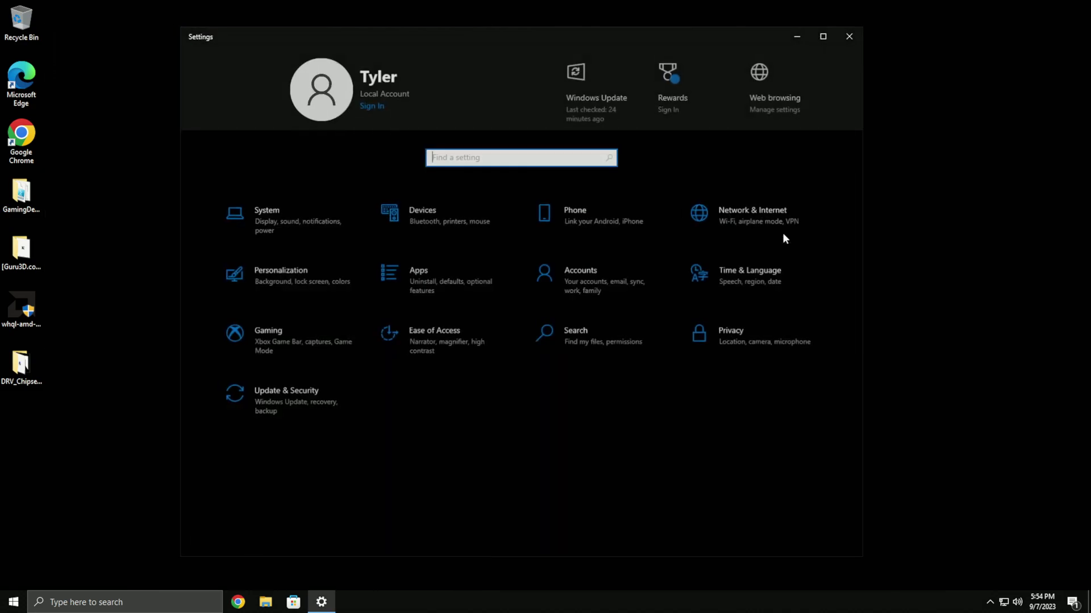
left_click(782, 230)
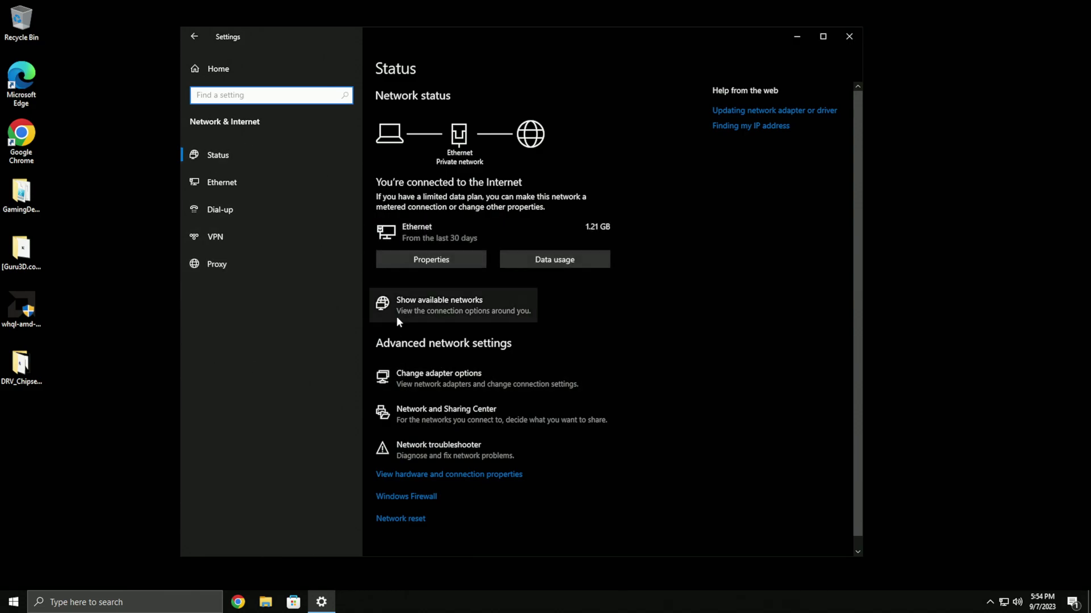
left_click(194, 36)
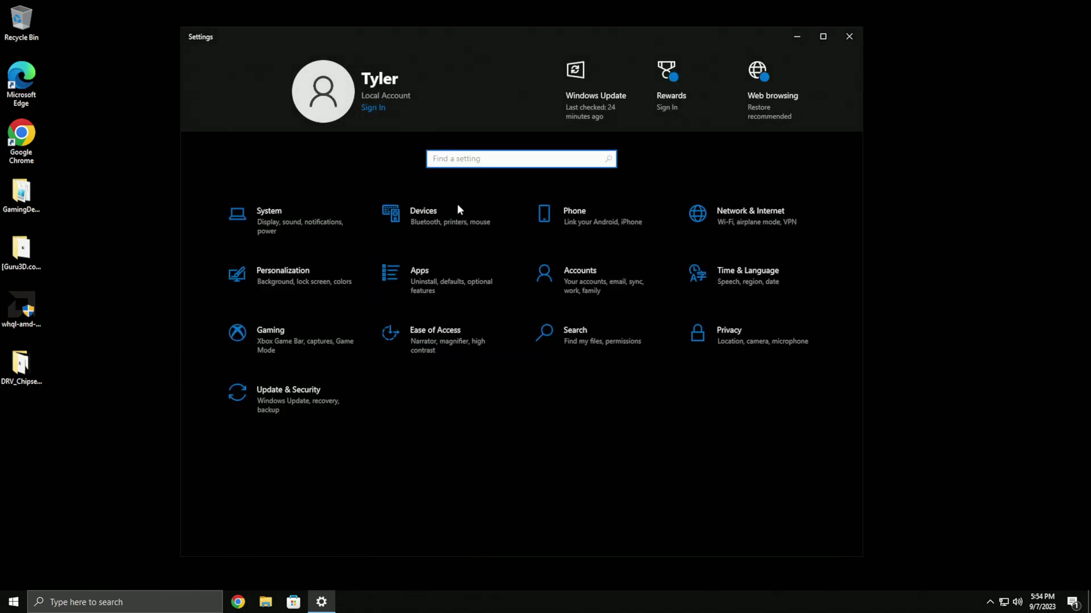
Step: Review the Personalization settings for the background type, color mode, transparency effects and accent color
left_click(315, 276)
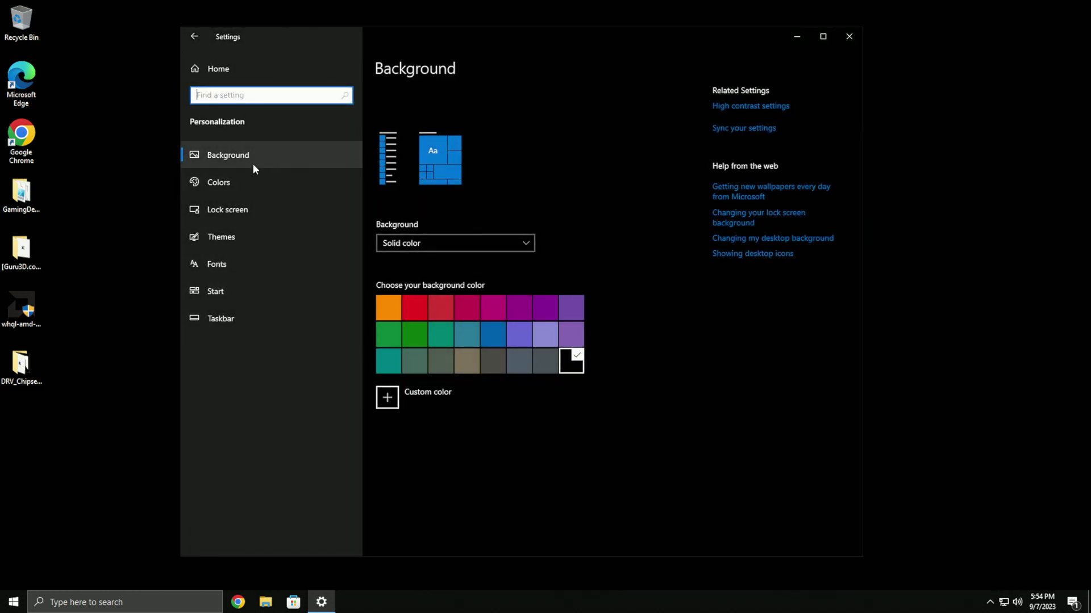
left_click(412, 243)
left_click(425, 244)
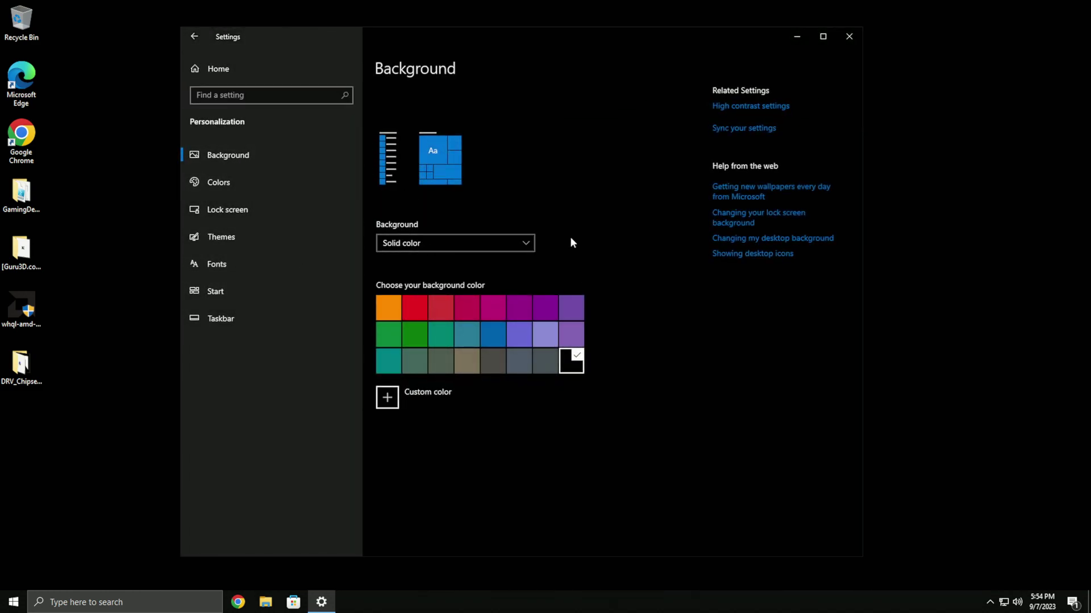
left_click(264, 180)
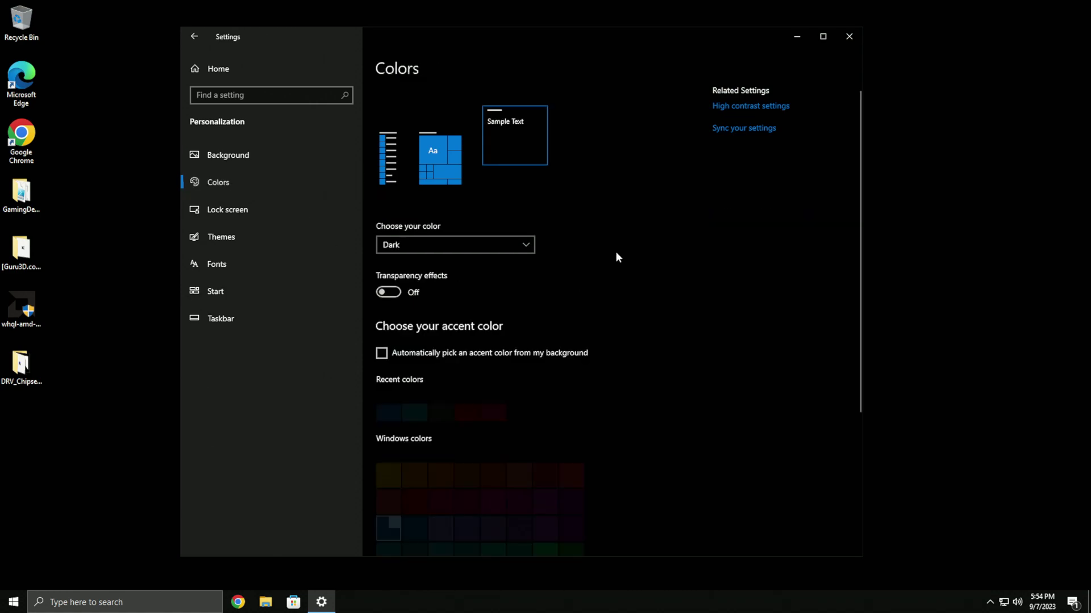
scroll(427, 301, "down", 1)
scroll(428, 306, "up", 1)
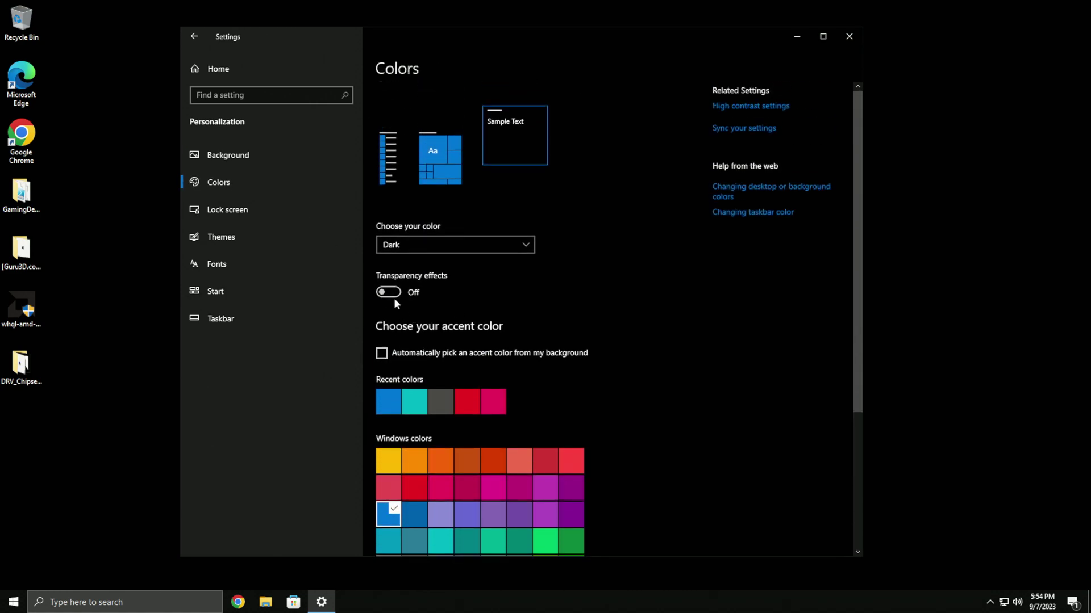
scroll(443, 332, "down", 2)
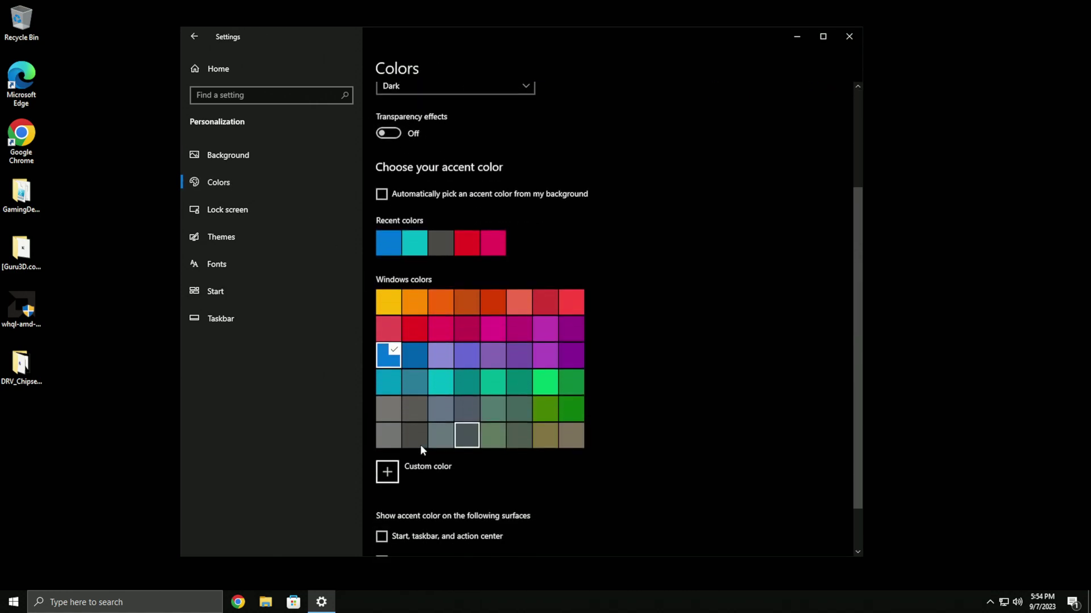
scroll(396, 341, "down", 1)
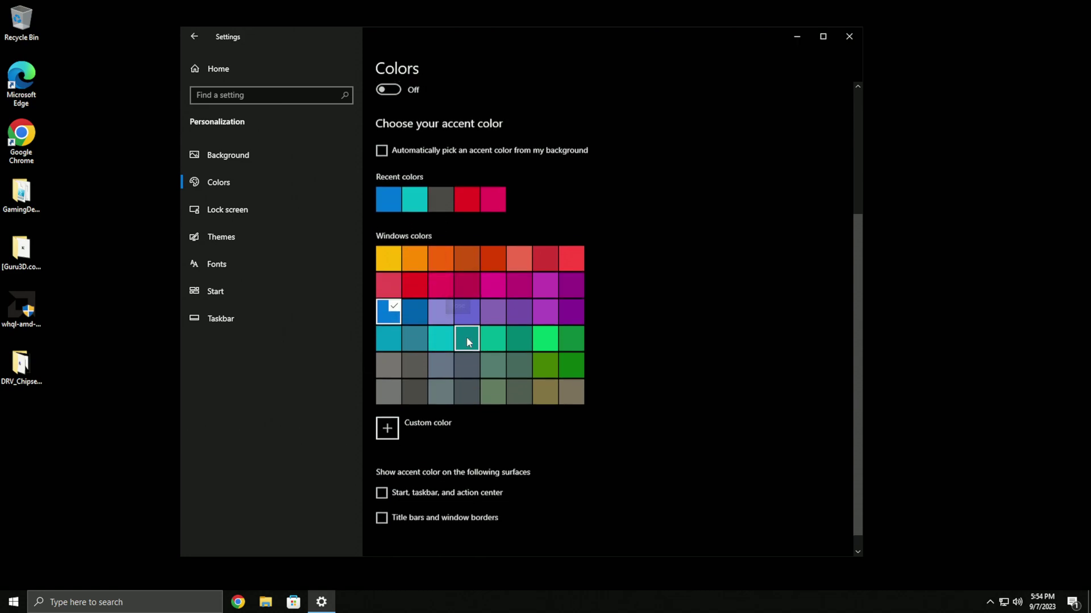
Step: Show the accent color on title bars and window borders, but not on Start, taskbar, and action center
left_click(405, 504)
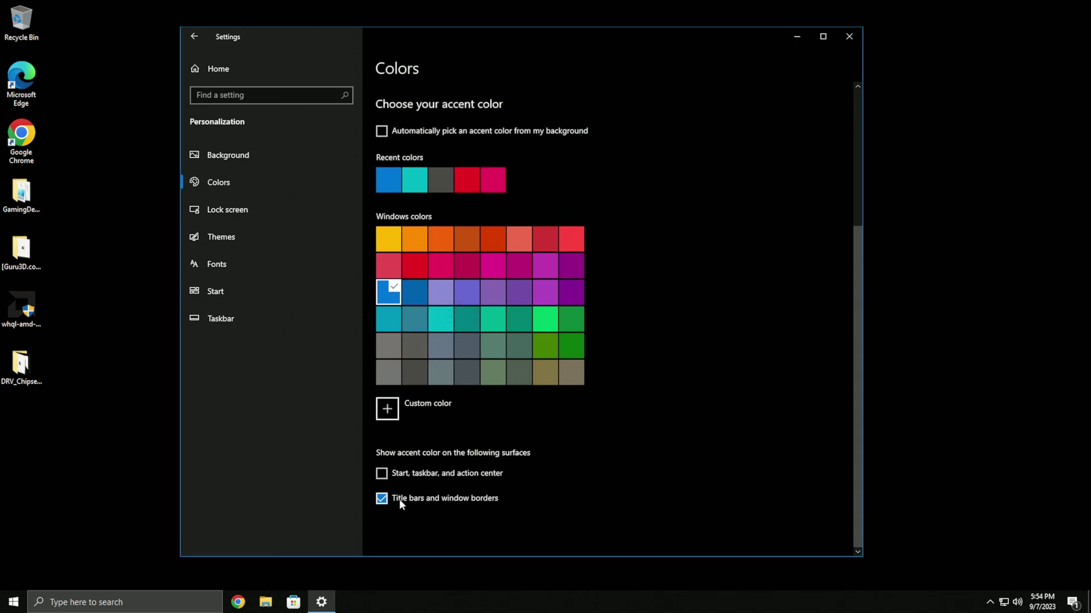
left_click(398, 501)
left_click(398, 501)
left_click(381, 474)
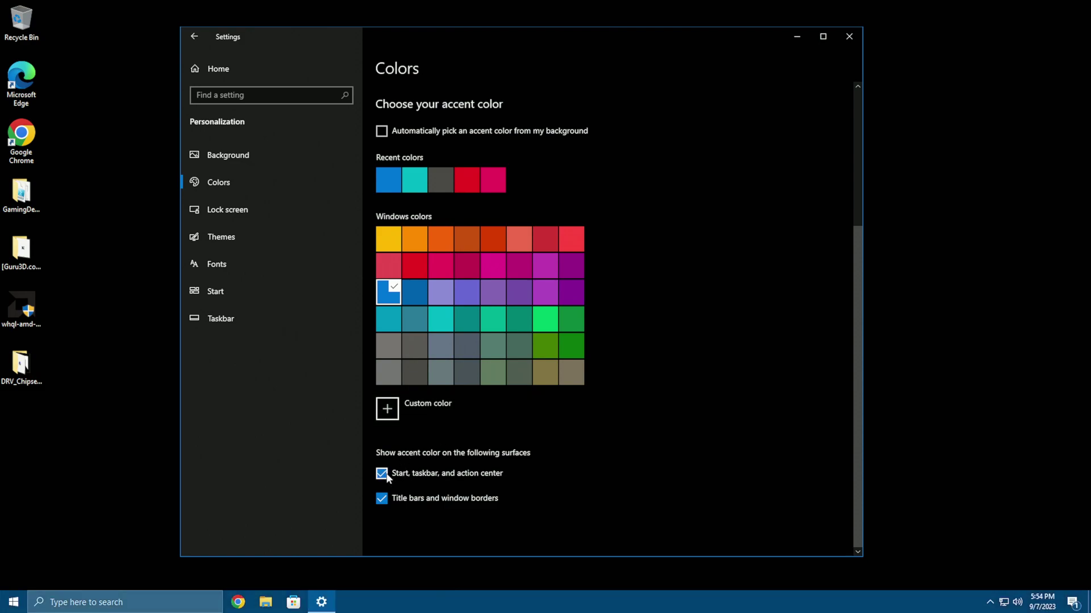
left_click(400, 480)
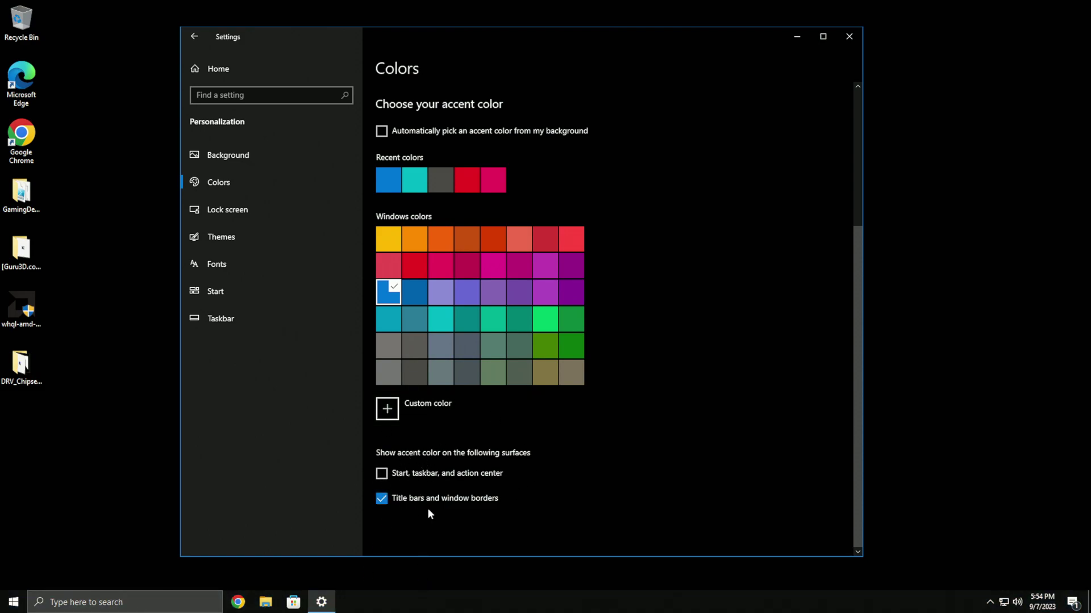
left_click(421, 507)
left_click(457, 503)
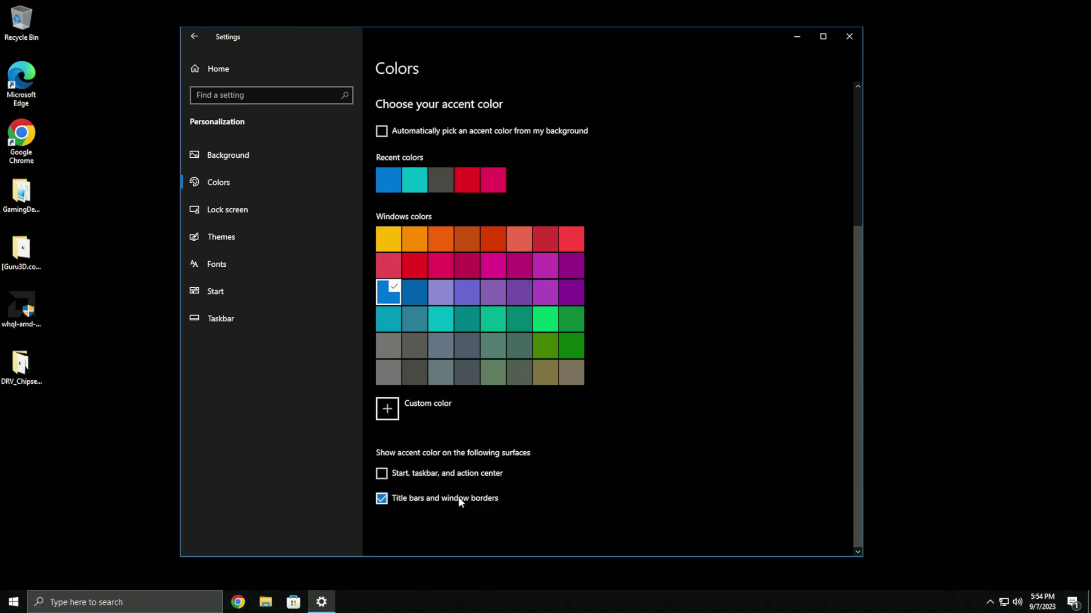
Step: Examine the Lock screen settings, including the background type choices and the options for tips, app status and sign-in picture
left_click(200, 208)
left_click(479, 276)
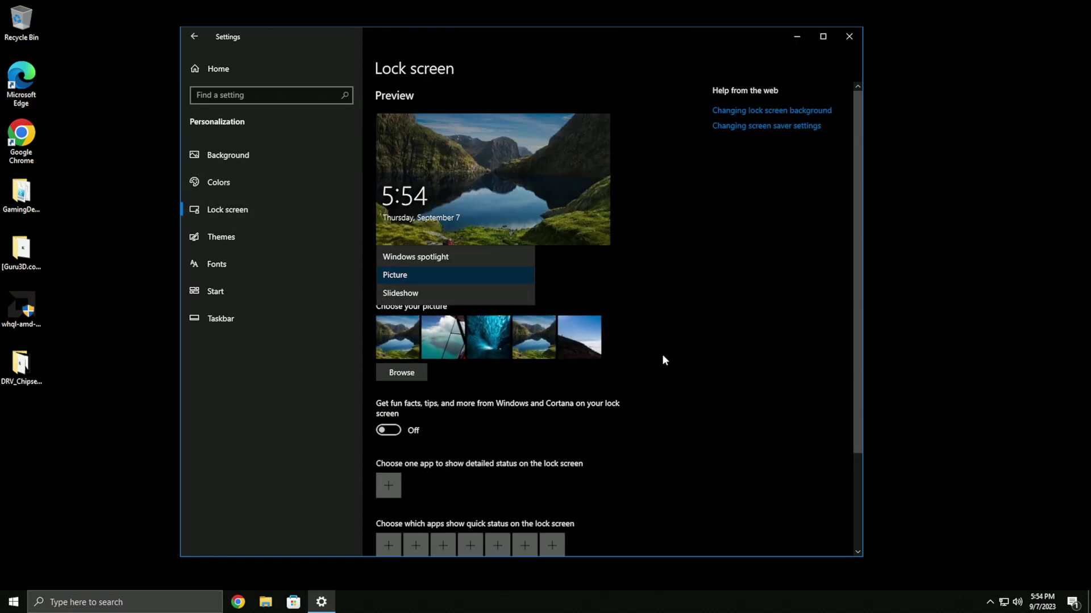
scroll(579, 387, "down", 5)
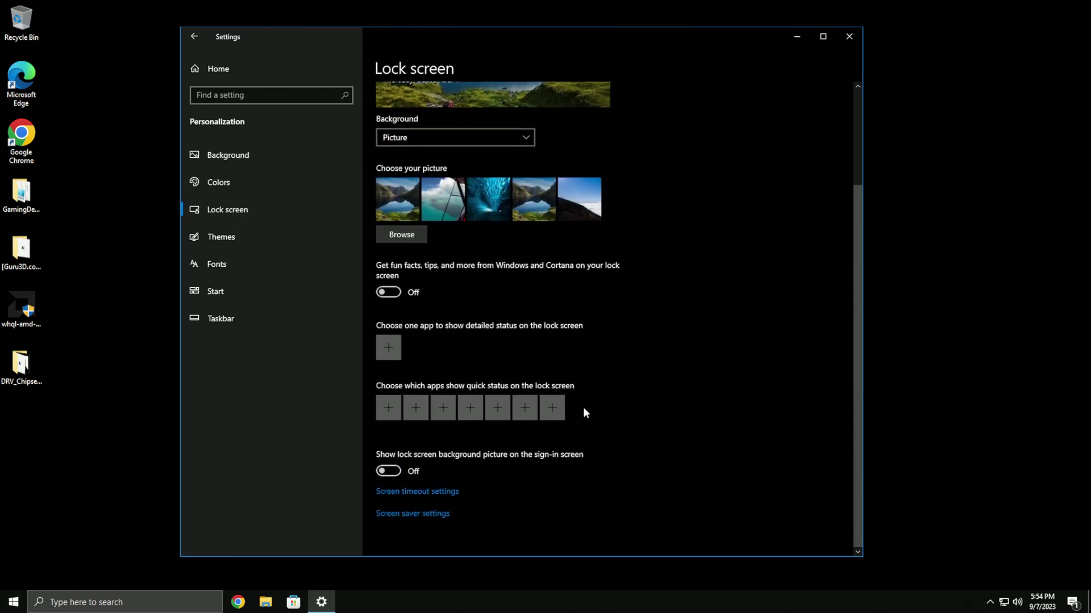
scroll(585, 413, "up", 3)
scroll(414, 428, "down", 3)
scroll(495, 383, "up", 3)
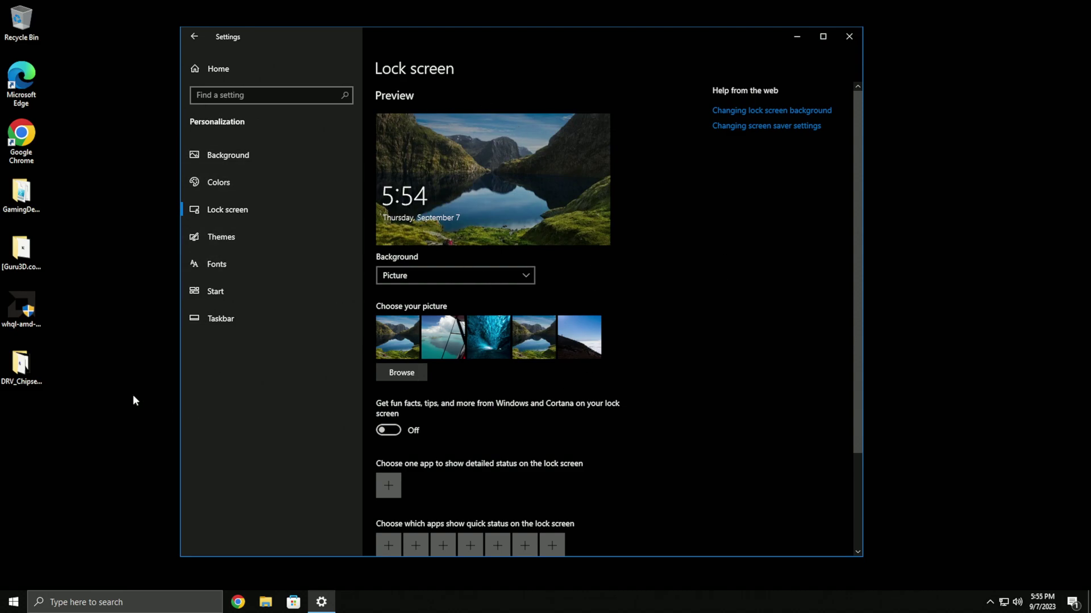
Step: Look through the Themes, Fonts and Start pages of Personalization
left_click(270, 237)
scroll(528, 275, "down", 1)
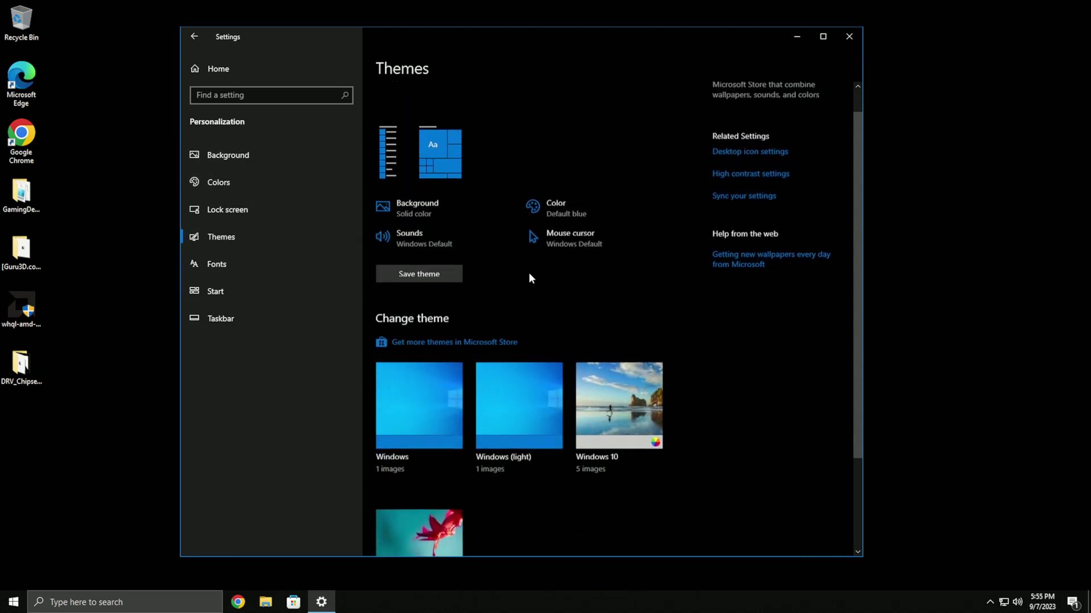
scroll(495, 366, "down", 2)
scroll(531, 370, "up", 3)
left_click(234, 262)
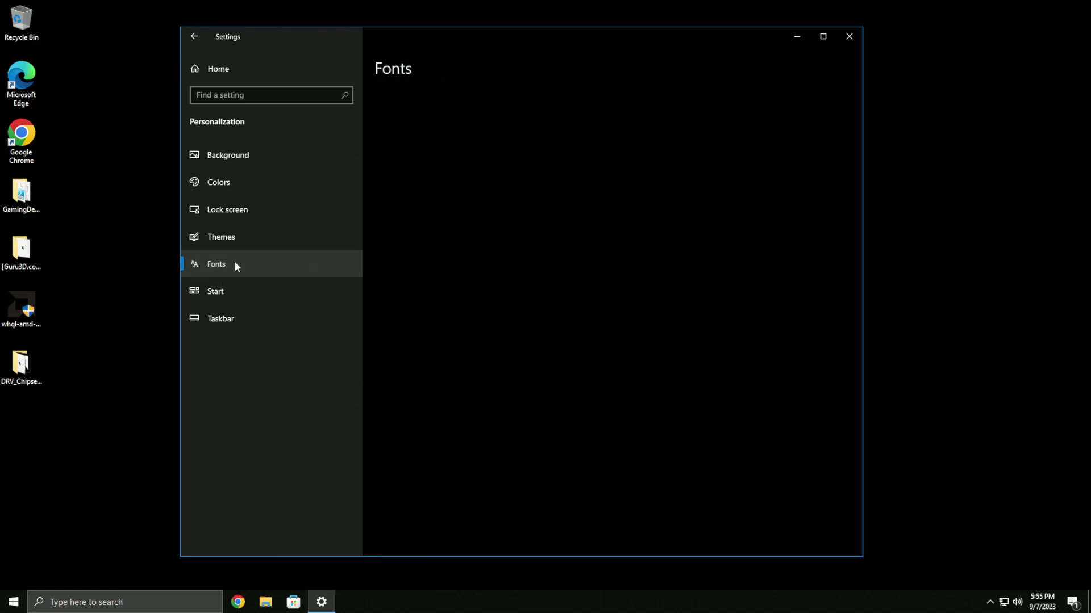
left_click(229, 291)
Step: Review the Taskbar settings down to News and interests, and return to the Settings home page
left_click(255, 327)
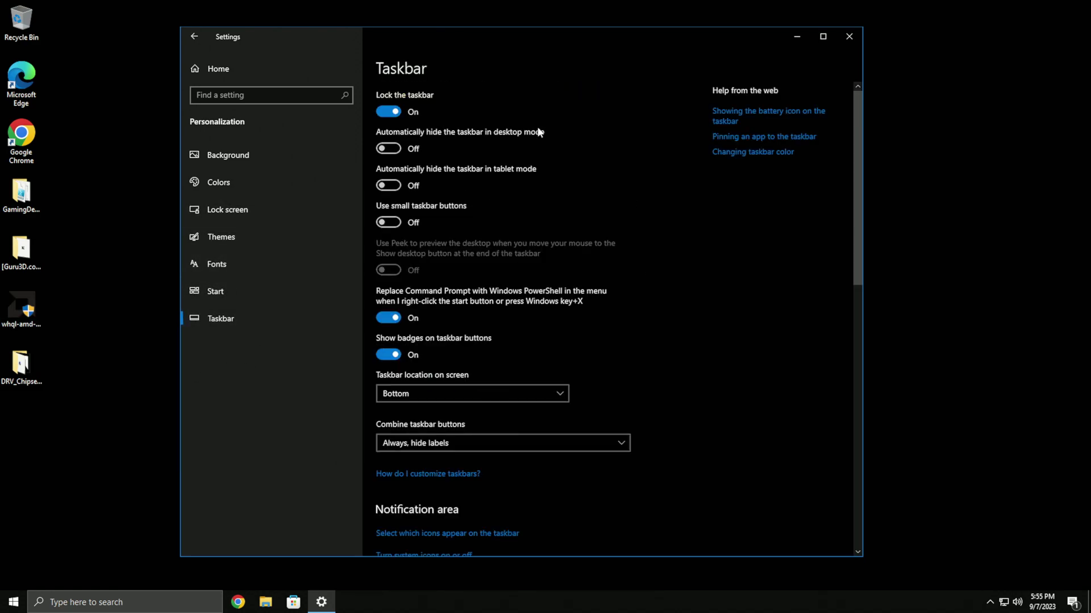
scroll(499, 323, "down", 5)
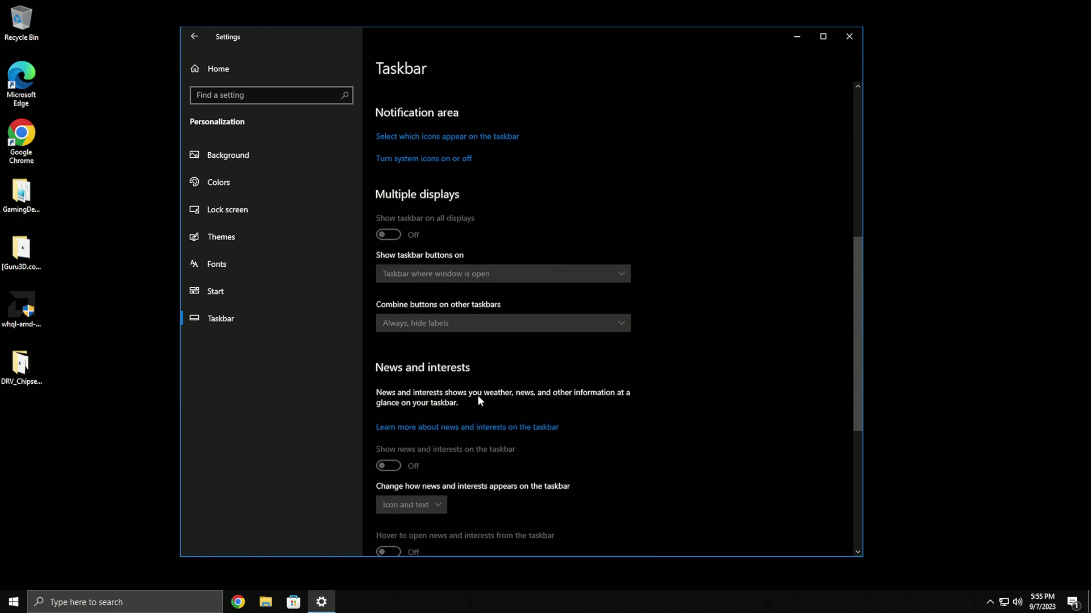
scroll(478, 394, "down", 1)
left_click(194, 36)
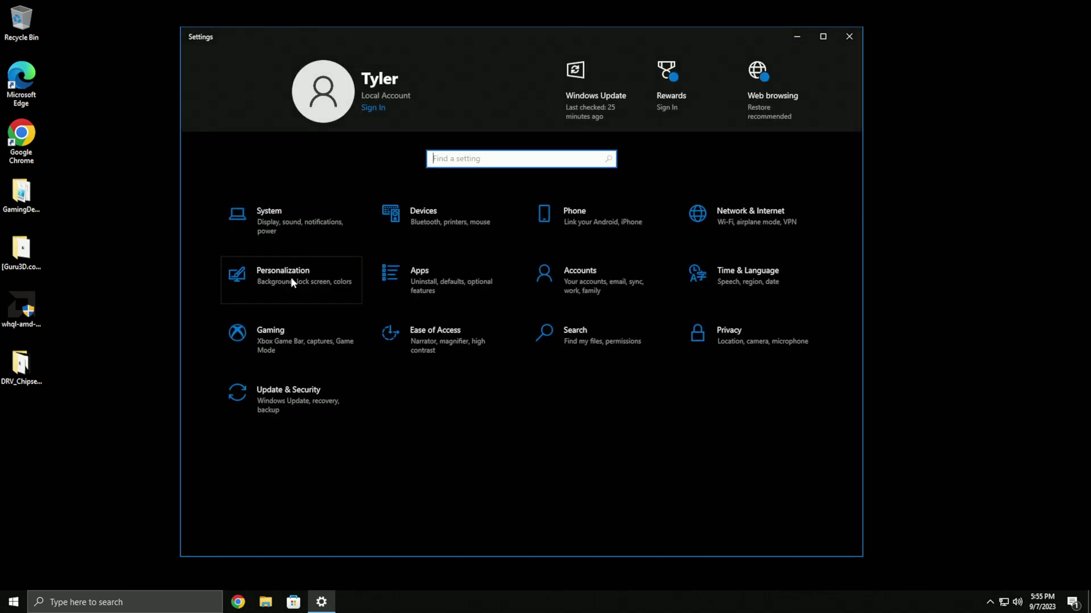
Step: Open Apps & features, examine the installed optional features, and return to the app list
left_click(443, 279)
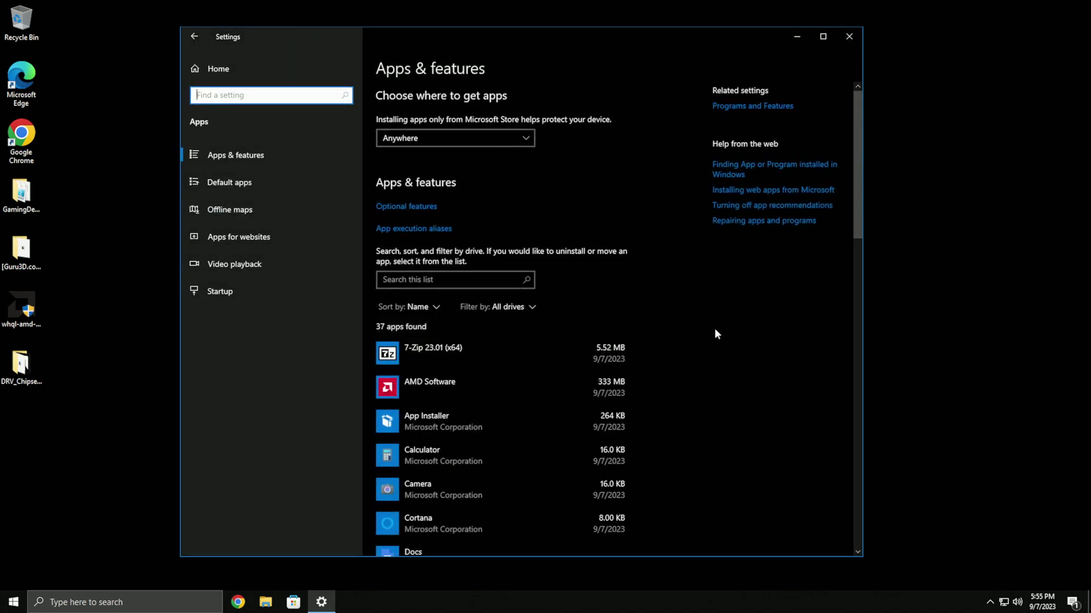
scroll(713, 352, "down", 3)
scroll(728, 367, "up", 3)
left_click(407, 206)
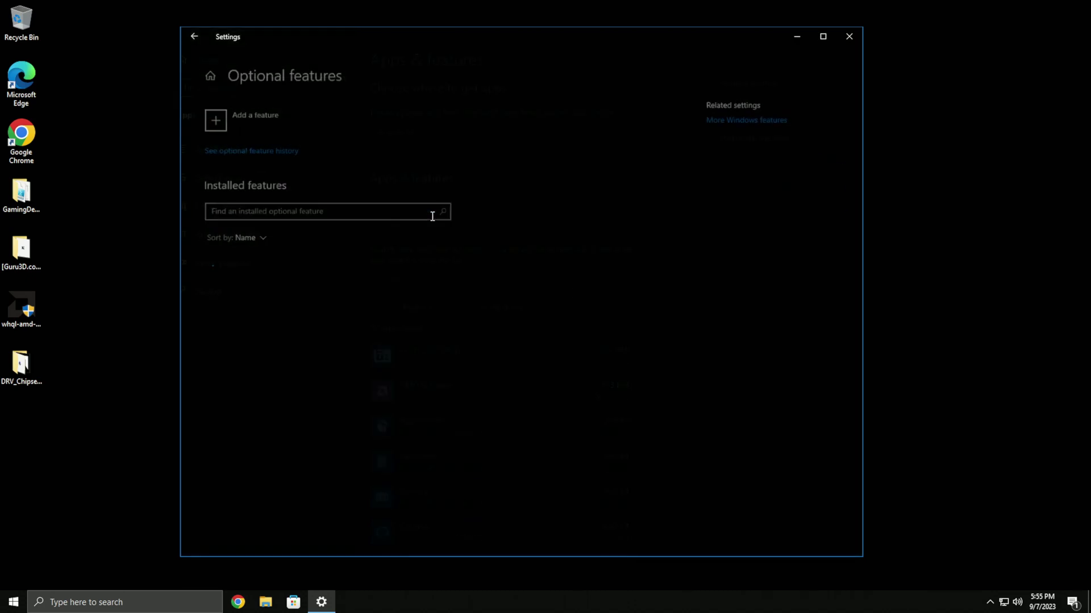
scroll(540, 275, "down", 3)
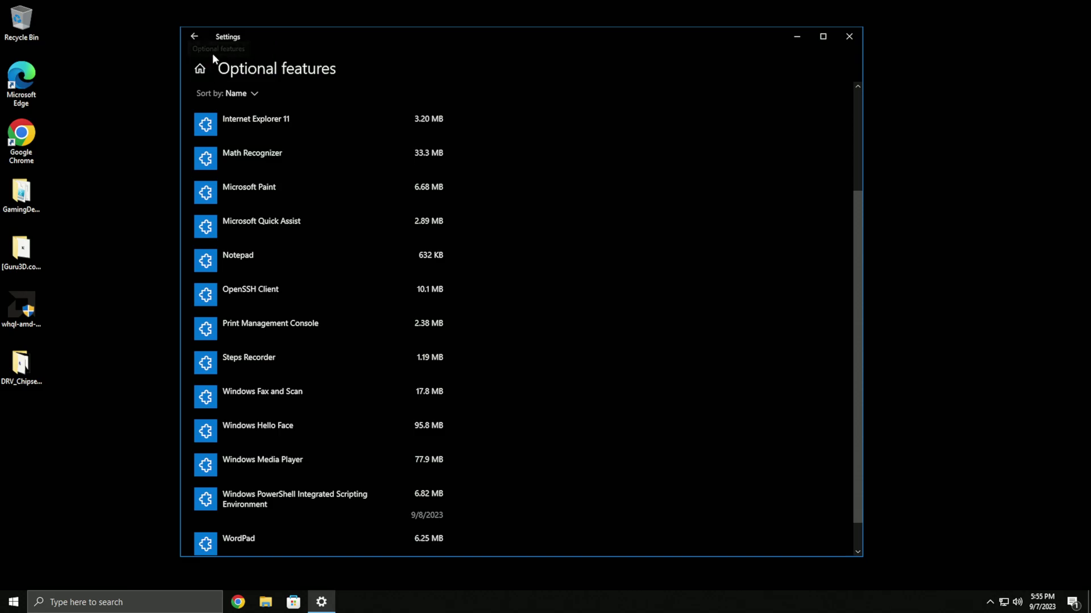
left_click(193, 36)
Step: Go through the list of installed apps and uninstall Docs, confirming the removal
scroll(546, 304, "down", 15)
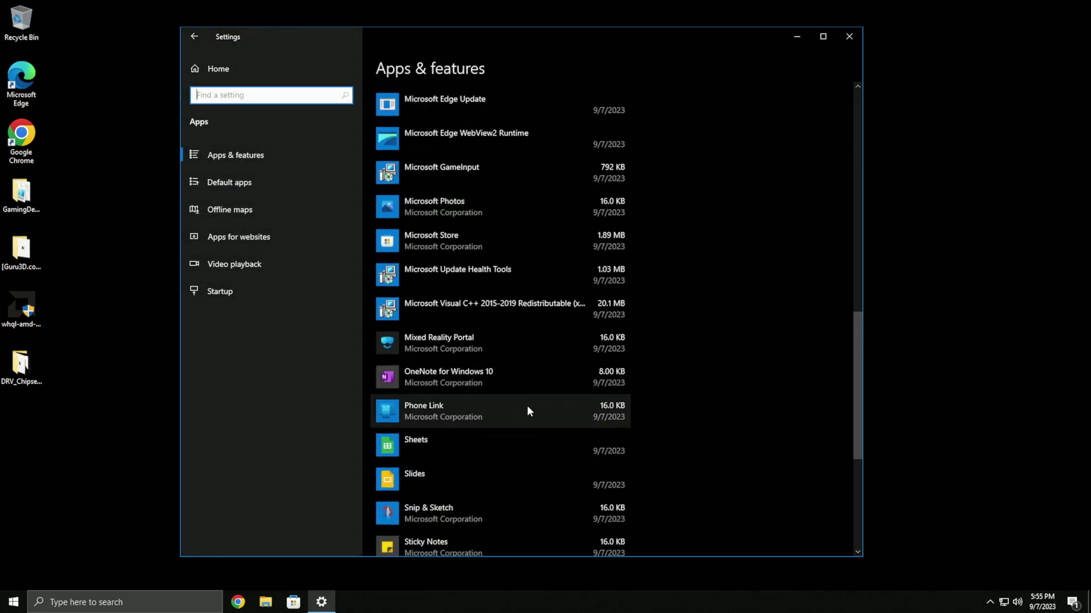
scroll(495, 404, "down", 8)
scroll(462, 335, "up", 20)
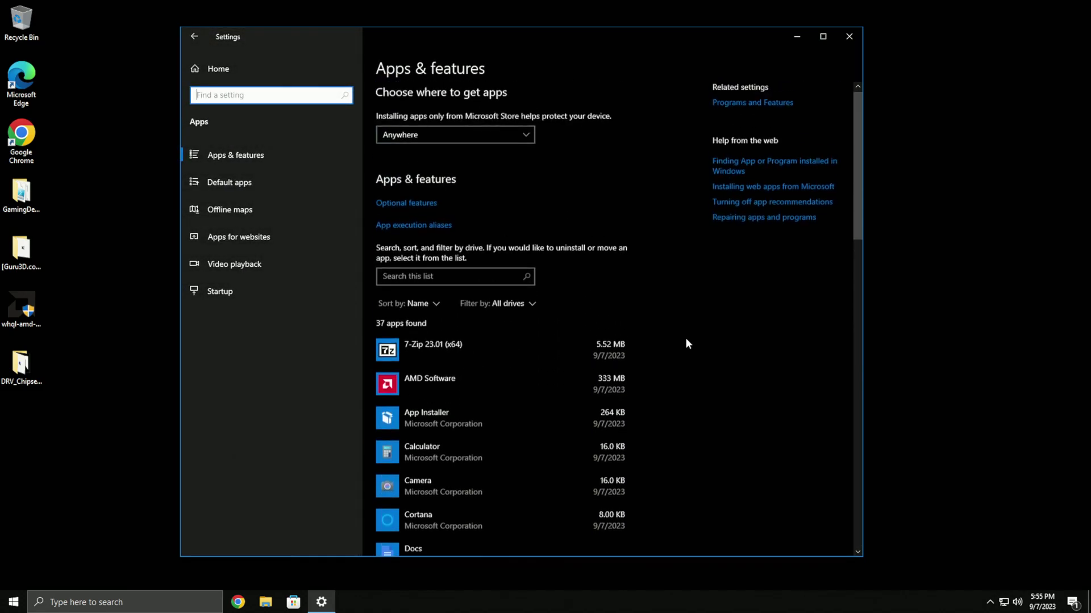
scroll(680, 335, "down", 5)
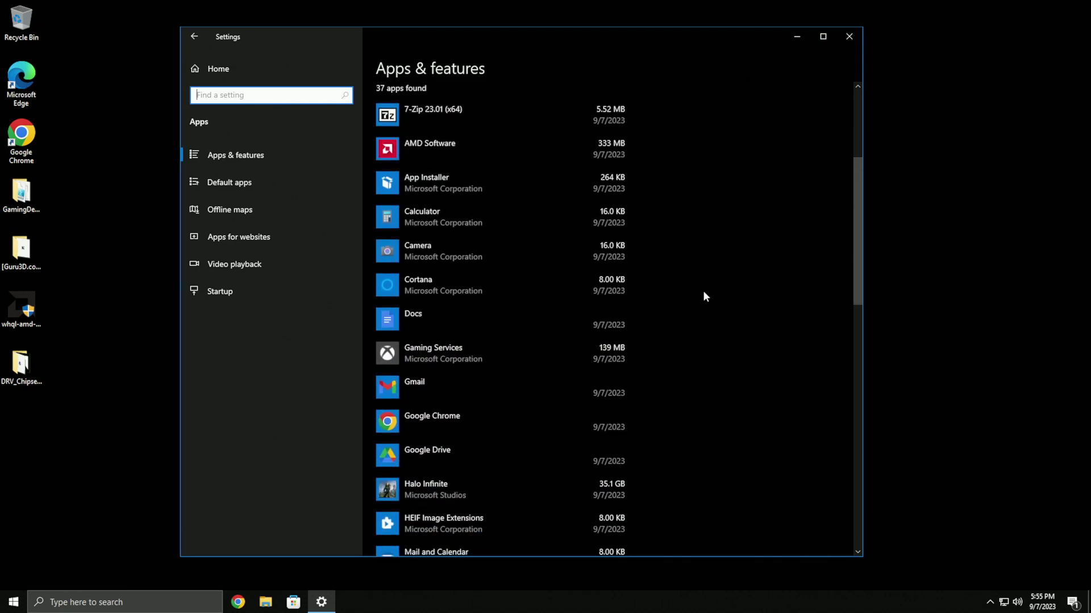
left_click(563, 321)
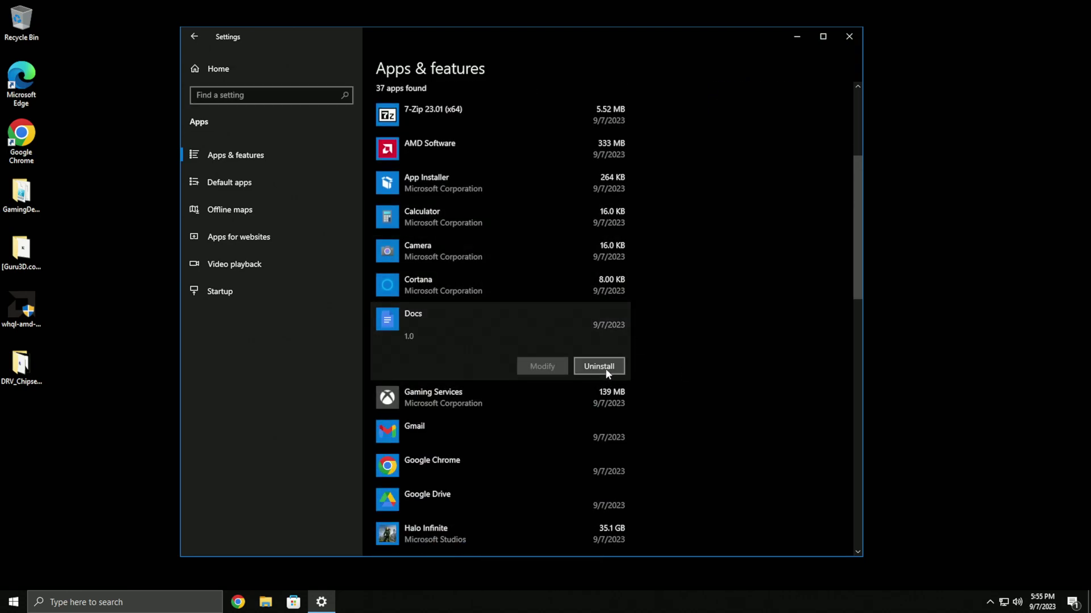
left_click(599, 366)
left_click(648, 341)
left_click(597, 322)
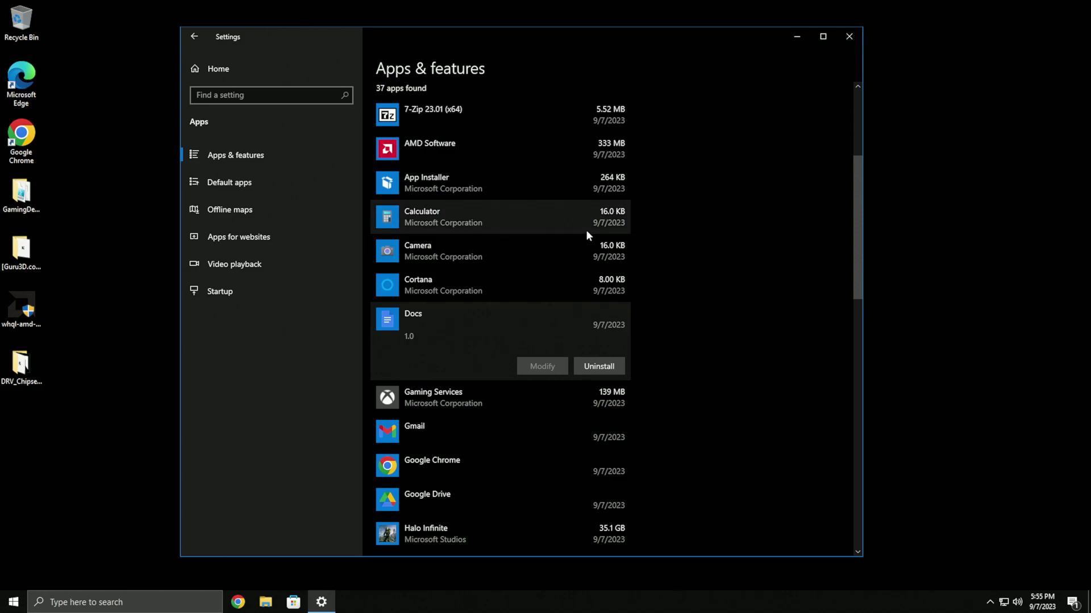
Step: Uninstall Gmail from the installed apps and confirm its removal
scroll(647, 341, "down", 3)
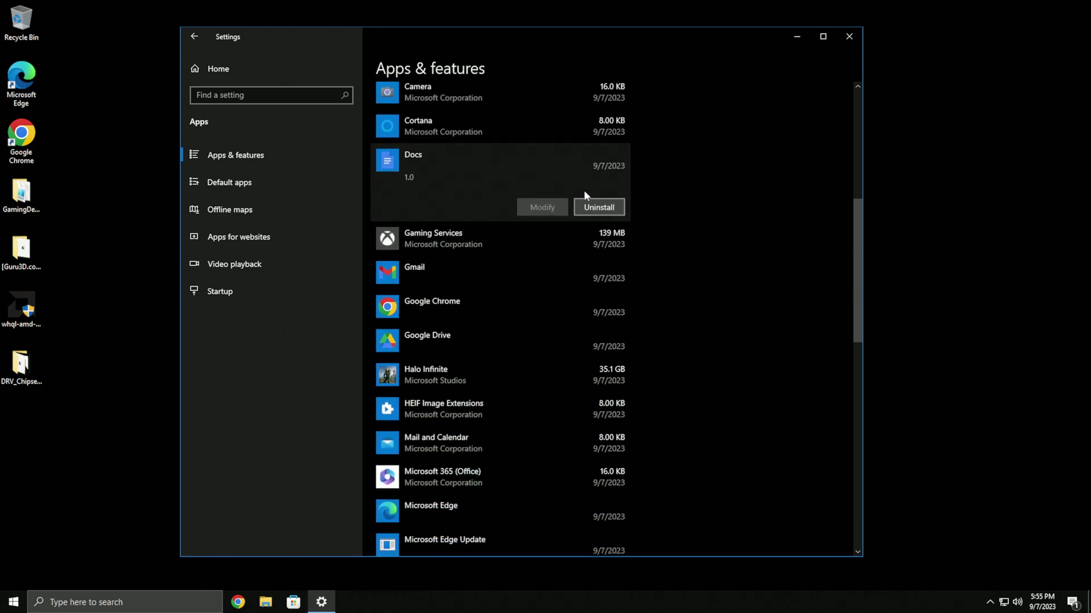
left_click(550, 274)
left_click(599, 242)
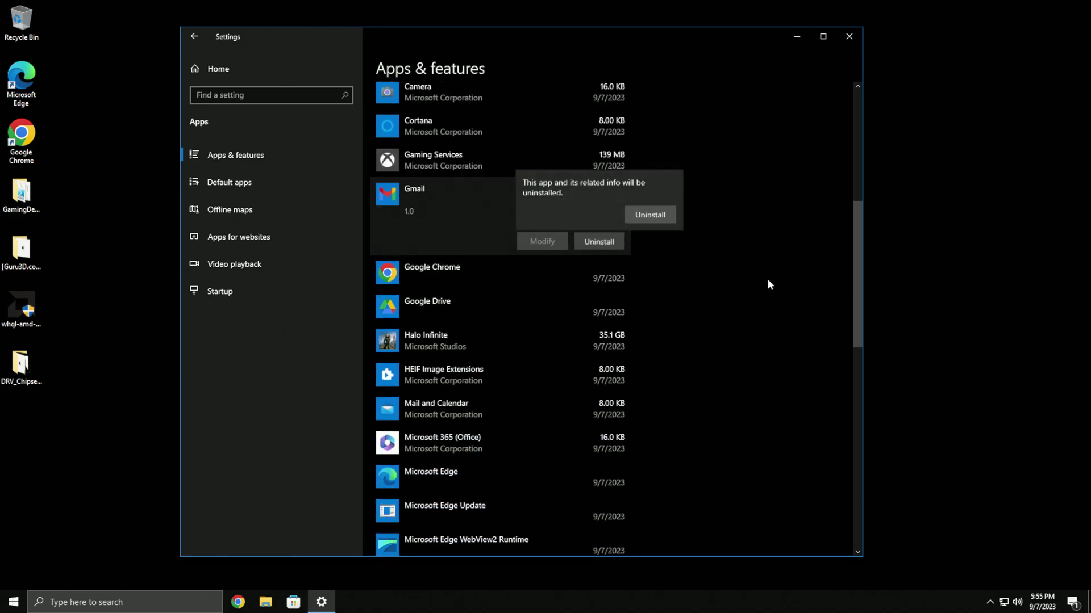
left_click(647, 214)
left_click(604, 317)
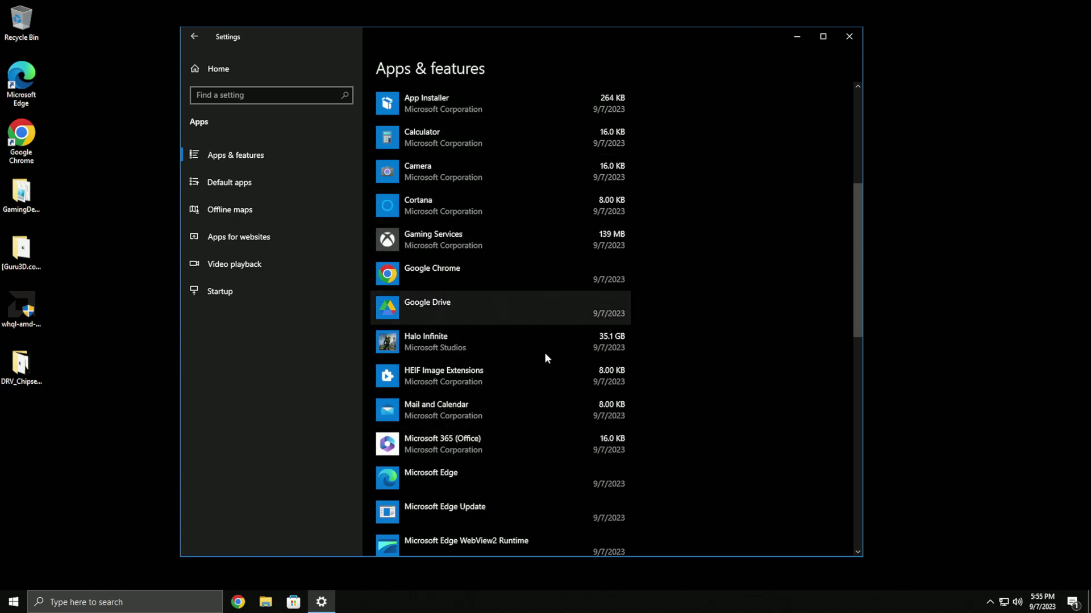
Step: Uninstall Mail and Calendar from the installed apps and confirm its removal
scroll(613, 241, "down", 1)
scroll(580, 278, "up", 1)
scroll(488, 228, "down", 3)
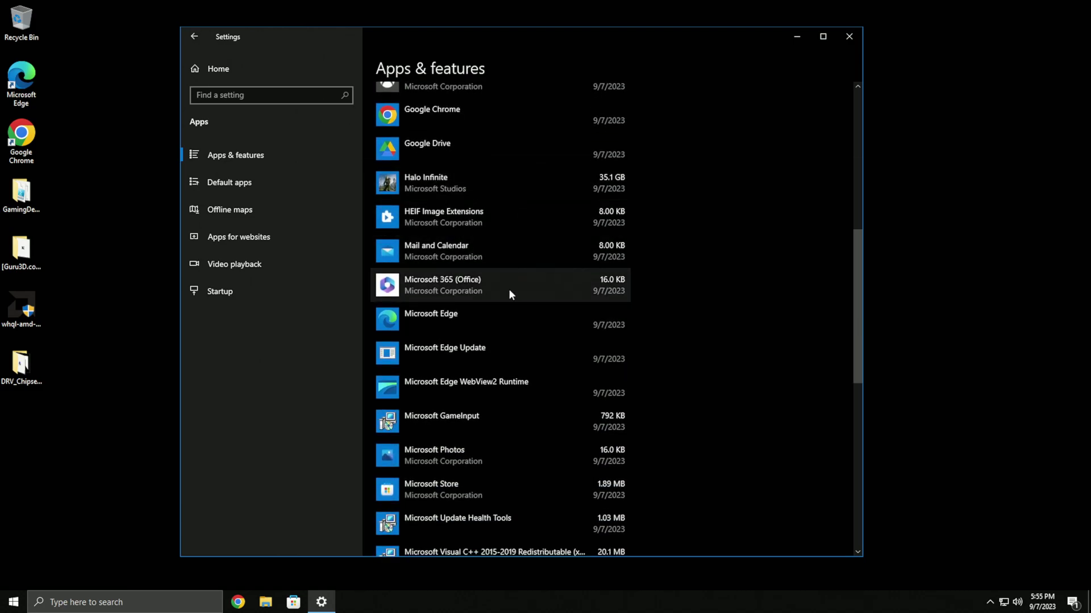
left_click(493, 256)
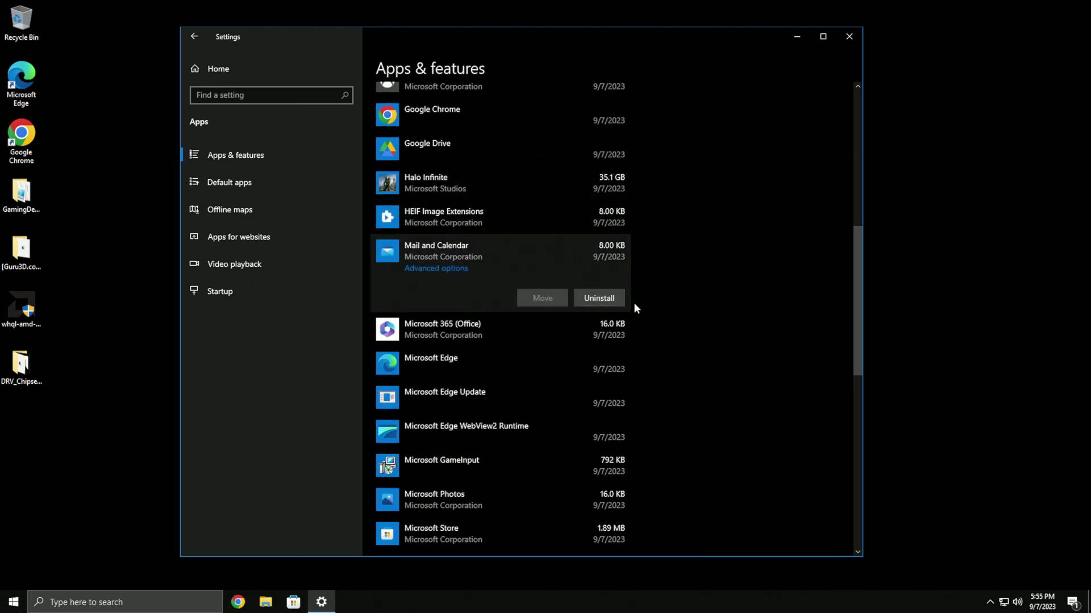
left_click(611, 299)
left_click(650, 271)
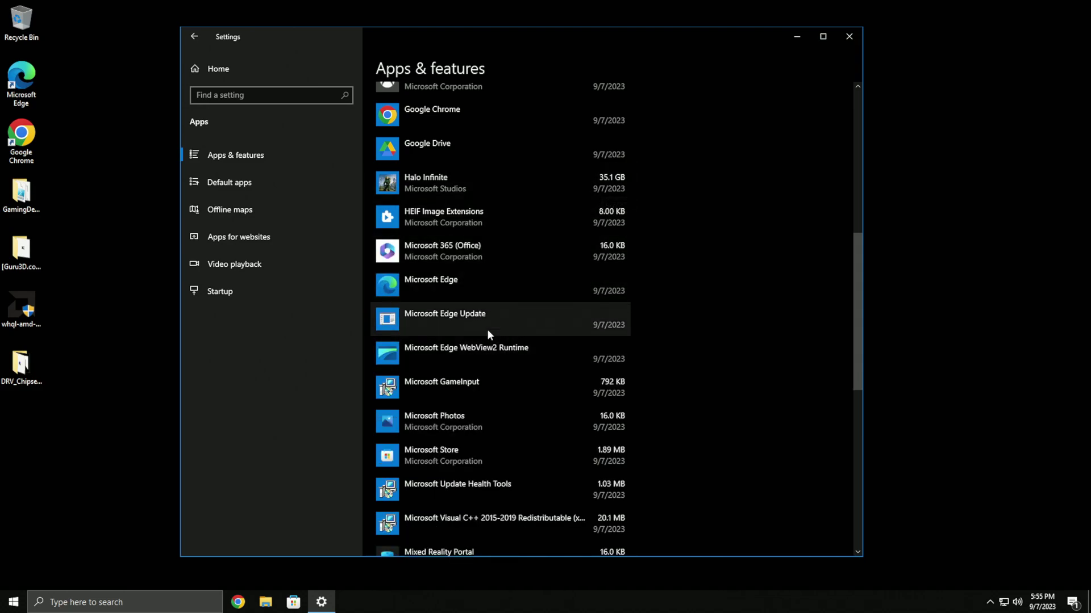
Step: Look through the remaining Microsoft apps in the list and uninstall Mixed Reality Portal, confirming the removal
scroll(486, 329, "down", 3)
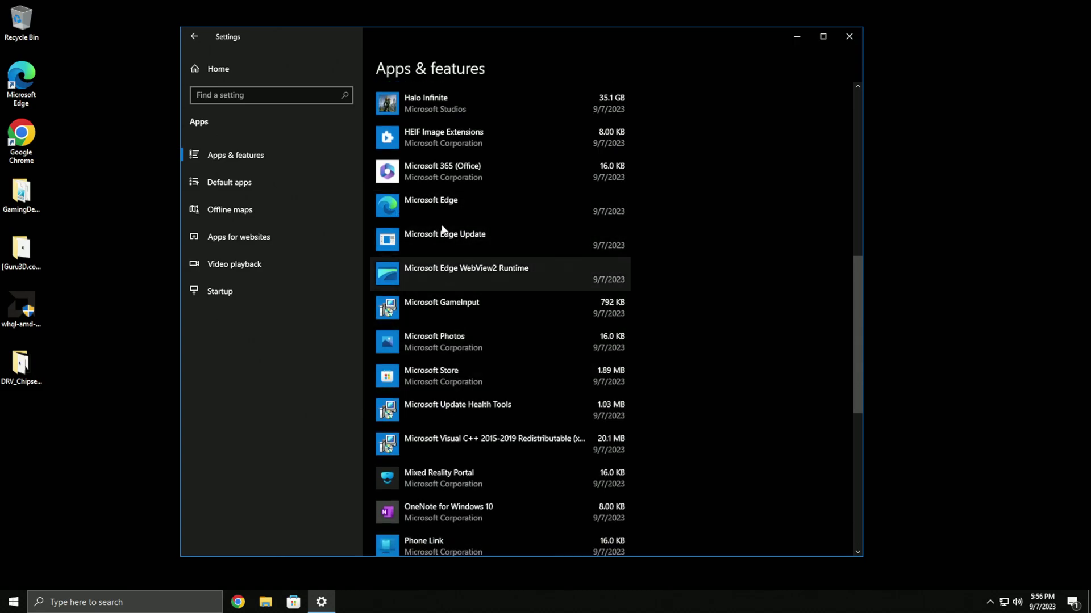
scroll(531, 313, "up", 2)
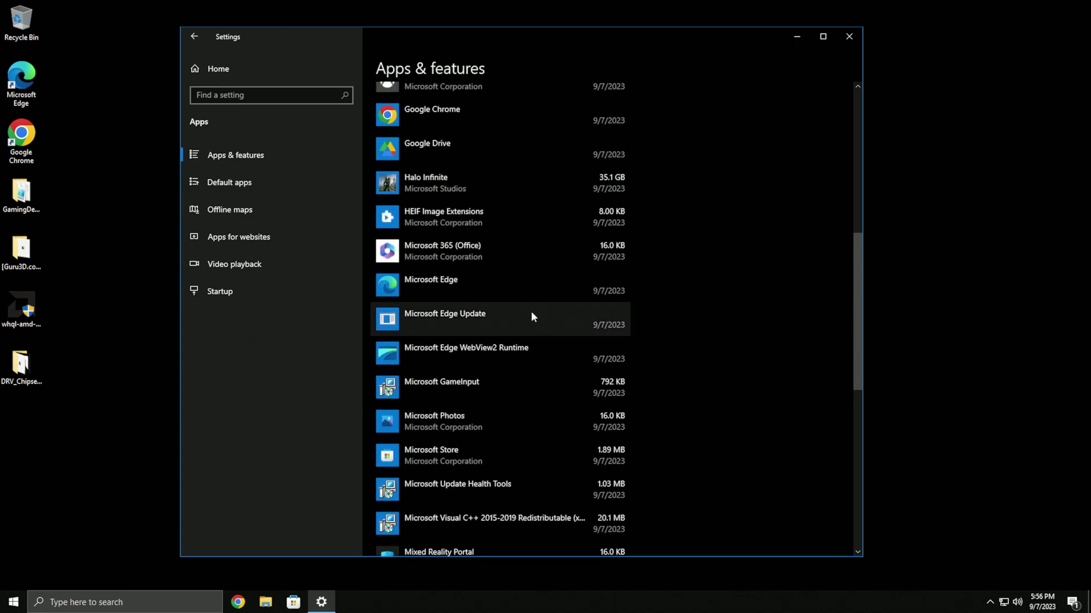
scroll(458, 246, "down", 5)
scroll(485, 241, "up", 3)
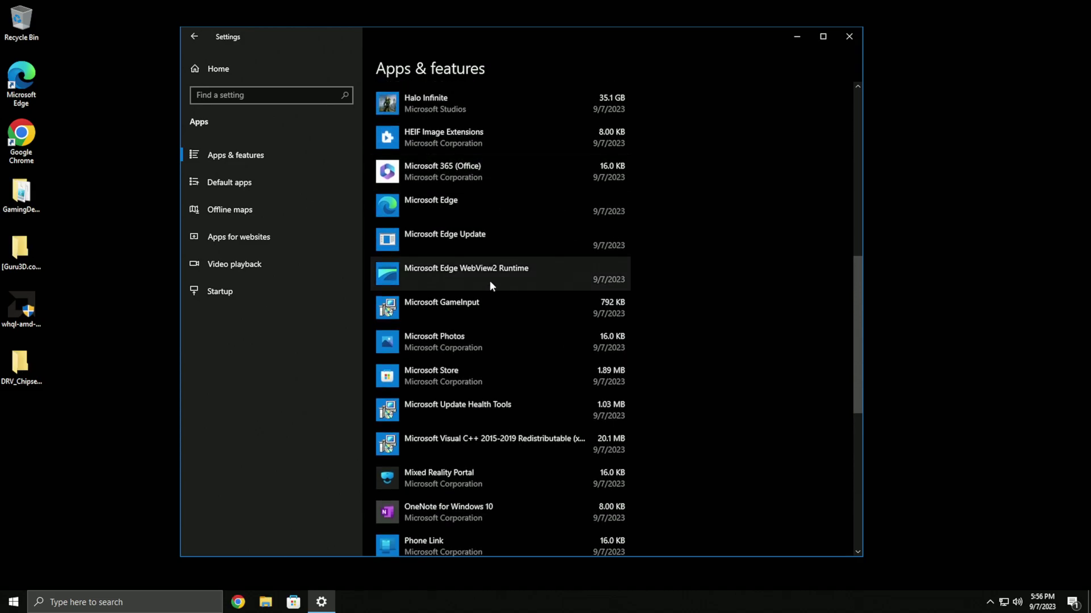
scroll(497, 324, "down", 1)
scroll(507, 301, "down", 2)
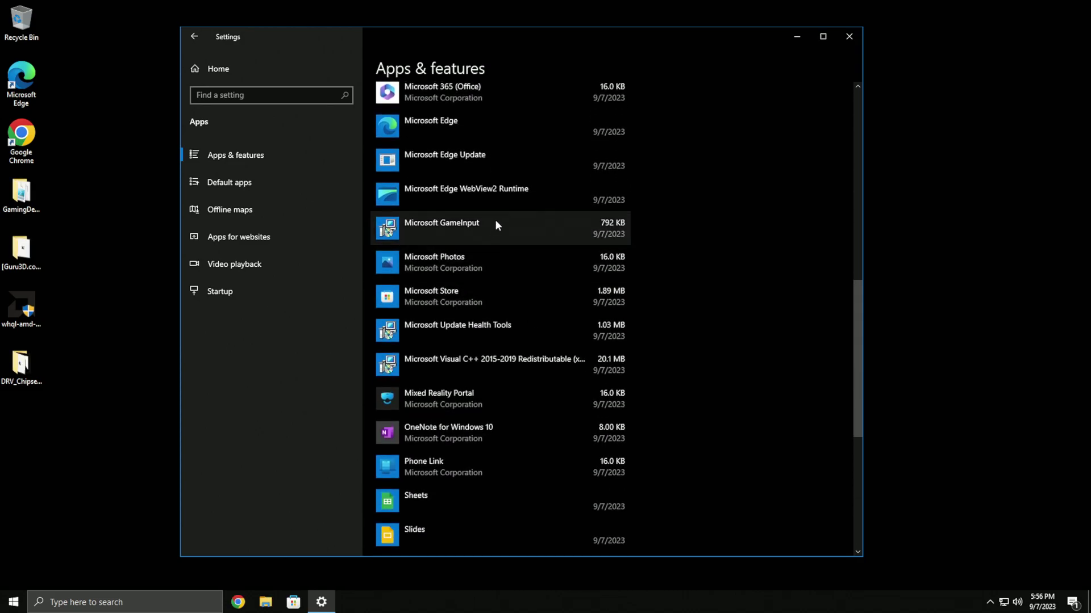
scroll(511, 315, "up", 3)
scroll(501, 305, "down", 9)
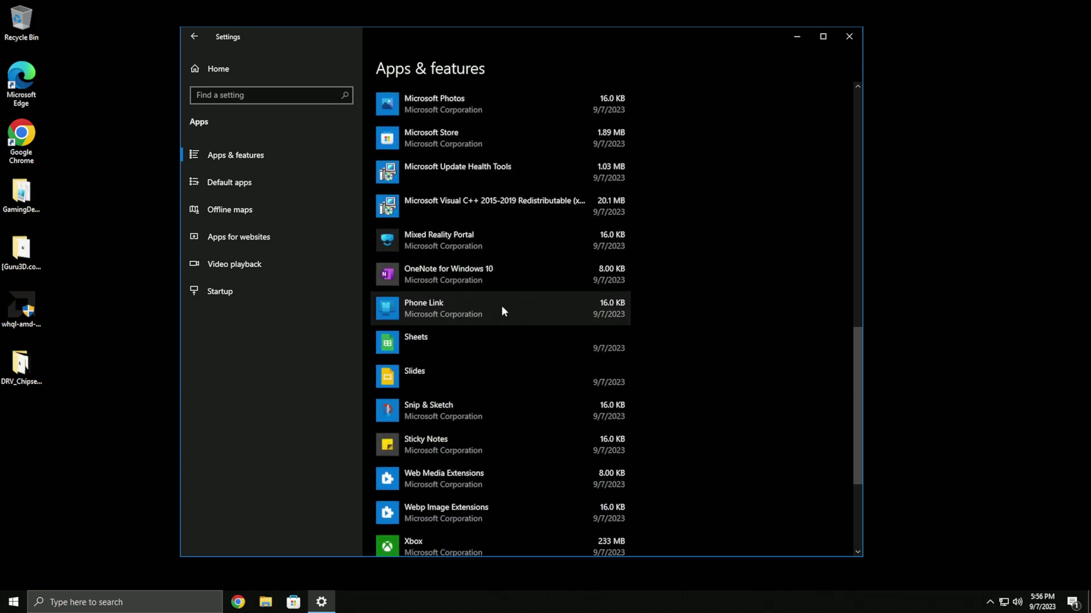
left_click(549, 251)
left_click(602, 288)
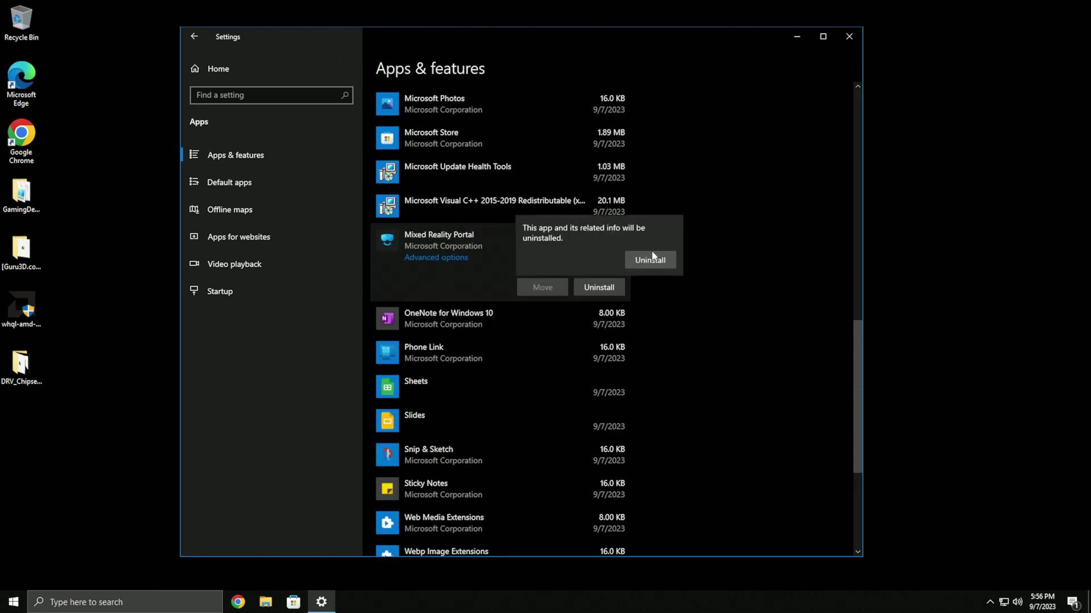
left_click(648, 260)
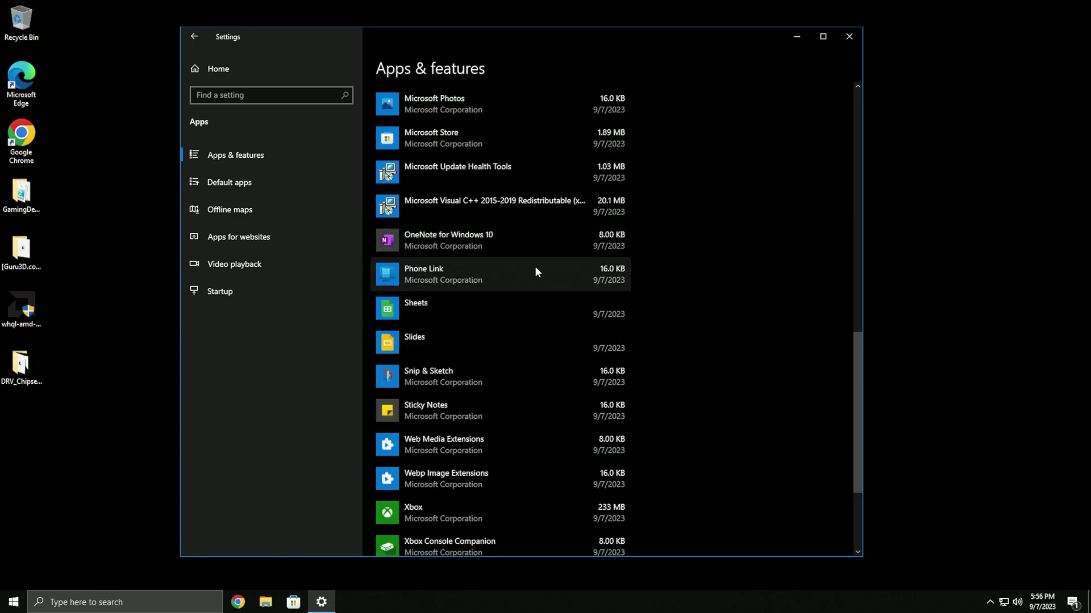
Step: Uninstall OneNote for Windows 10 and Sheets, confirming both removals without clearing the Chrome data
left_click(602, 287)
left_click(638, 261)
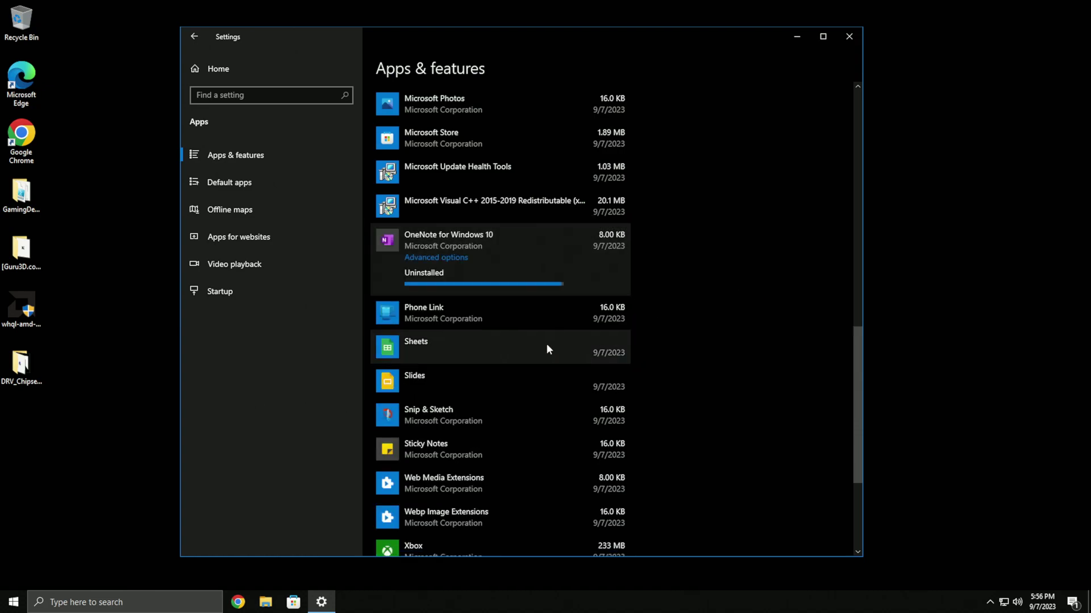
left_click(585, 362)
left_click(618, 352)
left_click(645, 327)
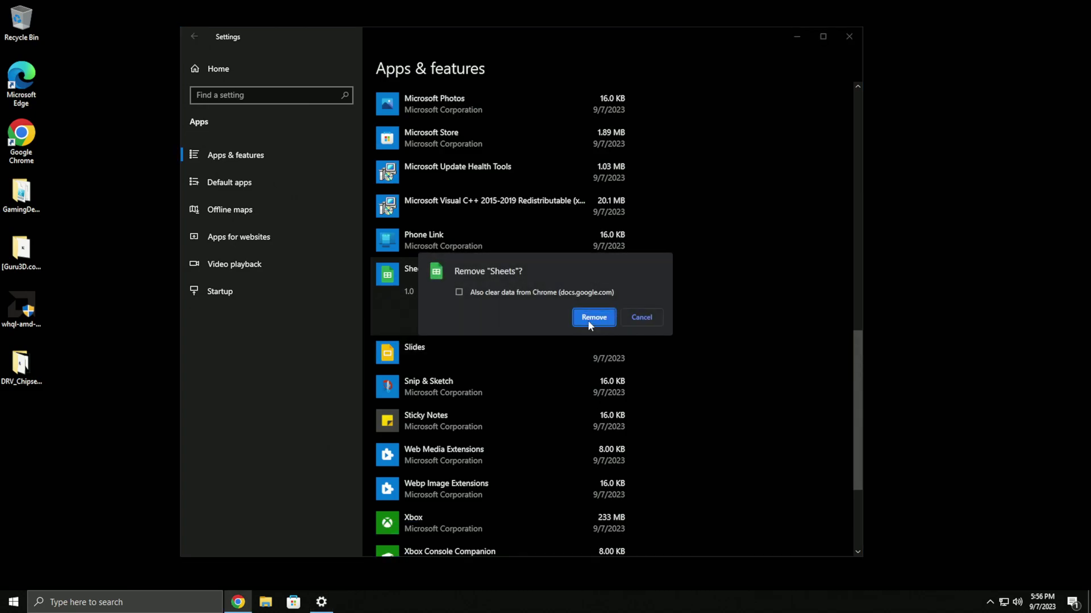
left_click(590, 317)
Step: Uninstall Slides from the installed apps and confirm its removal
left_click(570, 356)
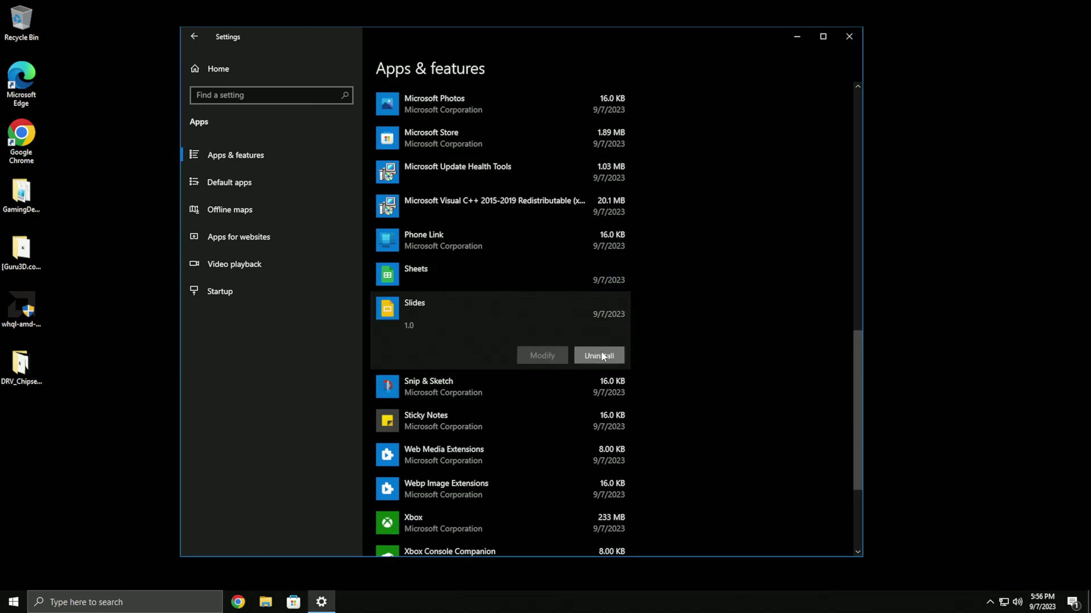
left_click(597, 355)
left_click(644, 327)
left_click(590, 315)
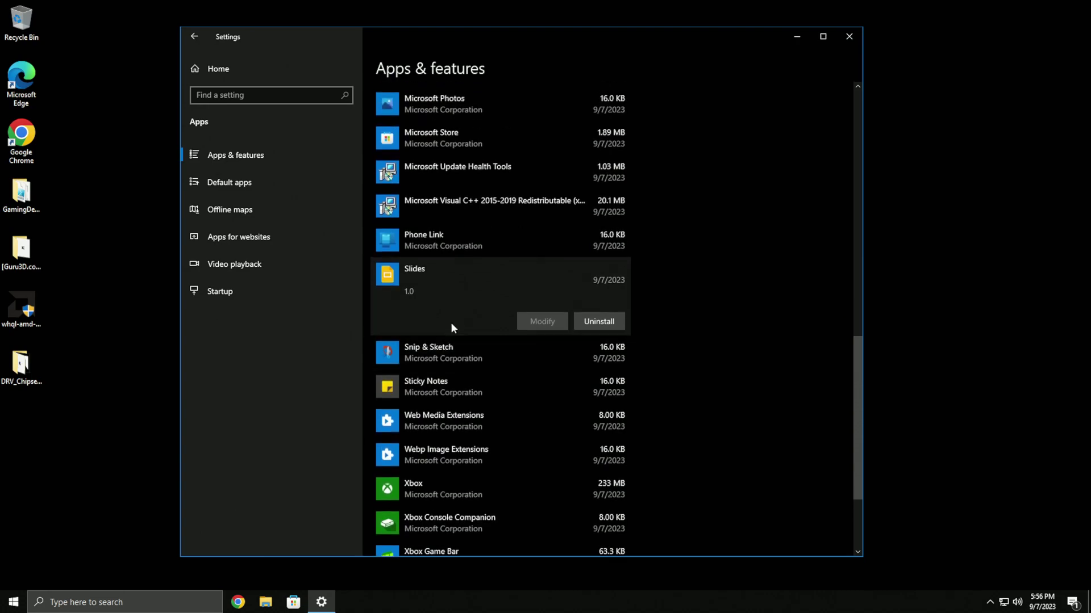
Step: Uninstall Snip & Sketch from the installed apps and confirm its removal
scroll(451, 322, "down", 2)
left_click(491, 281)
left_click(599, 277)
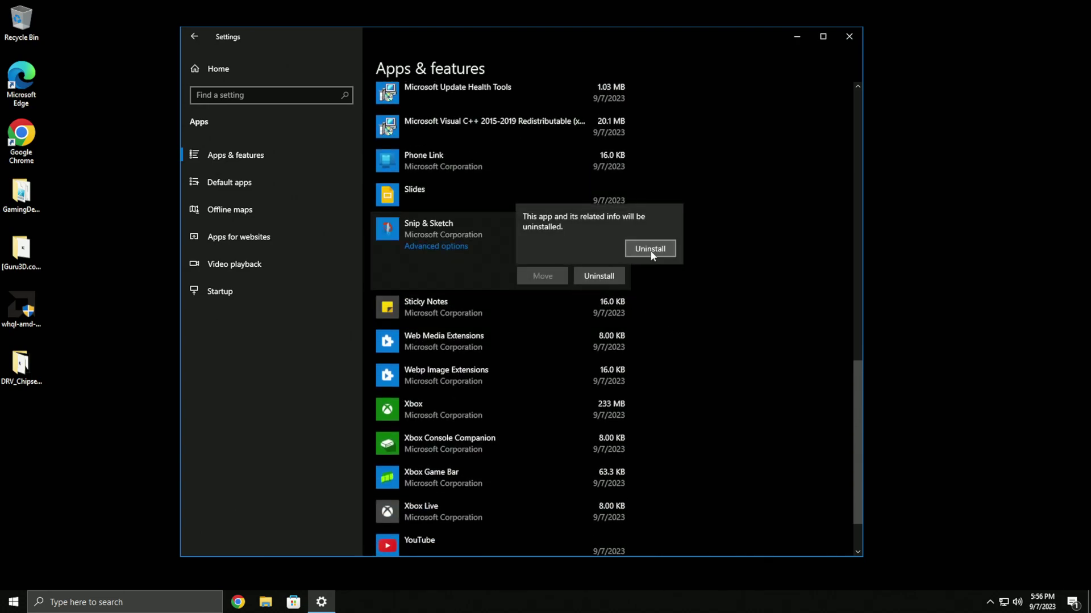
left_click(652, 251)
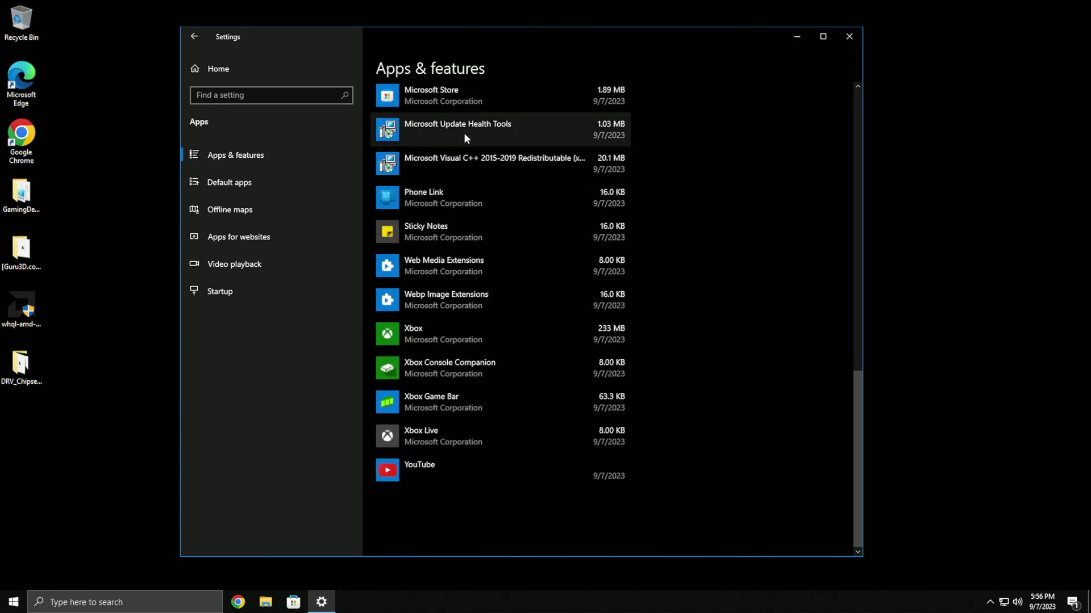
Step: Uninstall YouTube from the installed apps and confirm its removal
left_click(516, 467)
left_click(606, 518)
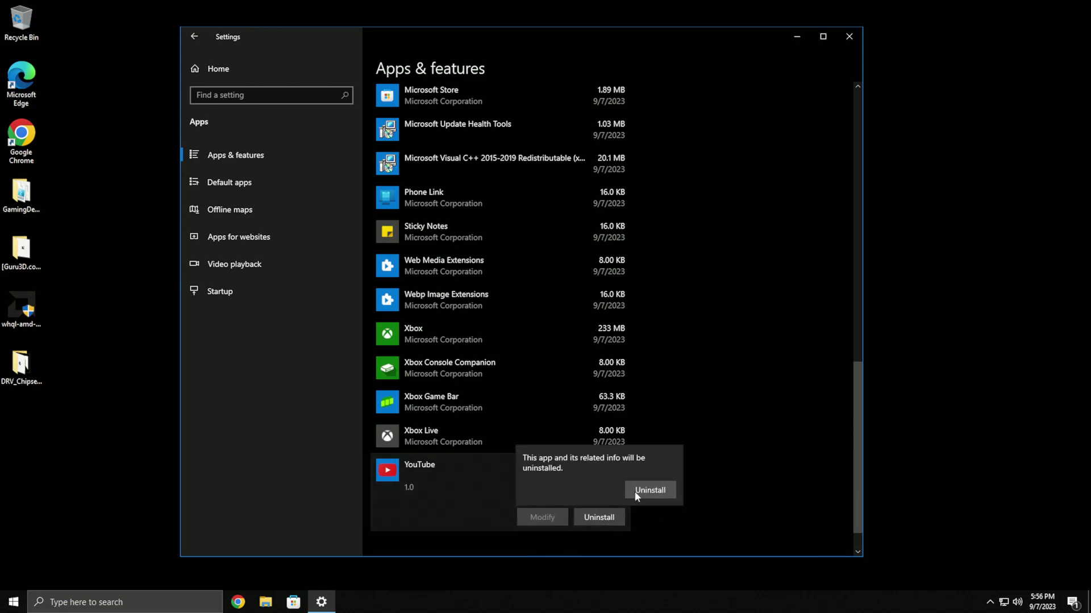
left_click(635, 492)
left_click(593, 317)
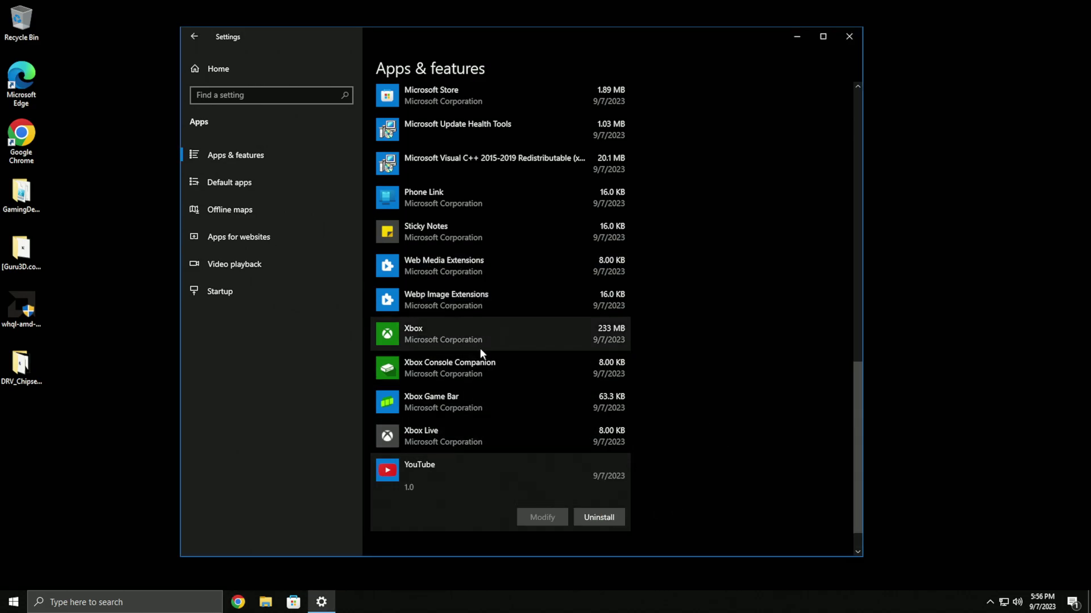
Step: Uninstall Sticky Notes from the installed apps and confirm its removal
scroll(526, 456, "up", 1)
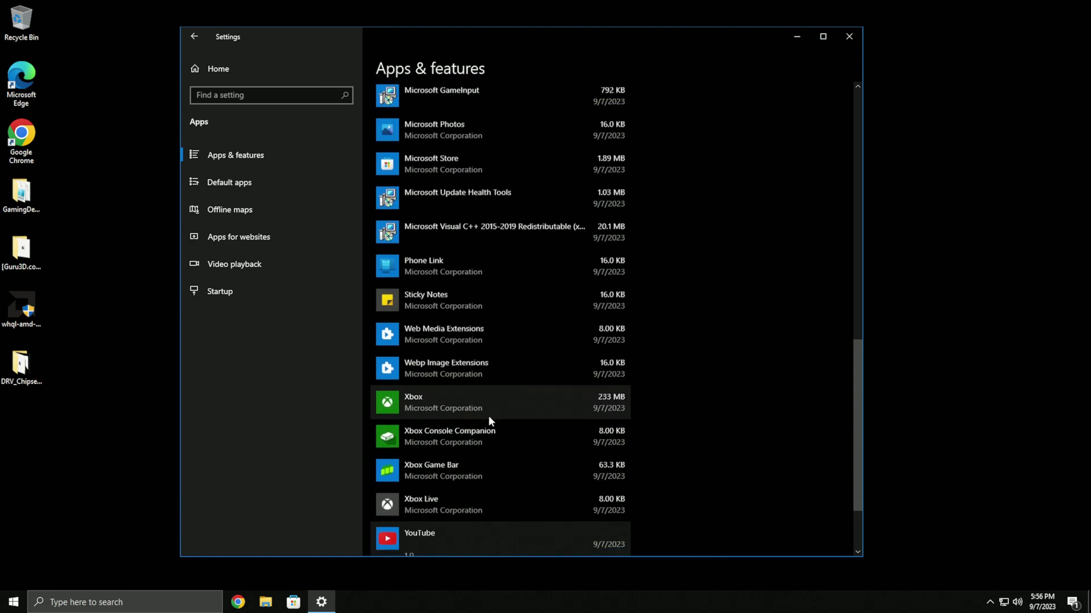
left_click(590, 357)
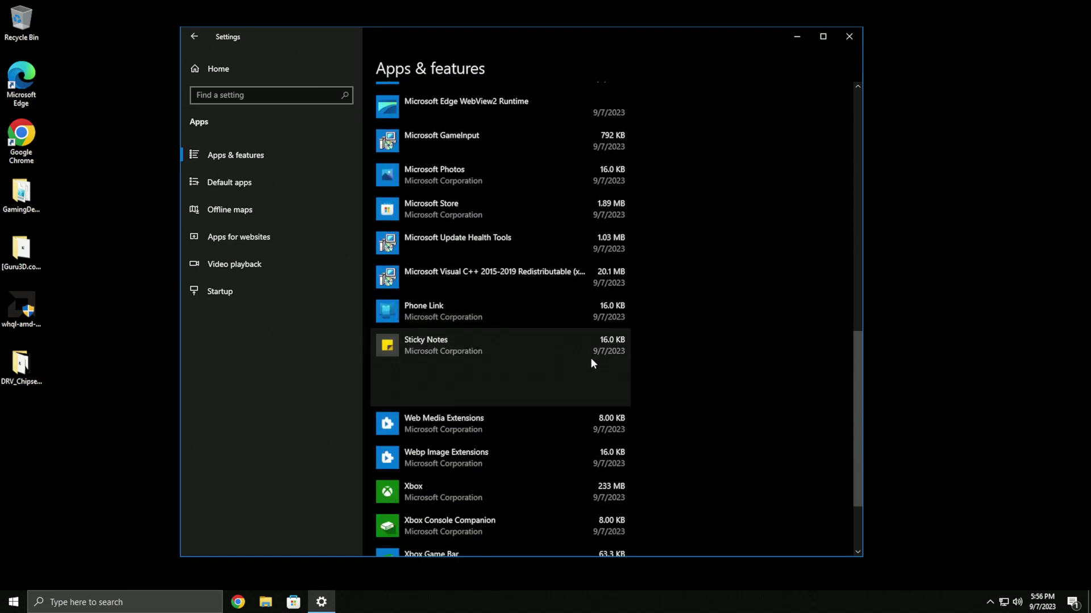
left_click(615, 393)
left_click(644, 367)
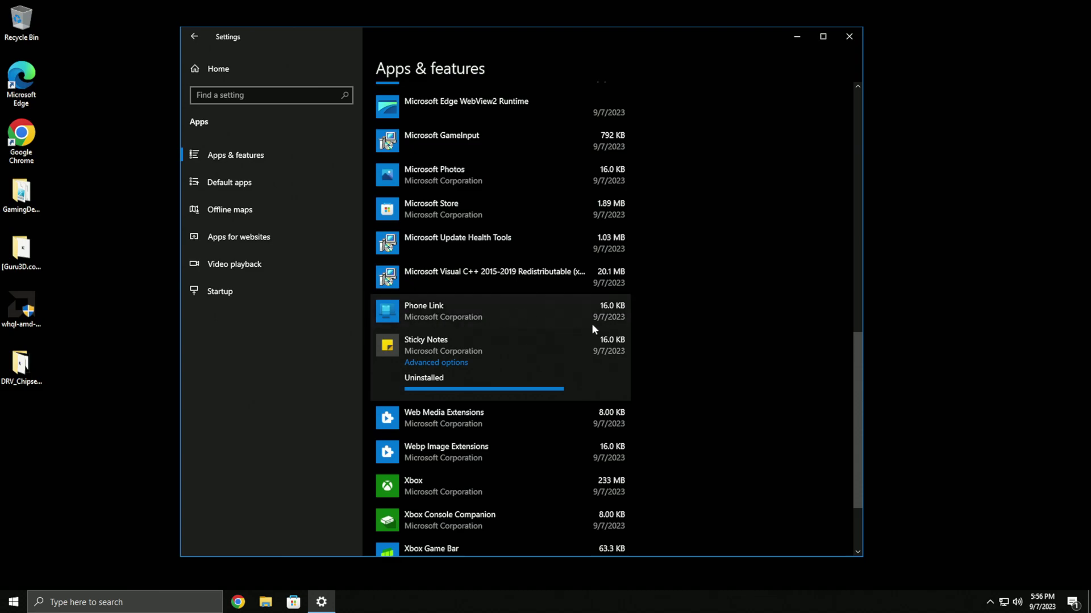
Step: Check whether Microsoft Photos can be uninstalled and go back over the remaining installed apps
scroll(454, 358, "up", 3)
left_click(473, 332)
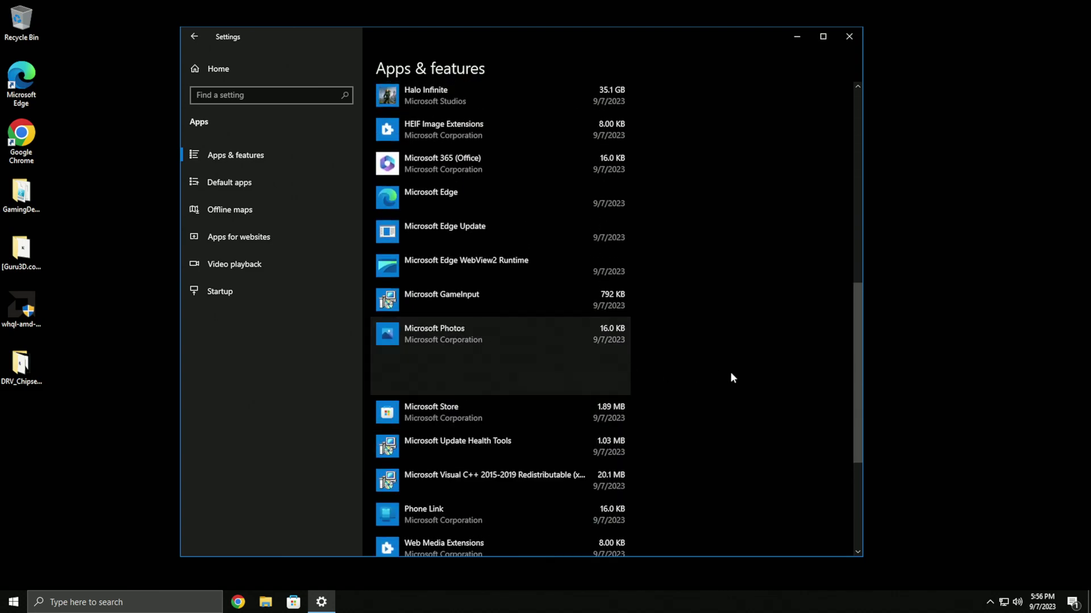
scroll(506, 313, "up", 4)
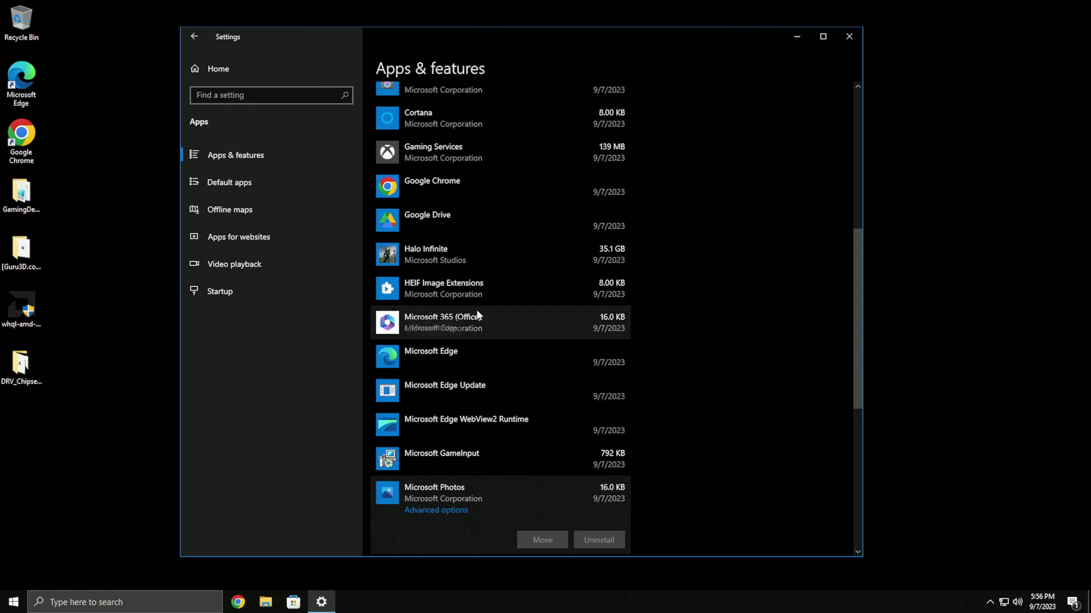
scroll(501, 272, "up", 5)
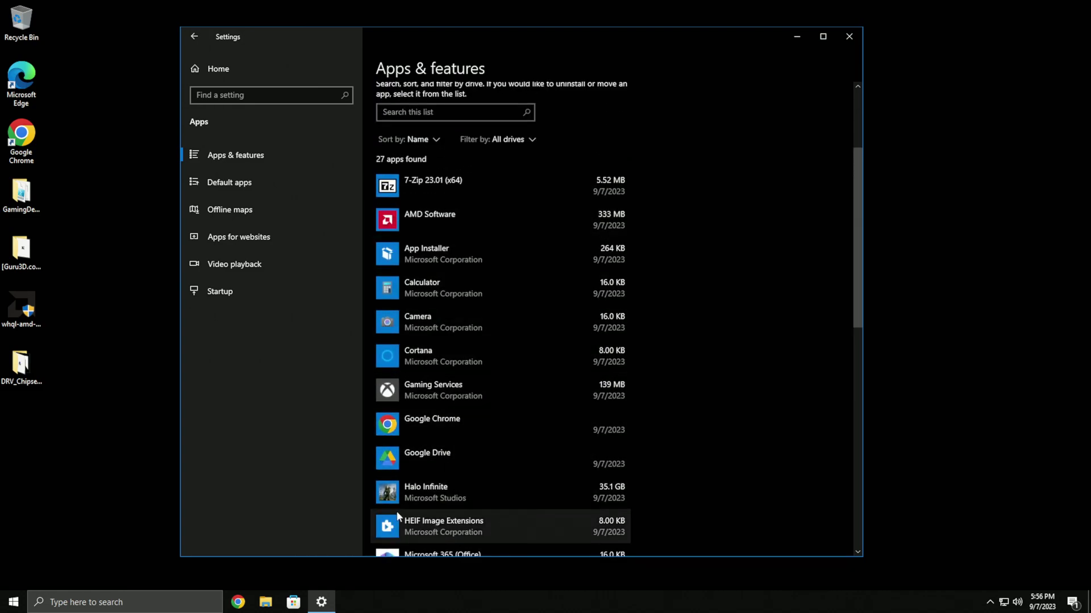
Step: Review the Default apps, Offline maps, Apps for websites, Video playback and Startup settings, and return to the Settings home page
left_click(232, 182)
left_click(238, 210)
left_click(270, 237)
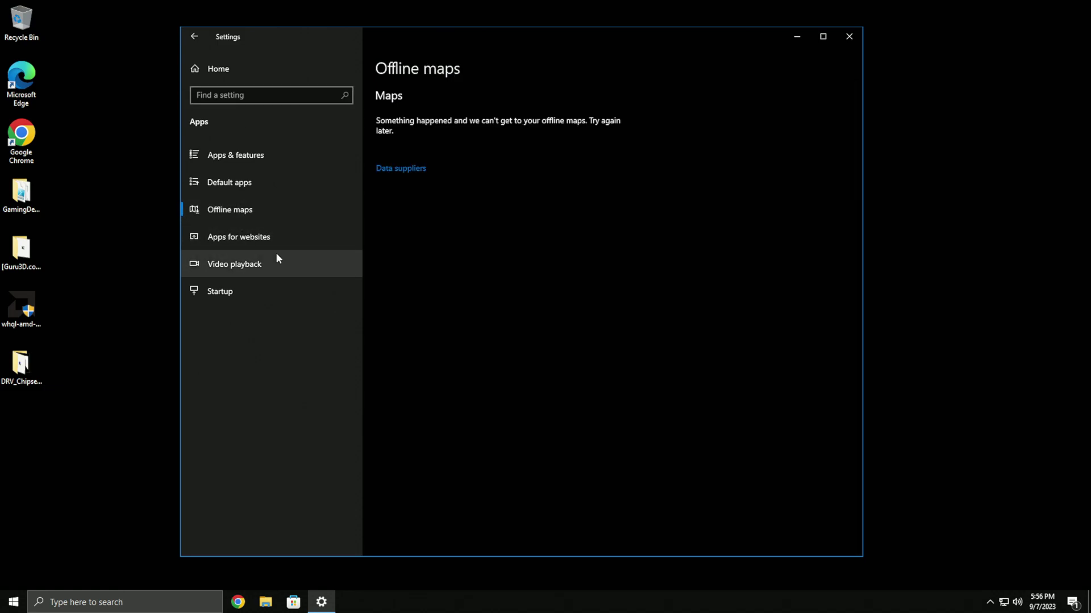
left_click(253, 264)
left_click(238, 293)
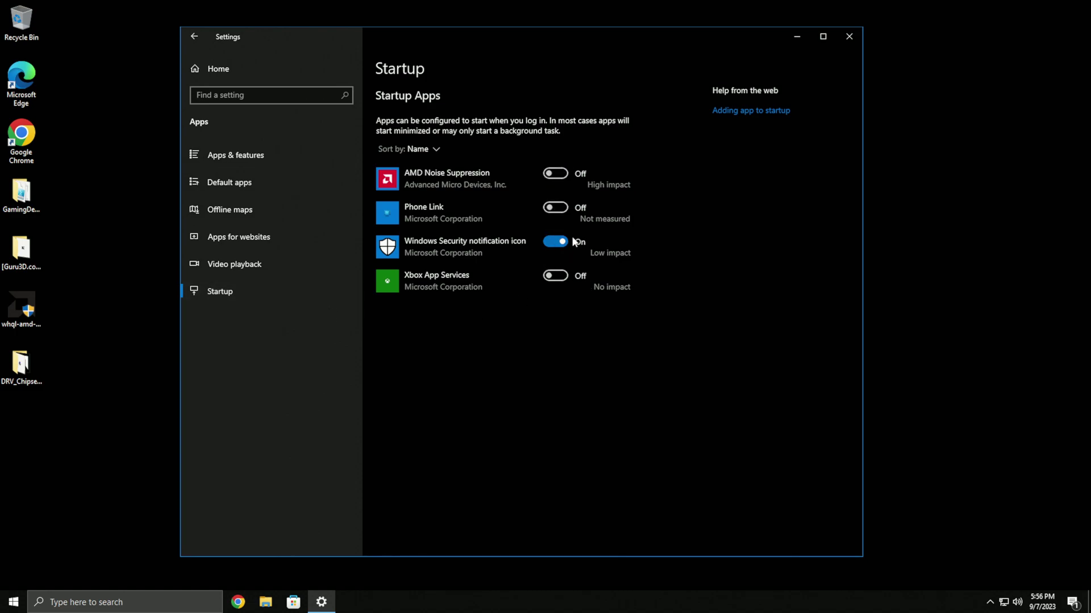
left_click(193, 37)
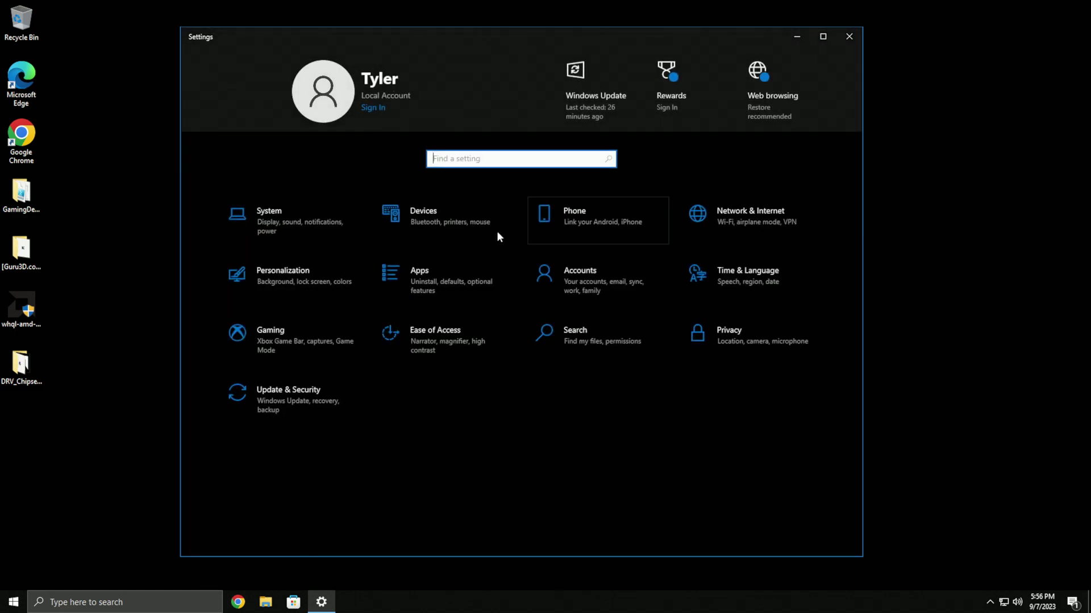
Step: Search Windows for "background apps", check the Background apps privacy settings, and close Settings
left_click(155, 608)
type("background apps")
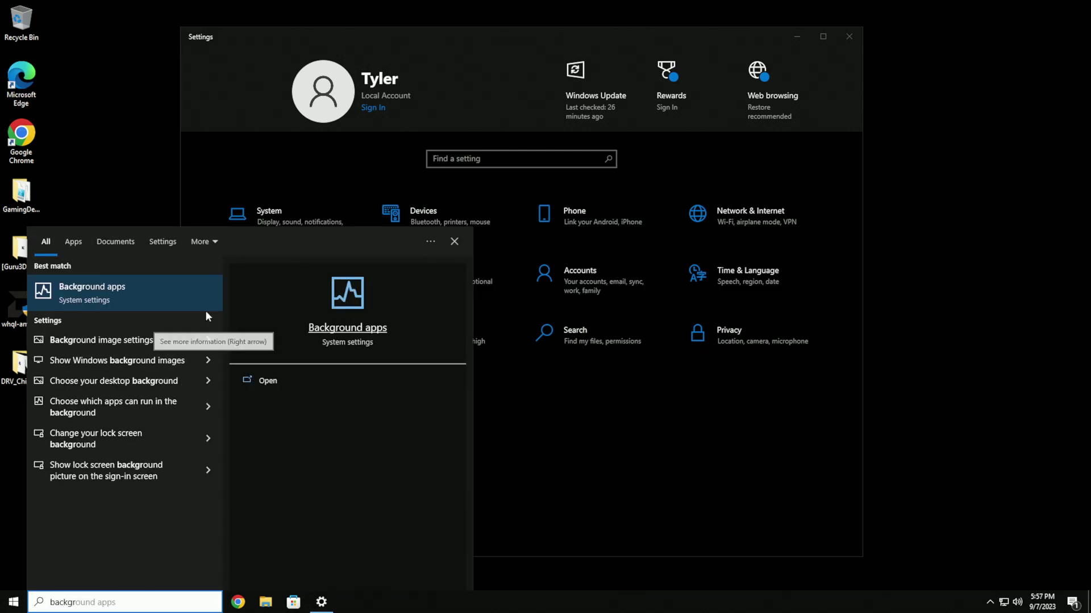
left_click(91, 281)
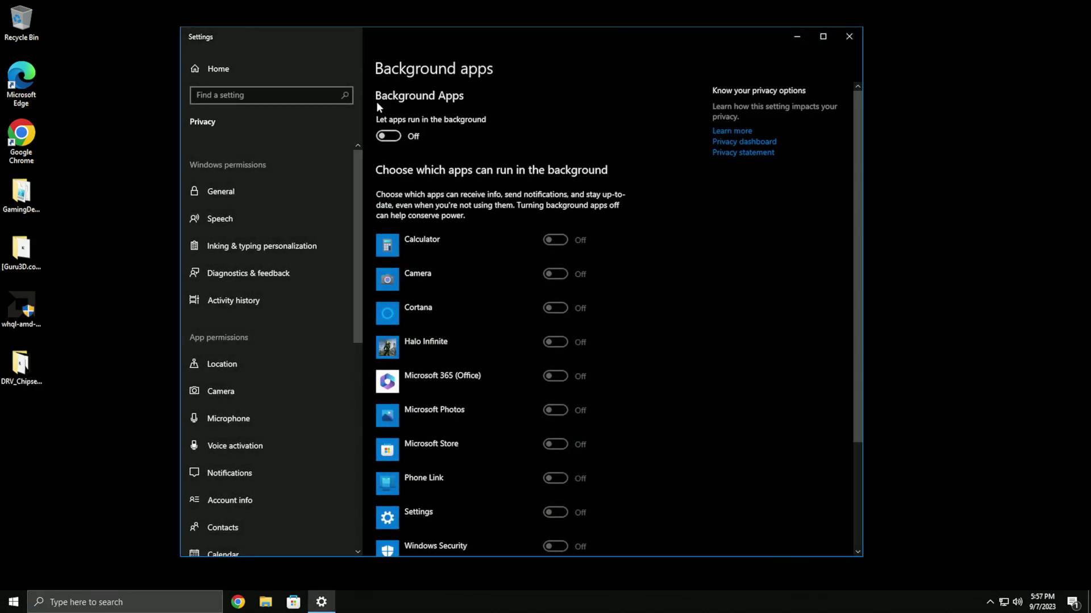
left_click(849, 37)
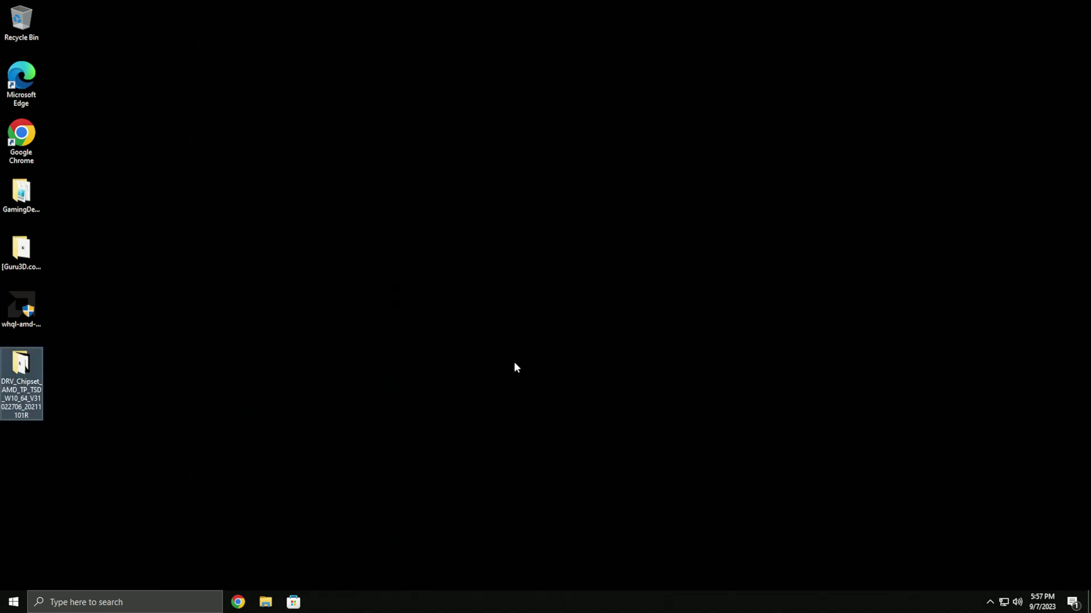
Step: Reopen Settings, review the Gaming pages from Xbox Game Bar through Xbox Networking, and return to the Settings home page
left_click(14, 602)
left_click(15, 559)
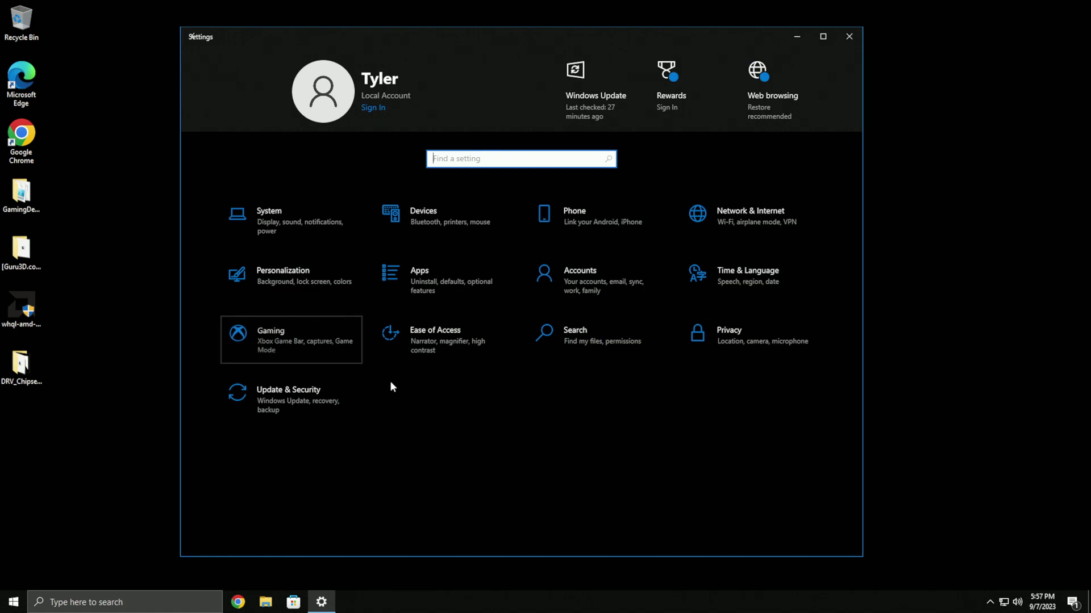
left_click(352, 355)
scroll(457, 222, "down", 3)
left_click(244, 182)
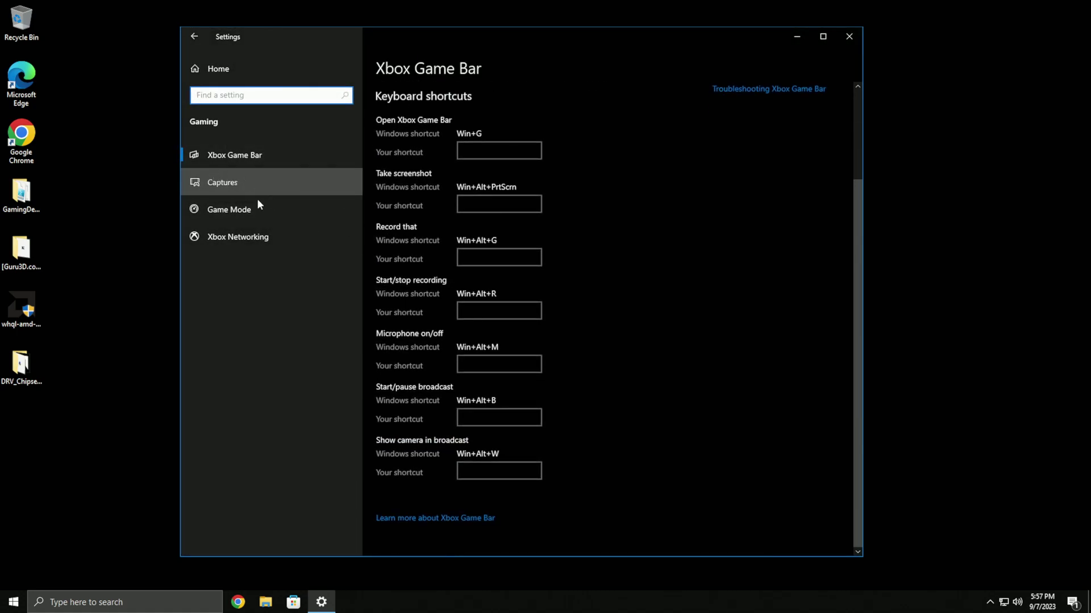
left_click(194, 209)
left_click(256, 236)
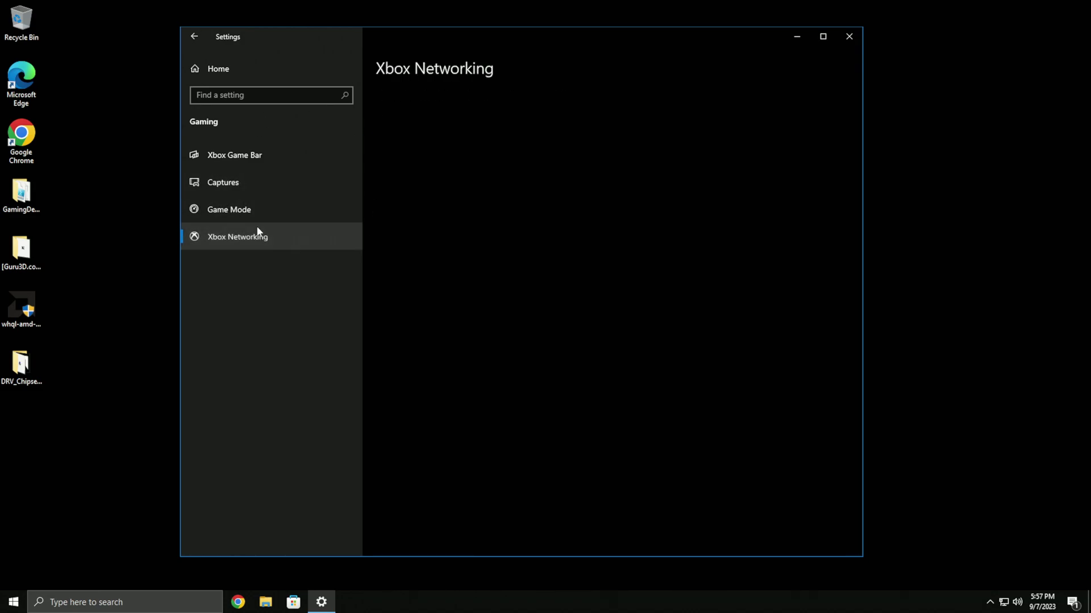
left_click(227, 68)
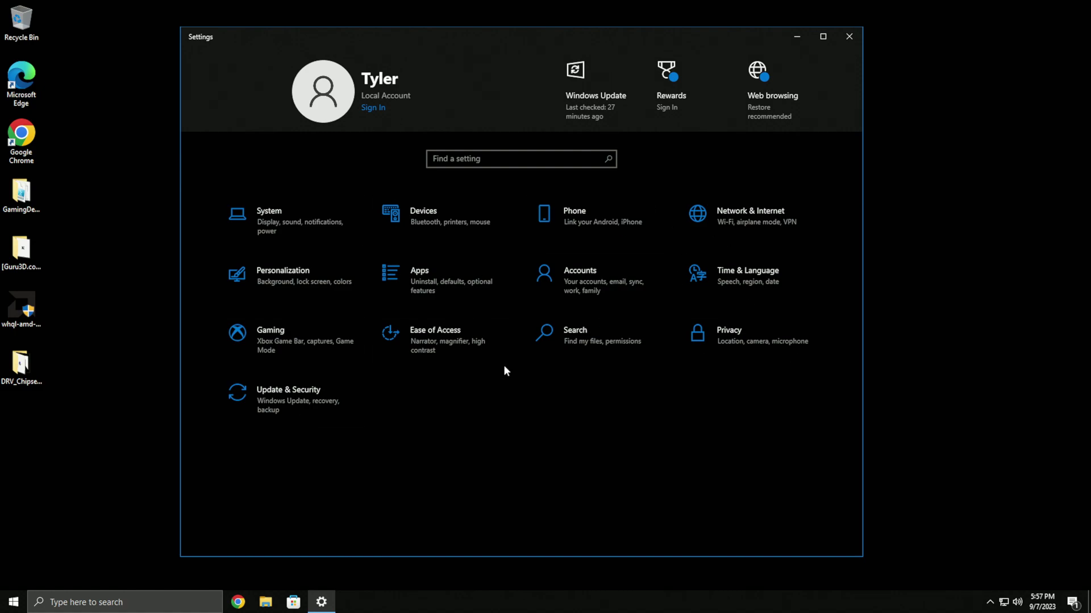
Step: Review the Ease of Access display settings and the Location, Camera and Automatic file downloads privacy pages, and return to the Settings home page
left_click(453, 345)
scroll(272, 364, "down", 1)
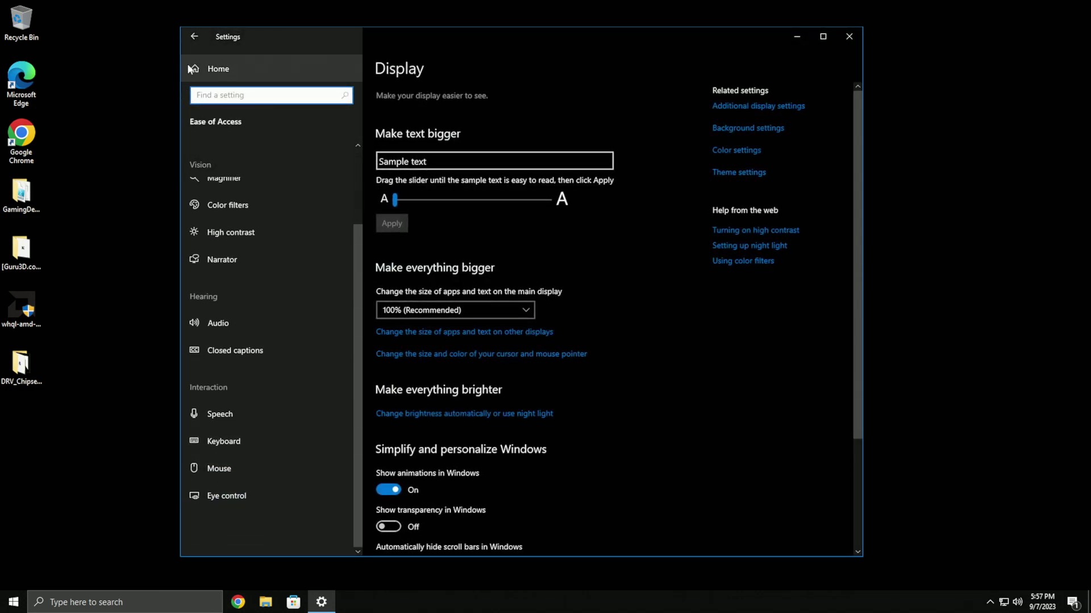
left_click(195, 36)
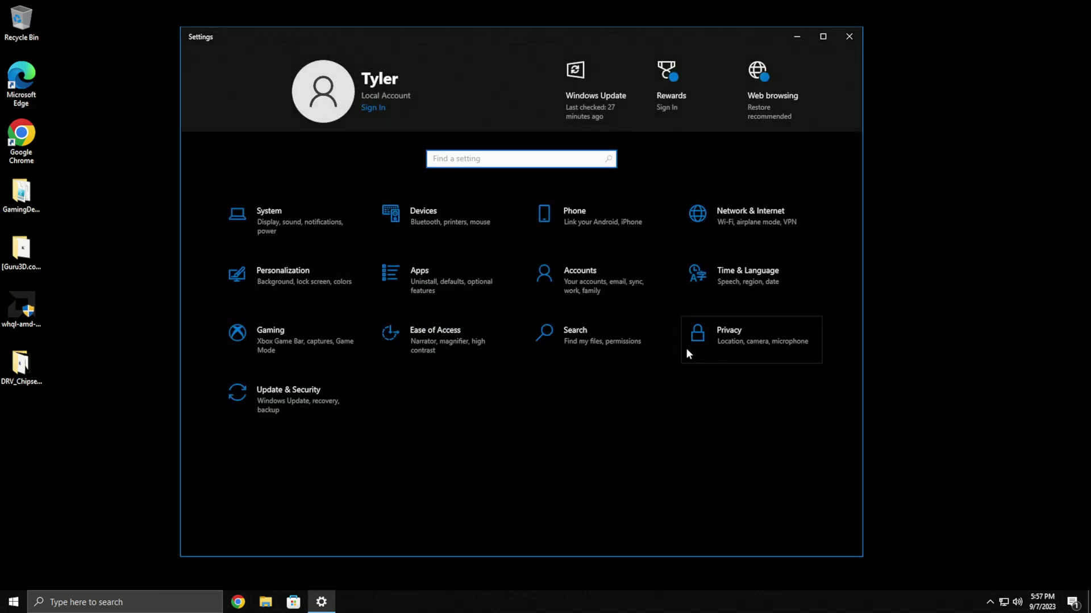
left_click(719, 346)
left_click(289, 364)
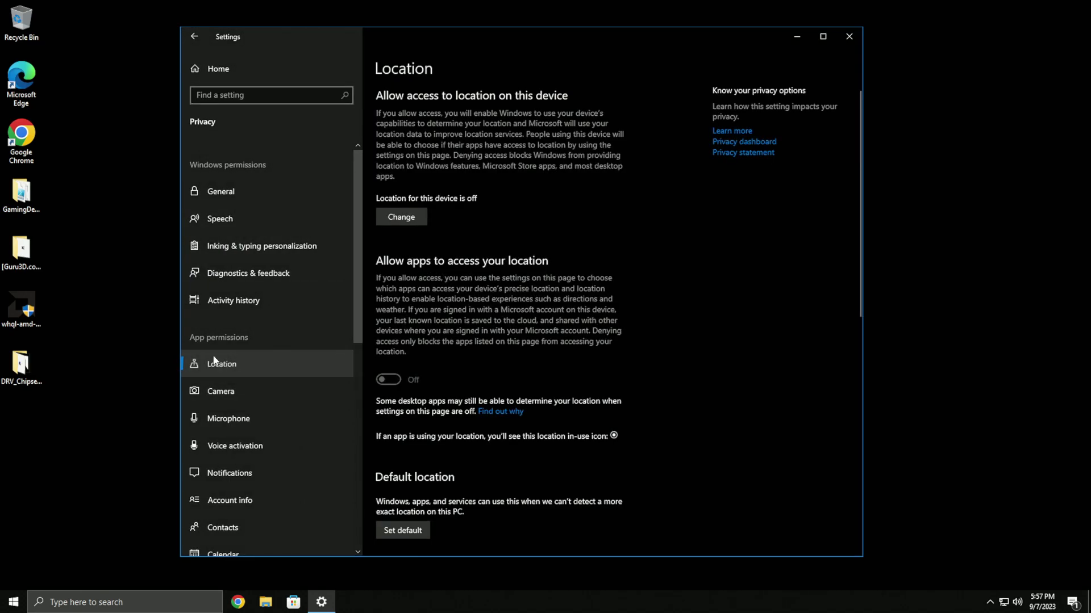
left_click(280, 383)
scroll(245, 419, "down", 6)
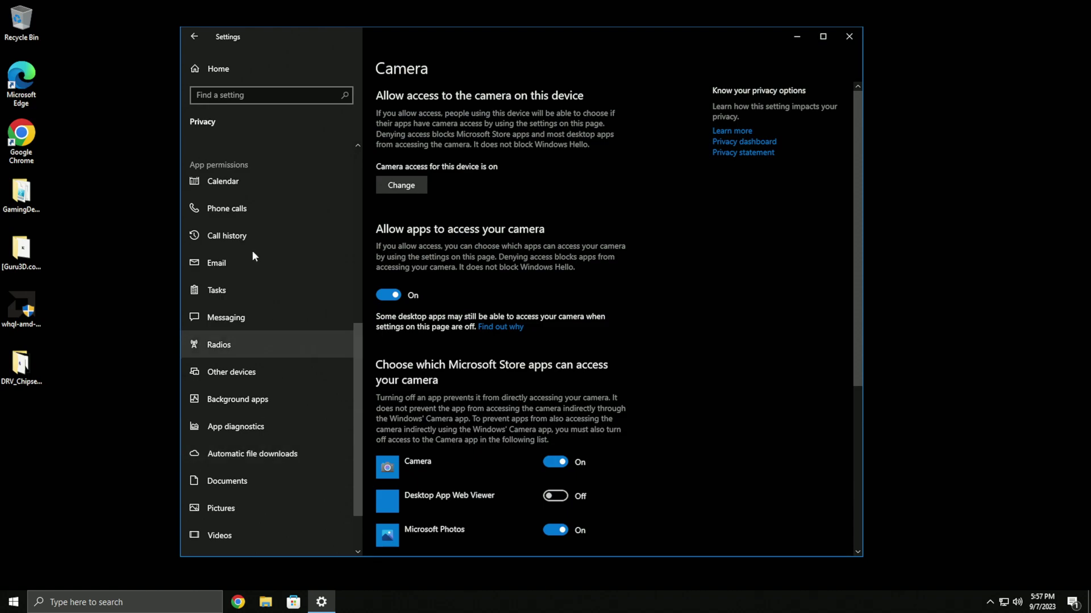
left_click(301, 453)
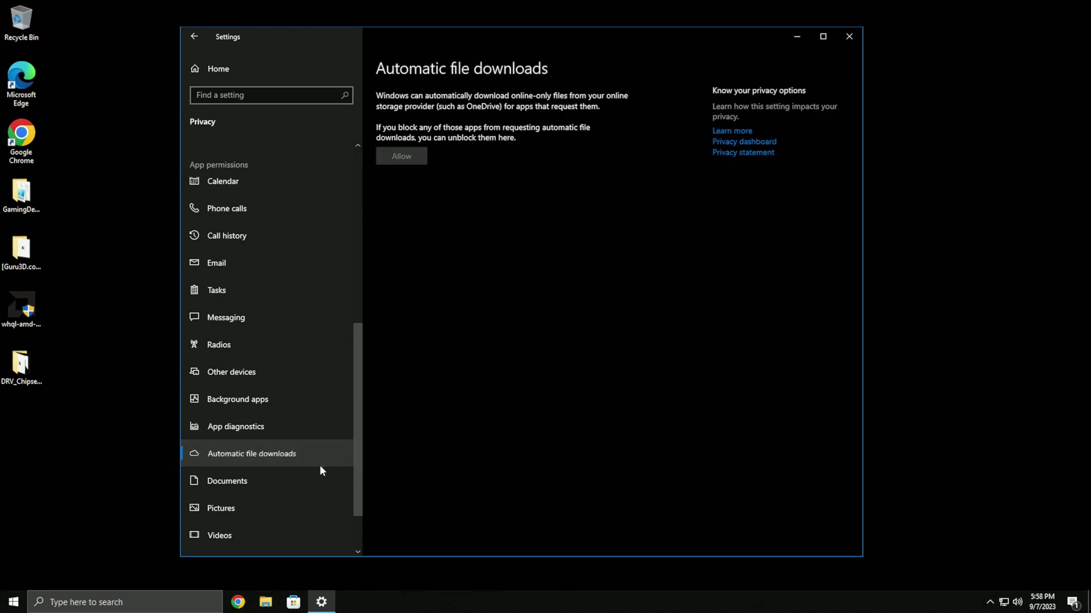
left_click(194, 36)
Step: Check for Windows updates under Update & Security and close Settings
left_click(293, 414)
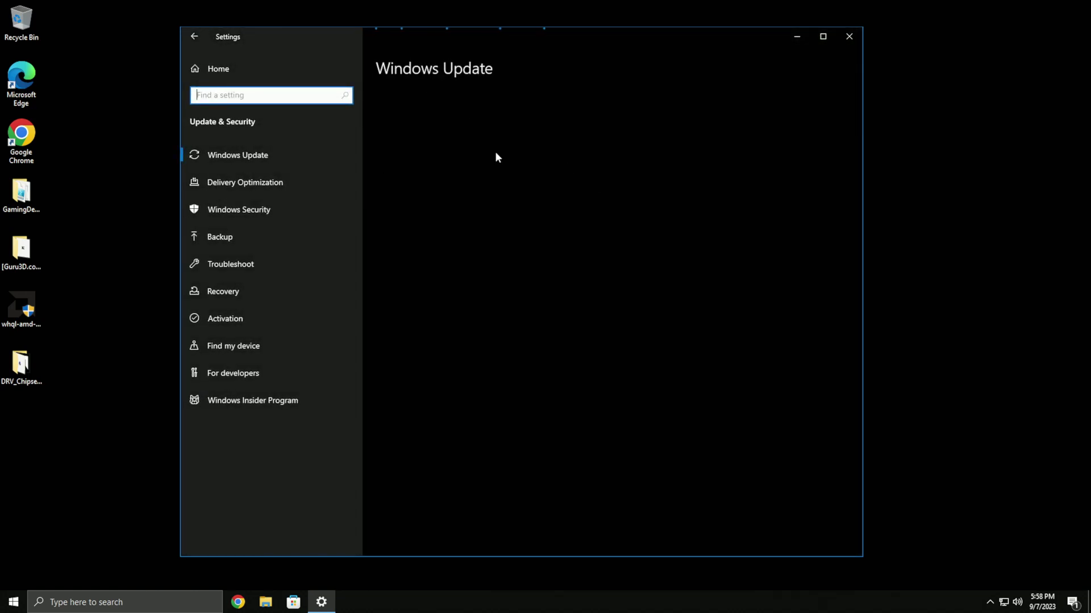
left_click(420, 172)
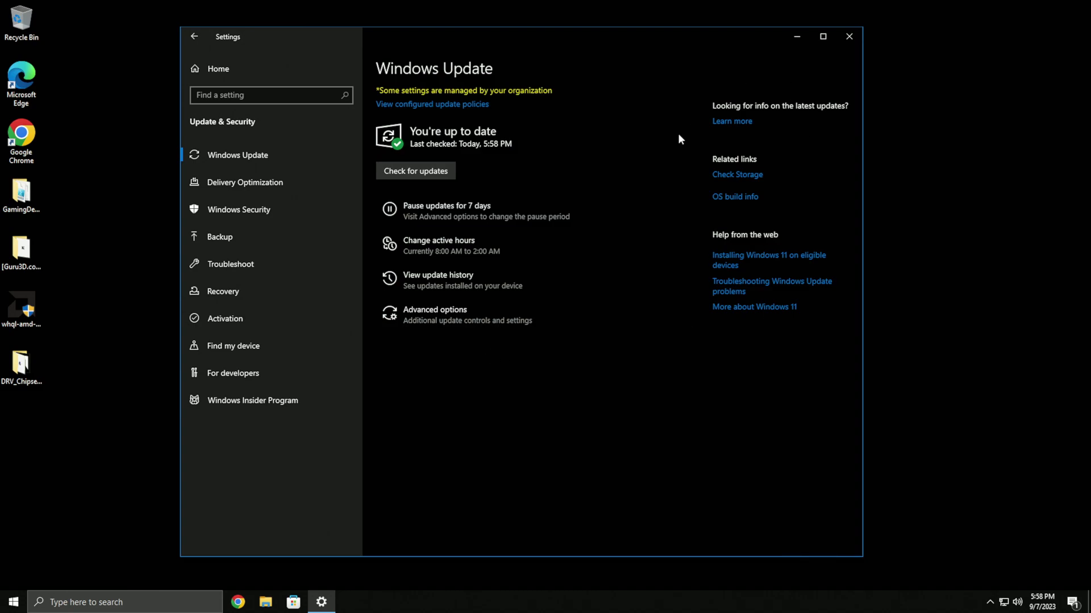
left_click(849, 36)
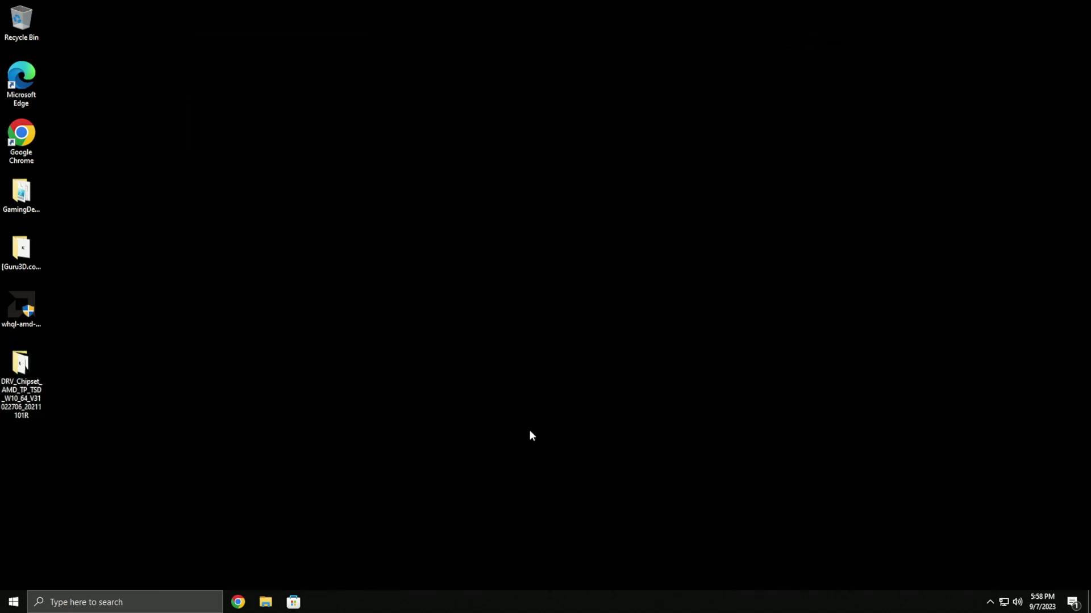
Step: Open System Configuration through a Windows search and set the boot timeout to 3 seconds
left_click(108, 603)
type("system config")
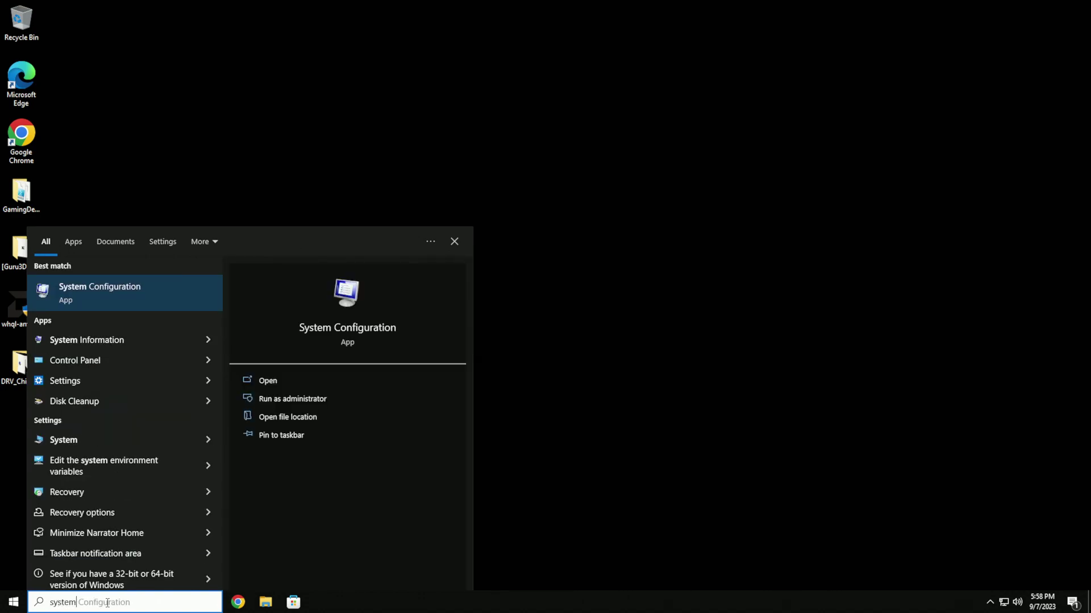
left_click(74, 358)
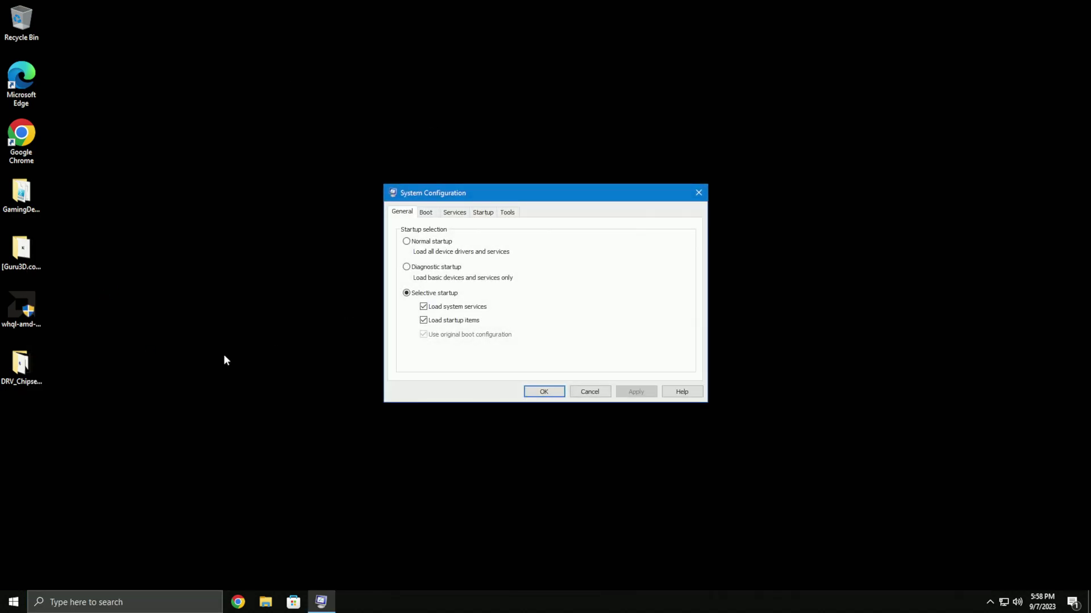
left_click(427, 213)
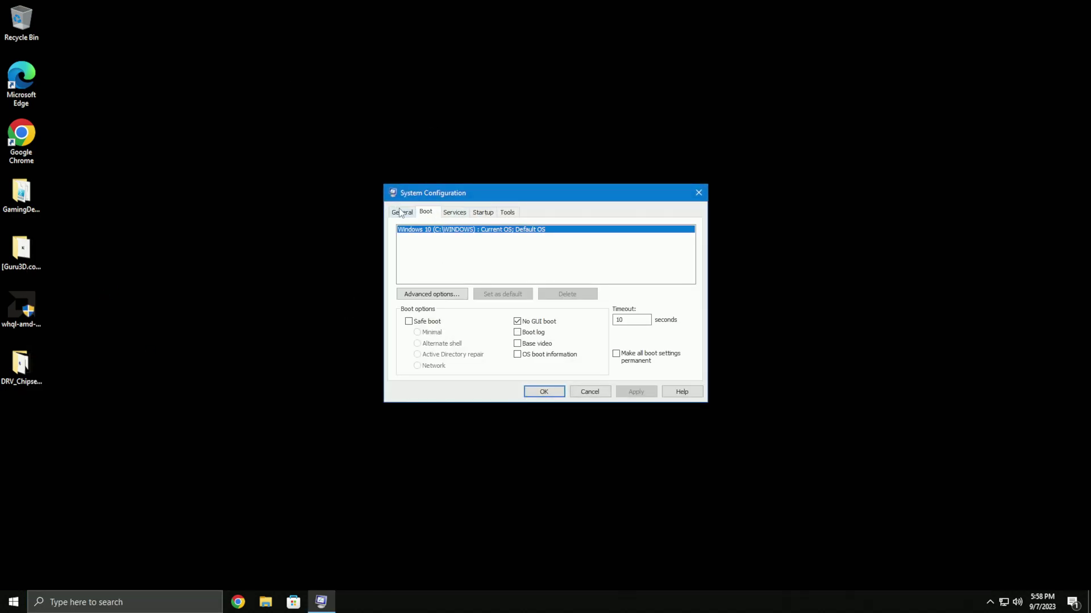
left_click(401, 212)
left_click(430, 212)
left_click(620, 318)
key("BackSpace")
key("BackSpace")
Step: Enable the number of processors setting in the advanced boot options and set it to 16
left_click(432, 293)
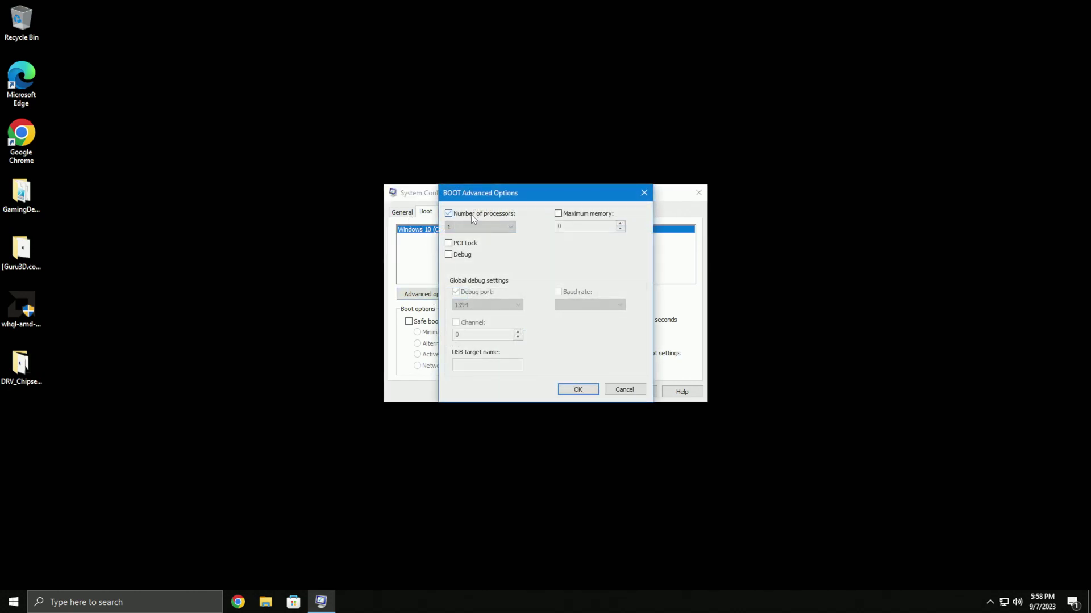
left_click(480, 227)
left_click(480, 341)
left_click(482, 227)
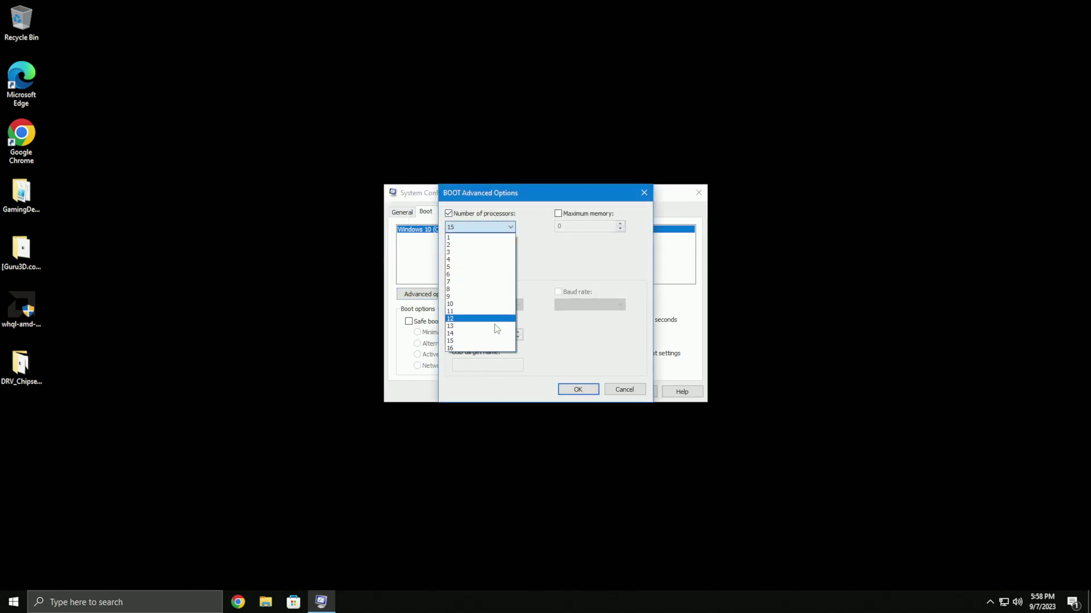
left_click(493, 349)
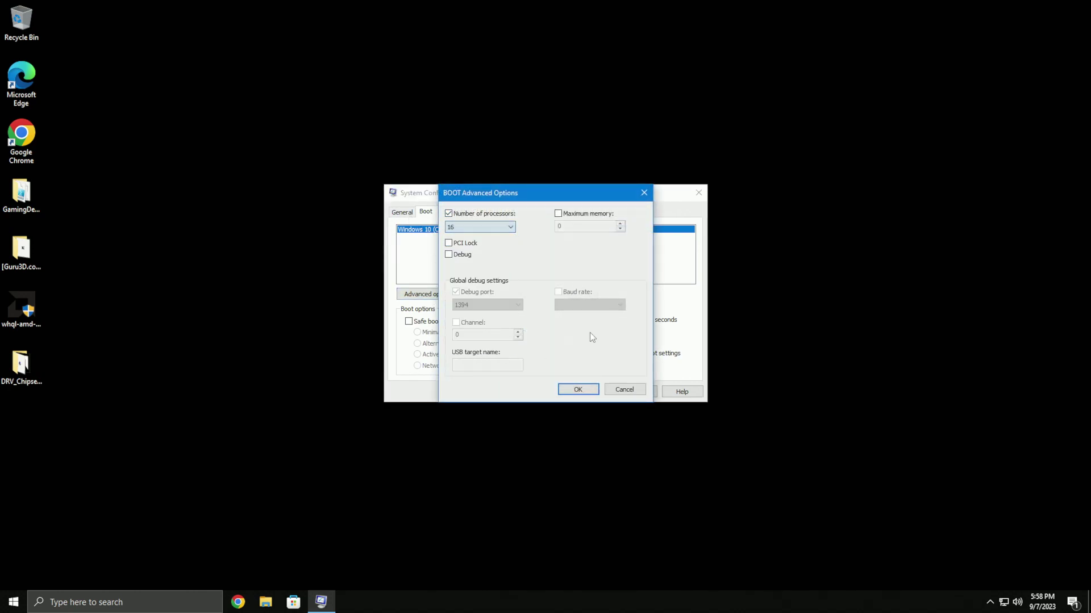
left_click(576, 391)
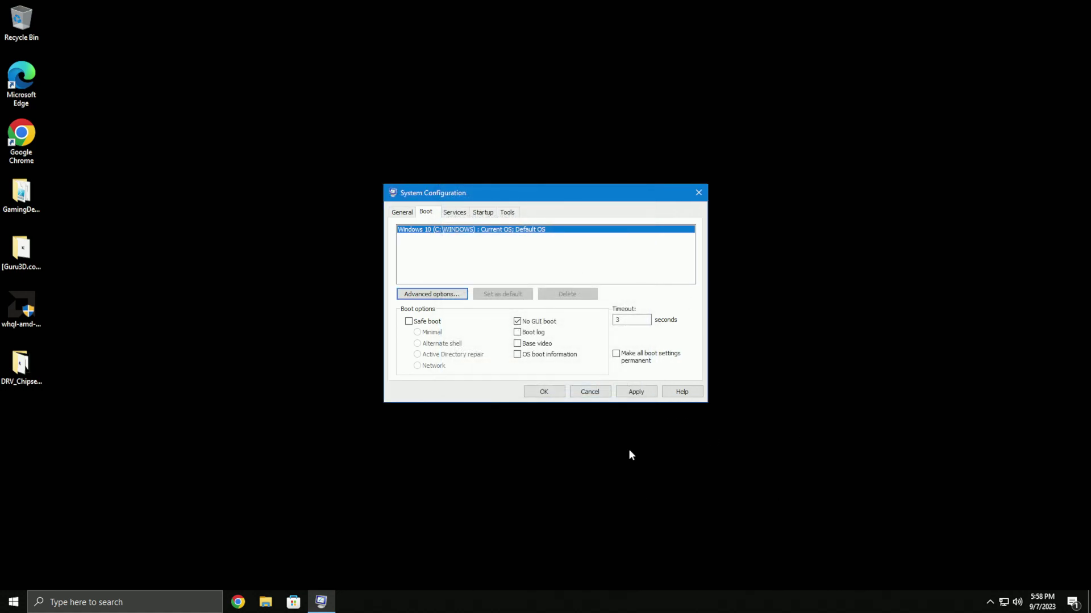
Step: Recheck the boot timeout and advanced boot options, confirm the System Configuration changes, and exit without restarting
left_click(634, 321)
left_click(443, 296)
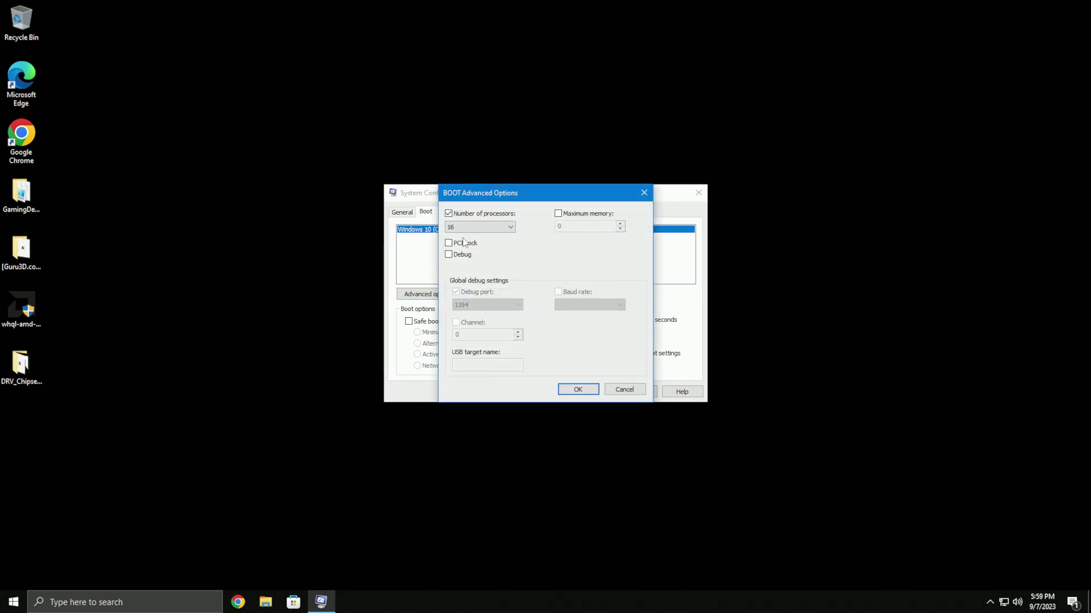
left_click(588, 391)
left_click(544, 392)
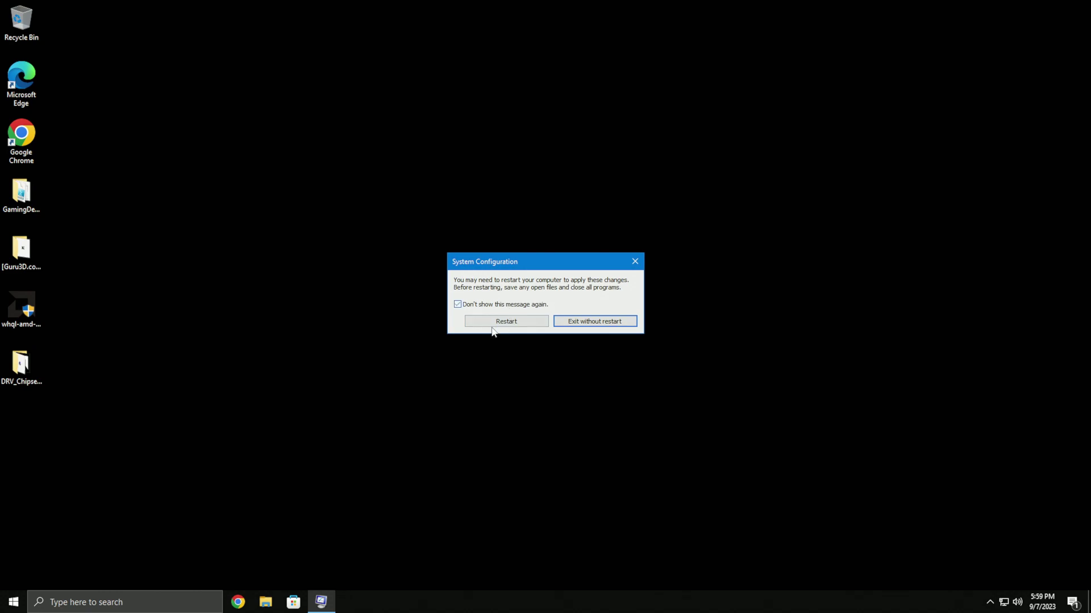
left_click(594, 322)
Step: Open the advanced system performance settings and apply best-performance visual effects, with only thumbnails instead of icons and smooth edges of screen fonts enabled
left_click(119, 603)
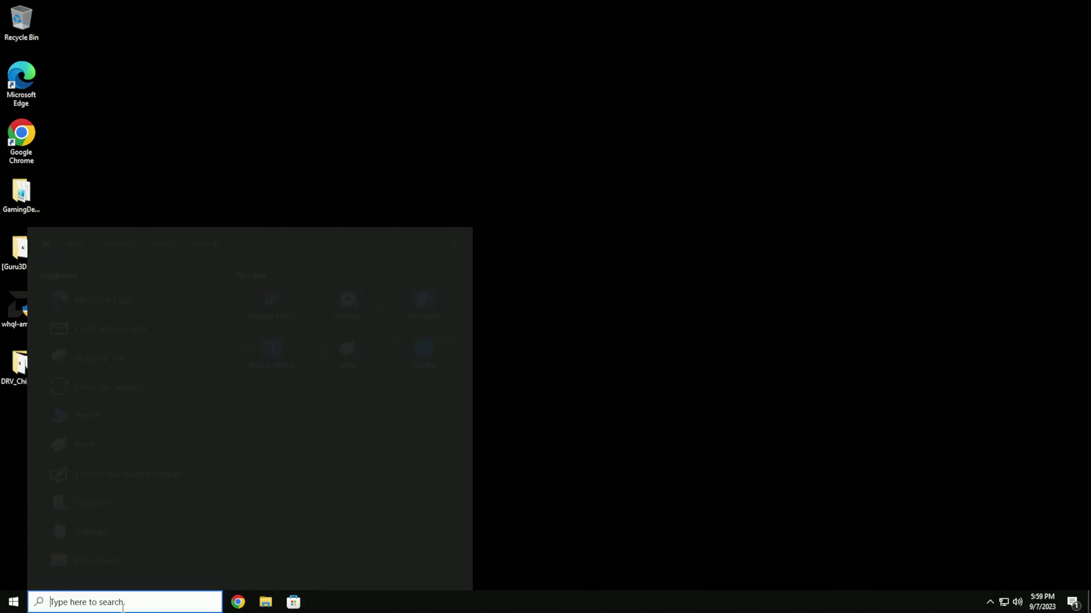
type("ADVANCED S")
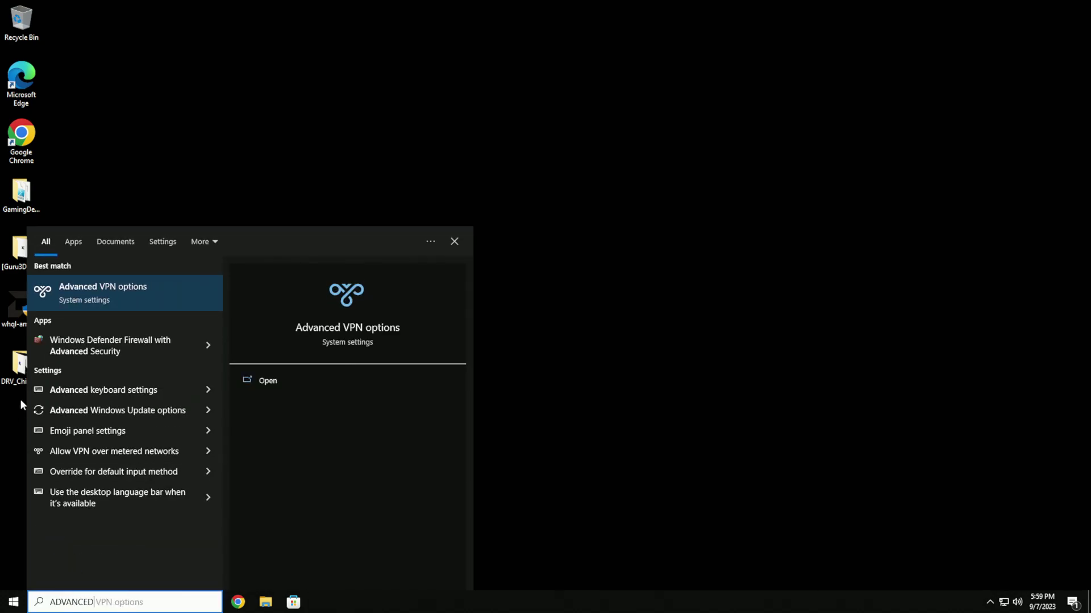
left_click(134, 312)
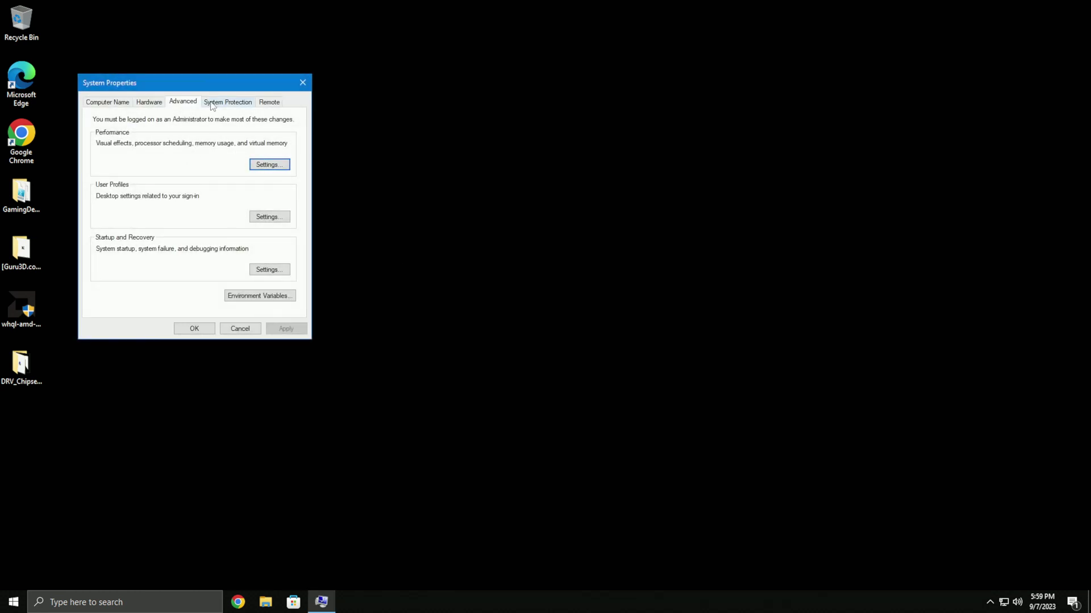
left_click_drag(213, 94, 545, 118)
left_click(643, 268)
left_click(488, 318)
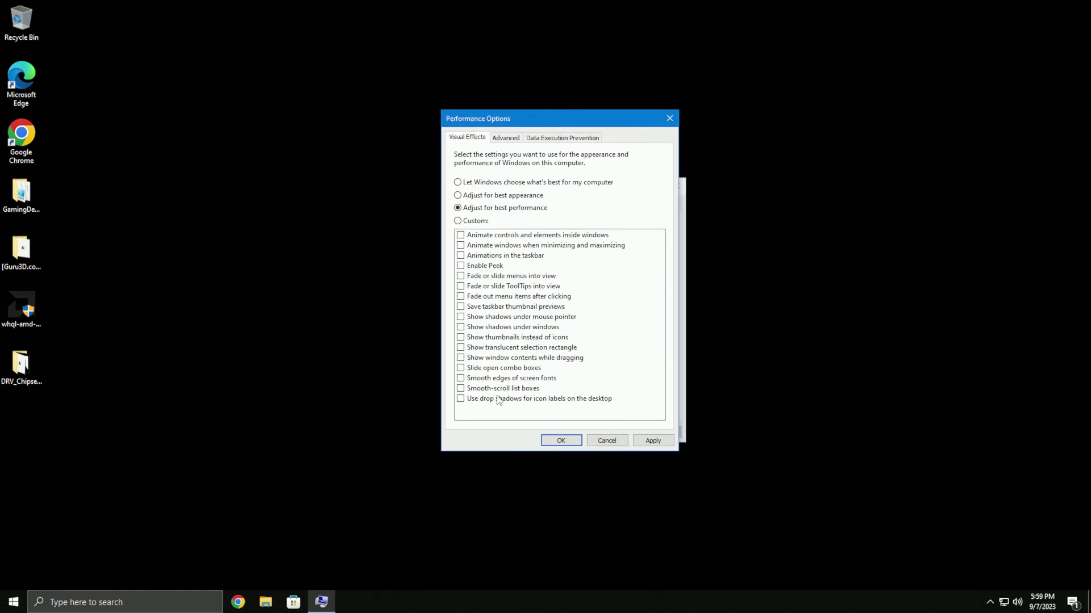
left_click(466, 379)
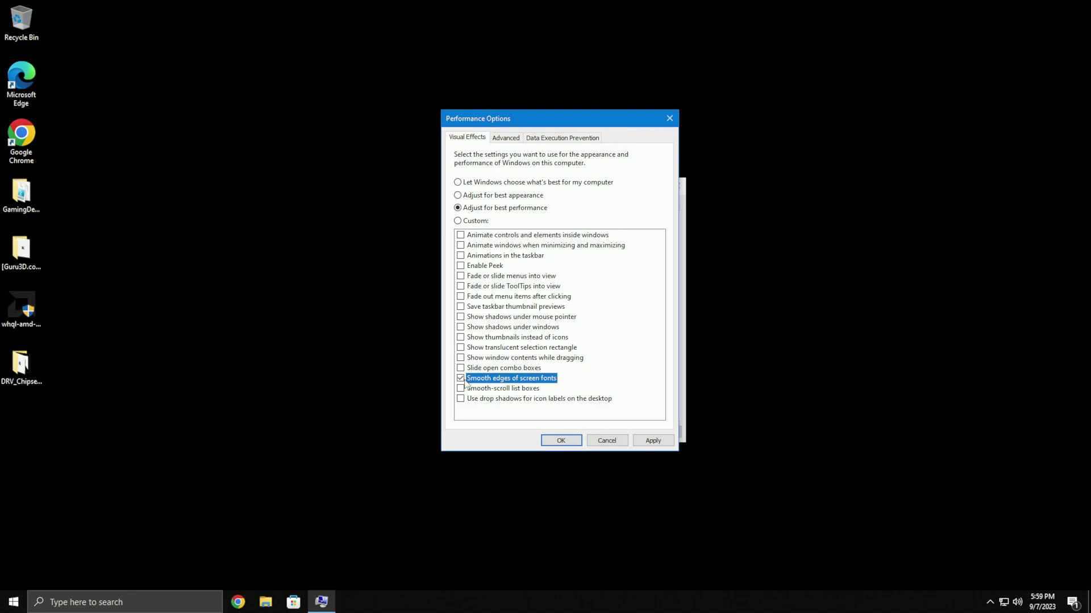
left_click(480, 338)
left_click(652, 441)
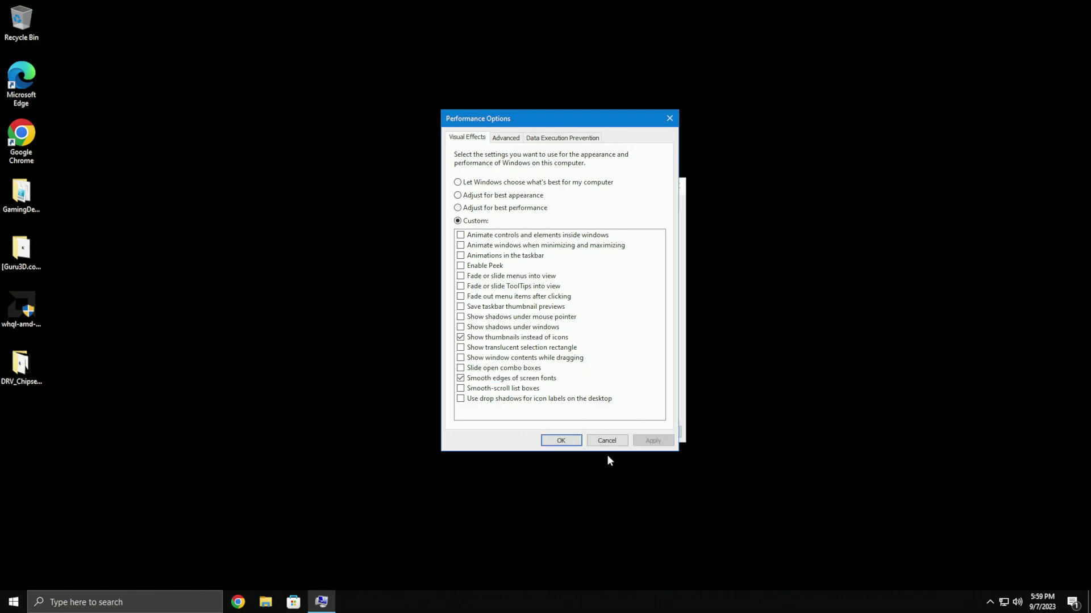
Step: Turn off automatic paging file management, set a system managed size for drive C:, and close Performance Options
left_click(510, 140)
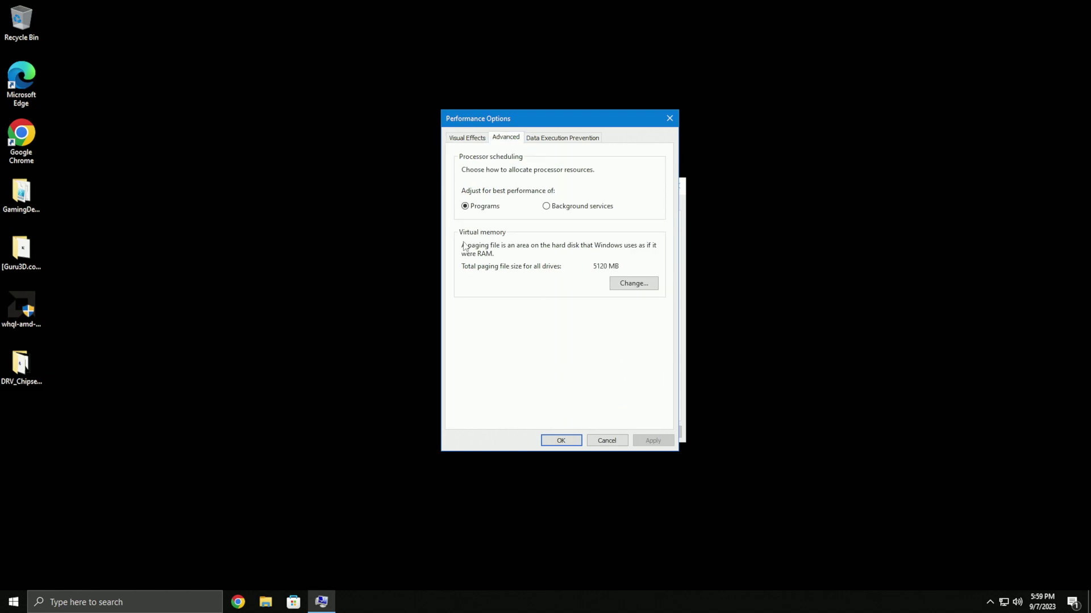
left_click(635, 286)
left_click(492, 170)
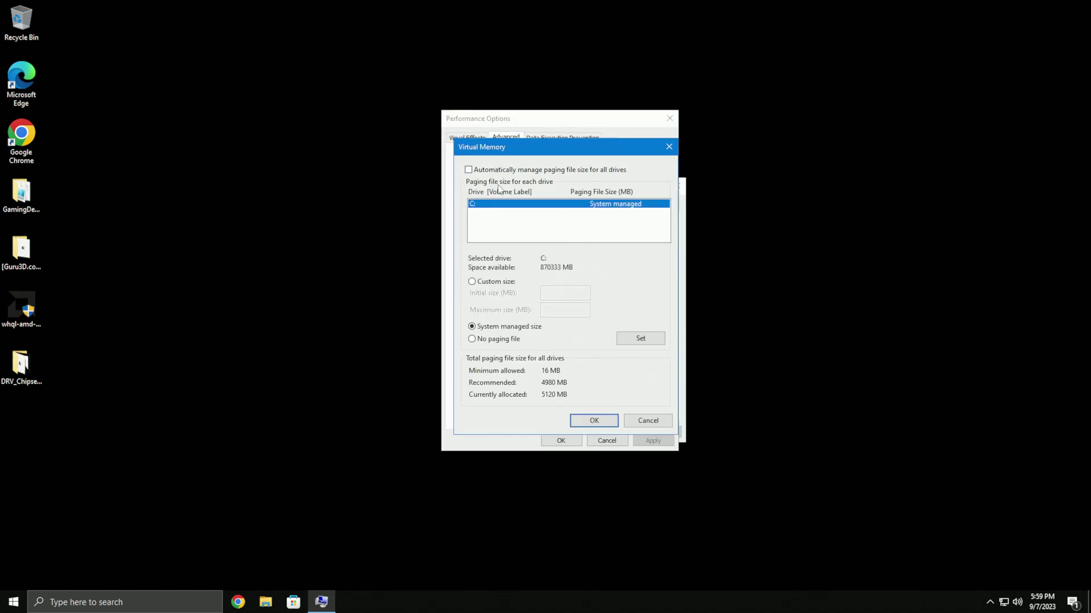
left_click(640, 338)
left_click(590, 420)
key("Return")
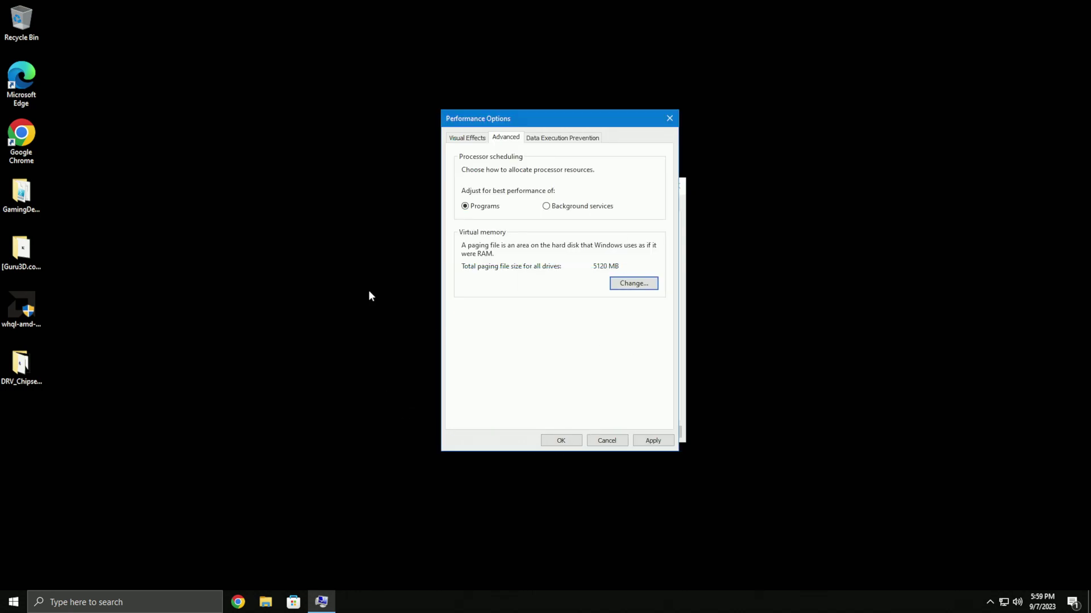
left_click(669, 118)
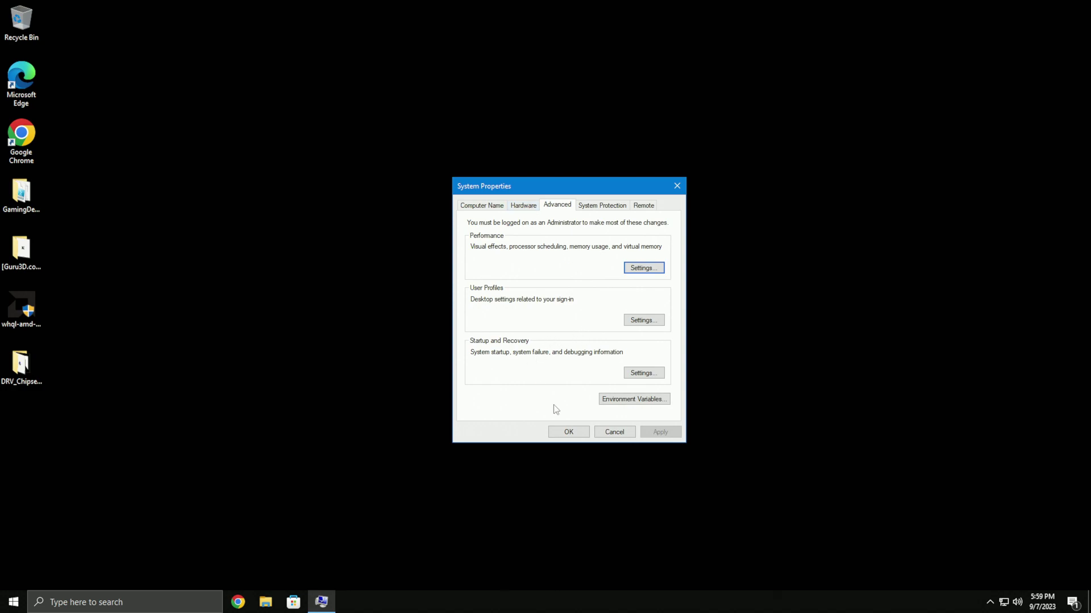
Step: Review the Startup and Recovery settings, leave them as they are, and close System Properties
left_click(645, 373)
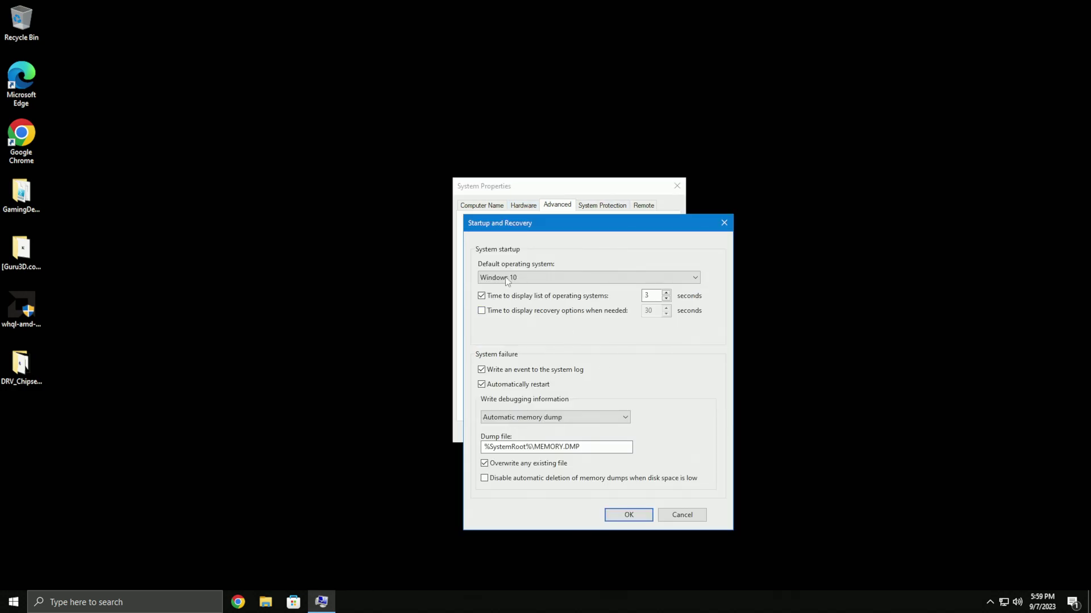
left_click(724, 222)
left_click(676, 186)
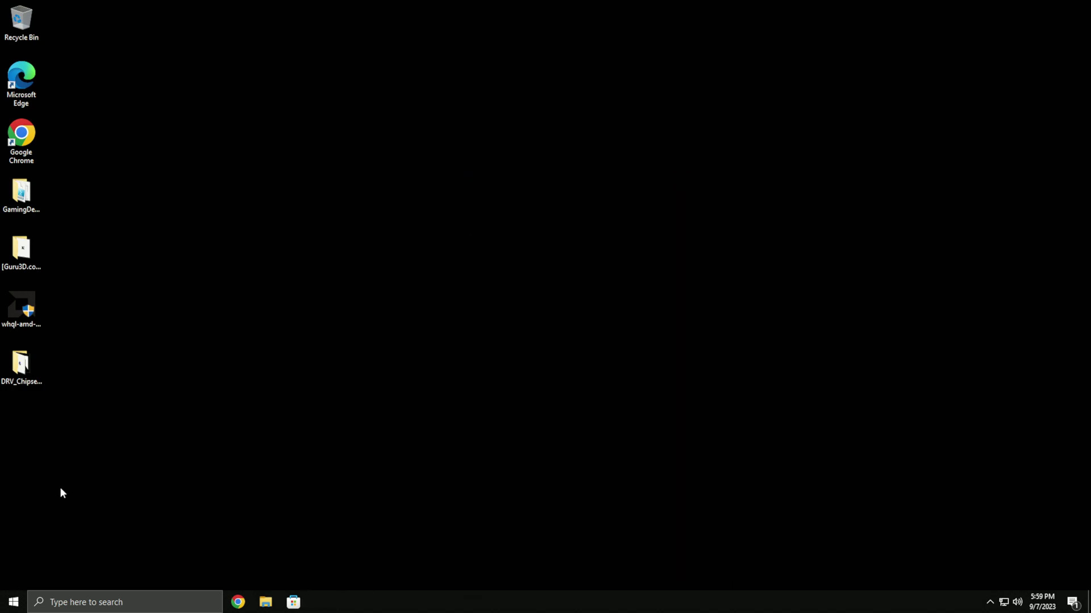
Step: Search Windows for "services", open the Services console, and enlarge its window and the Startup Type column
left_click(14, 602)
mouse_move(5, 560)
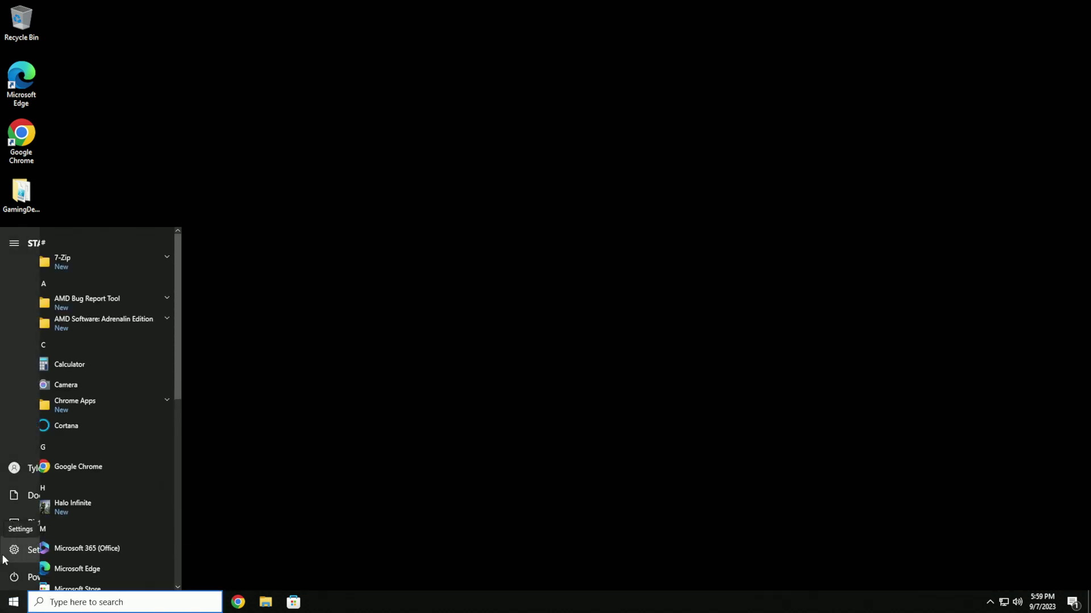
left_click(139, 603)
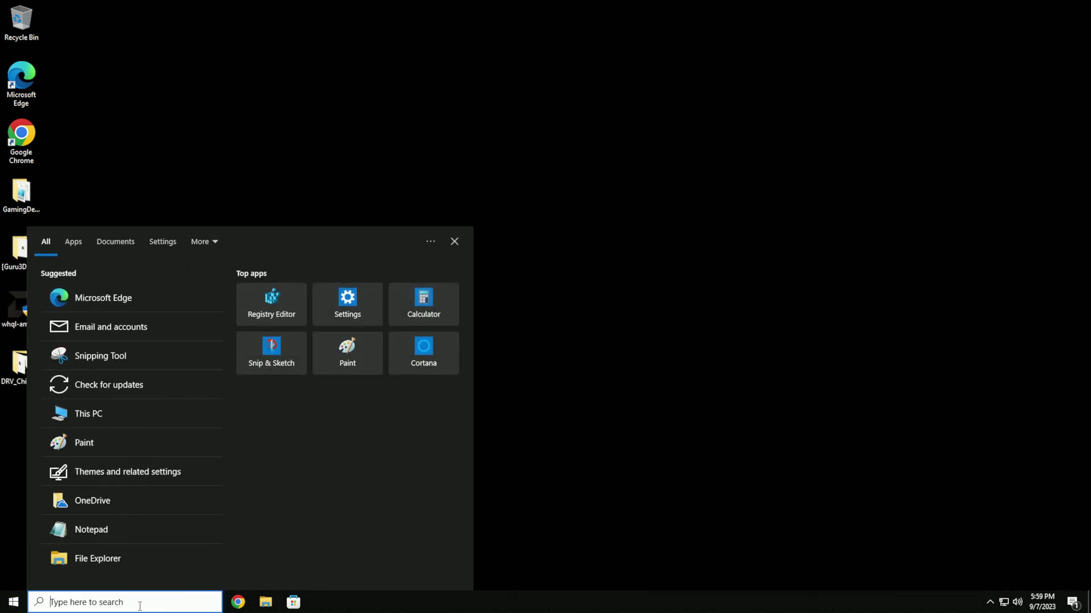
type("services")
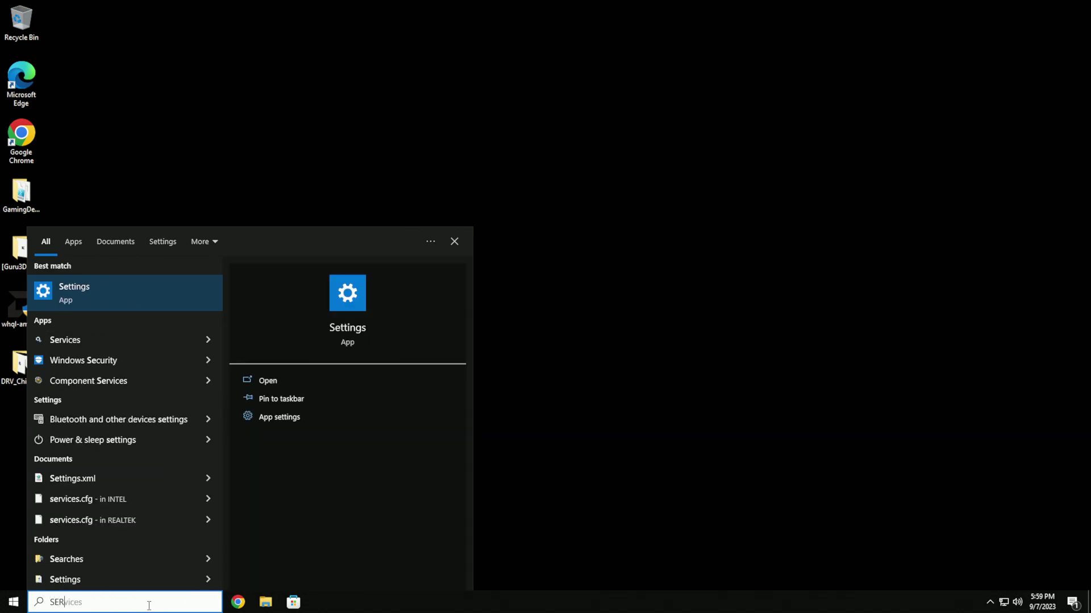
left_click(129, 297)
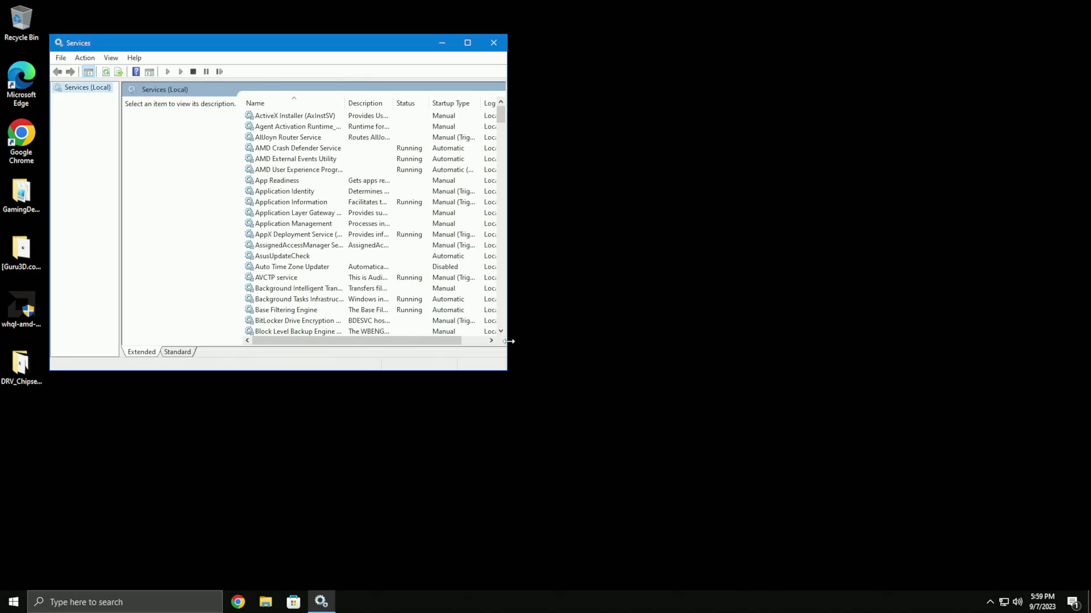
left_click_drag(506, 374, 932, 563)
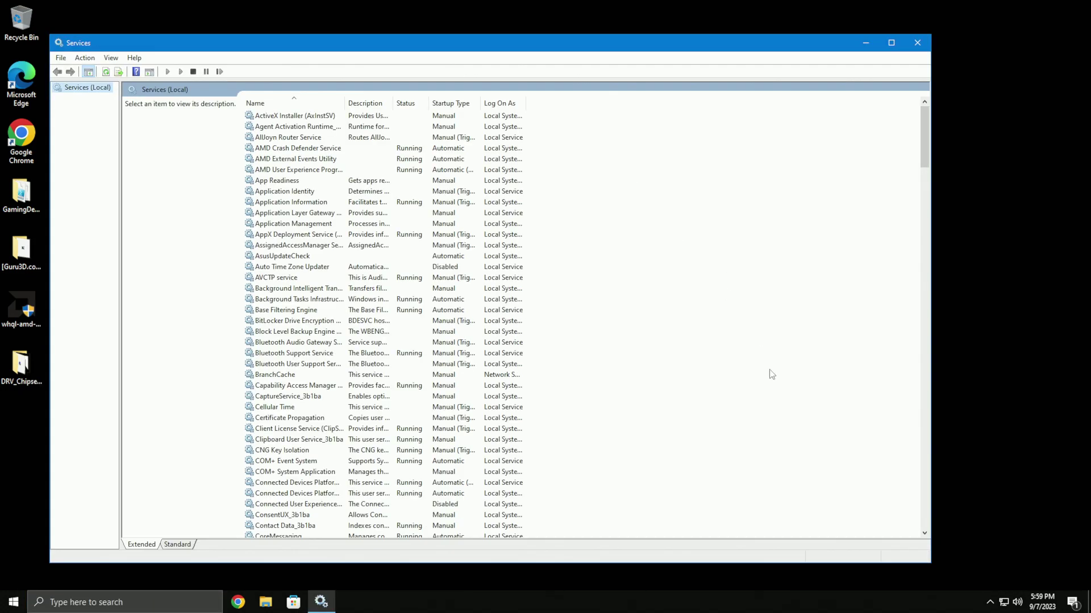
left_click_drag(481, 105, 706, 104)
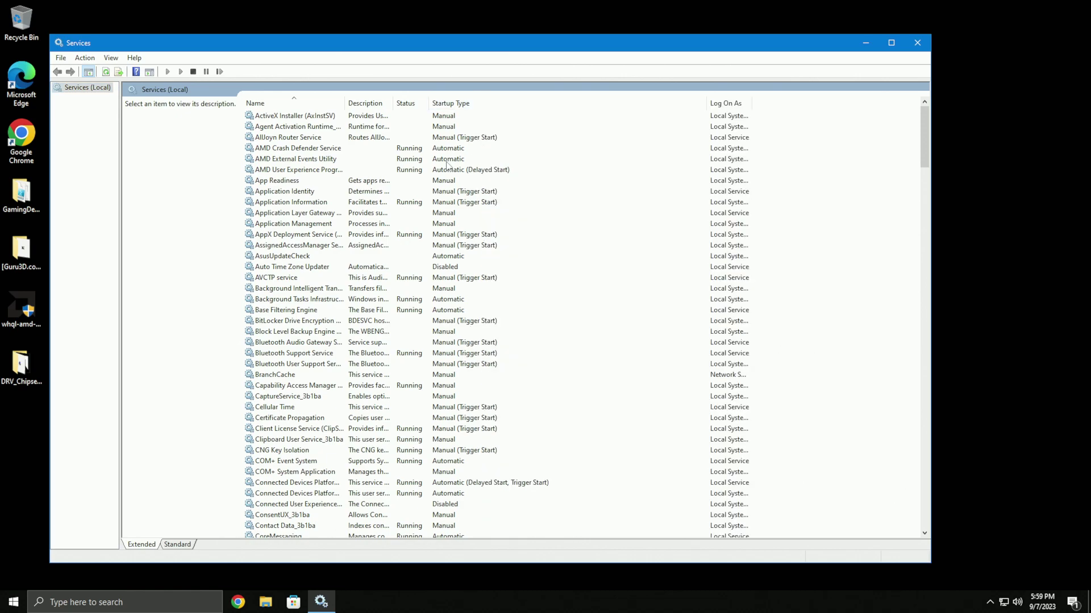
Step: Widen the Status and Description columns of the services list, keeping it sorted by name
left_click(414, 104)
left_click(426, 105)
left_click(306, 115)
left_click(301, 104)
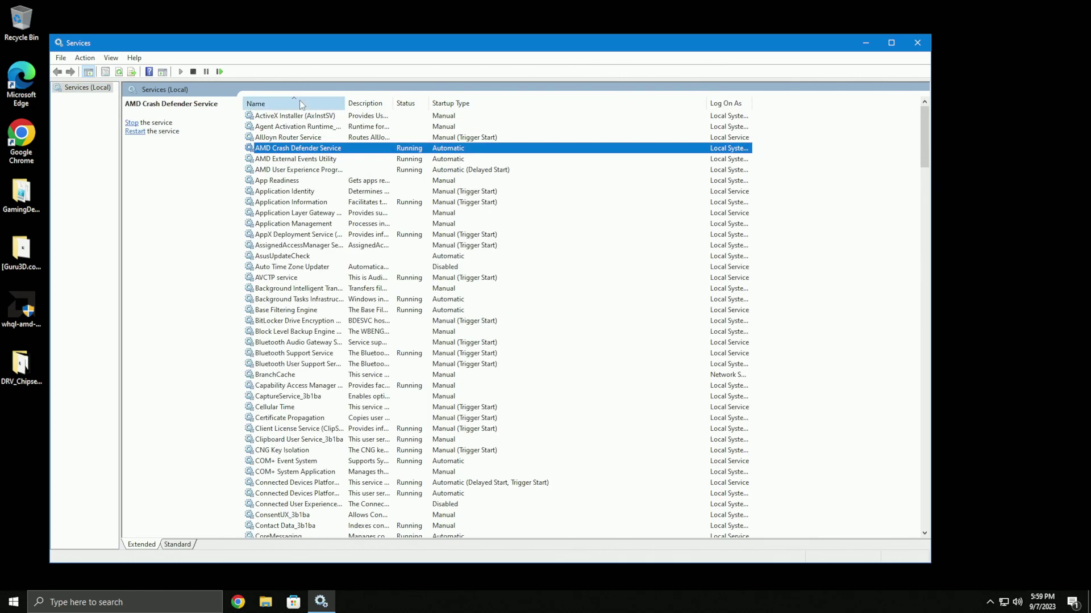
left_click(301, 104)
left_click(301, 104)
left_click_drag(428, 104, 478, 104)
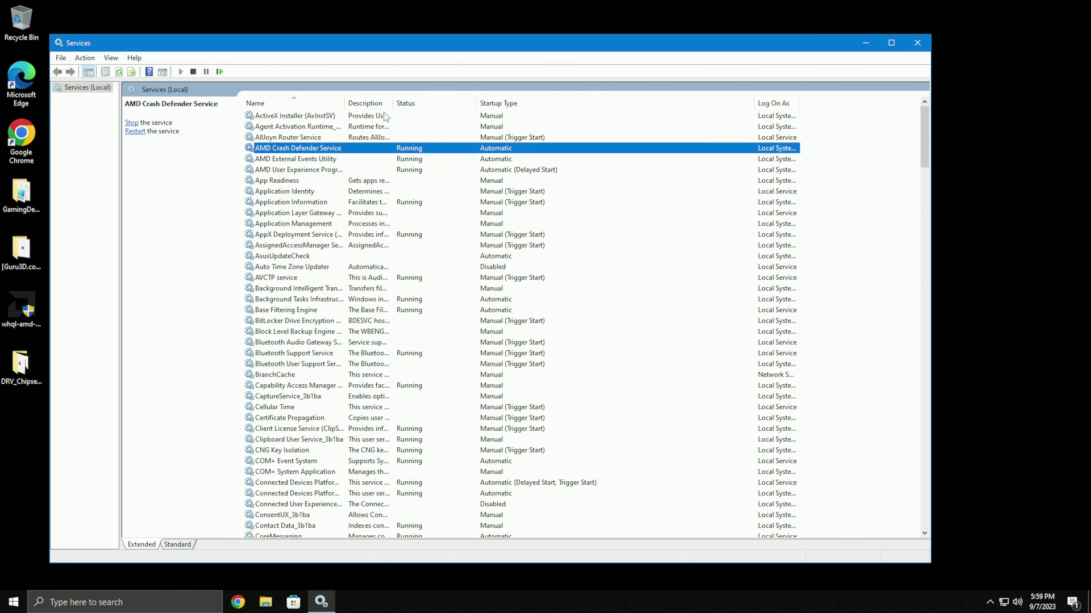
left_click_drag(395, 105, 469, 108)
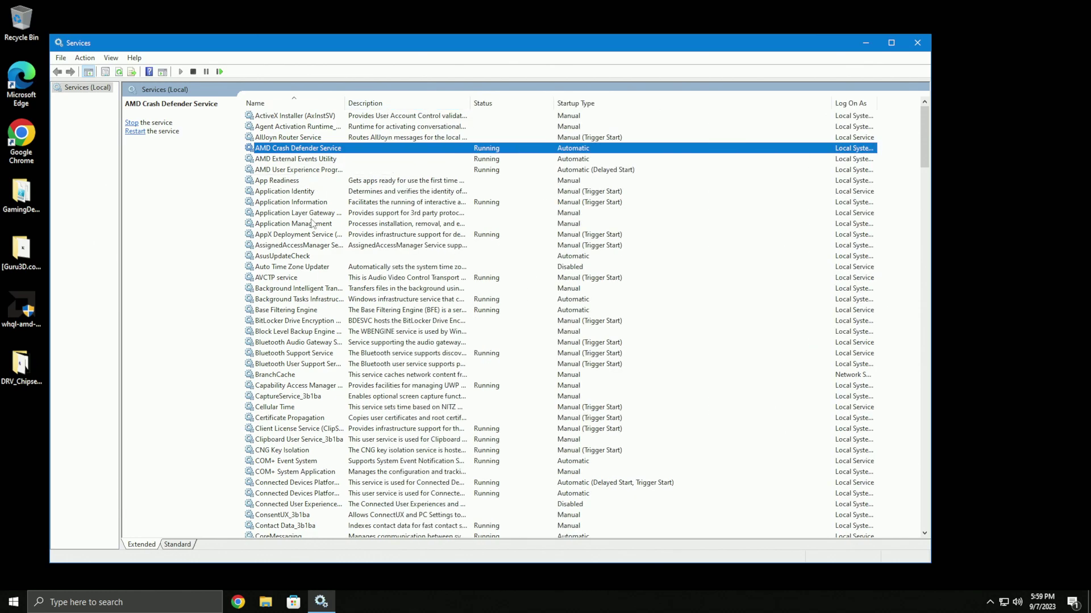
Step: Check the properties of the Connected User Experiences and Telemetry service and close them without changes
scroll(312, 223, "down", 1)
left_click(297, 202)
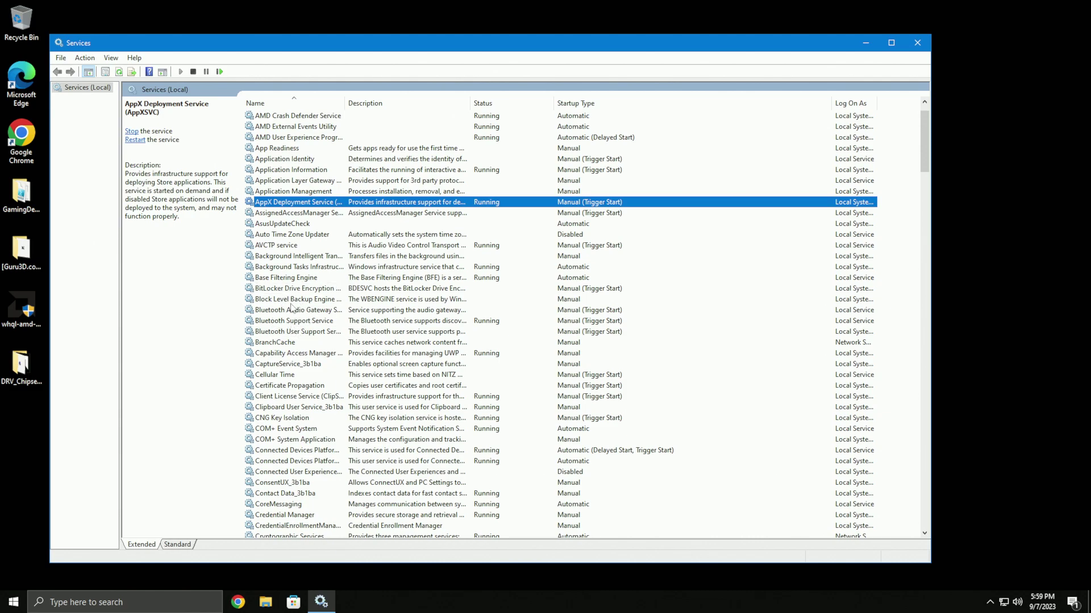
scroll(292, 308, "down", 2)
scroll(288, 257, "down", 1)
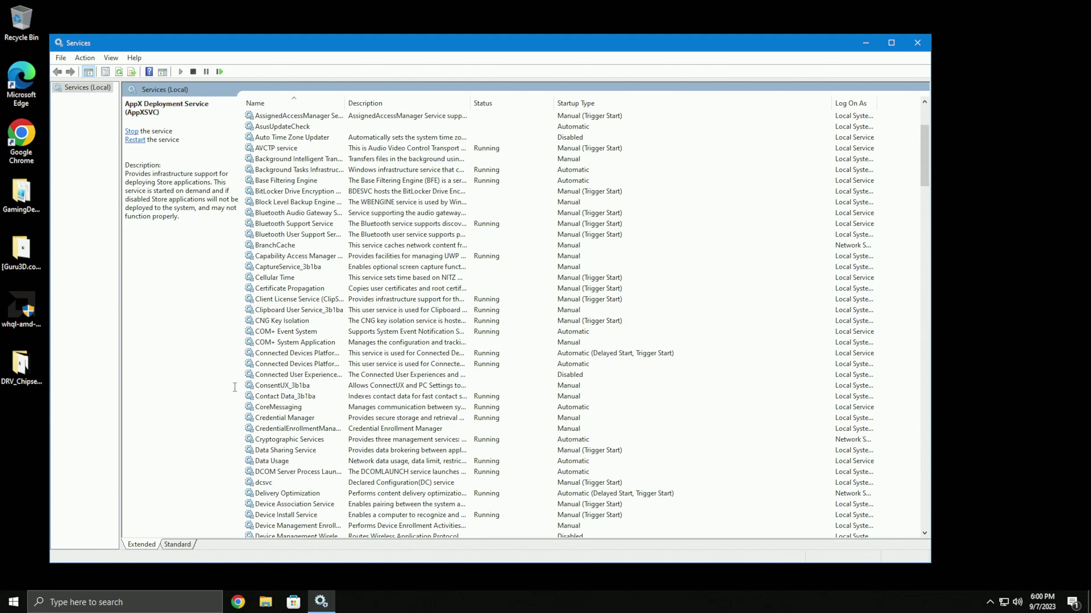
left_click(306, 378)
double_click(314, 377)
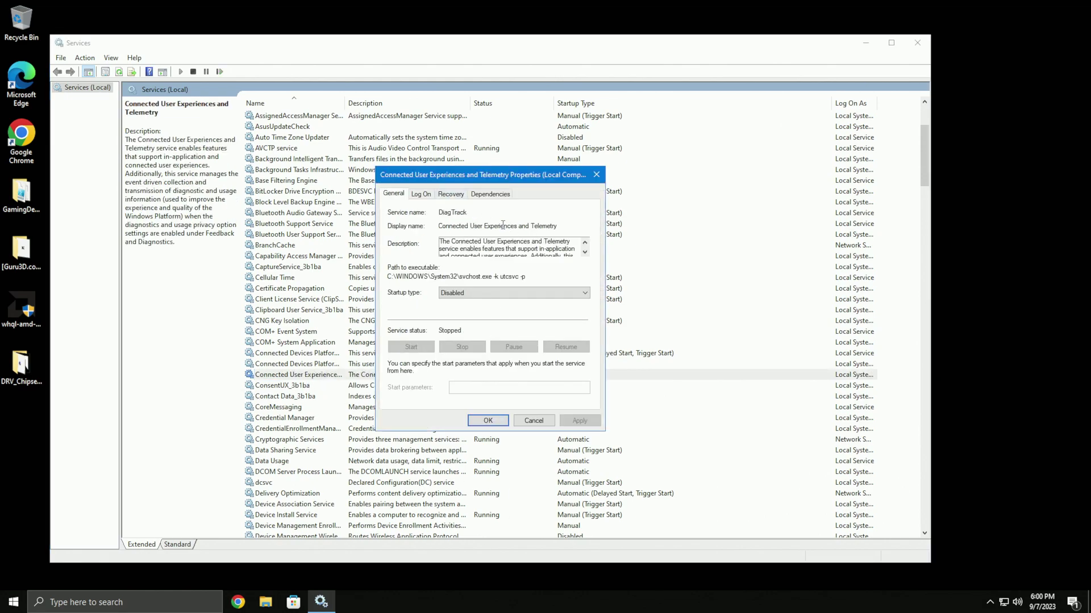
left_click(596, 175)
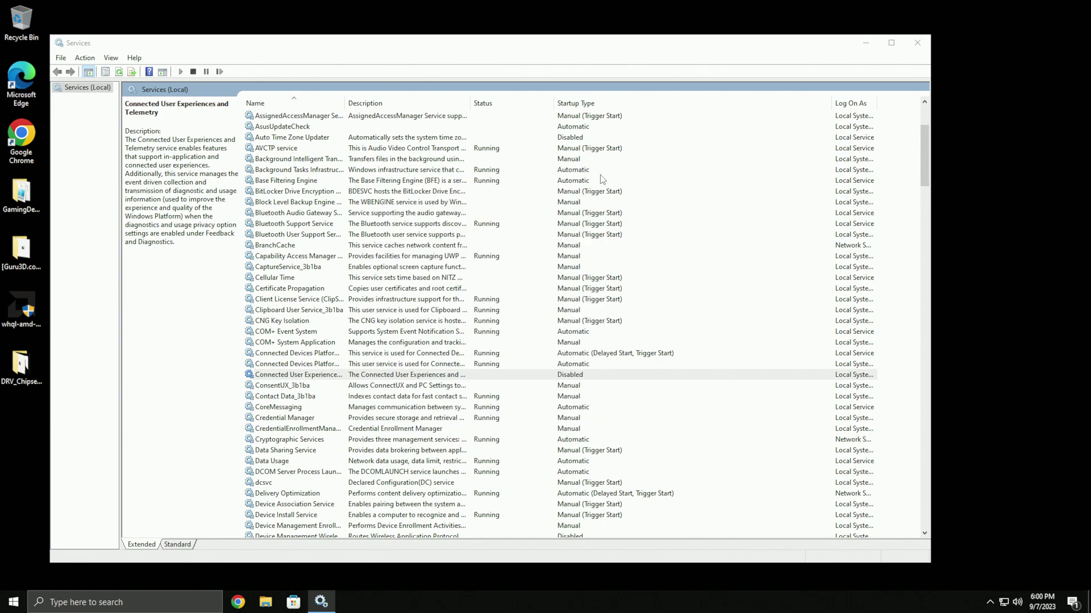
Step: Set the Diagnostic Policy Service startup type to Disabled, stop the service, and apply the change
scroll(345, 381, "down", 4)
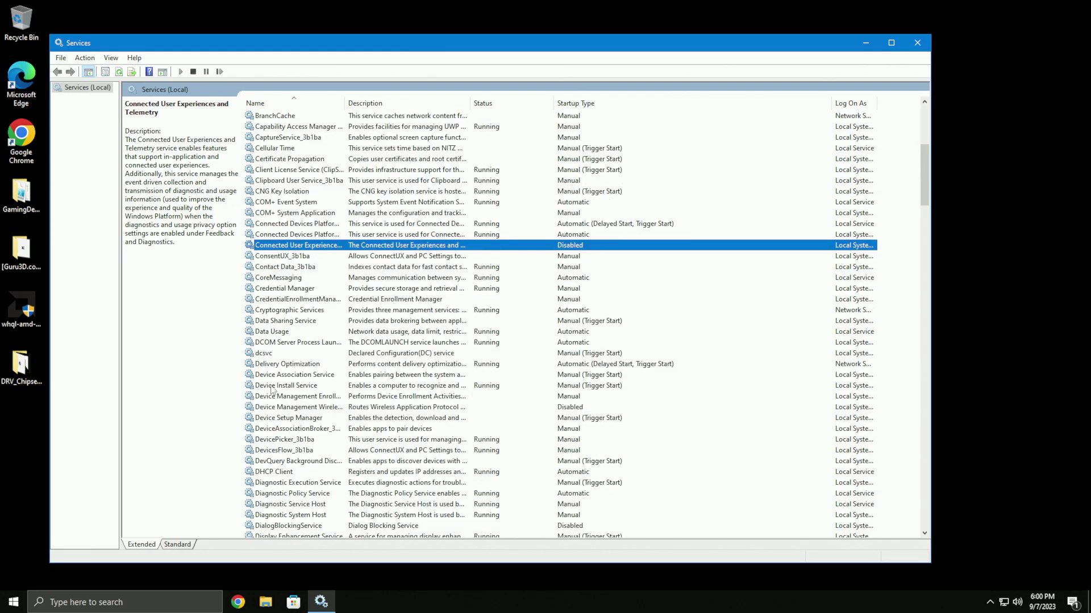
scroll(320, 350, "down", 3)
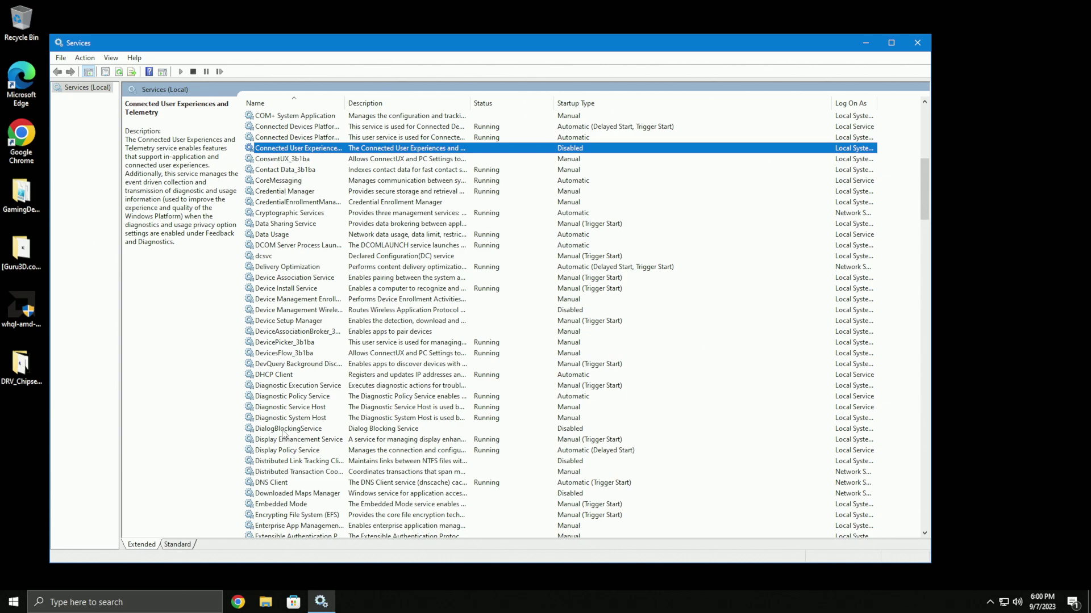
scroll(286, 392, "down", 3)
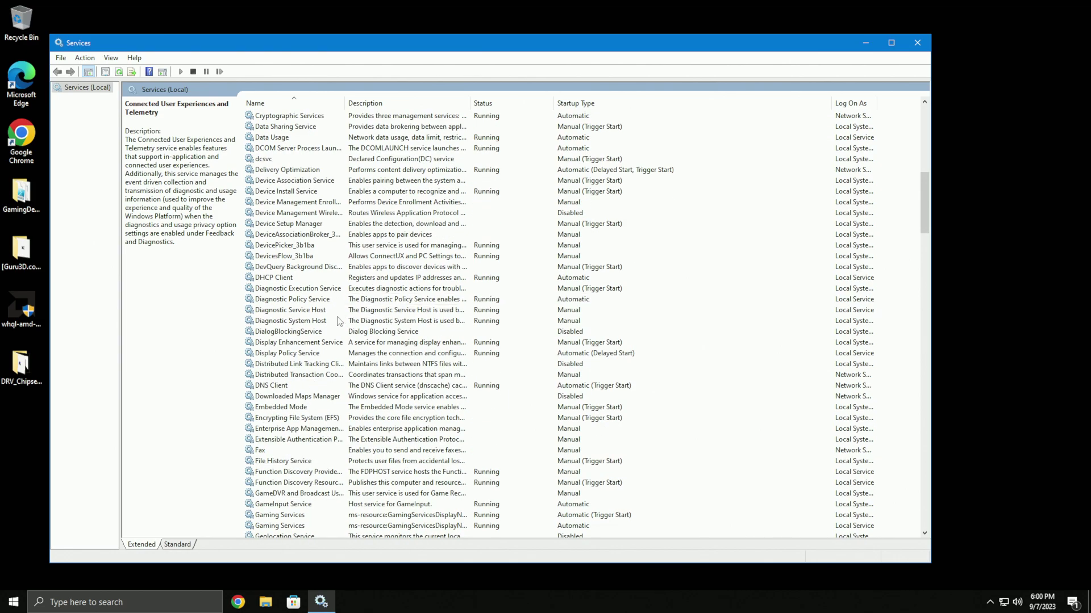
double_click(298, 301)
left_click(584, 252)
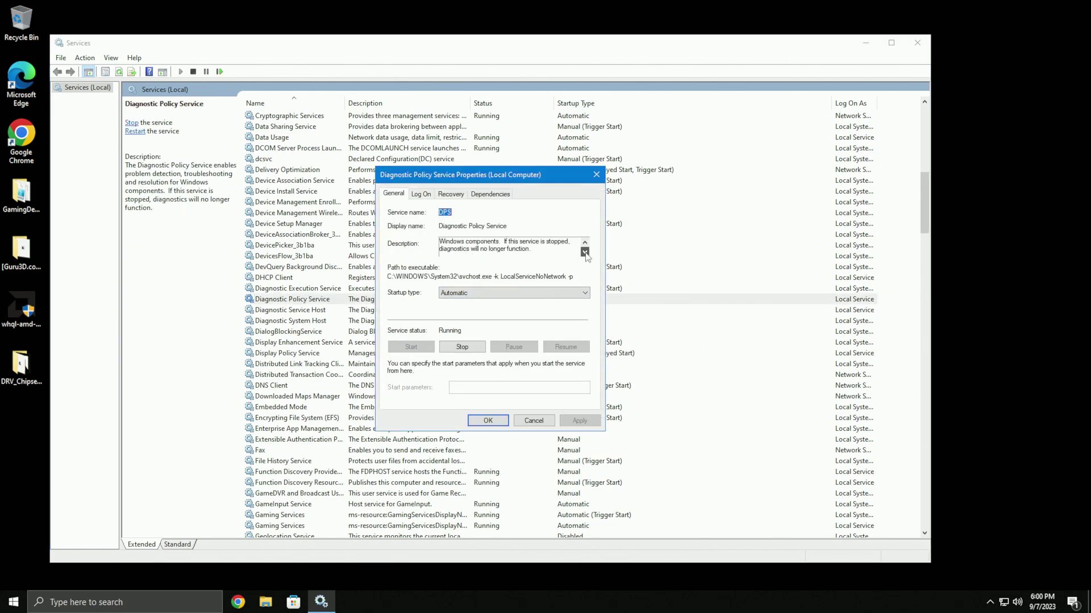
left_click(585, 242)
left_click(584, 242)
left_click(519, 292)
left_click(476, 333)
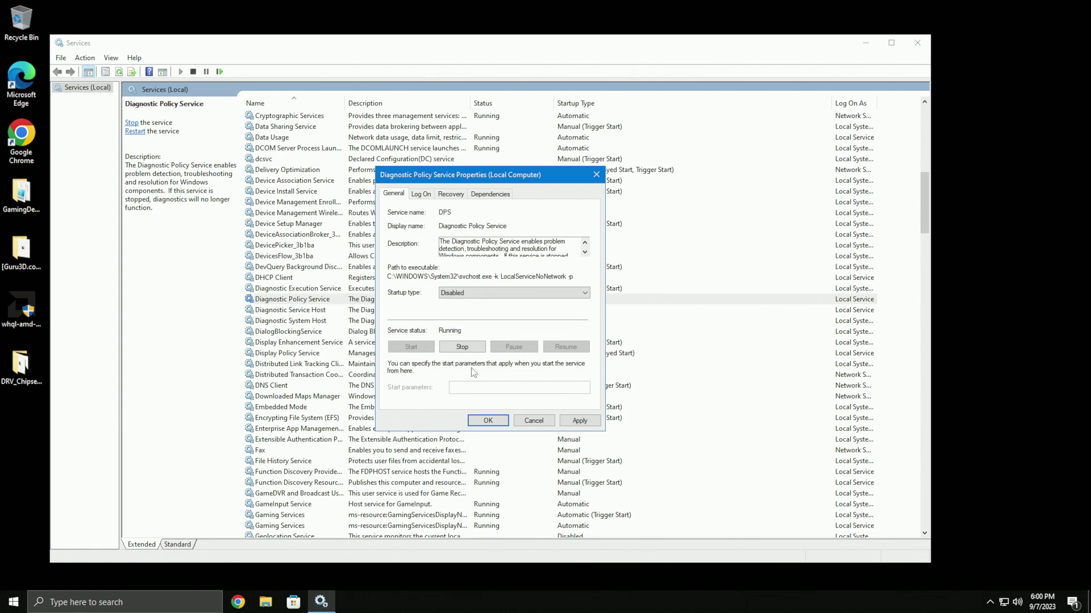
left_click(461, 347)
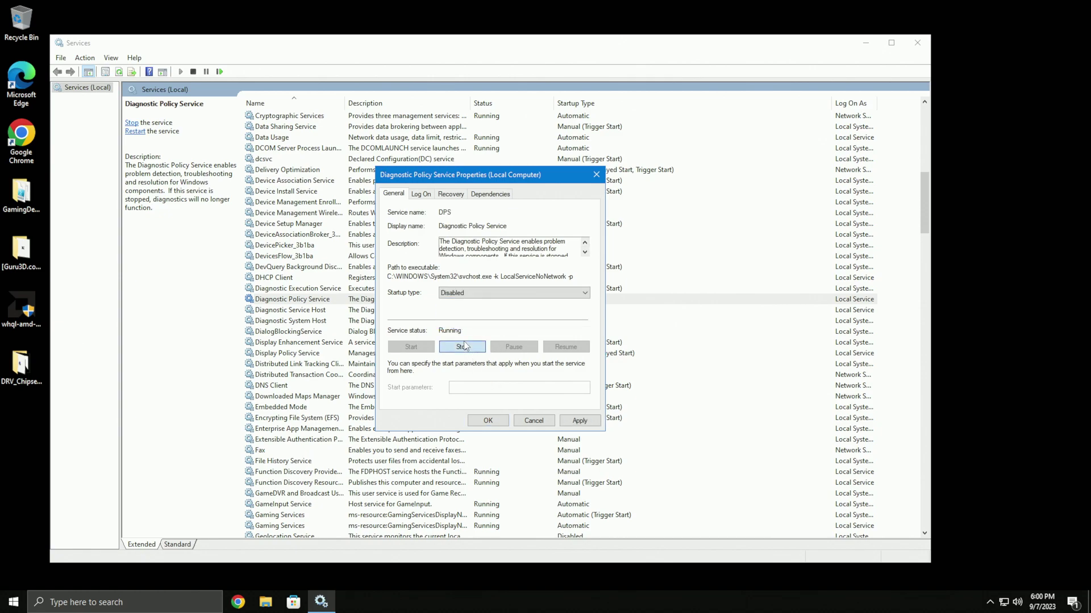
left_click(578, 422)
left_click(488, 420)
Step: Review the startup type choices of the Diagnostic Service Host and cancel its properties
left_click(511, 308)
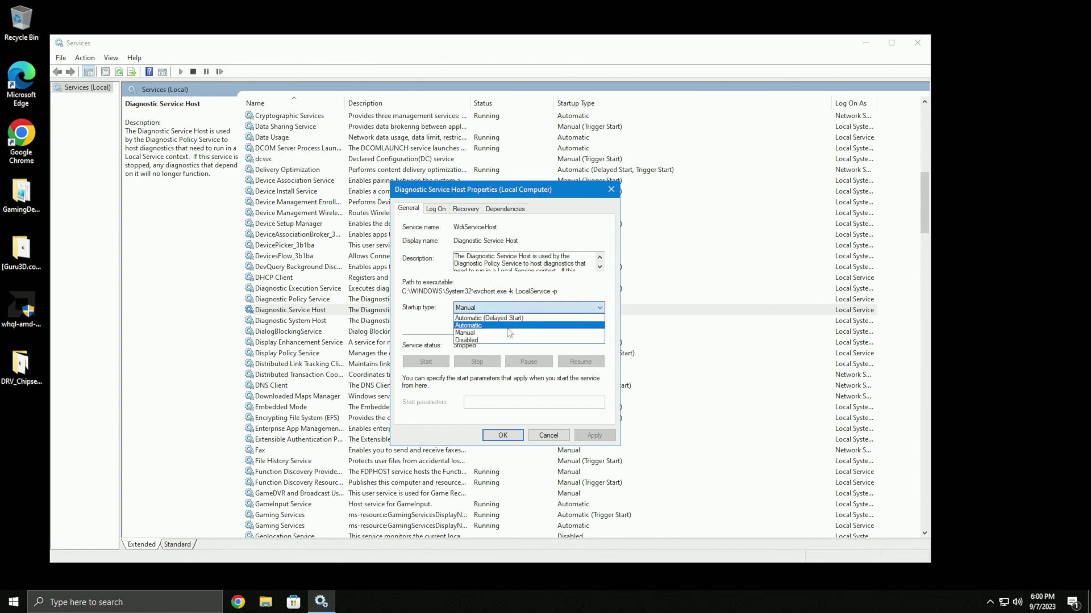
left_click(528, 362)
left_click(542, 436)
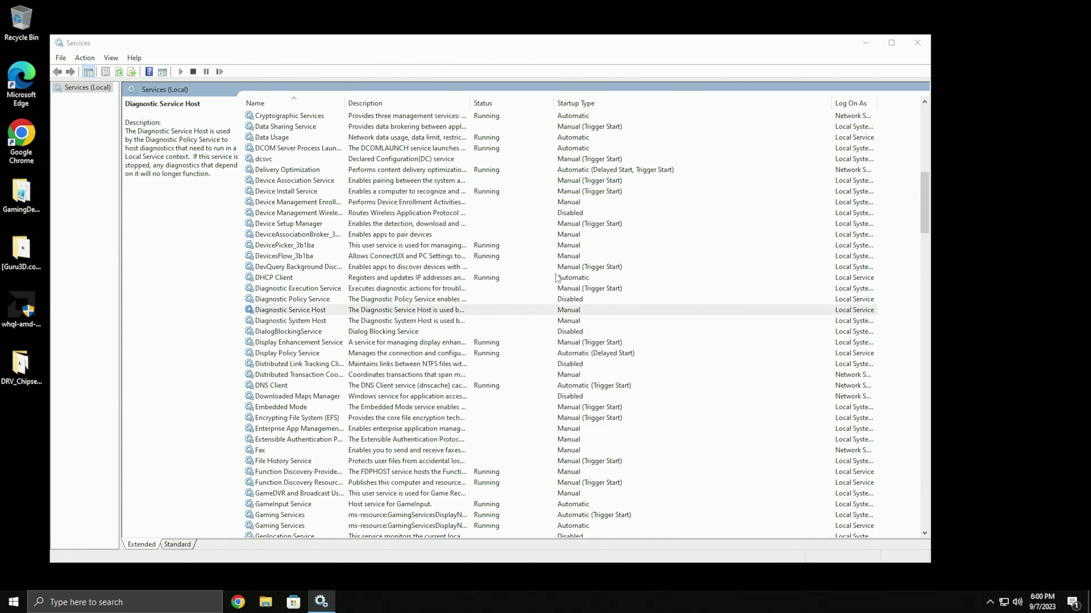
left_click(356, 311)
Step: Read the descriptions of the GameDVR and Broadcast User Service and the Geolocation Service
scroll(310, 369, "down", 2)
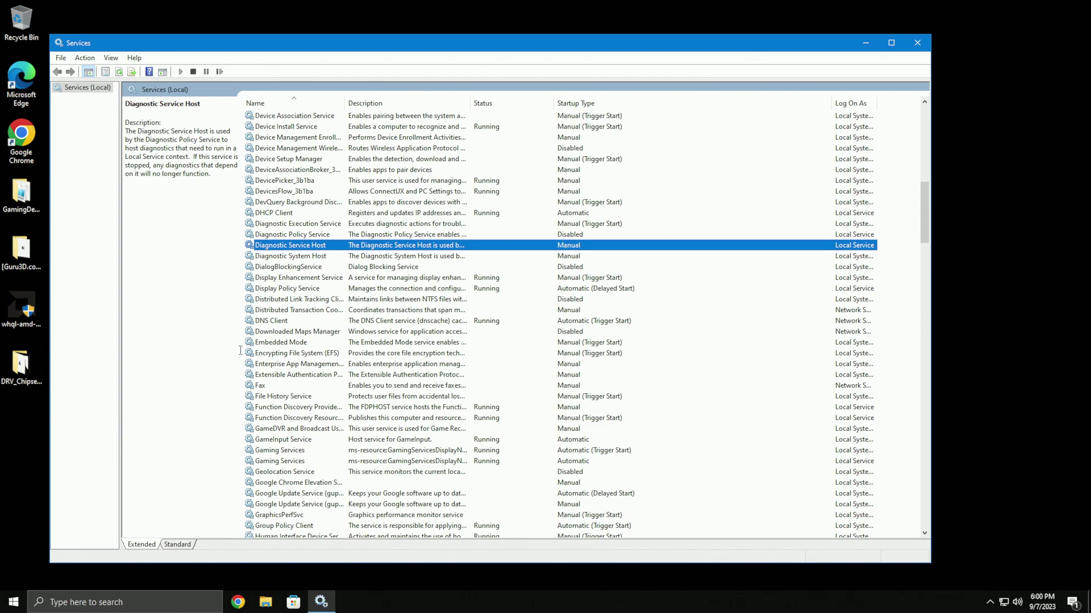
scroll(296, 339, "down", 1)
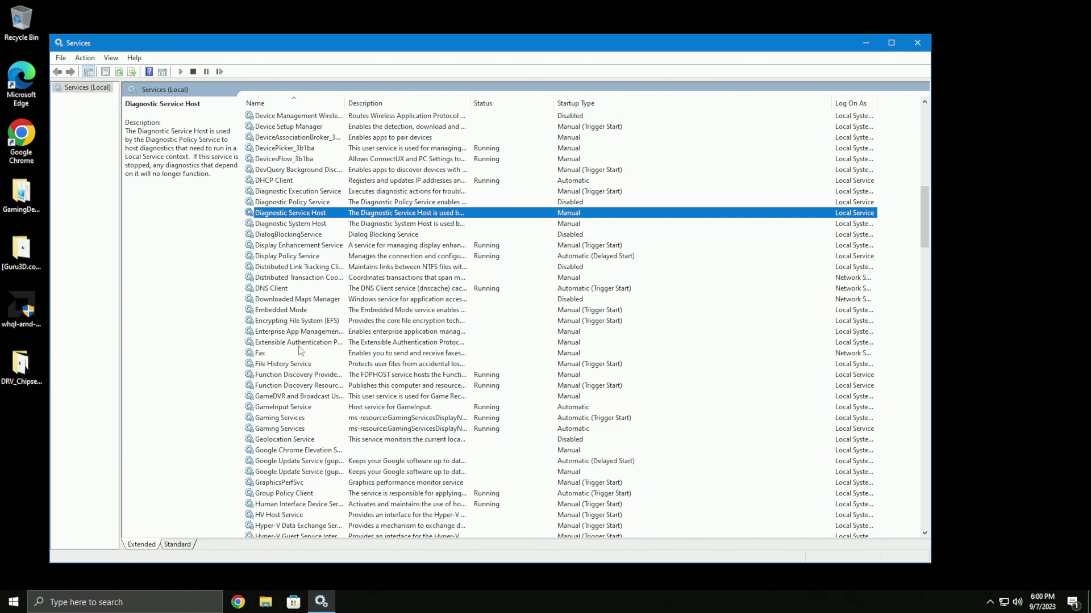
scroll(312, 306, "down", 2)
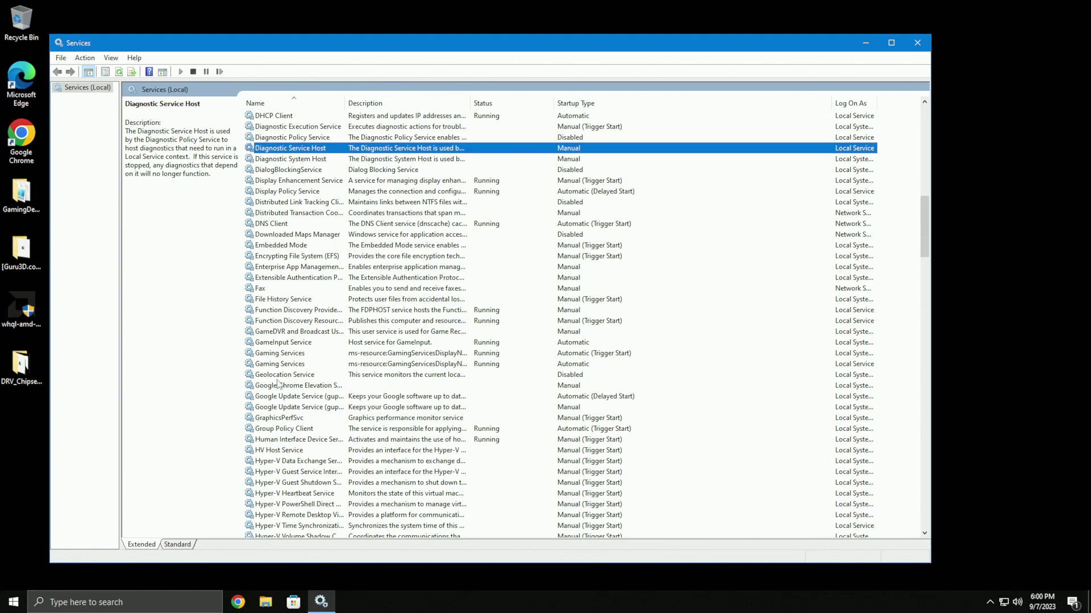
scroll(317, 375, "down", 1)
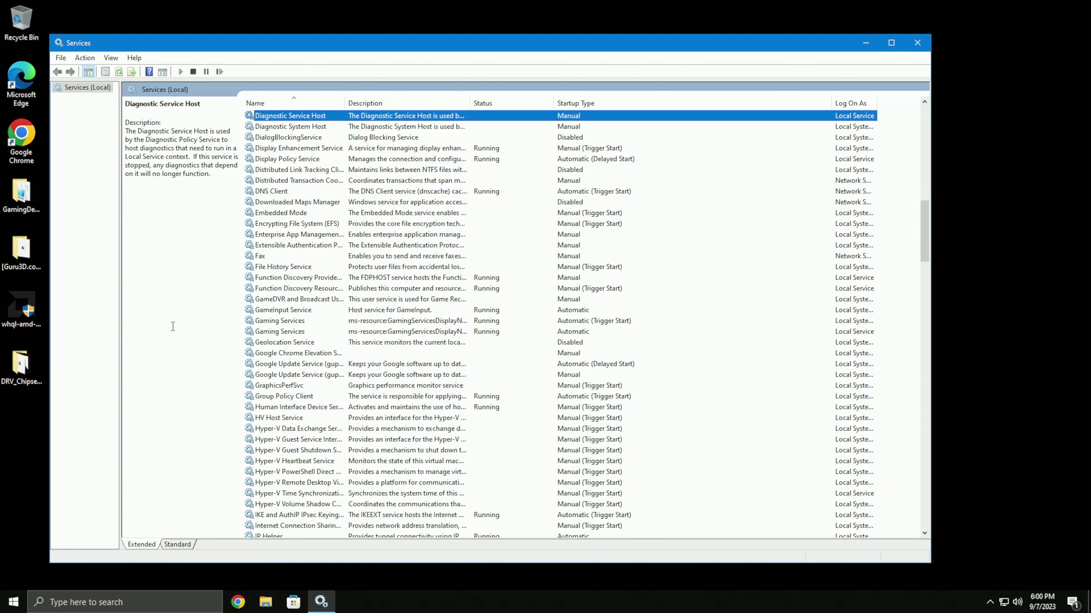
left_click(301, 300)
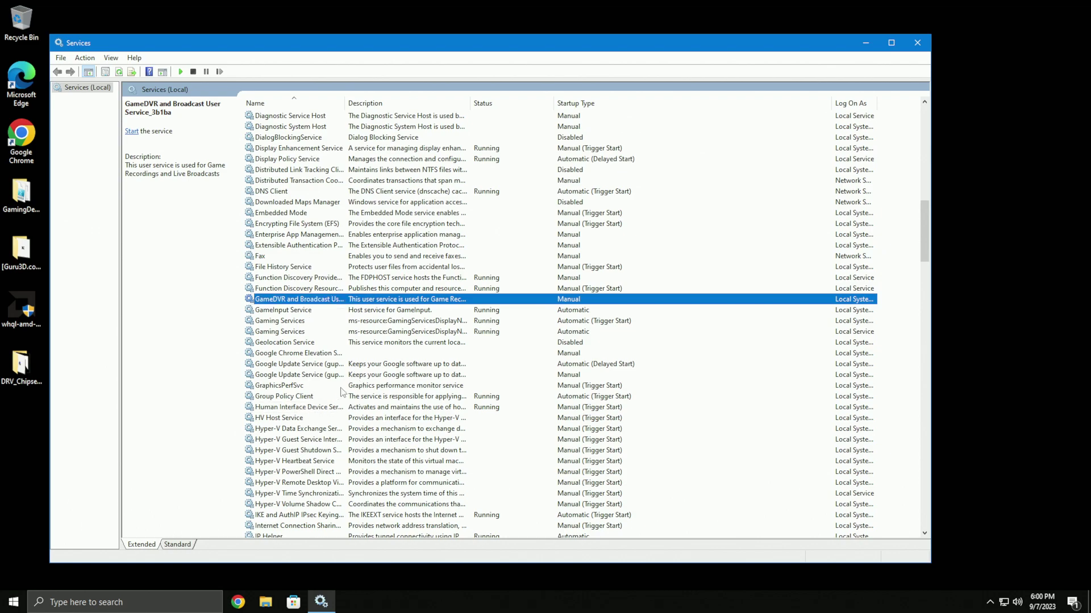
left_click(298, 343)
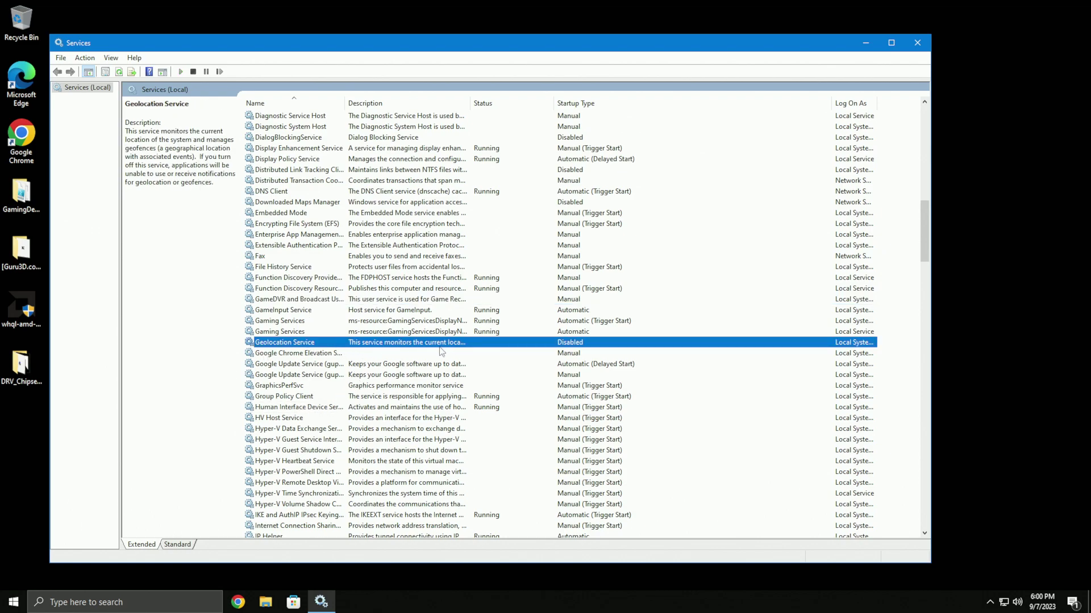
Step: Open the Geolocation Service properties, choose Disabled as its startup type, and confirm
scroll(251, 379, "down", 2)
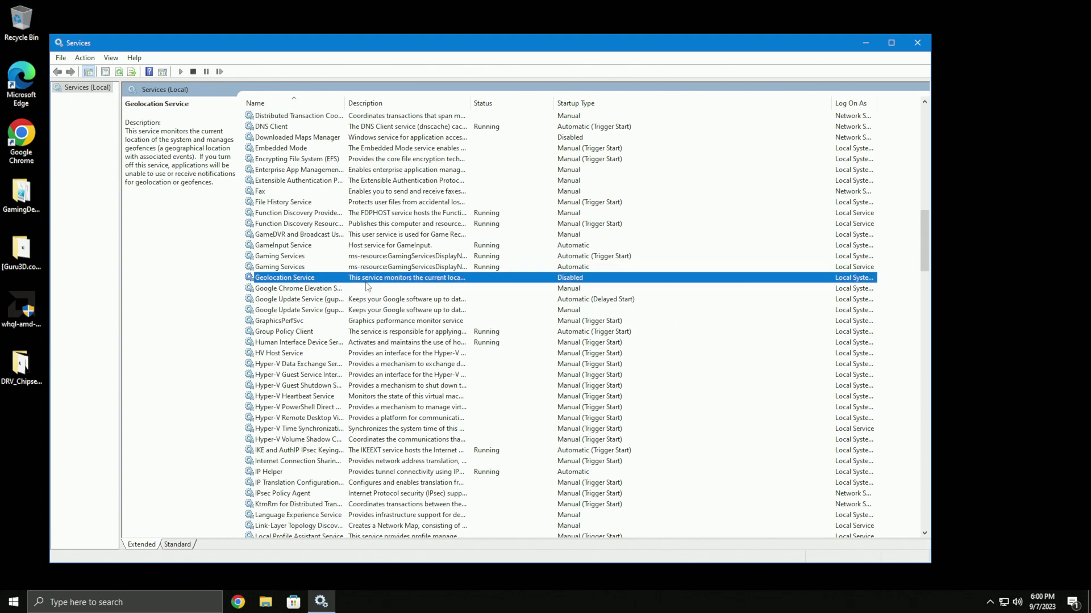
double_click(343, 277)
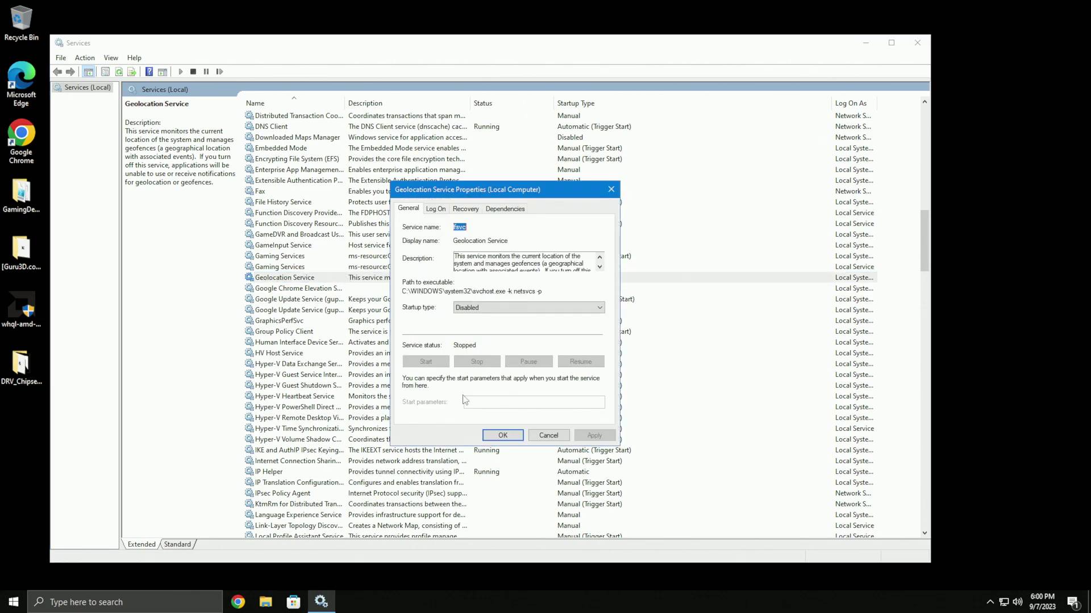
left_click(493, 309)
left_click(475, 341)
left_click(594, 435)
left_click(503, 435)
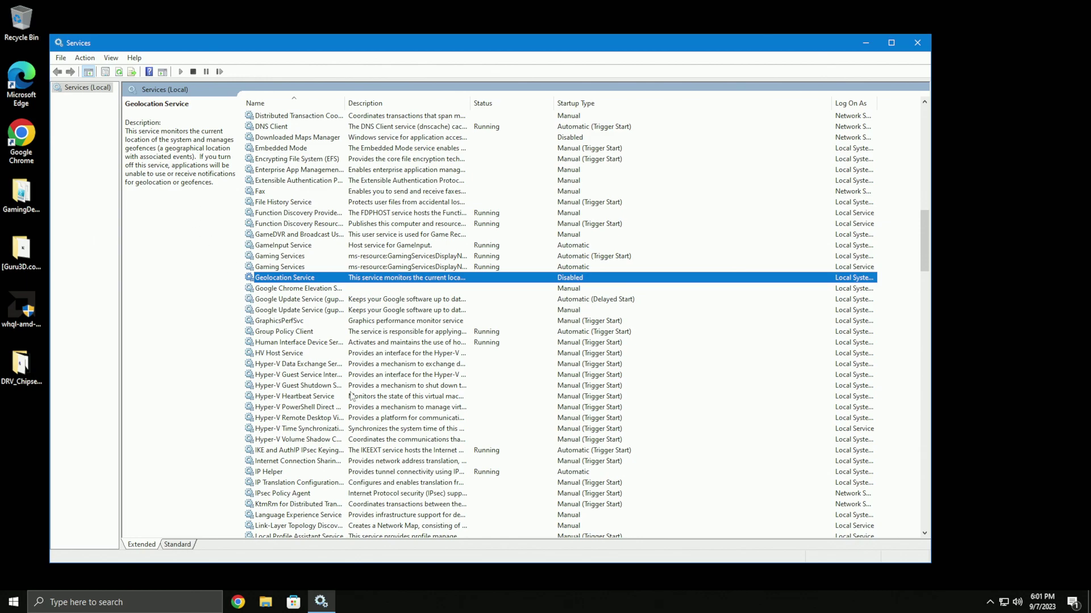
Step: Set the IP Helper service's startup type to Disabled, apply it, stop the service, and close its properties
scroll(322, 335, "down", 3)
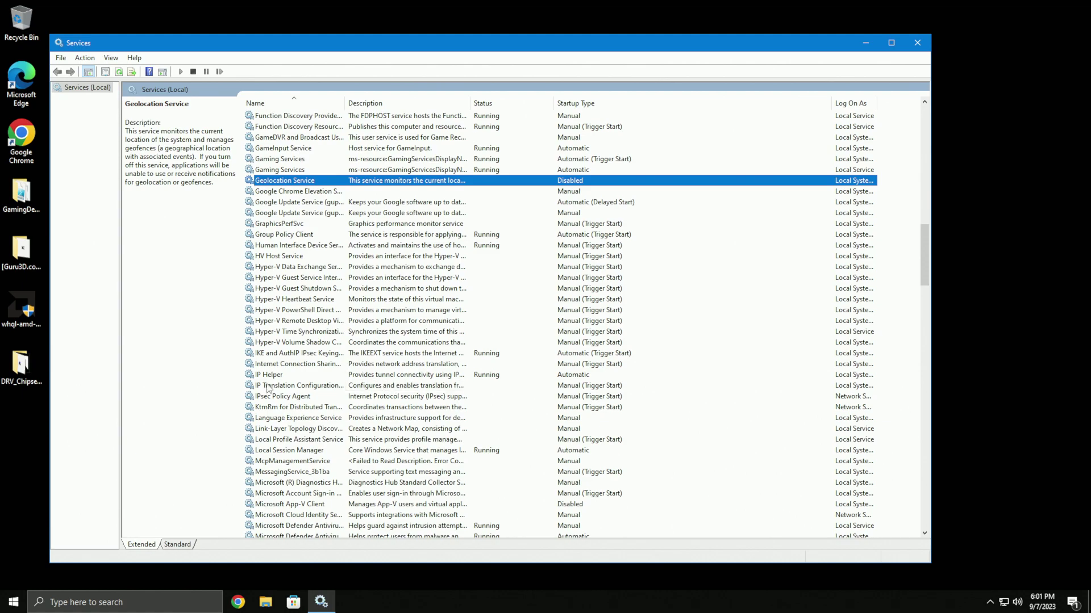
scroll(314, 311, "down", 2)
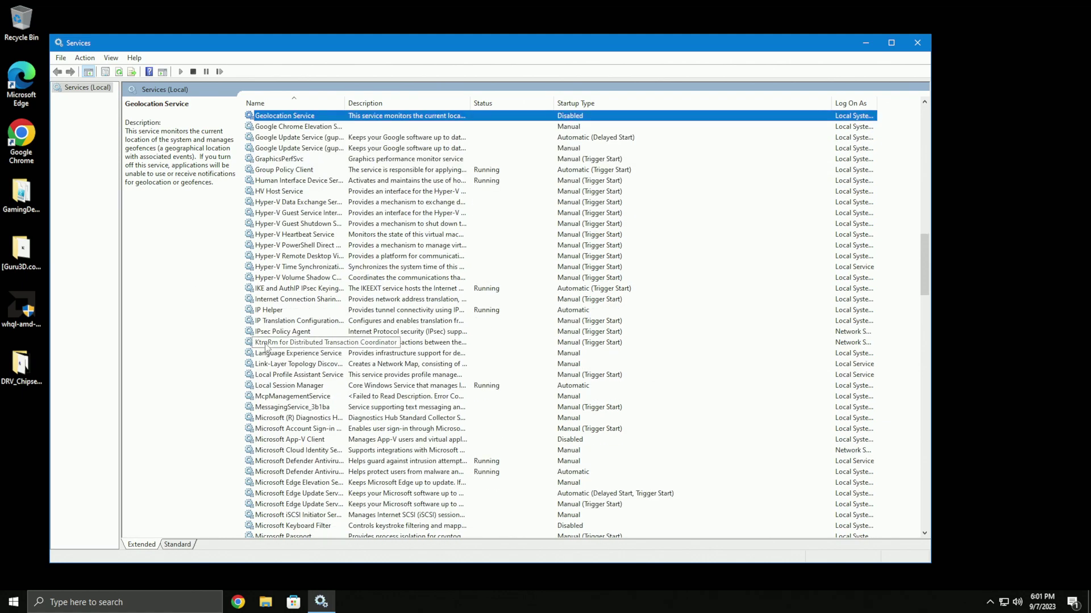
double_click(279, 311)
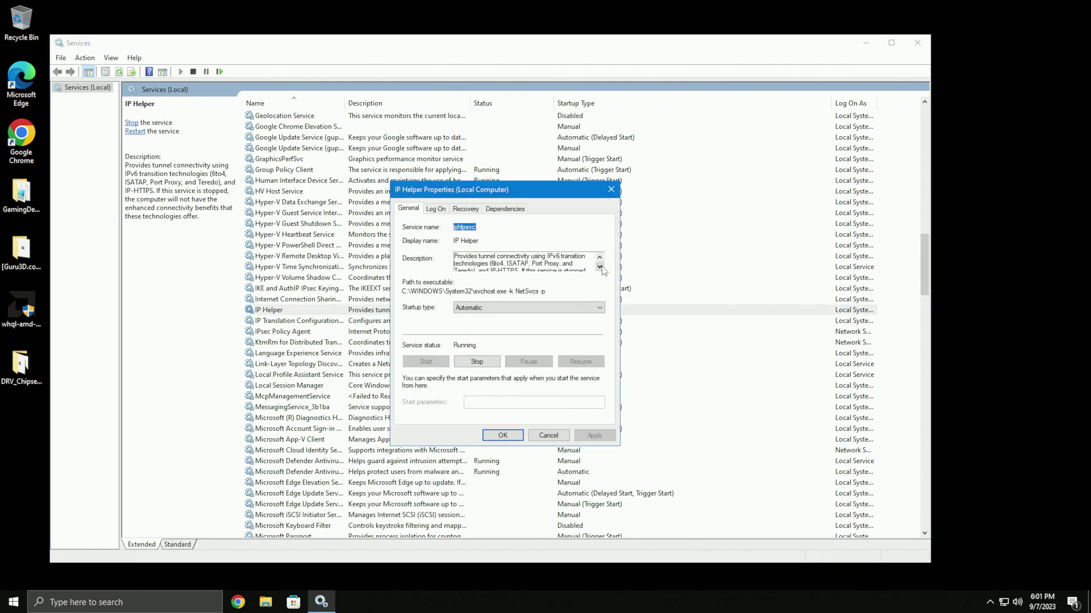
left_click(599, 267)
left_click(600, 257)
left_click(528, 307)
left_click(487, 343)
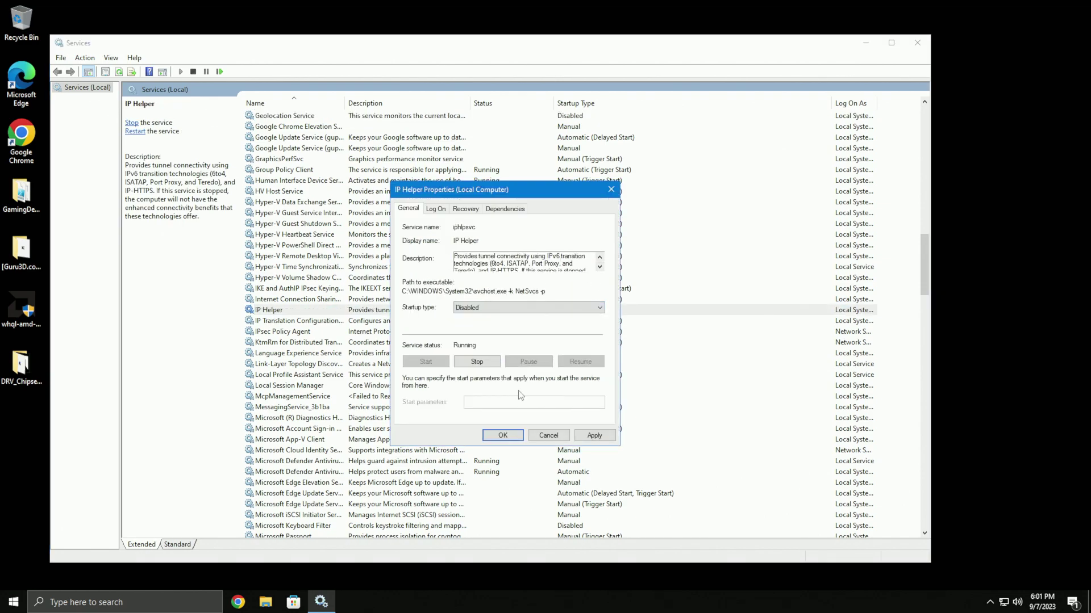
left_click(594, 435)
left_click(483, 362)
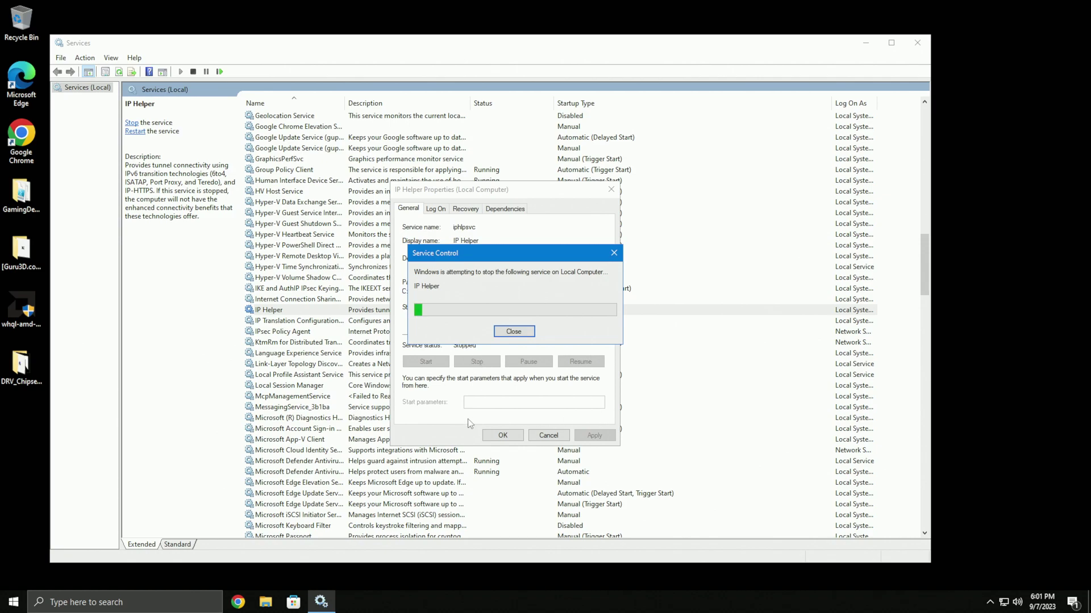
left_click(502, 435)
Step: Sort the services by status with the running ones first and look through them
scroll(295, 437, "down", 4)
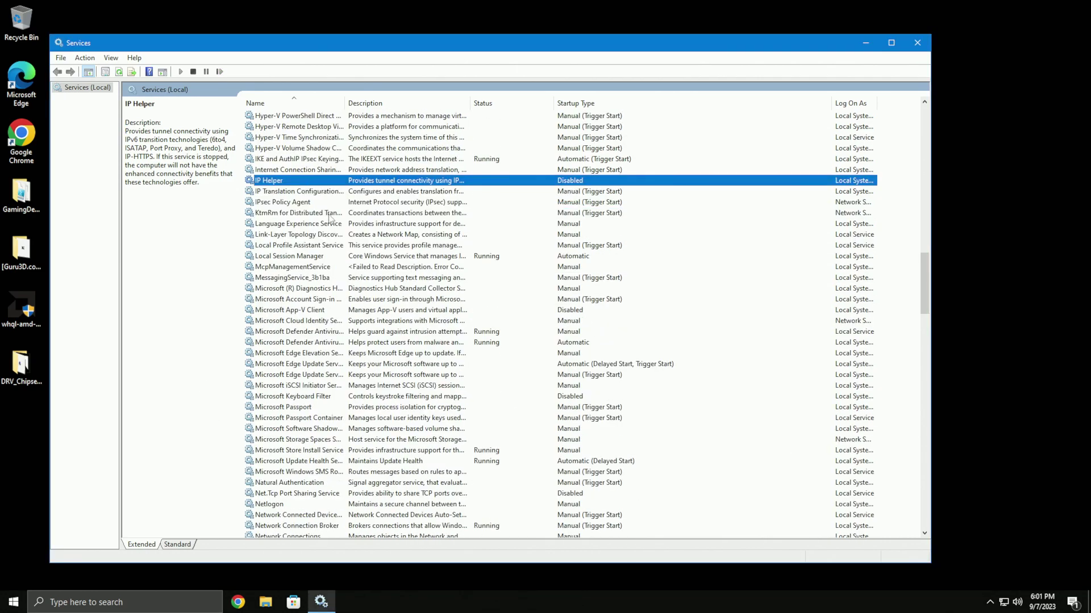
scroll(320, 454, "down", 5)
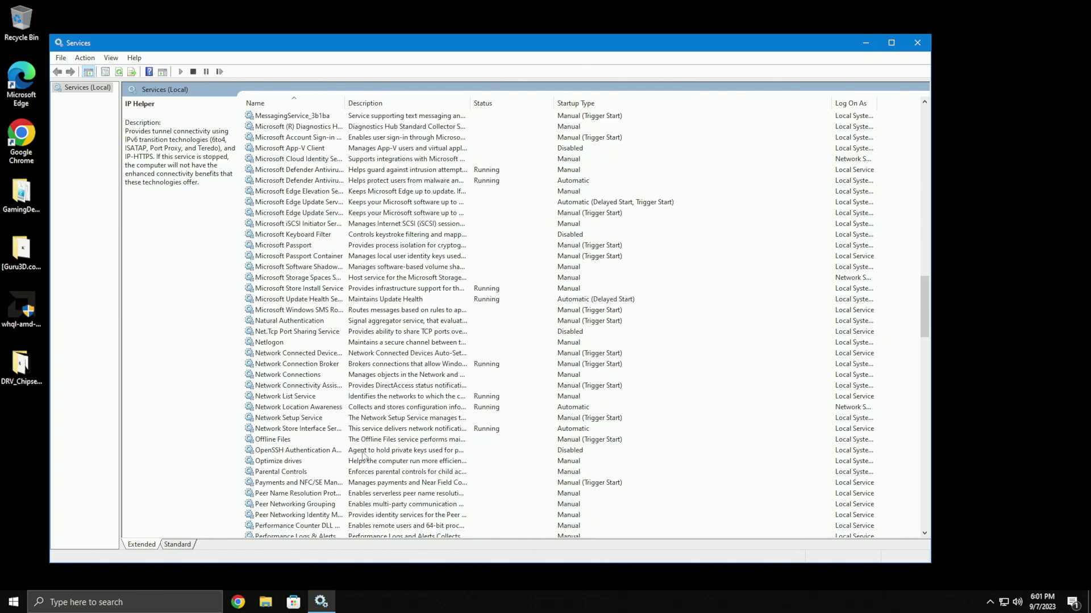
scroll(511, 126, "down", 7)
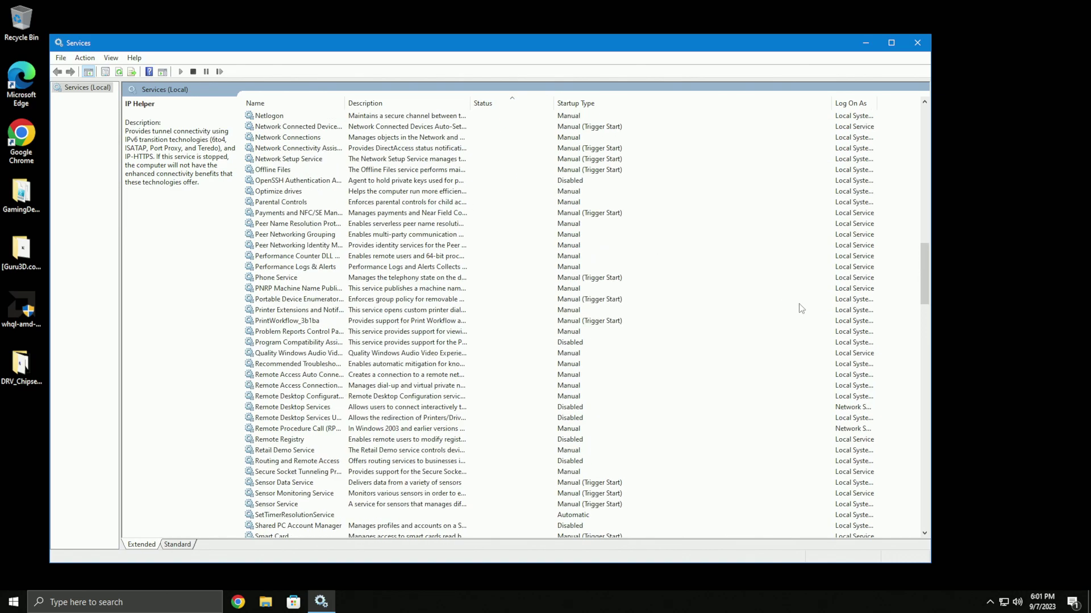
left_click_drag(924, 274, 925, 130)
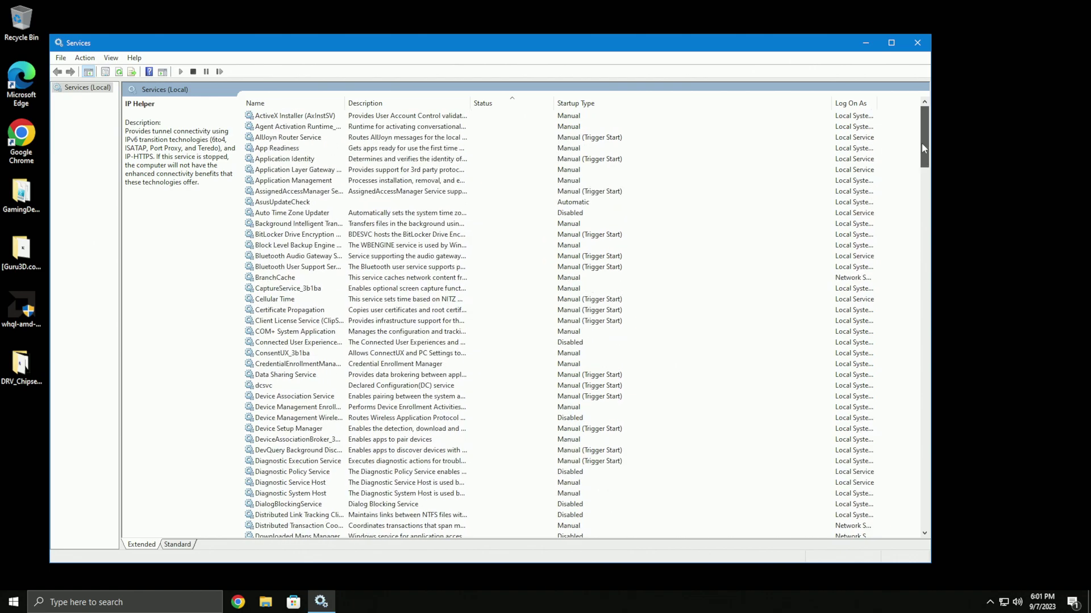
left_click(488, 103)
scroll(312, 258, "down", 6)
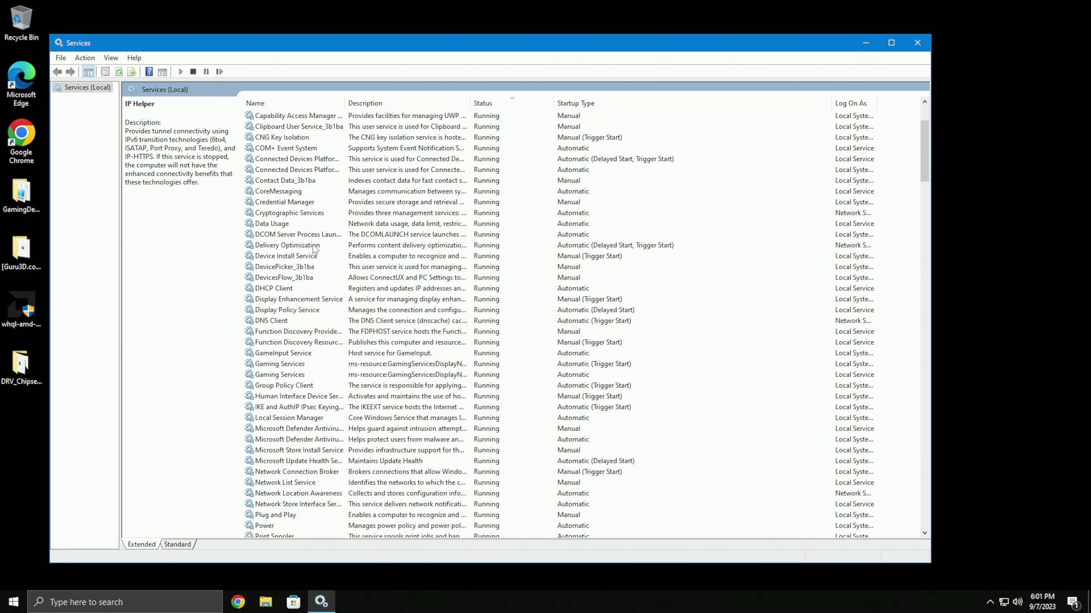
scroll(310, 335, "down", 2)
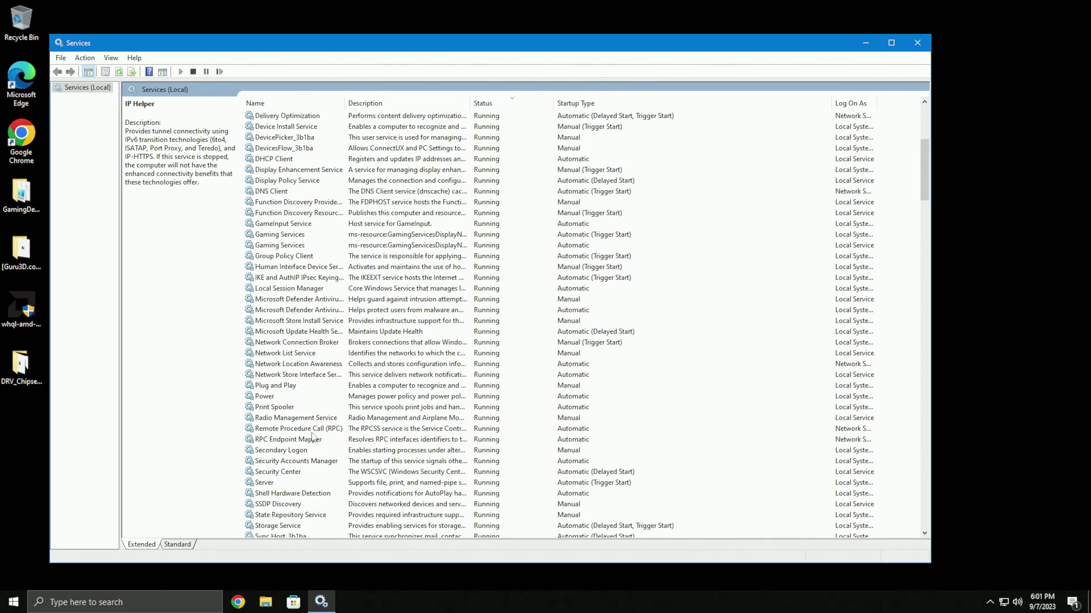
Step: Set the Print Spooler service's startup type to Disabled, apply it, and stop the service
double_click(281, 408)
left_click(529, 308)
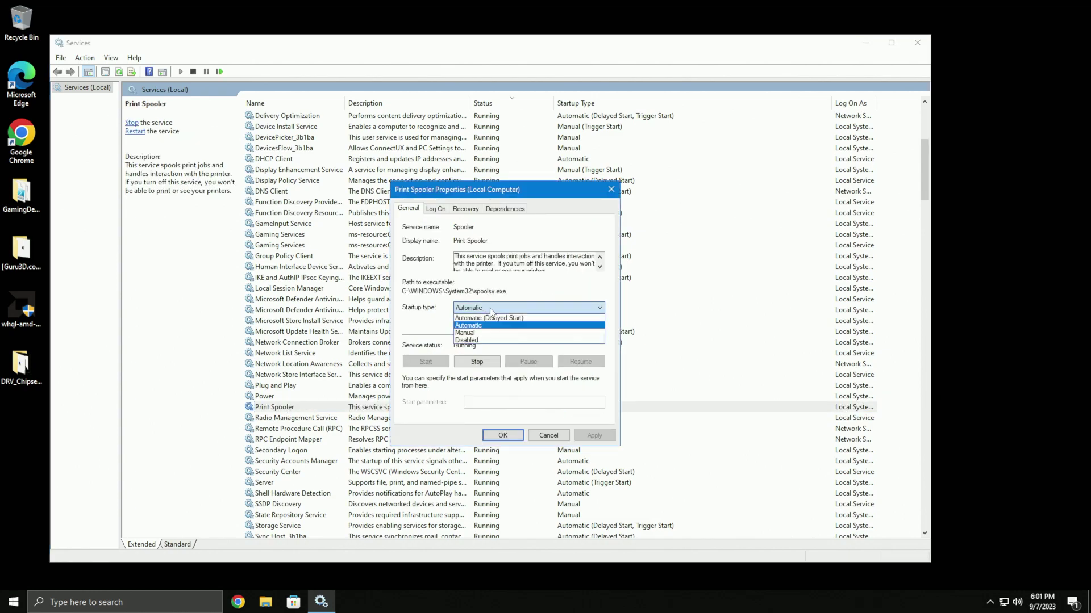
left_click(491, 343)
left_click(594, 435)
left_click(477, 361)
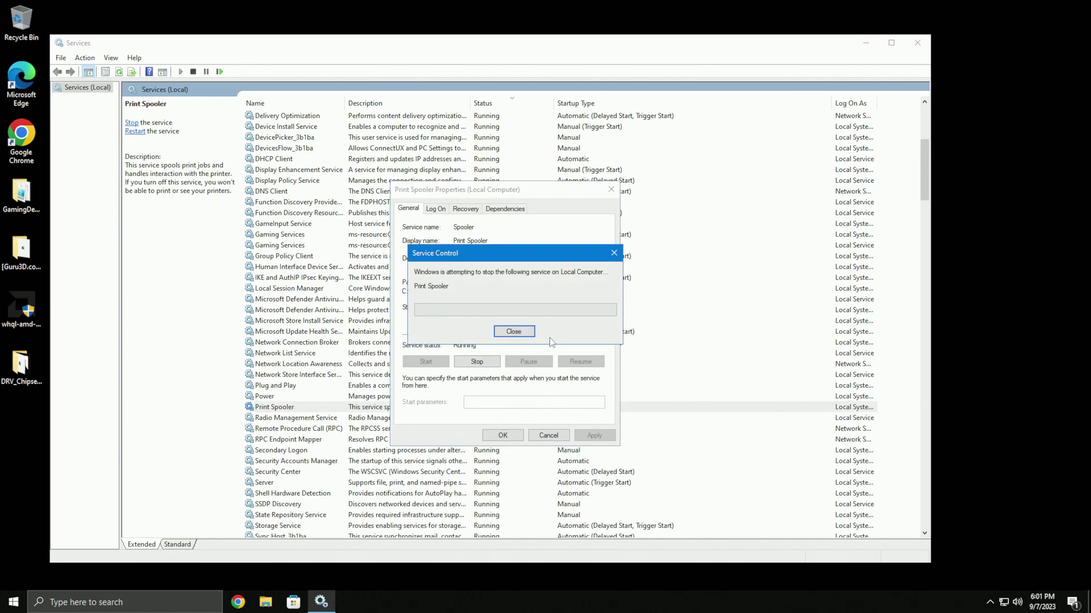
Step: Read the Print Spooler service's full description and close its properties
left_click(599, 266)
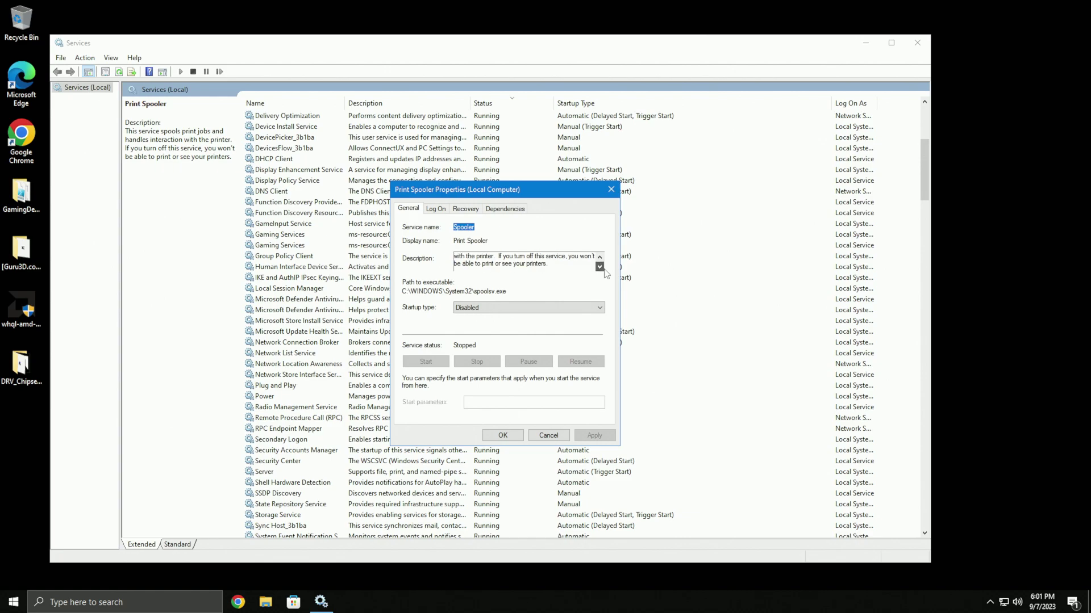
left_click(599, 266)
left_click(599, 256)
left_click(599, 267)
left_click(599, 257)
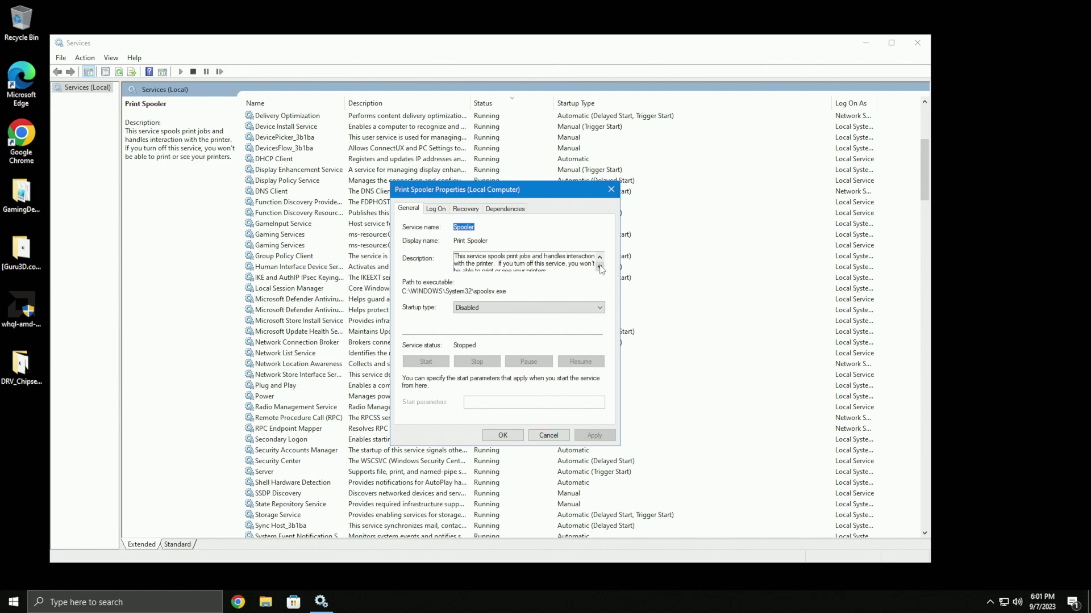
left_click(599, 267)
left_click(599, 257)
left_click(549, 435)
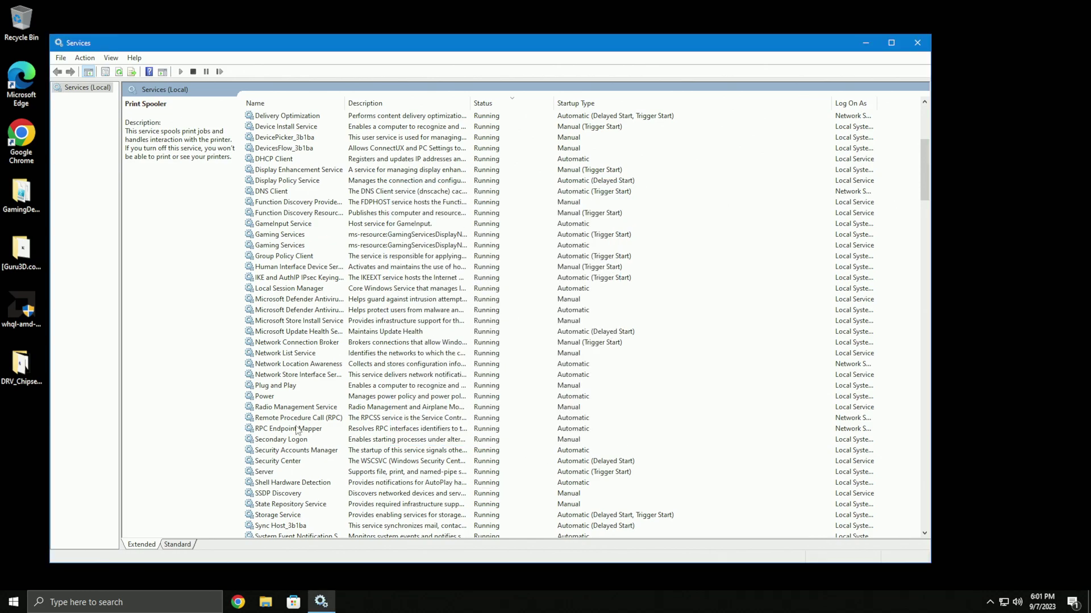
Step: Read the Secondary Logon service's description, set its startup type to Disabled, and stop the service
scroll(296, 430, "down", 3)
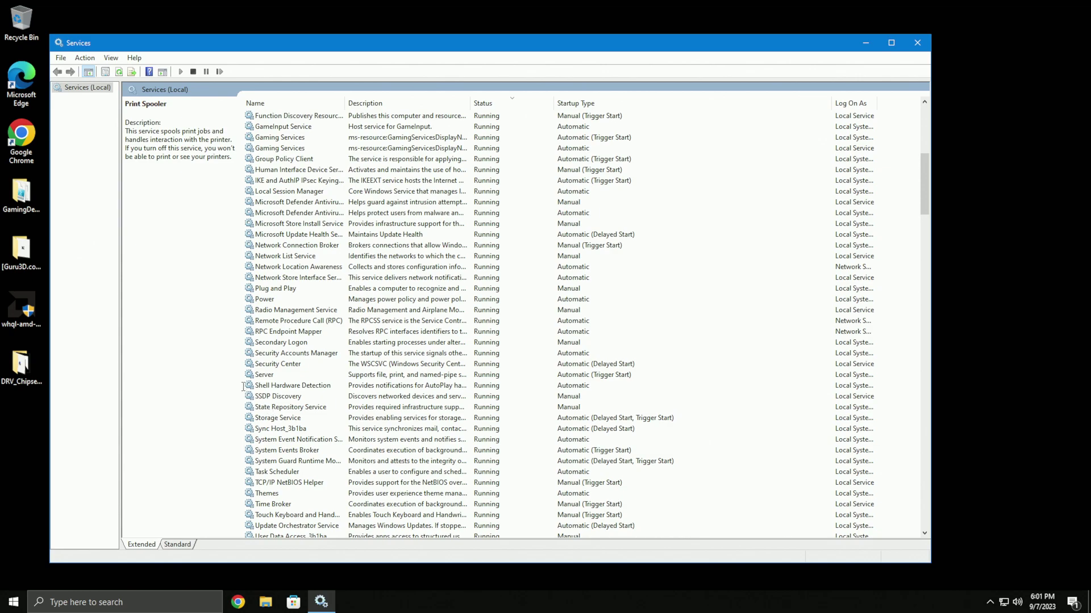
double_click(286, 342)
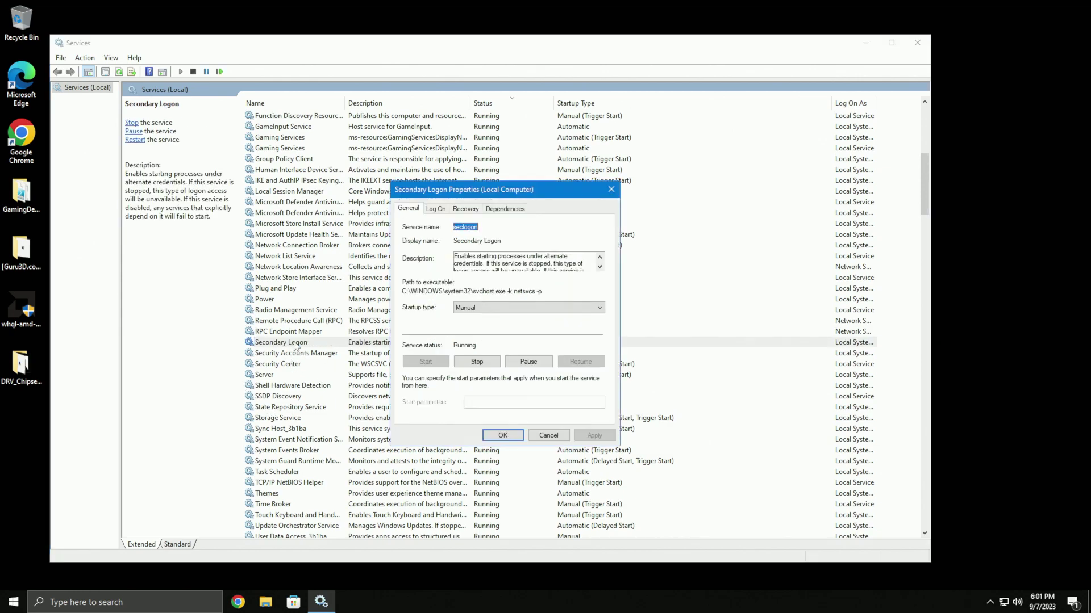
left_click(599, 267)
left_click(599, 267)
left_click(599, 257)
left_click(599, 257)
left_click(513, 308)
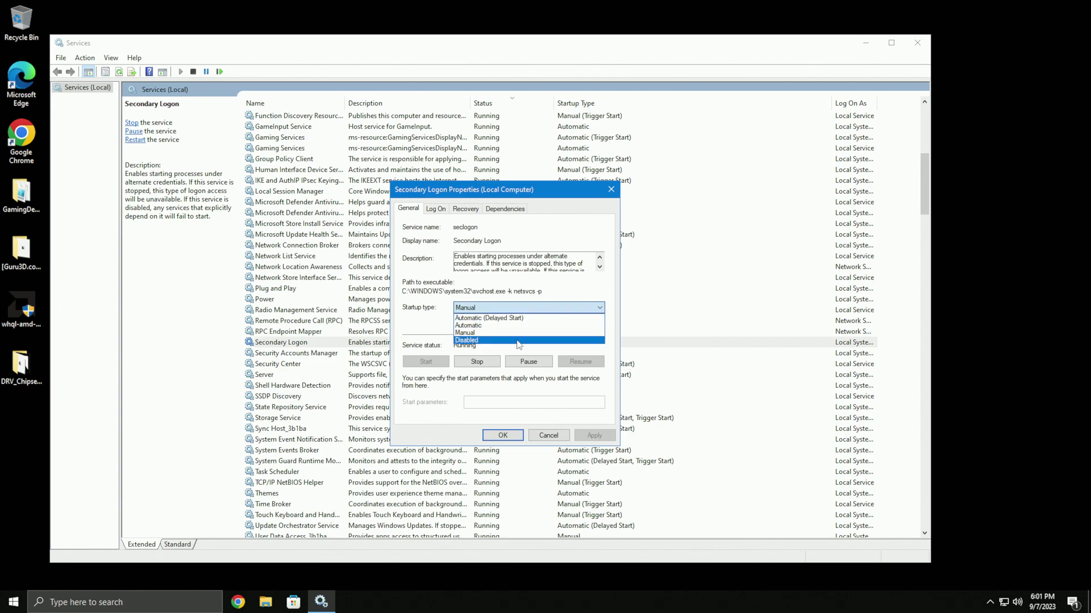
left_click(518, 341)
left_click(477, 362)
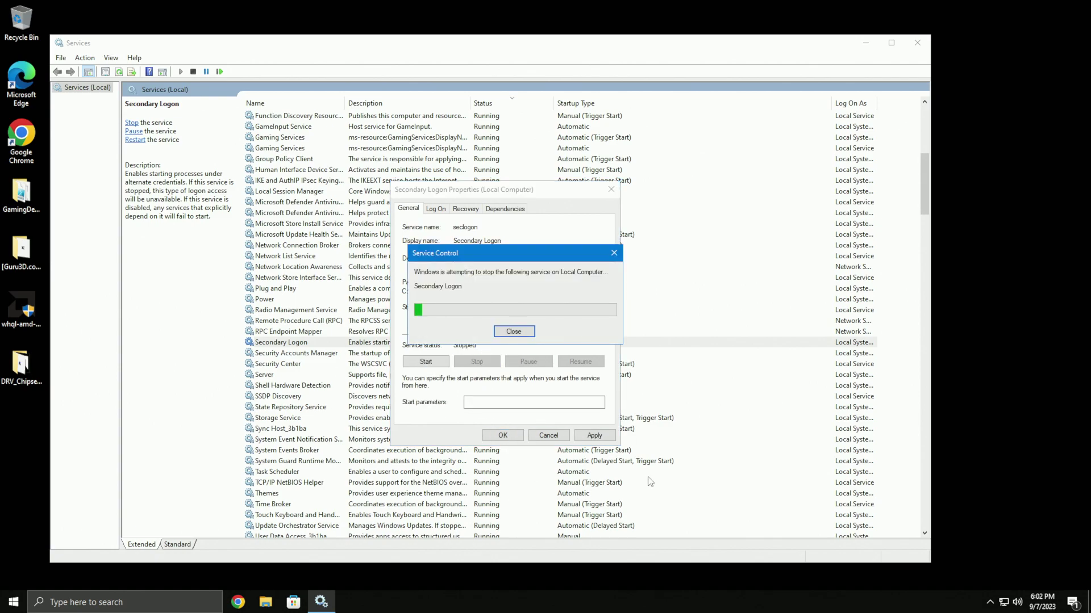
left_click(503, 435)
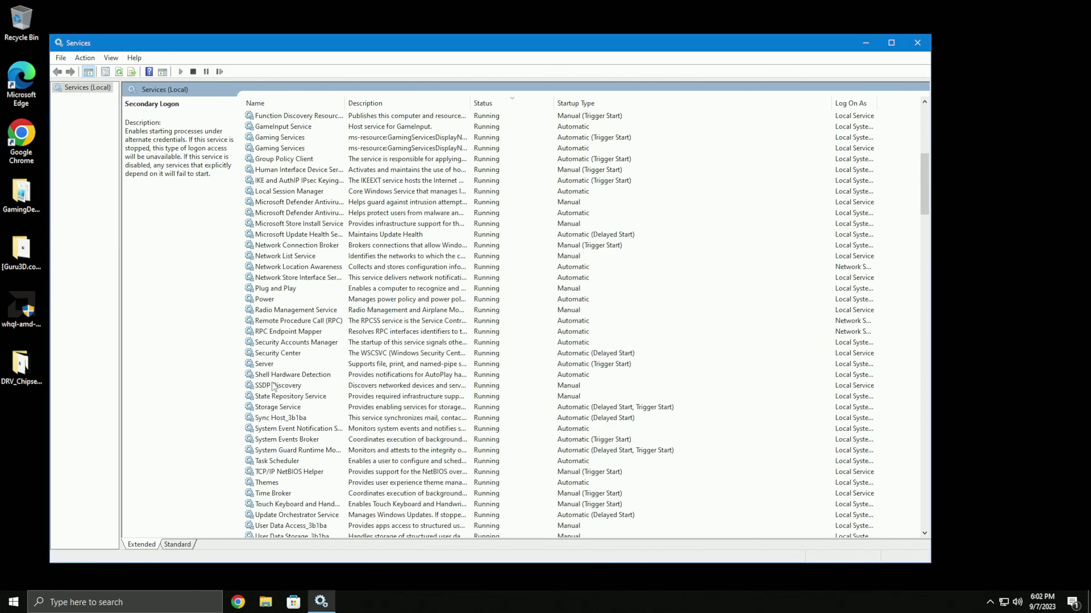
Step: Look through the remaining running services for more that can be disabled
scroll(282, 377, "down", 1)
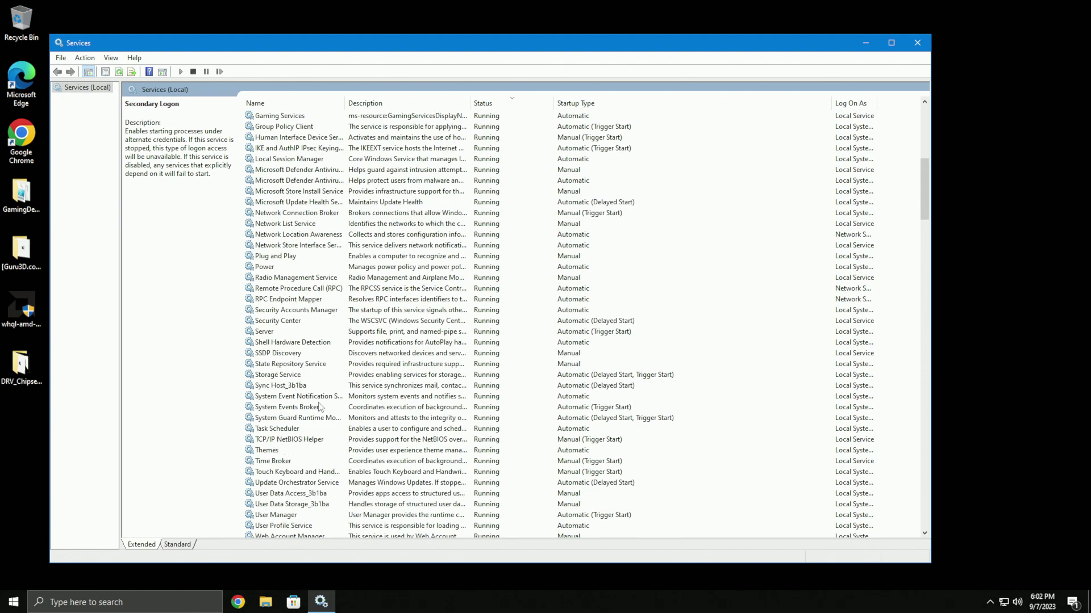
scroll(269, 446, "down", 7)
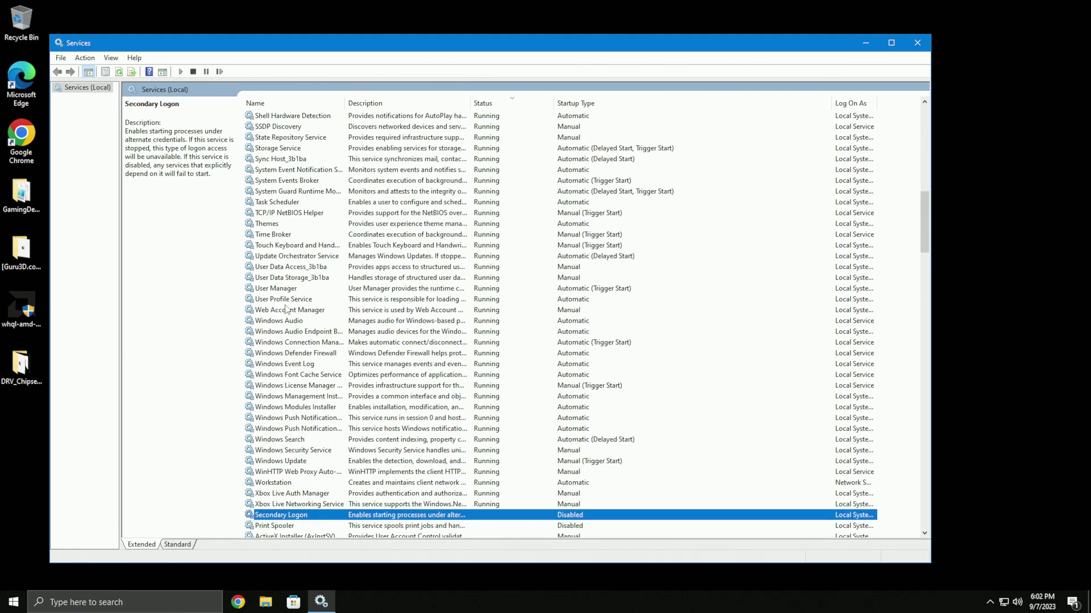
scroll(288, 310, "down", 1)
scroll(295, 513, "down", 3)
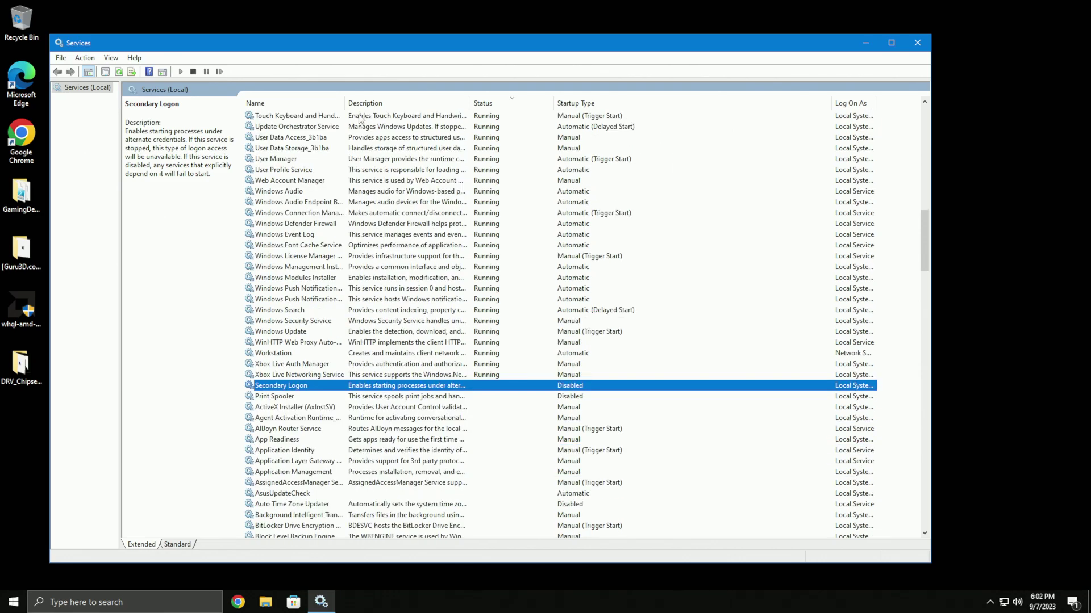
Step: Sort the services by name and check the Windows Biometric Service's startup type
left_click(284, 104)
left_click_drag(924, 241, 905, 554)
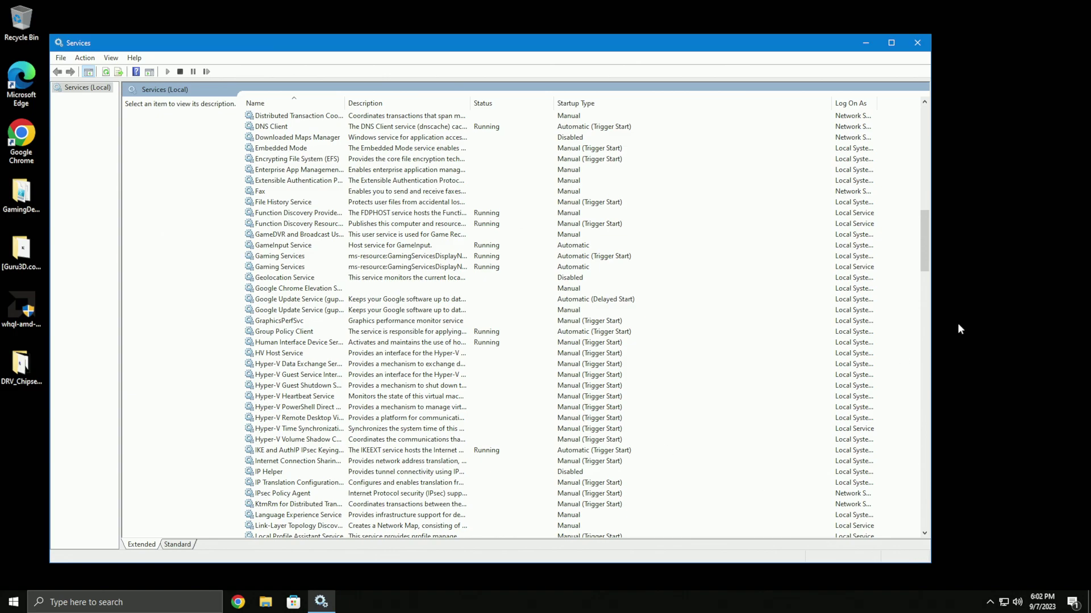
left_click_drag(924, 242, 943, 525)
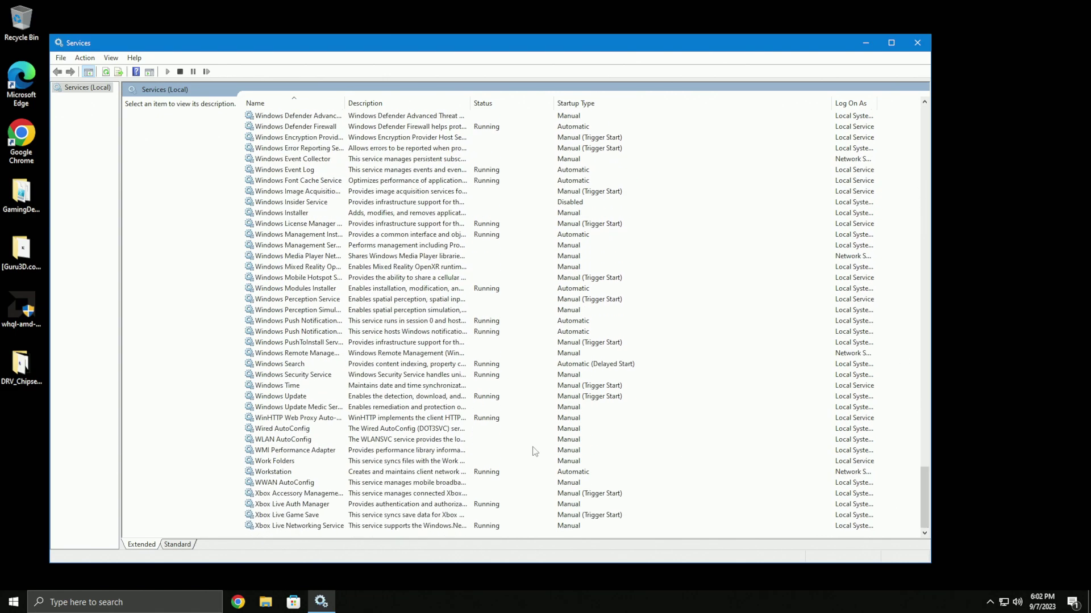
scroll(317, 417, "up", 7)
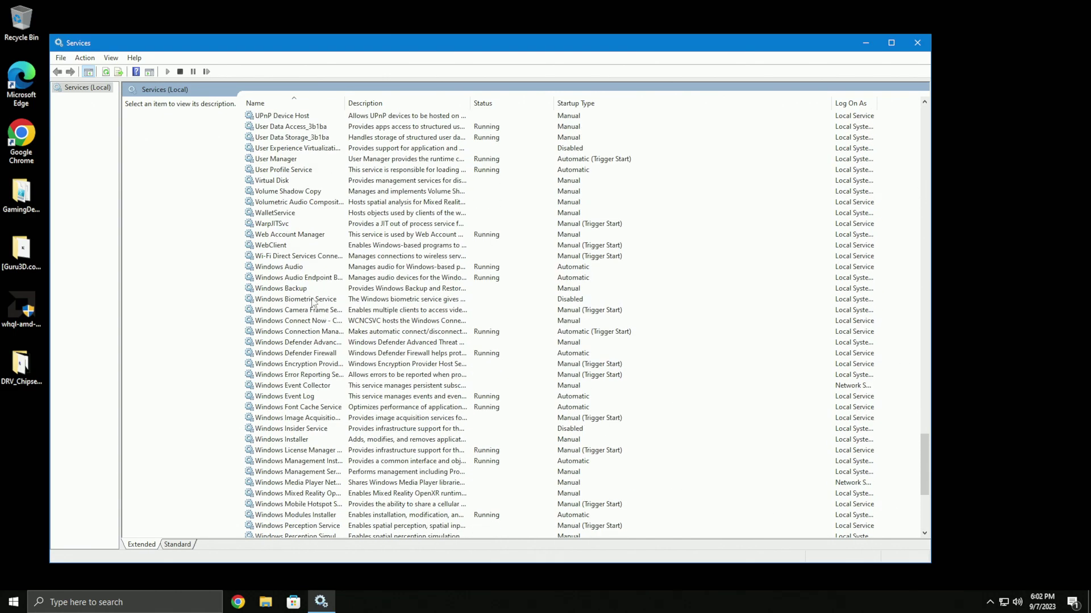
double_click(419, 300)
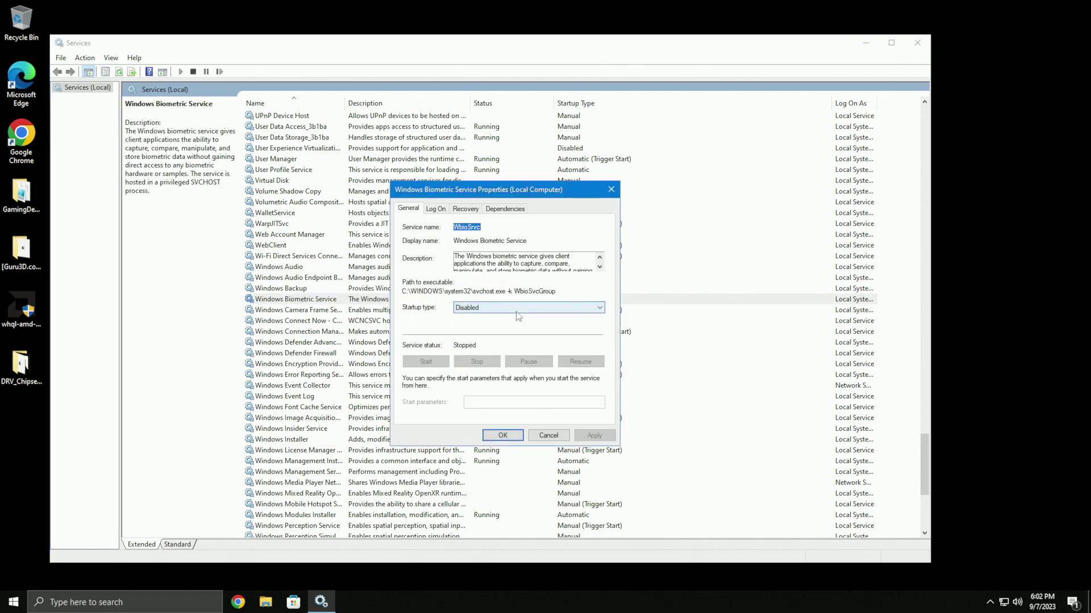
left_click(548, 435)
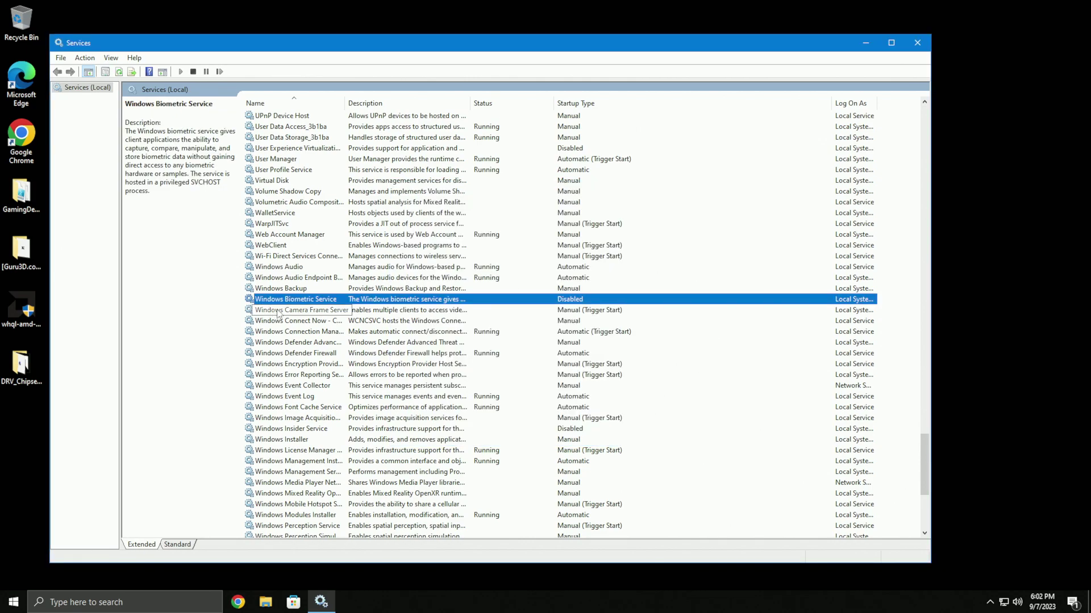
Step: Close the Services window and open the Registry Editor
left_click(912, 49)
left_click(152, 602)
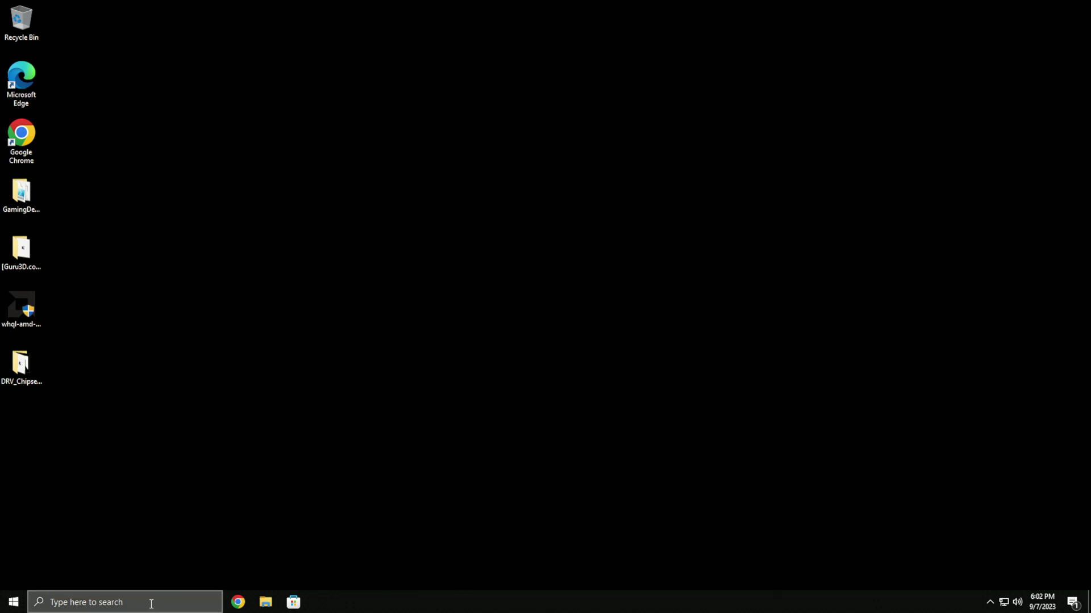
type("REGISTRY")
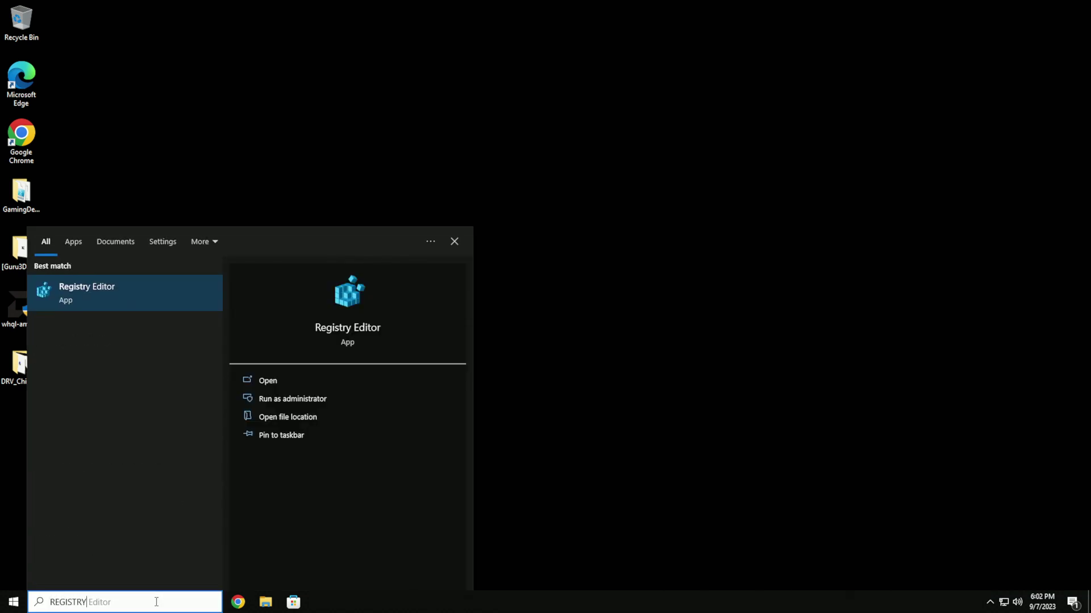
left_click(171, 292)
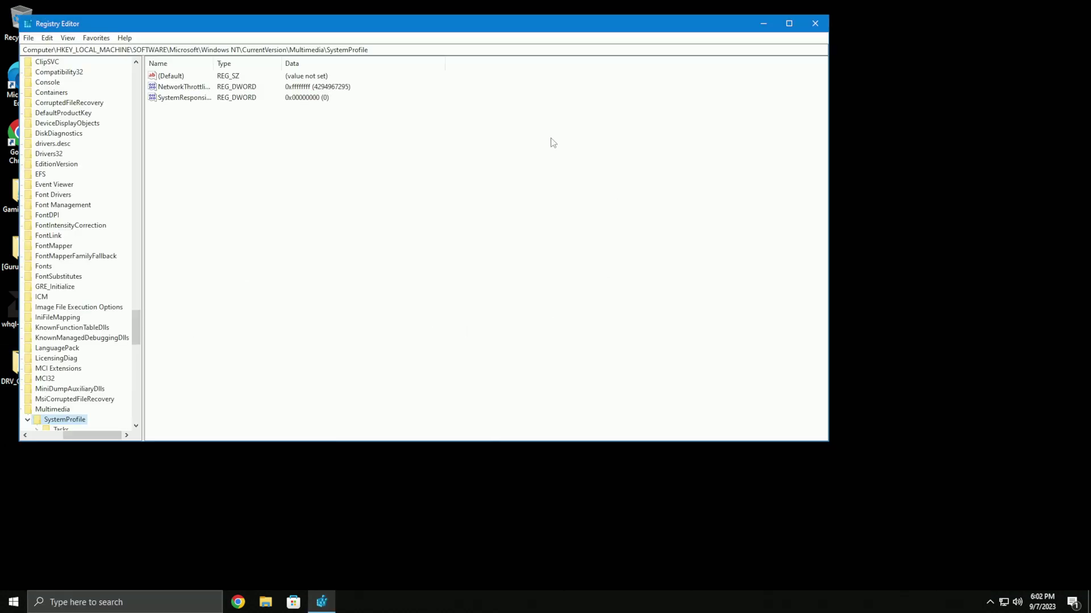
Step: Move the Registry Editor window toward the middle of the desktop and widen its key tree
left_click_drag(357, 29, 473, 116)
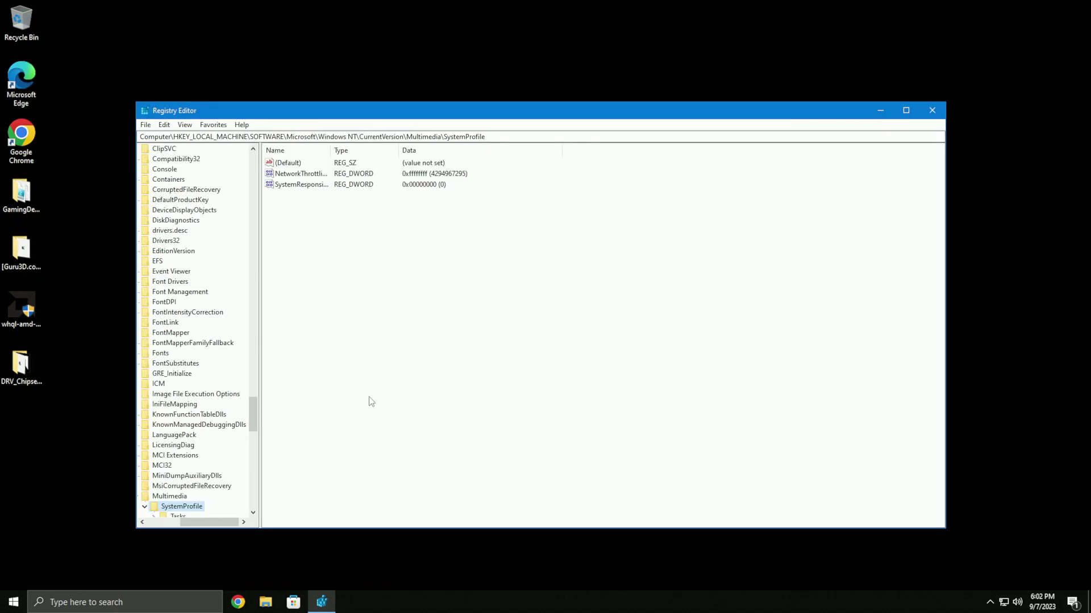
left_click_drag(264, 344, 387, 364)
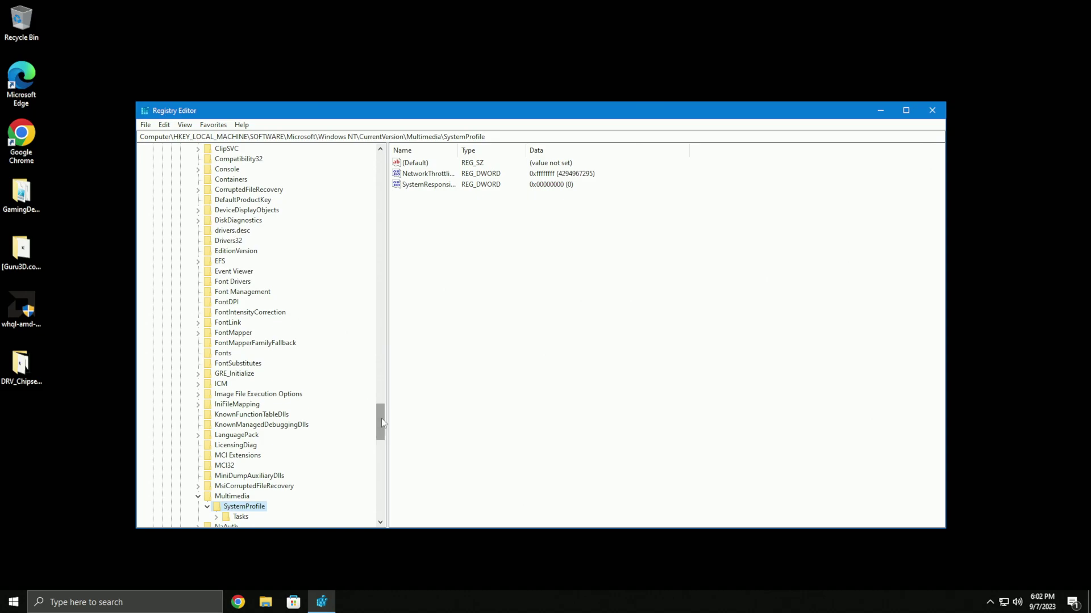
left_click_drag(380, 418, 382, 429)
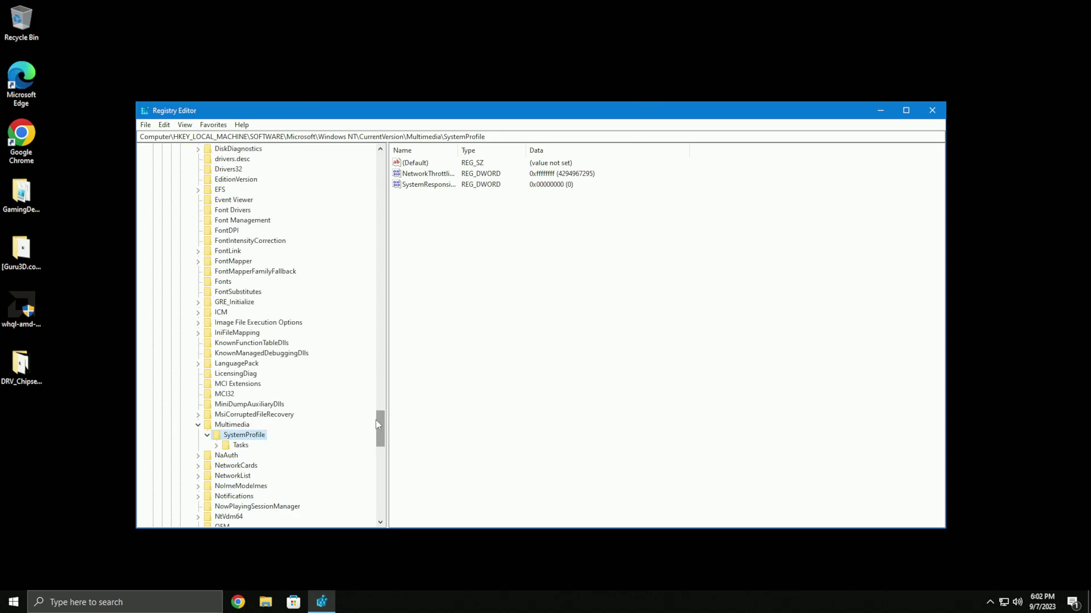
Step: Expand the Tasks key under SystemProfile, and collapse the registry tree back to its root keys
left_click(216, 446)
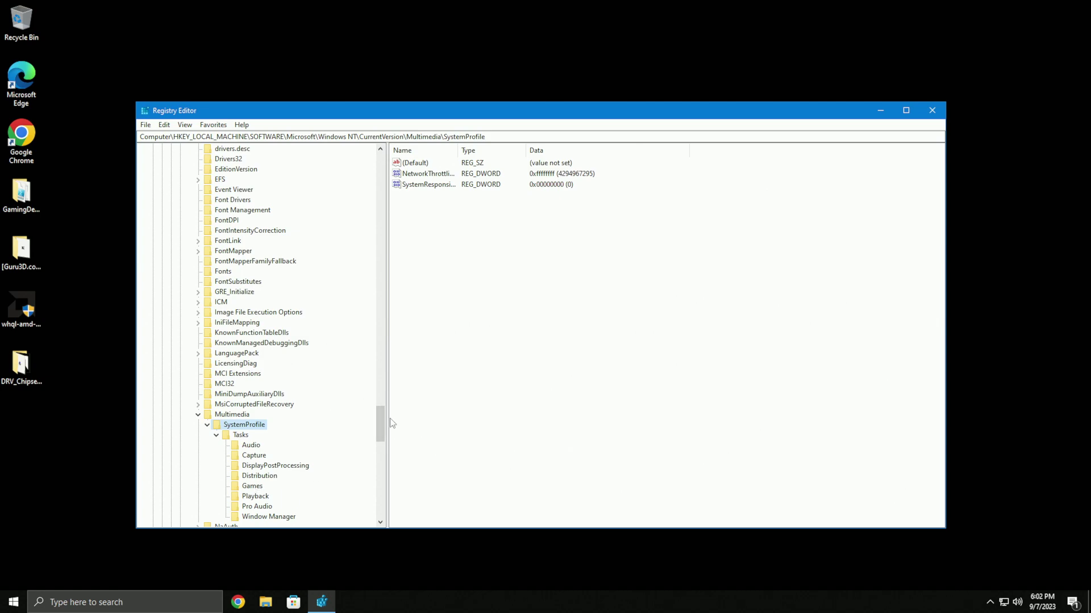
left_click(198, 414)
scroll(283, 230, "up", 20)
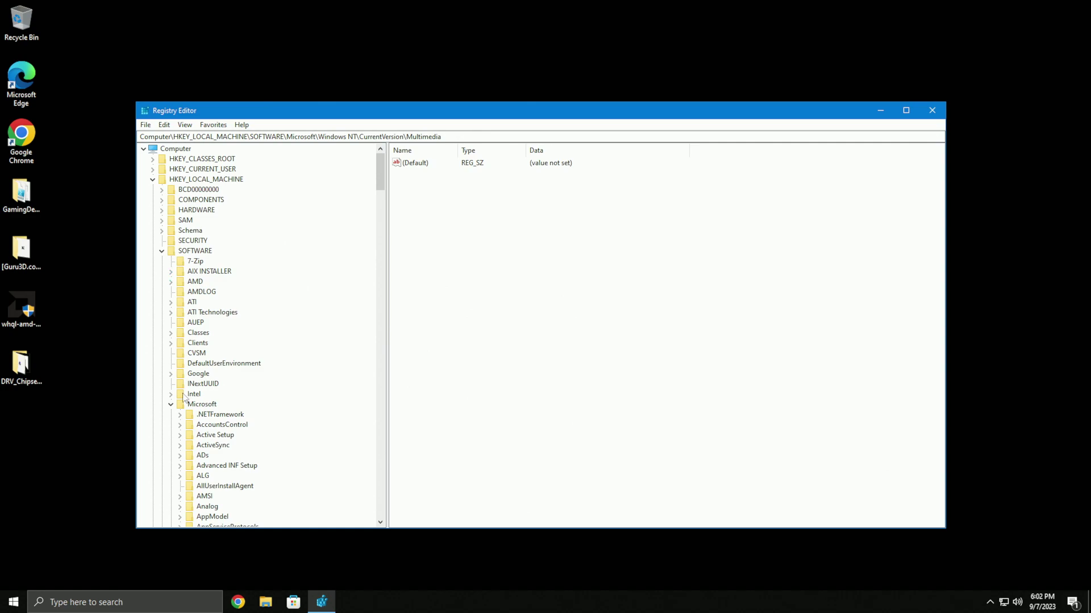
left_click(170, 404)
left_click(161, 251)
left_click(205, 180)
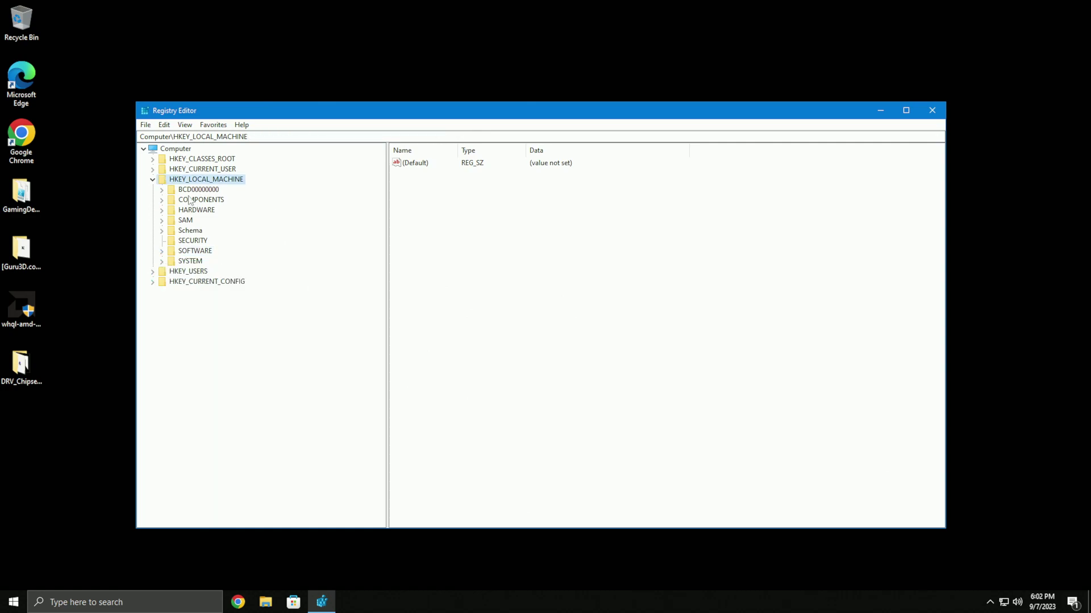
left_click(155, 180)
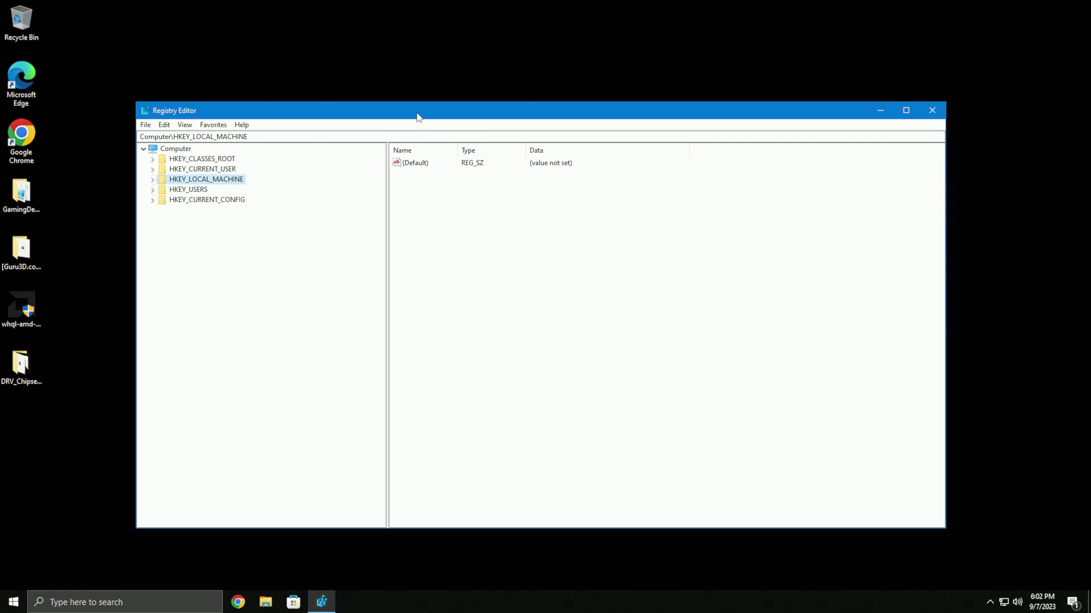
Step: Navigate to the registry key HKEY_LOCAL_MACHINE\SOFTWARE\Microsoft\Windows NT\CurrentVersion\Multimedia
left_click_drag(417, 117, 486, 100)
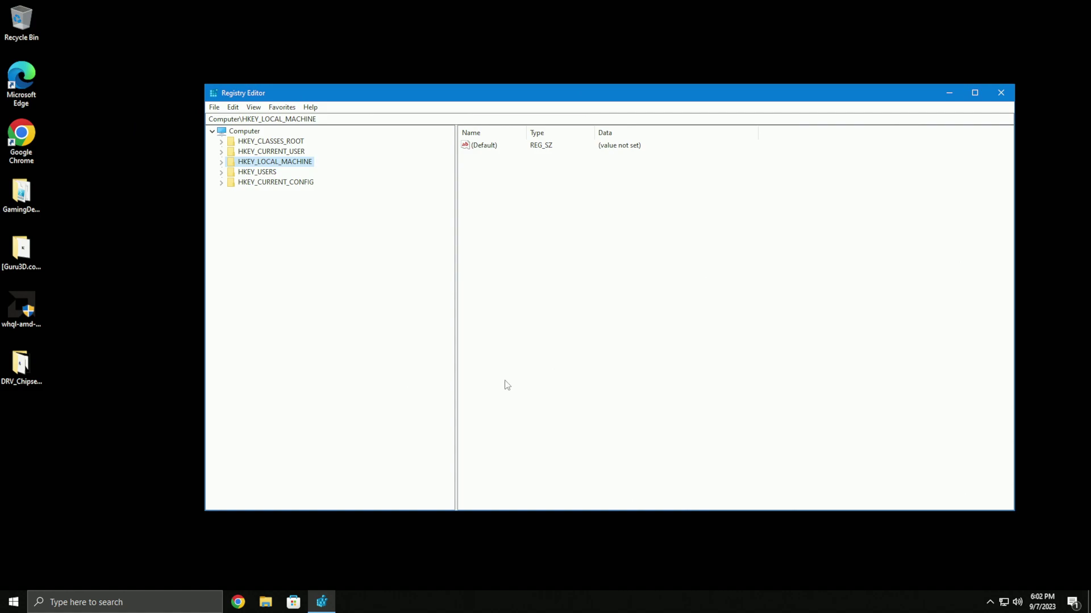
left_click(221, 162)
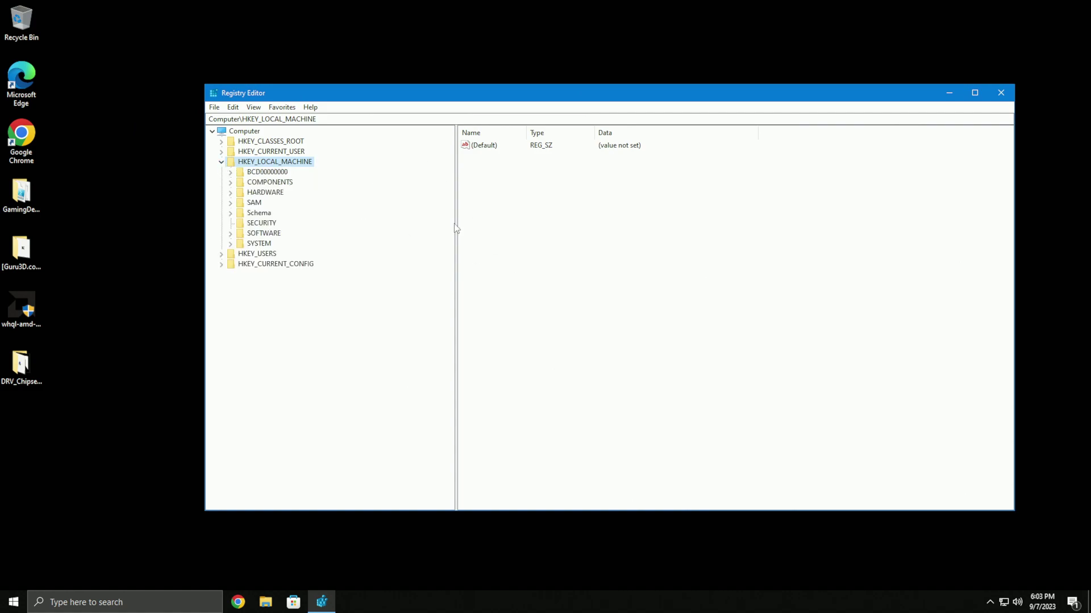
left_click(230, 233)
left_click(239, 387)
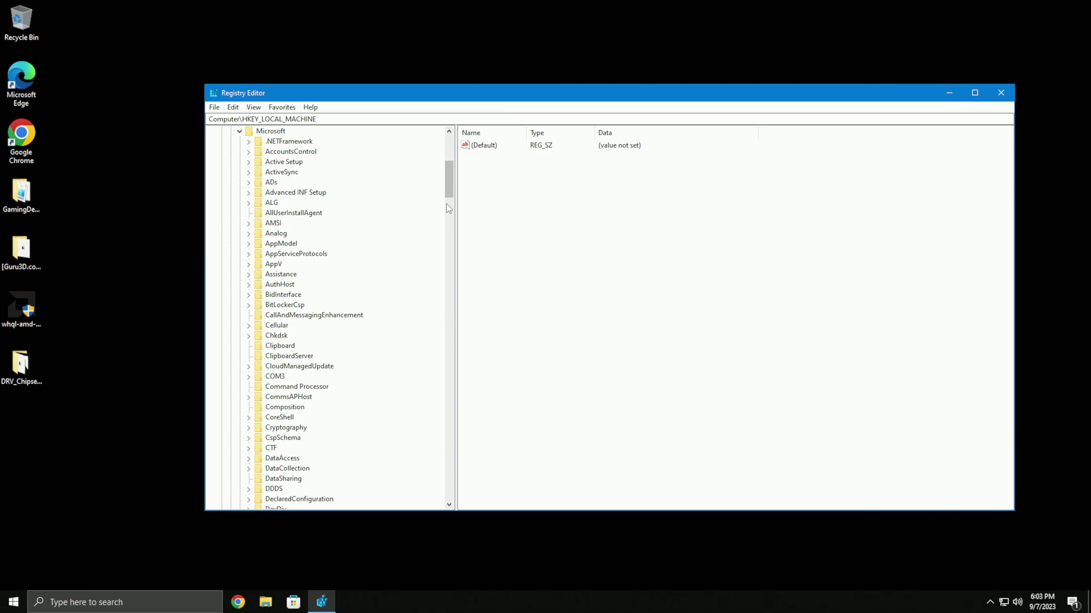
left_click_drag(447, 200, 445, 377)
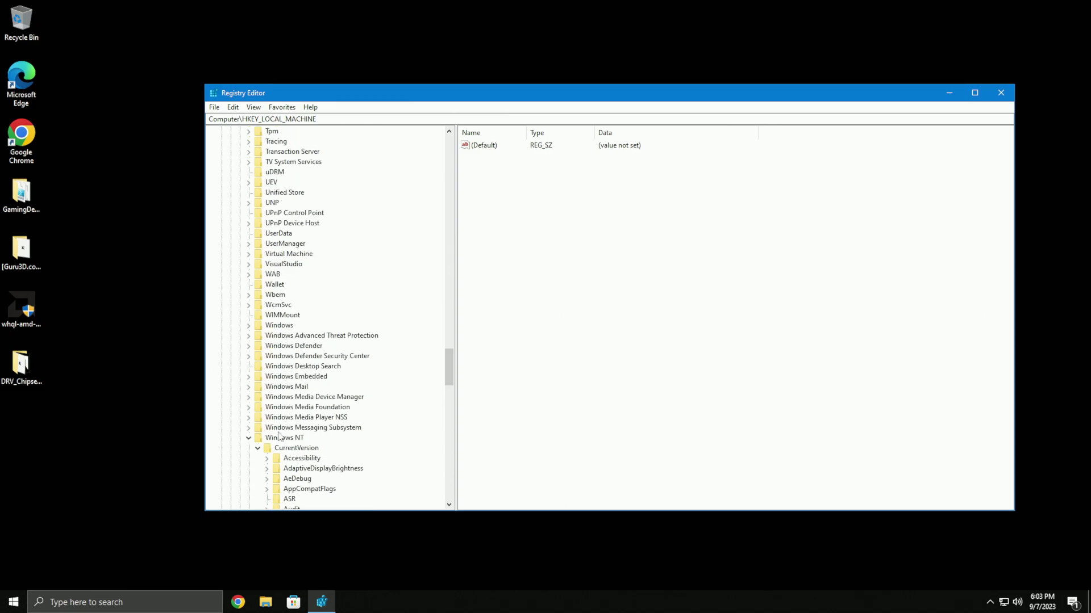
left_click(249, 449)
scroll(301, 434, "down", 3)
left_click(292, 346)
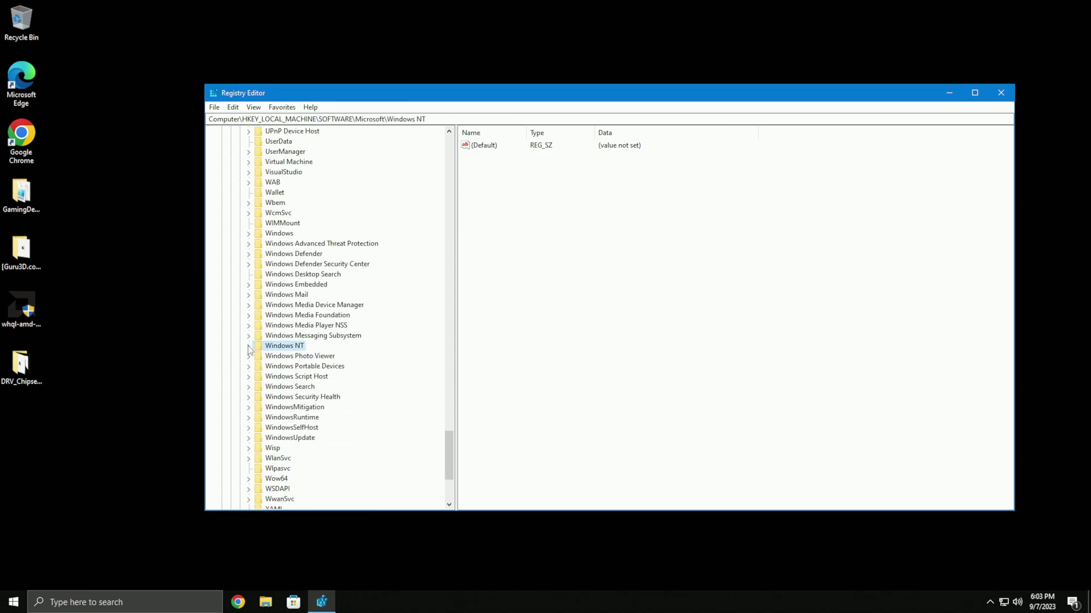
left_click(249, 346)
scroll(341, 381, "down", 5)
left_click(296, 418)
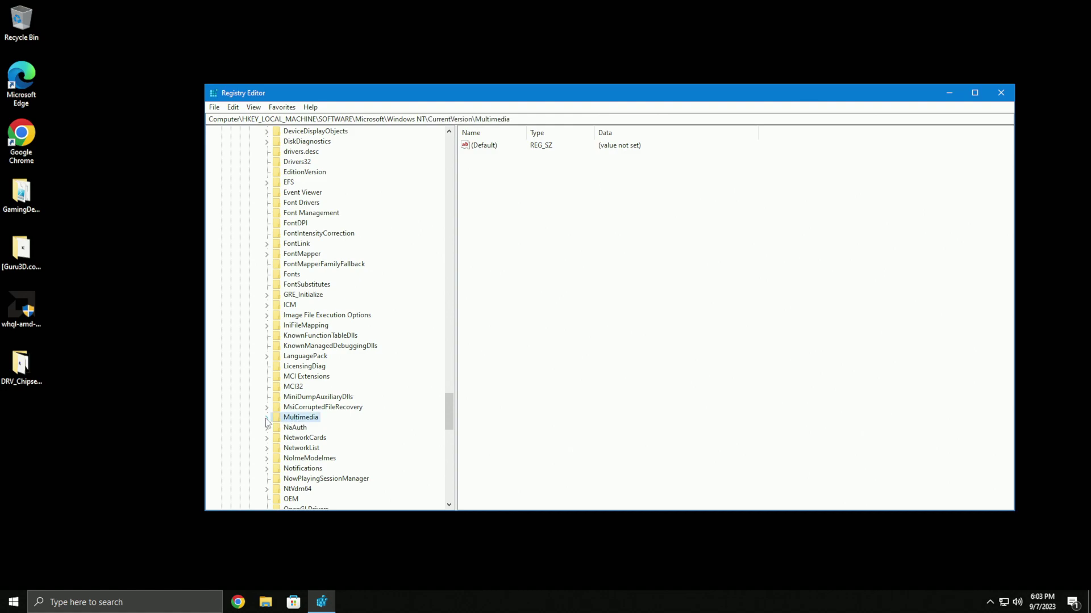
Step: Open the SystemProfile key under Multimedia with its Tasks subkeys expanded, and widen the Name column to show full value names
left_click(267, 417)
left_click(285, 418)
left_click(275, 407)
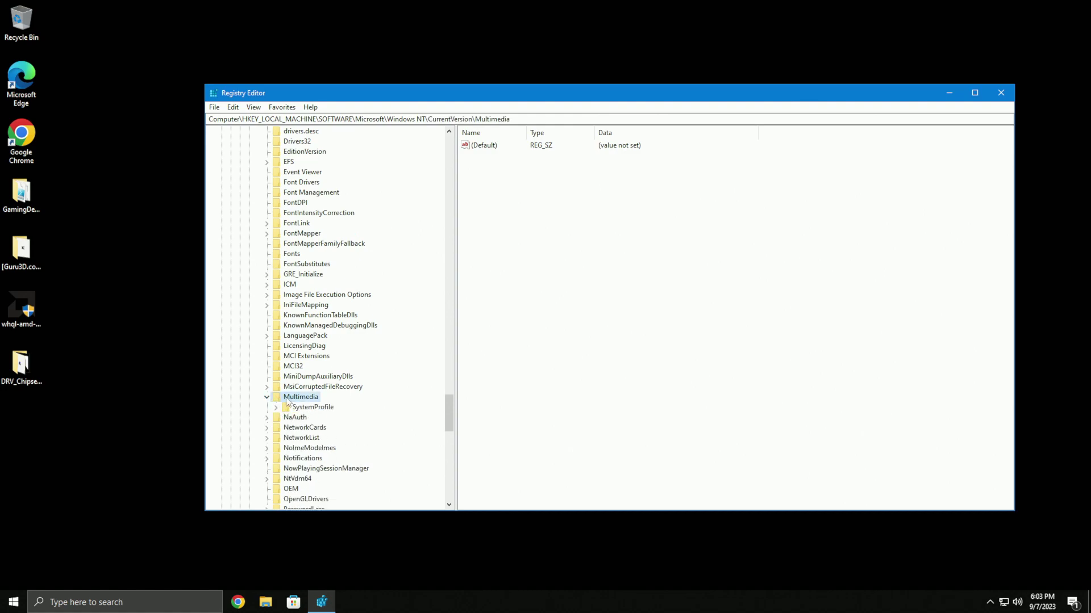
left_click(275, 408)
left_click(284, 418)
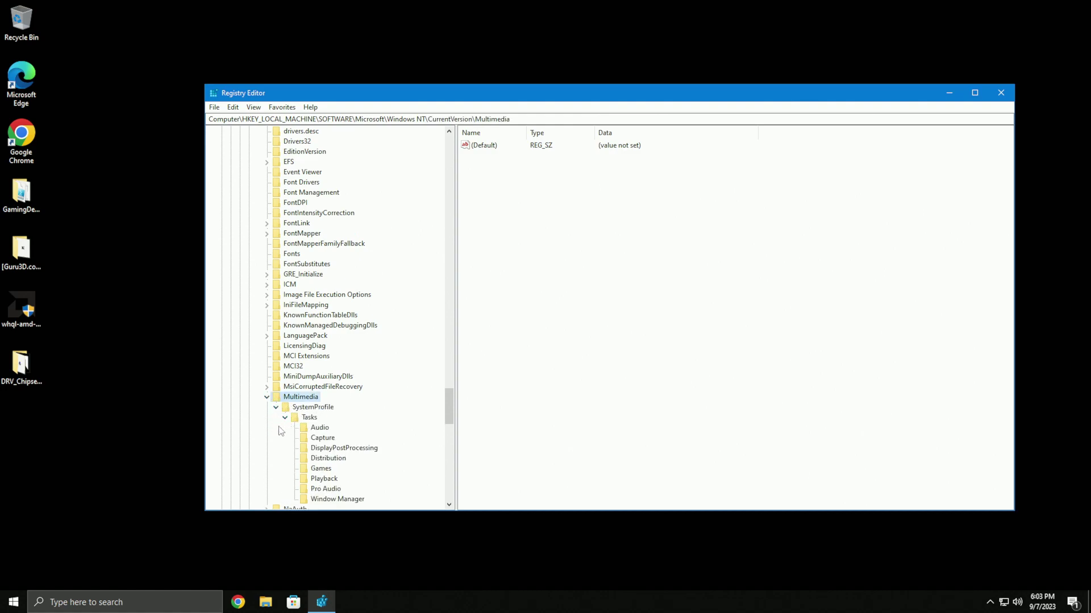
left_click(310, 408)
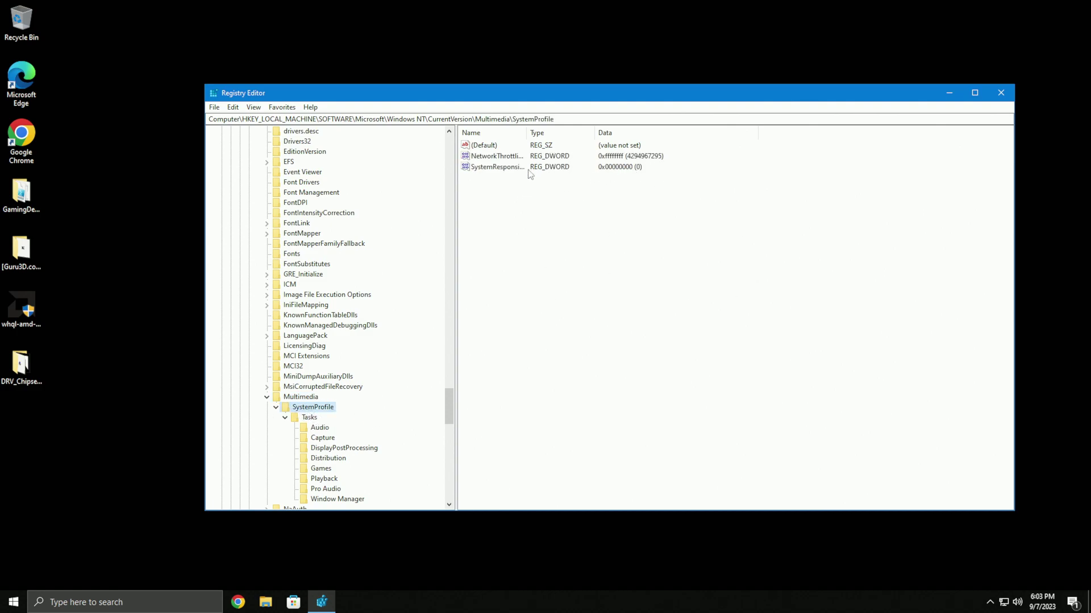
left_click_drag(528, 133, 596, 134)
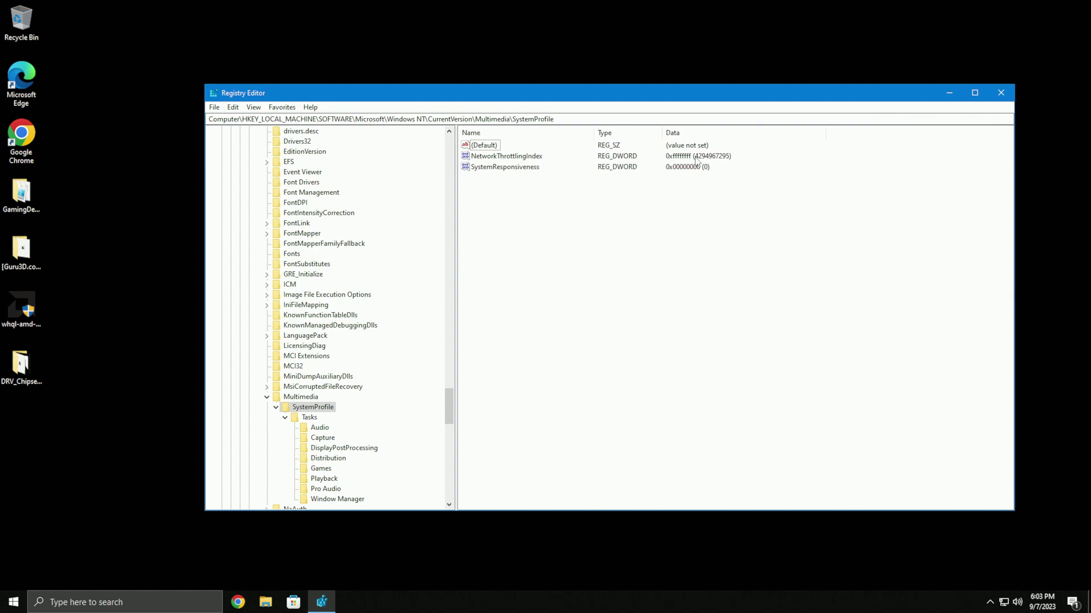
Step: Set SystemResponsiveness to 0 and NetworkThrottlingIndex to ffffffff in hexadecimal within the SystemProfile key
double_click(508, 169)
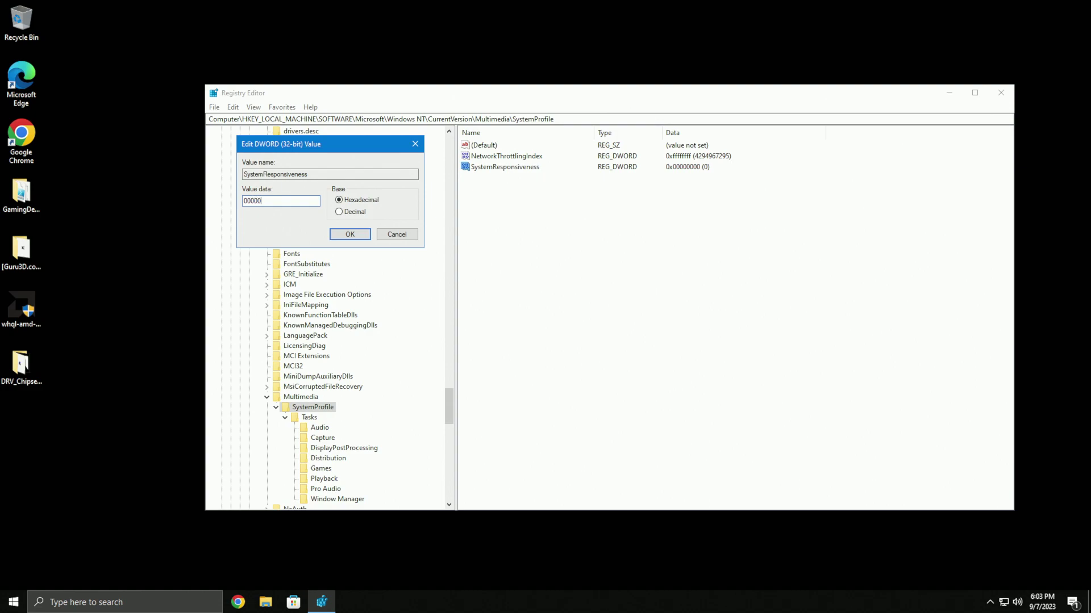
left_click(349, 234)
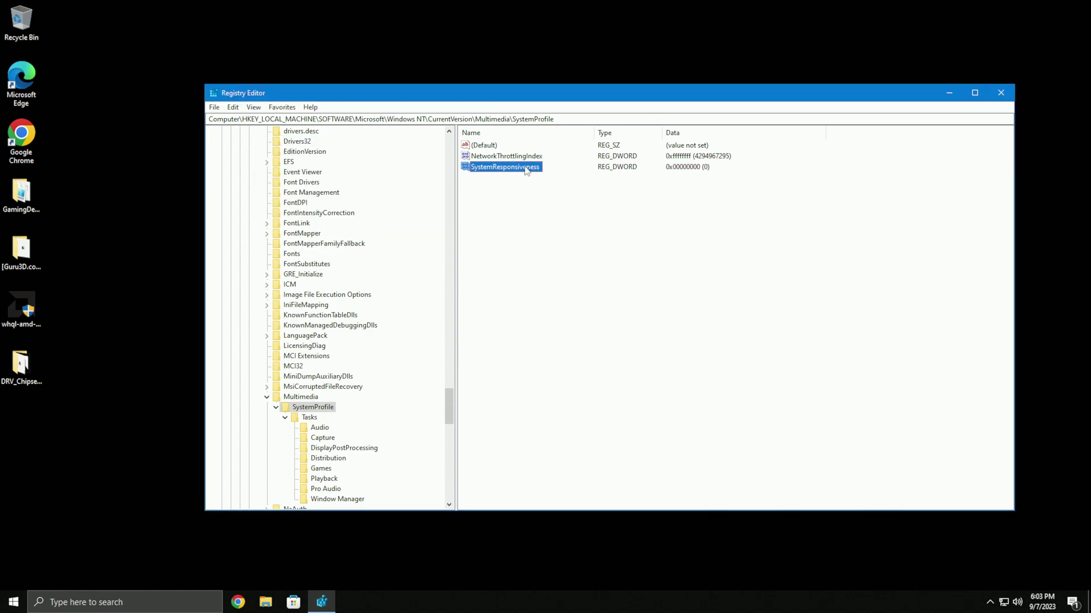
double_click(512, 157)
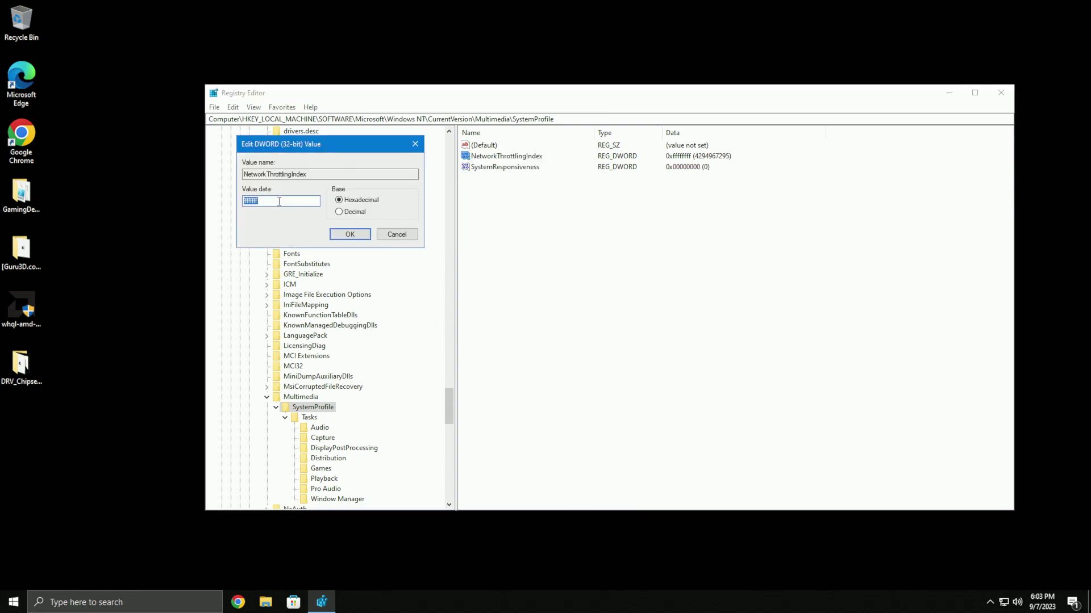
key("BackSpace")
left_click(346, 233)
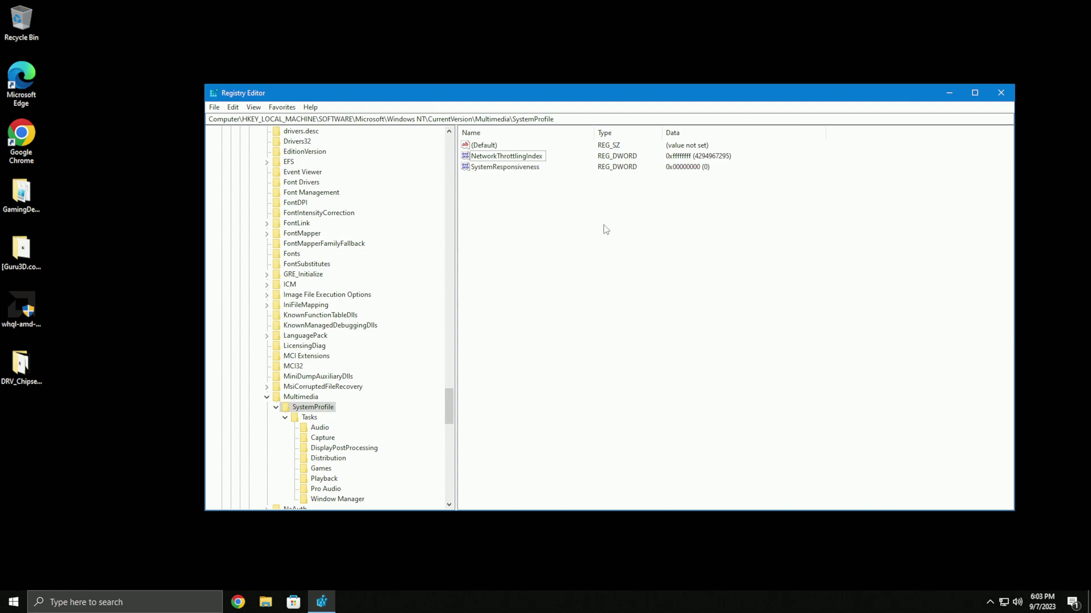
left_click(540, 171)
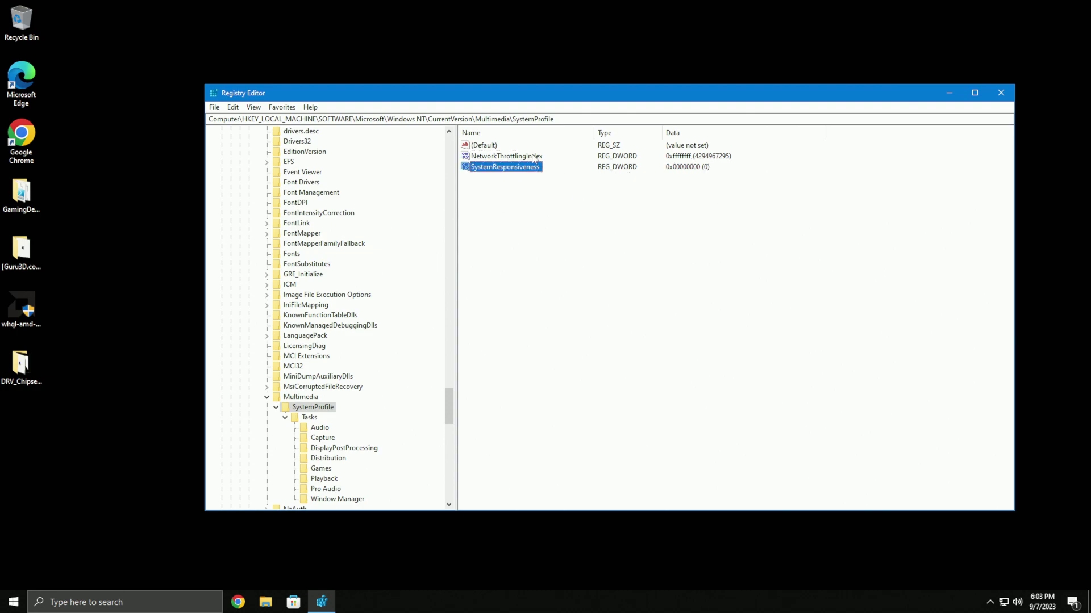
left_click(582, 202)
Step: Examine the GPU Priority and Priority values in the Games key under Tasks without changing them
left_click(323, 469)
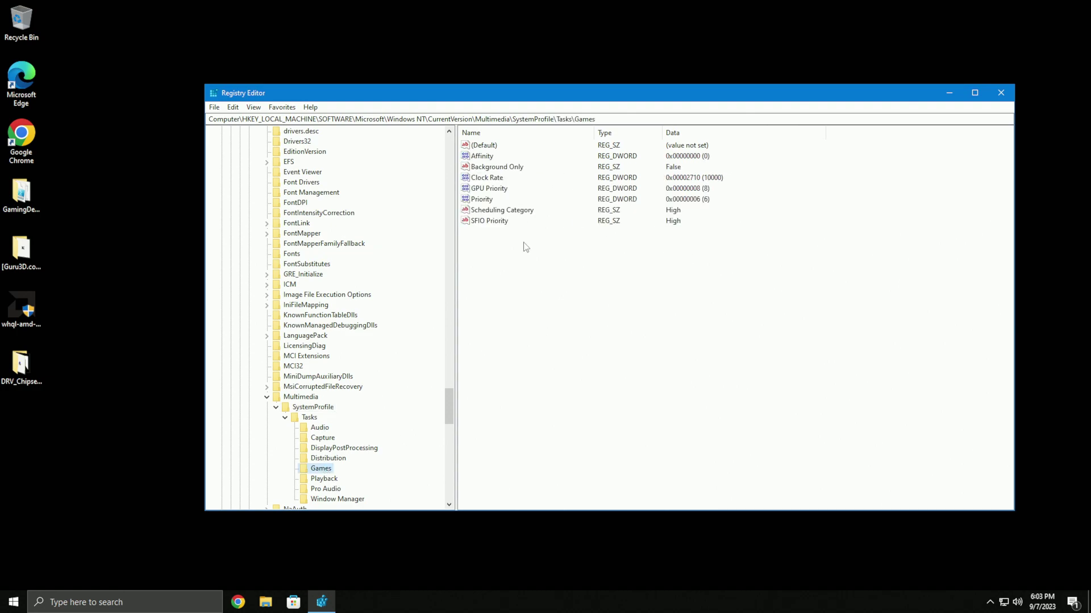
left_click(500, 191)
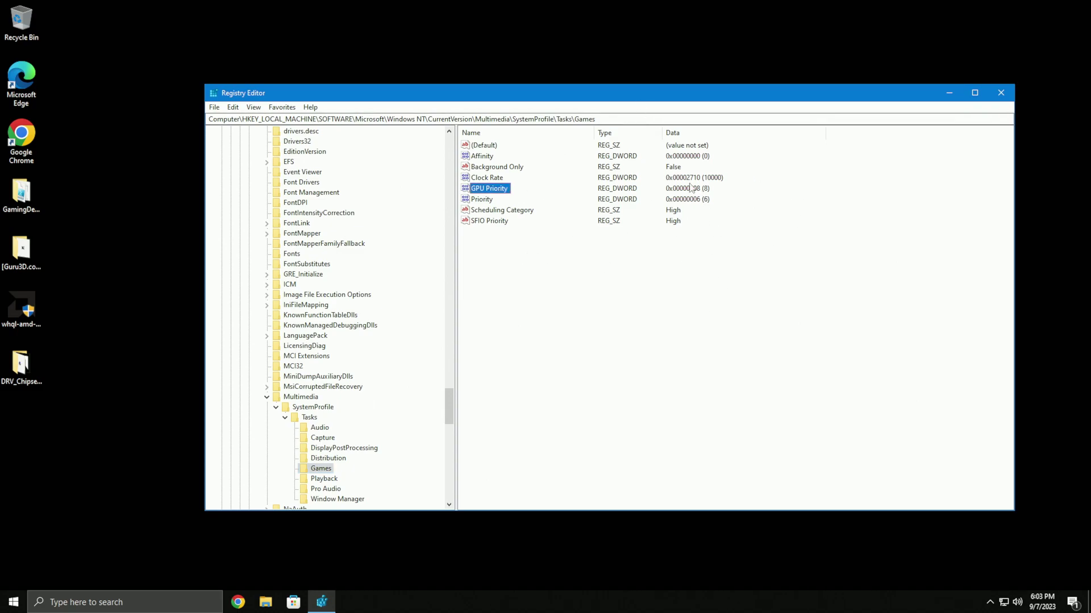
left_click(489, 200)
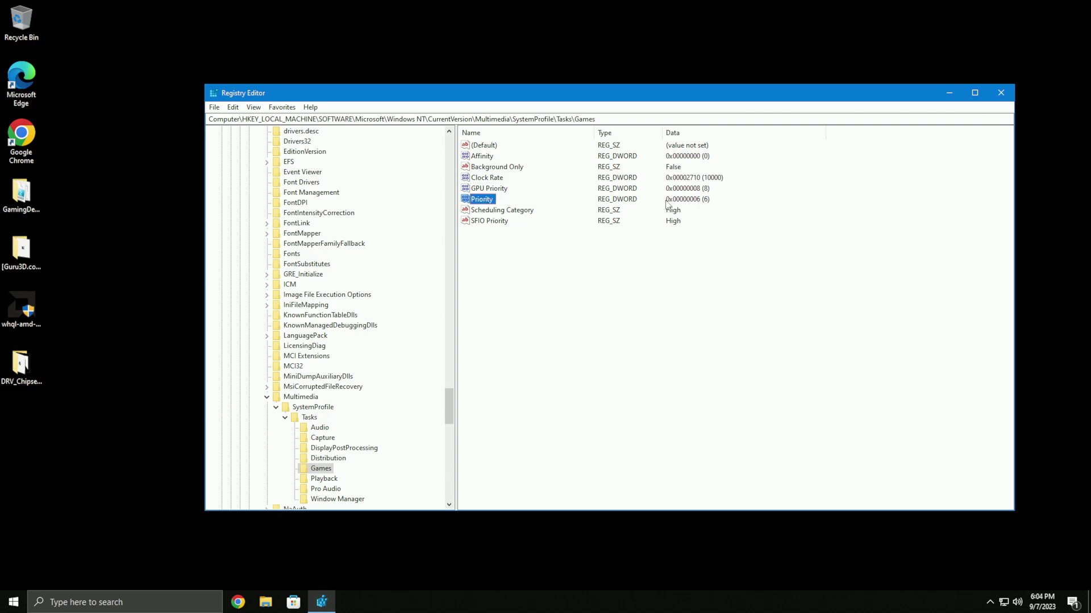
double_click(490, 200)
left_click(415, 144)
left_click(655, 290)
Step: Collapse the Windows NT, Microsoft and SOFTWARE branches under HKEY_LOCAL_MACHINE
mouse_move(449, 406)
left_mouse_down()
mouse_move(447, 431)
mouse_move(448, 388)
left_mouse_up()
left_click(267, 244)
left_click(248, 254)
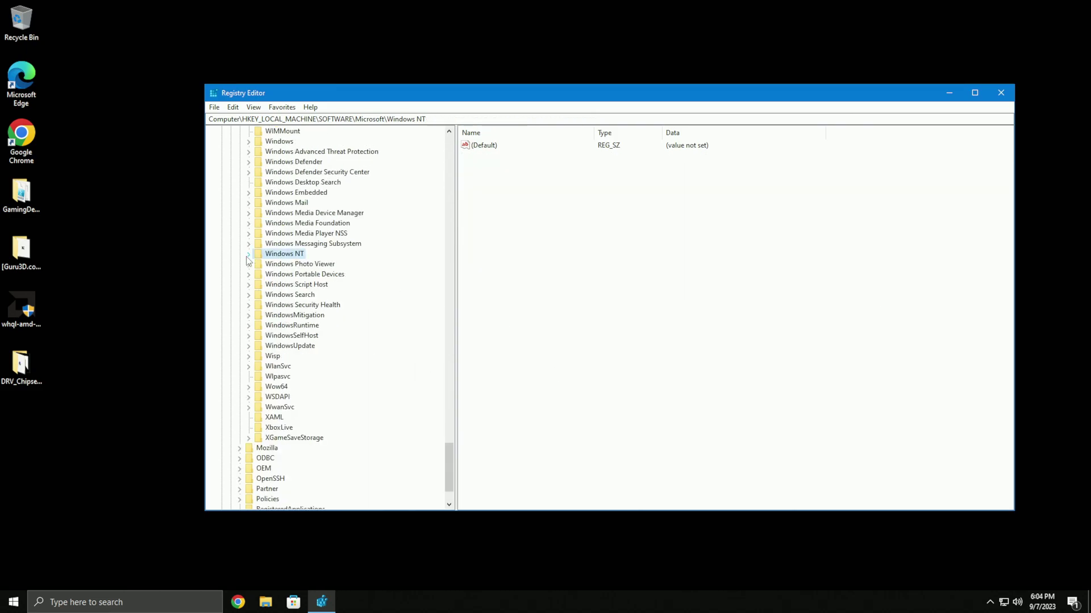
left_click_drag(450, 452, 448, 140)
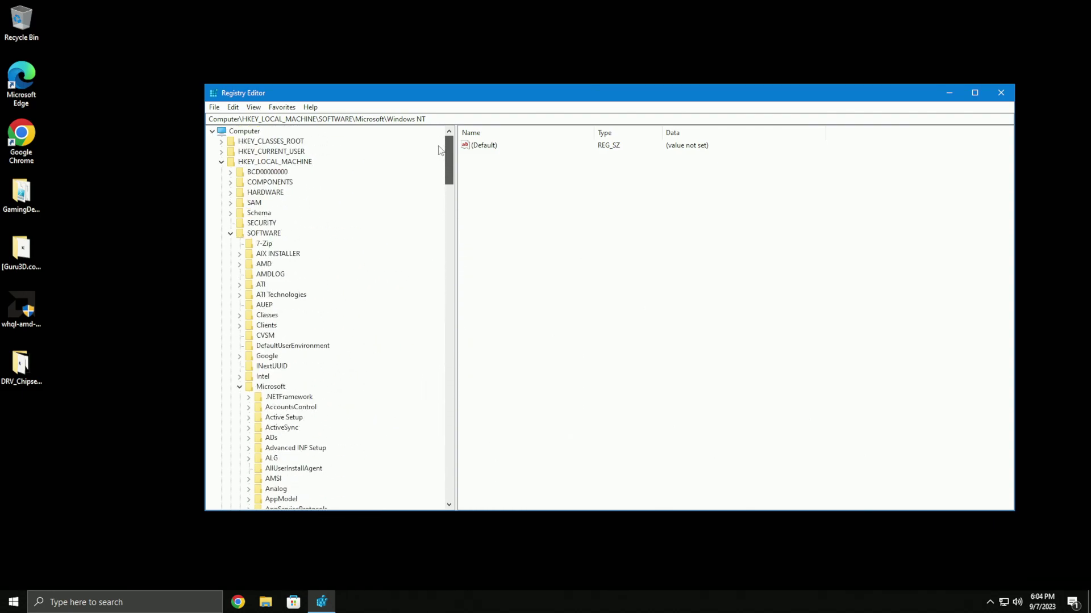
left_click(239, 388)
left_click(230, 233)
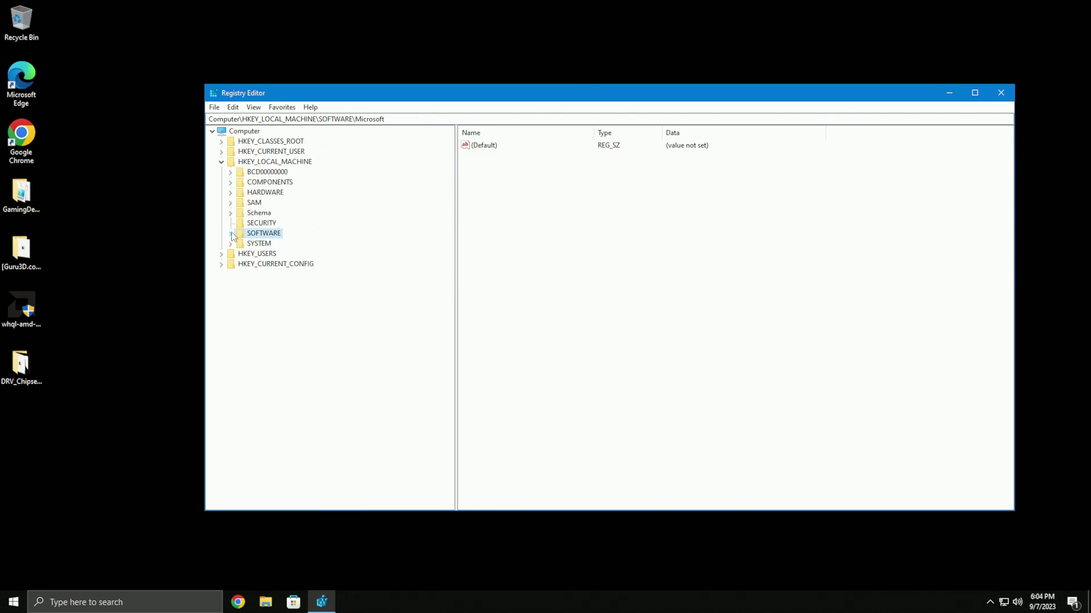
Step: Open and expand the Tcpip key under HKEY_LOCAL_MACHINE\SYSTEM\ControlSet001\Services
left_click(230, 243)
left_click(276, 264)
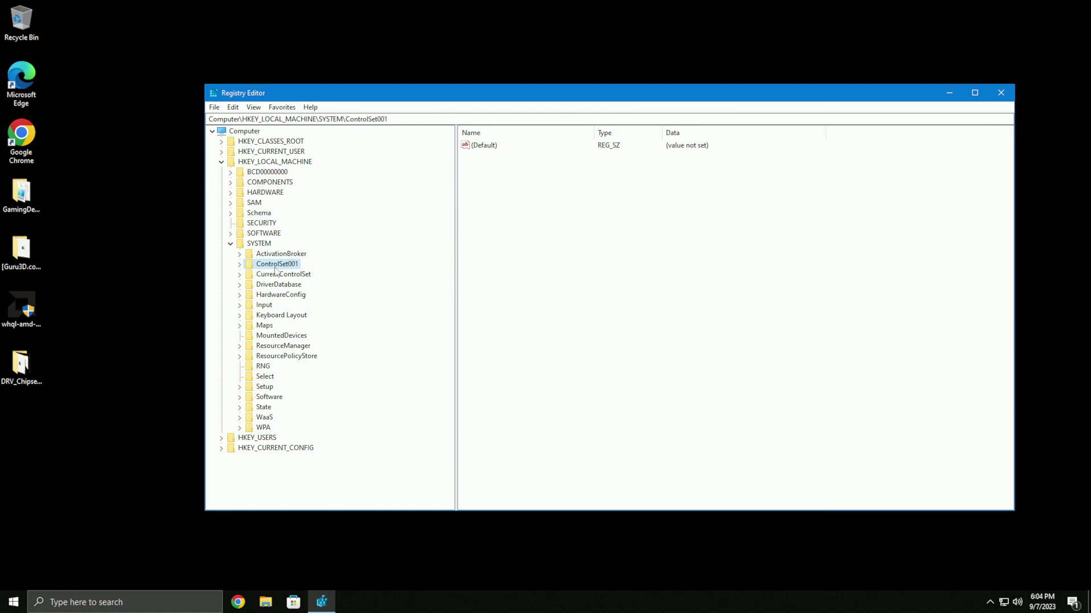
left_click(240, 264)
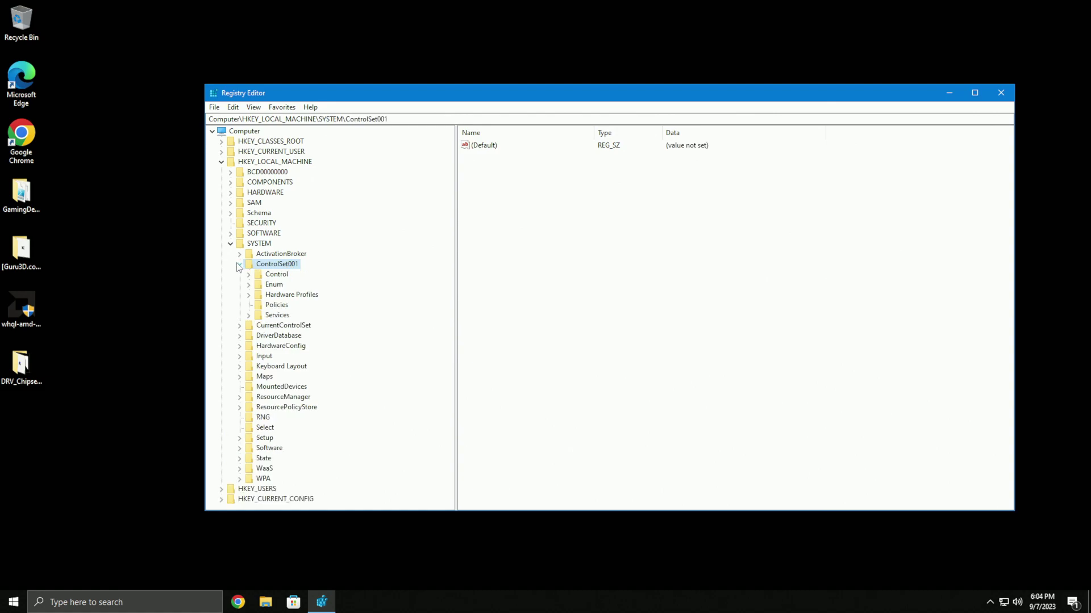
left_click(276, 315)
left_click(248, 315)
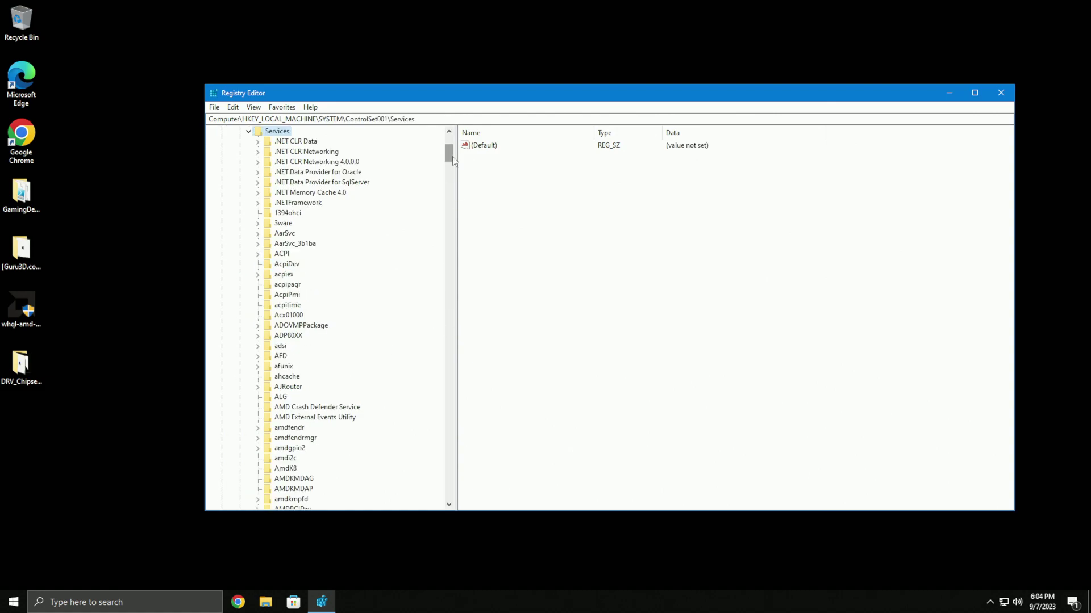
left_click_drag(453, 161, 454, 418)
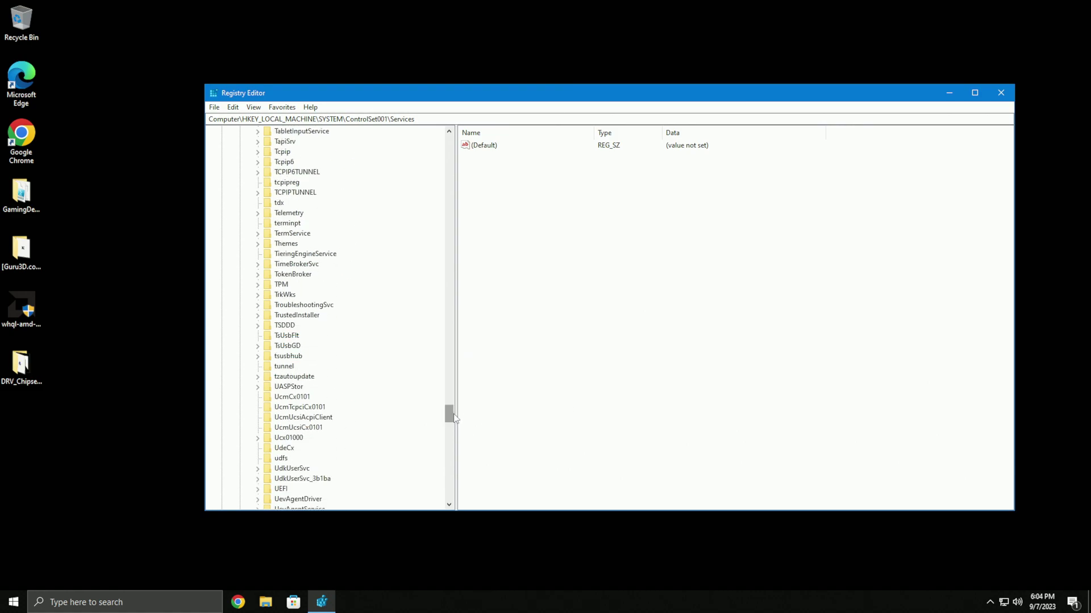
scroll(314, 267, "up", 2)
double_click(273, 215)
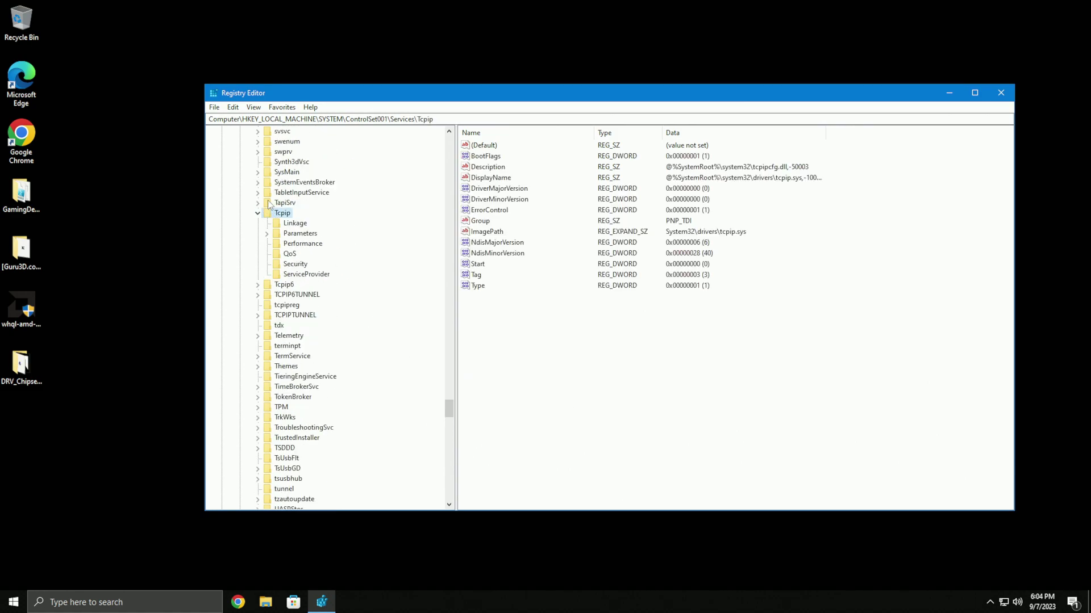
Step: Expand the Parameters key under Tcpip and its Interfaces subkey to list the network interface keys
left_click(302, 236)
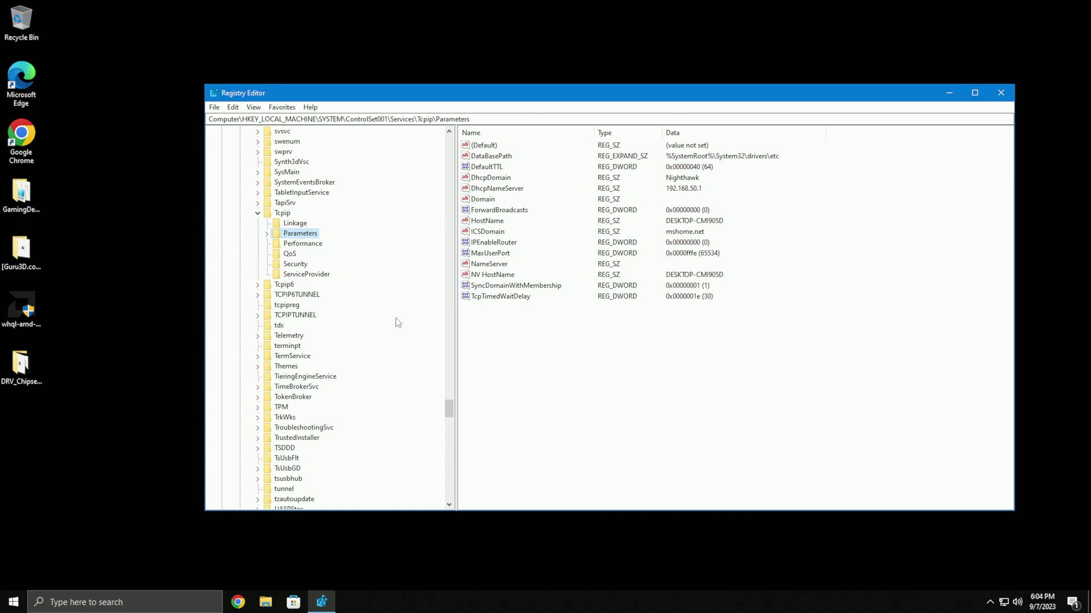
left_click(267, 233)
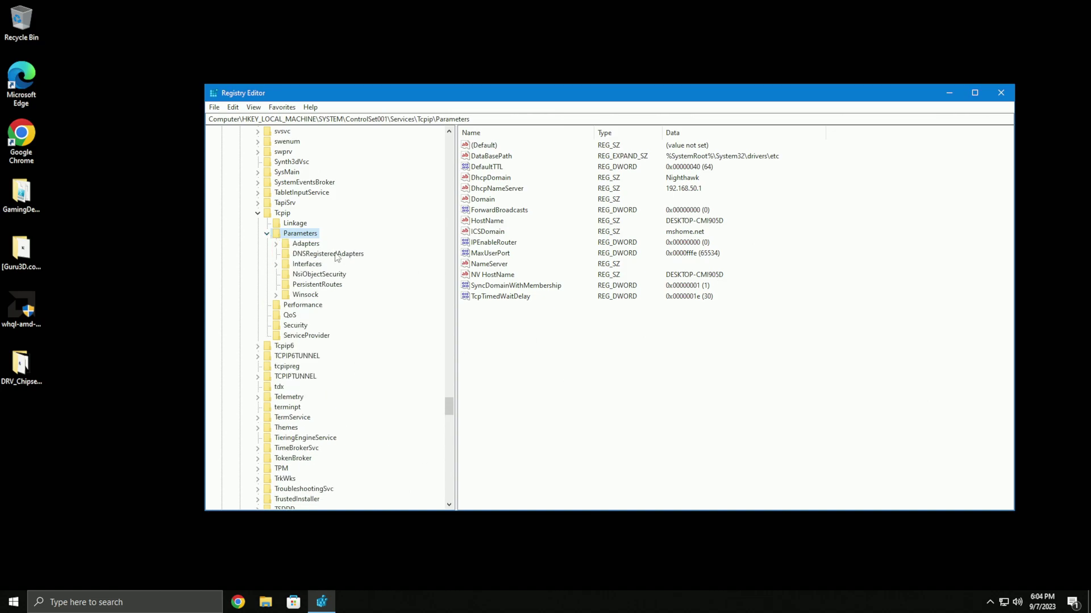
left_click(285, 266)
left_click(276, 265)
Step: Examine the TcpAckFrequency and TCPNoDelay values across the three network interface keys under Interfaces
left_click(343, 284)
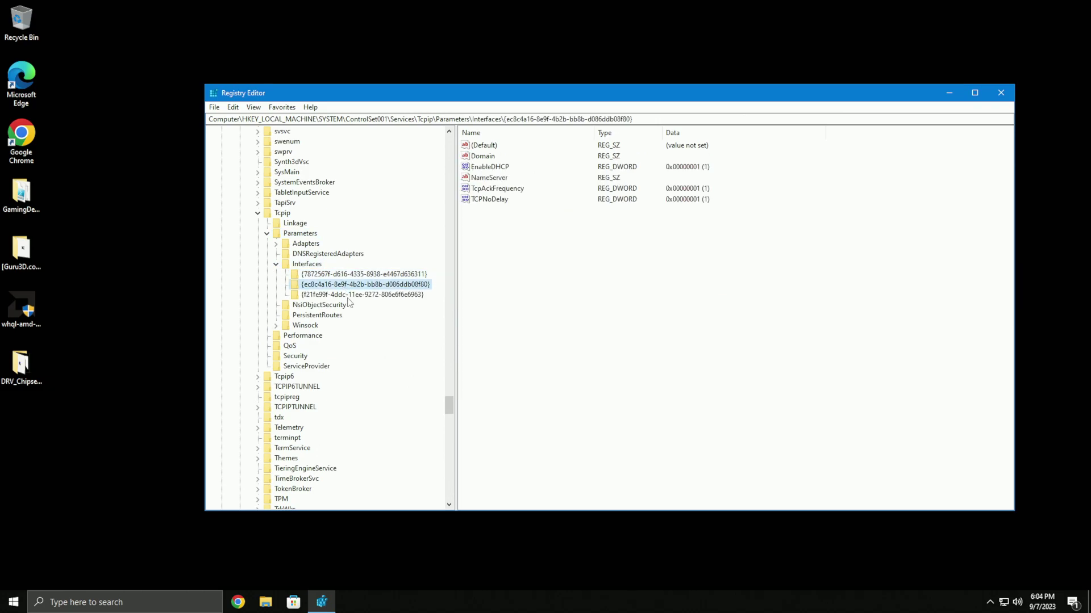
left_click(347, 294)
left_click(363, 275)
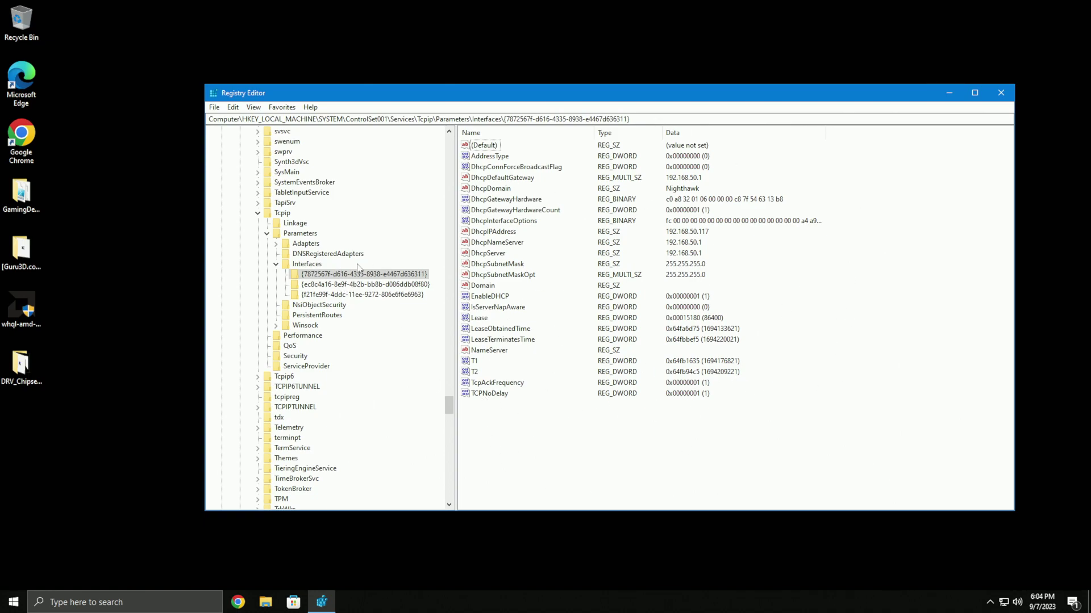
left_click(377, 284)
left_click(375, 295)
left_click(374, 275)
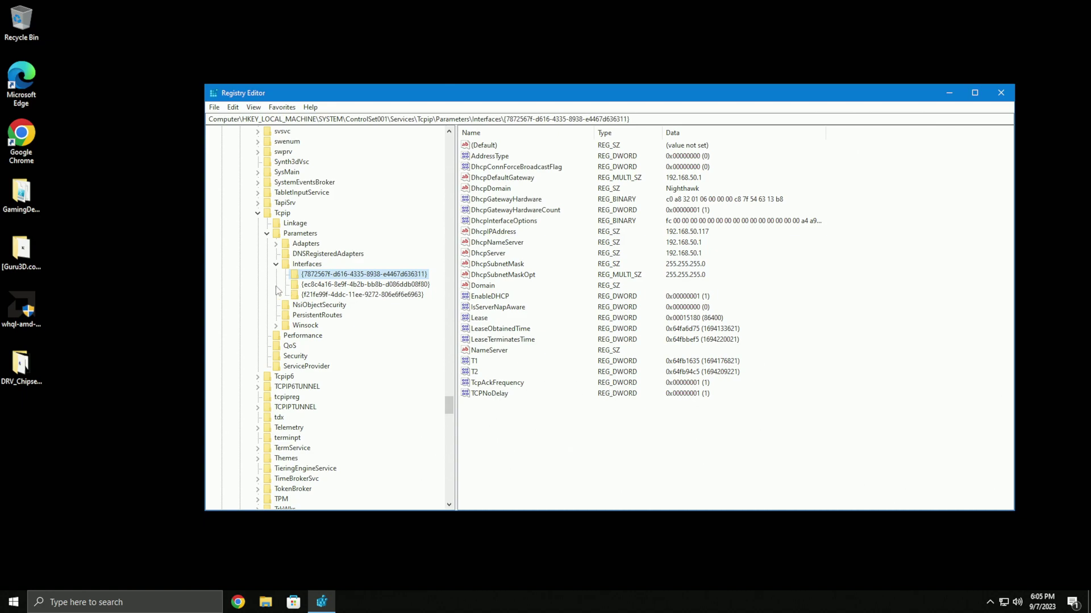
Step: Collapse the registry tree from Interfaces back up through HKEY_LOCAL_MACHINE and close Registry Editor
left_click(276, 264)
left_click(266, 234)
left_click(258, 213)
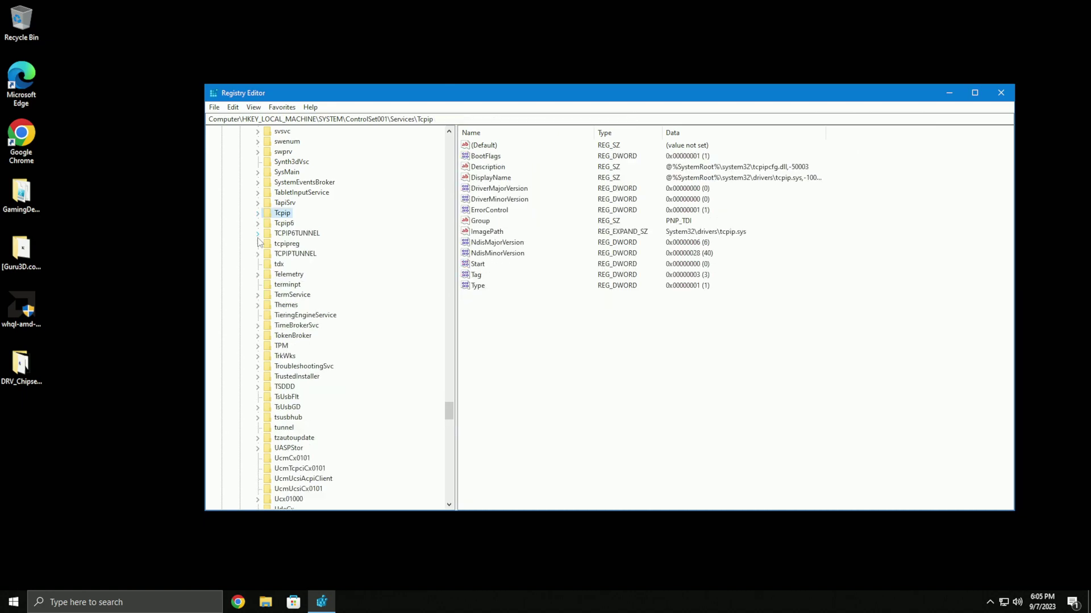
scroll(404, 322, "up", 10)
left_click_drag(447, 394, 438, 136)
scroll(418, 210, "up", 1)
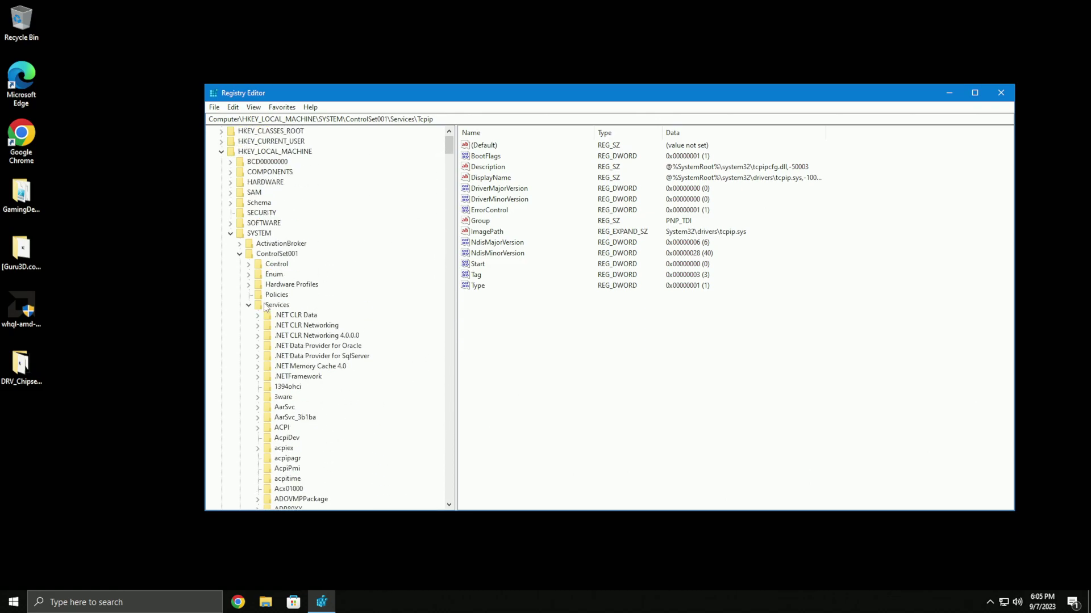
left_click(248, 315)
left_click(239, 264)
left_click(230, 244)
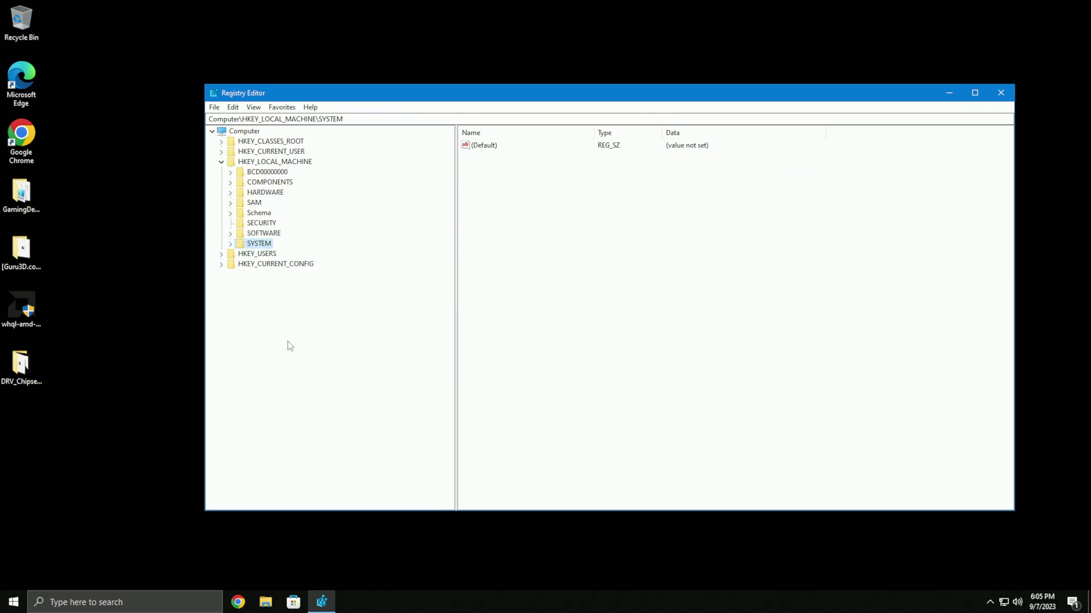
left_click(221, 161)
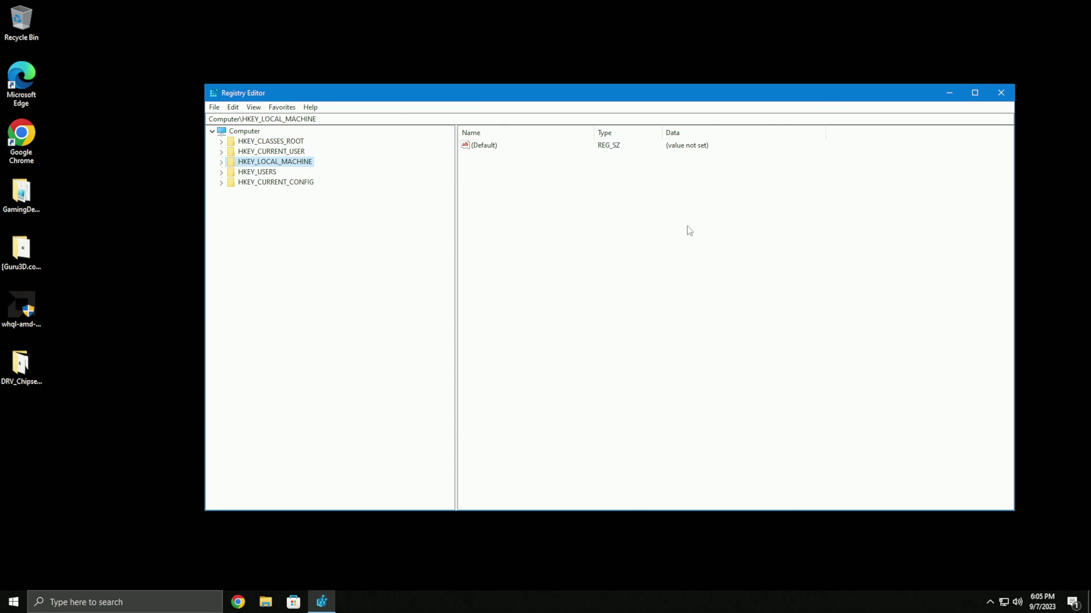
left_click(1002, 96)
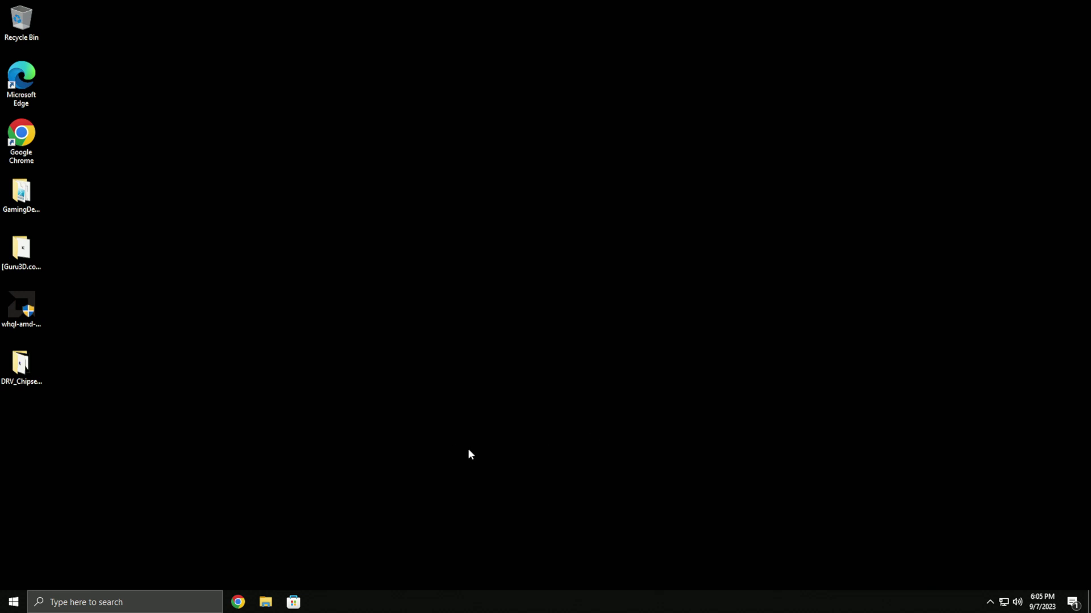
Step: Open AMD Software: Adrenalin Edition from the desktop and skip its quick setup
right_click(433, 333)
left_click(351, 422)
right_click(477, 250)
left_click(643, 299)
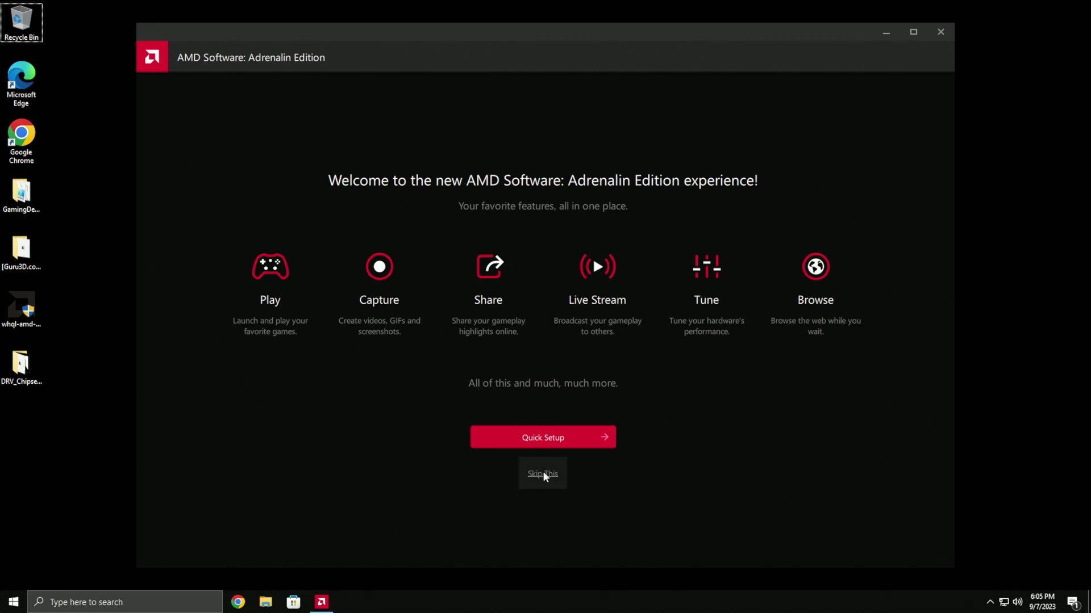
left_click(541, 473)
Step: Go through the AMD notifications and switch Check For Updates to Manual in the system settings
left_click(829, 126)
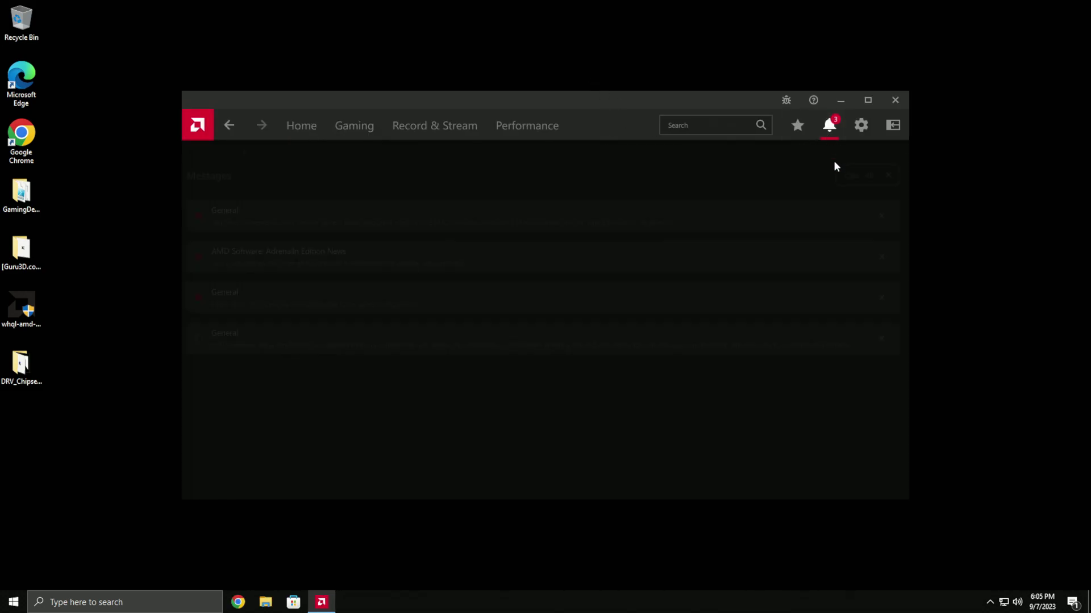
left_click(887, 182)
left_click(861, 125)
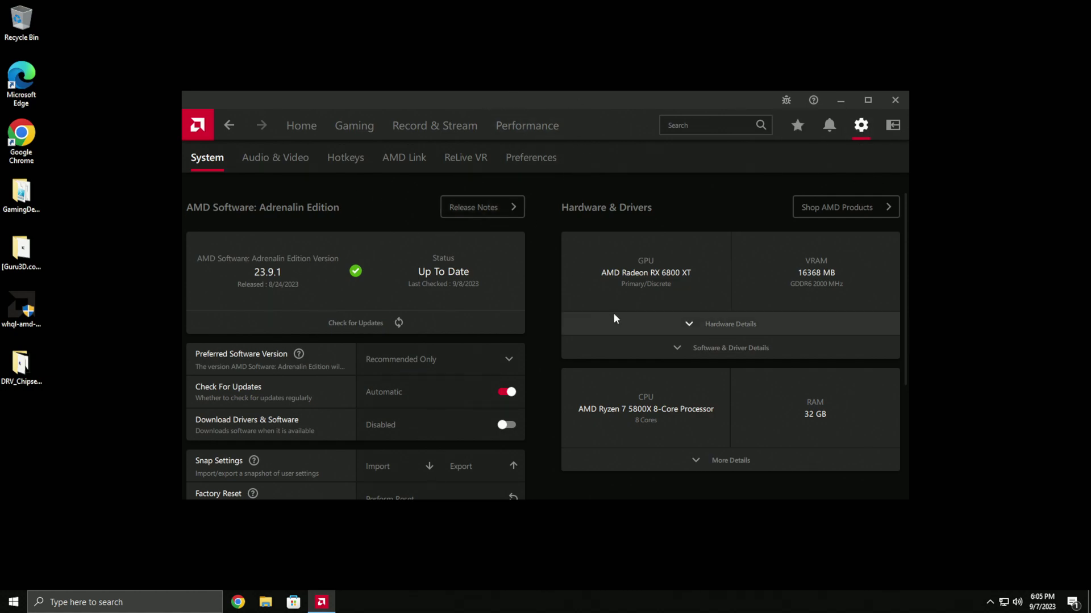
scroll(545, 318, "down", 5)
left_click(506, 212)
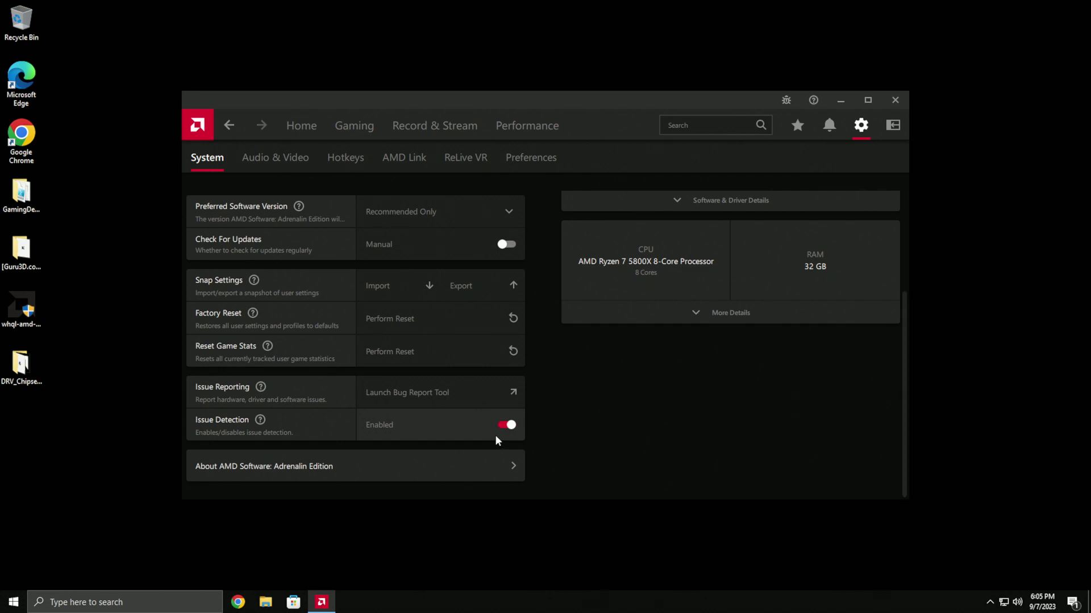
scroll(516, 449, "up", 5)
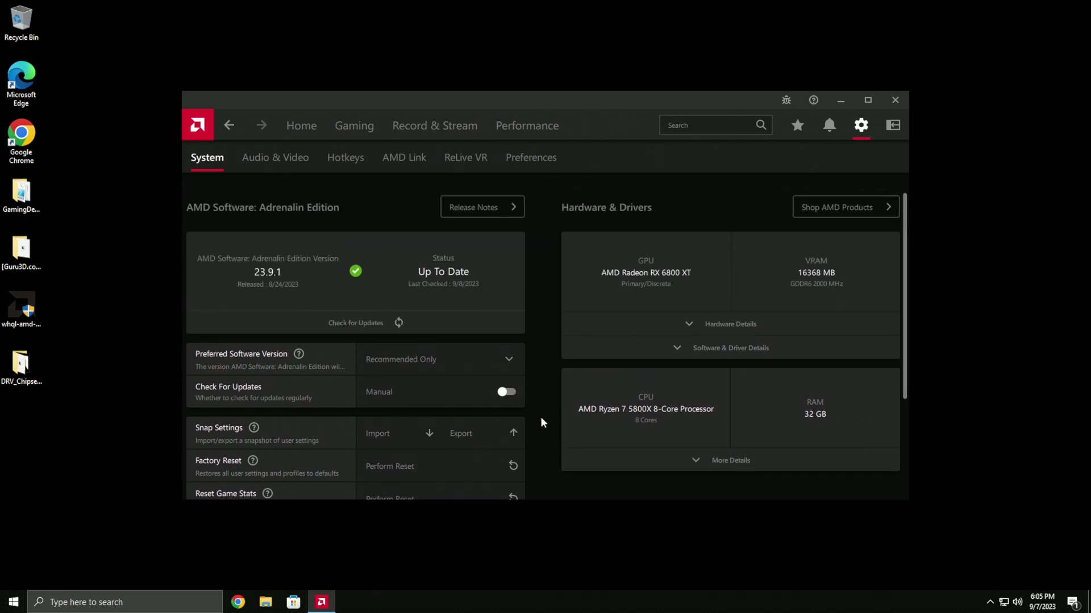
Step: Disable In-Game Overlay, Toast Notifications, Advertisements and Animation & Effects in the AMD software preferences
left_click(530, 157)
scroll(568, 338, "down", 1)
left_click(503, 309)
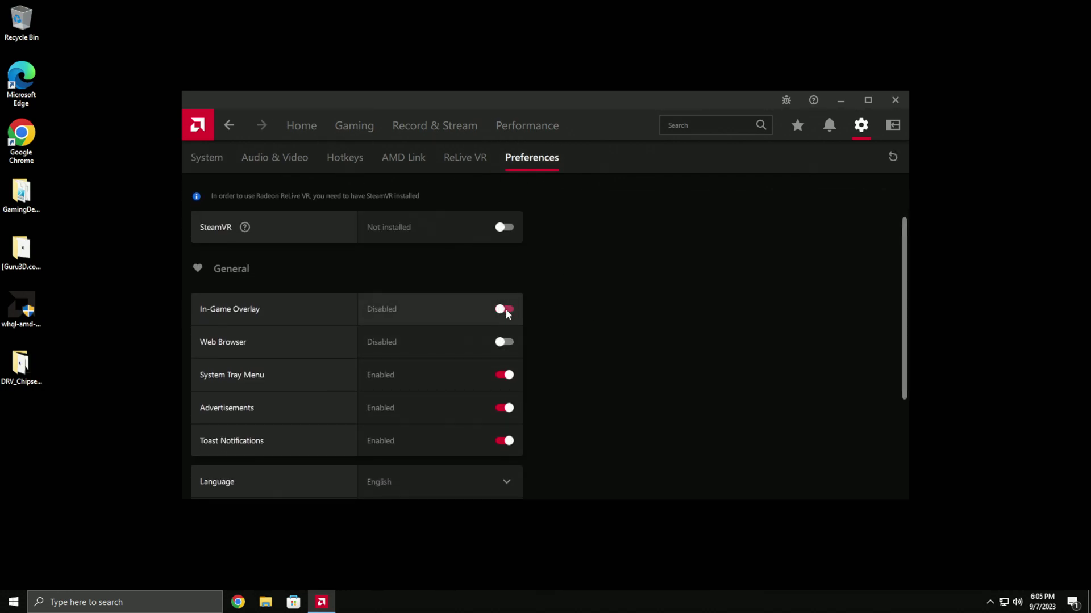
left_click(503, 441)
left_click(503, 408)
scroll(479, 404, "up", 1)
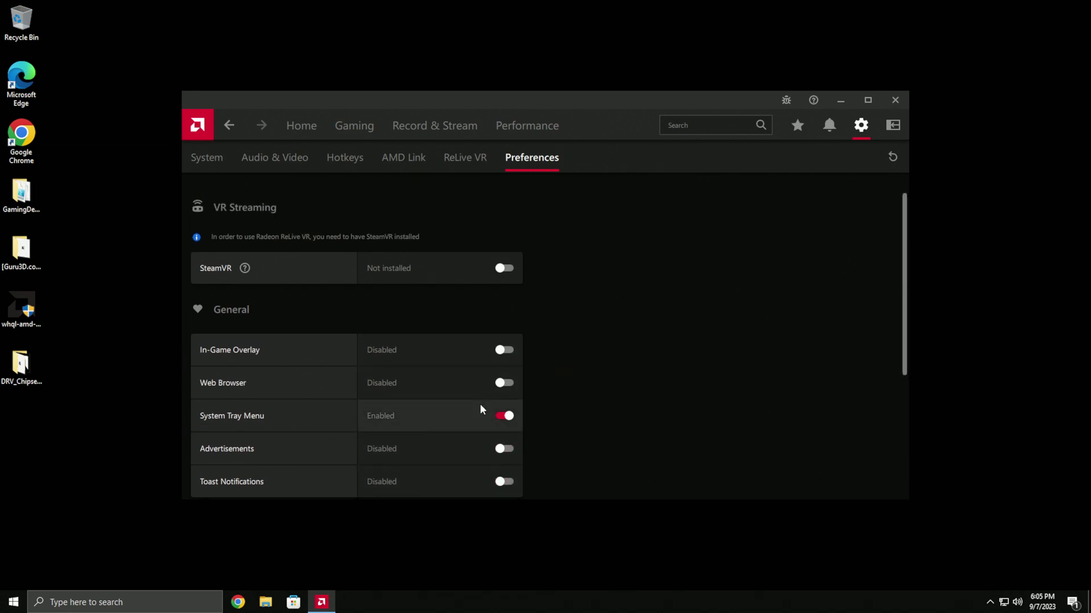
scroll(568, 370, "down", 5)
left_click(431, 423)
scroll(424, 402, "up", 1)
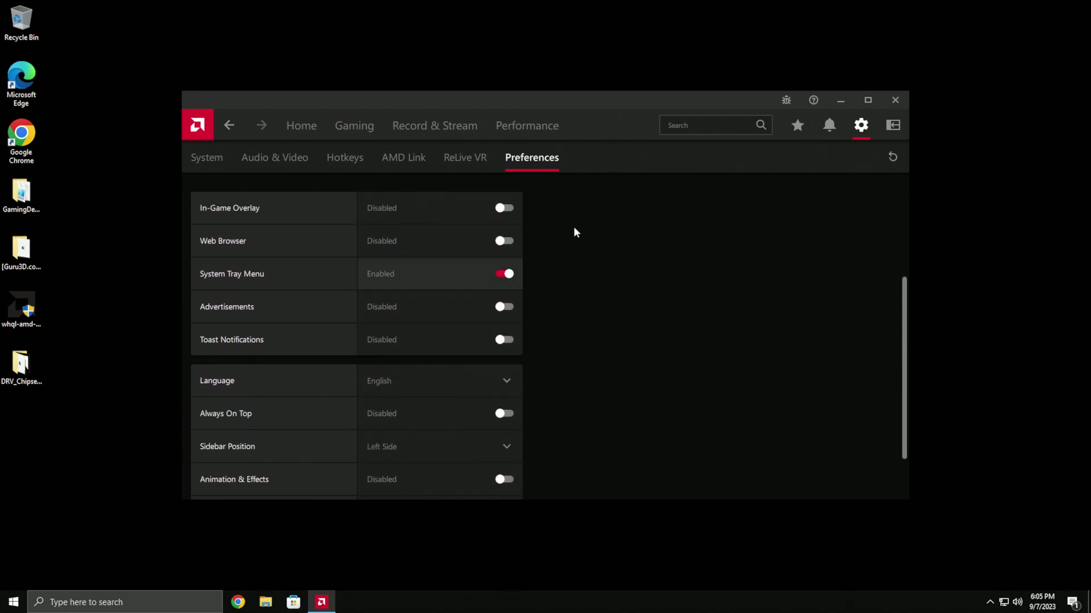
Step: Check the hidden system tray icons for the AMD entry and review the remaining general preferences
left_click(990, 602)
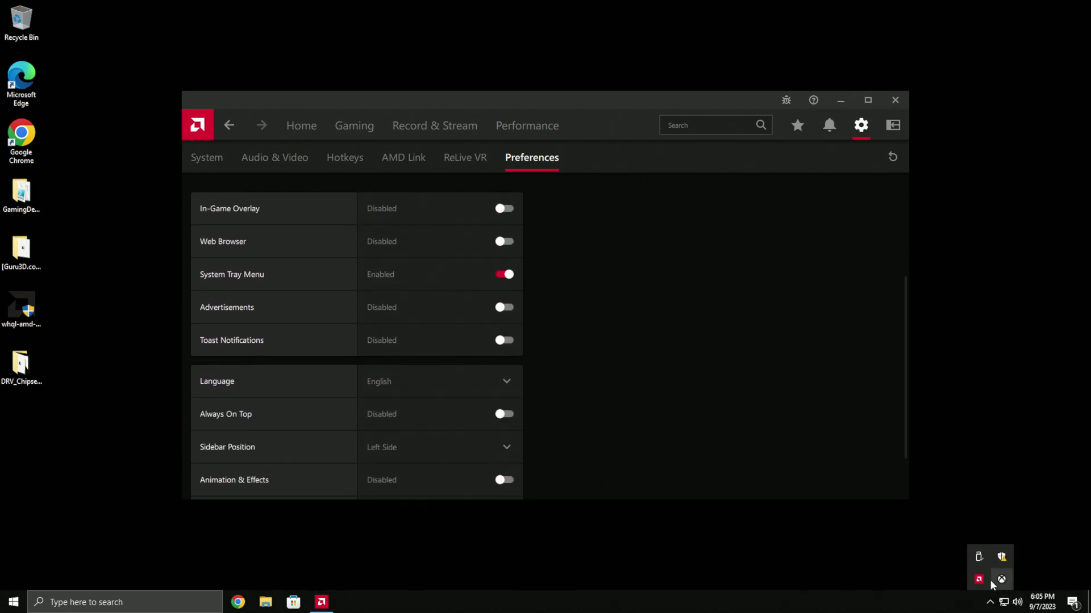
left_click(776, 456)
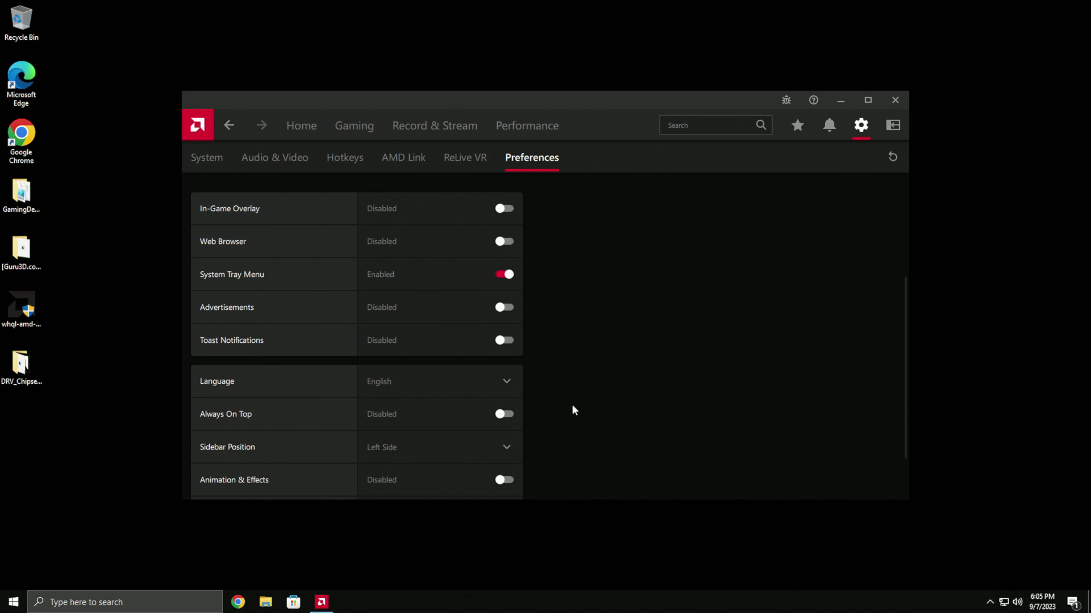
scroll(534, 375, "down", 2)
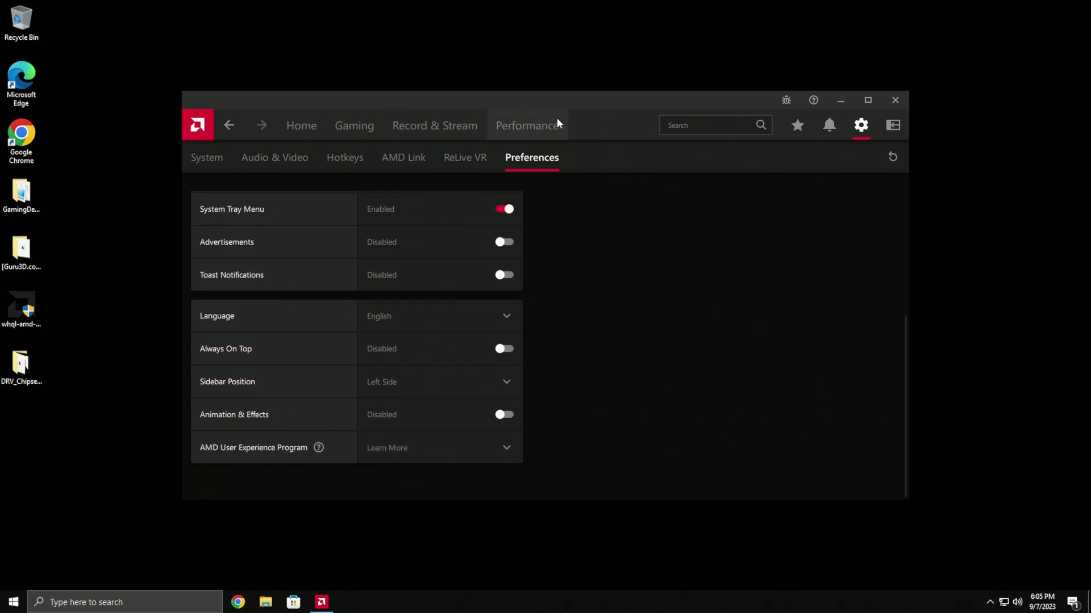
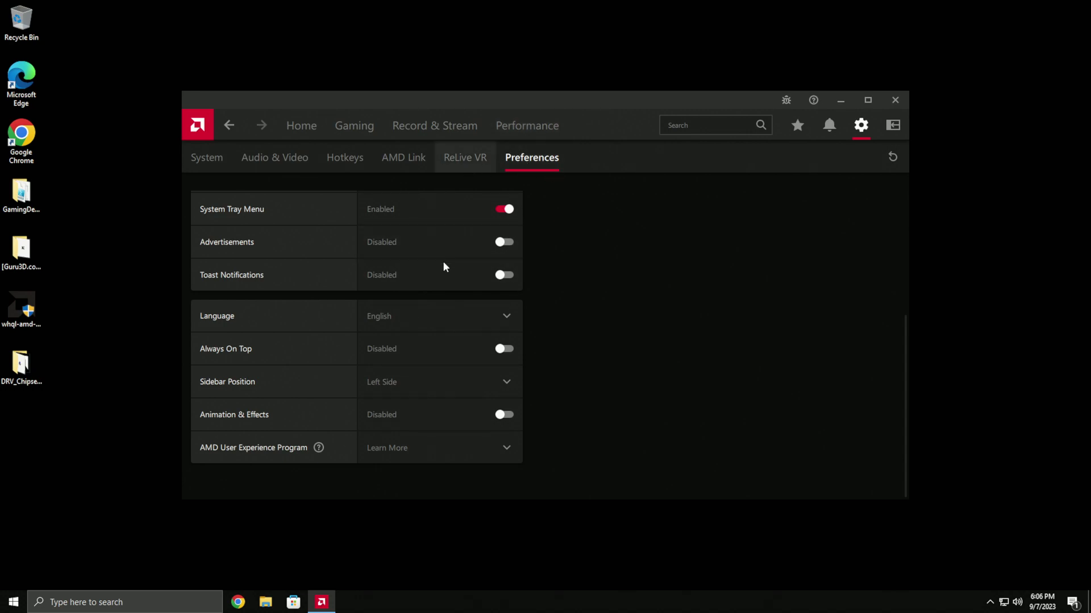
scroll(592, 353, "up", 3)
scroll(574, 326, "down", 3)
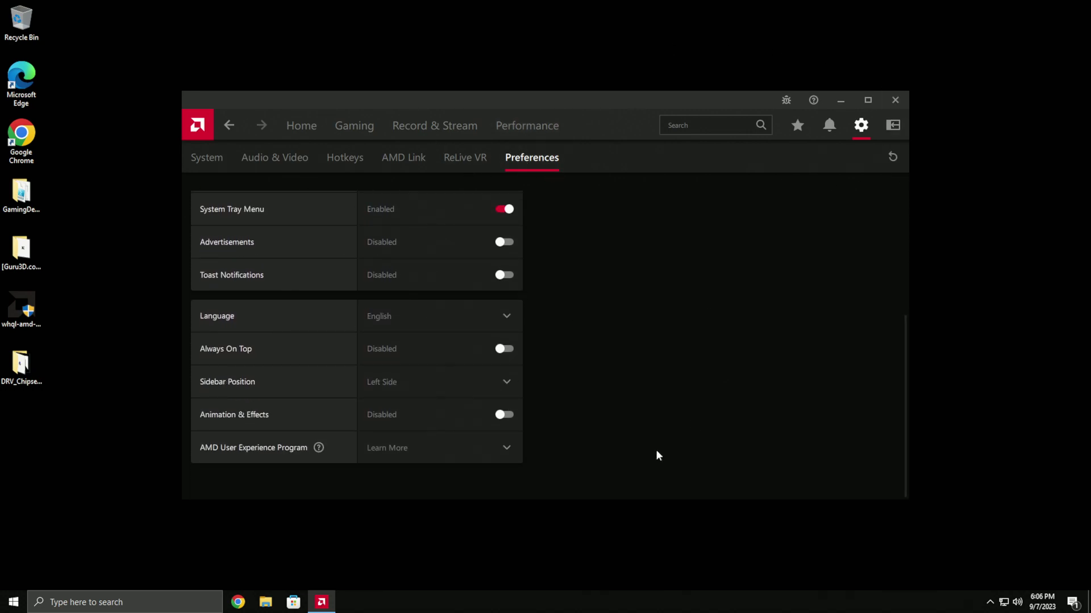
Step: Close AMD Software: Adrenalin Edition and reopen it from its system tray icon
left_click(322, 603)
right_click(423, 602)
key("Escape")
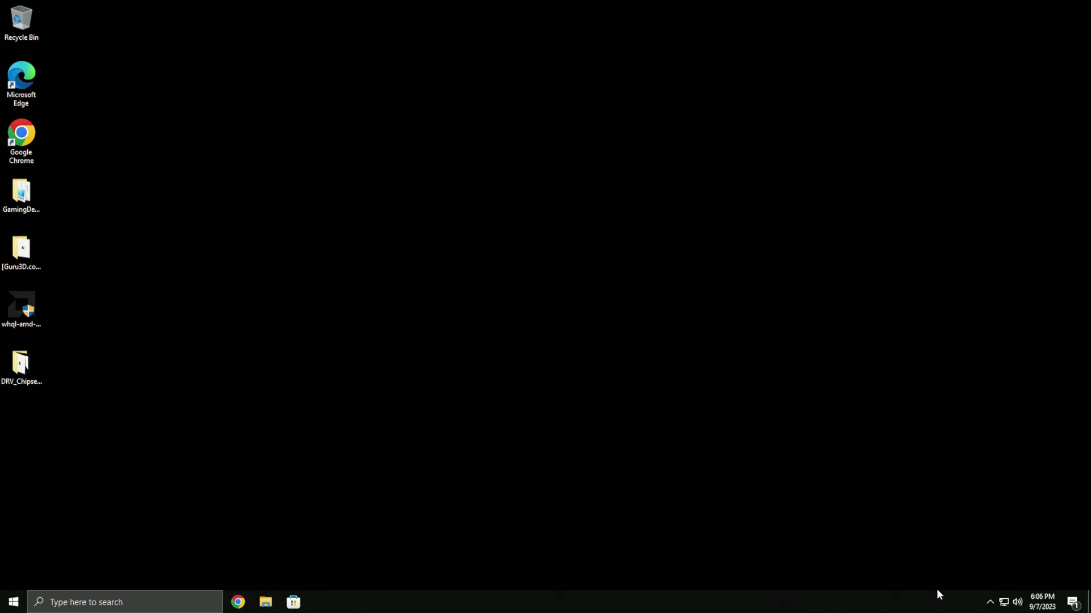
left_click(989, 603)
right_click(980, 580)
left_click(996, 523)
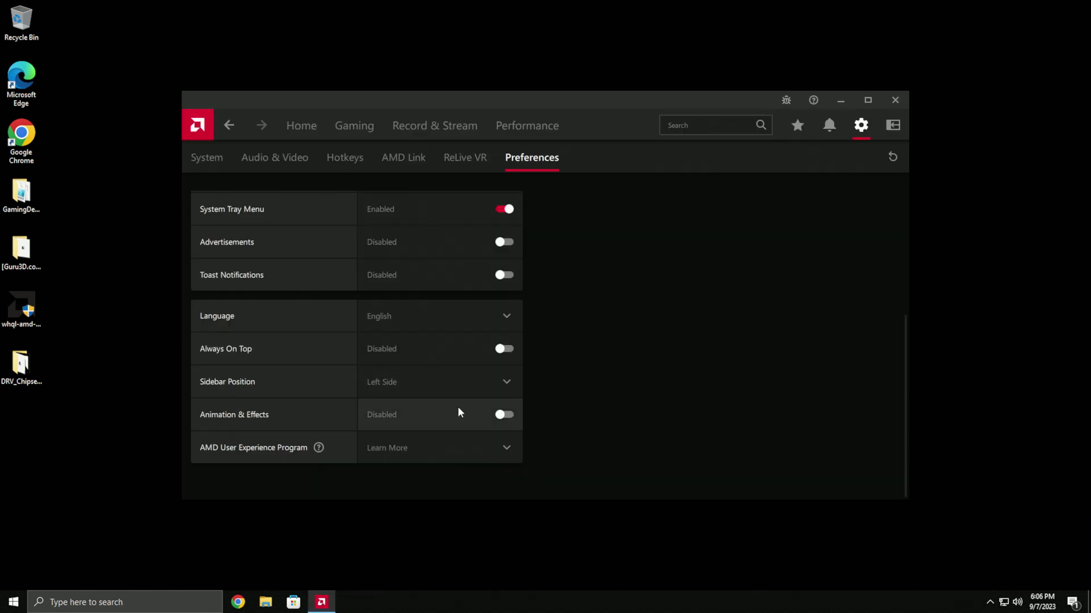
Step: Open the performance tuning settings and switch the Radeon RX 6800 XT's Tuning Control to Custom manual tuning
left_click(517, 129)
left_click(258, 159)
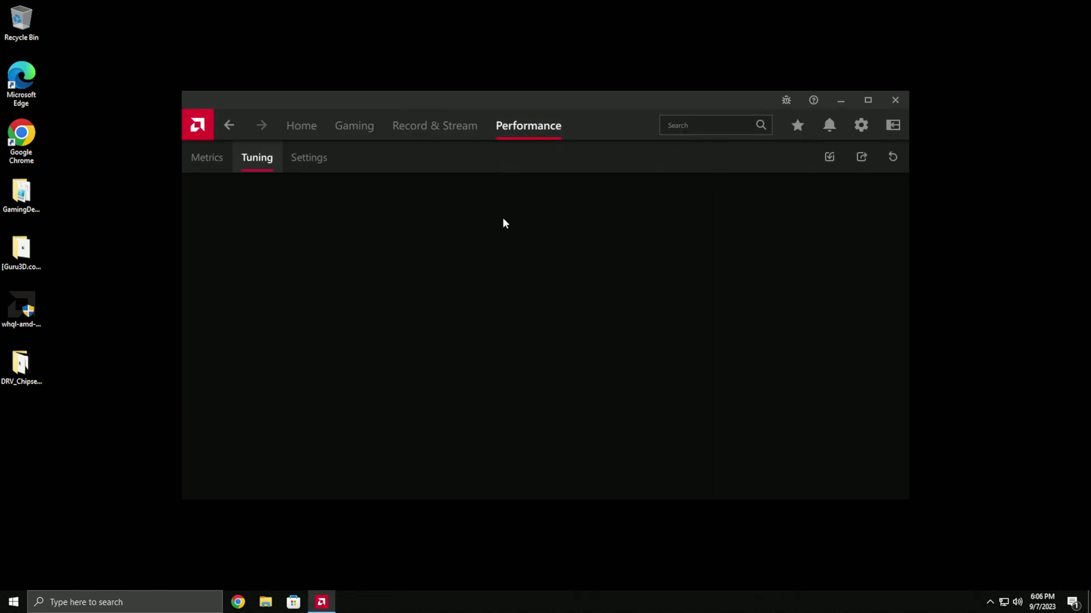
scroll(500, 296, "down", 6)
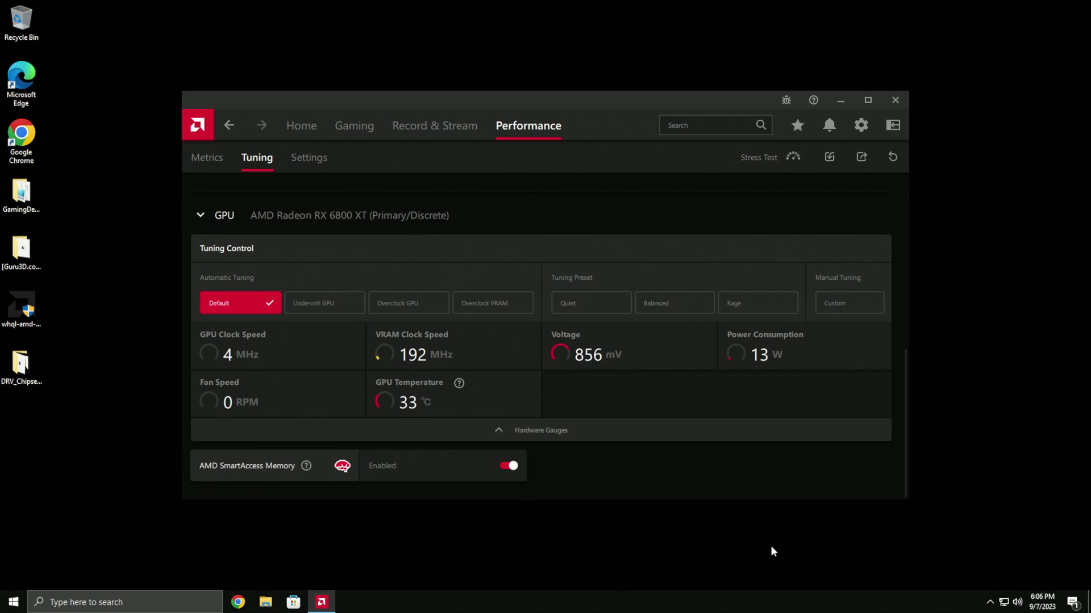
scroll(605, 275, "up", 1)
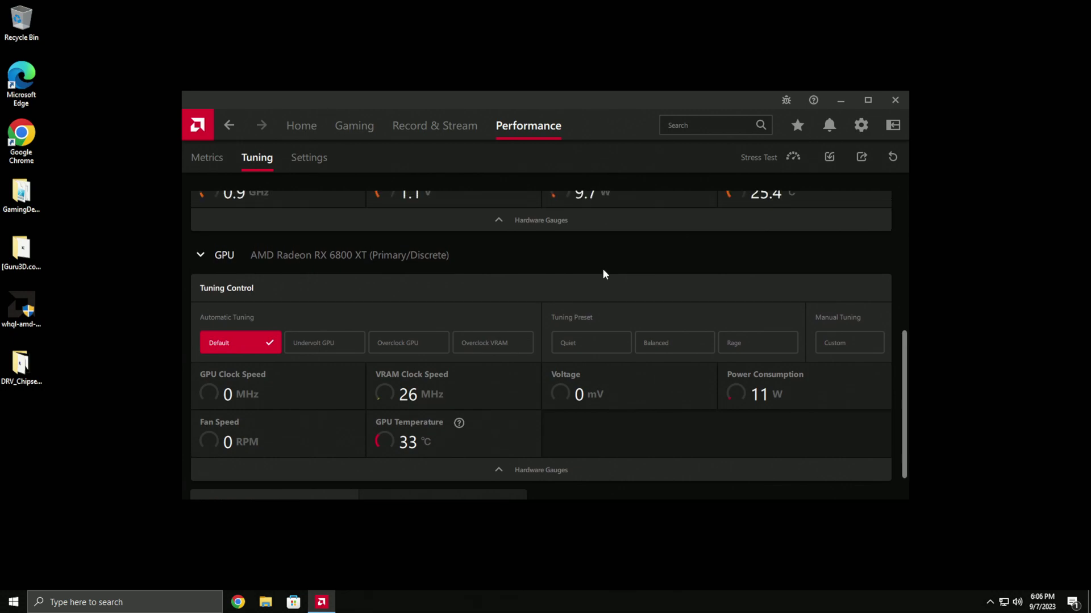
scroll(592, 312, "down", 2)
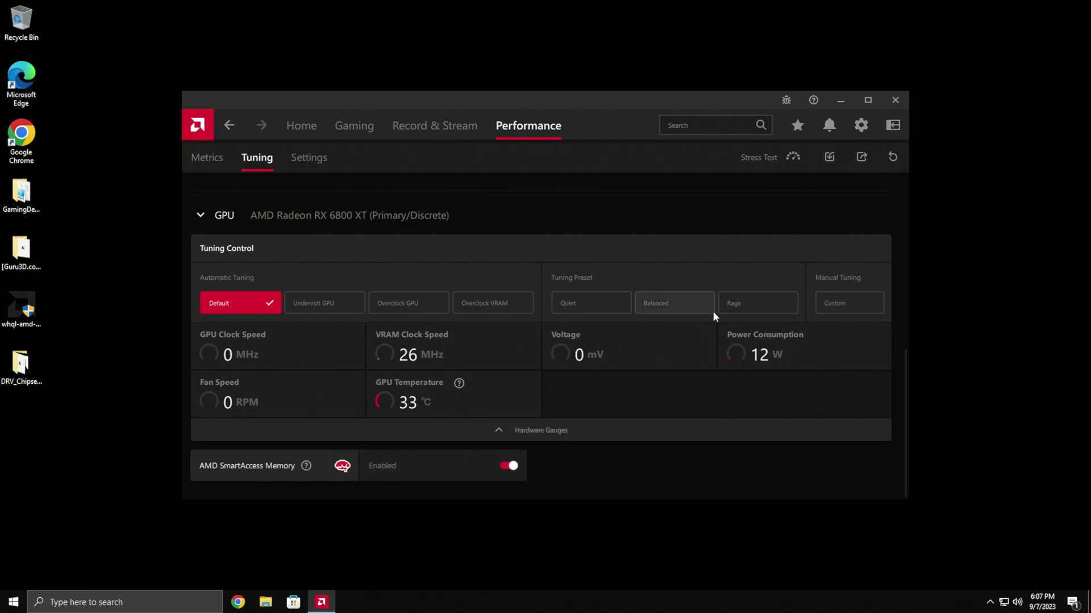
left_click(837, 310)
left_click(604, 392)
scroll(520, 283, "down", 2)
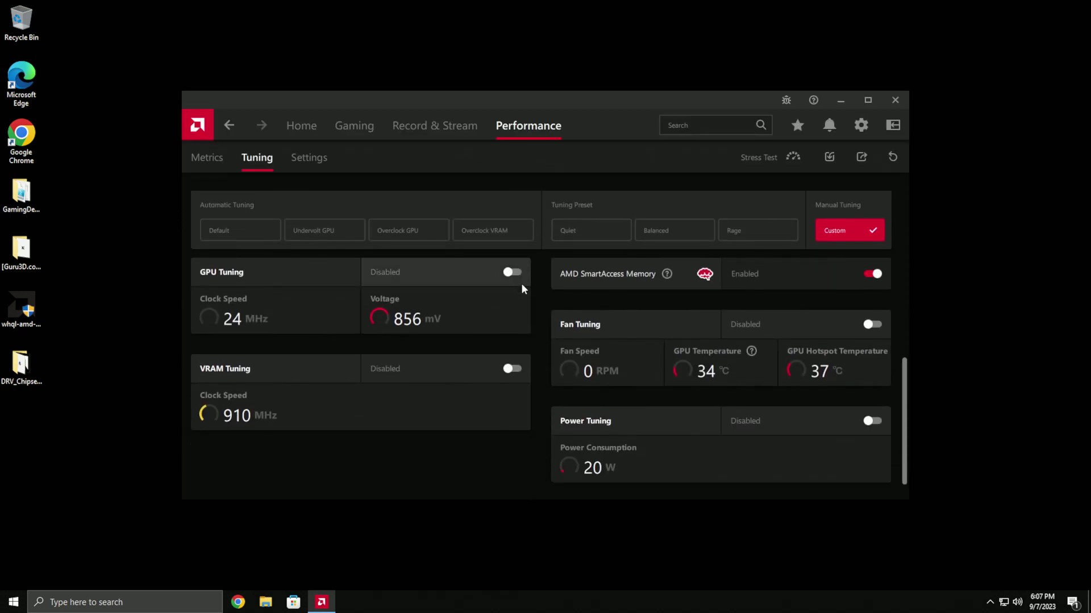
Step: Enable Fan Tuning and Power Tuning for the GPU
scroll(526, 301, "down", 1)
scroll(539, 307, "up", 5)
scroll(531, 314, "down", 5)
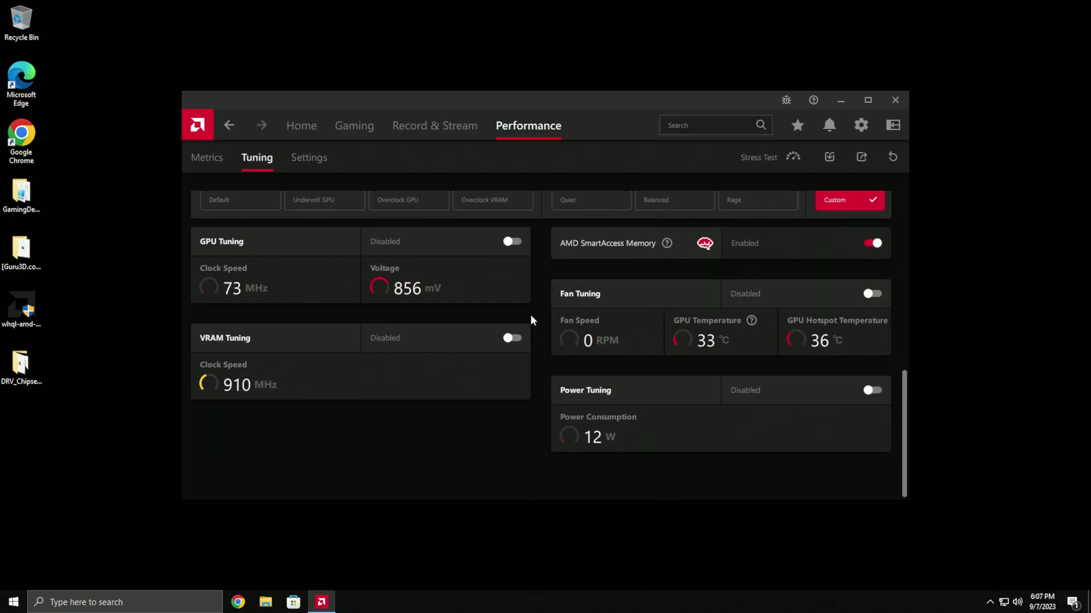
scroll(529, 319, "up", 2)
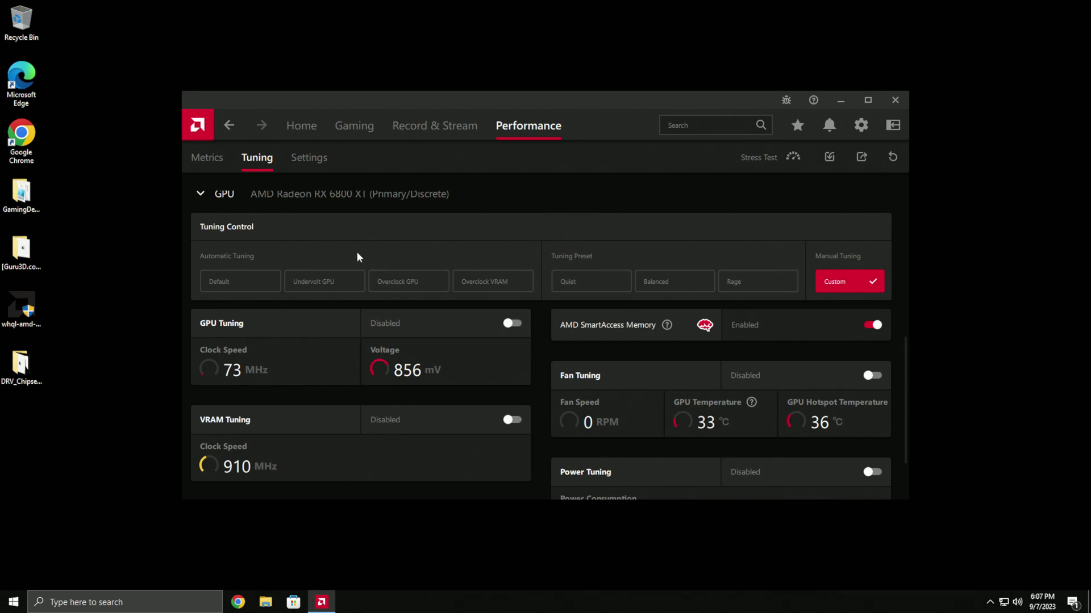
scroll(300, 221, "down", 2)
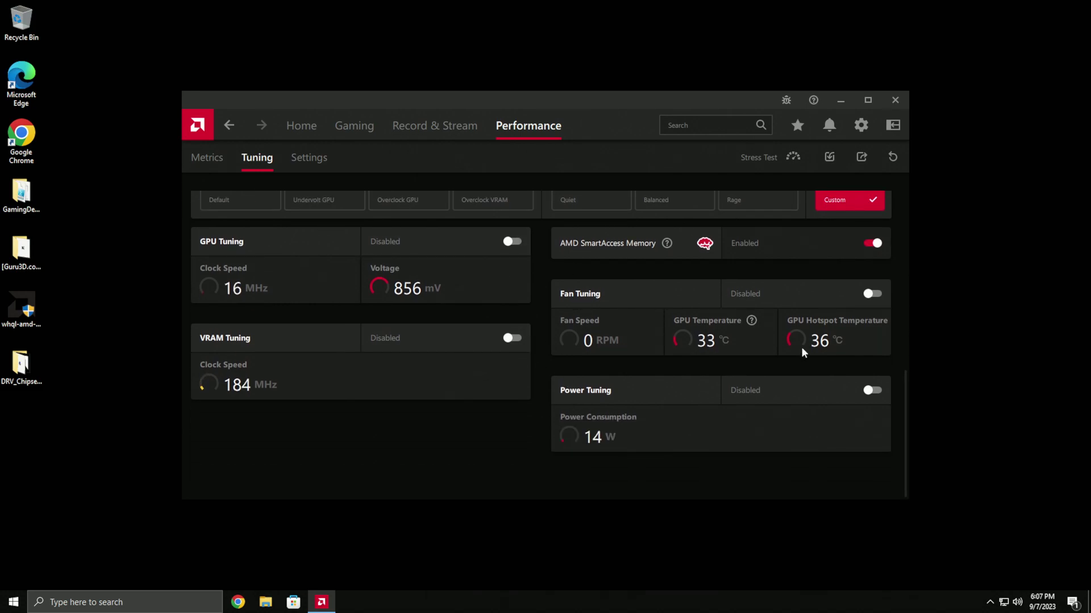
left_click(798, 294)
scroll(858, 432, "down", 3)
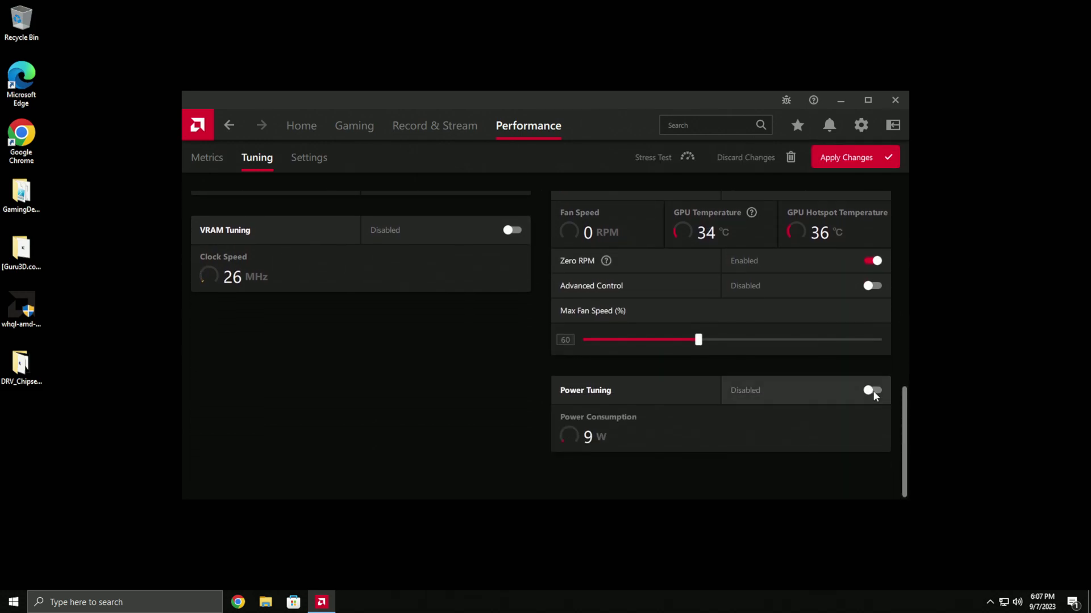
left_click(873, 390)
Step: Enable VRAM Tuning and GPU Tuning for the graphics card
scroll(504, 363, "up", 6)
scroll(520, 379, "down", 2)
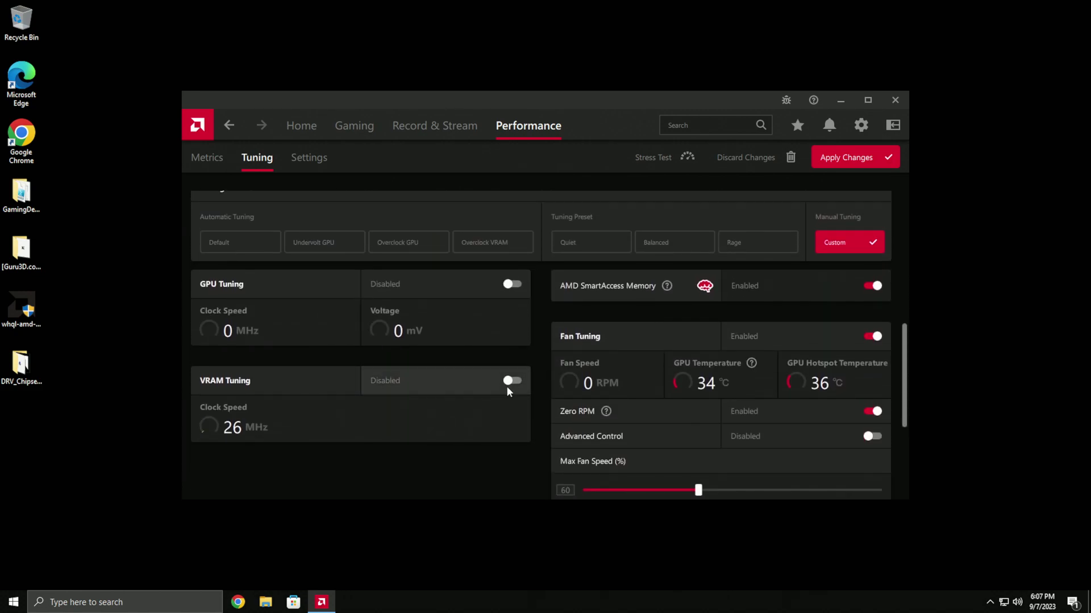
left_click(512, 382)
left_click(514, 285)
scroll(527, 407, "down", 5)
scroll(674, 430, "up", 1)
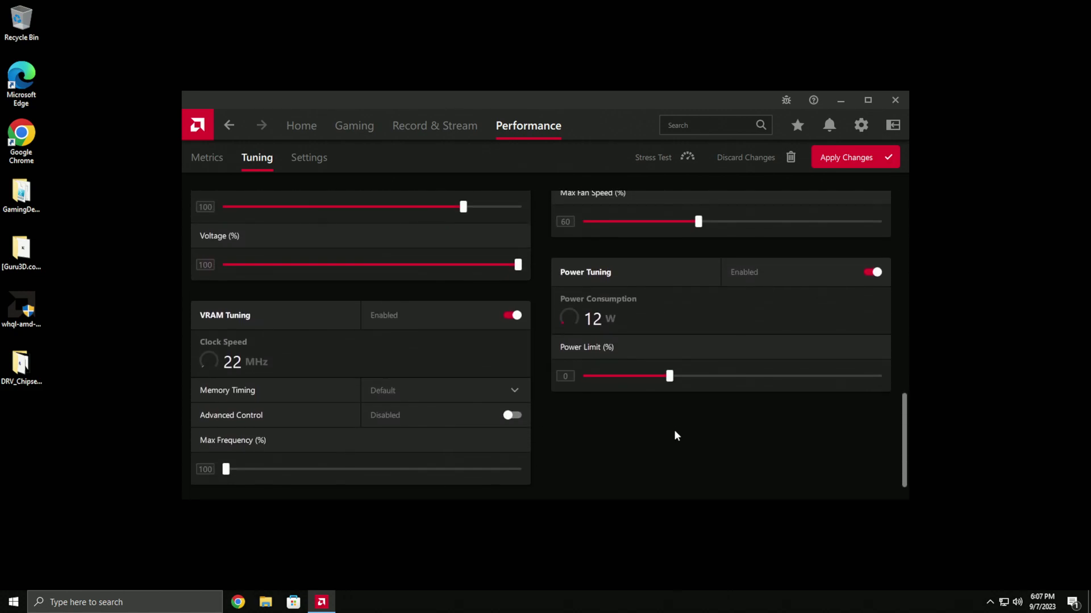
Step: Enable Advanced Control under Fan Tuning and expand the fan curve's Fine Tuning Controls
scroll(703, 425, "up", 5)
scroll(759, 434, "down", 3)
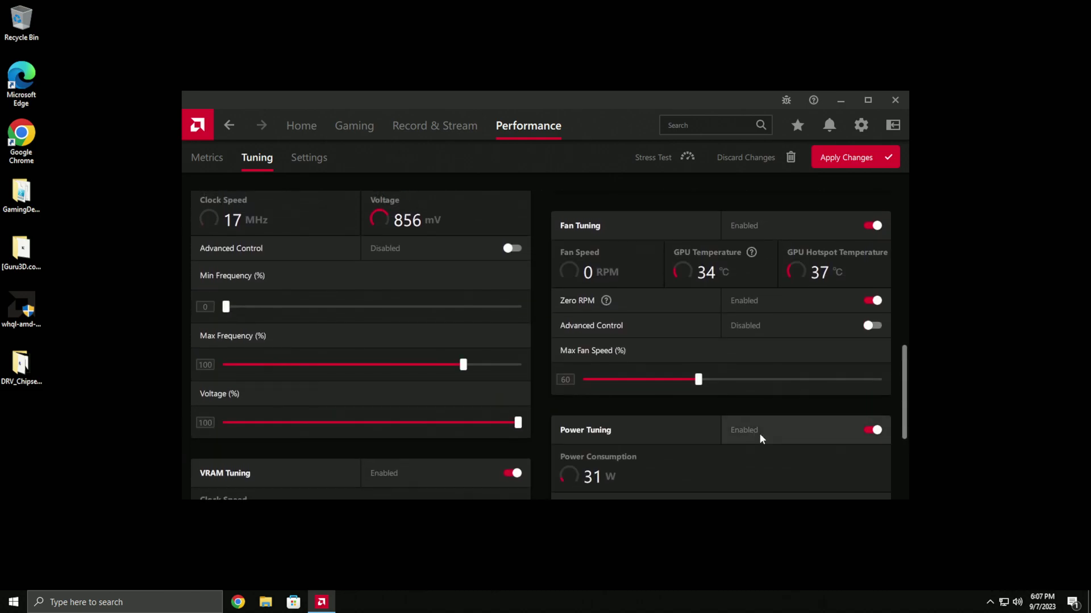
left_click(872, 326)
scroll(749, 406, "down", 3)
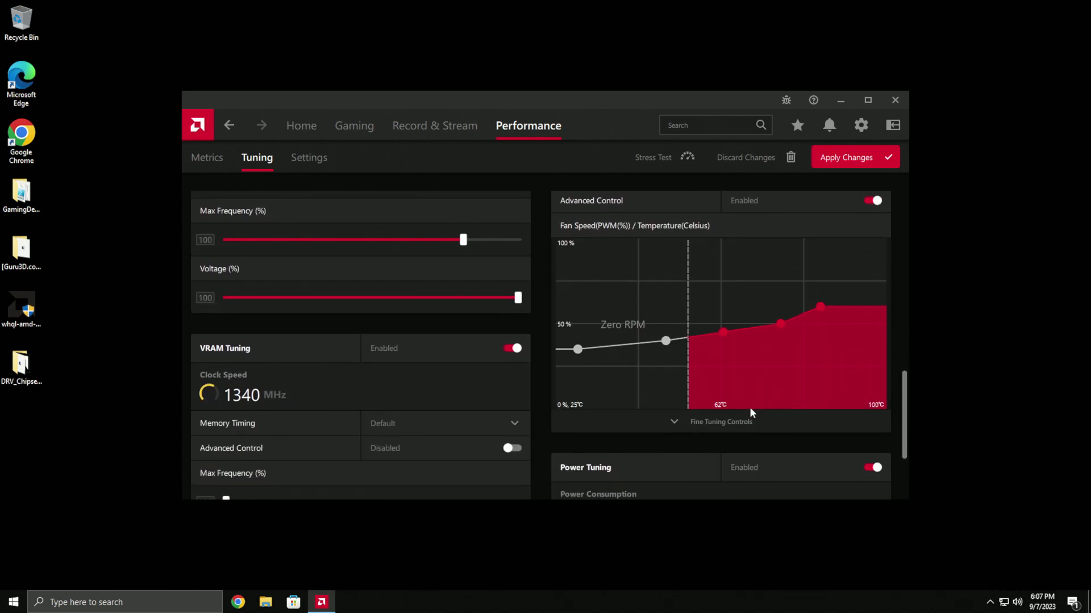
scroll(696, 398, "up", 1)
left_click(676, 382)
scroll(675, 384, "up", 1)
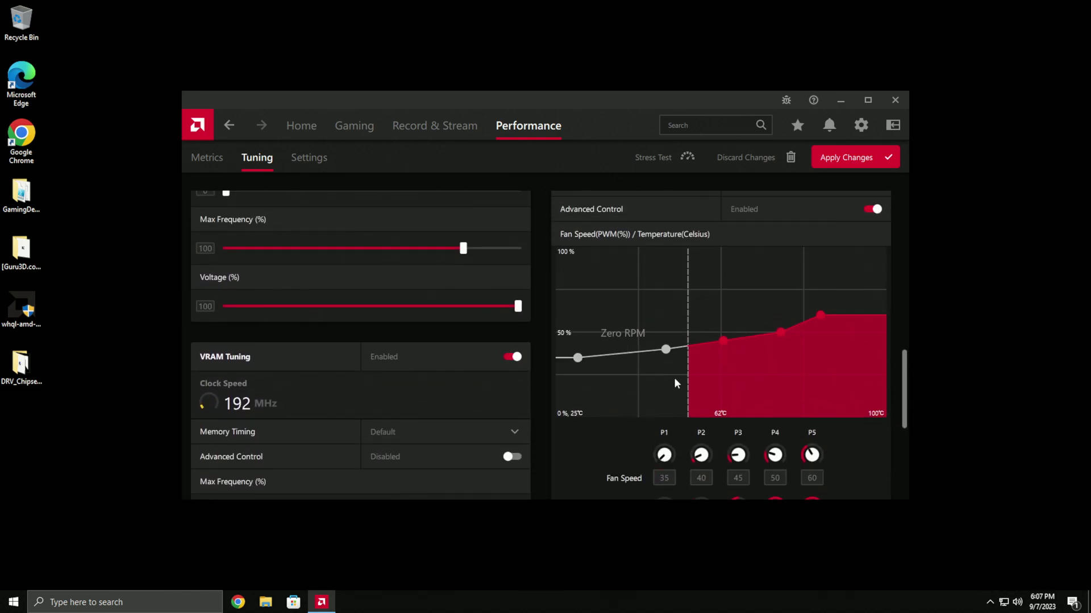
scroll(636, 322, "down", 3)
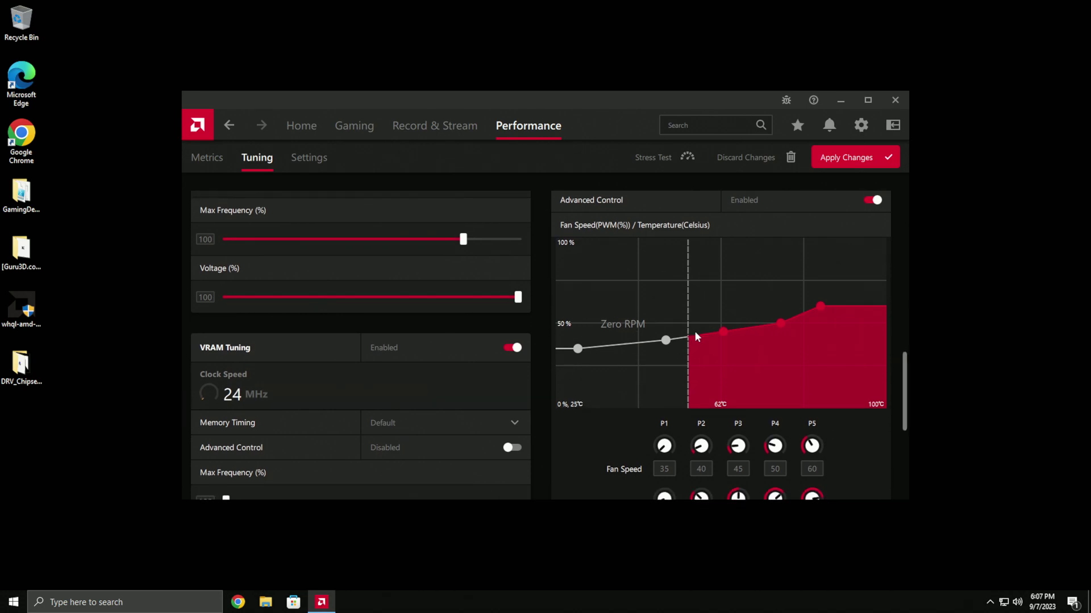
scroll(660, 390, "up", 2)
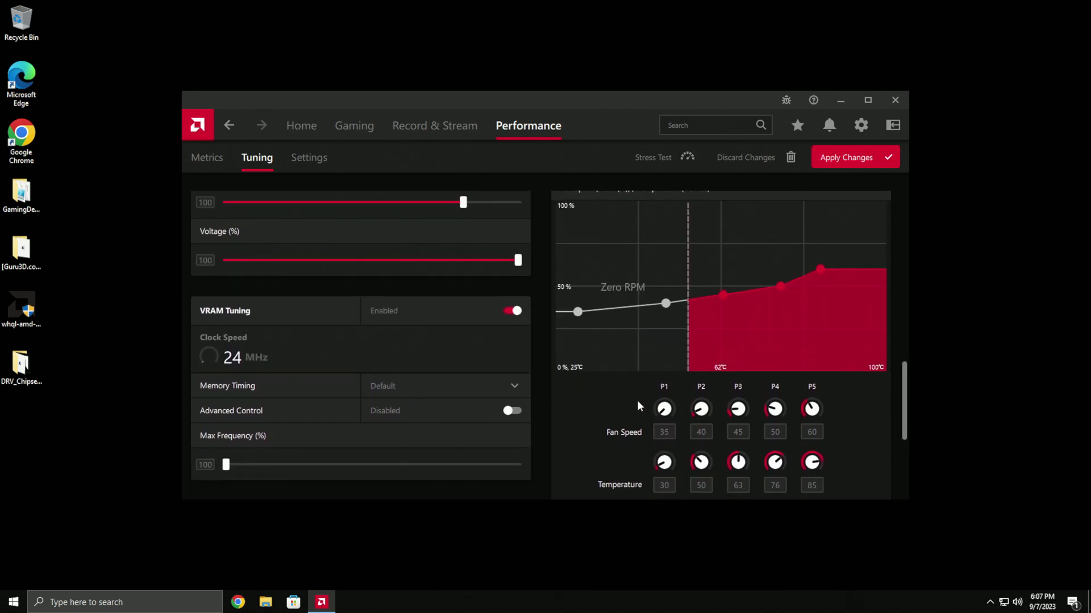
Step: Set the fan curve's fan speeds to 60, 70, 80, 90 and 100 for points P1 through P5
left_click(671, 432)
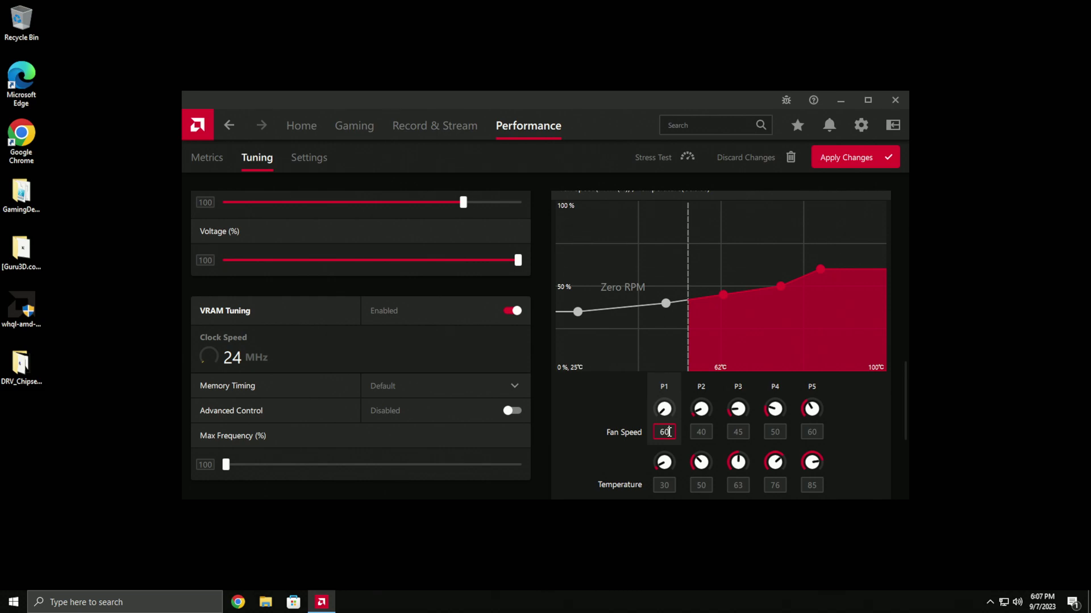
type("60")
left_click(704, 433)
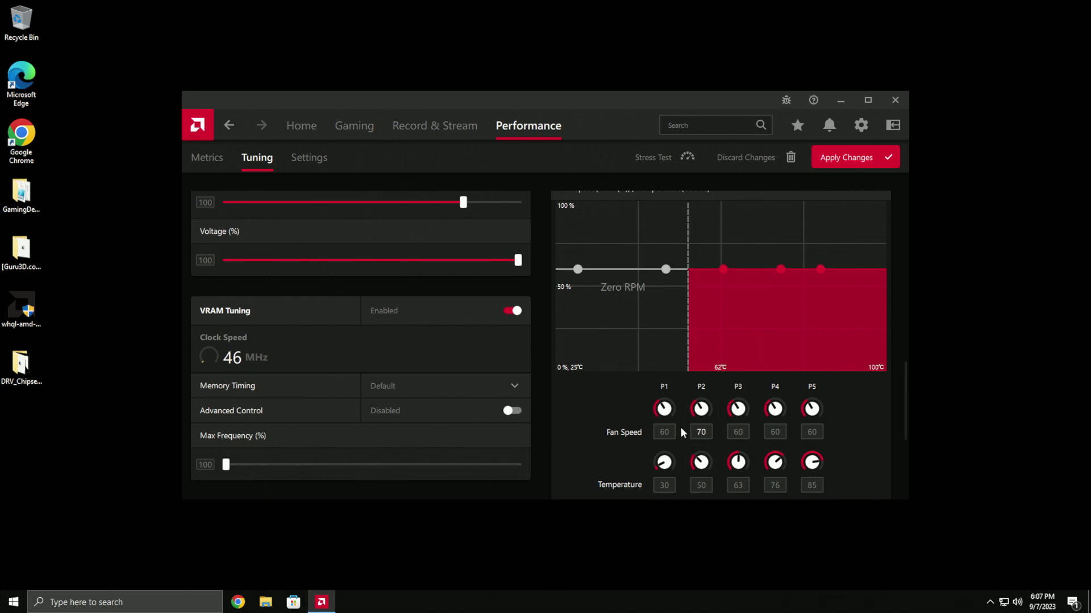
left_click(746, 433)
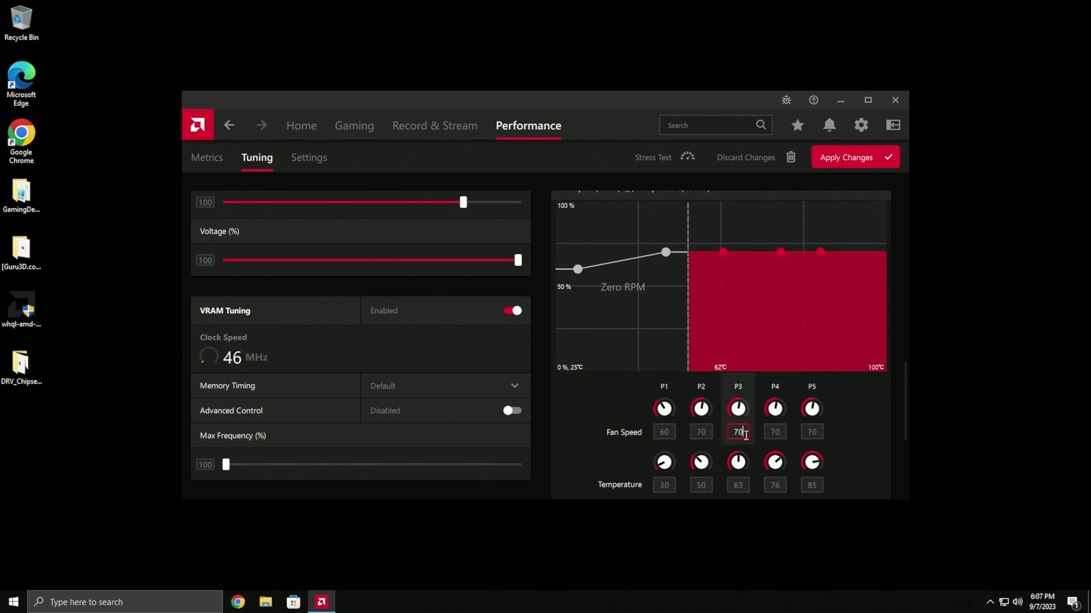
left_click(778, 432)
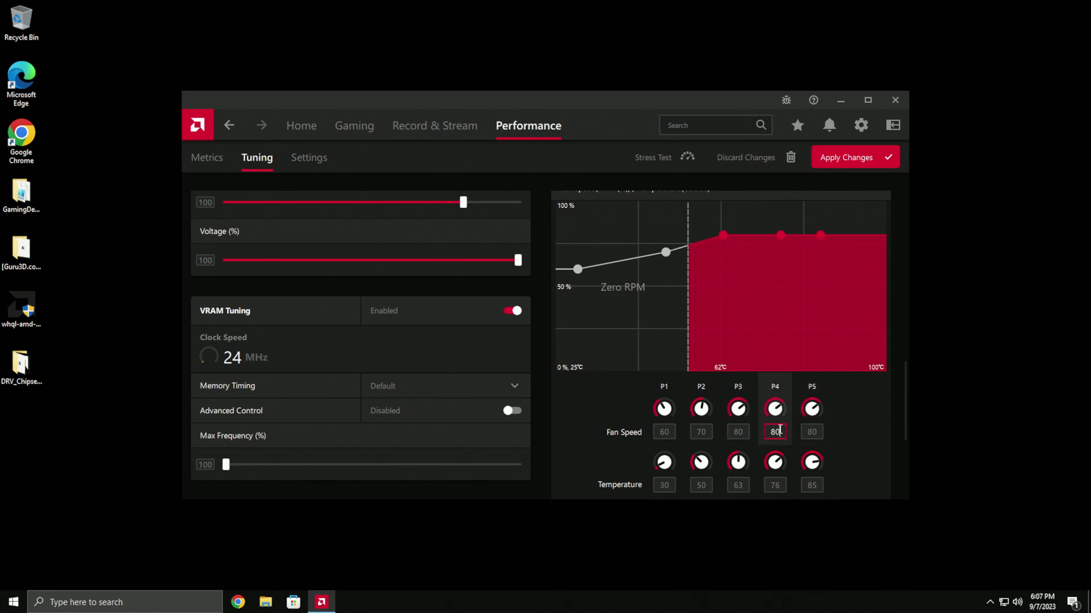
type("90")
left_click(819, 433)
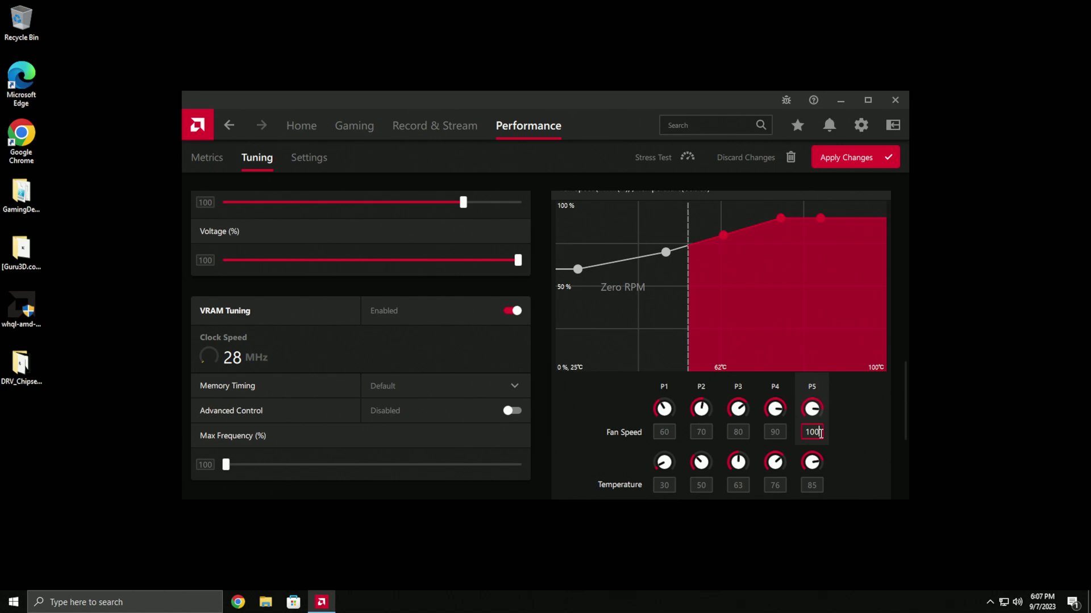
scroll(842, 447, "up", 1)
scroll(840, 442, "down", 3)
scroll(839, 407, "up", 3)
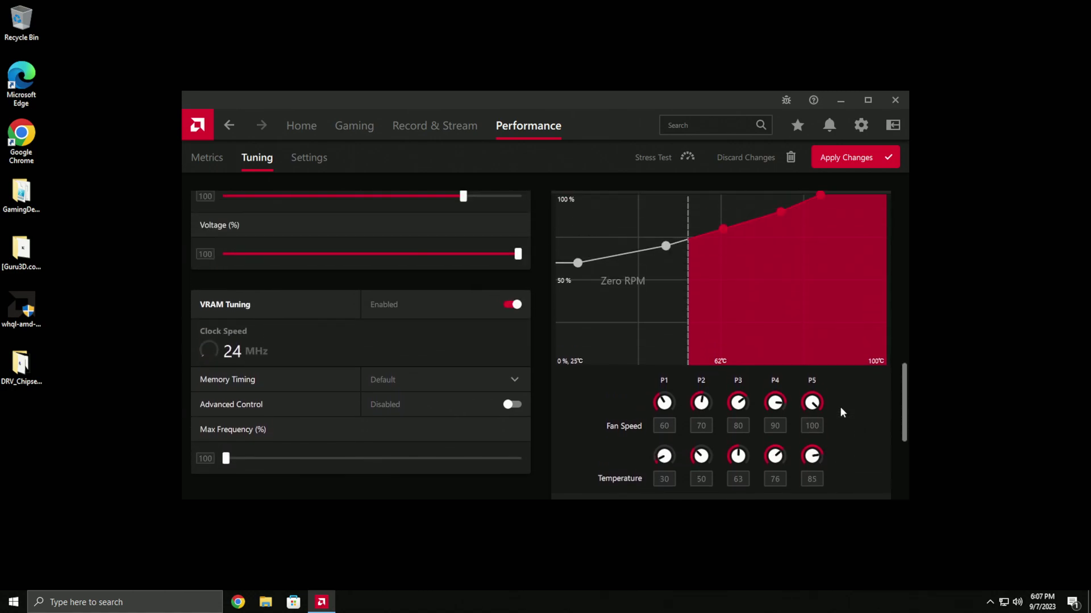
scroll(840, 406, "up", 1)
scroll(844, 449, "down", 1)
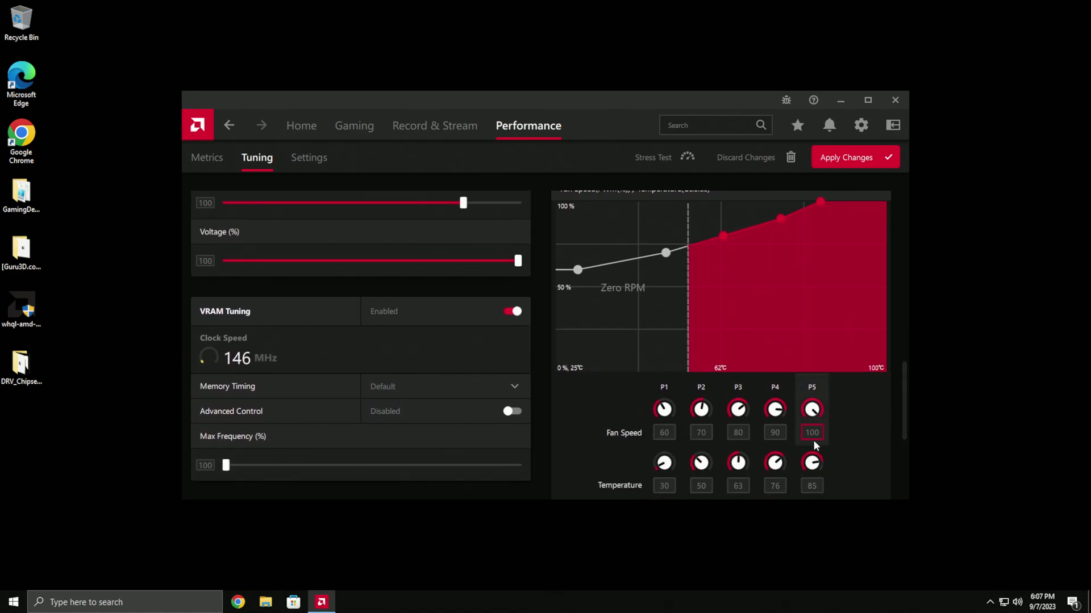
Step: Set the fan curve's temperatures to 30, 35, 40, 45 and 50 for points P1 through P5 and apply them with Zero RPM disabled
scroll(669, 469, "down", 1)
left_click(669, 446)
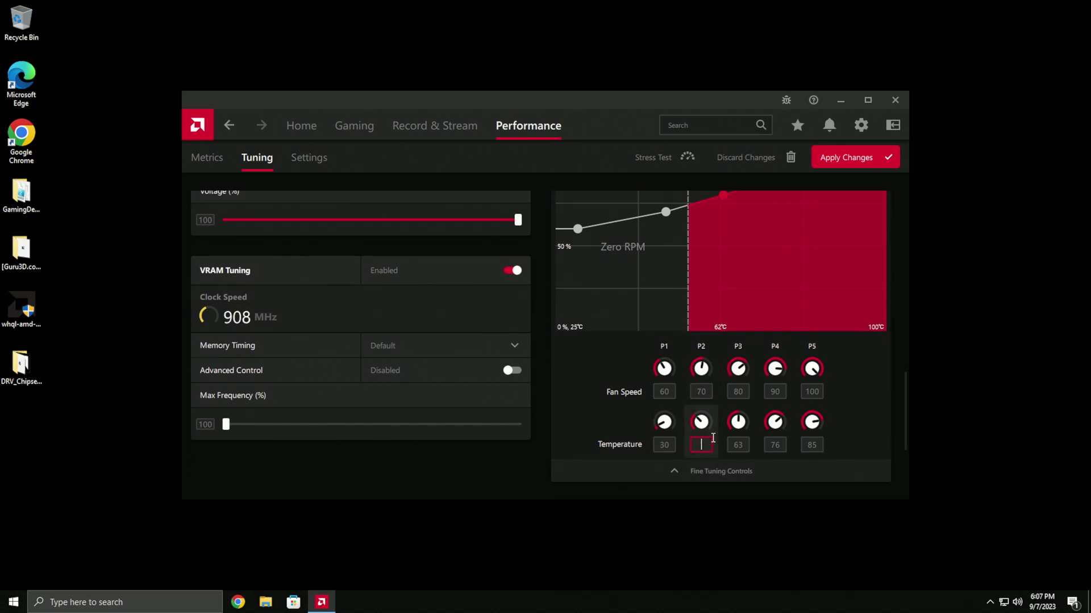
key("Return")
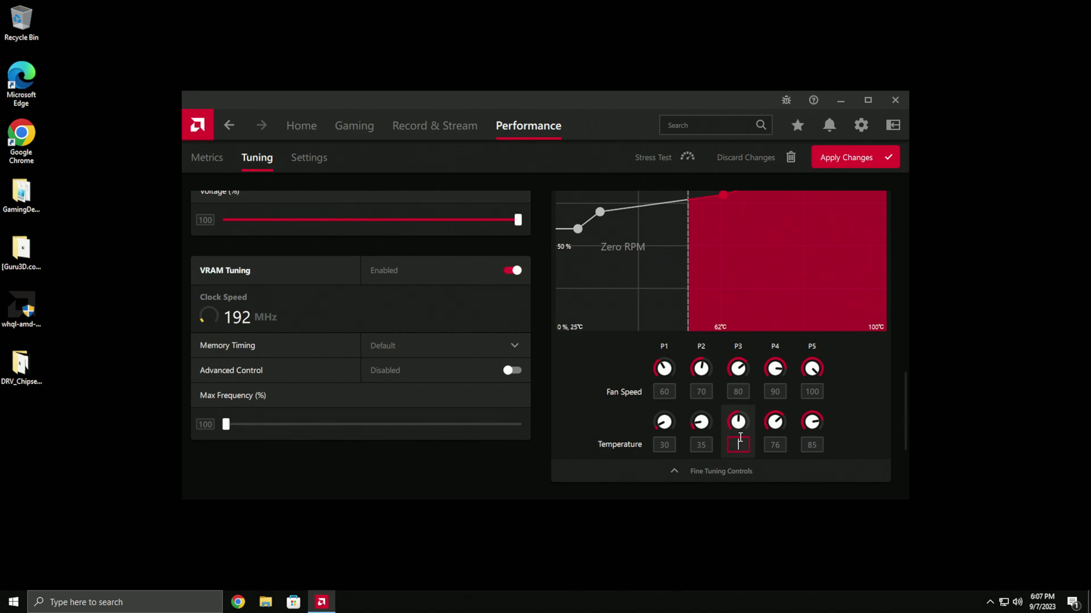
left_click(778, 448)
type("45")
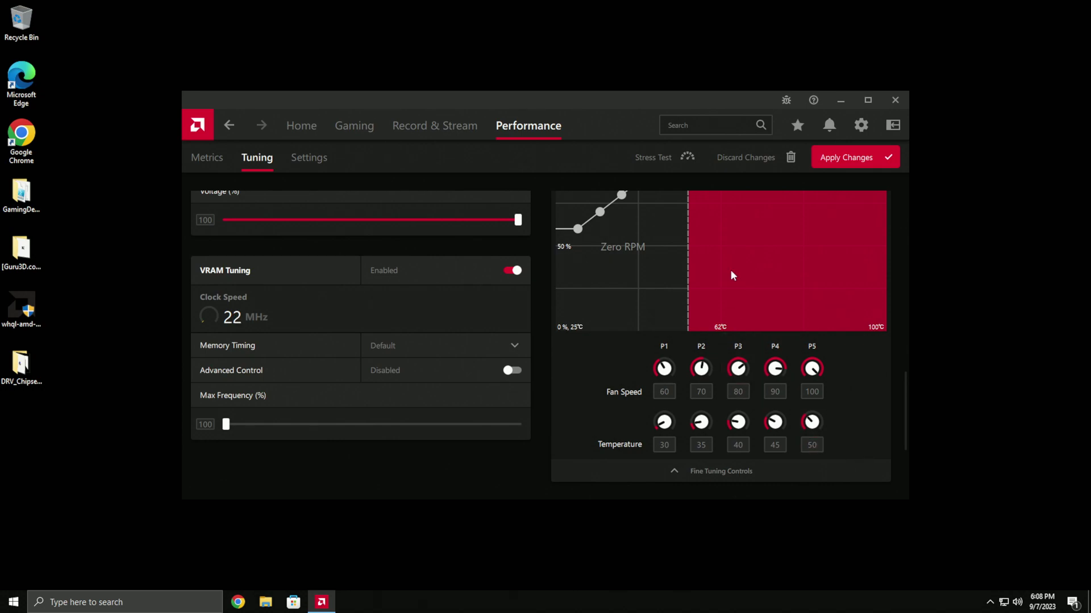
scroll(601, 402, "up", 3)
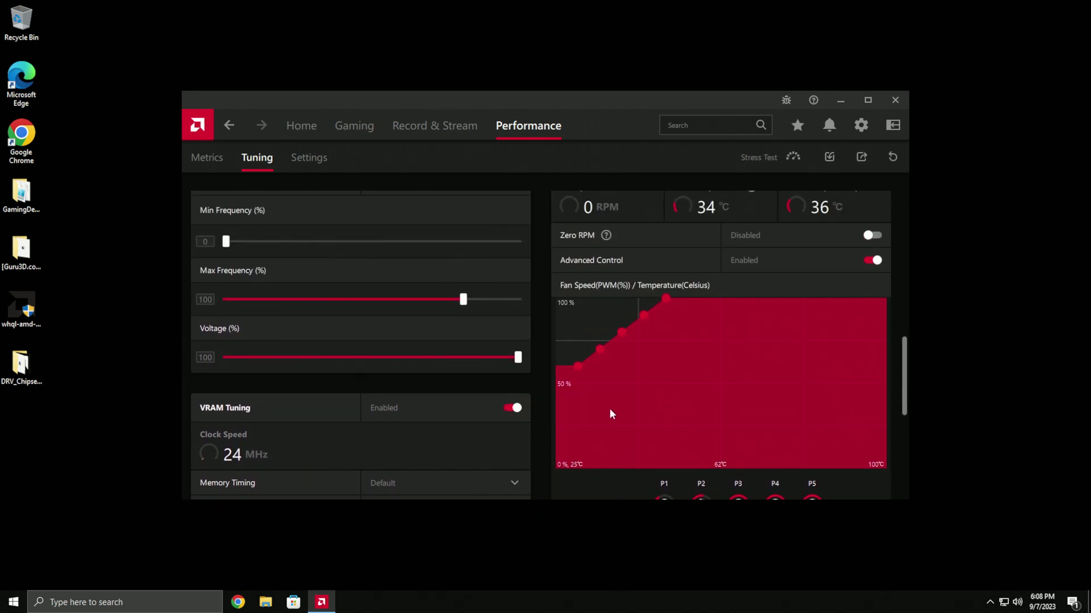
Step: Enable Advanced Control under GPU Tuning so the frequencies and voltage can be set in absolute units
scroll(611, 413, "down", 5)
scroll(667, 364, "up", 6)
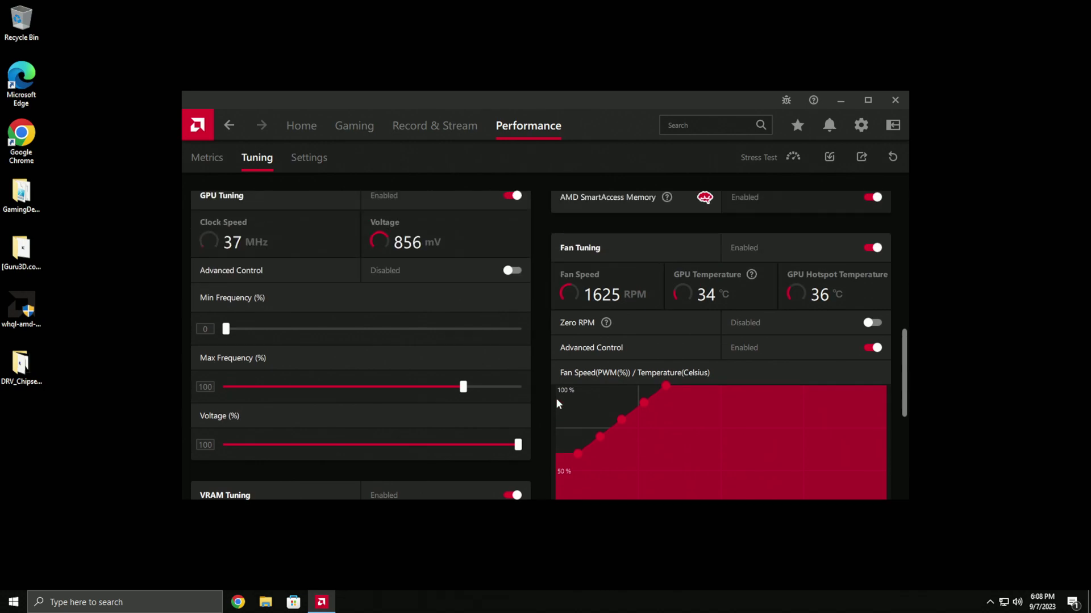
scroll(573, 404, "up", 3)
scroll(594, 404, "down", 4)
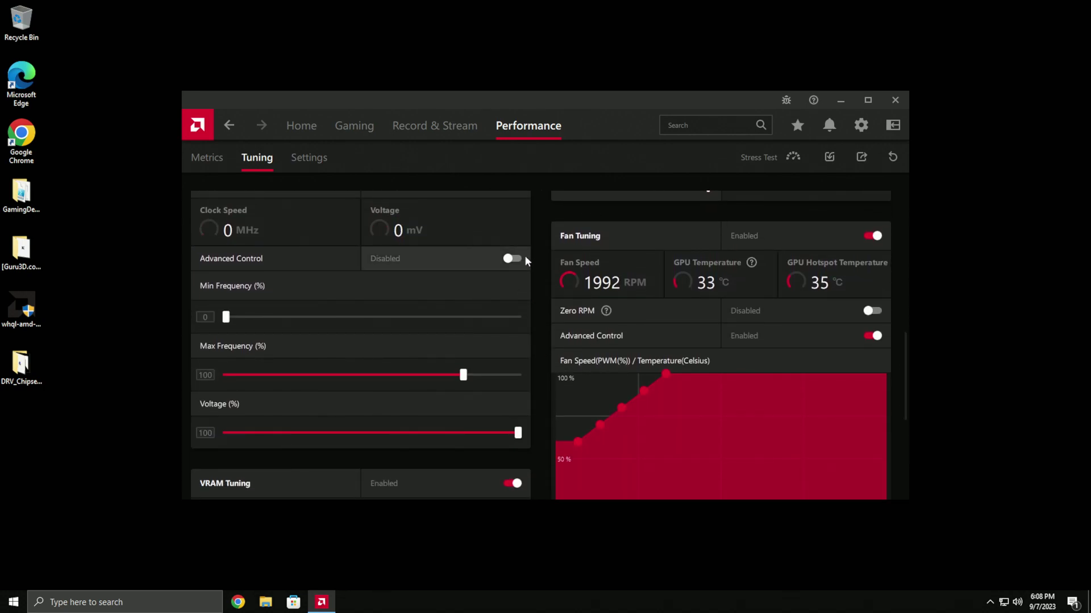
left_click(523, 259)
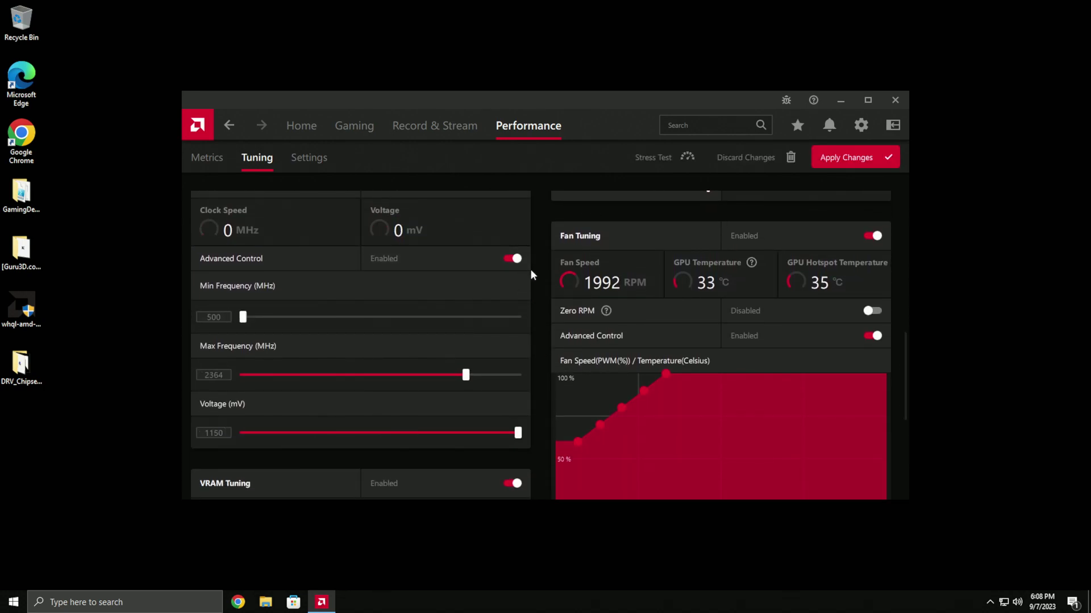
Step: Set the GPU's minimum frequency to 2500 MHz and maximum frequency to 2600 MHz, and apply the changes
left_click(205, 318)
type("2")
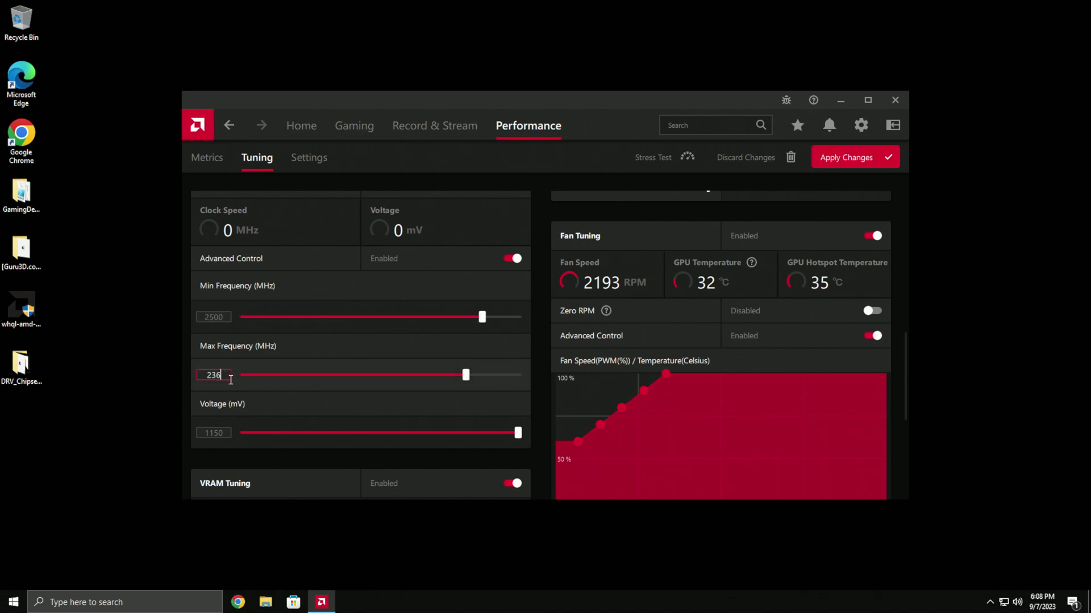
scroll(310, 298, "up", 3)
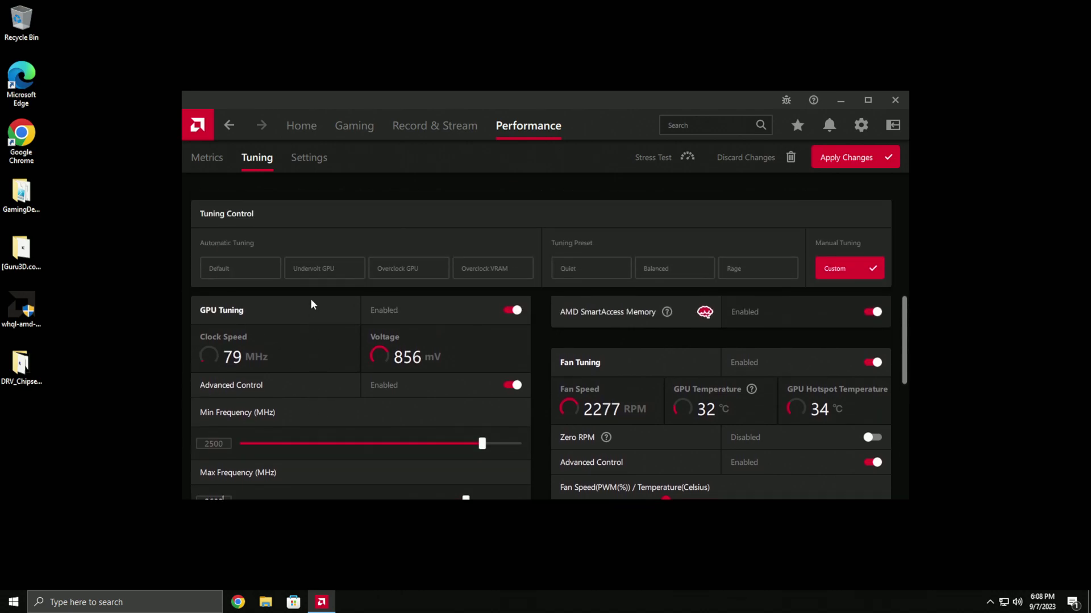
scroll(318, 301, "down", 3)
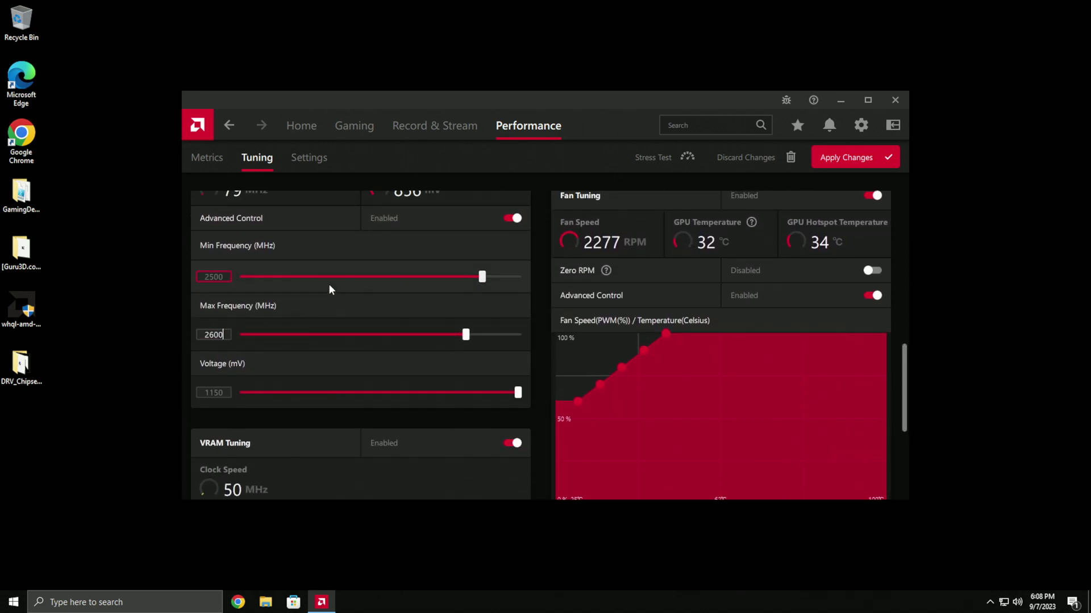
scroll(329, 284, "up", 1)
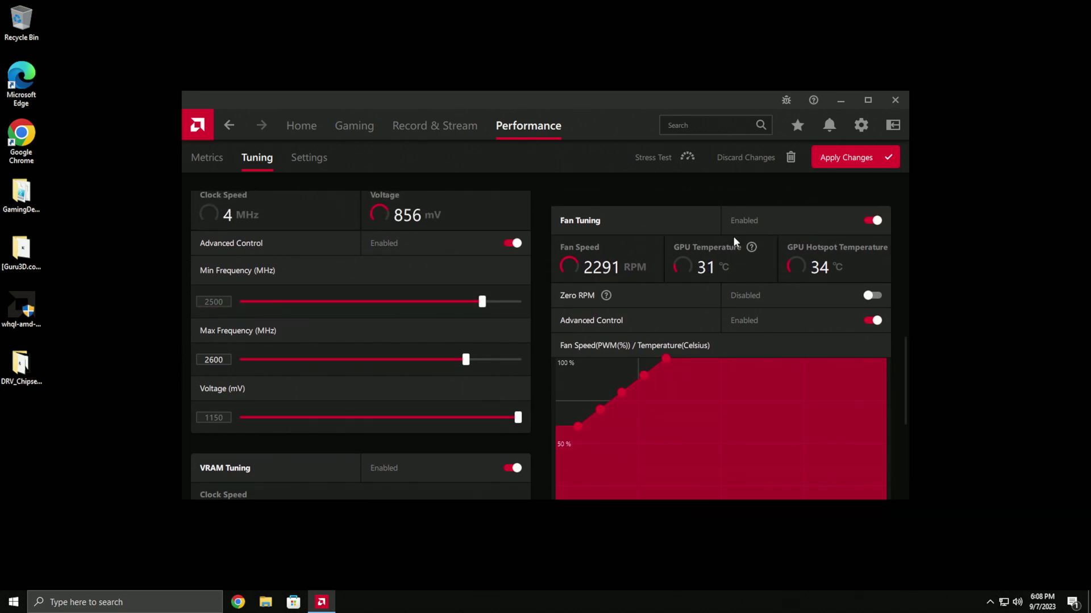
left_click(836, 162)
Step: Lower the GPU Tuning voltage to 1100 mV and apply the change
scroll(531, 348, "down", 3)
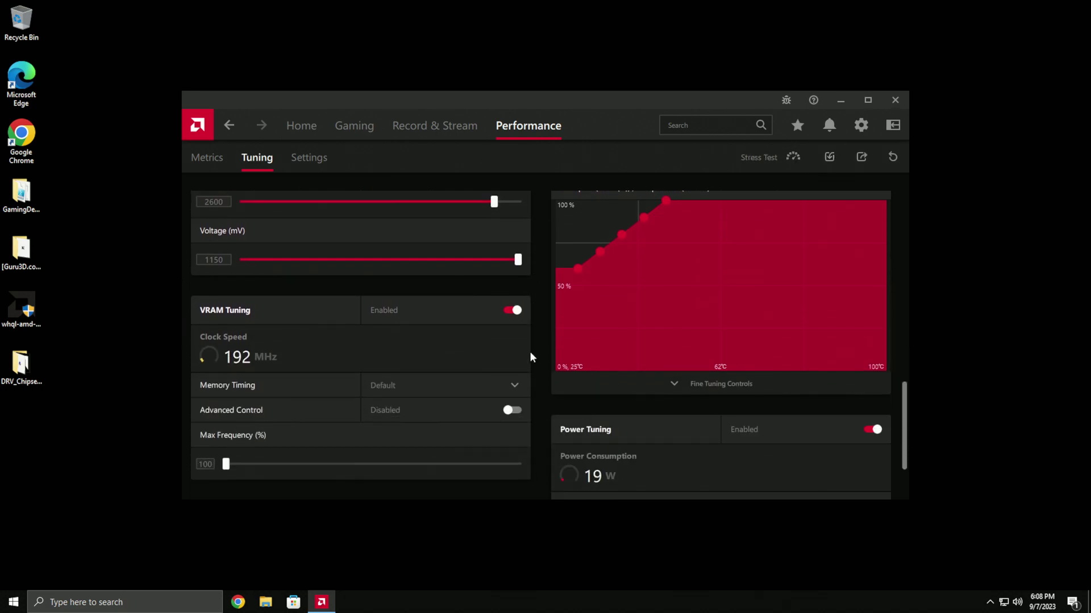
scroll(528, 355, "up", 3)
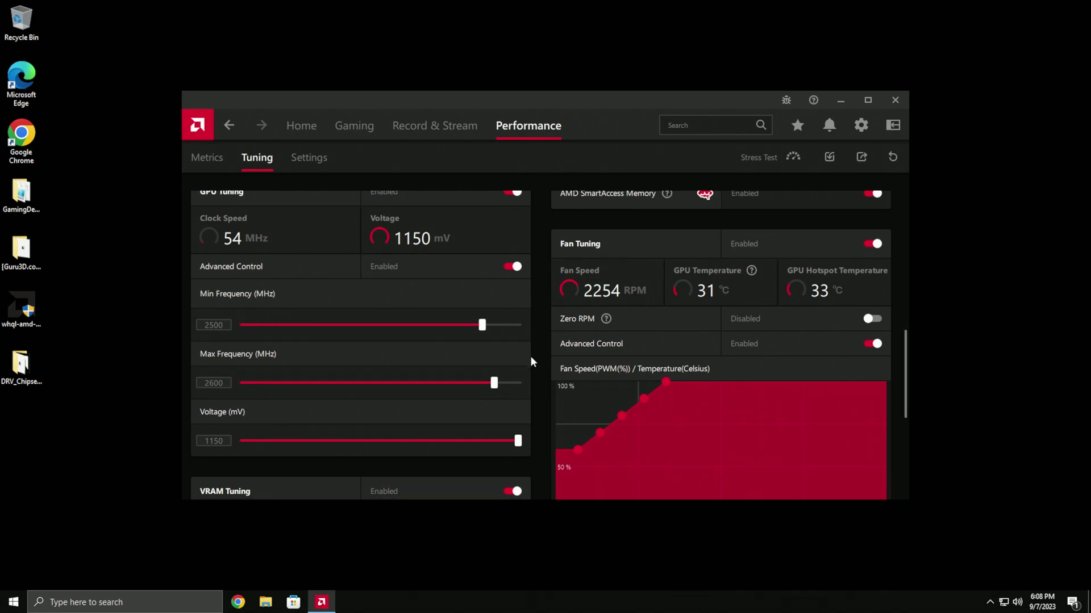
scroll(529, 356, "down", 1)
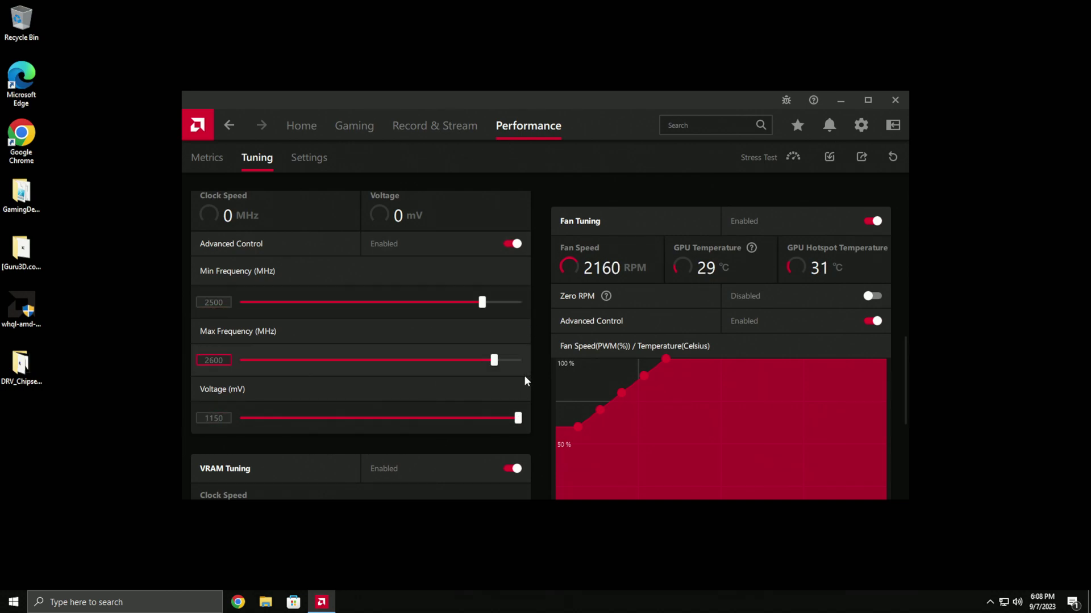
scroll(524, 375, "down", 2)
scroll(538, 374, "up", 5)
scroll(538, 376, "down", 5)
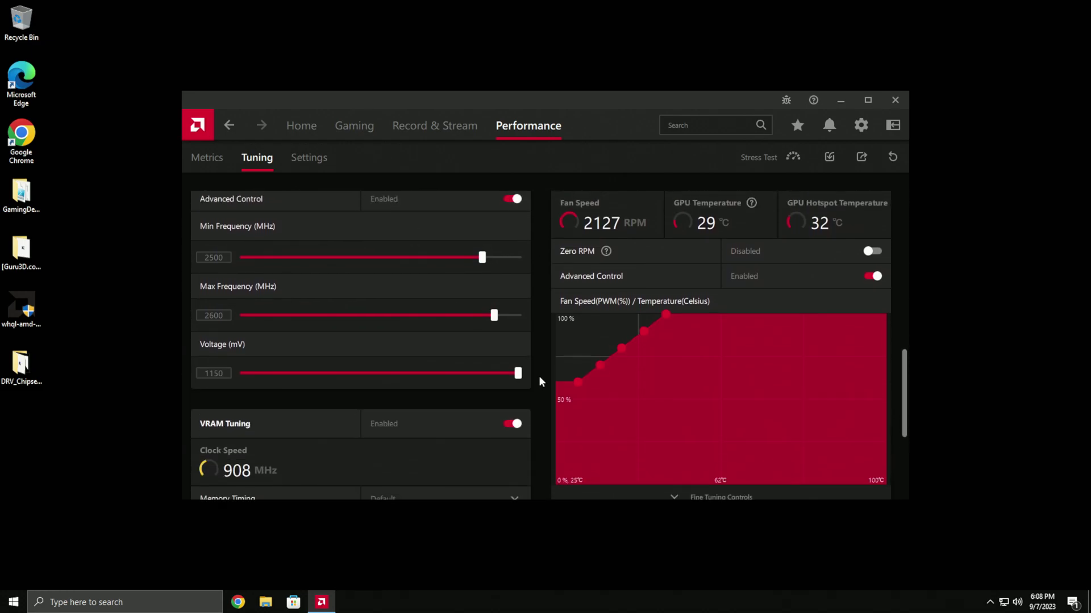
scroll(539, 378, "up", 5)
scroll(538, 378, "down", 5)
scroll(538, 378, "up", 1)
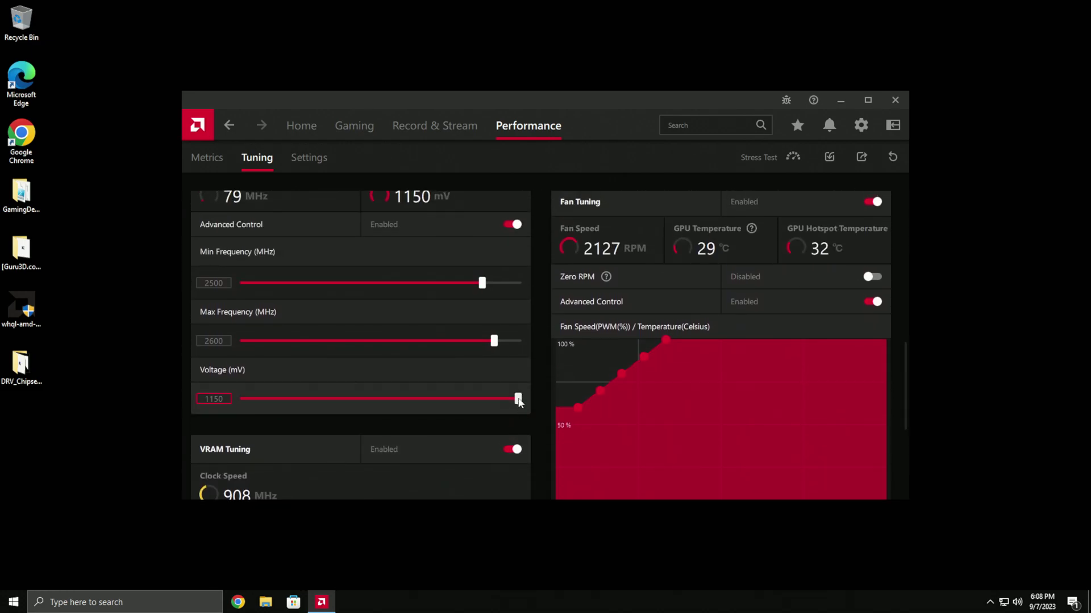
left_click_drag(482, 399, 467, 408)
left_click(827, 161)
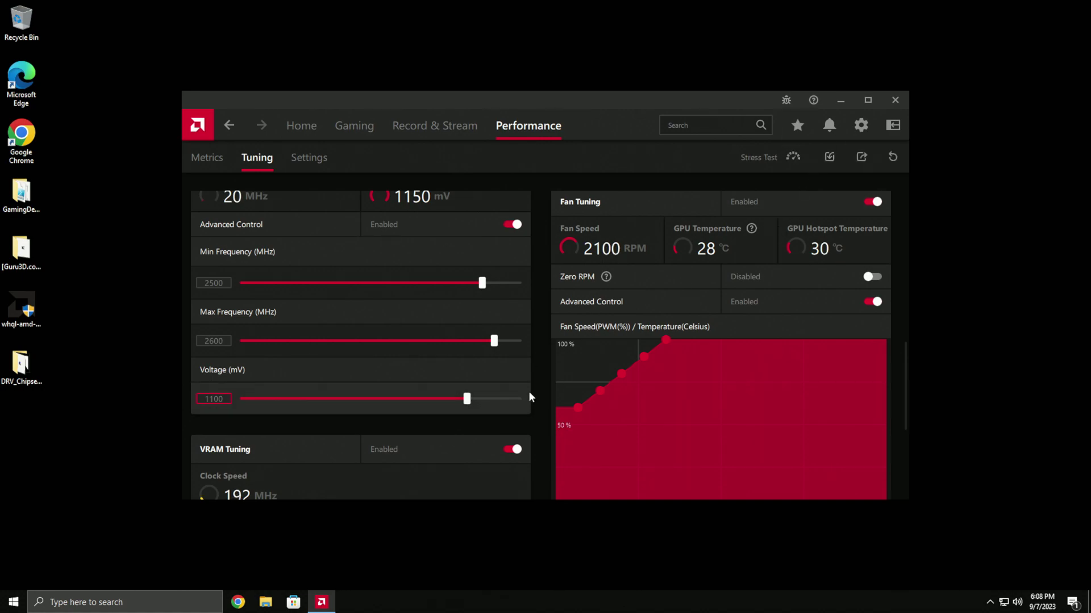
Step: Set the VRAM memory timing to Fast Timing and its maximum frequency to 2150 MHz with Advanced Control enabled, and apply the changes
scroll(530, 396, "down", 4)
left_click(480, 335)
left_click(426, 384)
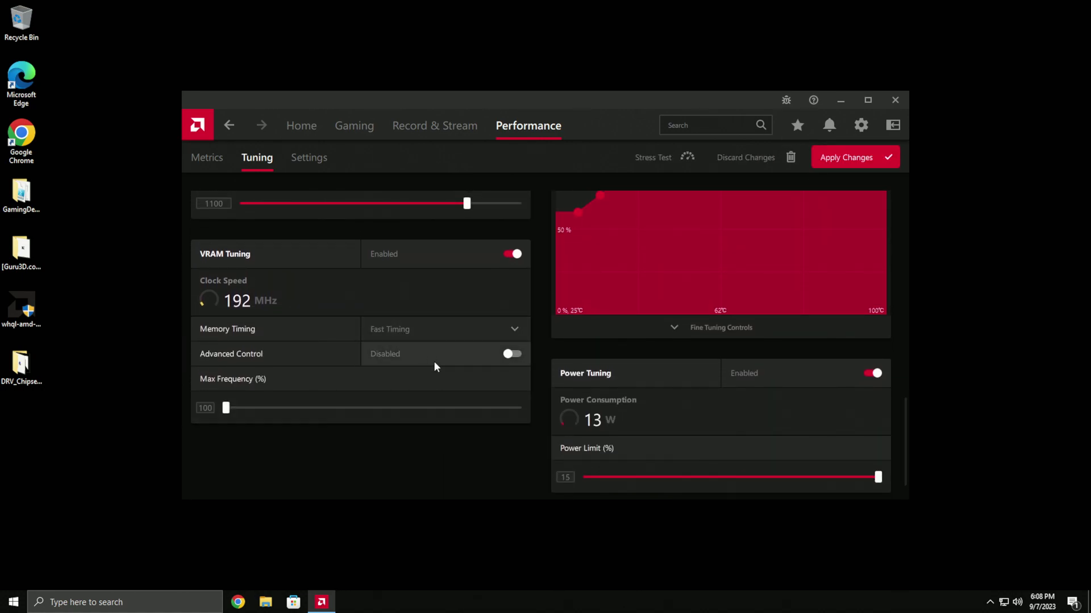
left_click_drag(243, 407, 526, 407)
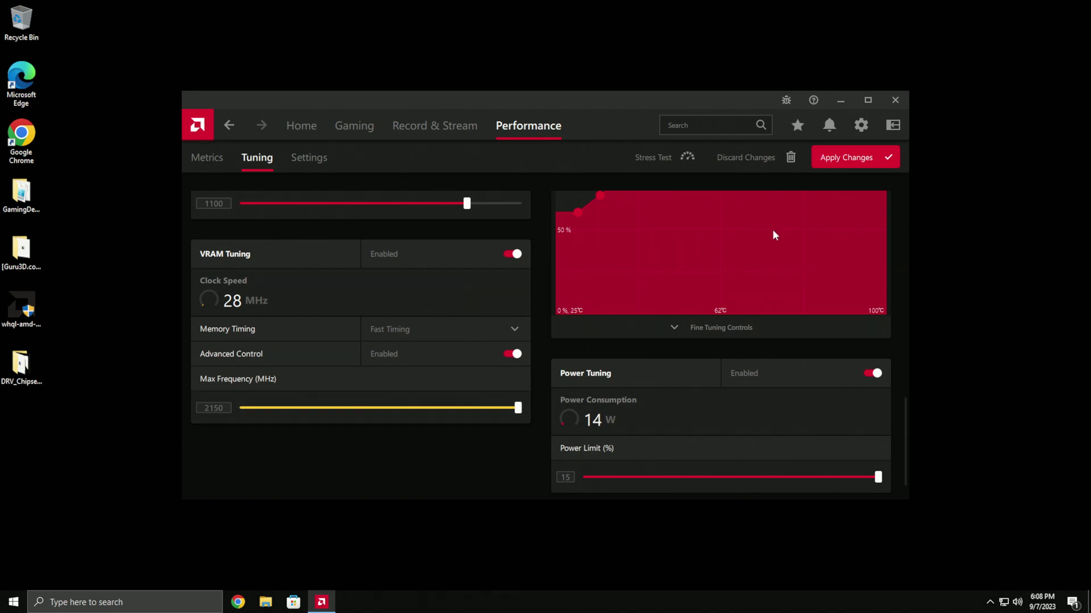
left_click(836, 162)
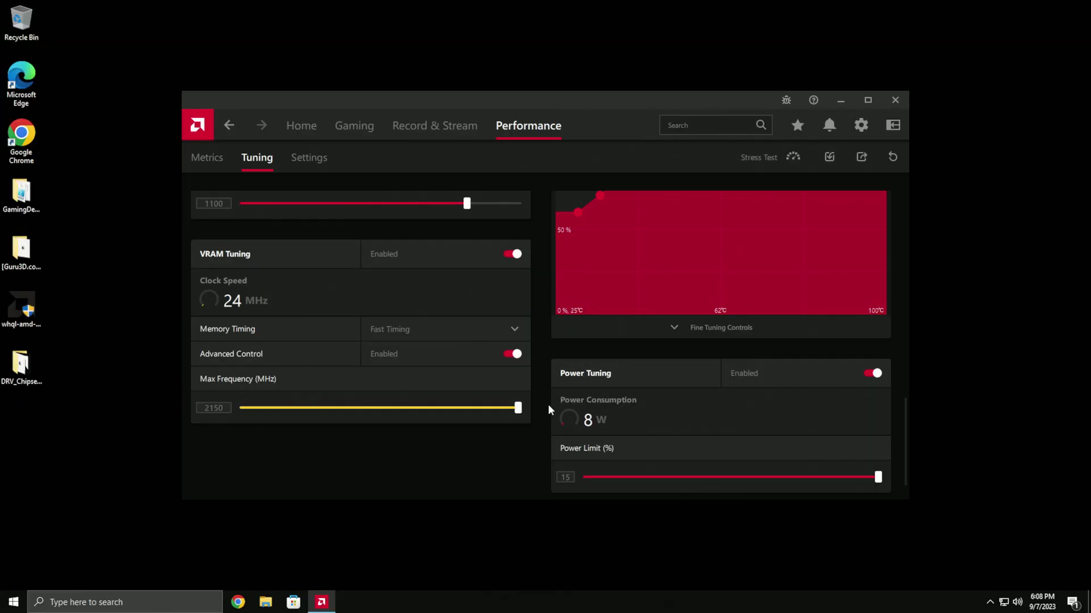
Step: Review the applied CPU, GPU, VRAM, fan and power tuning settings
scroll(549, 406, "up", 10)
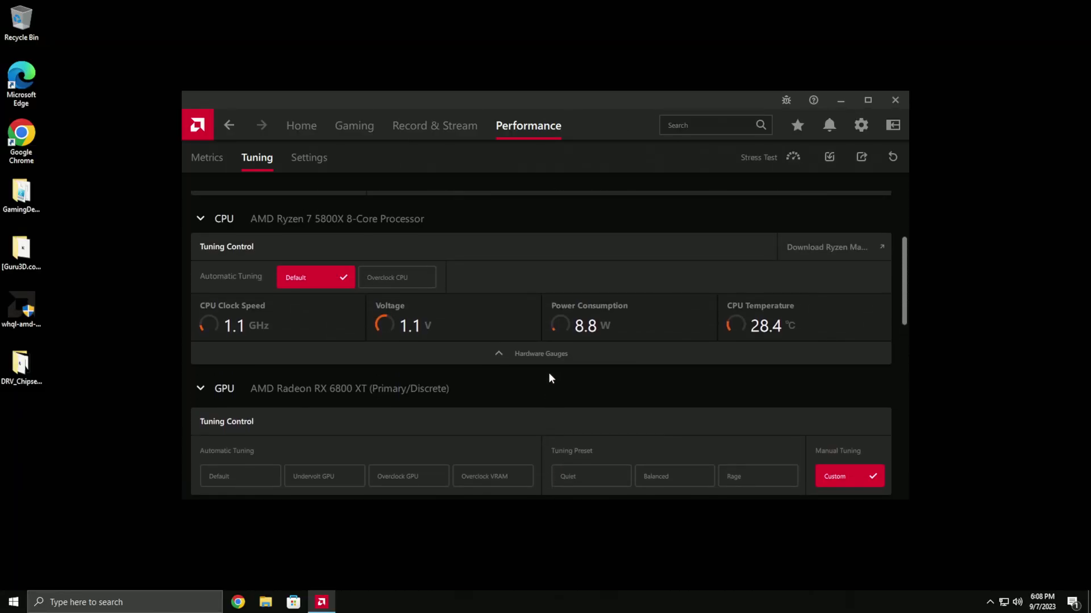
scroll(549, 375, "down", 10)
scroll(522, 395, "up", 10)
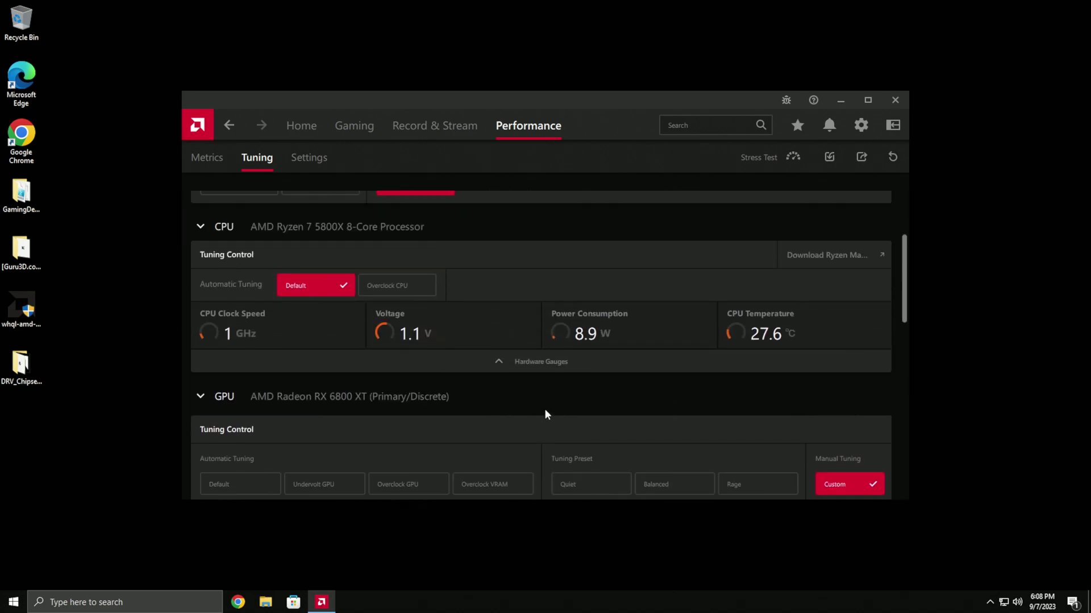
scroll(545, 398, "down", 10)
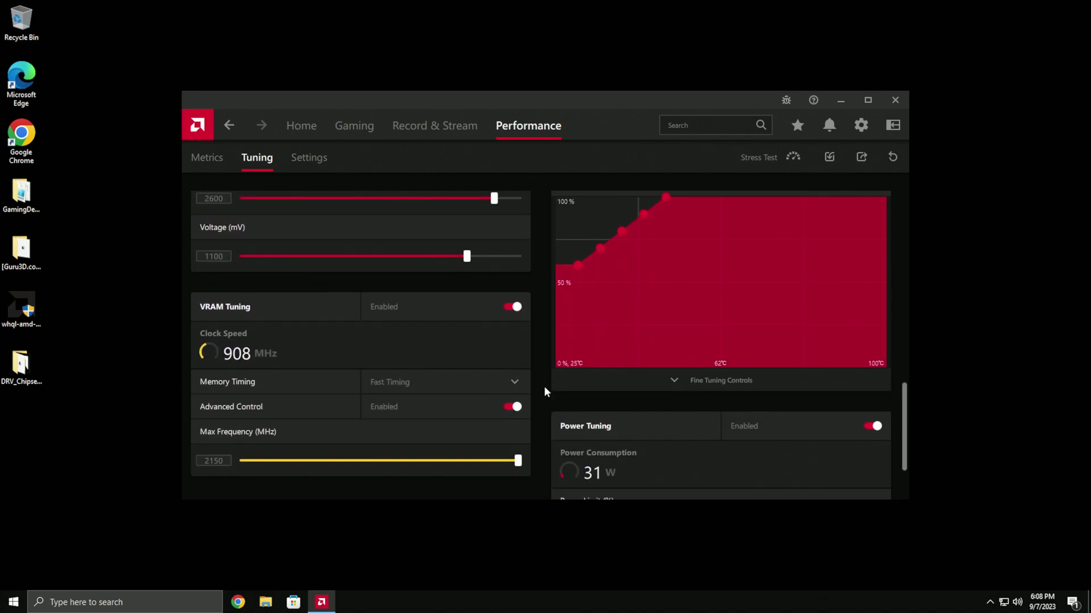
scroll(544, 389, "up", 3)
scroll(544, 386, "down", 5)
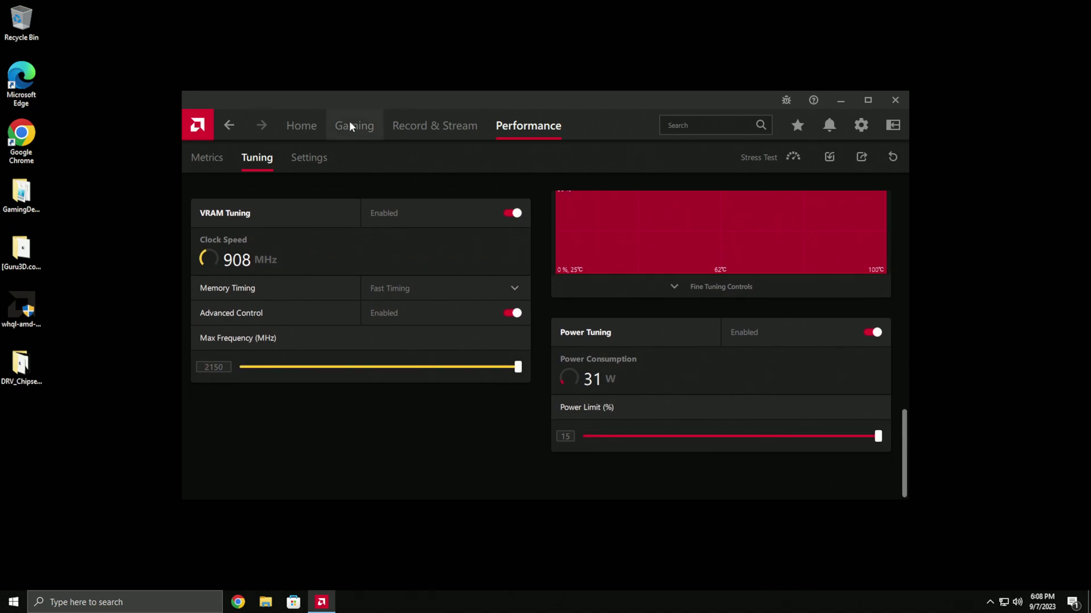
scroll(550, 292, "up", 8)
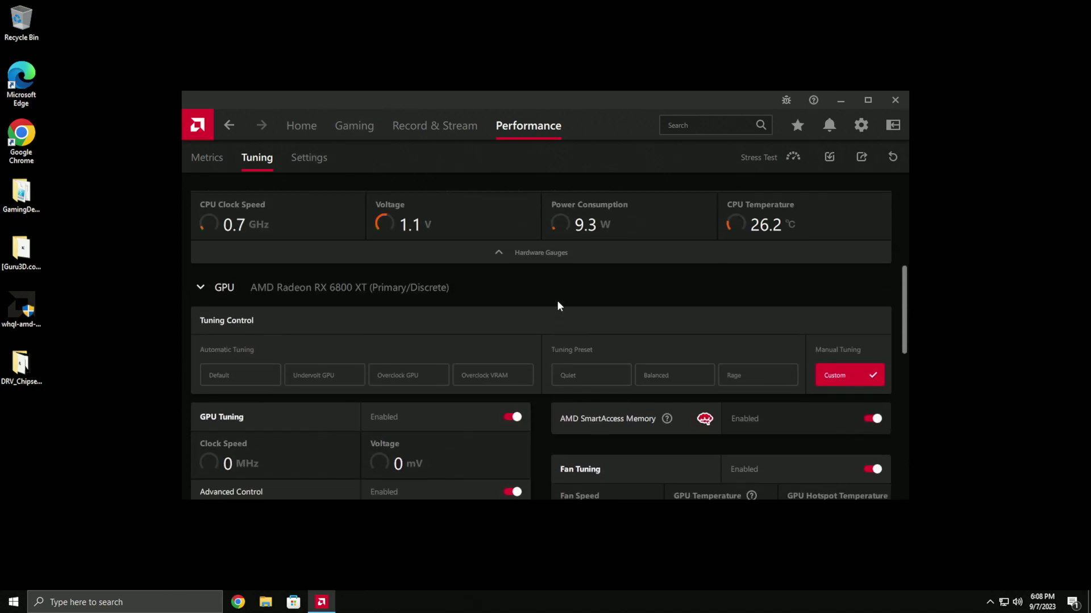
scroll(557, 300, "down", 5)
scroll(564, 302, "down", 3)
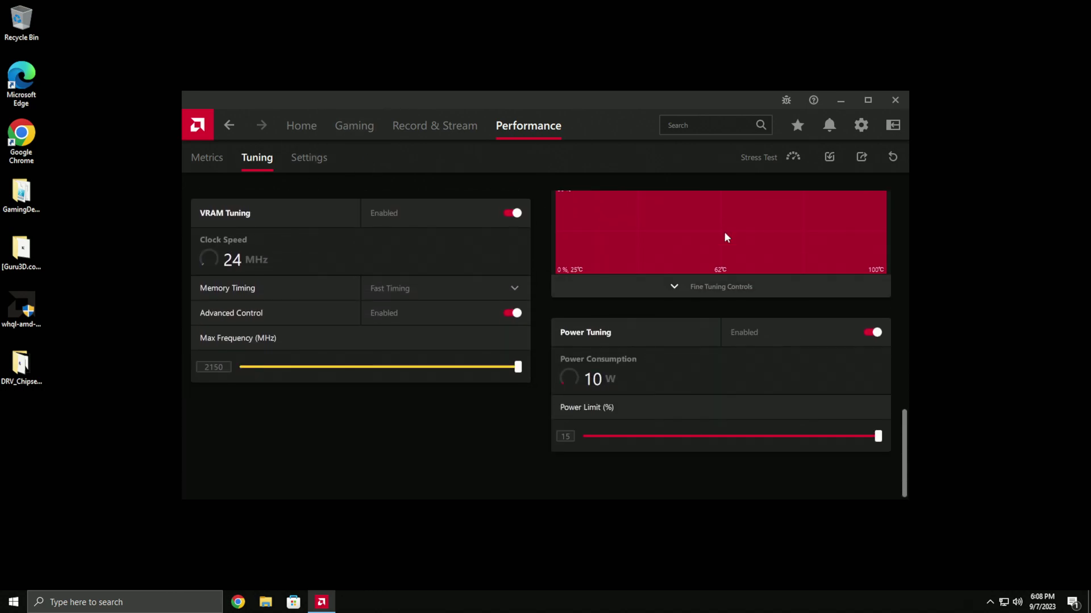
Step: Export the current tuning settings to a profile file named "profile 1"
left_click(862, 158)
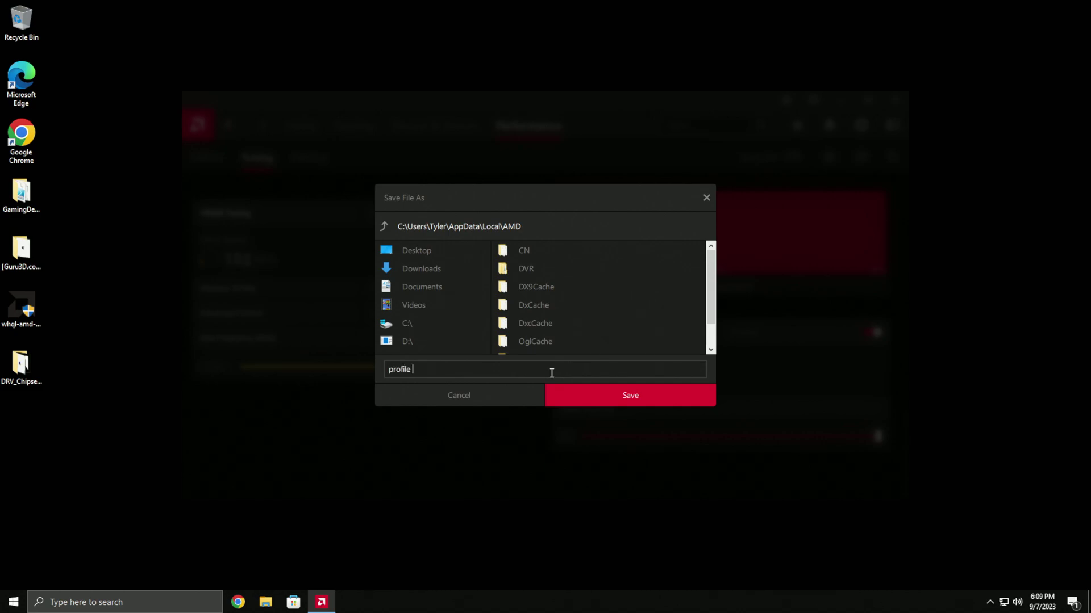
left_click(681, 395)
Step: Import the saved tuning profile "profile 1.xml" and check the GPU, VRAM and fan settings it loads
scroll(488, 381, "up", 10)
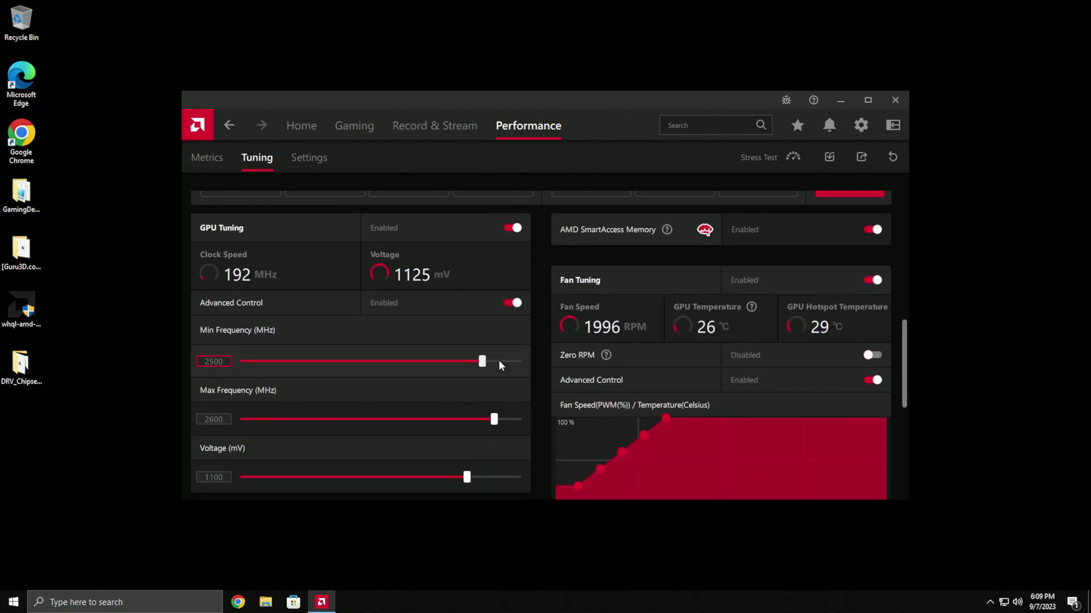
scroll(510, 348, "down", 5)
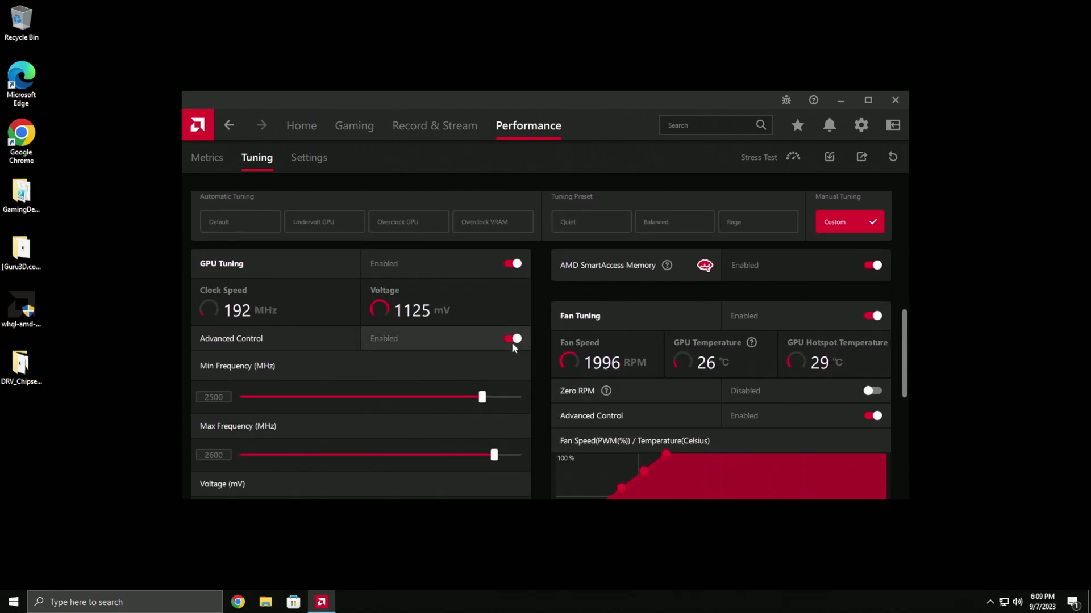
scroll(528, 352, "down", 8)
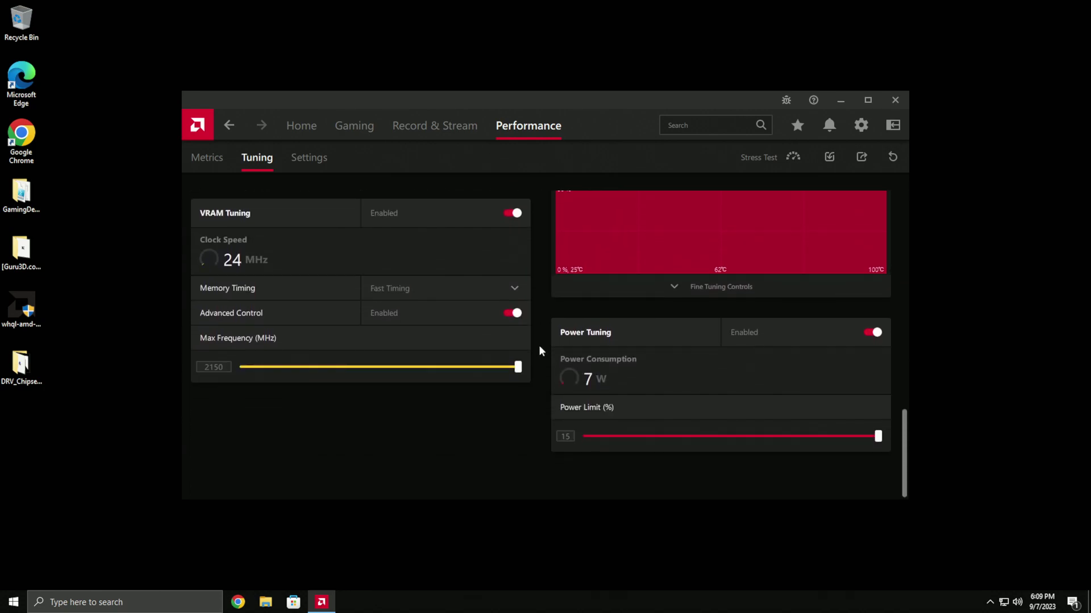
scroll(541, 381, "up", 12)
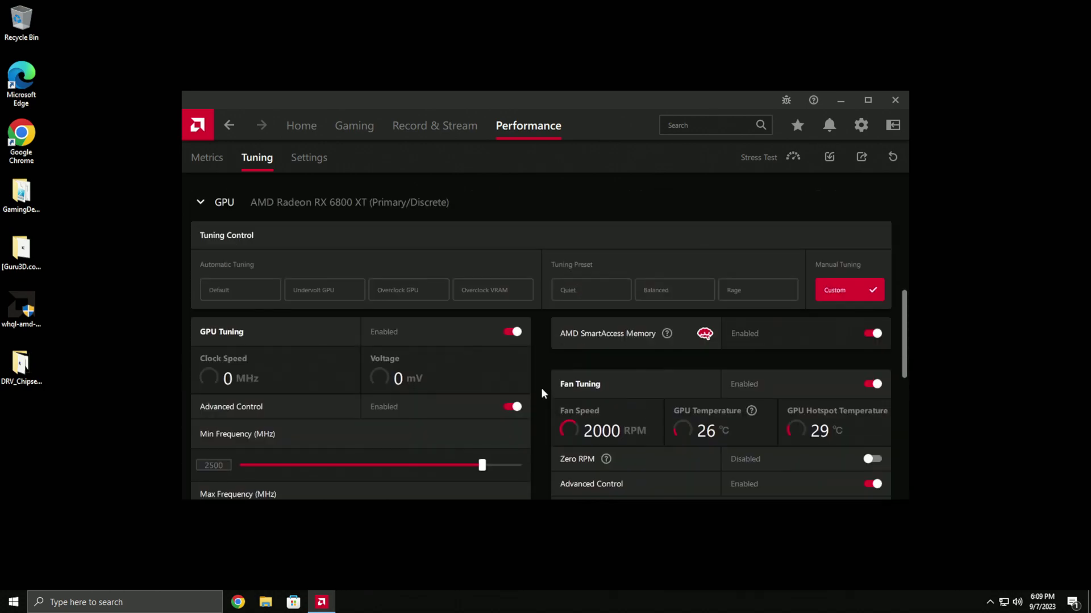
scroll(543, 393, "up", 1)
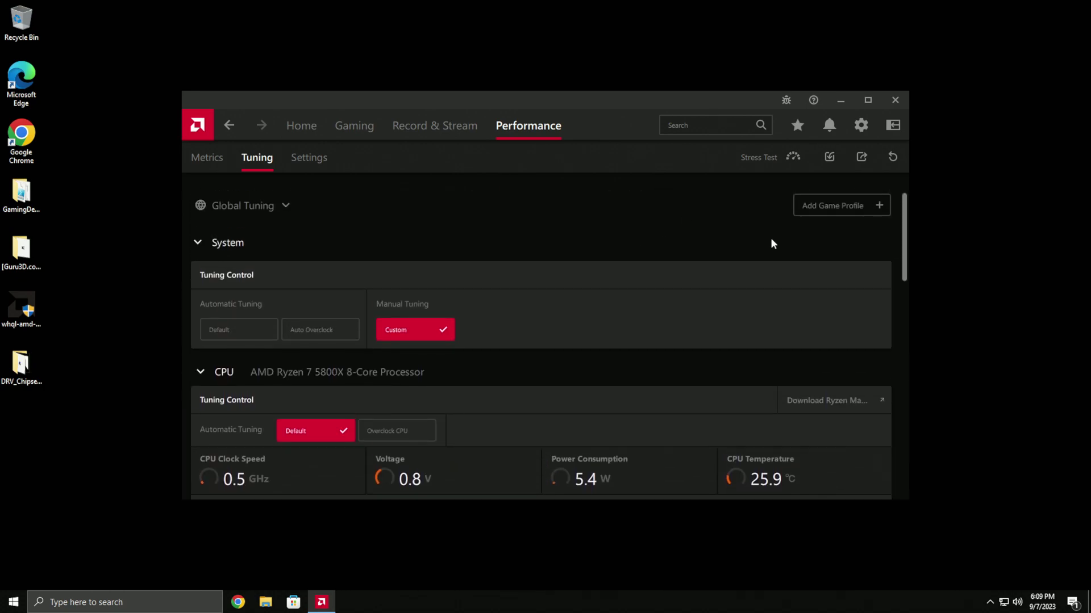
left_click(829, 156)
scroll(568, 341, "down", 3)
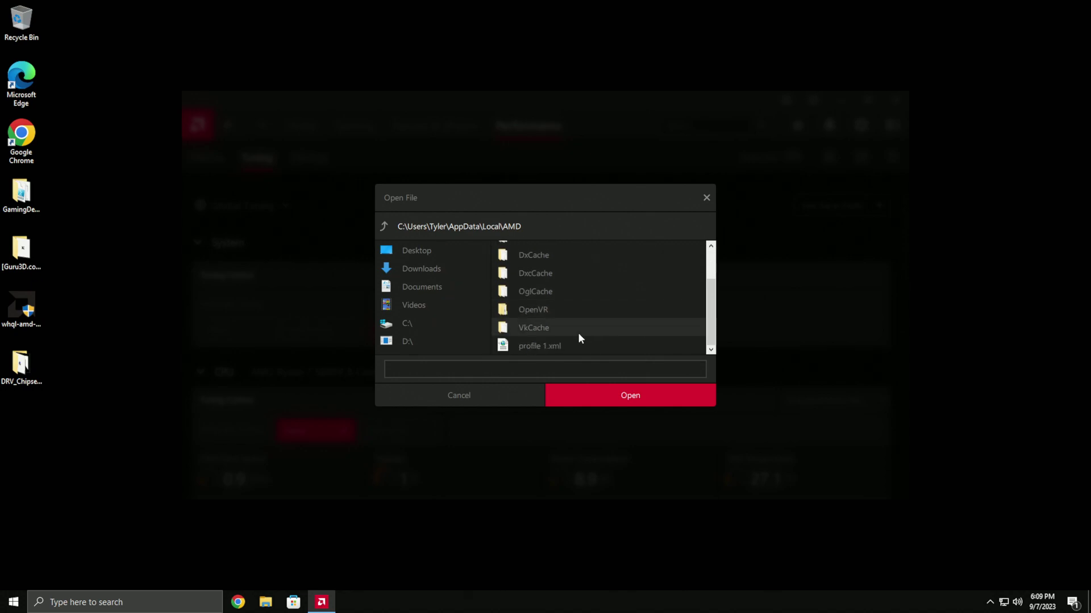
left_click(582, 345)
double_click(594, 345)
left_click(659, 423)
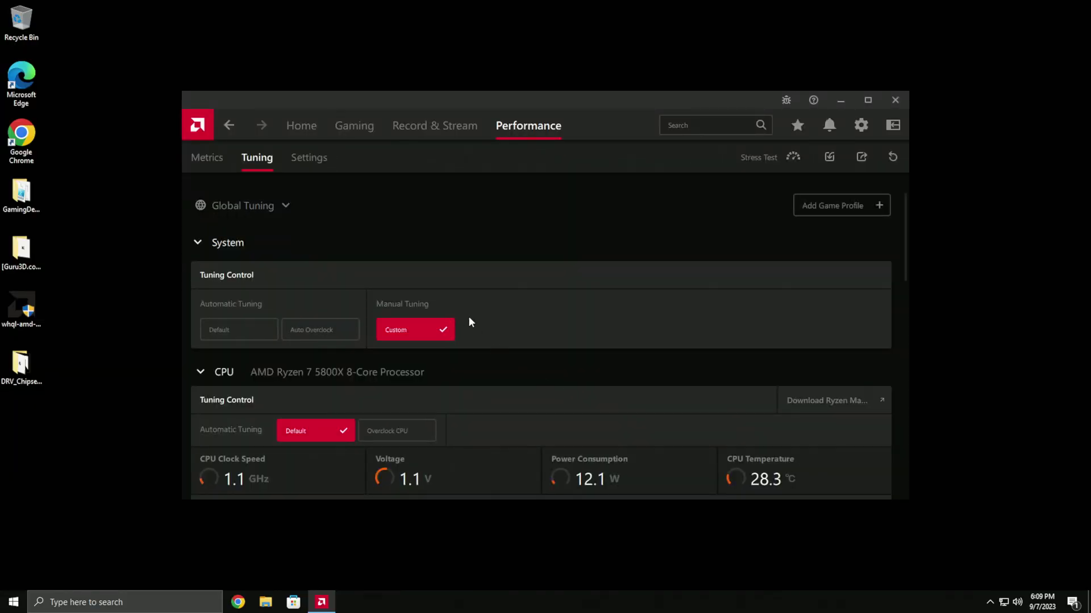
scroll(465, 369, "down", 8)
scroll(528, 392, "up", 4)
scroll(517, 306, "down", 3)
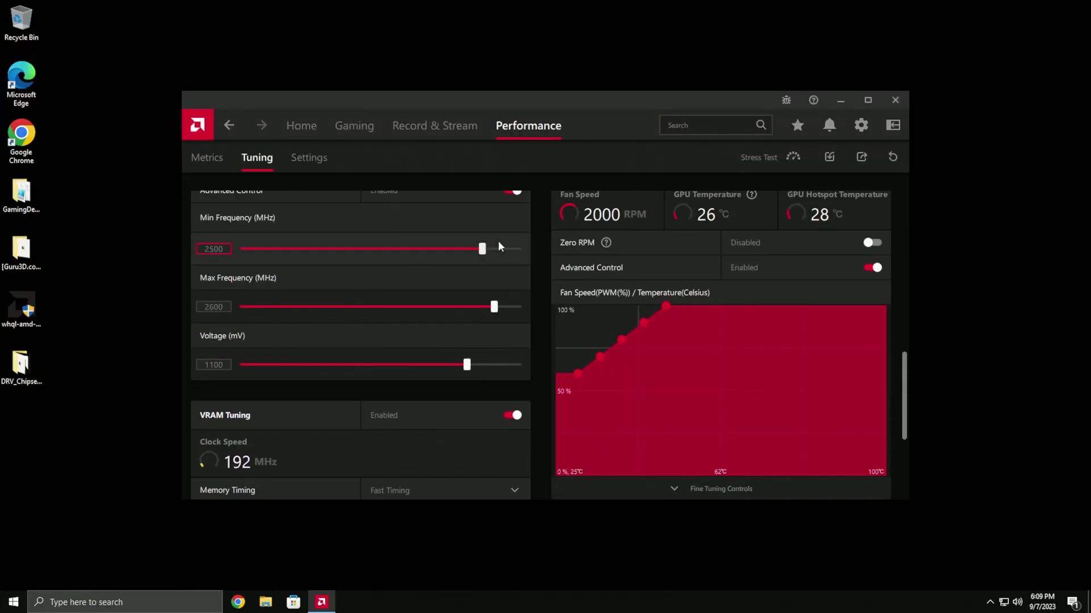
Step: Examine the Display 1 options in the gaming settings, including FreeSync, scaling, color depth, pixel format and display specs
scroll(443, 188, "up", 10)
left_click(425, 126)
left_click(321, 119)
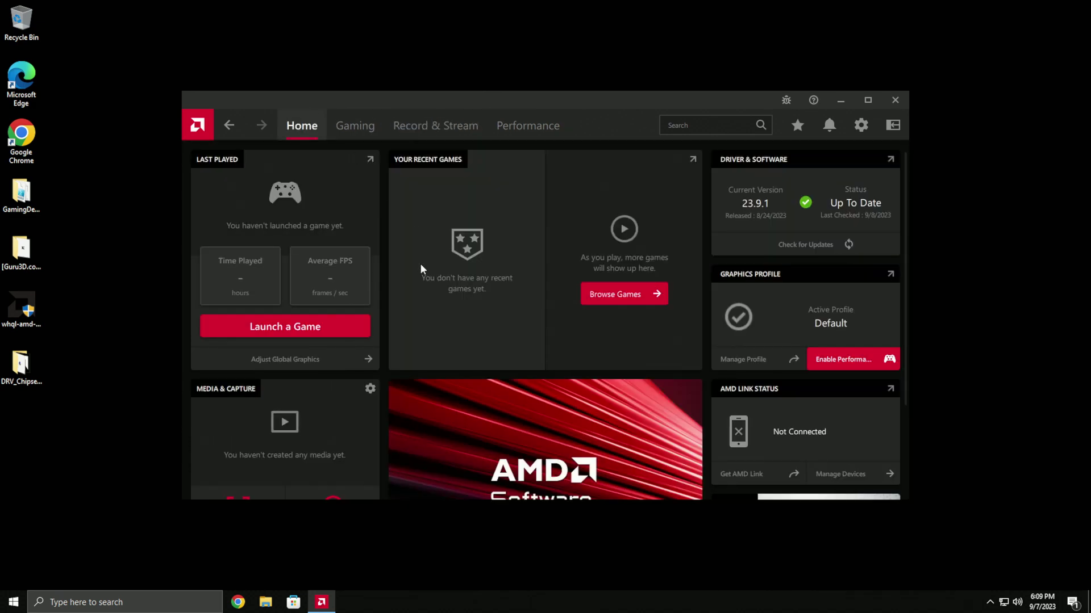
left_click(355, 125)
left_click(320, 163)
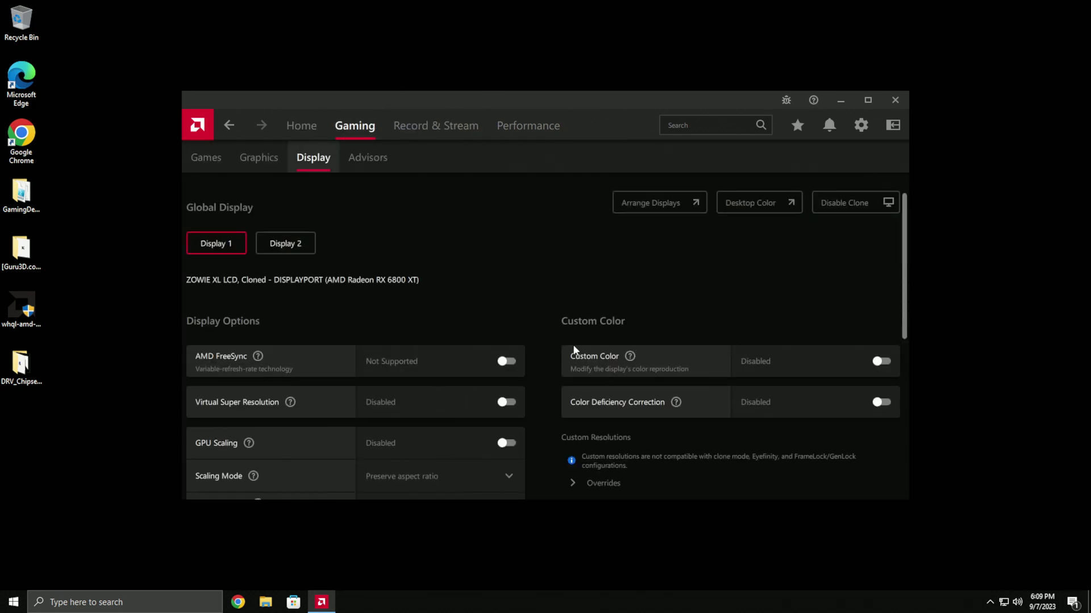
scroll(568, 374, "down", 5)
scroll(542, 389, "up", 3)
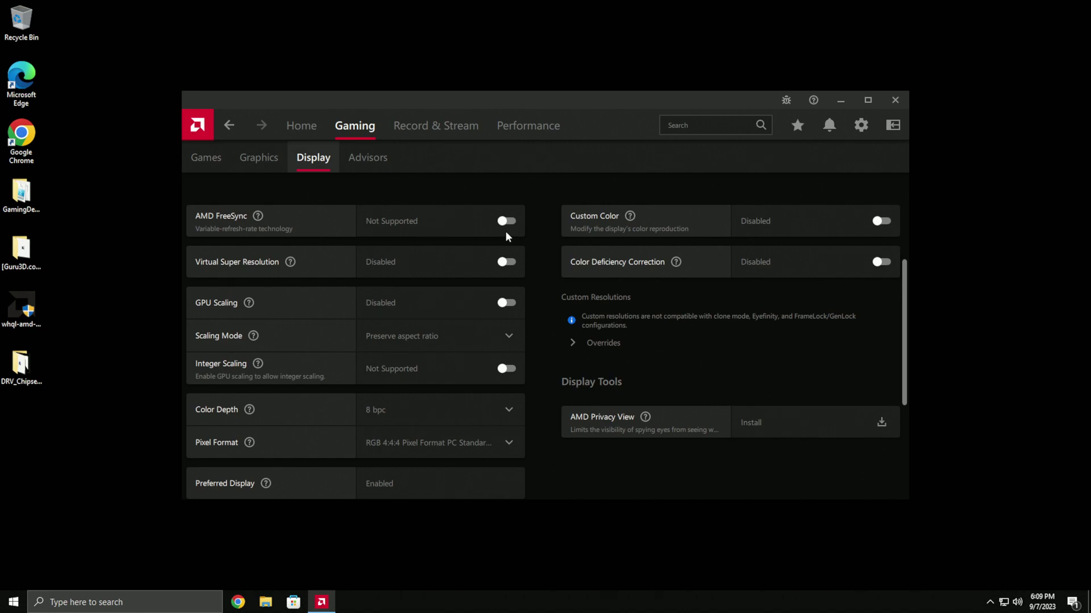
mouse_move(305, 216)
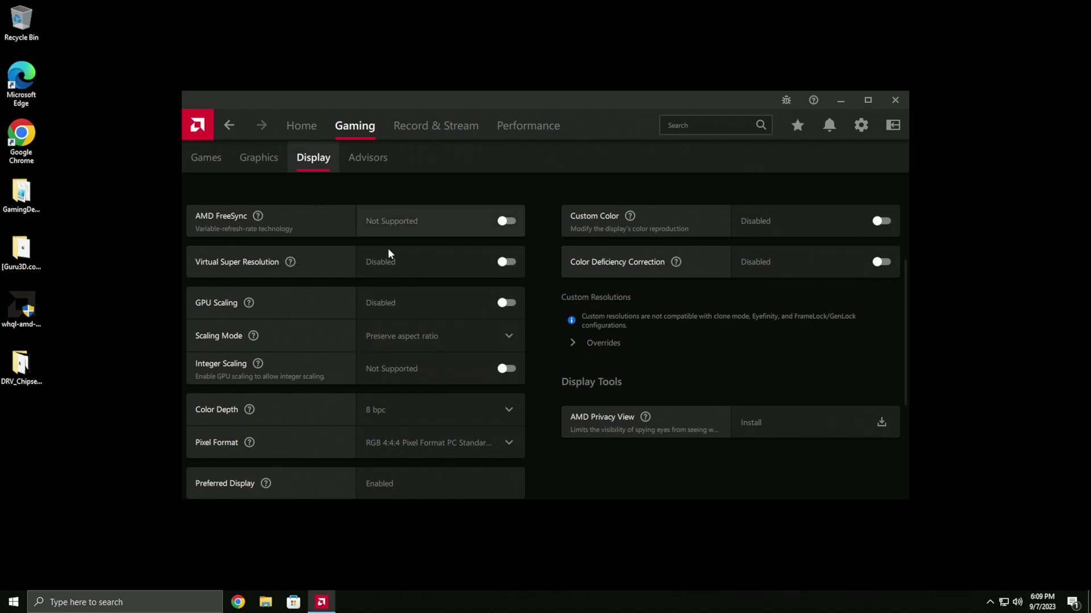
scroll(541, 387, "down", 1)
scroll(542, 392, "down", 3)
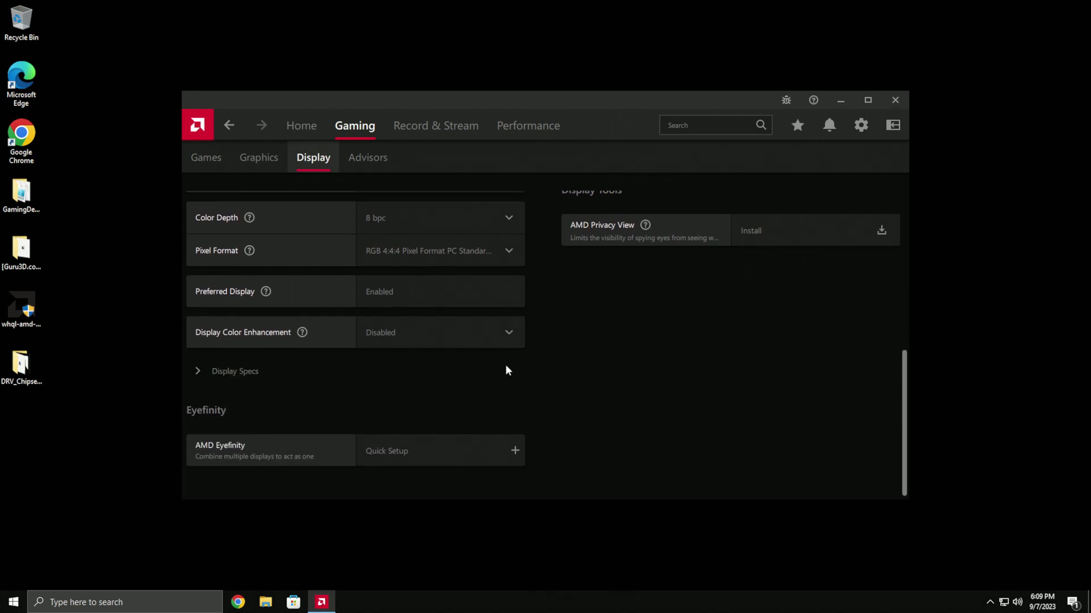
left_click(250, 373)
scroll(527, 418, "up", 3)
scroll(528, 422, "up", 3)
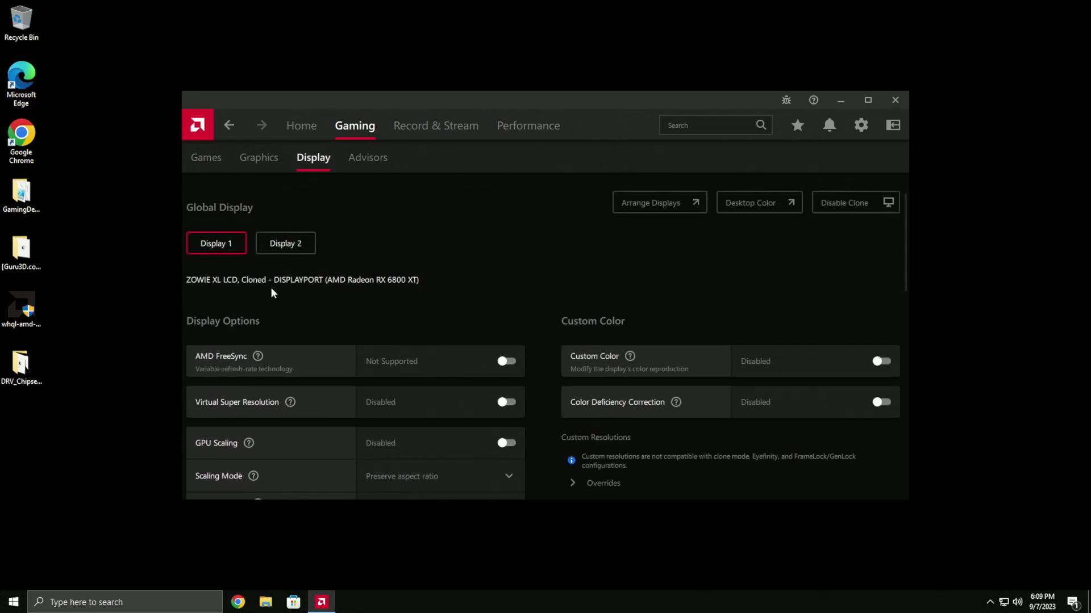
Step: In the advanced global graphics settings, set Tessellation Mode to Override application settings and Maximum Tessellation Level to Off
left_click(260, 160)
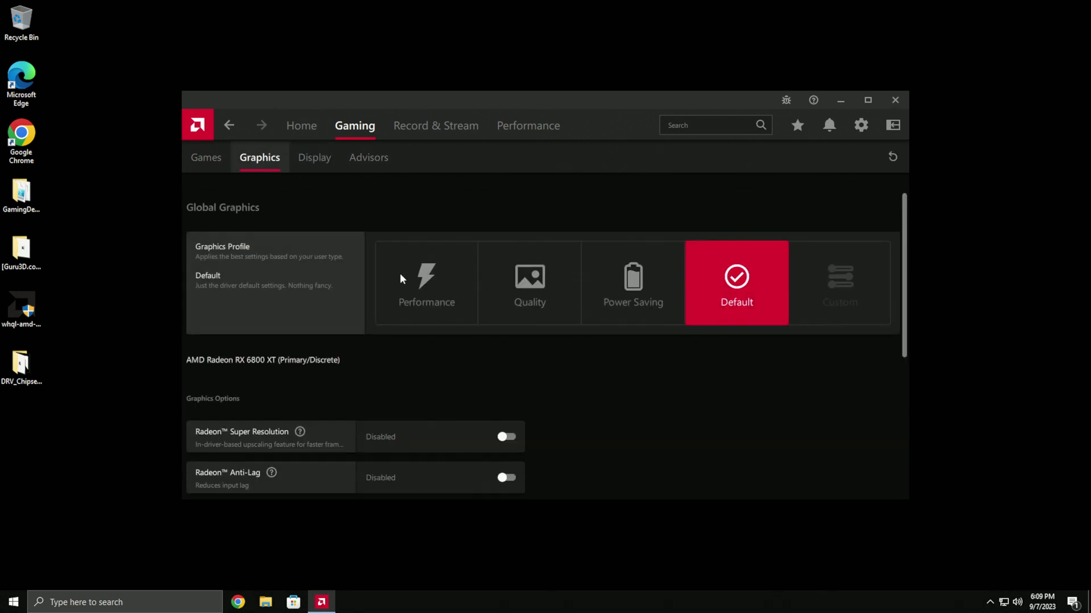
scroll(385, 349, "down", 4)
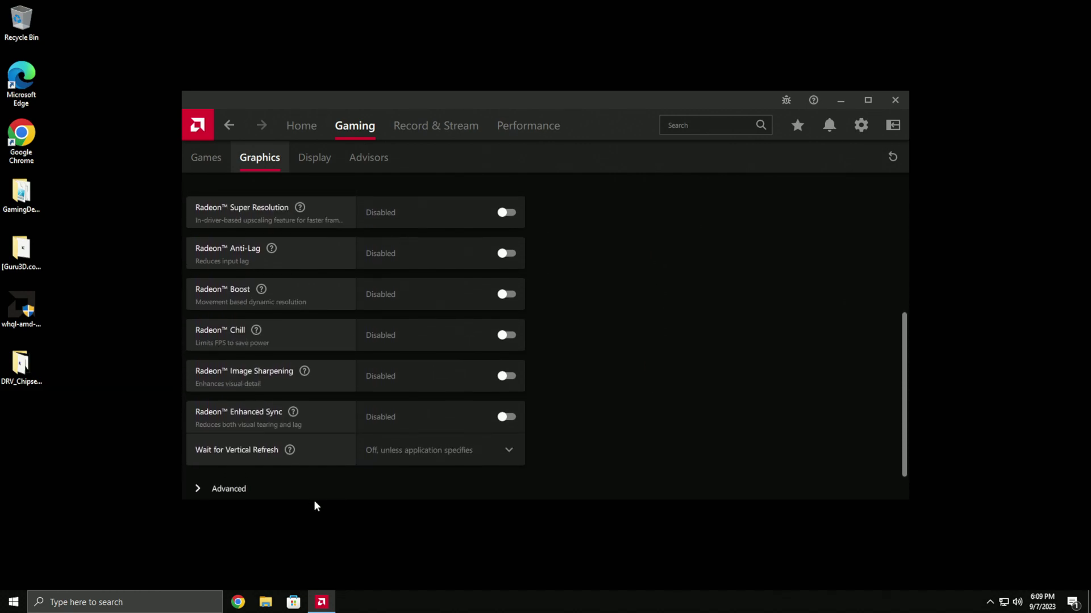
scroll(603, 381, "down", 6)
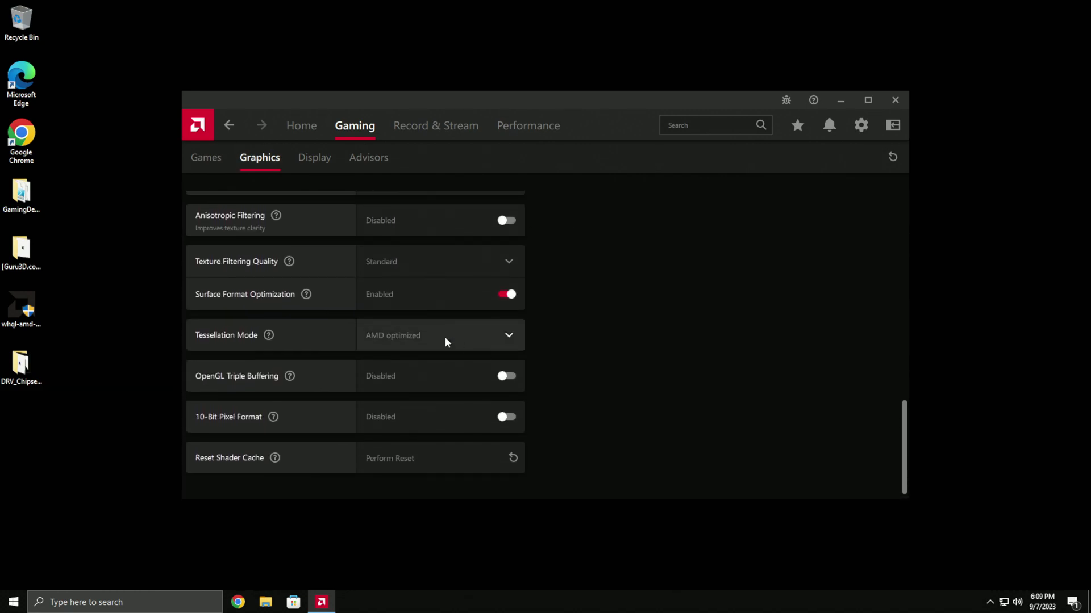
left_click(444, 336)
left_click(434, 419)
left_click(438, 365)
left_click(407, 317)
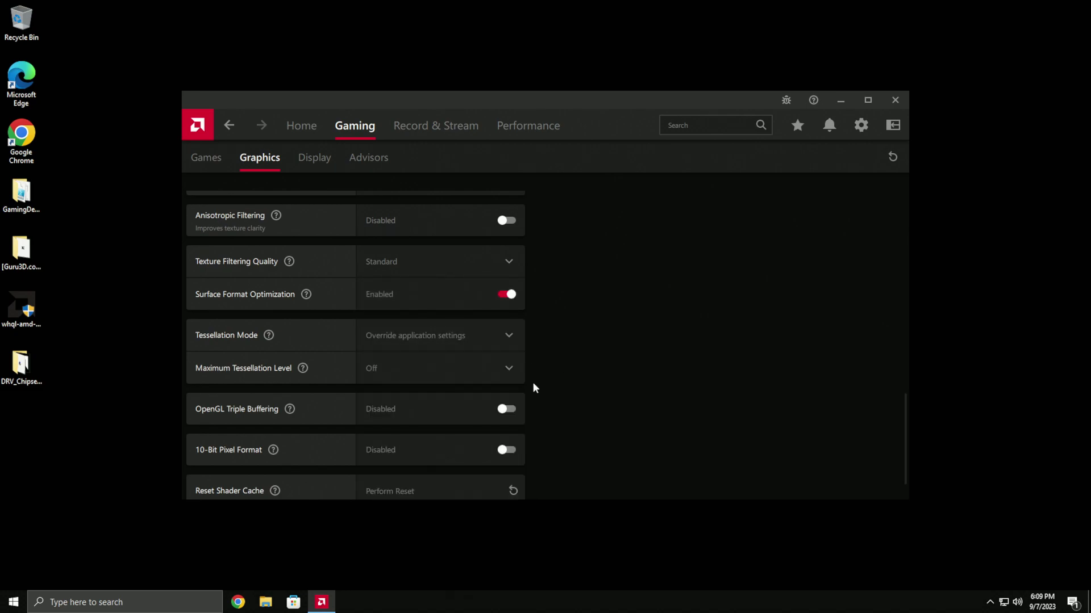
Step: Review the global graphics options, from Radeon Super Resolution through Wait for Vertical Refresh to the advanced settings
scroll(546, 378, "up", 5)
scroll(550, 370, "up", 3)
scroll(546, 343, "down", 9)
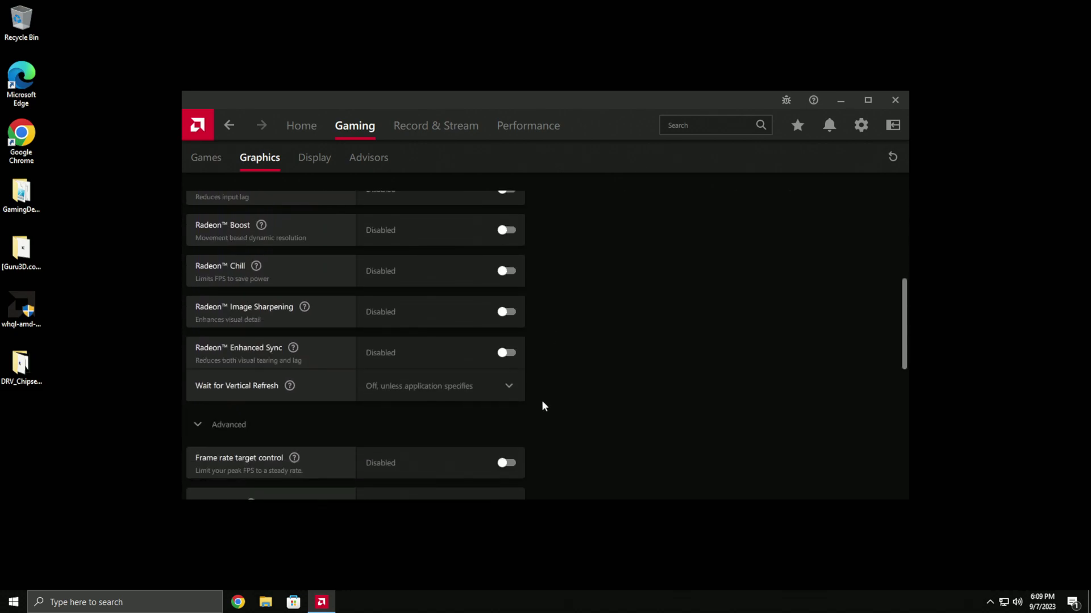
scroll(544, 423, "down", 1)
scroll(547, 415, "up", 10)
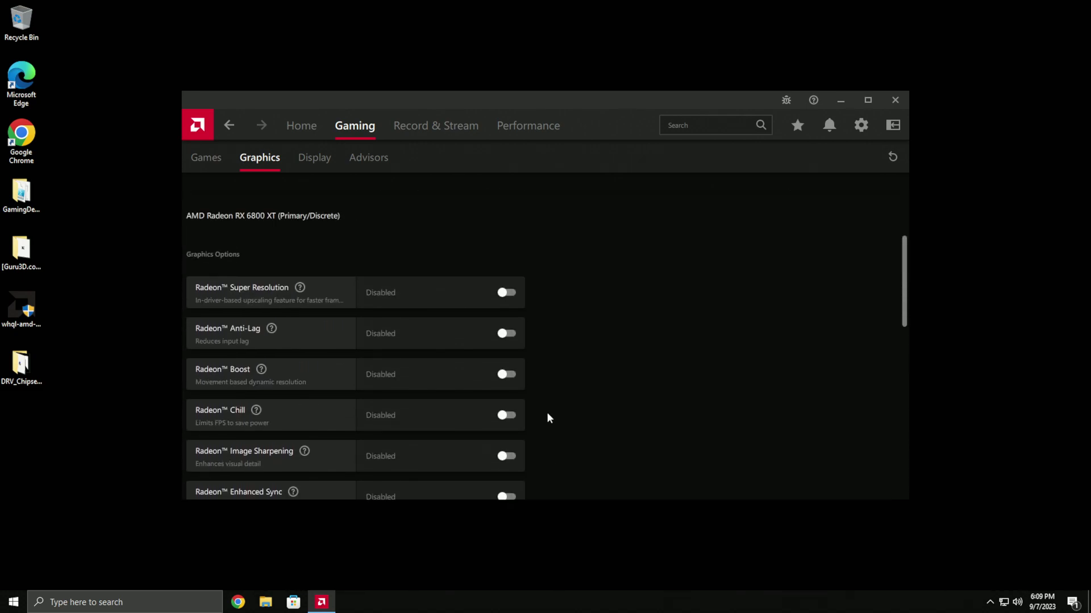
scroll(573, 407, "down", 6)
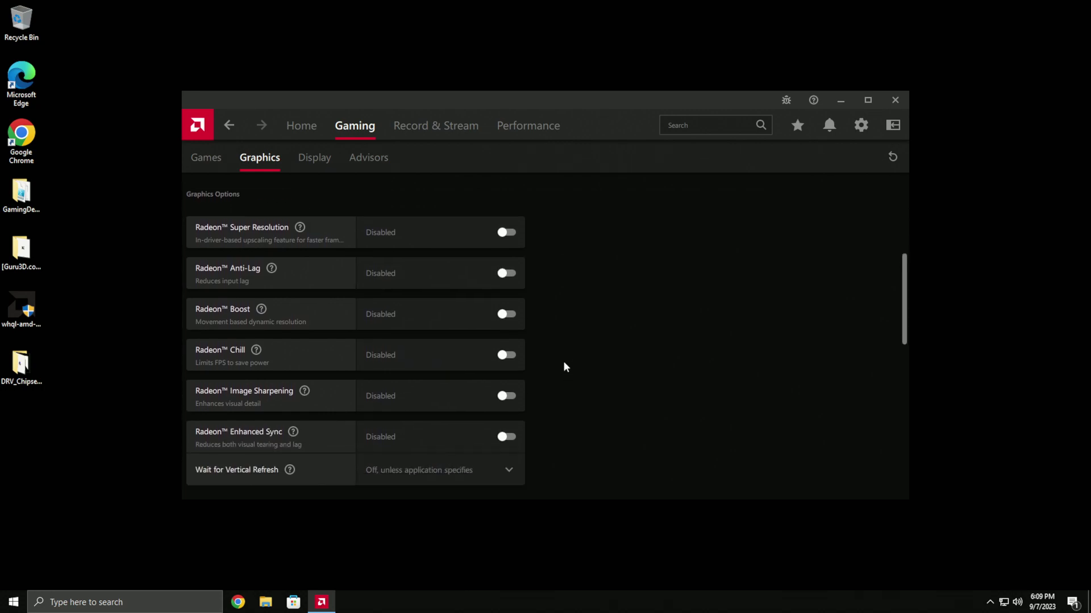
scroll(582, 406, "up", 5)
scroll(586, 402, "down", 5)
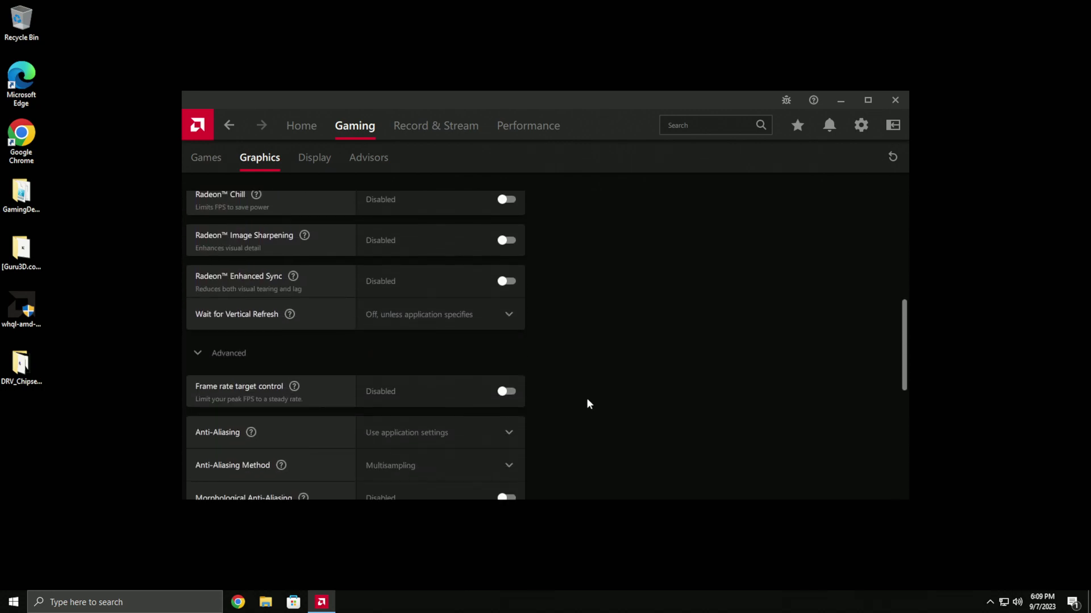
Step: Set Texture Filtering Quality to Performance and disable Surface Format Optimization in the advanced graphics settings
left_click(482, 448)
left_click(452, 414)
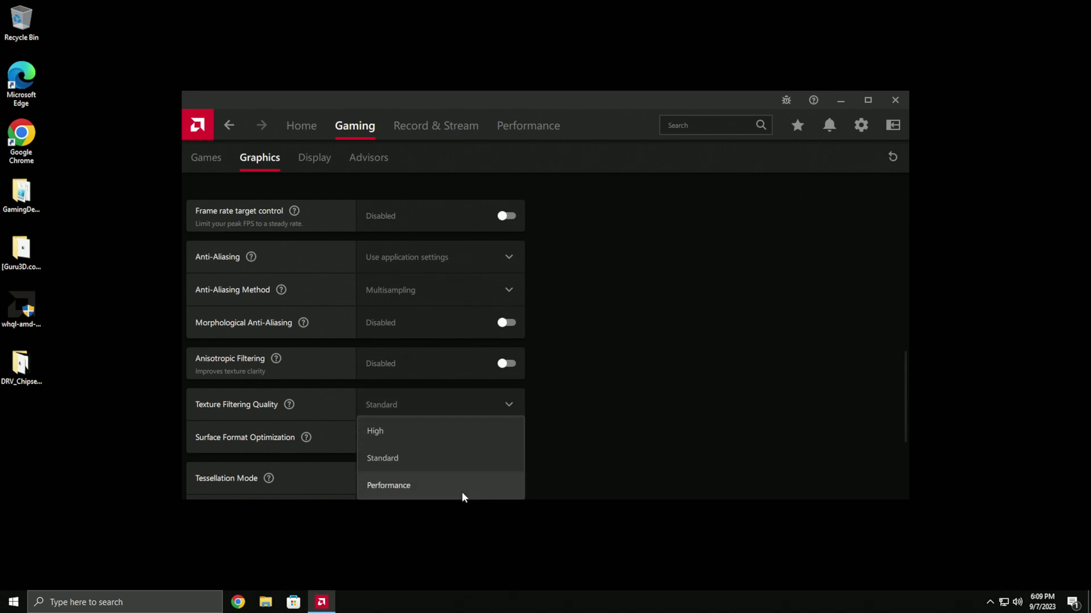
left_click(461, 489)
scroll(618, 414, "down", 3)
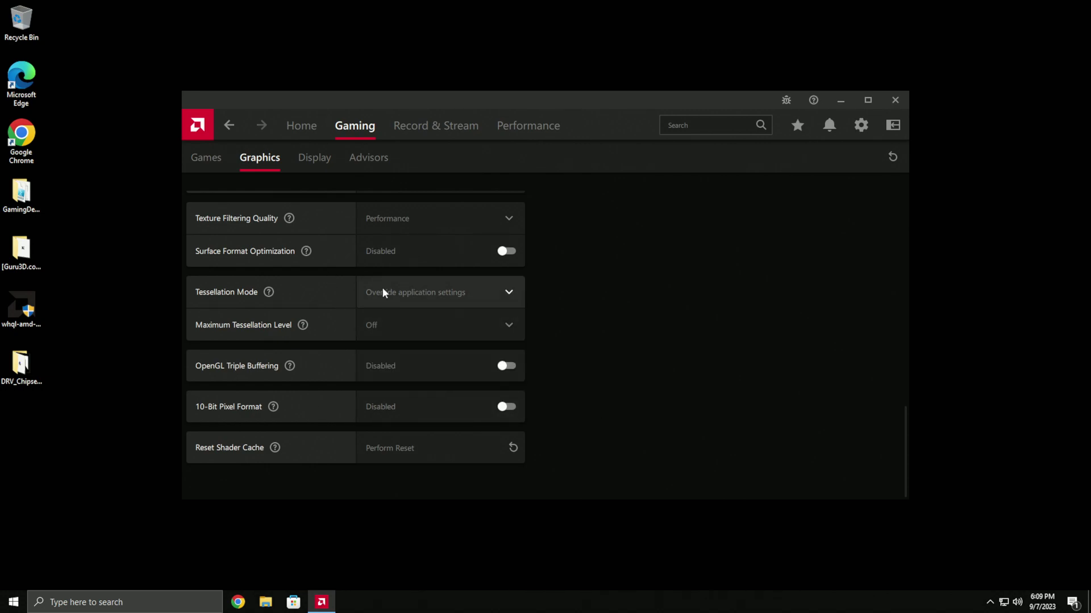
scroll(442, 450, "up", 15)
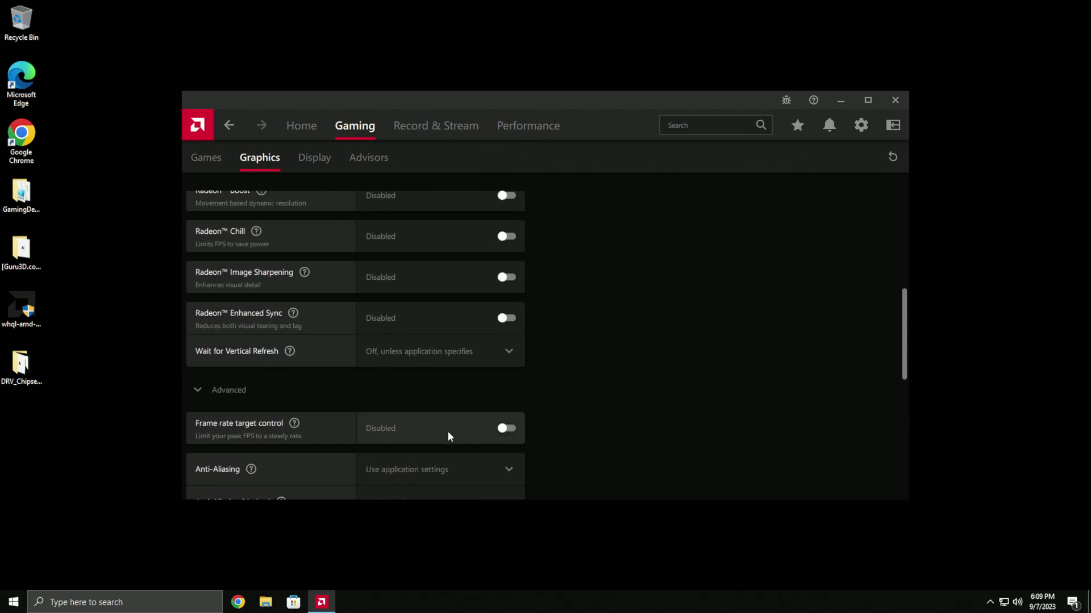
Step: Try to add HaloInfinite.exe from C:\XboxGames\Halo Infinite\Content to the games list
left_click(207, 159)
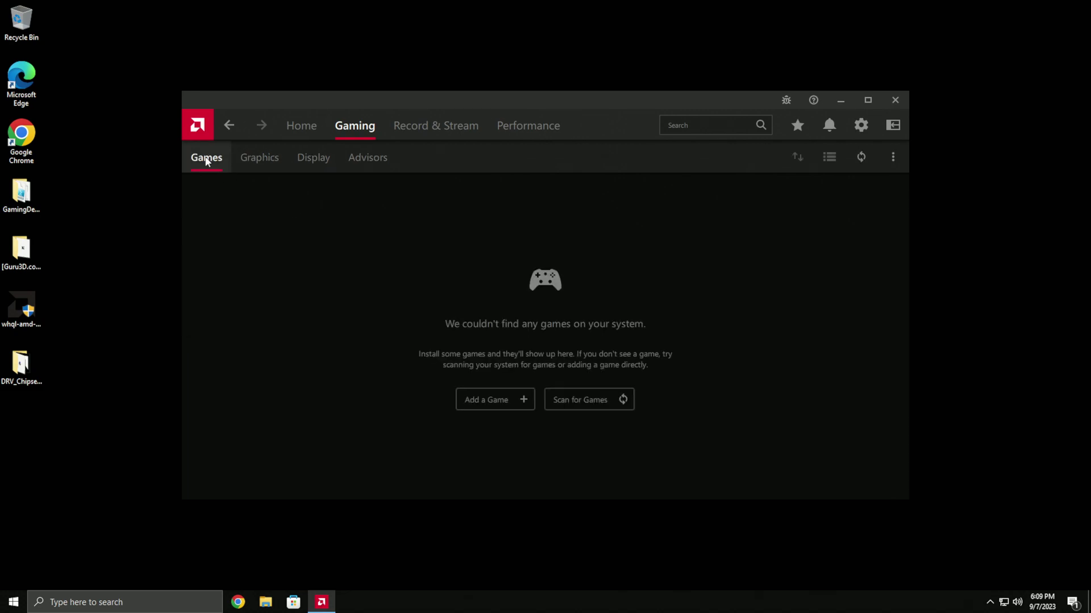
left_click(483, 404)
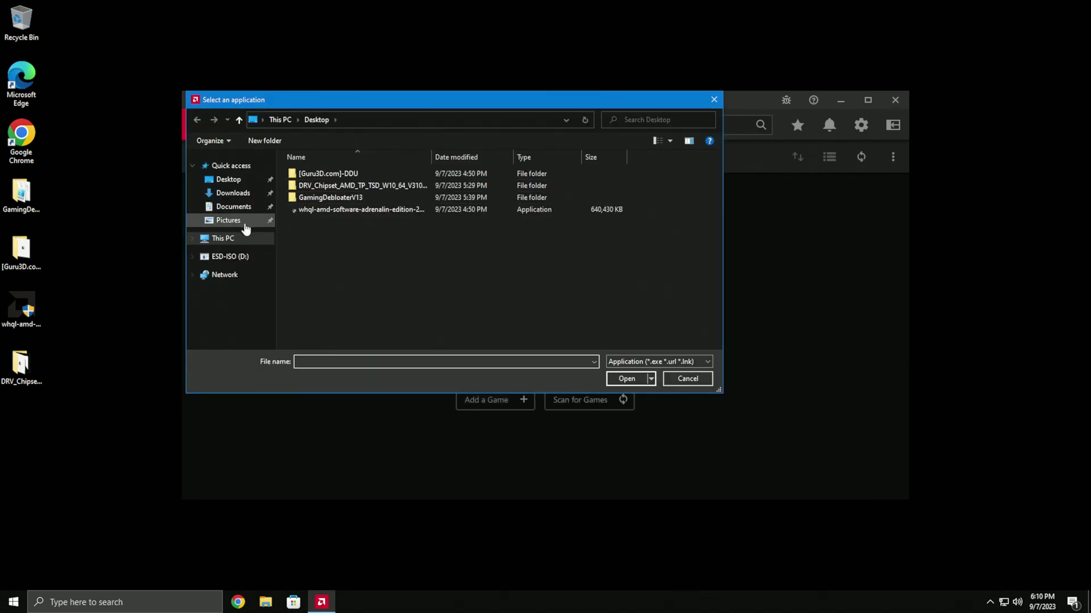
left_click(233, 179)
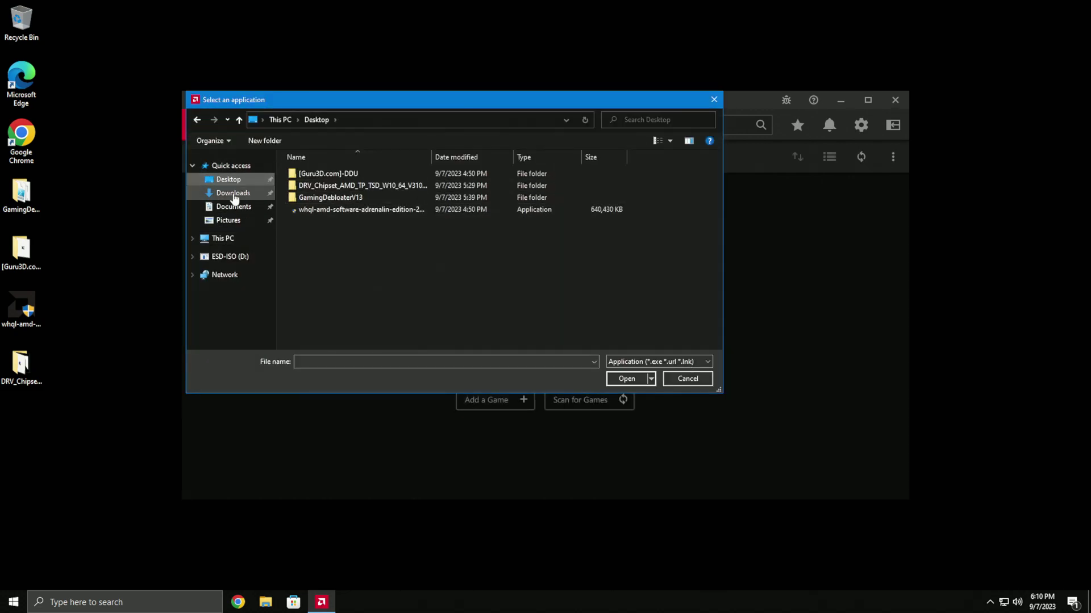
left_click(223, 238)
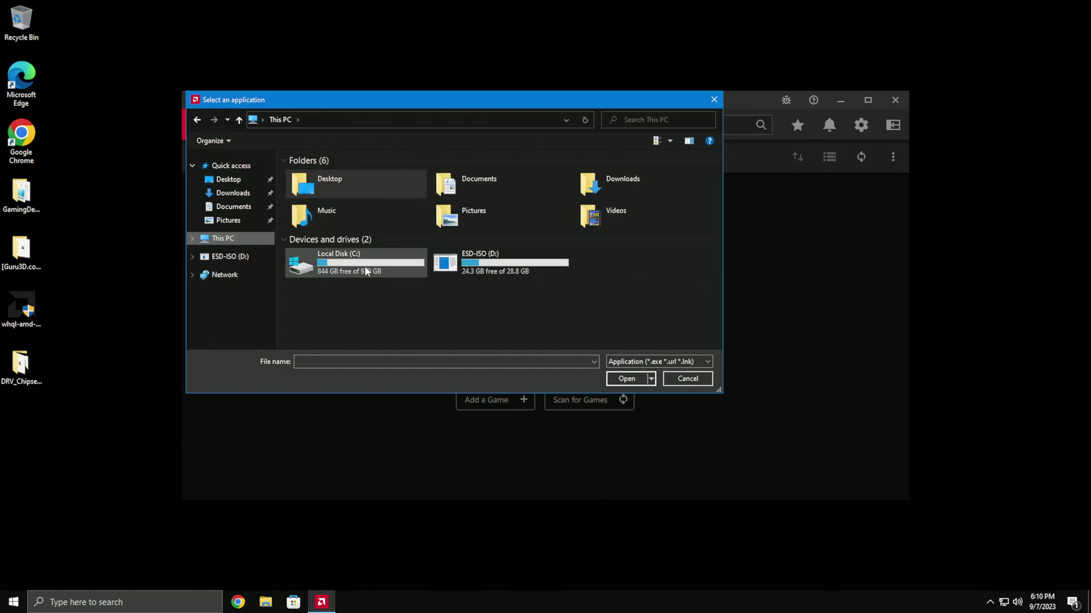
double_click(367, 271)
double_click(364, 258)
double_click(320, 178)
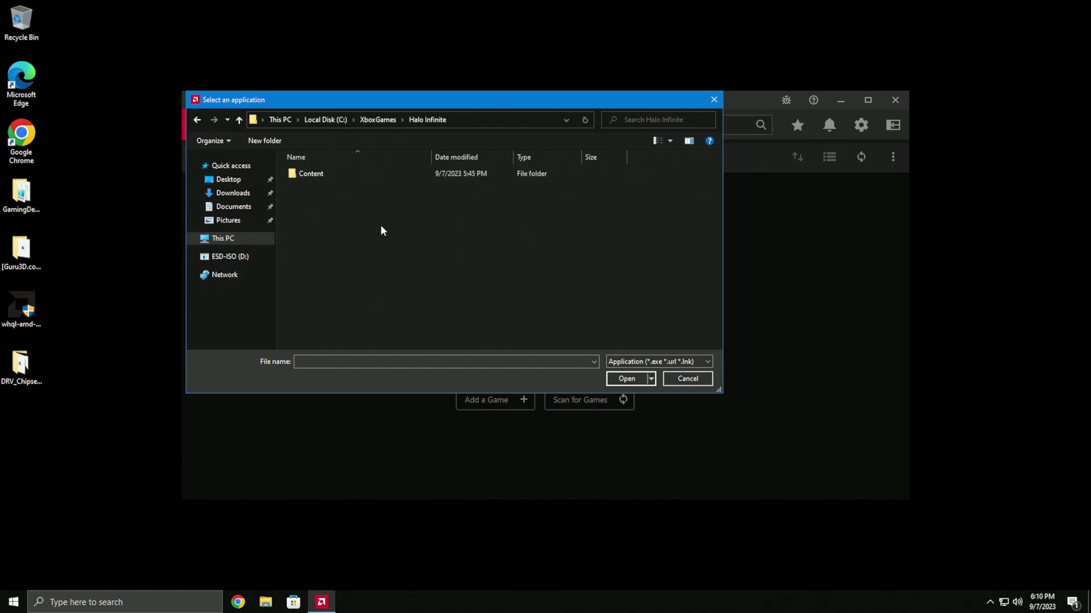
double_click(386, 174)
left_click(359, 292)
left_click(624, 379)
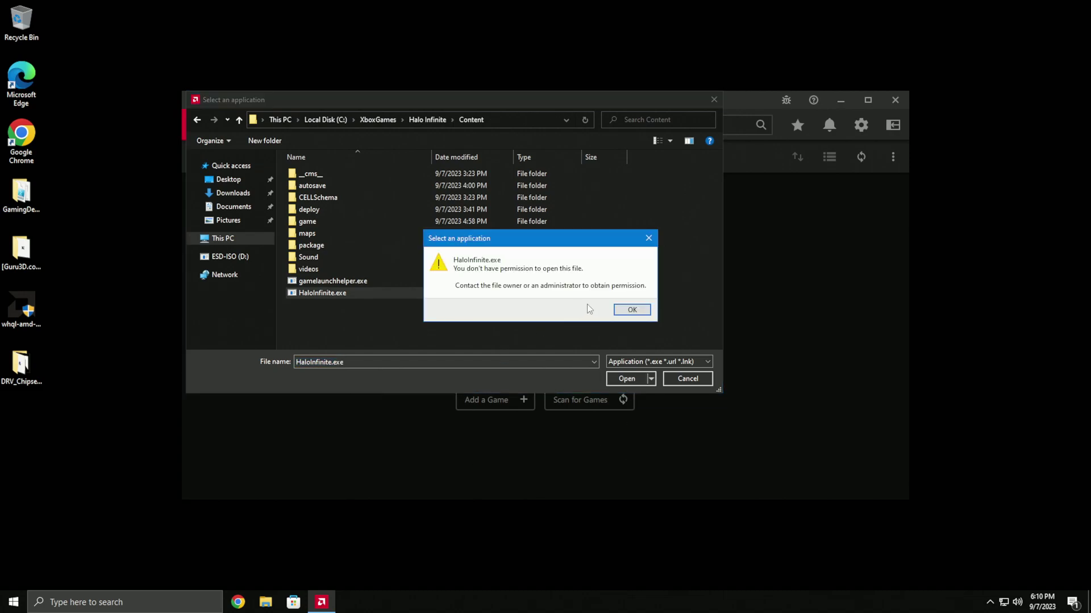
left_click(632, 310)
left_click(714, 100)
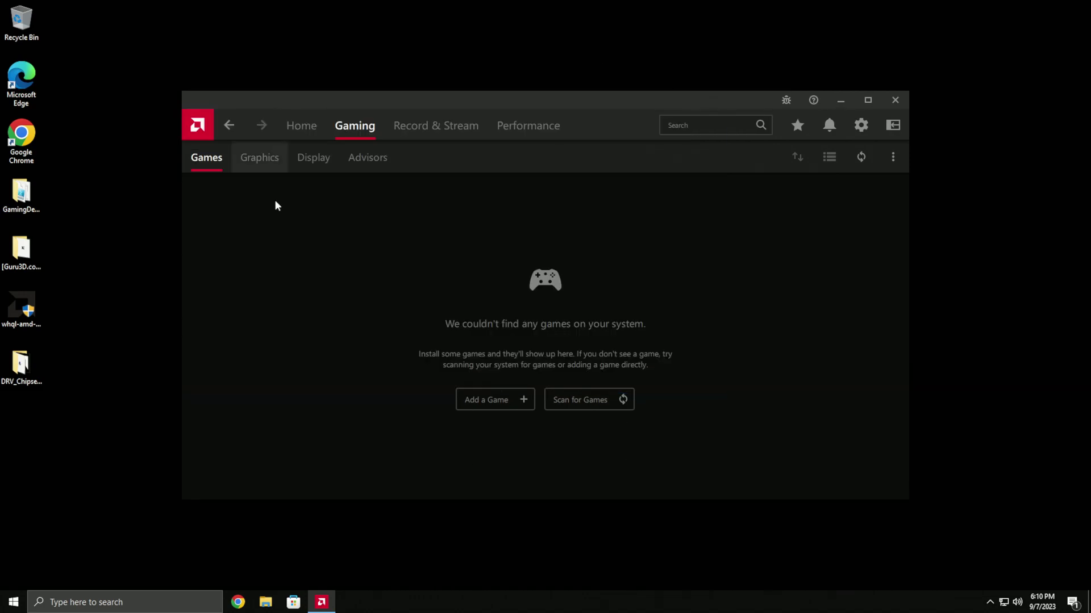
Step: Try to find the Xbox app through Windows search, dismissing Xbox Game Bar
left_click(176, 598)
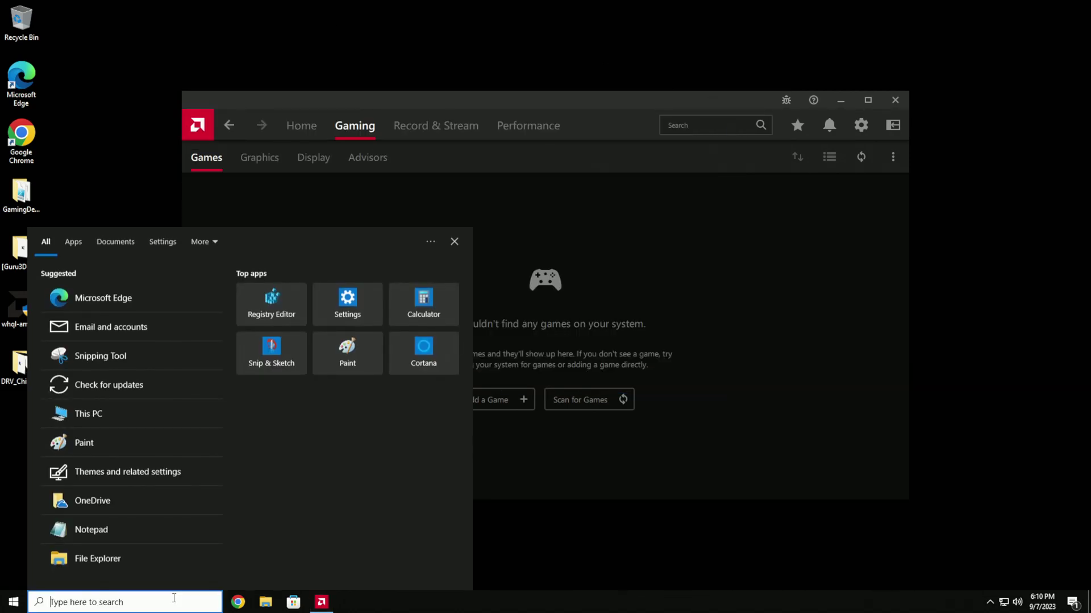
type("xbox")
left_click(121, 293)
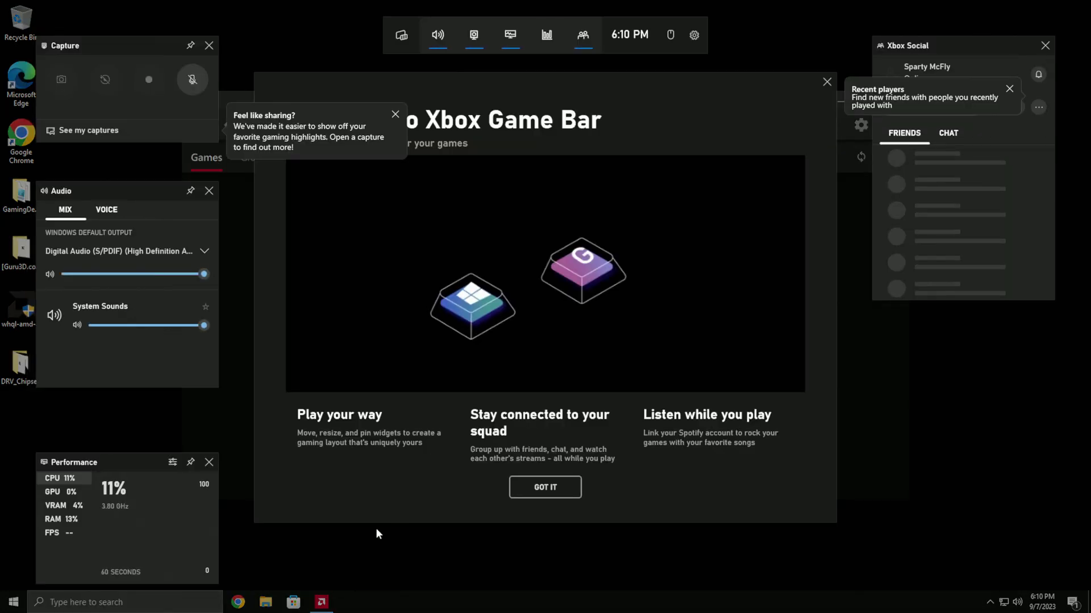
left_click(932, 6)
left_click(147, 605)
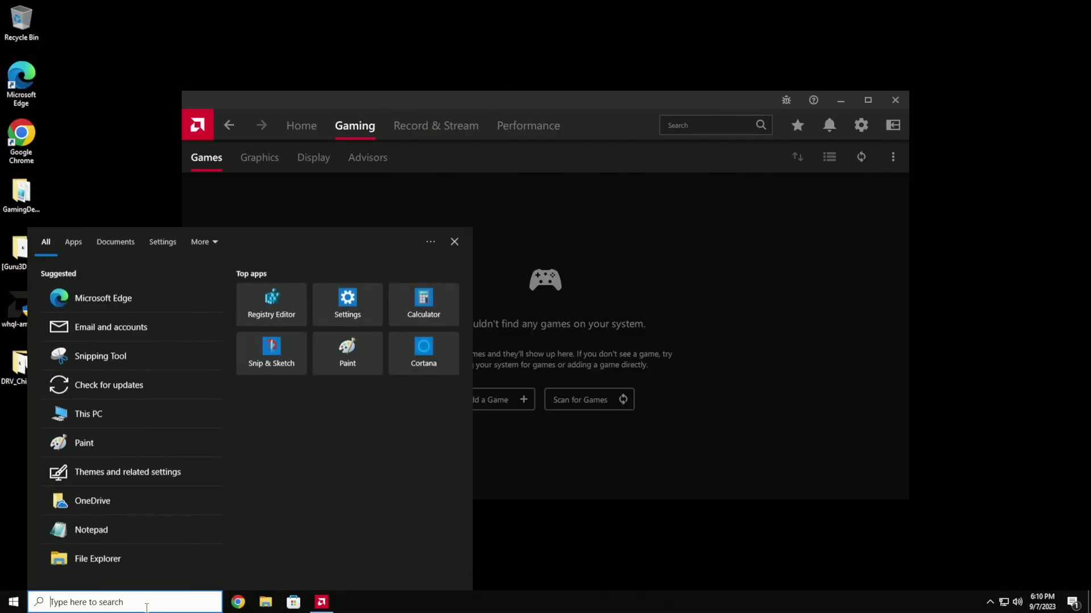
type("xbox")
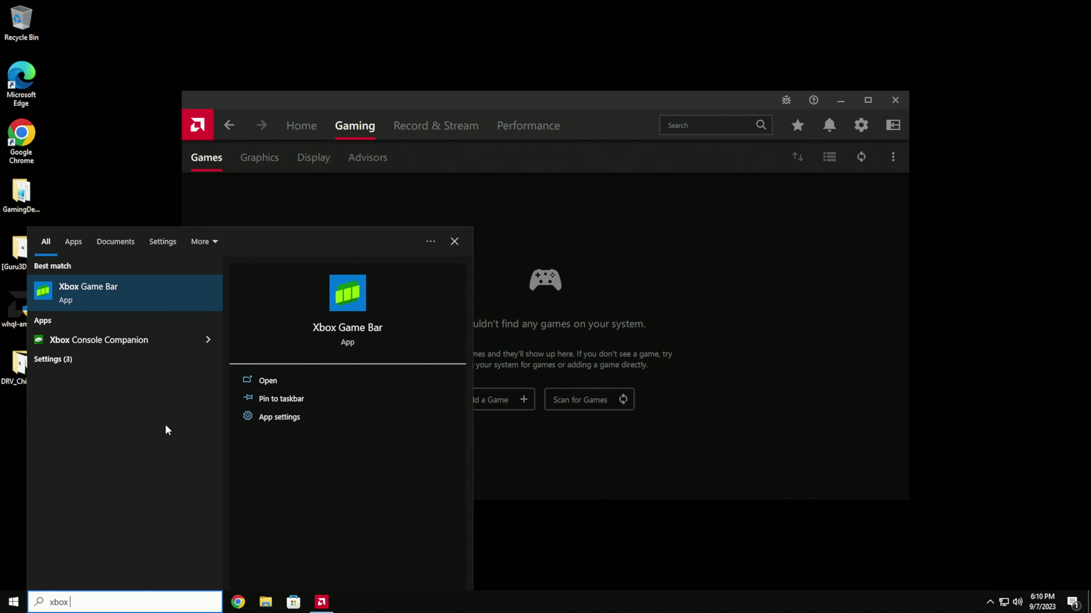
key("Escape")
left_click(121, 601)
type("xbl")
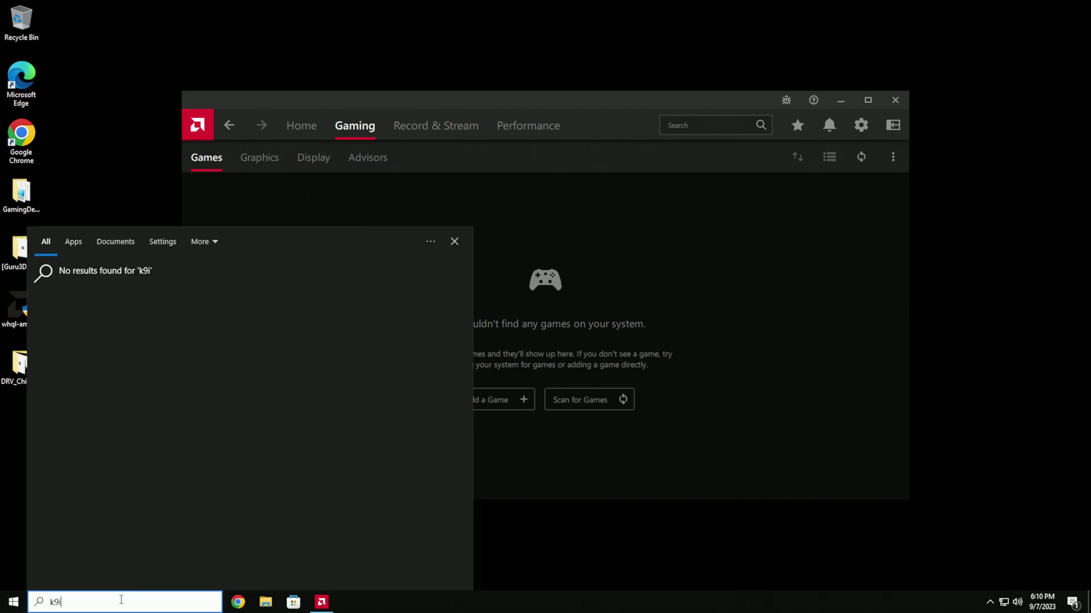
key("BackSpace")
key("BackSpace")
key("BackSpace")
type("micros")
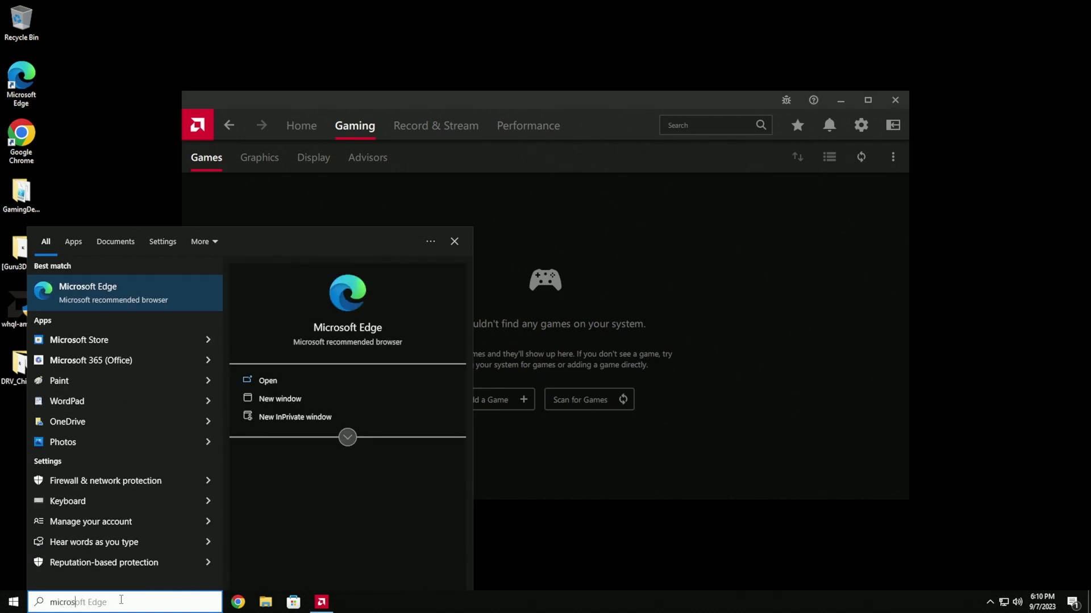
left_click(74, 241)
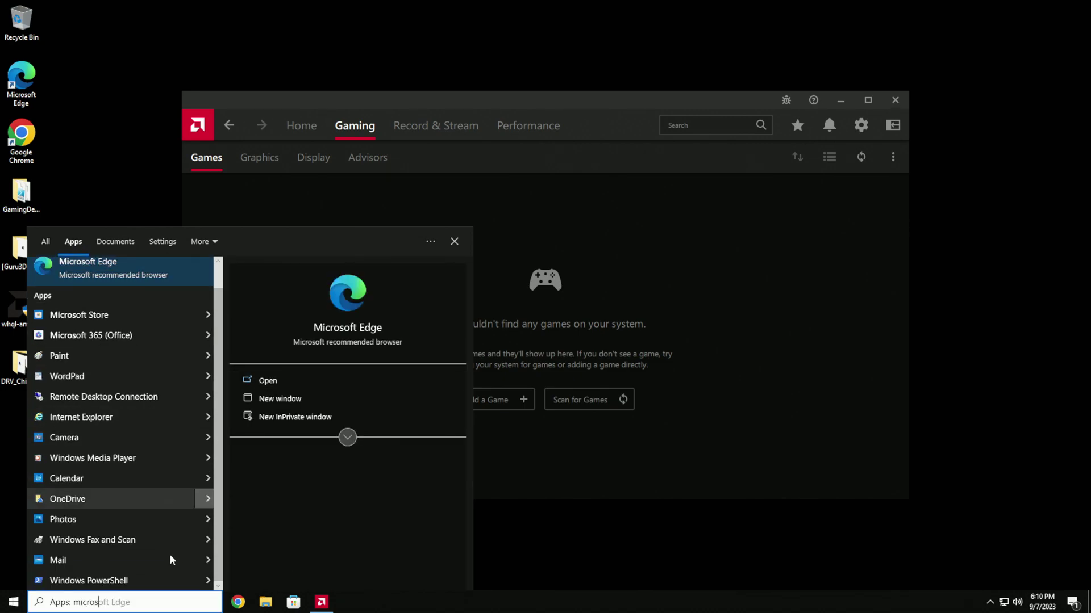
Step: Switch to the Xbox app from the installed apps list and open the Halo Infinite game page
left_click(2, 599)
scroll(173, 377, "down", 10)
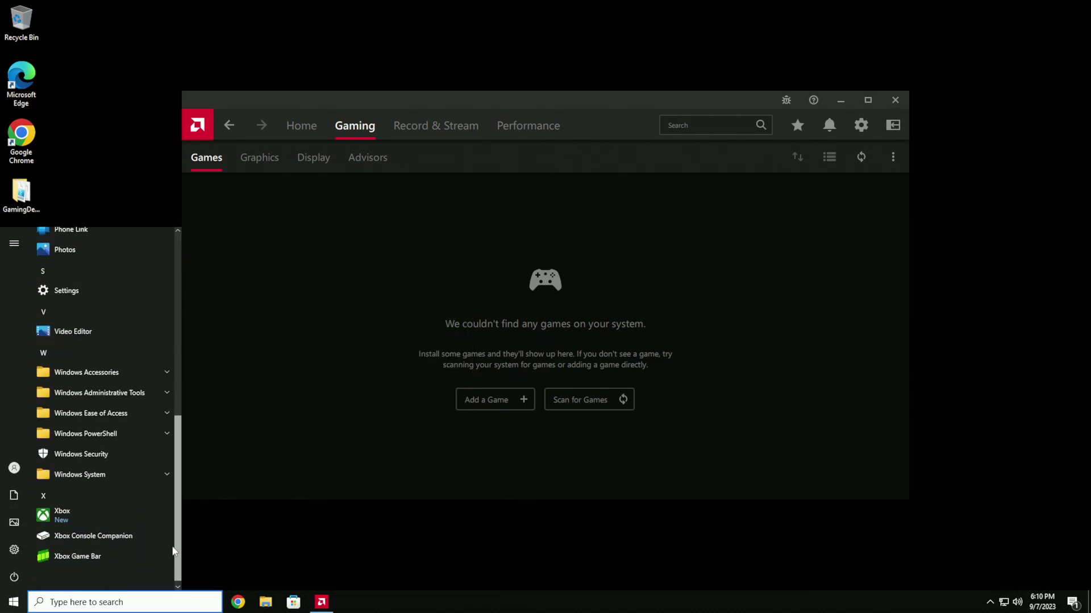
left_click(74, 502)
left_click(14, 602)
left_click(13, 603)
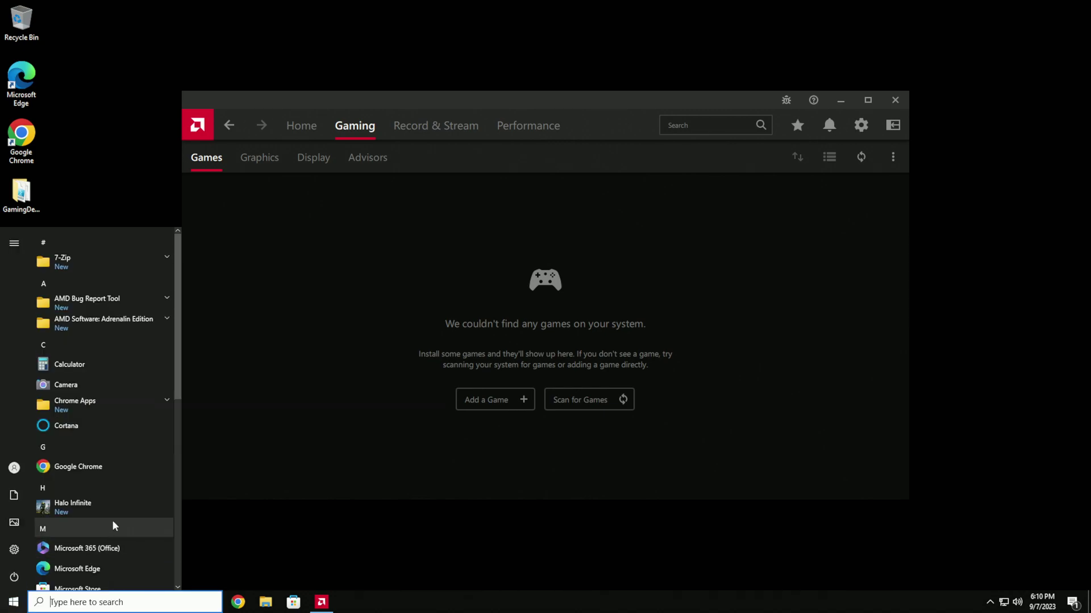
scroll(112, 524, "down", 10)
left_click(92, 536)
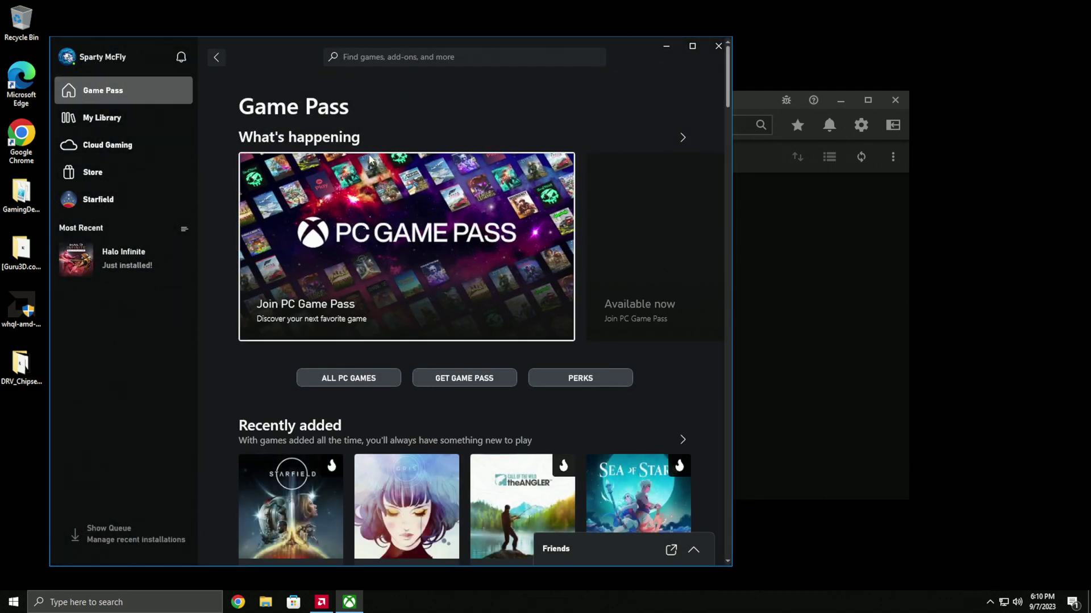
left_click(103, 259)
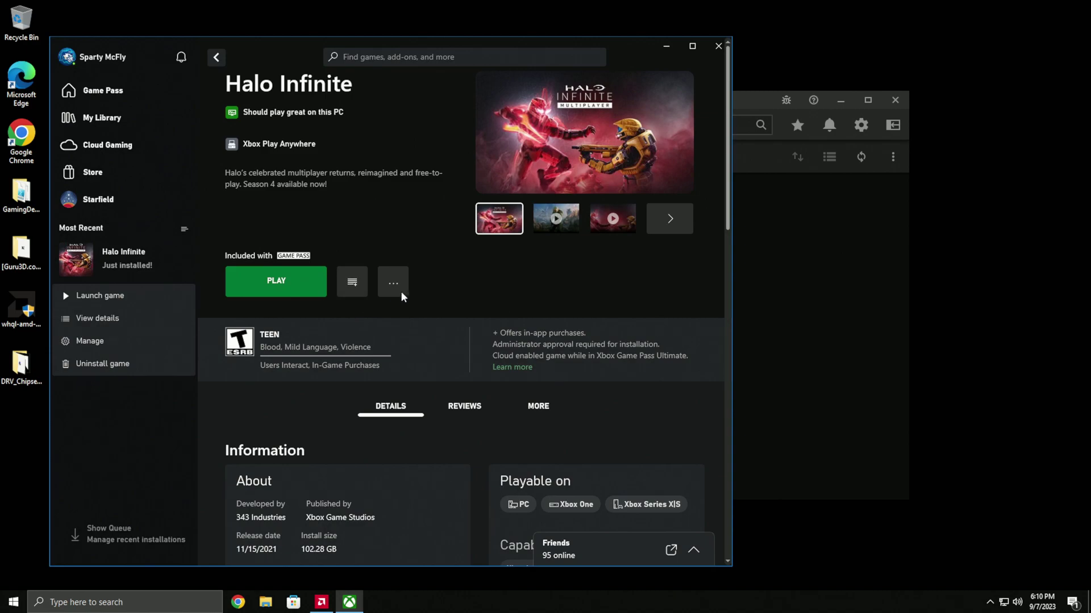
Step: Create a desktop shortcut for Halo Infinite from its management options and close the Xbox app
left_click(400, 281)
left_click(389, 366)
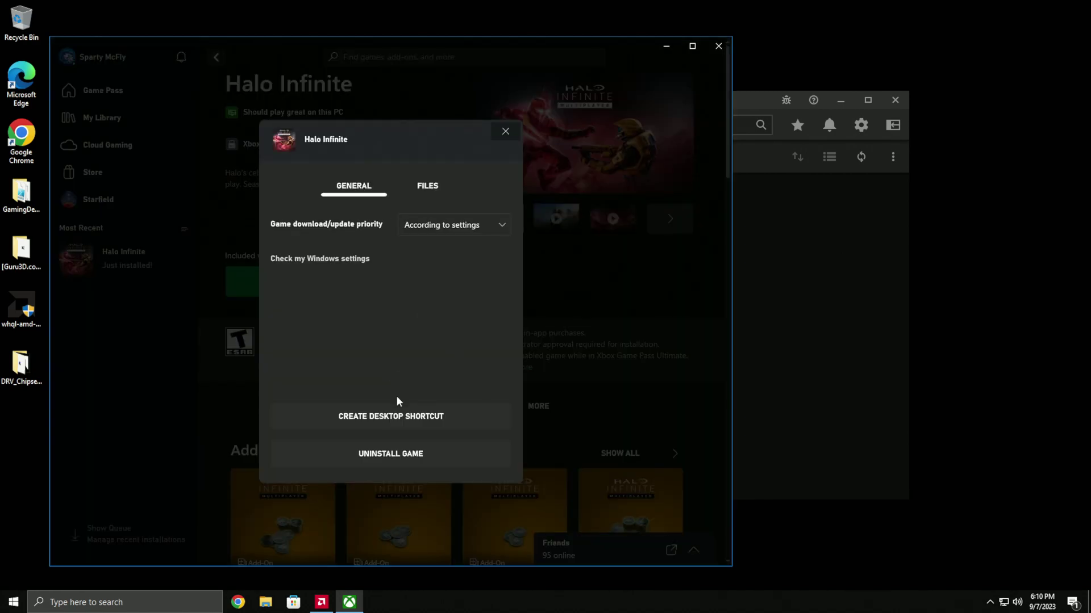
left_click(505, 131)
left_click(717, 46)
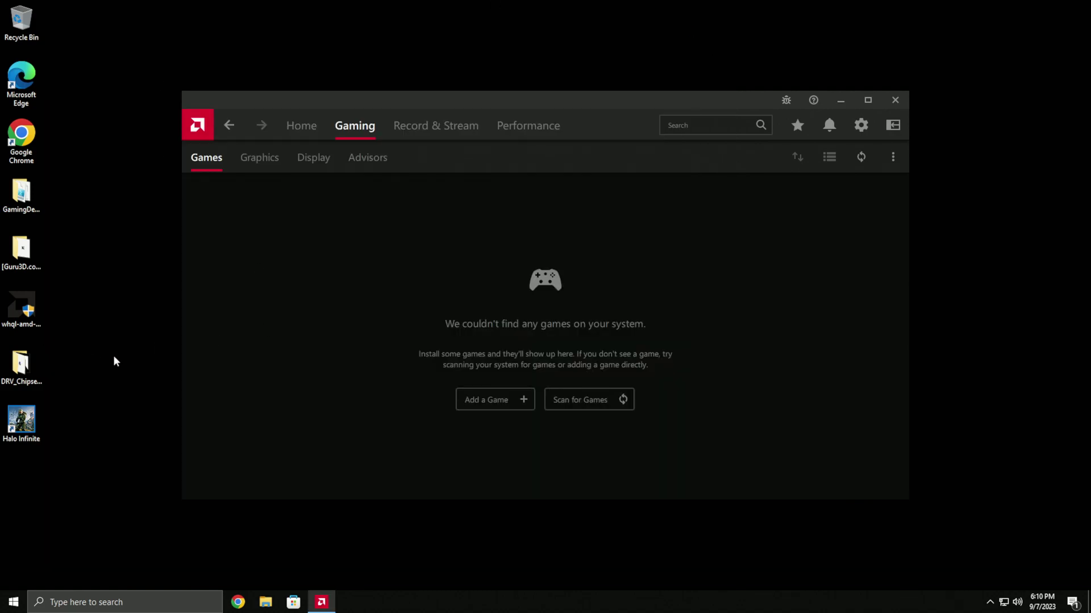
Step: Launch Halo Infinite from its desktop shortcut and include public networks in the firewall permission for haloinfinite.exe
double_click(23, 432)
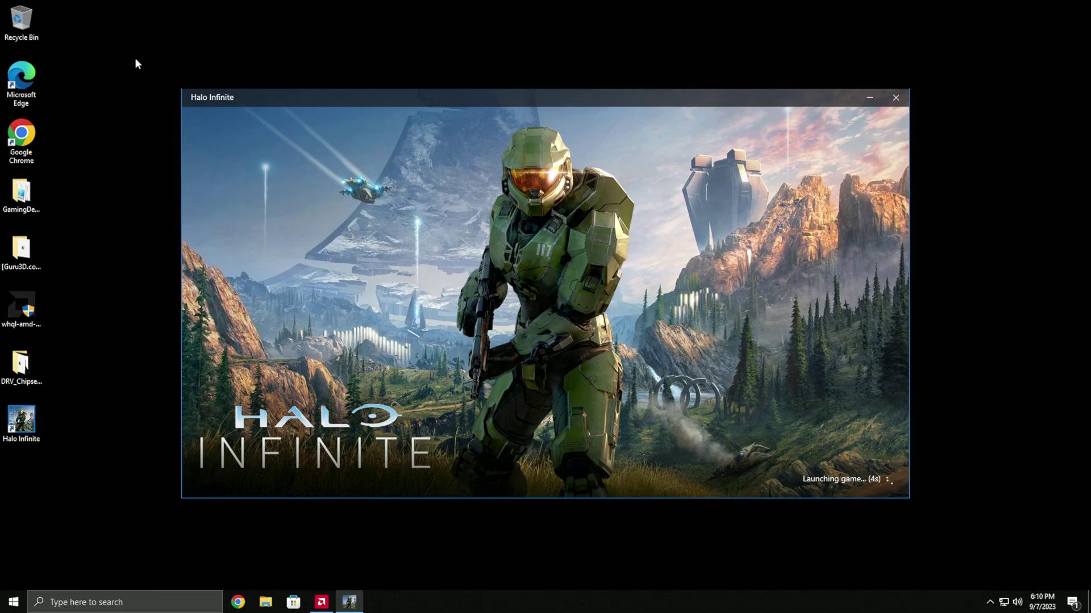
left_click(415, 351)
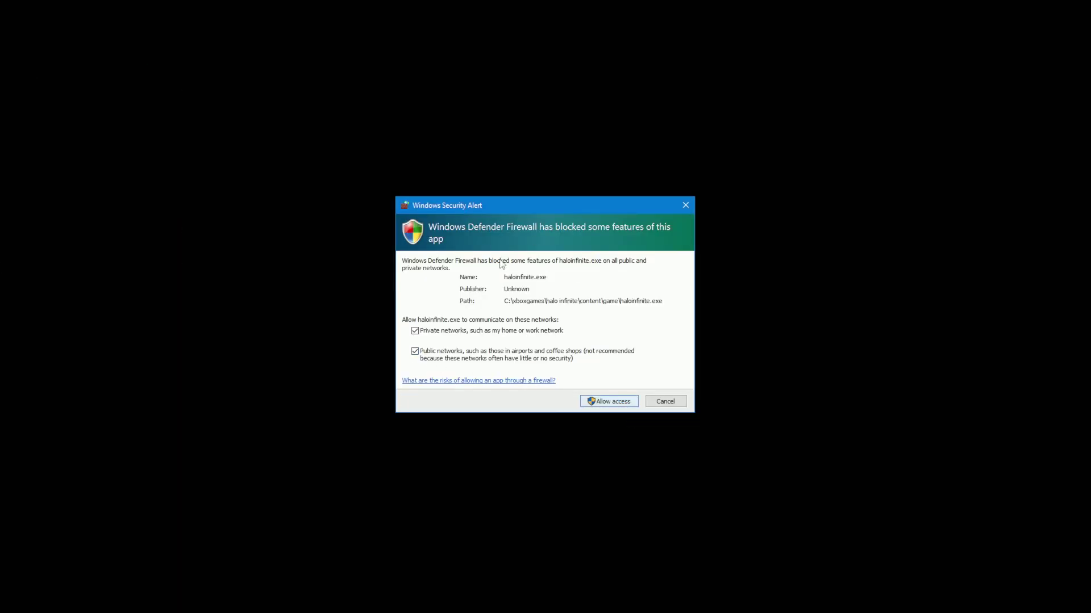
Step: Switch to AMD Software, open the Halo Infinite game profile and set AMD FreeSync to Off
key("super")
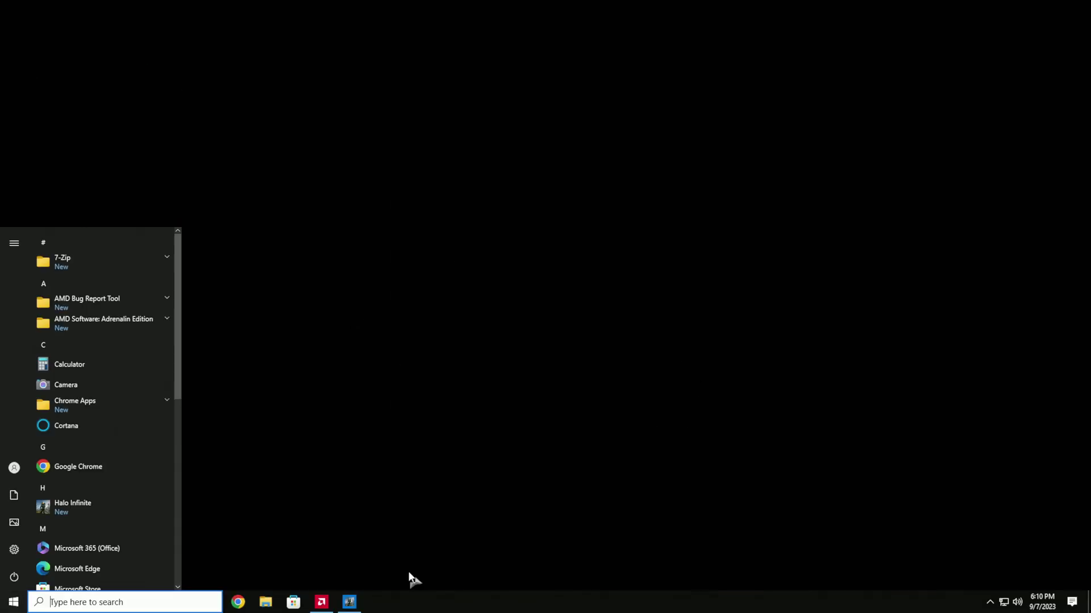
left_click(322, 601)
left_click(226, 281)
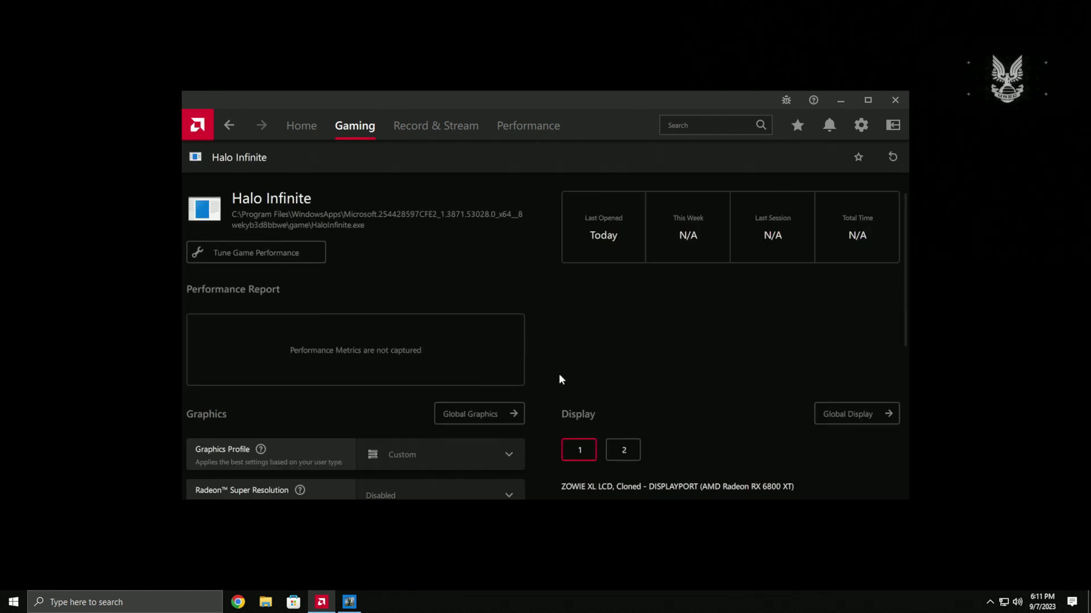
scroll(559, 379, "down", 5)
left_click(806, 234)
left_click(788, 317)
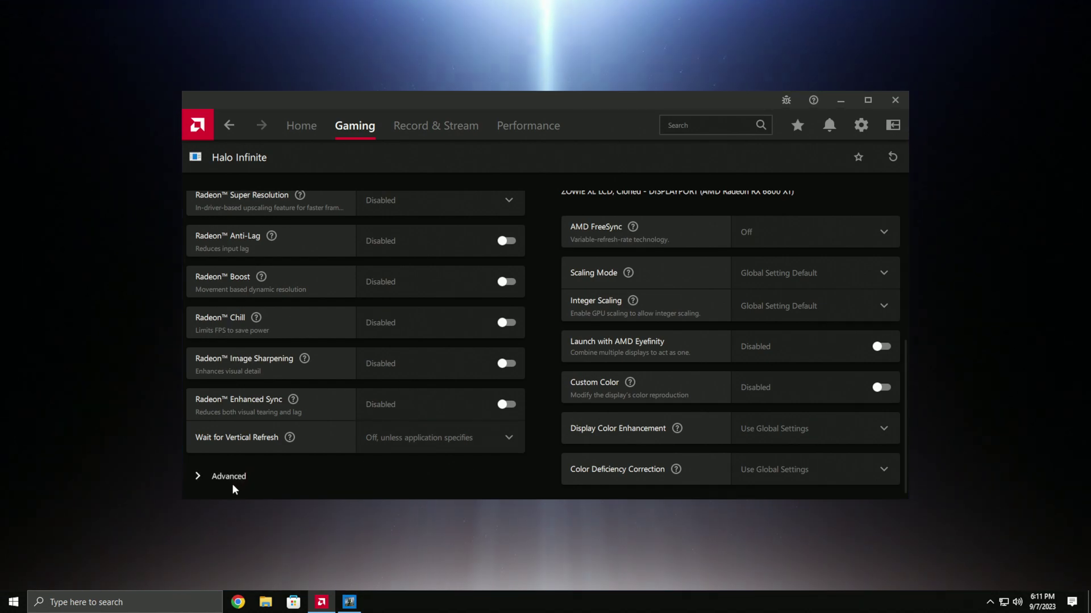
Step: Review the Halo Infinite profile's graphics, advanced graphics and display settings
left_click(233, 484)
scroll(428, 443, "down", 6)
scroll(540, 330, "up", 8)
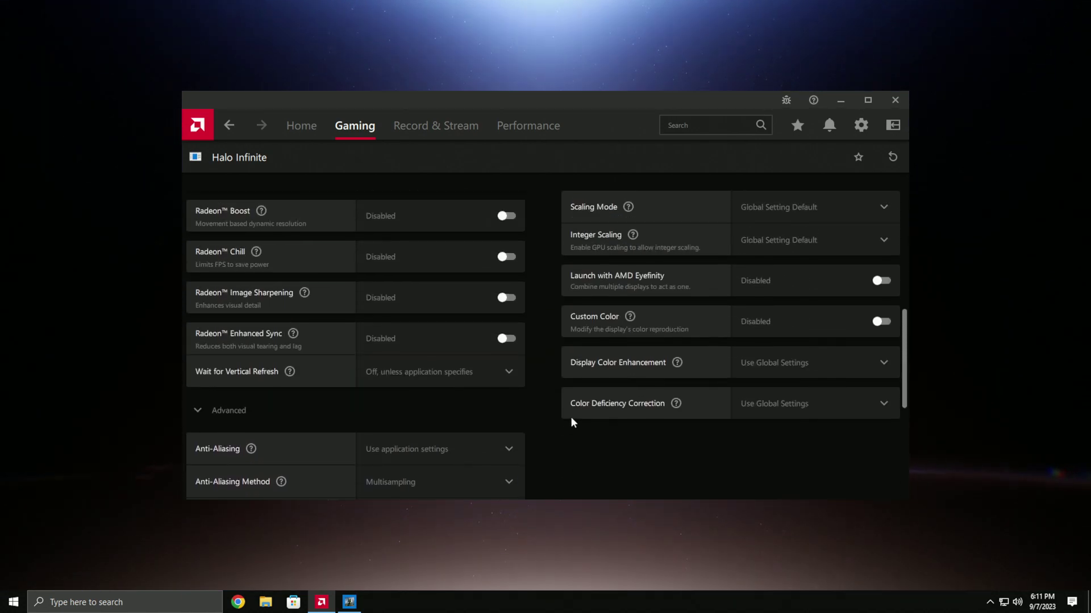
scroll(553, 326, "down", 3)
scroll(561, 401, "up", 3)
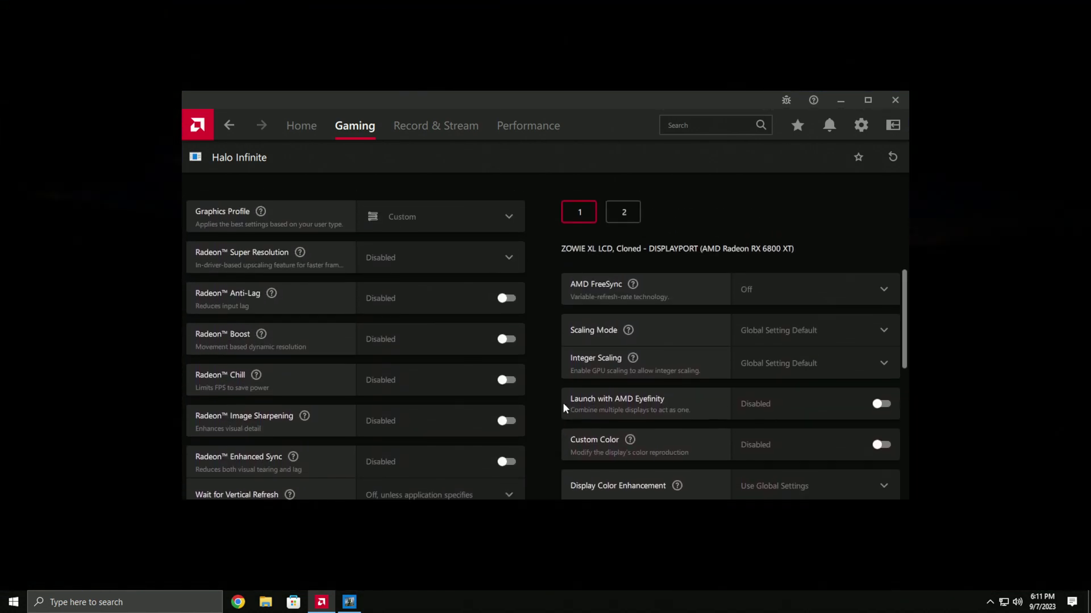
scroll(561, 409, "down", 5)
scroll(437, 332, "down", 3)
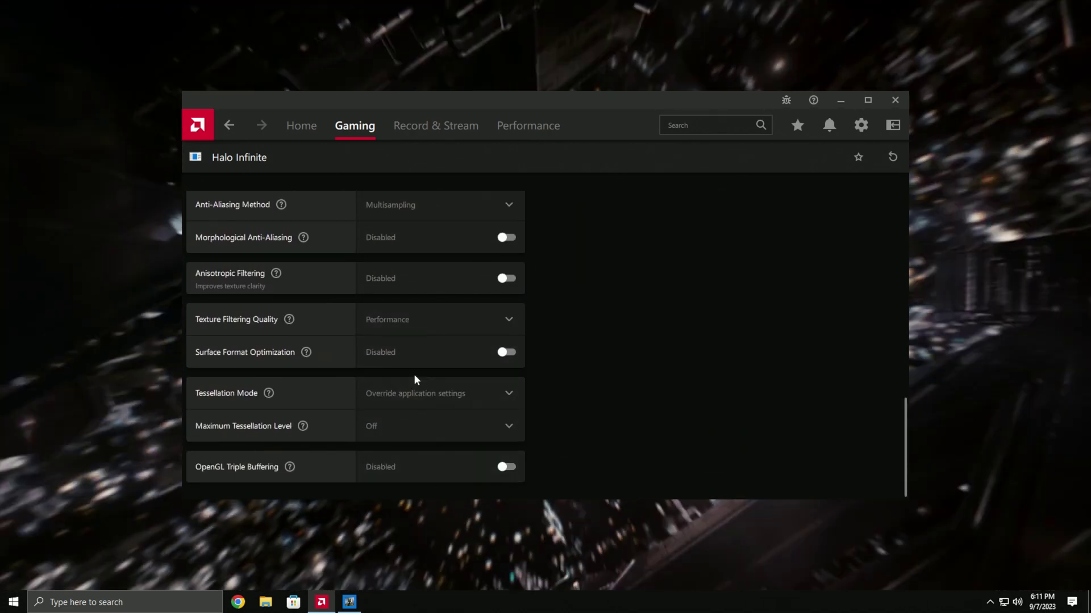
scroll(412, 418, "up", 10)
scroll(581, 350, "up", 2)
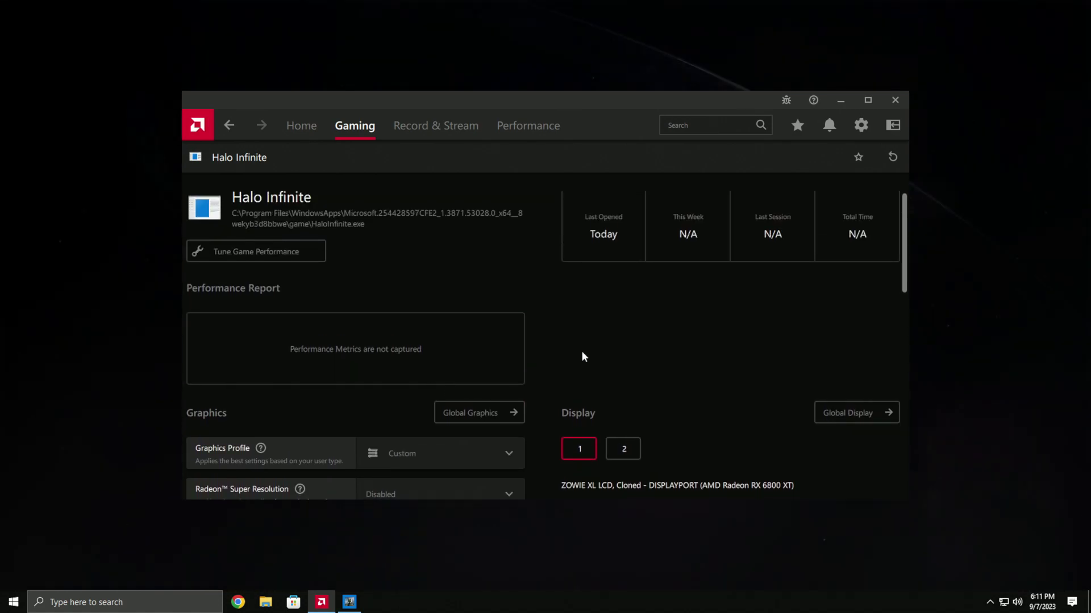
scroll(612, 405, "down", 5)
scroll(591, 326, "up", 1)
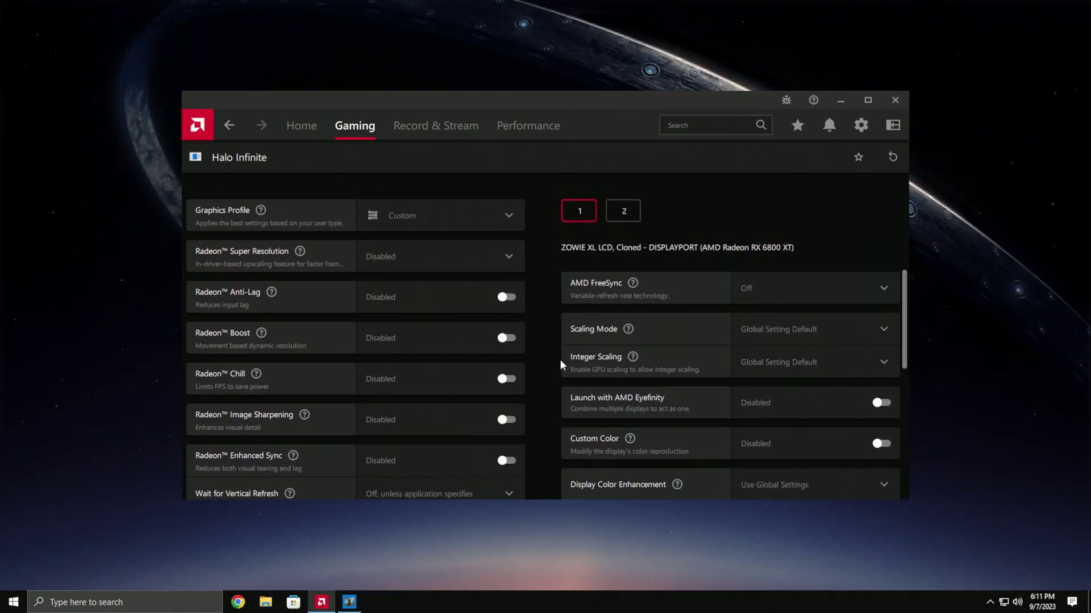
scroll(511, 318, "up", 6)
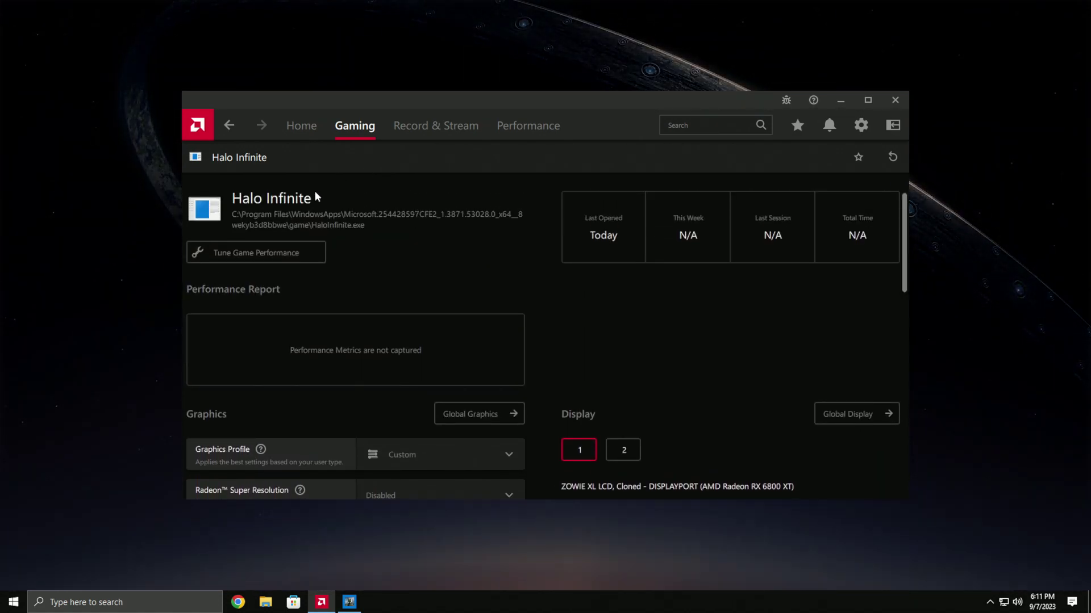
Step: Look over the Home, Gaming, Performance and Record & Stream pages, close AMD Software and return to Halo Infinite
left_click(303, 126)
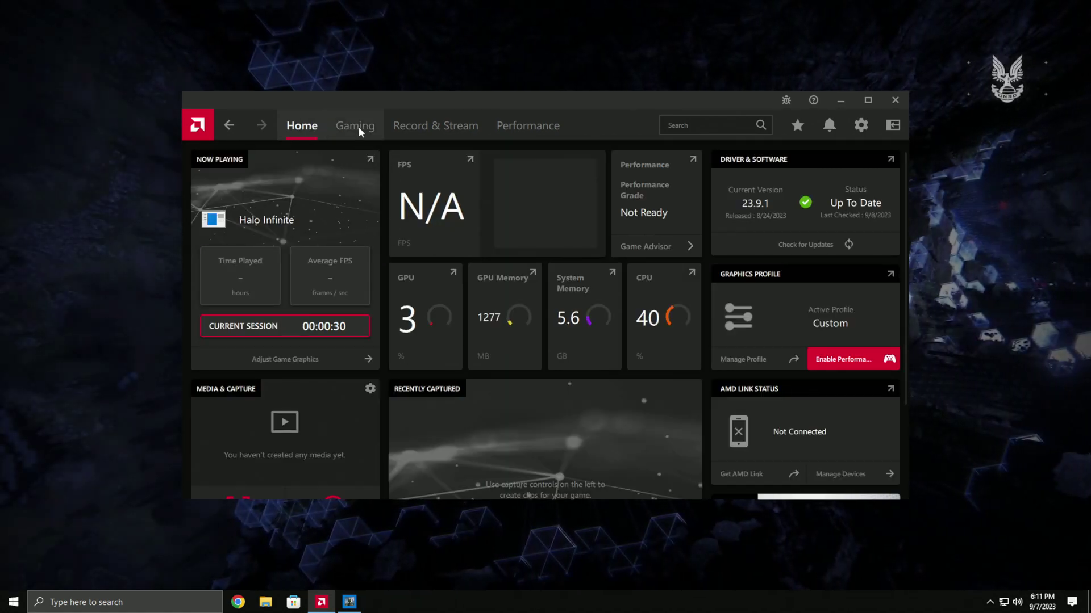
left_click(355, 124)
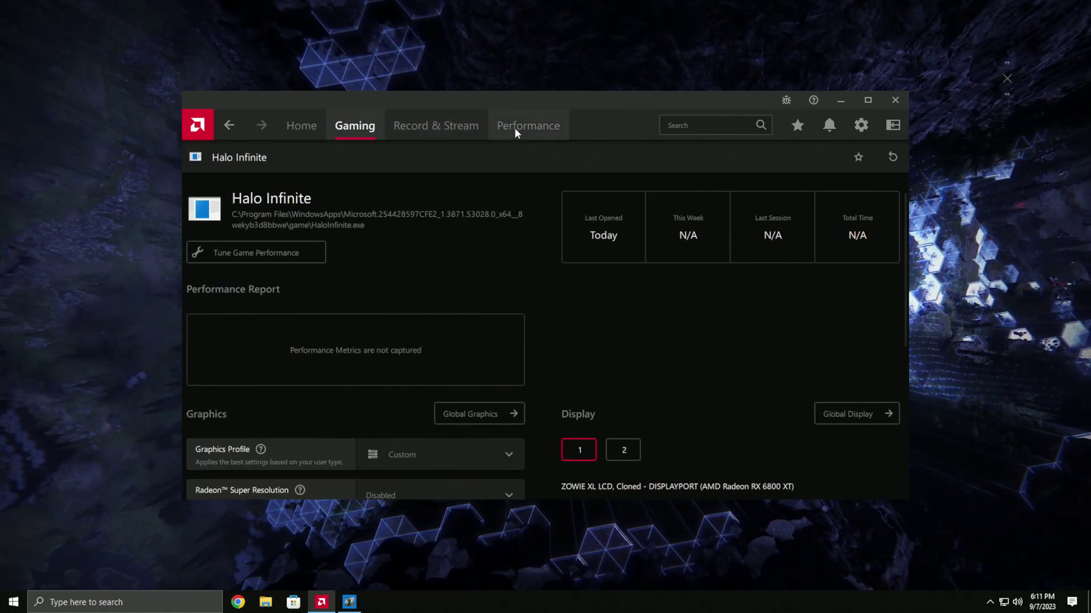
left_click(516, 128)
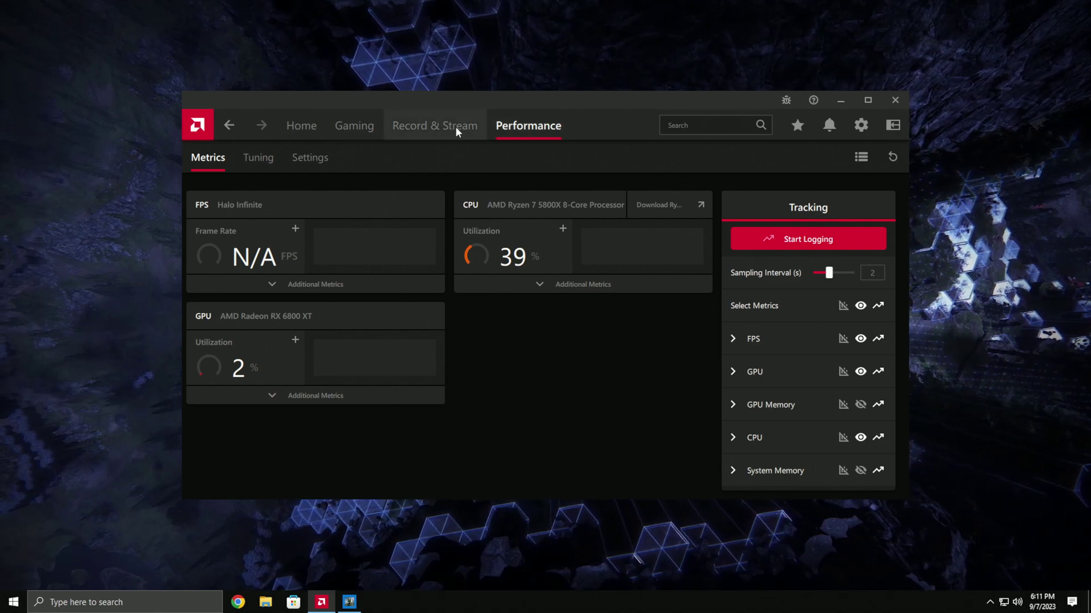
left_click(455, 127)
left_click(532, 132)
left_click(894, 102)
key("super")
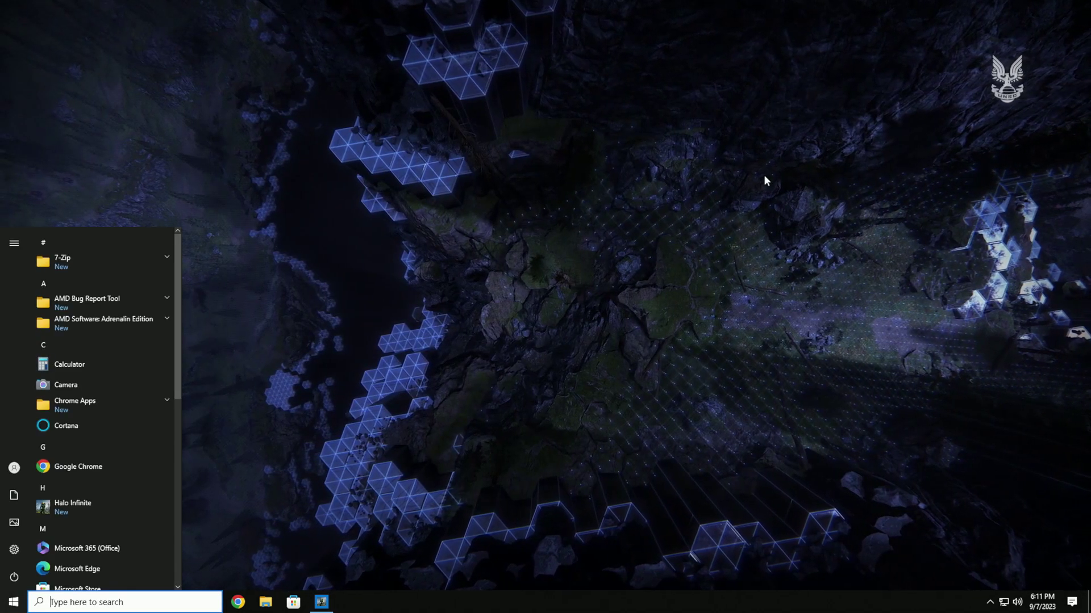
left_click(471, 271)
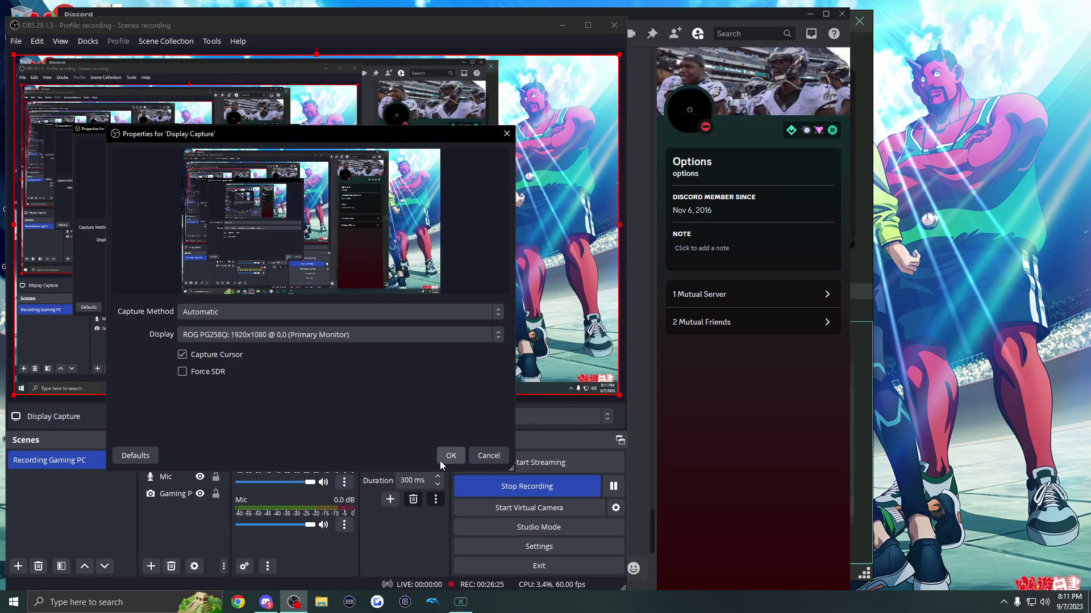
Step: Accept the Display Capture properties in OBS and clear the Discord, GoXLR and OBS windows off the desktop
left_click(444, 458)
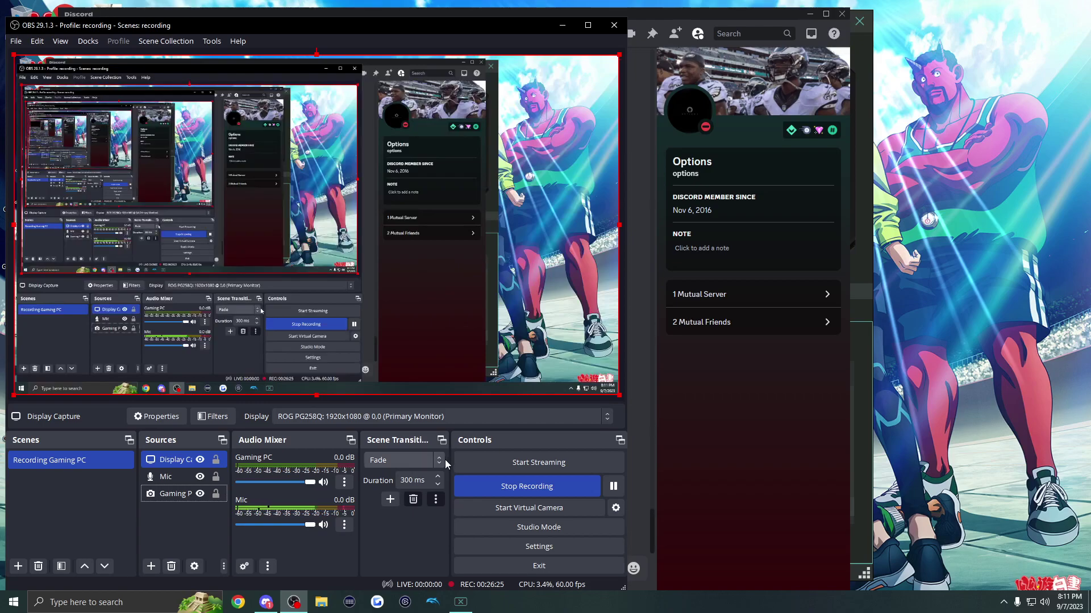
left_click(266, 603)
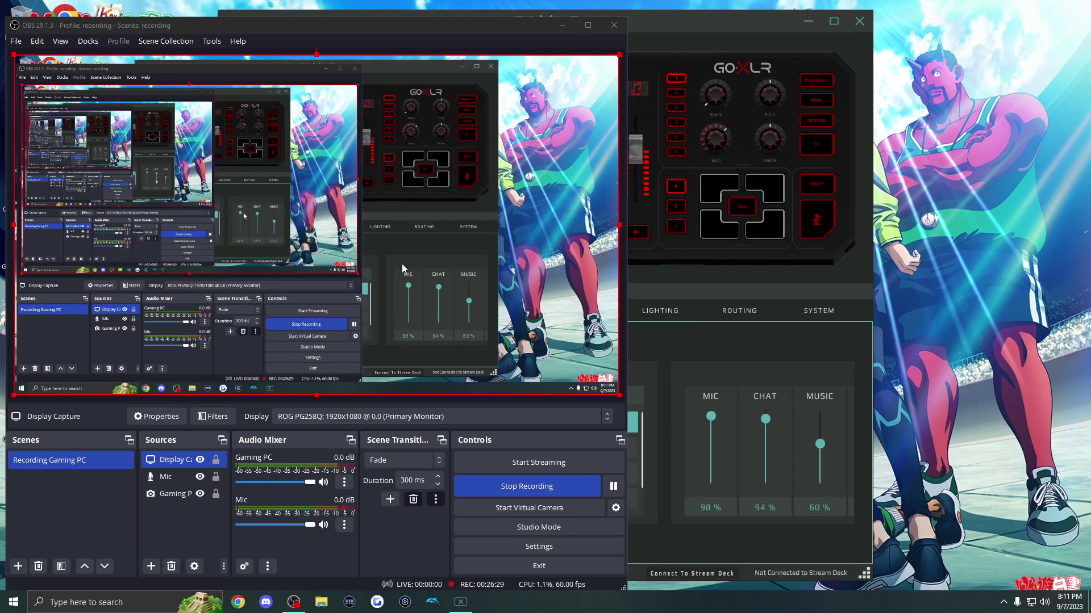
left_click(493, 510)
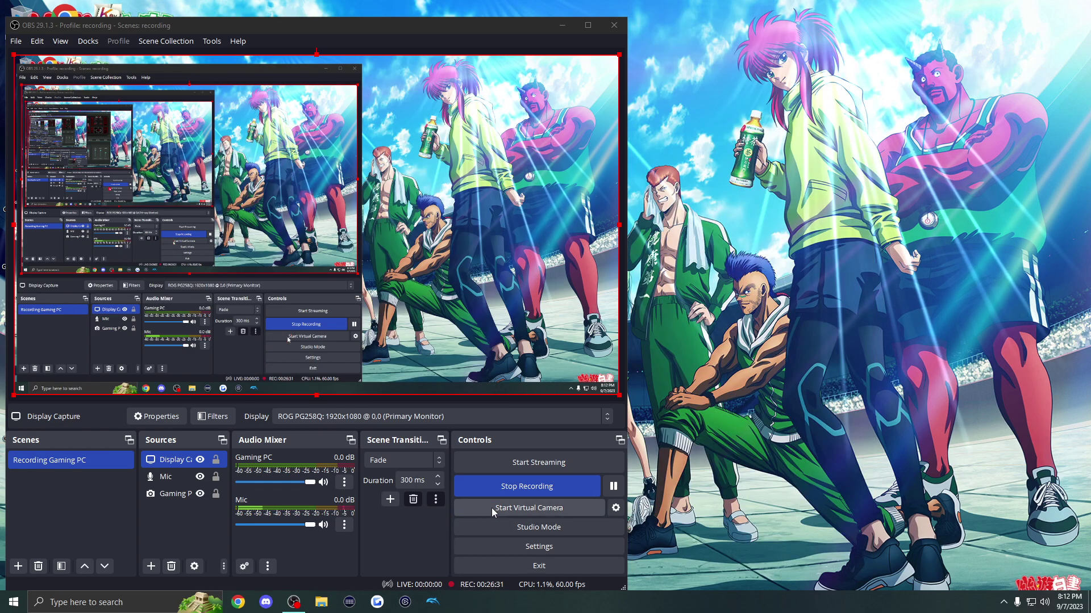
left_click(559, 26)
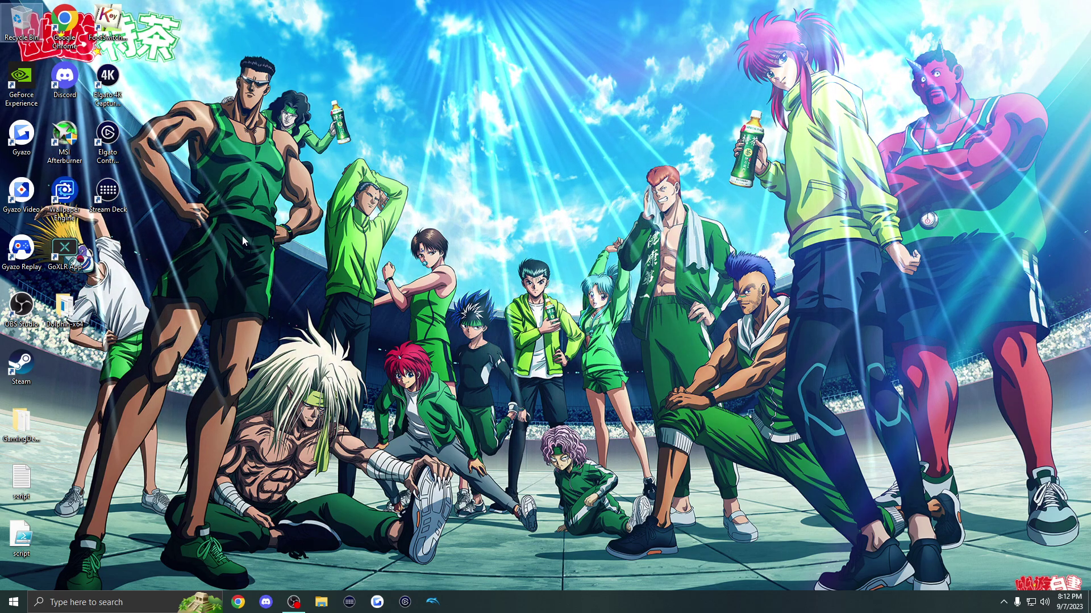
Step: Switch to NVIDIA Control Panel and set Vertical sync to Off in the global Manage 3D settings
right_click(241, 237)
left_click(273, 332)
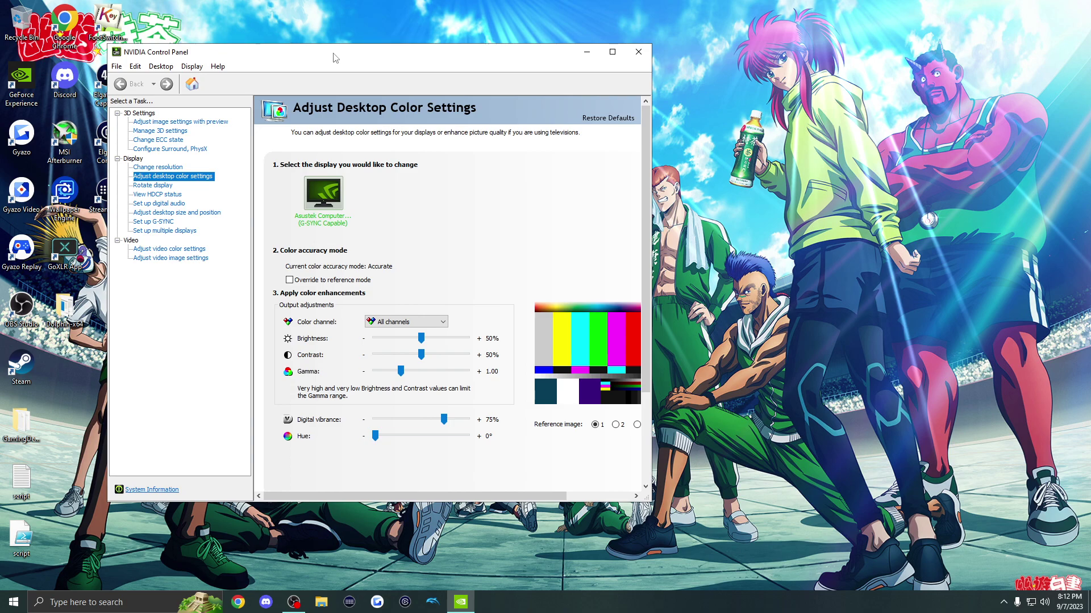
left_click_drag(334, 57, 286, 43)
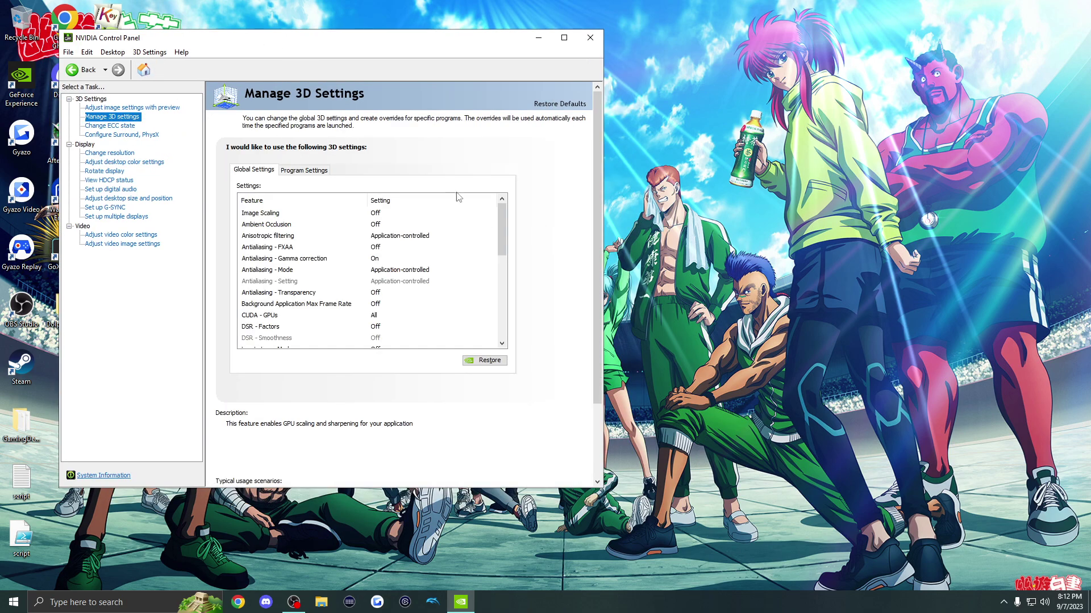
left_click_drag(502, 241, 502, 325)
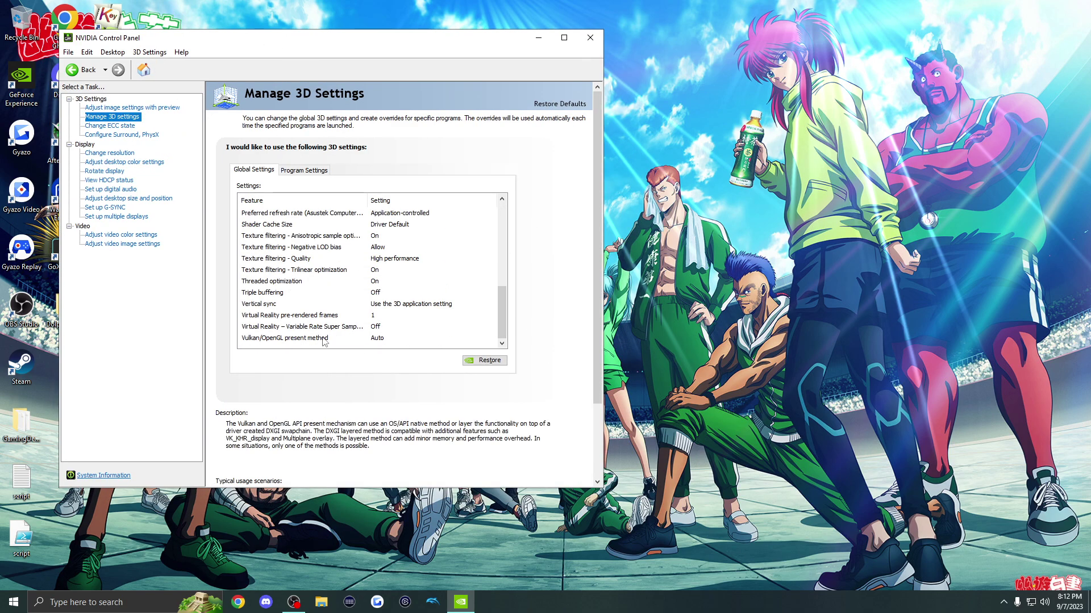
left_click(412, 306)
left_click(410, 306)
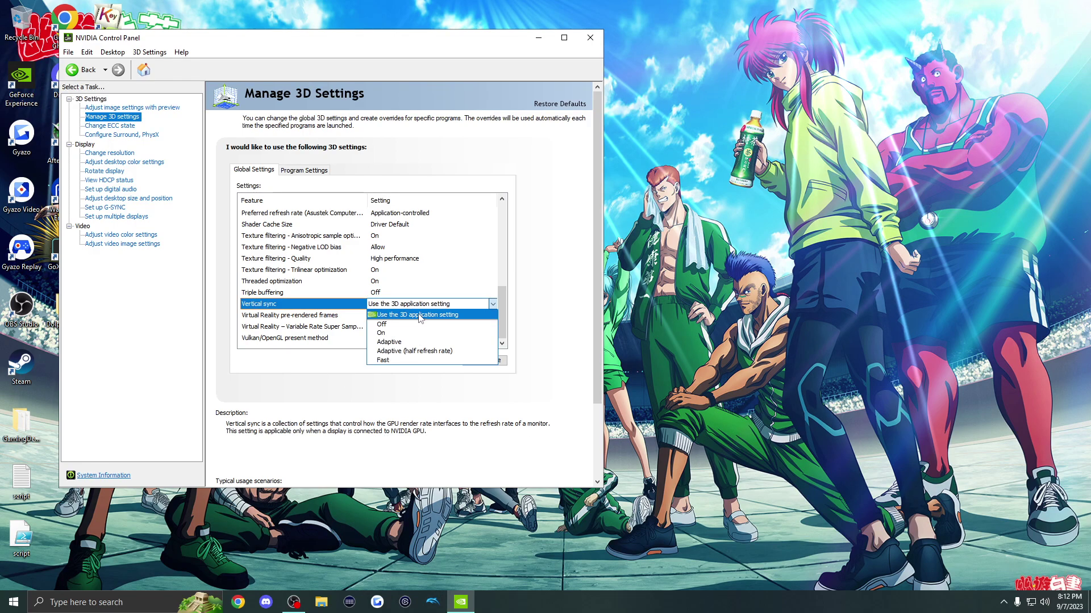
left_click(389, 326)
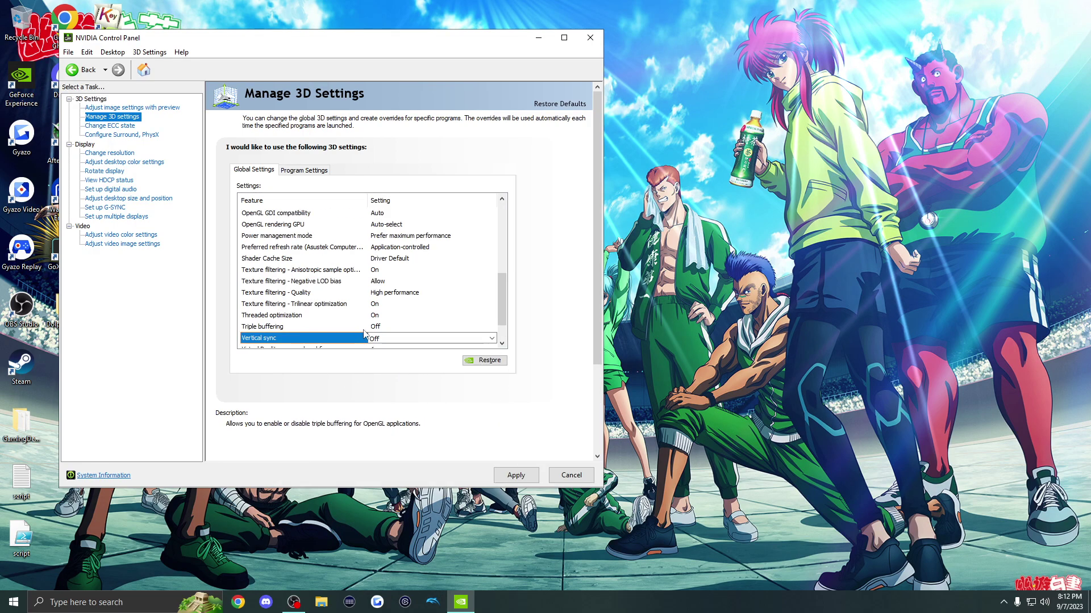
Step: Check the Threaded optimization options and set Texture filtering - Quality to Performance
left_click(375, 315)
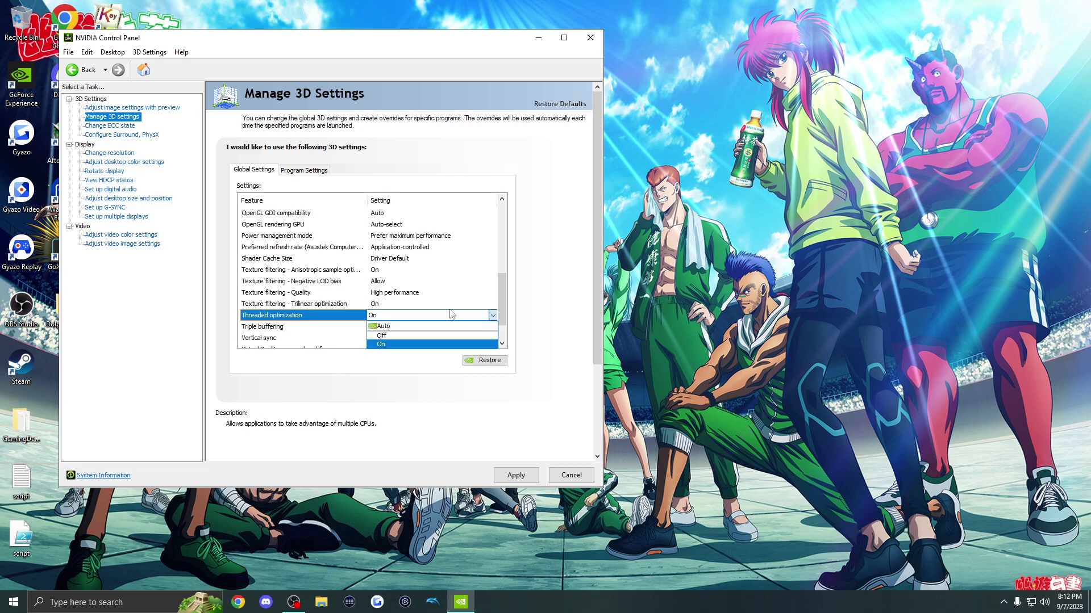
left_click(395, 299)
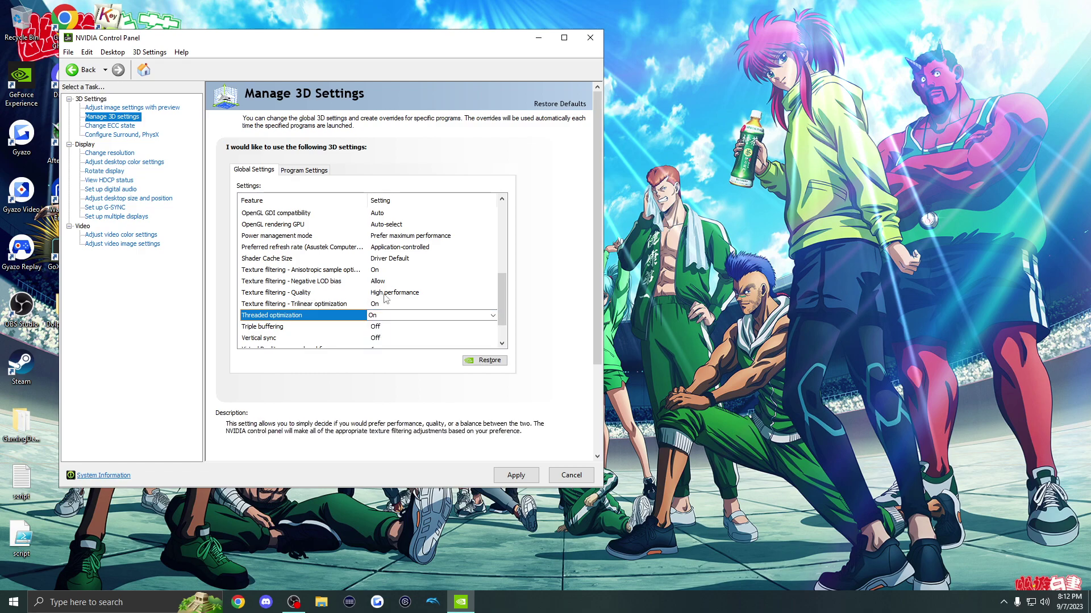
left_click(388, 294)
left_click(544, 287)
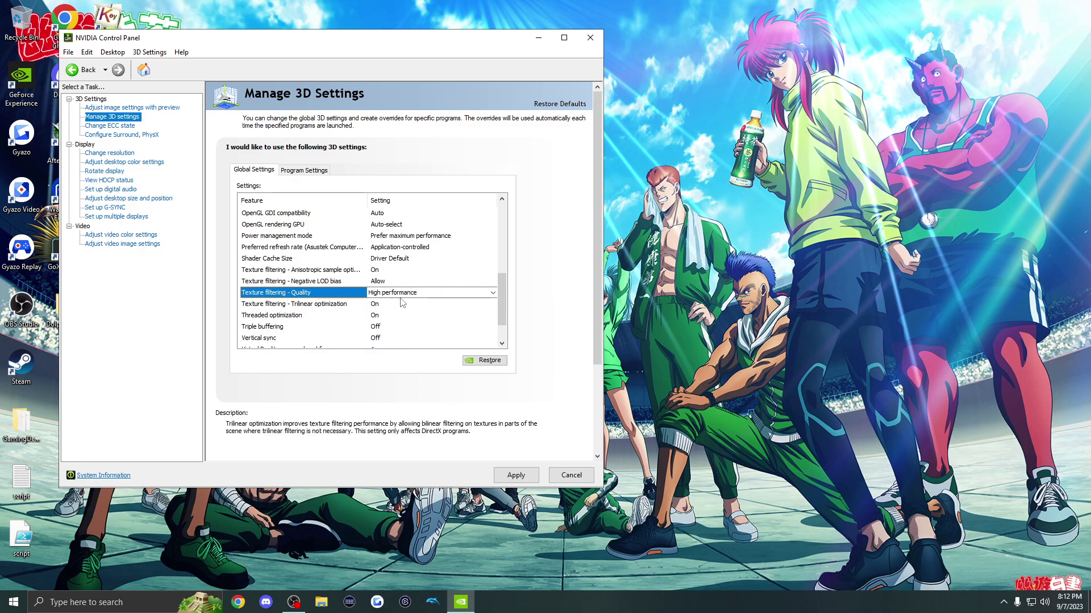
Step: Set Preferred refresh rate to Highest available and review the neighbouring global 3D settings
scroll(401, 302, "up", 2)
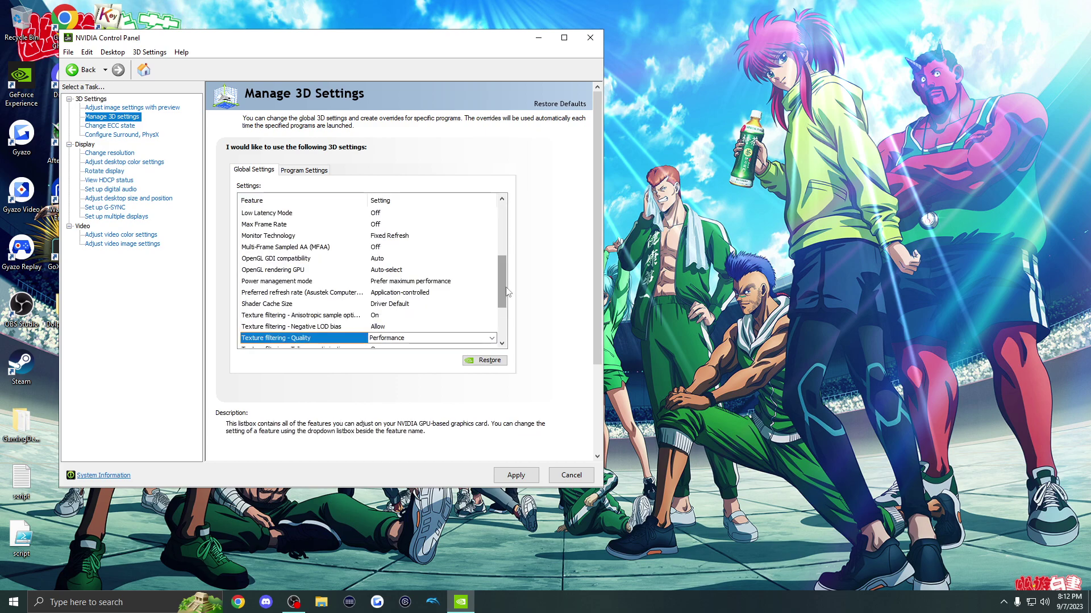
scroll(507, 291, "down", 1)
left_click(402, 282)
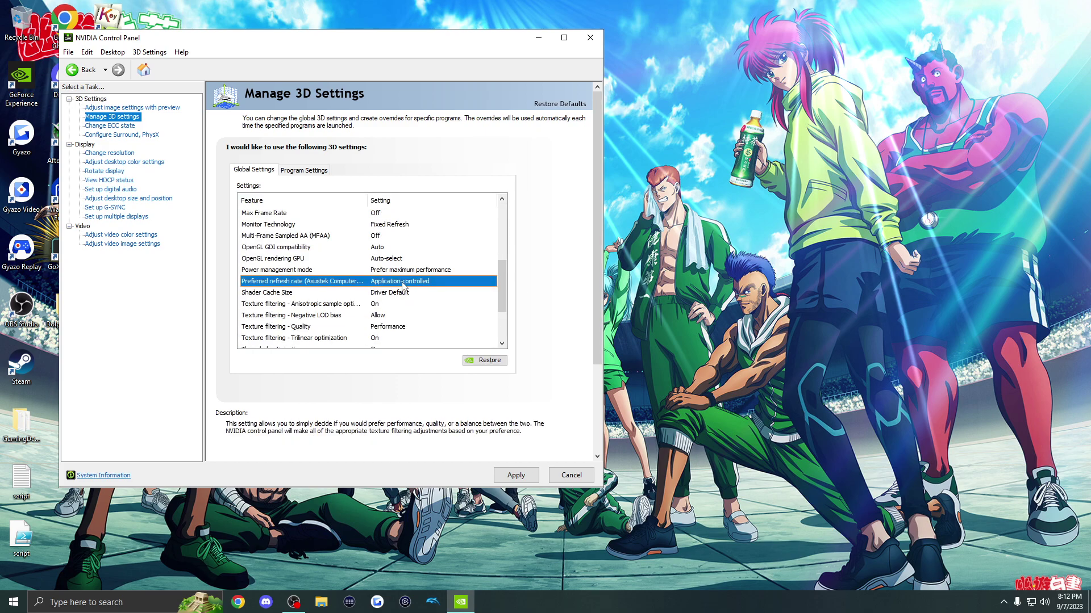
left_click(402, 282)
left_click(397, 302)
scroll(494, 295, "up", 2)
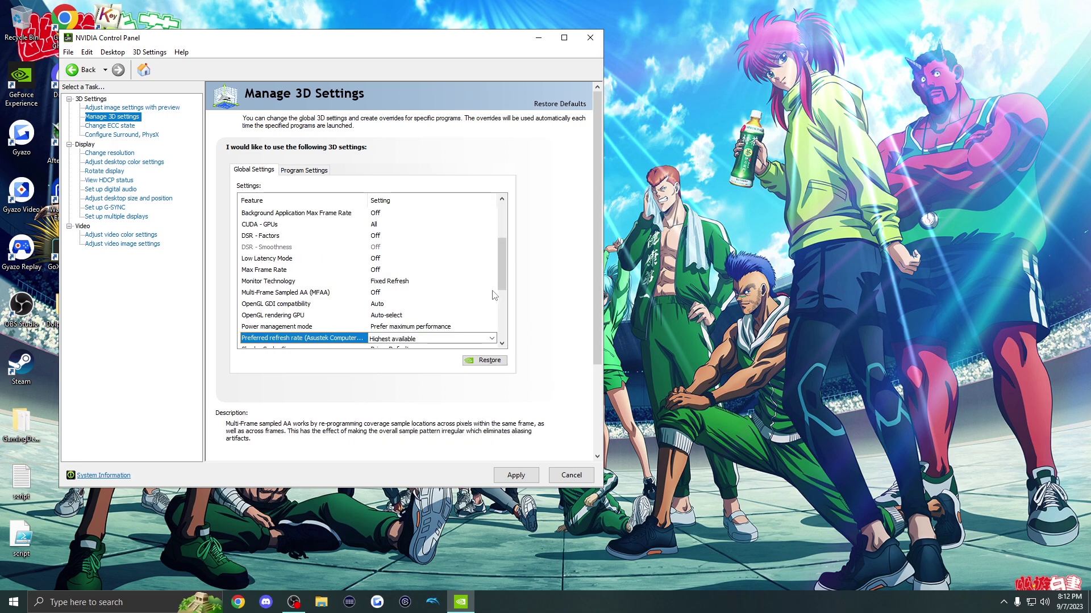
scroll(502, 277, "down", 2)
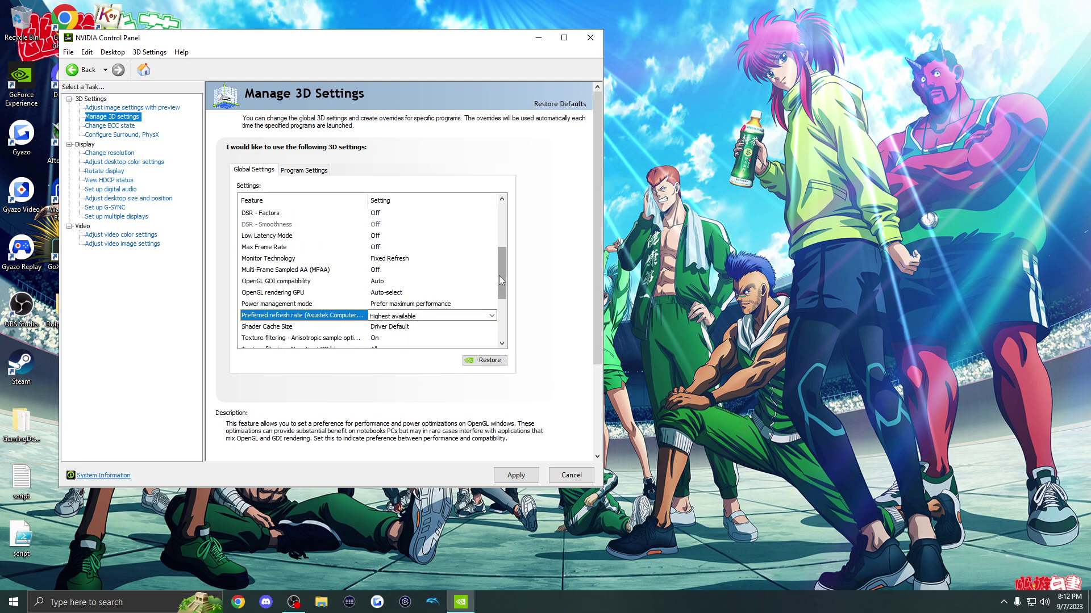
scroll(499, 275, "up", 1)
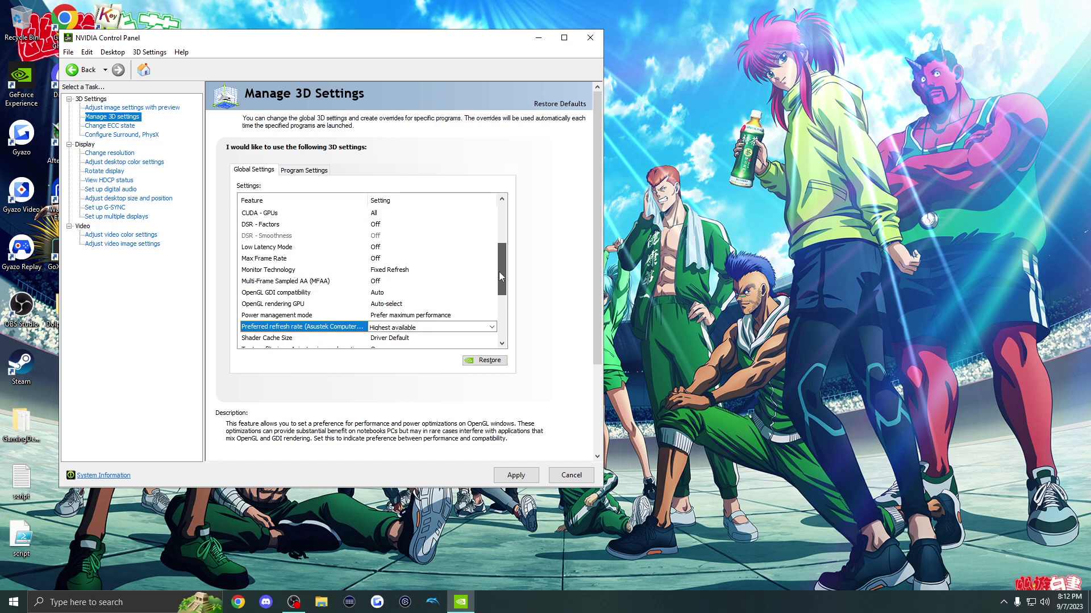
Step: Select Fixed Refresh as the Monitor Technology in the global 3D settings
left_click(381, 272)
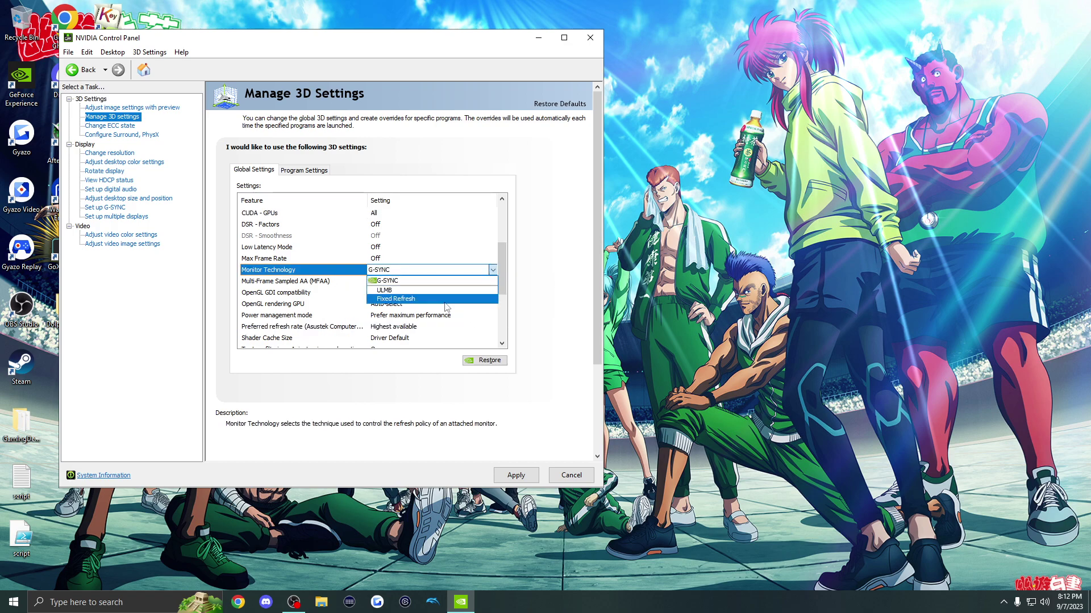
left_click(396, 298)
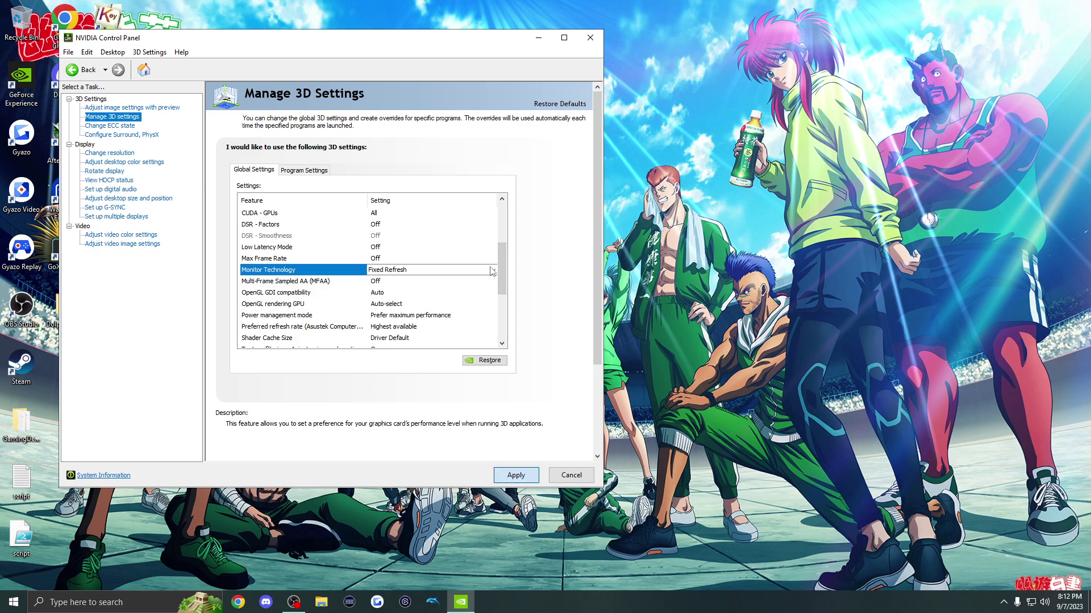
Step: Review the full list of global 3D settings, from Image Scaling through Threaded optimization to Vulkan/OpenGL present method
scroll(492, 271, "up", 3)
scroll(492, 272, "down", 1)
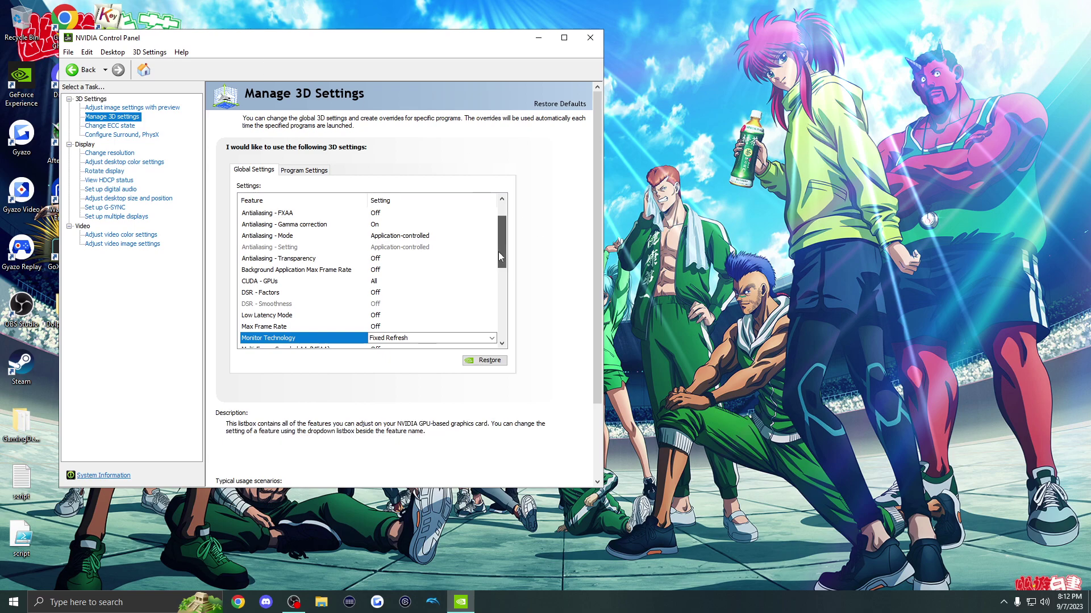
left_click_drag(499, 251, 505, 234)
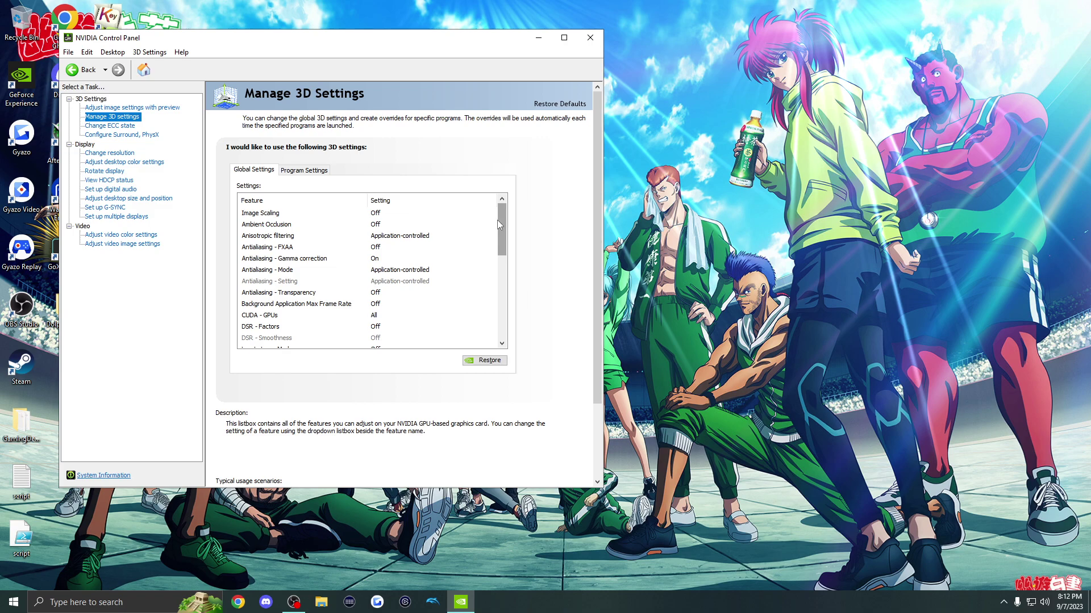
left_click_drag(506, 249, 508, 301)
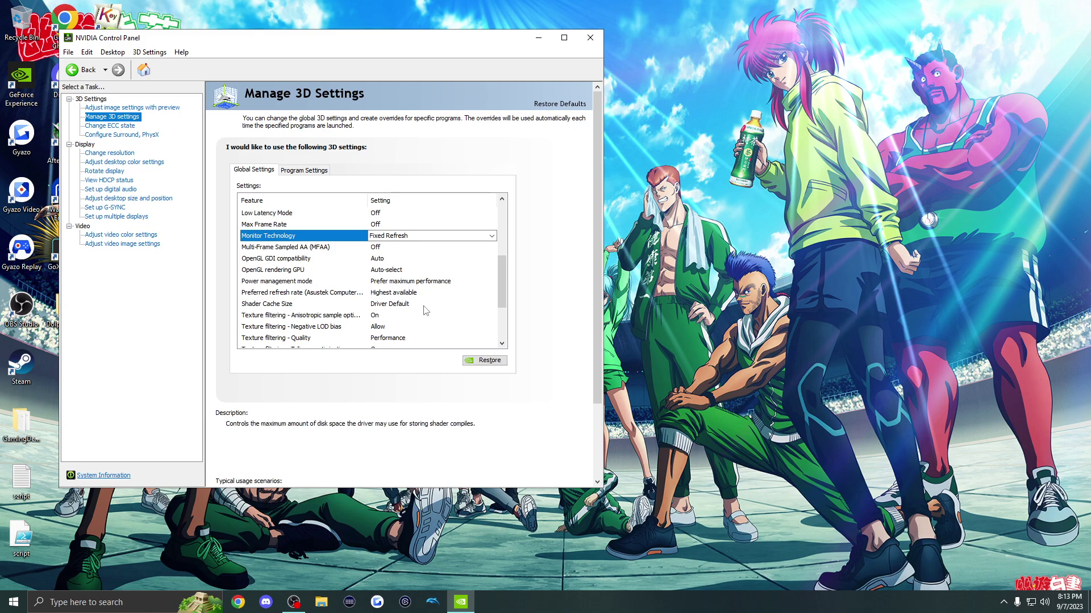
left_click_drag(499, 283, 497, 305)
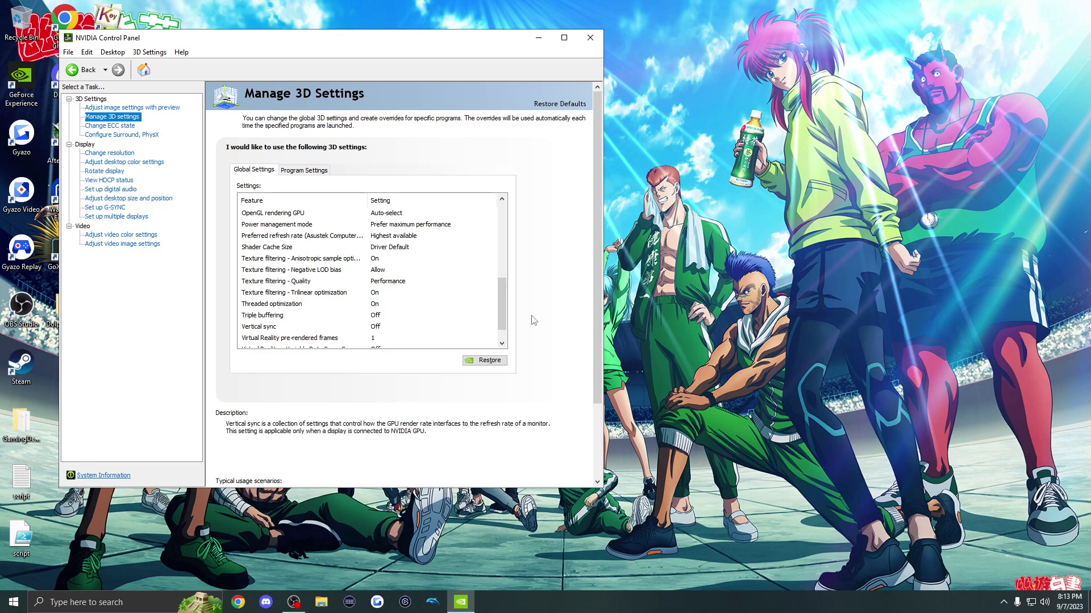
left_click(431, 304)
left_click(432, 304)
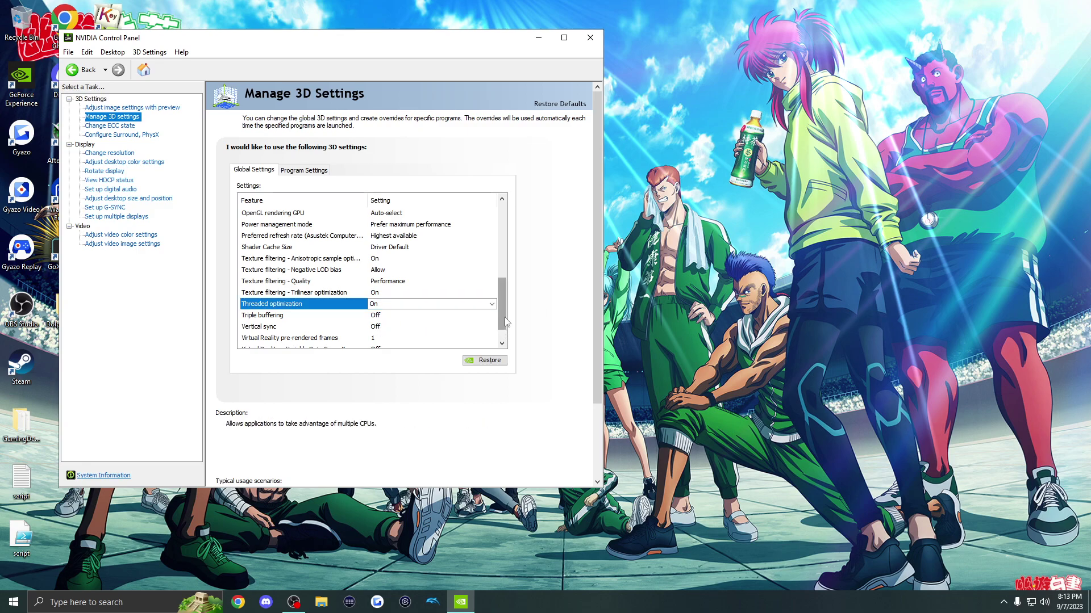
scroll(429, 335, "down", 1)
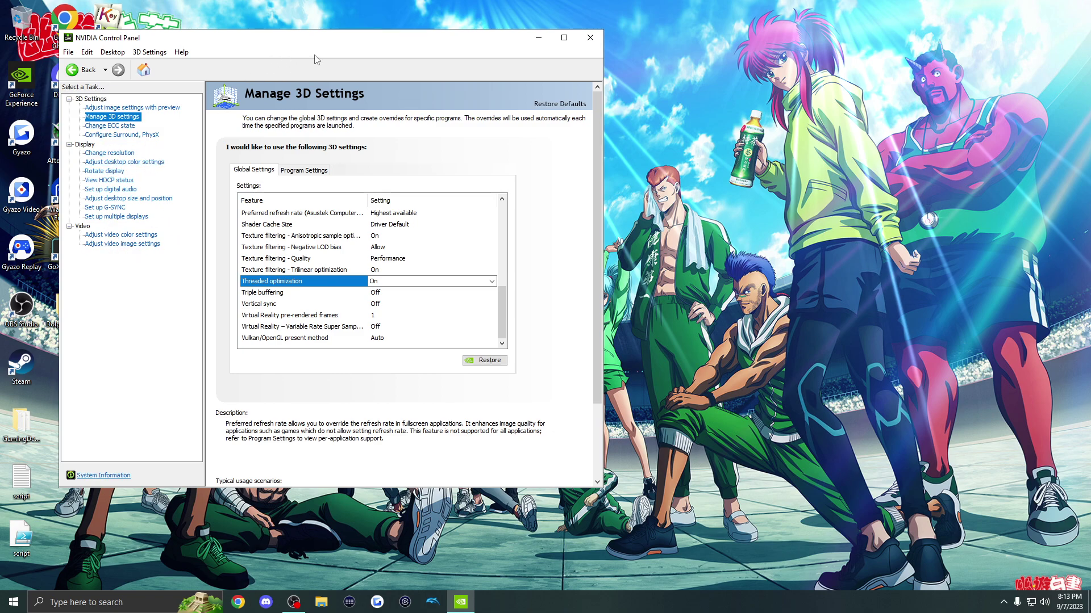
Step: Look through the video color, multiple displays and resolution pages, checking the display's resolution and refresh rate
left_click_drag(317, 44, 369, 51)
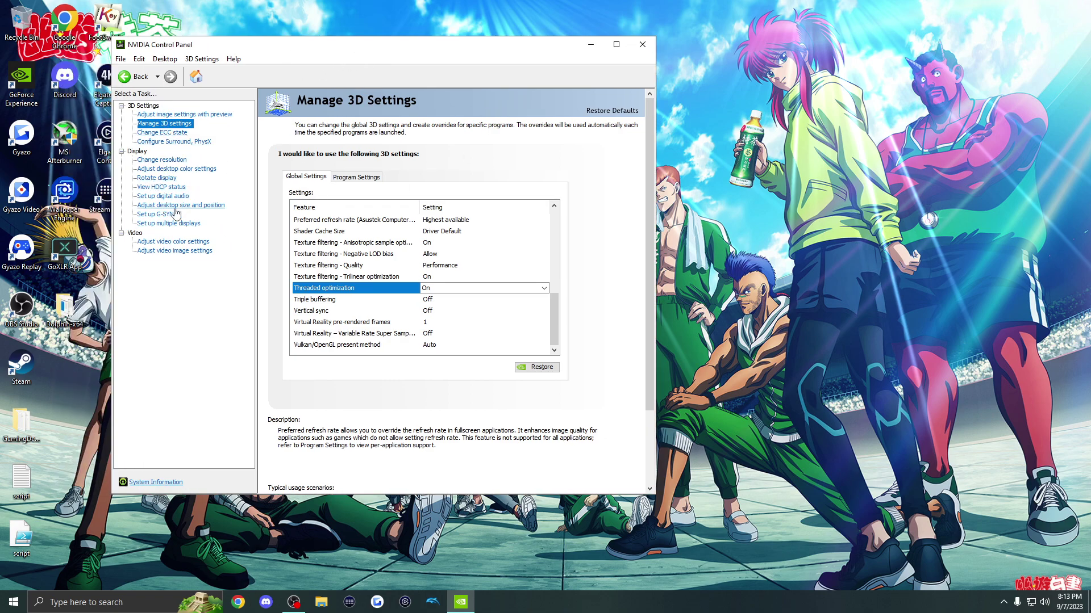
left_click(190, 244)
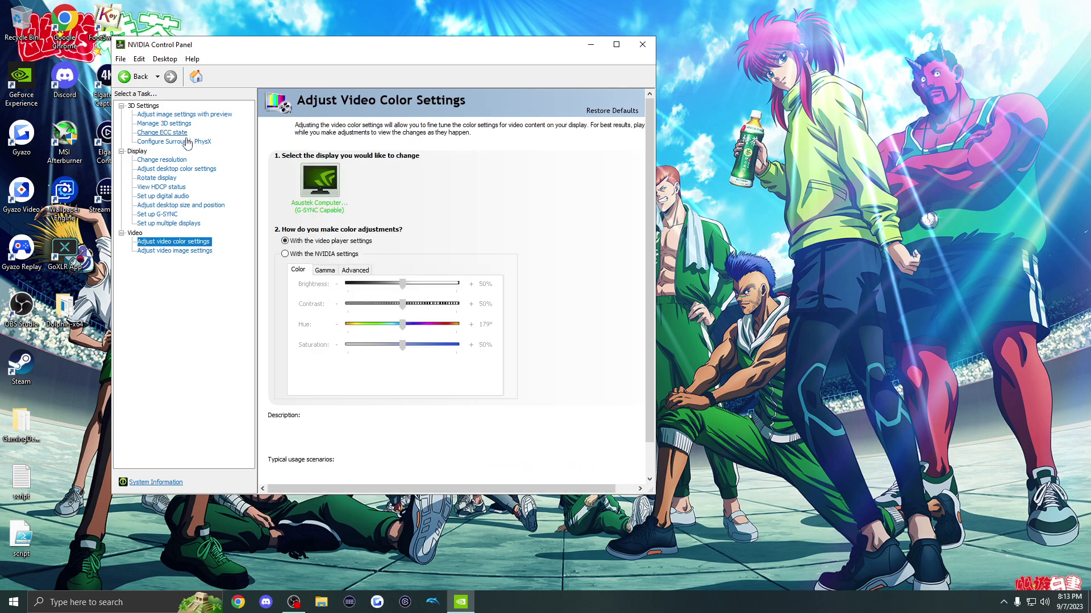
left_click(167, 224)
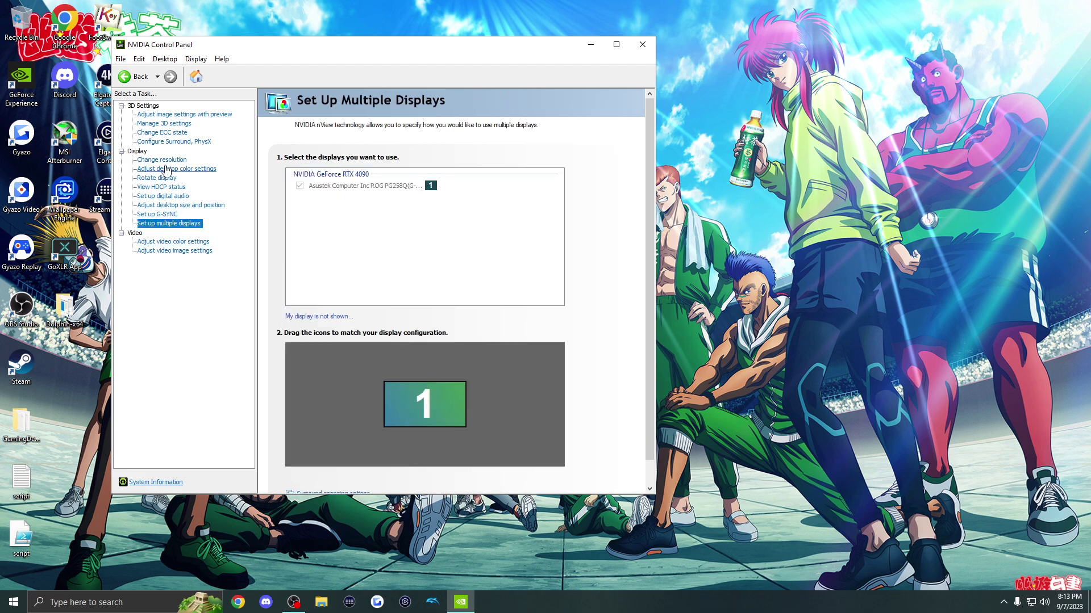
left_click(168, 160)
scroll(513, 302, "down", 3)
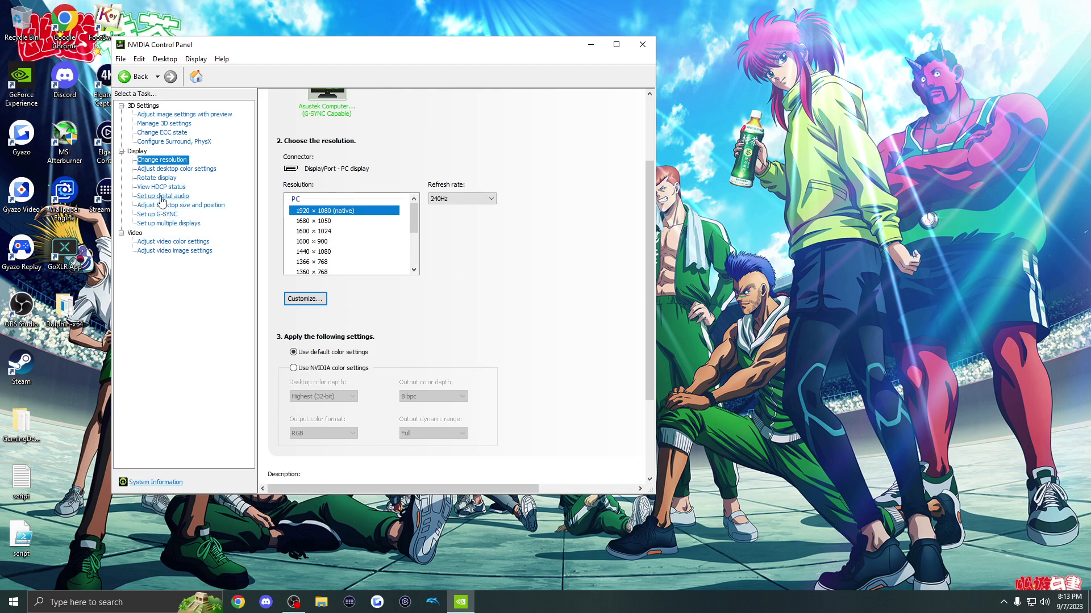
Step: Examine the desktop color settings, including Digital vibrance, and check the display rotation page
left_click(160, 171)
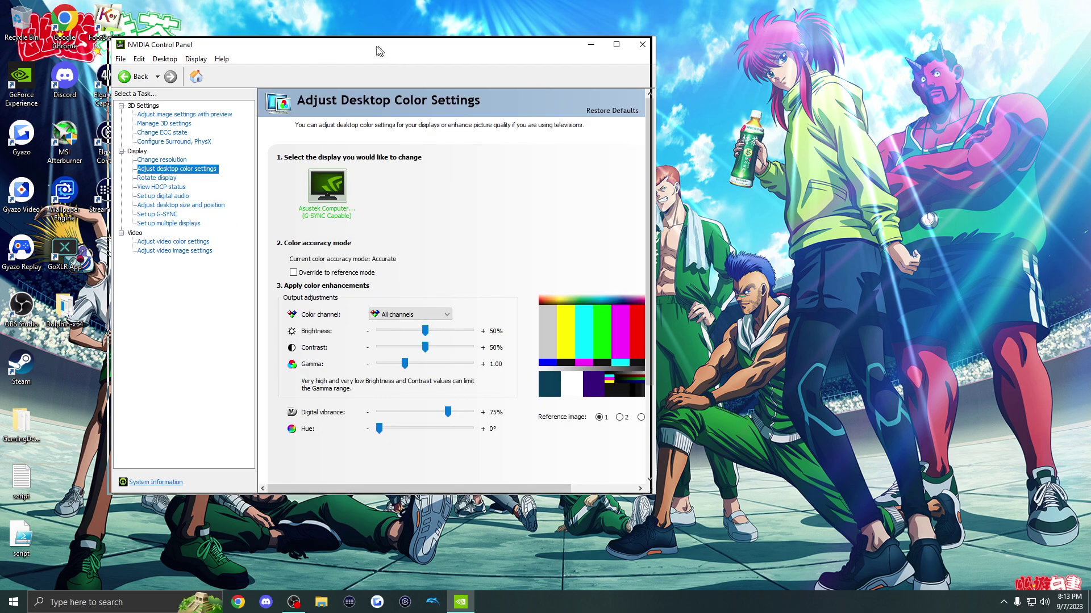
left_click_drag(382, 46, 319, 33)
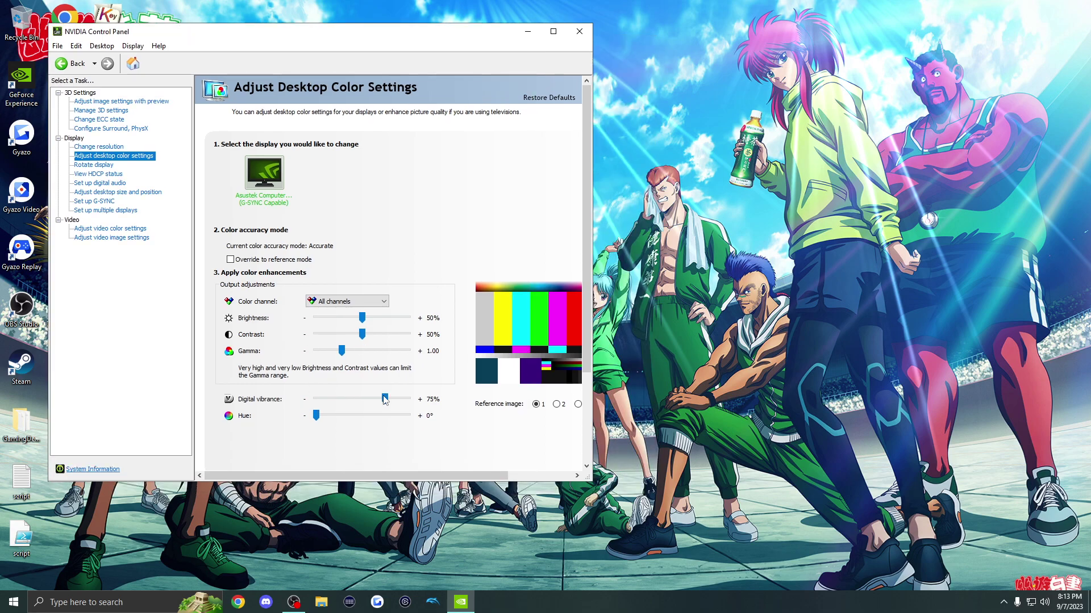
key("Down")
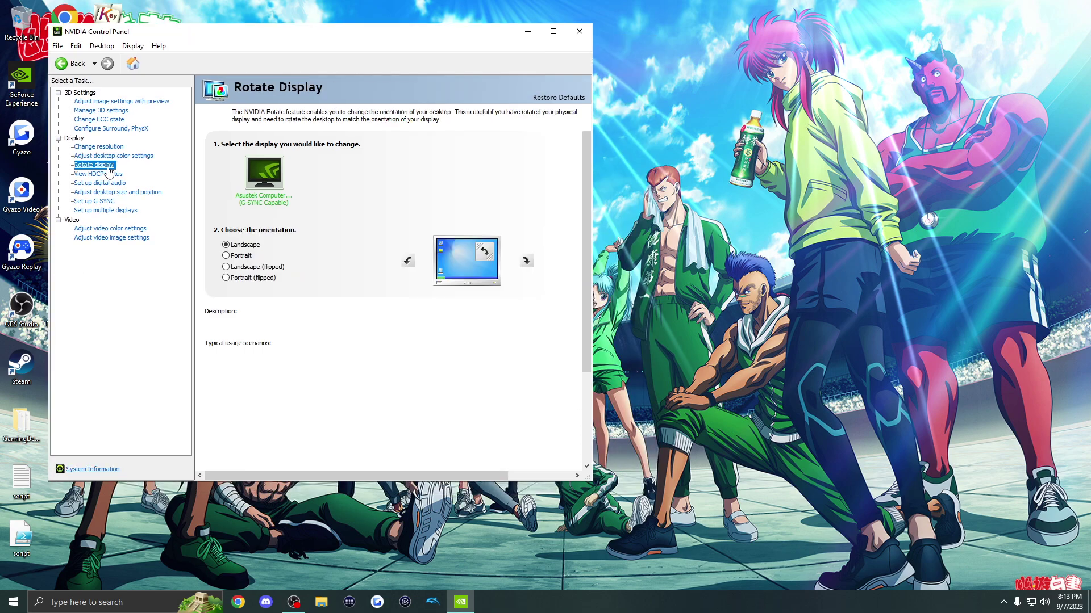
key("Down")
key("Down")
key("Up")
key("Up")
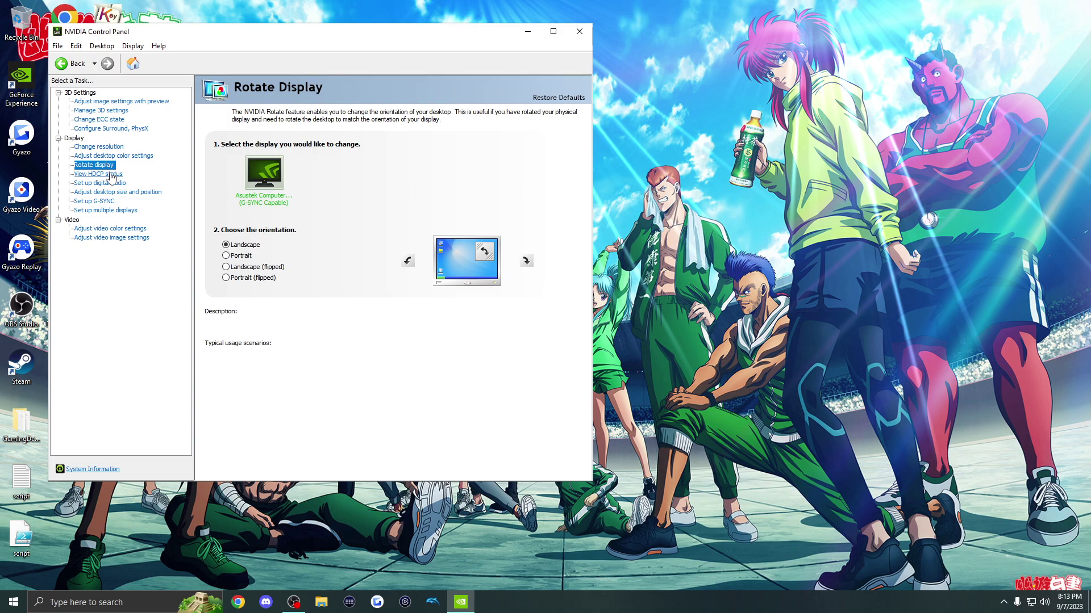
Step: Check the HDCP status and multiple displays pages and examine the G-SYNC setup
left_click(111, 174)
left_click(109, 210)
left_click(106, 202)
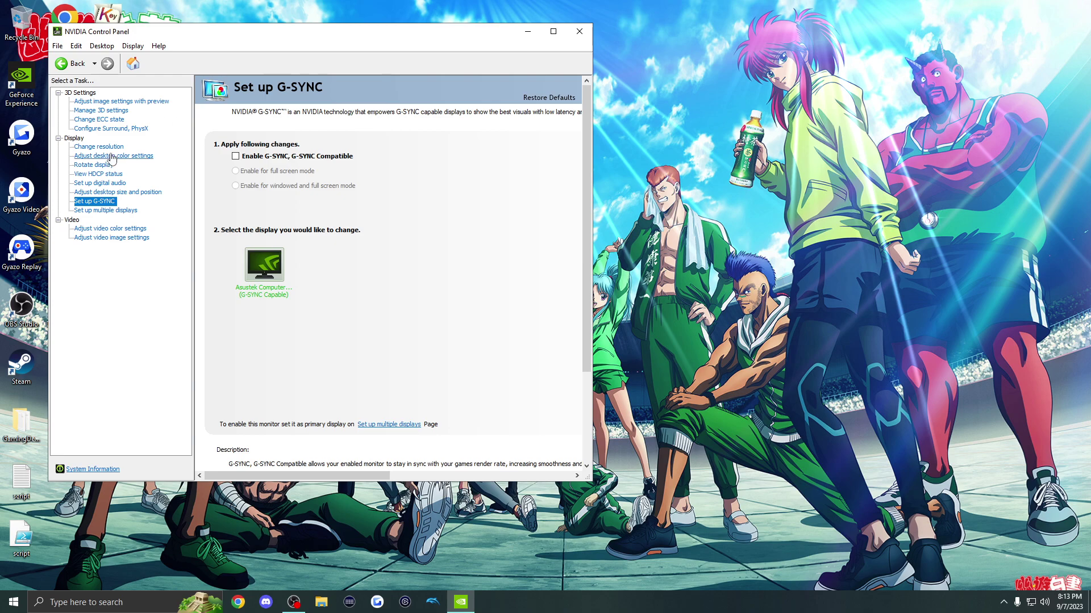
Step: Look through the image preview, Manage 3D settings and ECC state pages, and close NVIDIA Control Panel
left_click(117, 101)
left_click(116, 111)
left_click(117, 120)
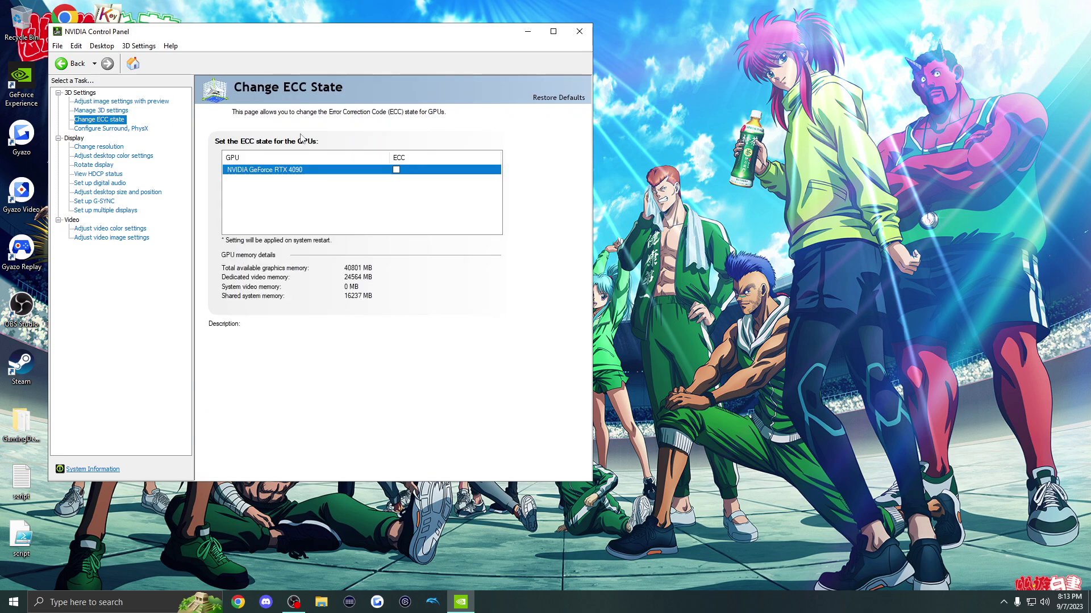
left_click(580, 32)
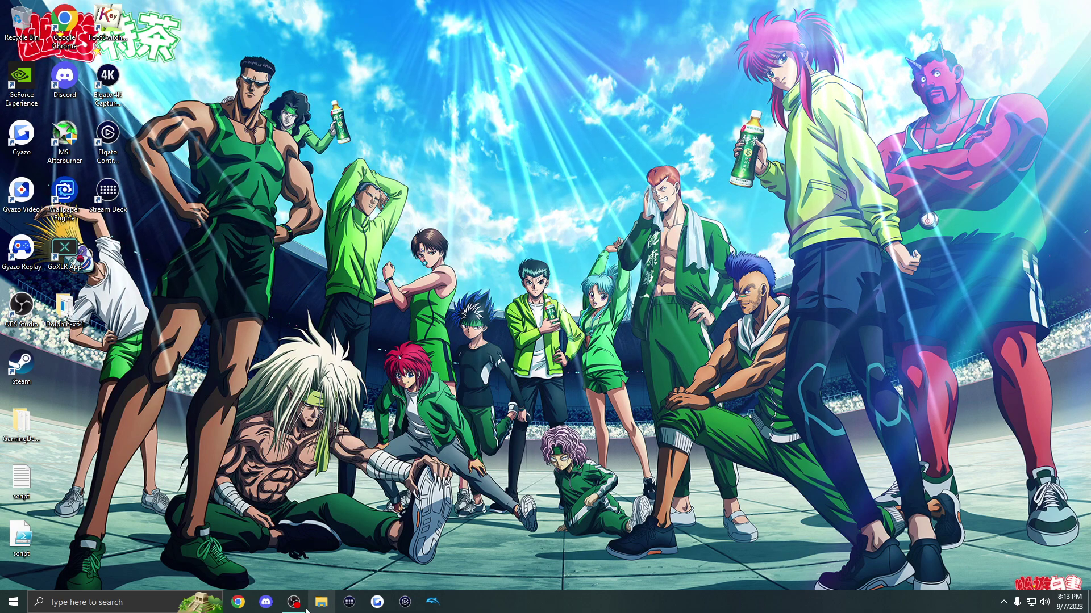
Step: Switch to OBS and move the Gaming PC capture source above Display Capture in the source order
key("alt+Tab")
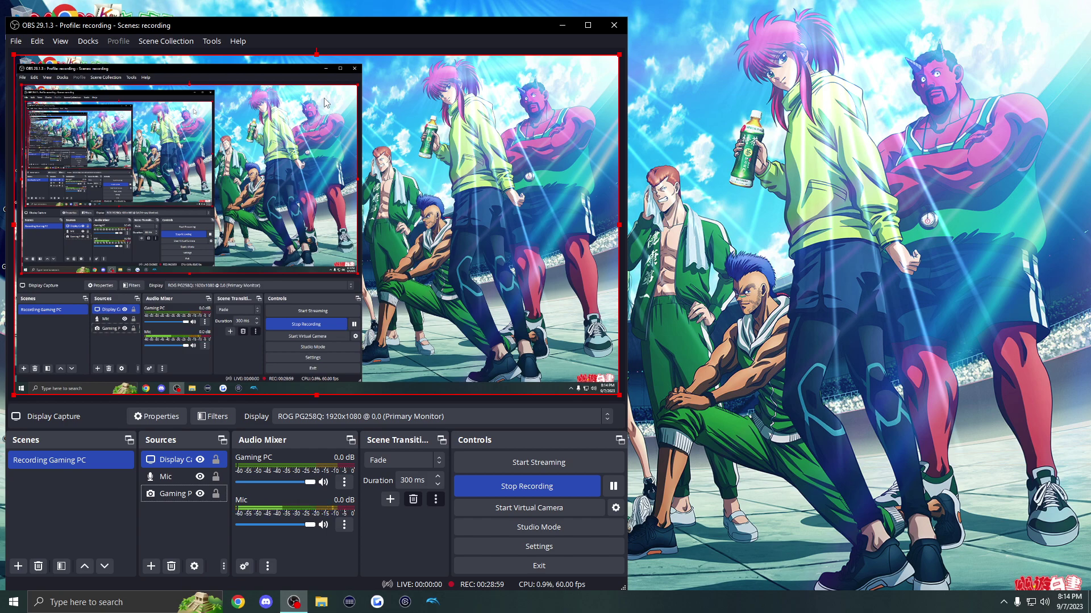
left_click(180, 496)
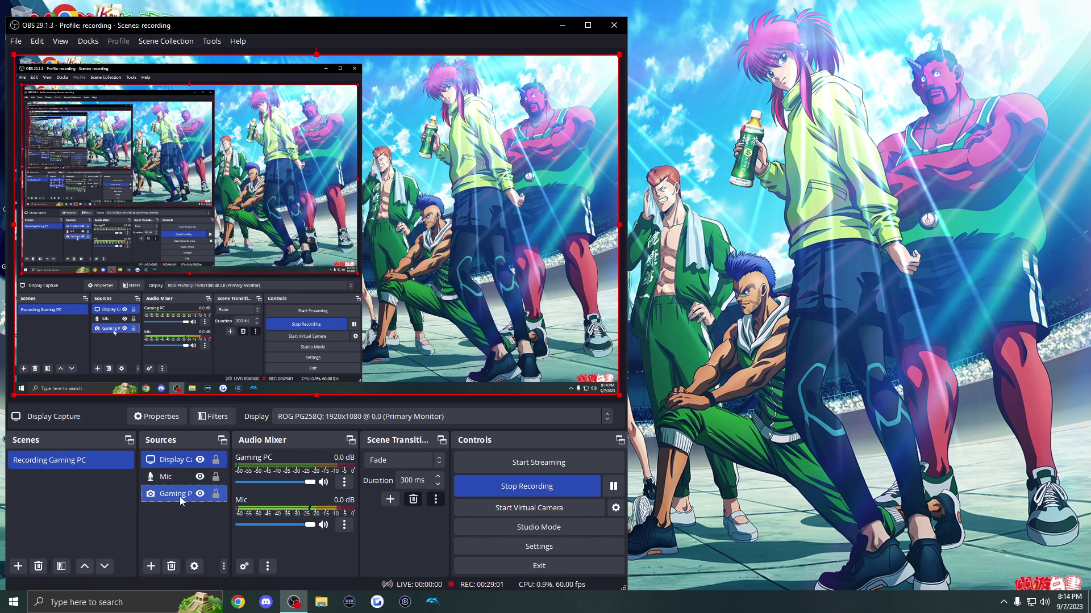
left_click_drag(180, 499, 177, 457)
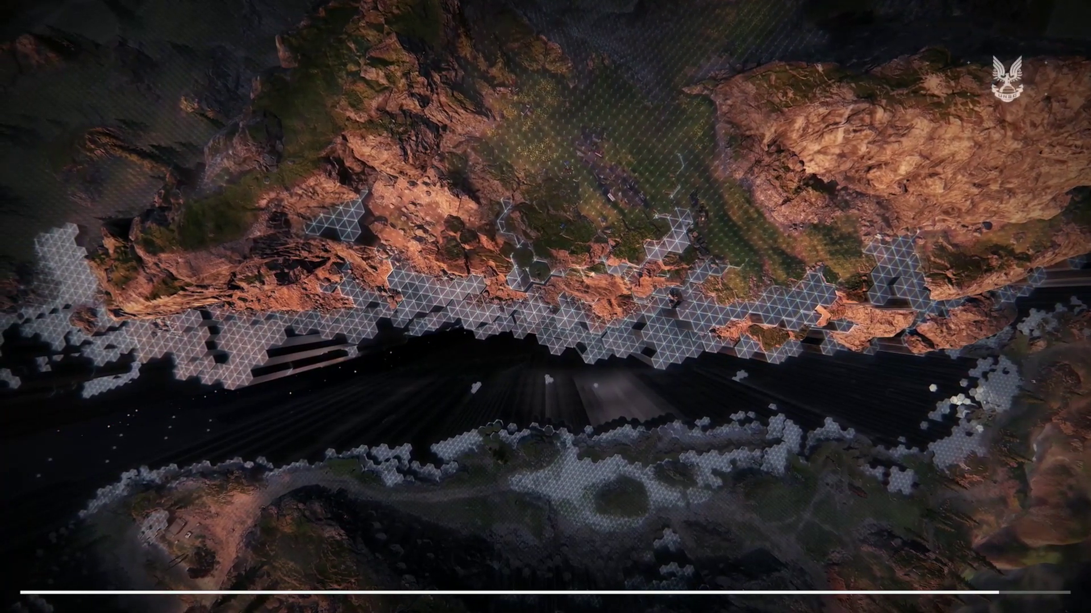
Step: Switch to Chrome on the gaming PC and search the web for "obs studio"
key("super")
left_click(237, 211)
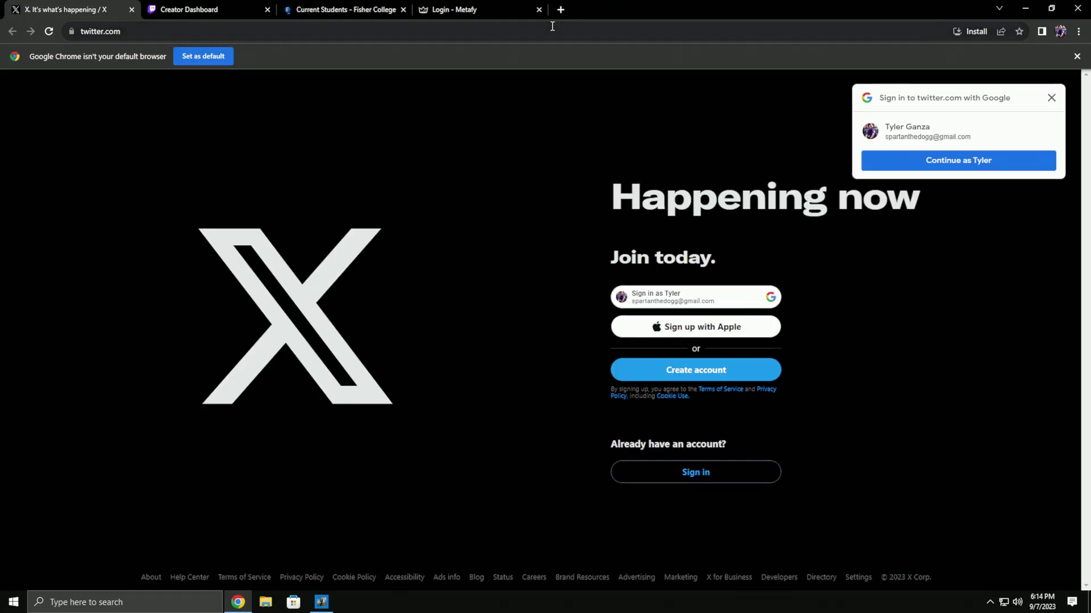
left_click(552, 26)
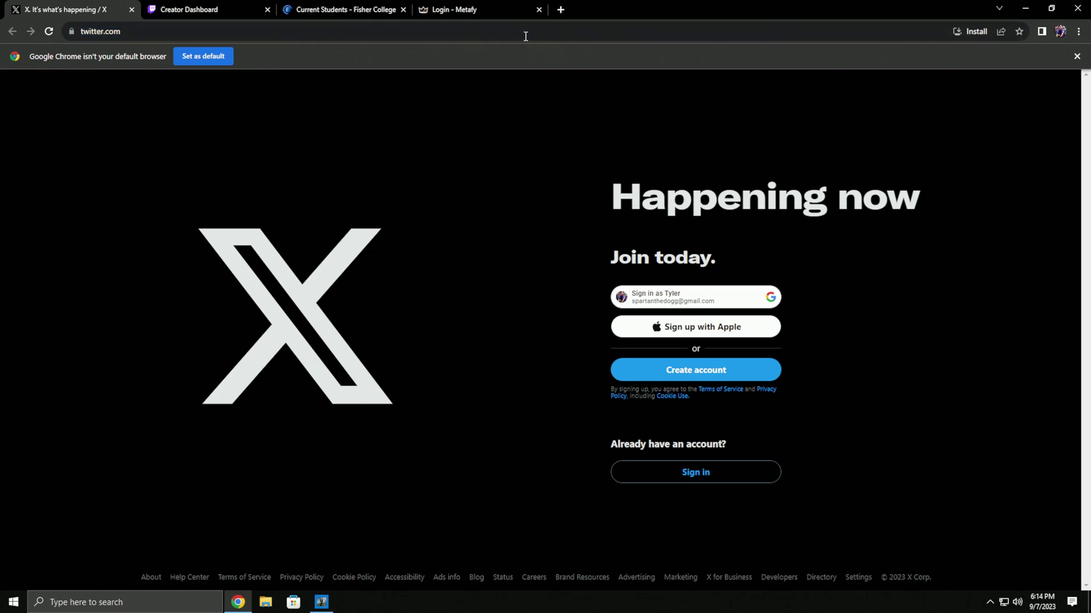
left_click(526, 36)
type("obs studi")
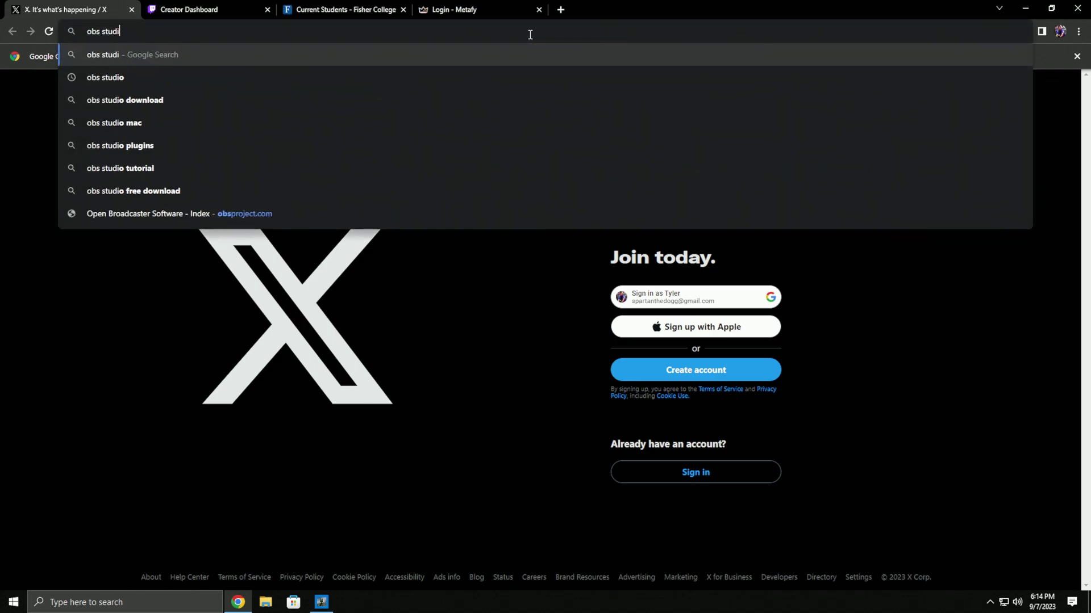
type("o")
key("Return")
Step: Close the other browser tabs and download the Windows version of OBS Studio from obsproject.com
left_click(267, 10)
left_click(267, 10)
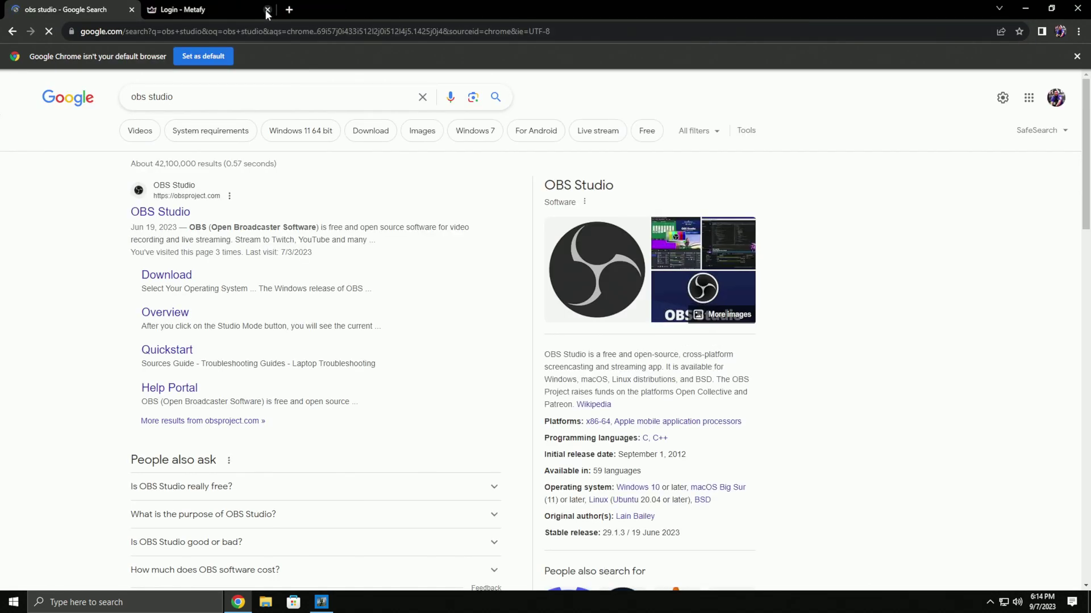
left_click(267, 10)
left_click(183, 215)
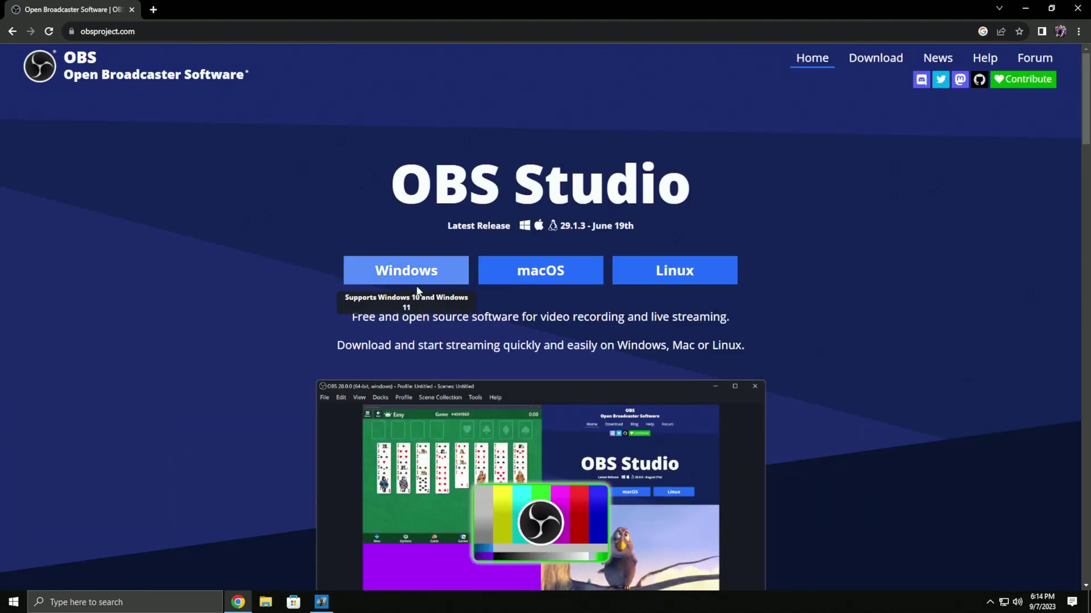
left_click(418, 283)
scroll(507, 423, "down", 5)
scroll(531, 397, "up", 4)
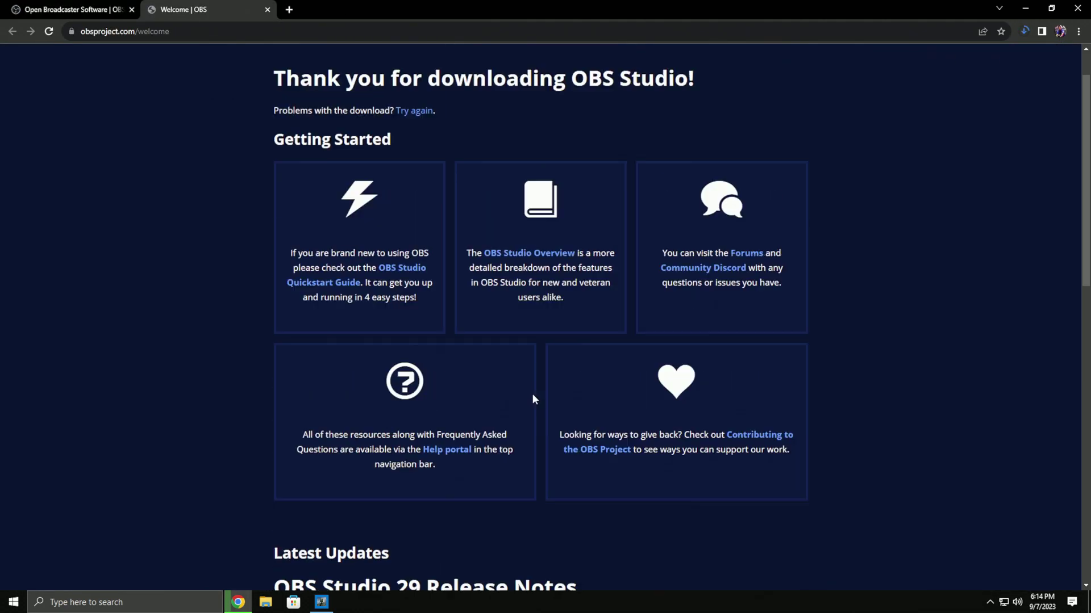
scroll(533, 397, "up", 1)
Step: Search the web for "ndi" and refine the search to "ndi obs"
left_click(307, 31)
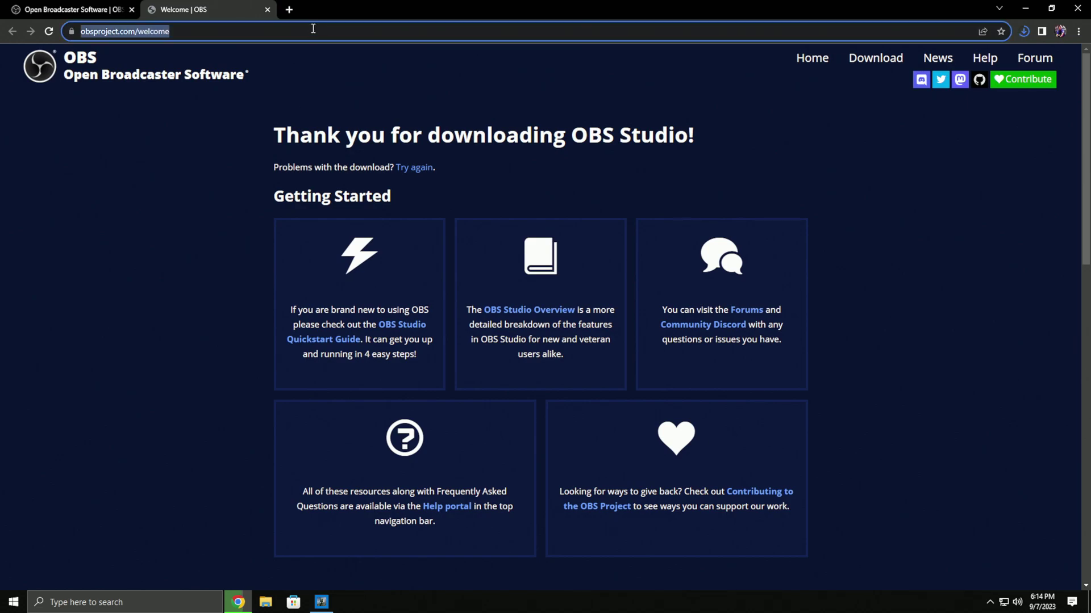
type("ndi")
key("Return")
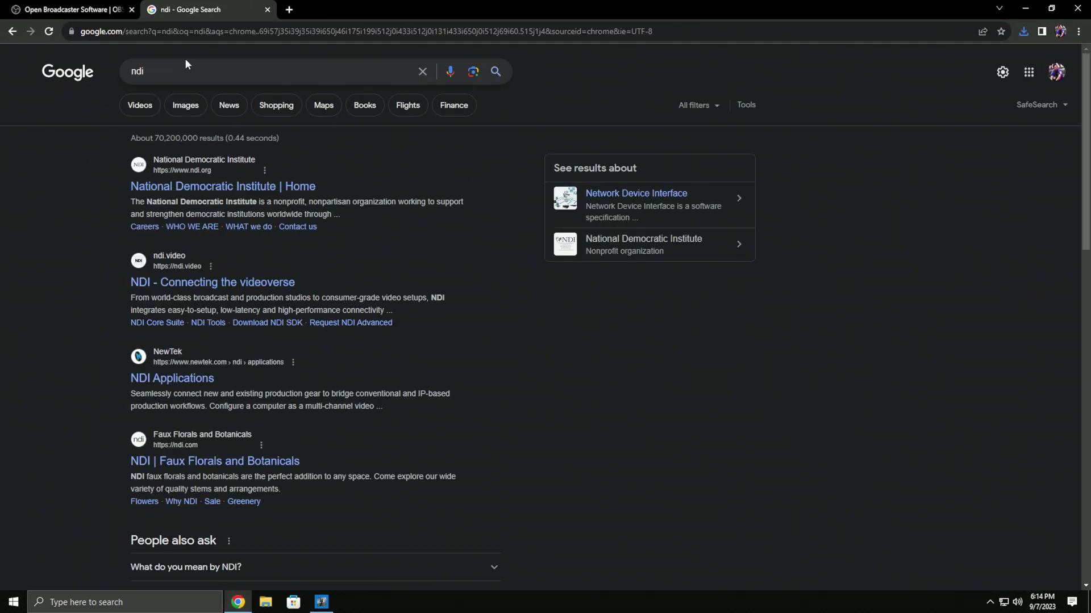
left_click(256, 73)
type("obs")
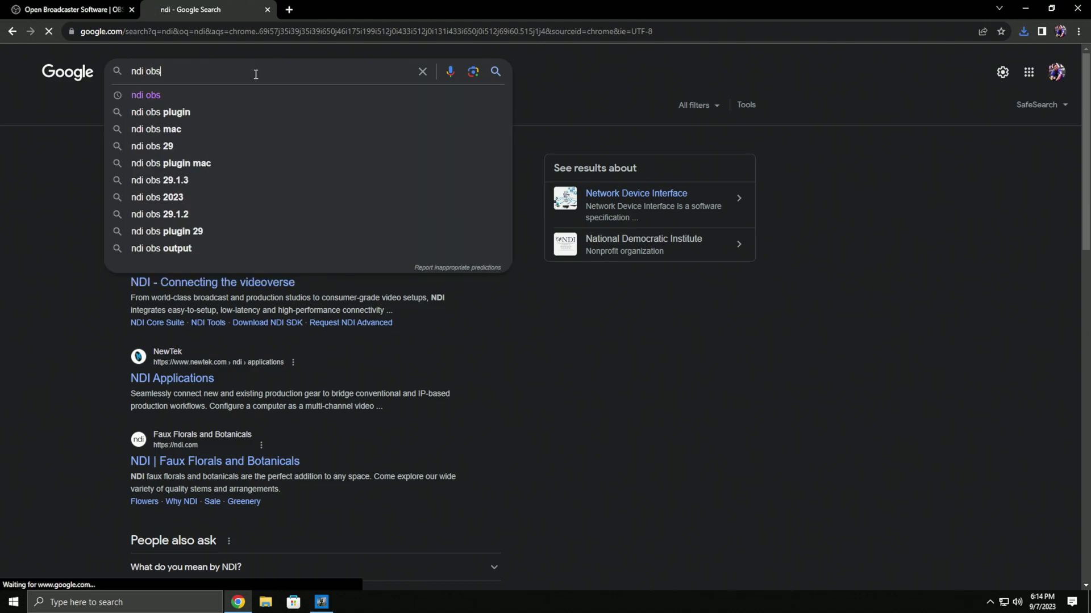
key("Return")
Step: Switch to Halo Infinite, continue past the title screen, and set Music and Menu Music to 0 in the audio settings
left_click(320, 609)
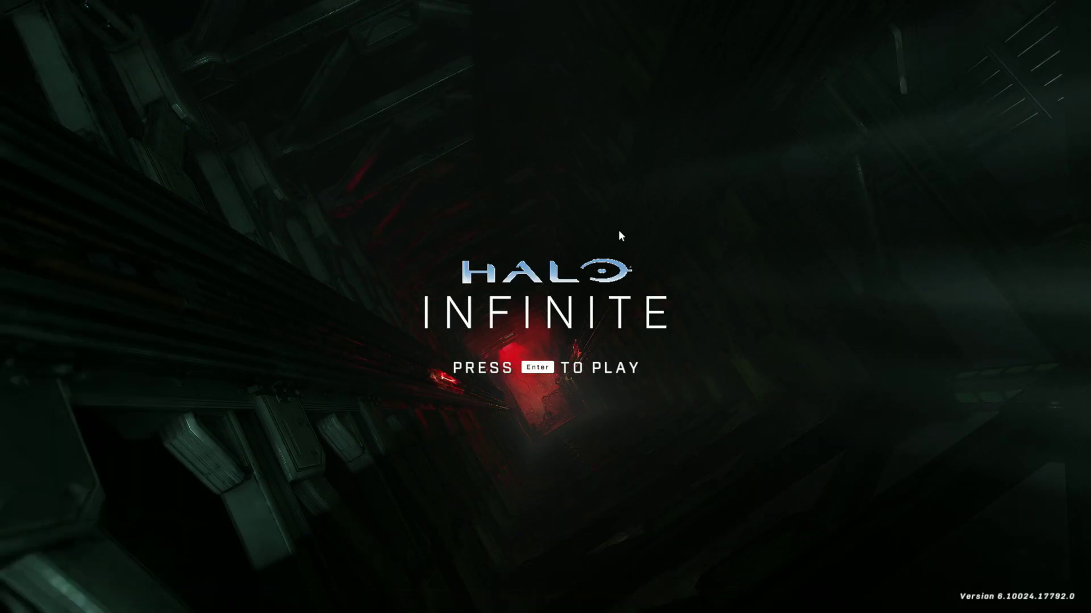
key("Return")
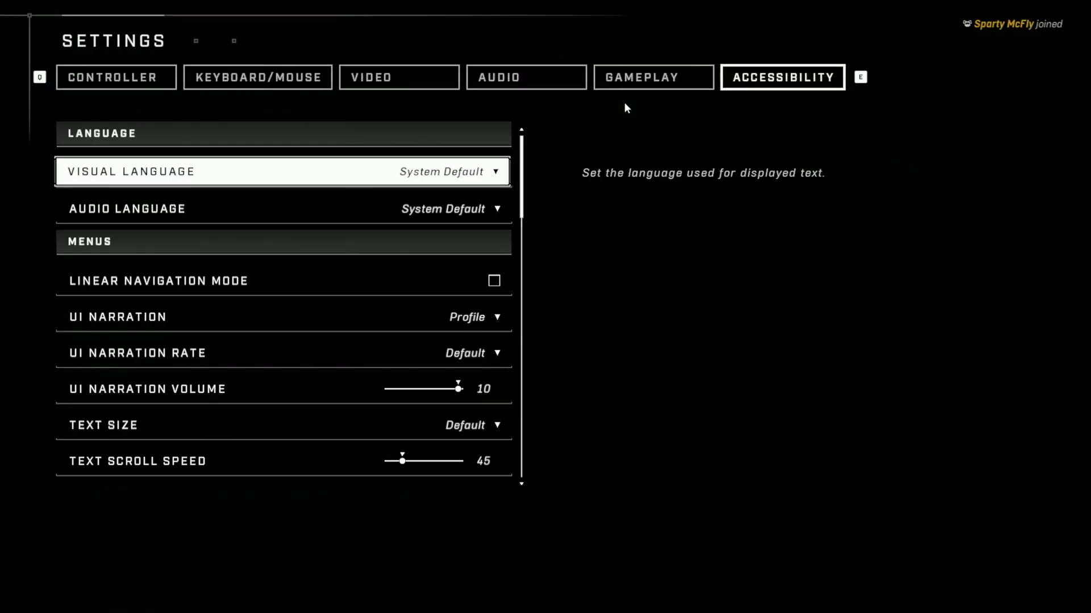
left_click(545, 80)
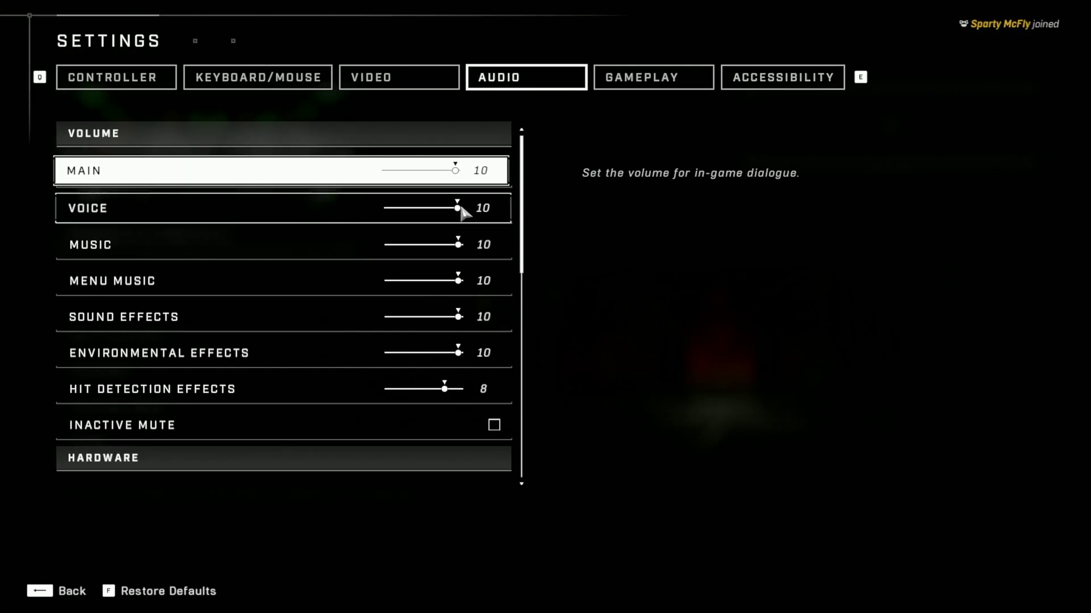
left_click_drag(452, 244, 387, 244)
left_click_drag(455, 280, 384, 280)
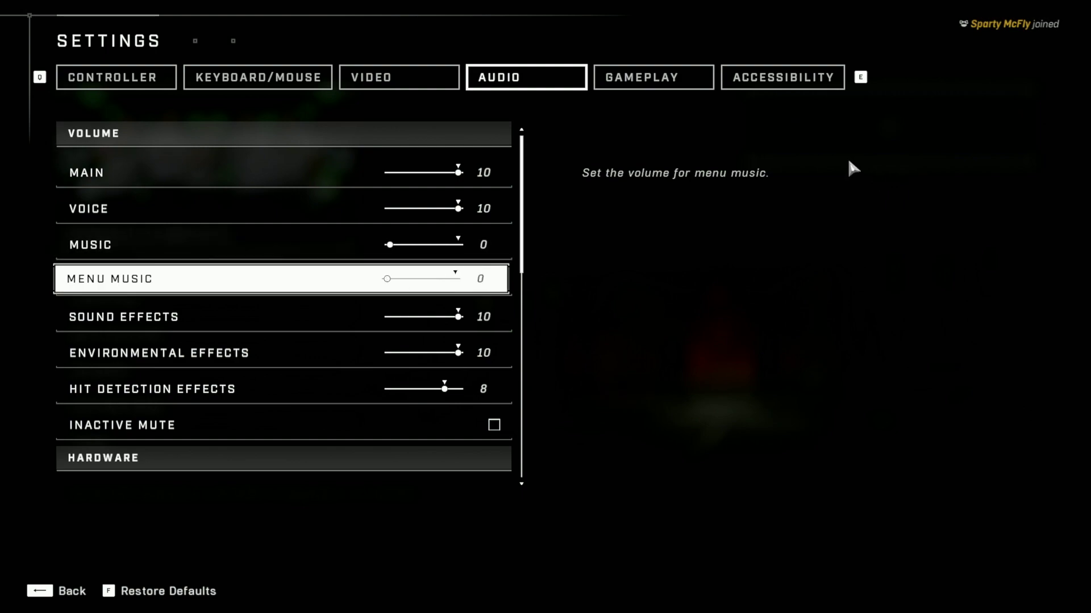
Step: Switch to Chrome, open the obs-ndi plugin page from the search results, open its GitHub source repository and close the plugin page
key("super")
left_click(238, 602)
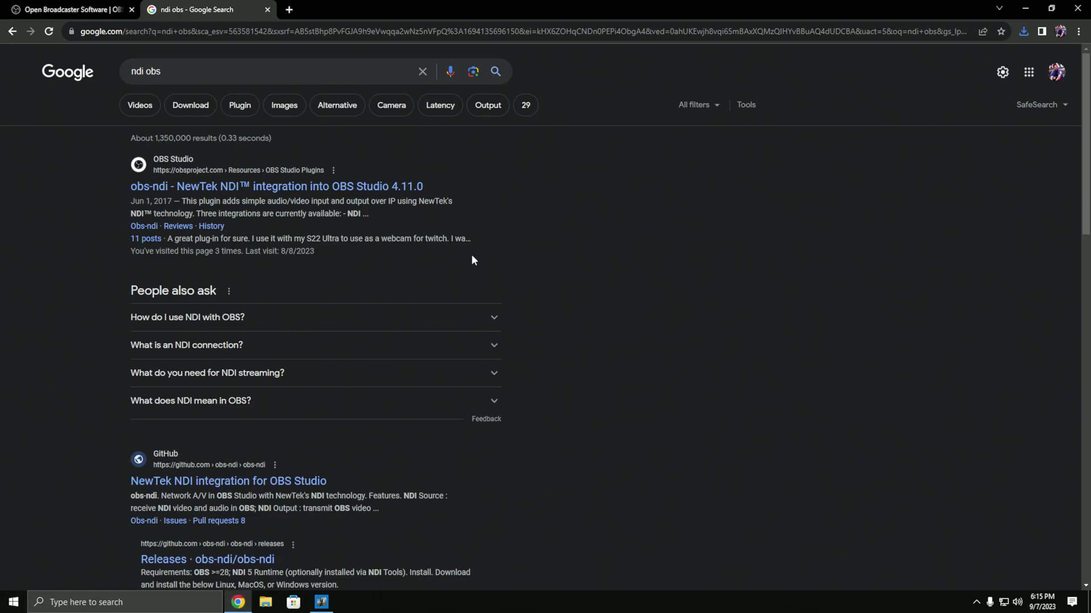
left_click(221, 187)
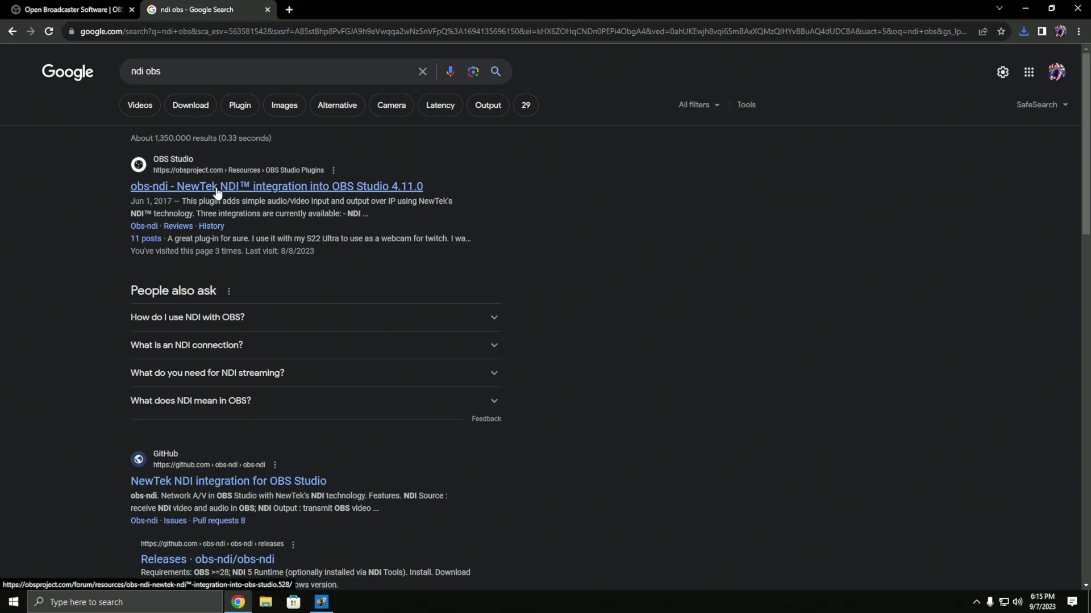
scroll(194, 348, "down", 8)
scroll(193, 343, "down", 10)
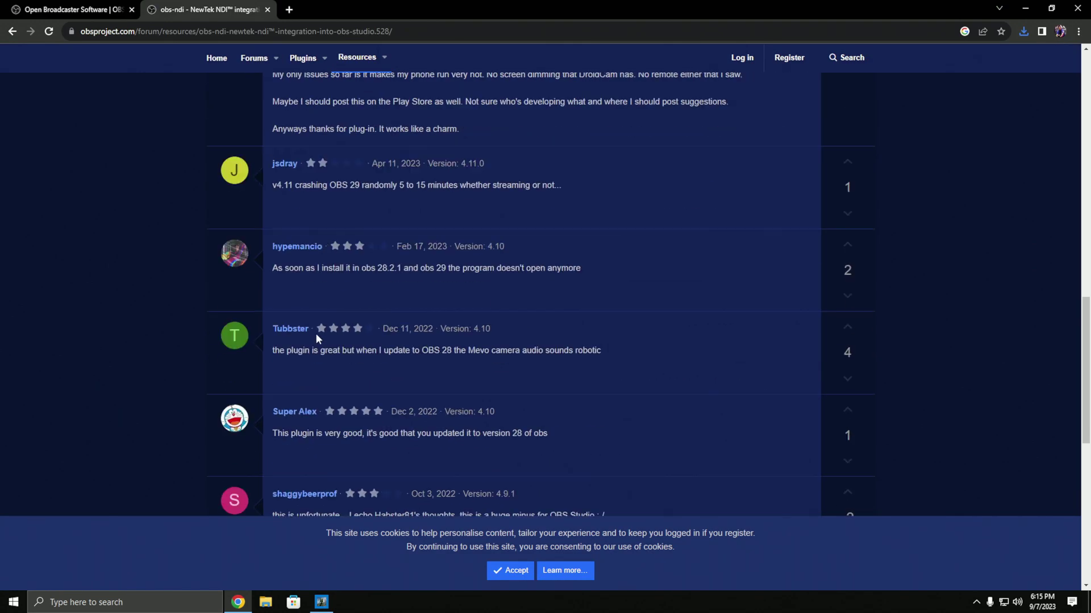
scroll(199, 329, "up", 18)
scroll(688, 337, "down", 2)
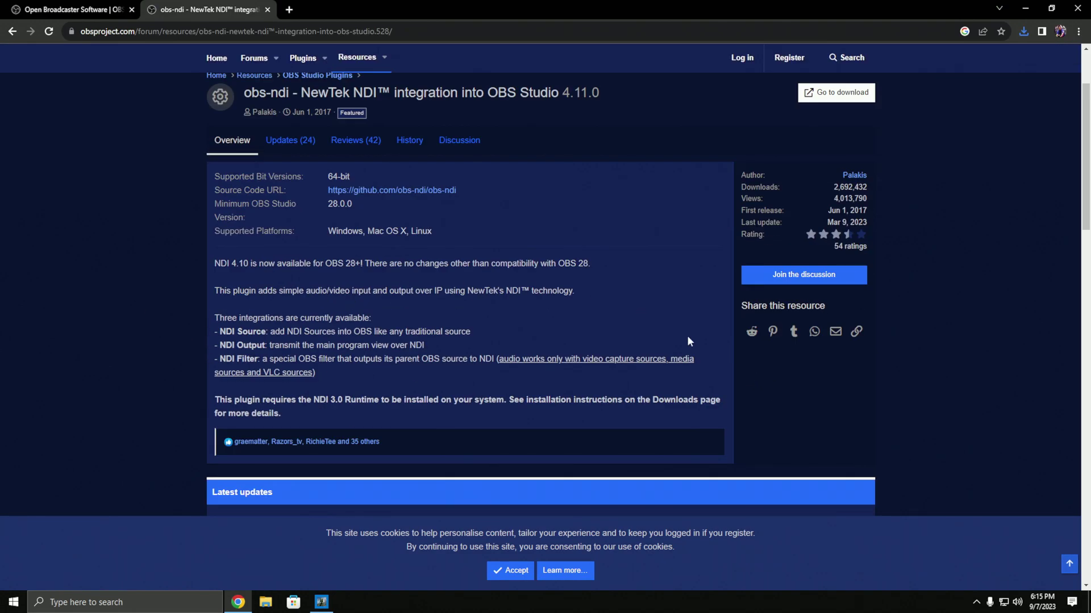
left_click(431, 189)
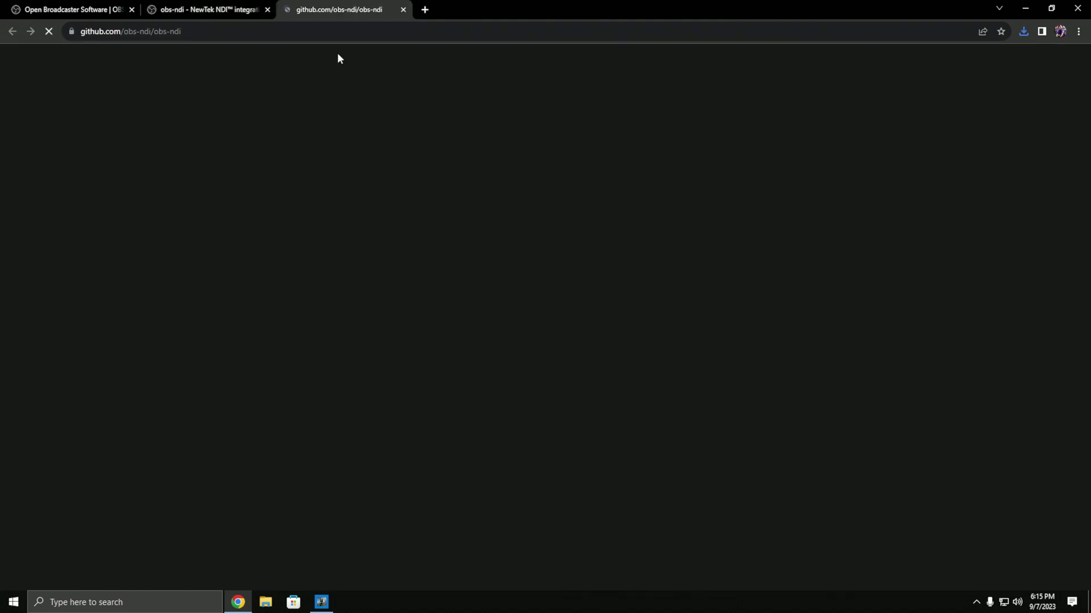
left_click(268, 10)
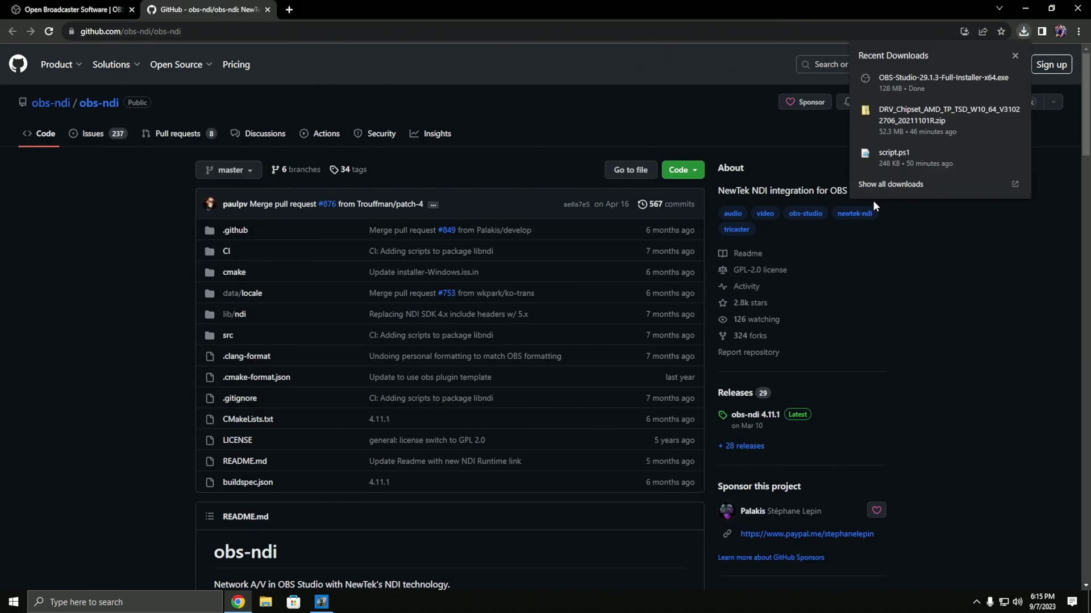
Step: Run the downloaded OBS-Studio-29.1.3-Full-Installer-x64.exe and start the installation with the default options
left_click(878, 87)
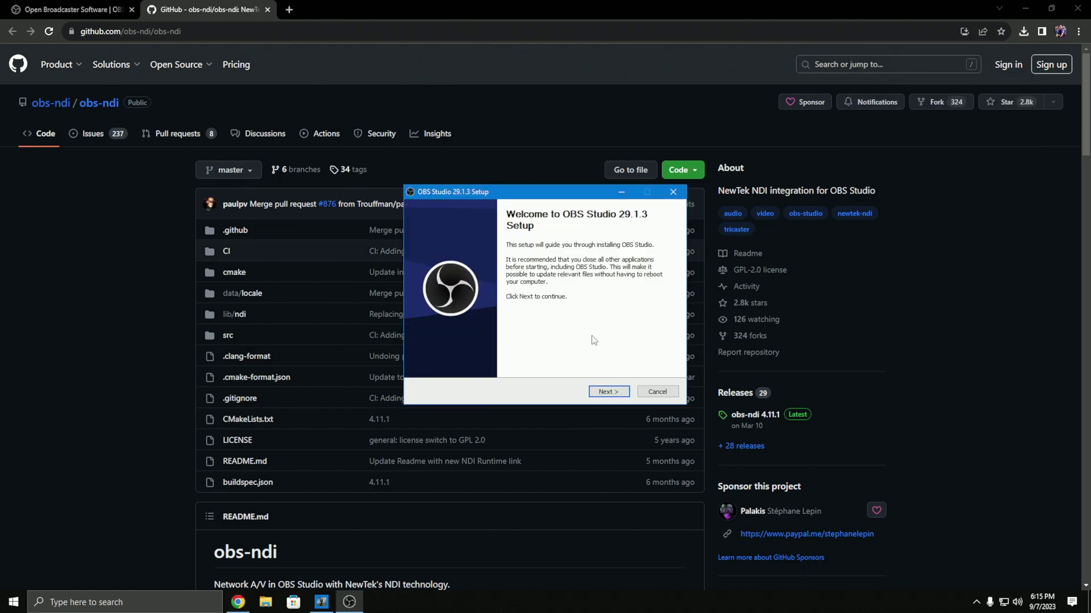
left_click(608, 392)
left_click(608, 392)
left_click(608, 392)
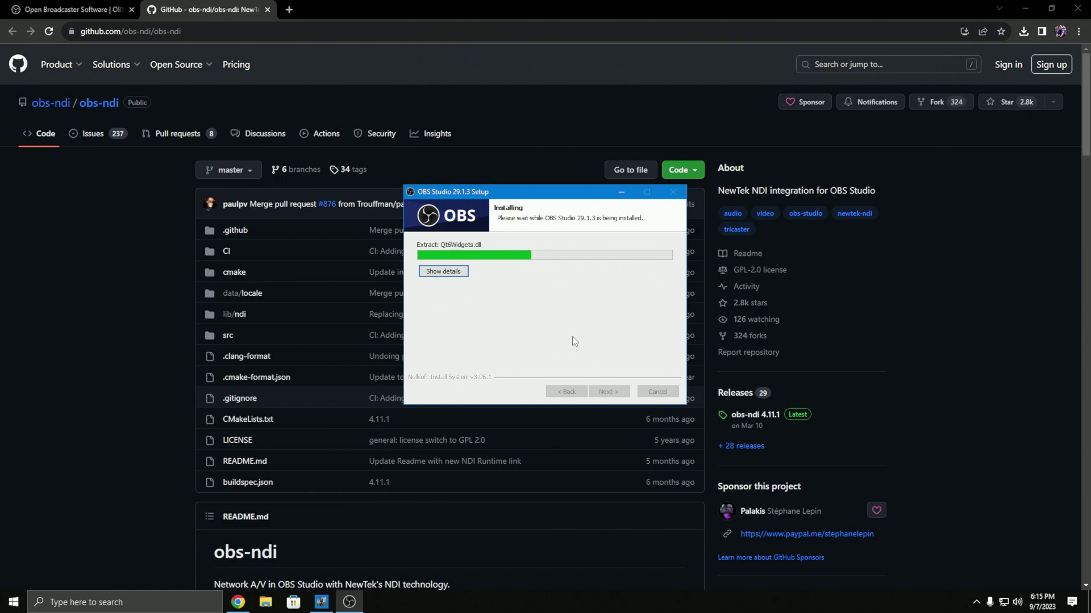
Step: Download obs-ndi-4.11.1-windows-x64-Installer.exe from the Install section of the obs-ndi README
scroll(126, 307, "down", 9)
scroll(149, 328, "down", 4)
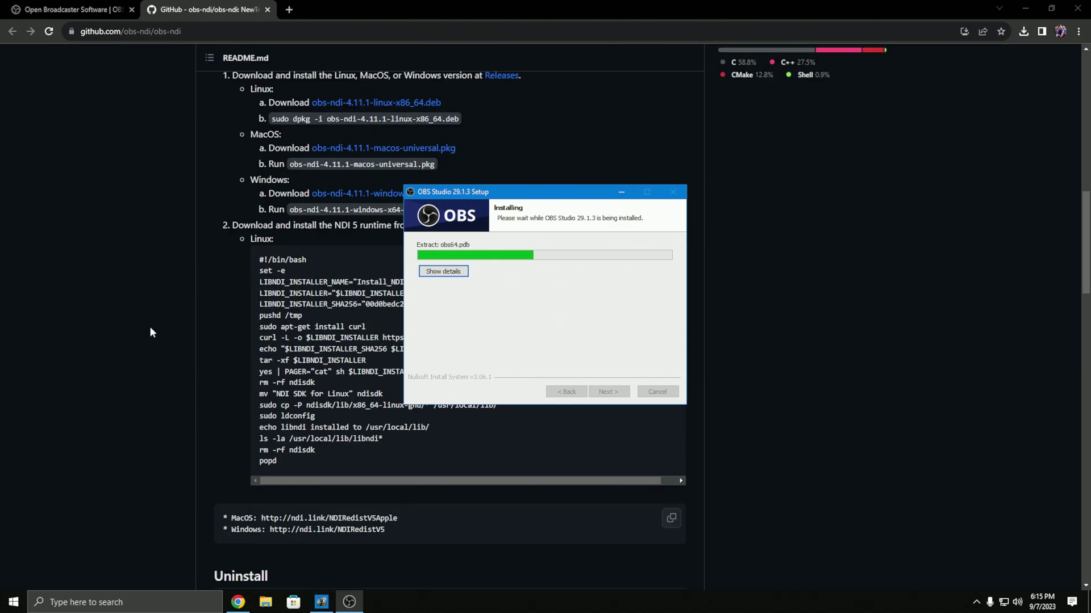
scroll(164, 380, "up", 5)
scroll(165, 377, "up", 1)
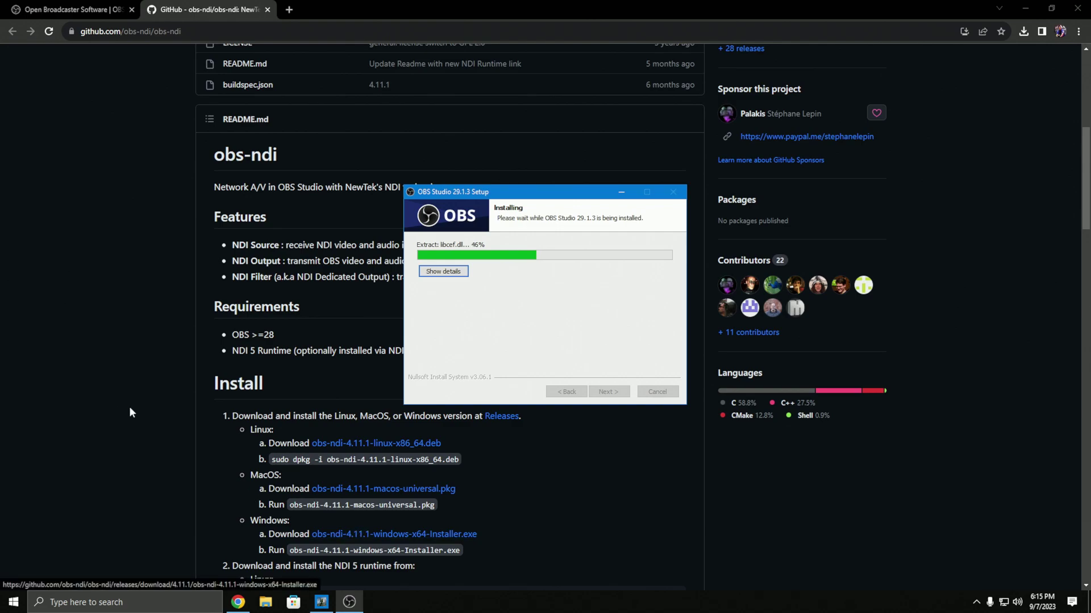
left_click(376, 538)
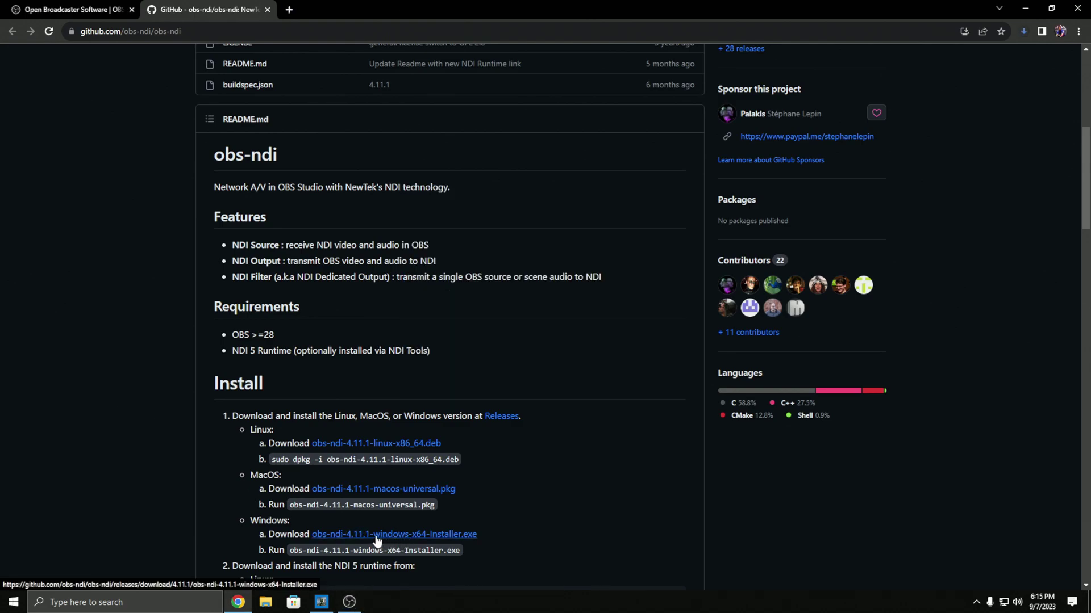
Step: Find the NDI 5 runtime links in the obs-ndi README and copy the Windows one
scroll(182, 390, "down", 3)
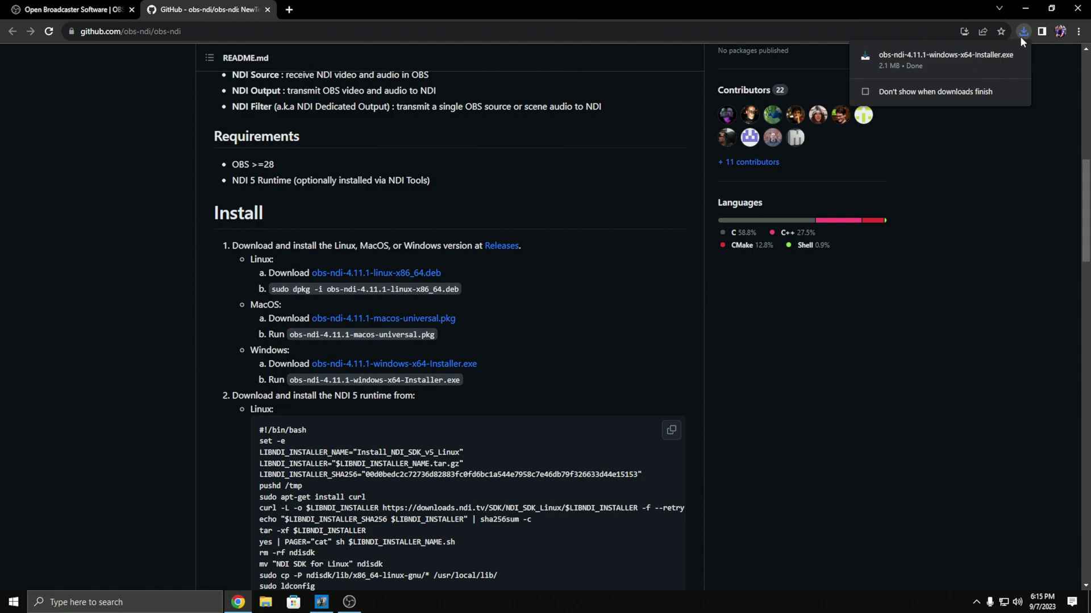
scroll(451, 383, "down", 3)
scroll(451, 382, "down", 1)
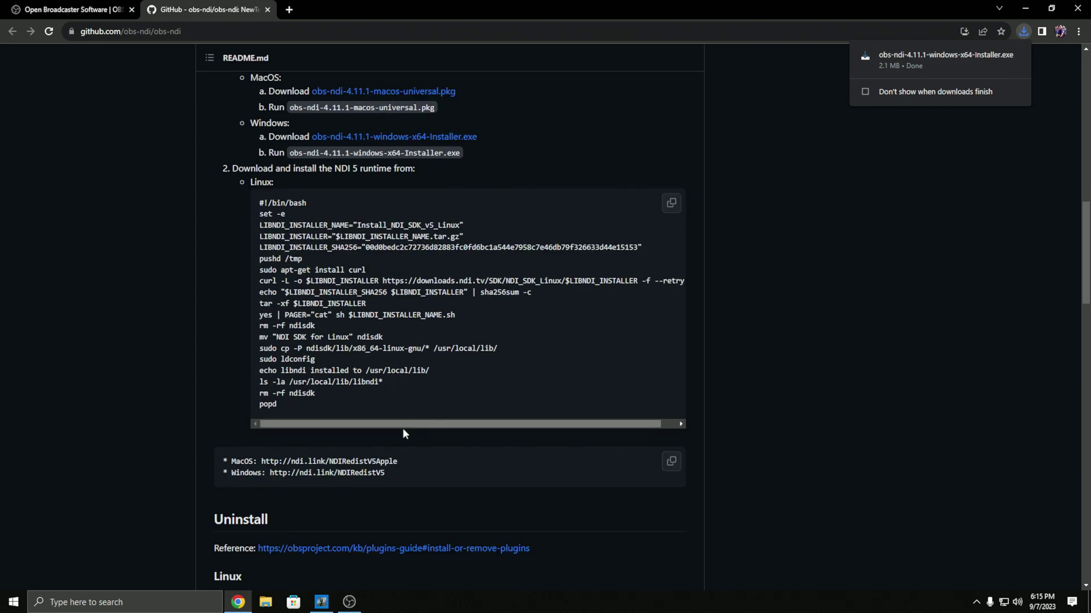
scroll(363, 466, "down", 1)
scroll(341, 398, "up", 2)
scroll(231, 298, "up", 1)
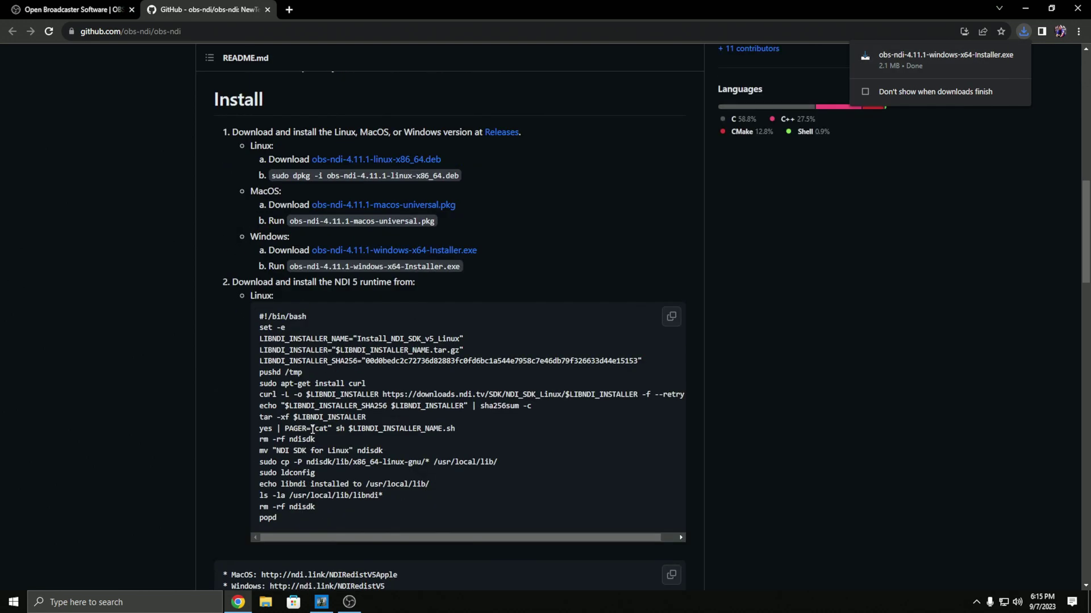
scroll(312, 430, "down", 3)
left_click_drag(386, 417, 273, 416)
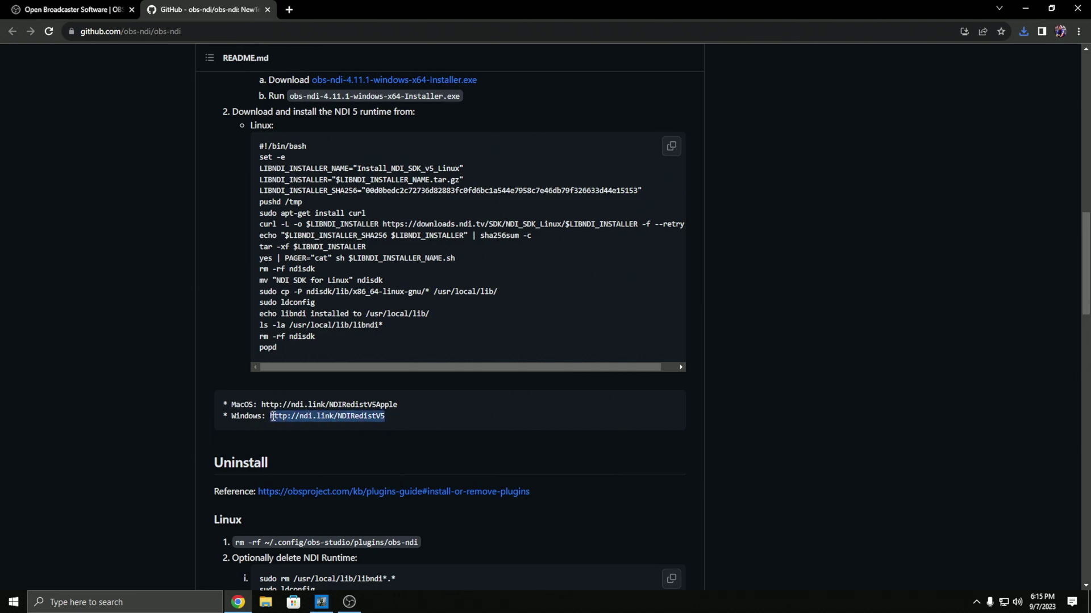
right_click(273, 418)
left_click(298, 424)
Step: Finish the OBS Studio 29.1.3 setup with the option to launch the program enabled
scroll(619, 363, "up", 5)
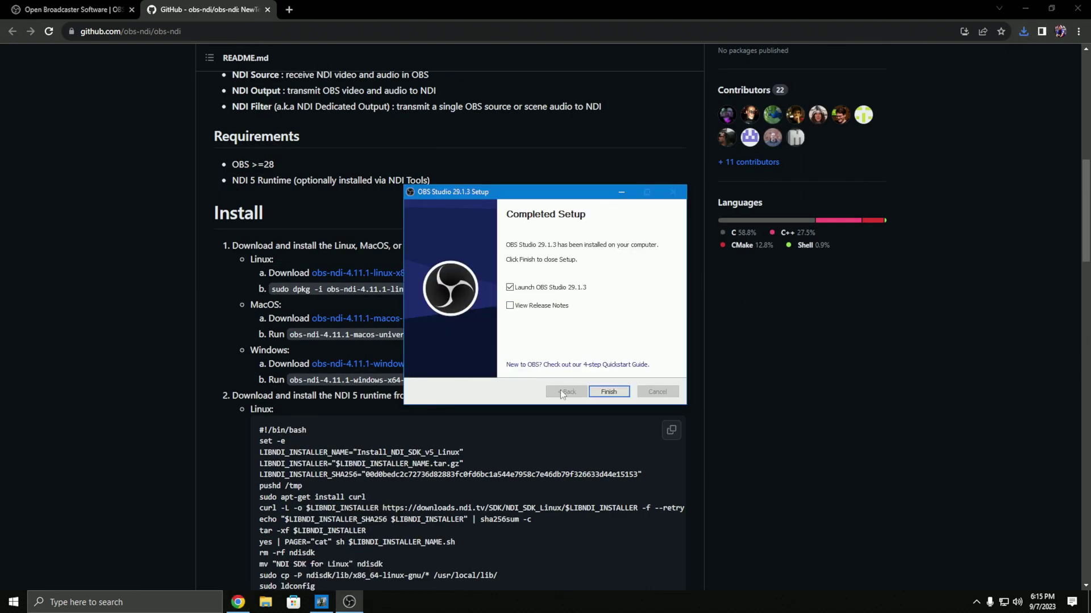
left_click(595, 392)
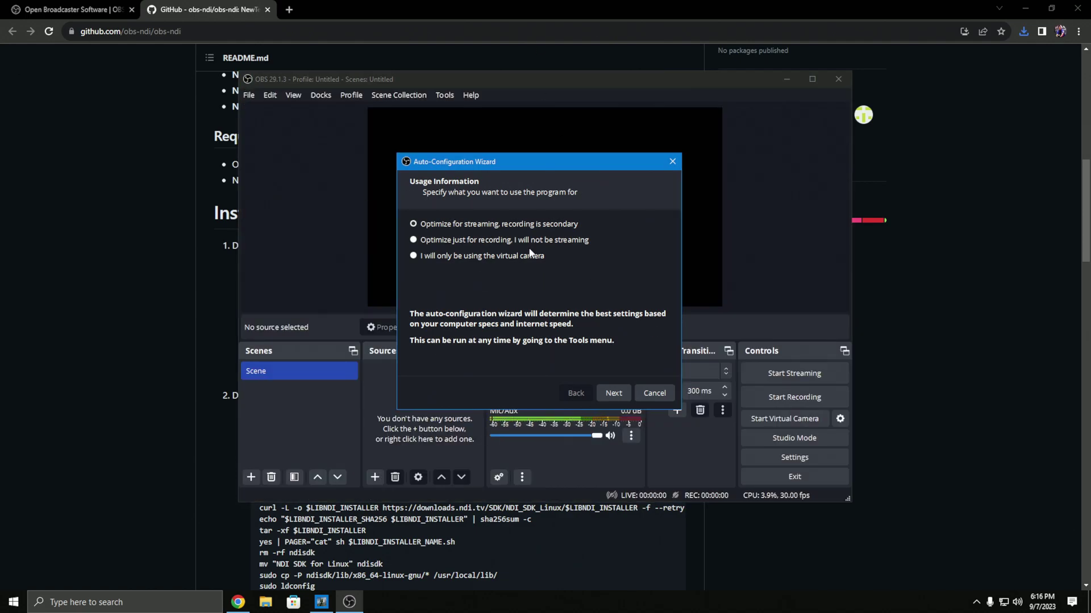
left_click(613, 393)
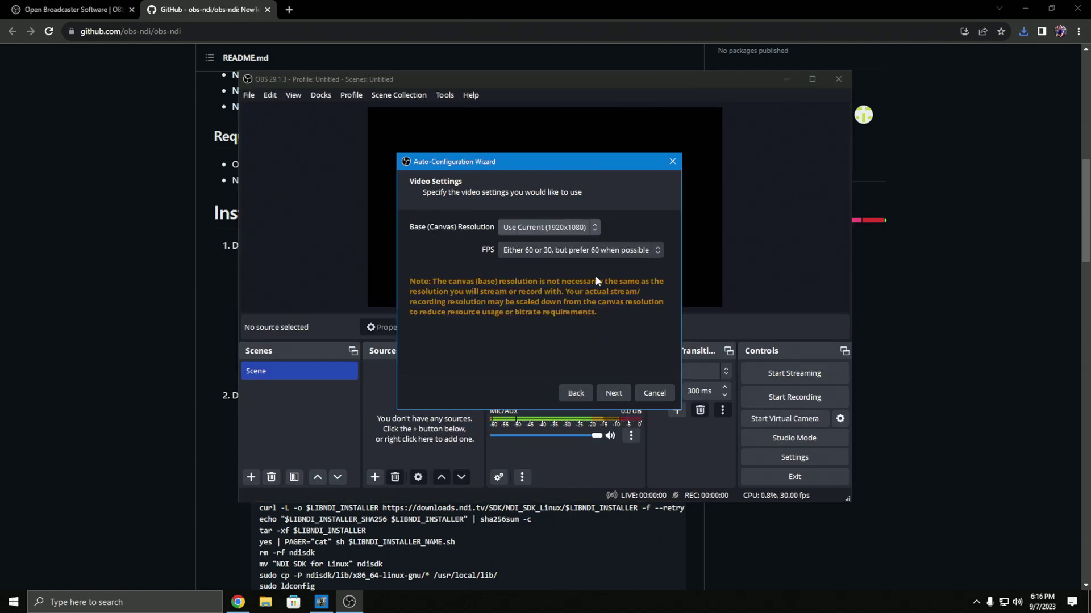
left_click(590, 249)
left_click(557, 312)
left_click(613, 393)
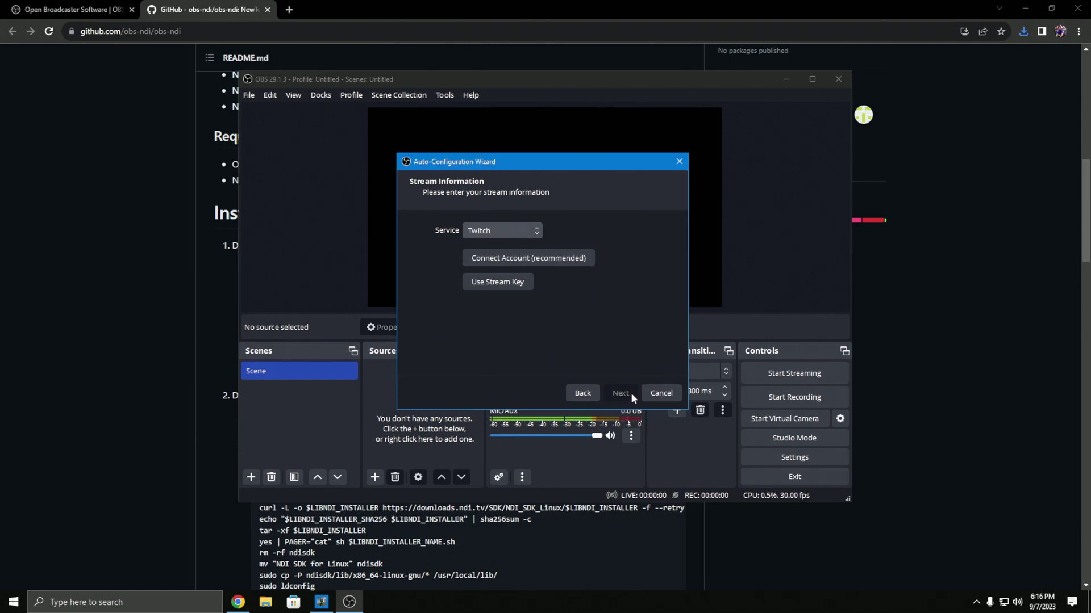
left_click(660, 393)
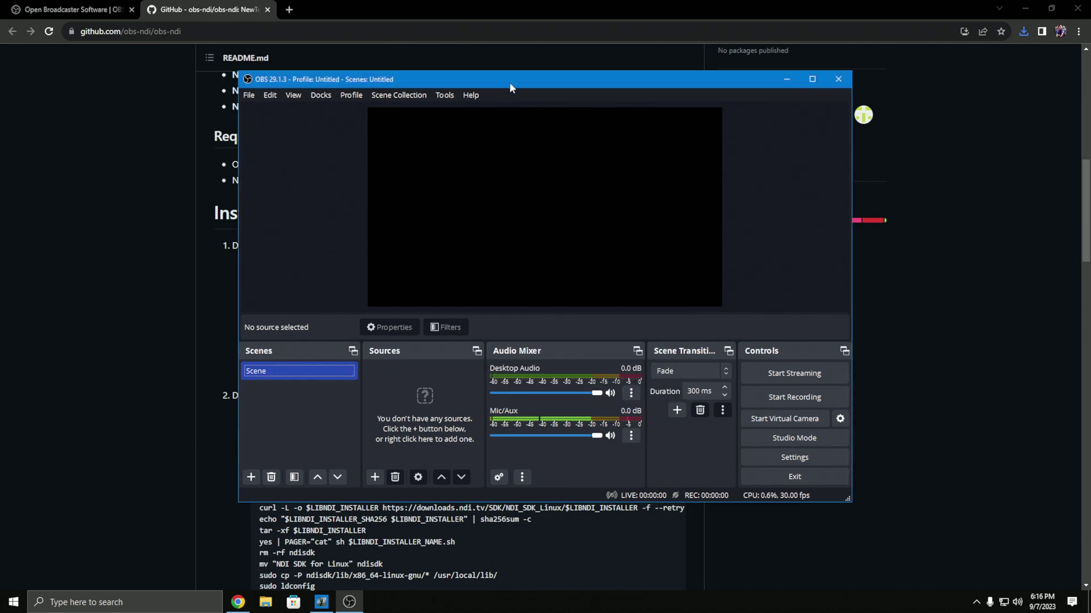
Step: Close OBS Studio and review the plugin and NDI 5 runtime install instructions in the obs-ndi README
left_click(838, 79)
scroll(563, 294, "up", 7)
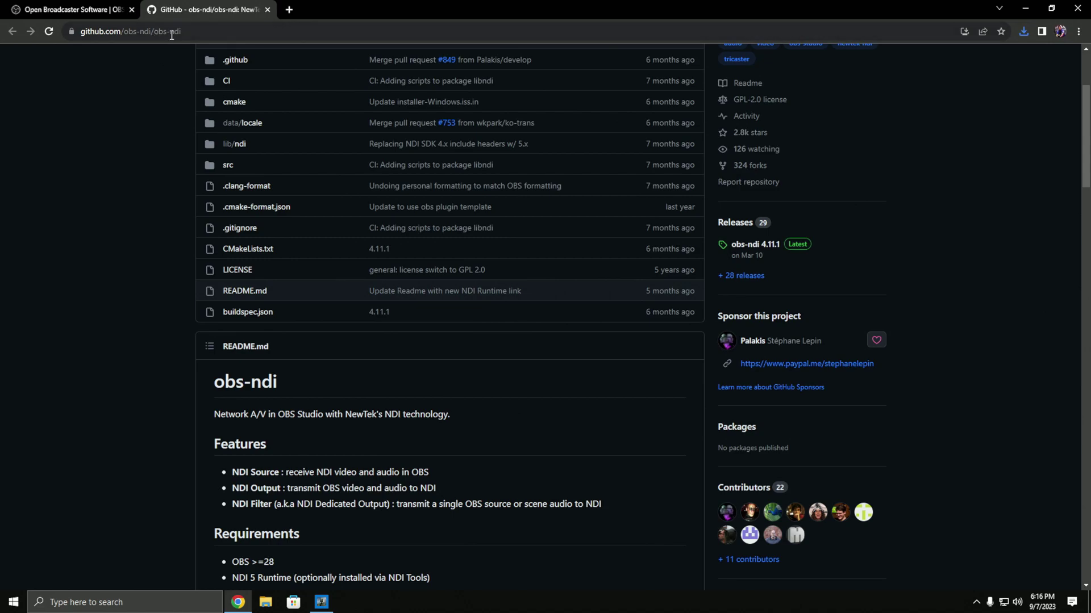
scroll(325, 281, "down", 5)
scroll(154, 296, "up", 6)
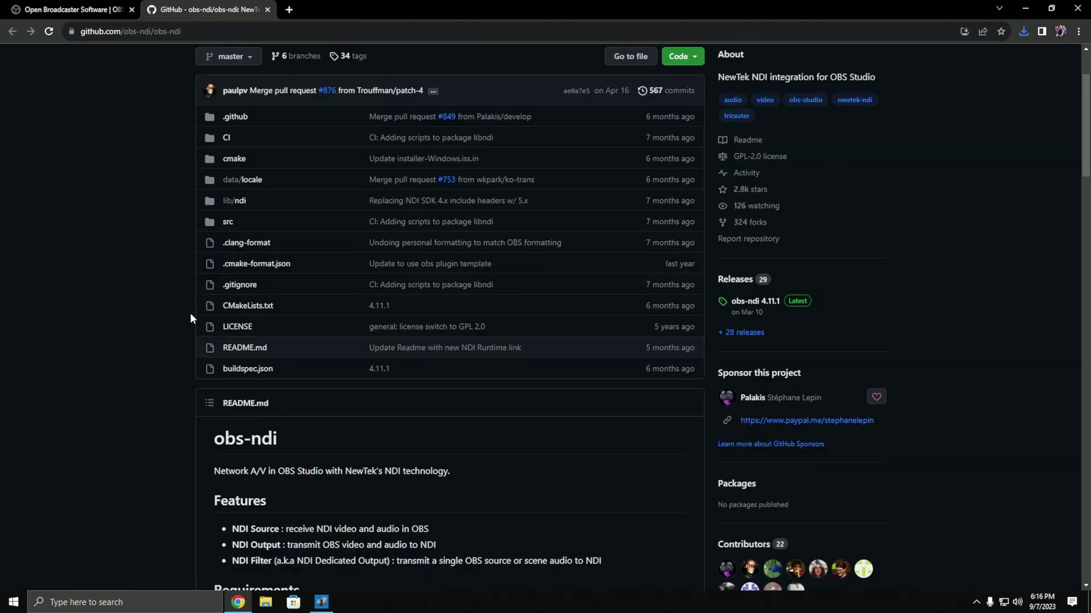
scroll(189, 312, "down", 6)
scroll(321, 378, "down", 2)
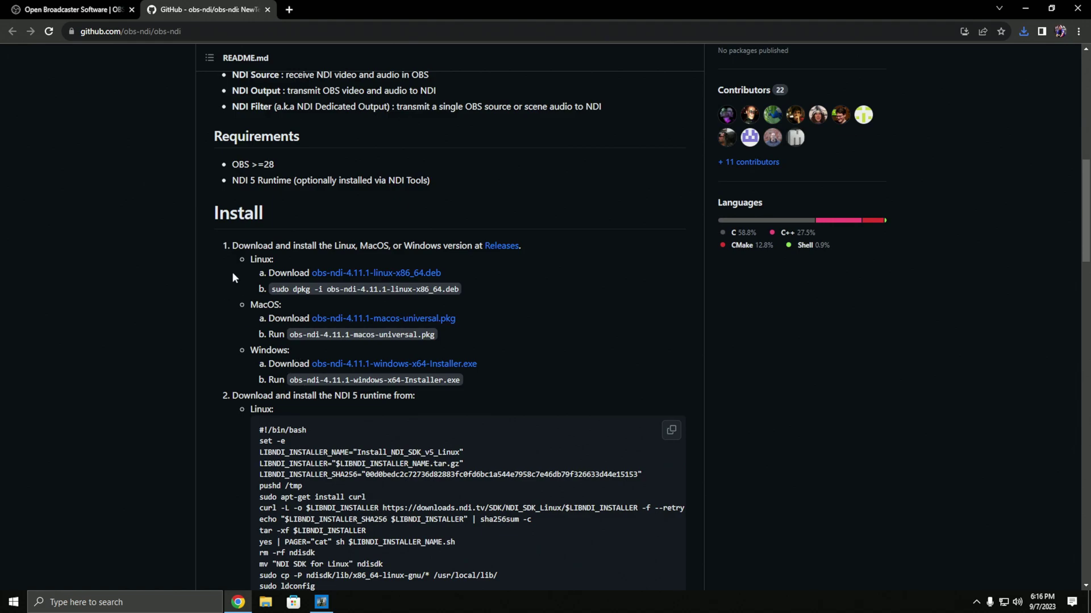
left_click_drag(232, 278, 275, 355)
left_click_drag(482, 392, 227, 245)
left_click(393, 365)
left_click_drag(451, 403, 235, 213)
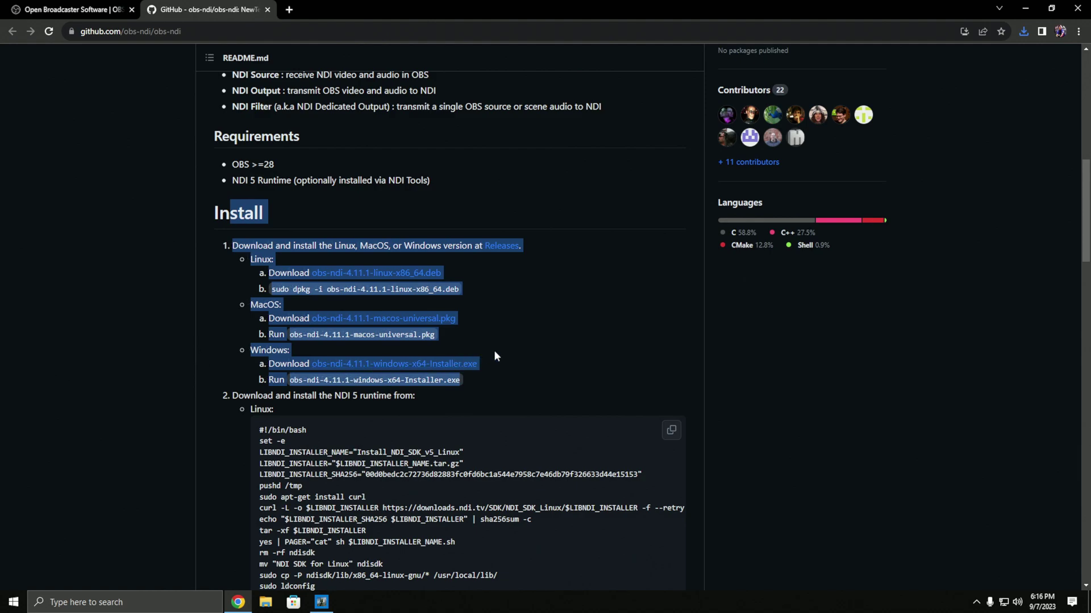
left_click(497, 400)
scroll(287, 353, "down", 4)
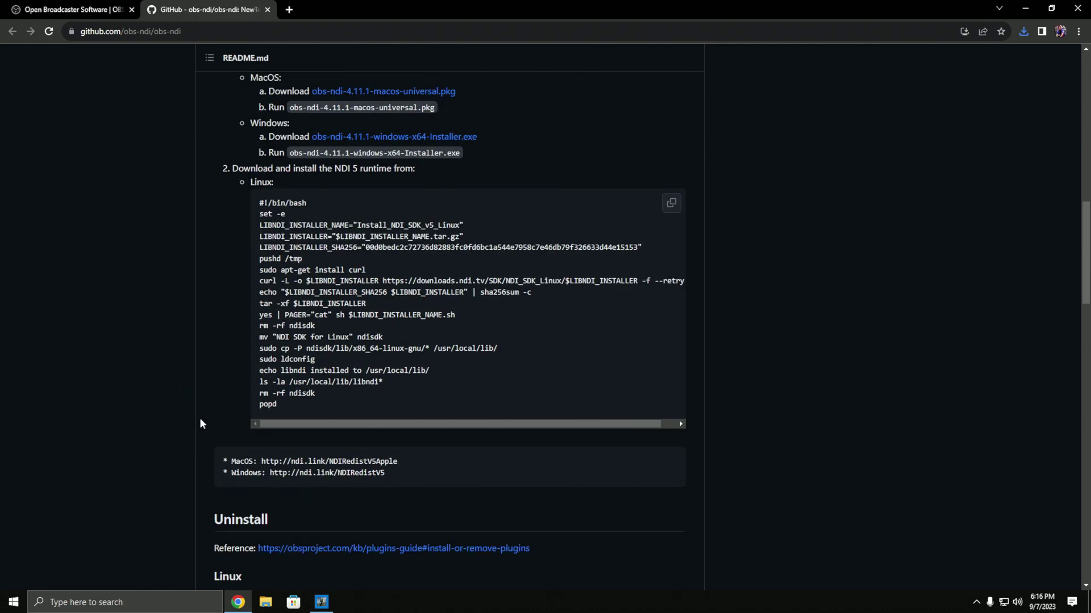
left_click_drag(270, 473, 387, 476)
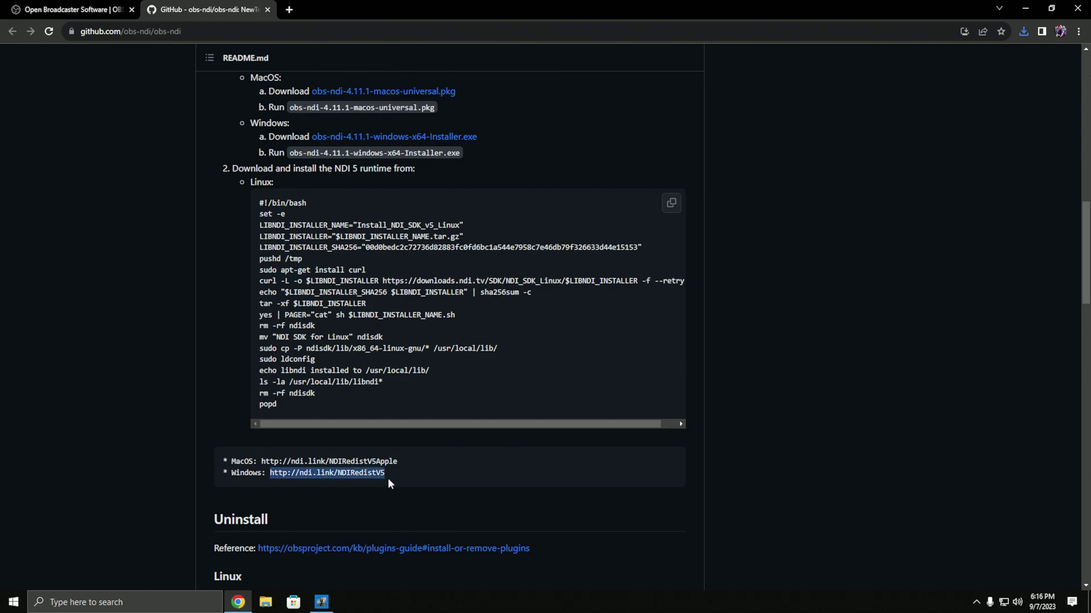
right_click(377, 476)
left_click(379, 482)
left_click(290, 11)
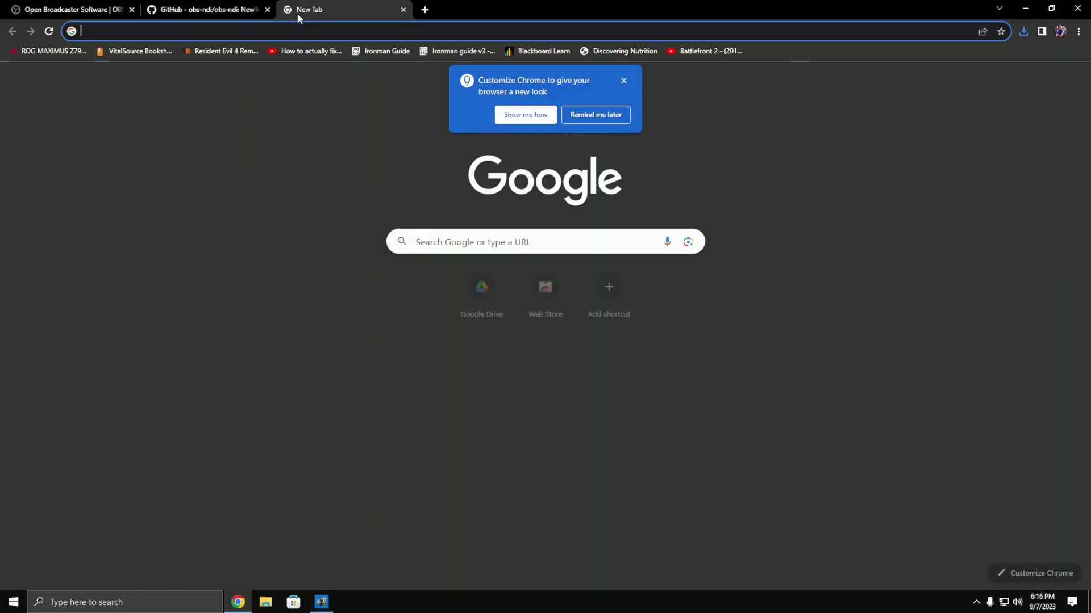
key("ctrl+v")
key("Return")
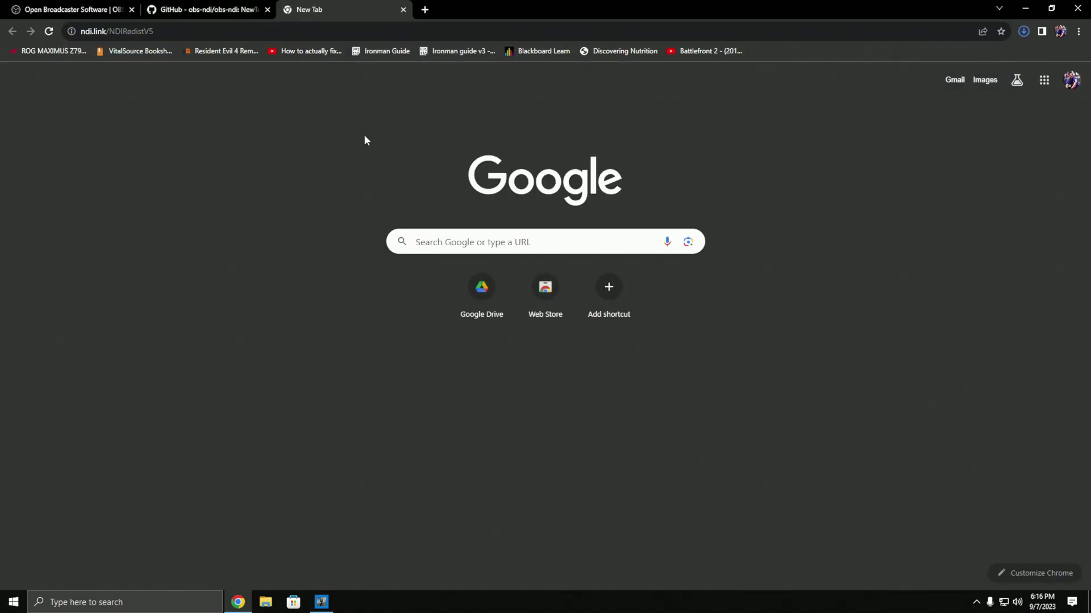
Step: Run the downloaded obs-ndi 4.11.1 installer and install the plugin into C:\Program Files\obs-studio
left_click(1023, 31)
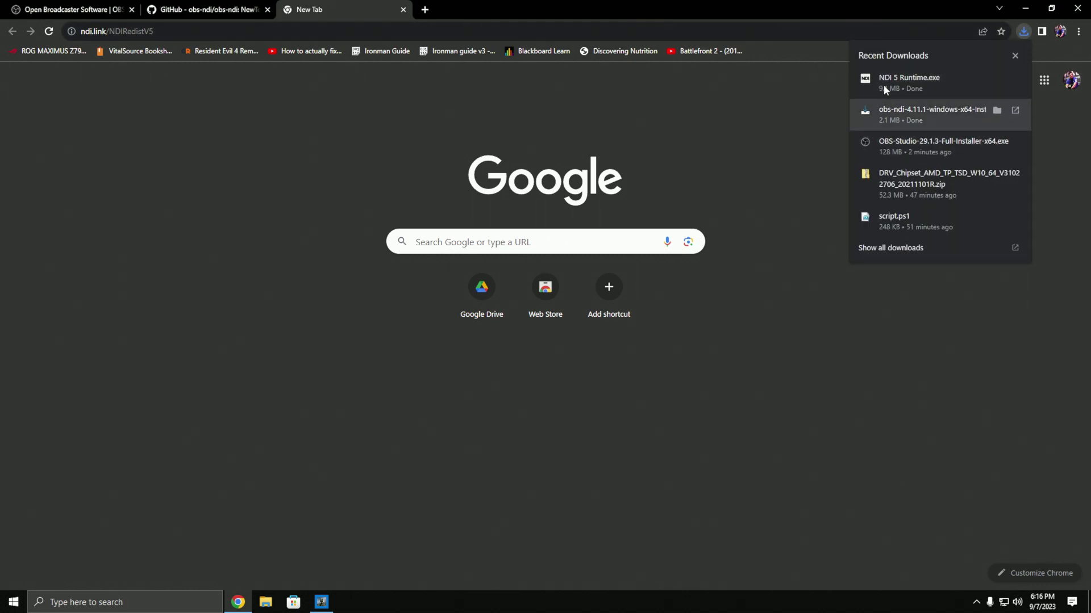
left_click(912, 116)
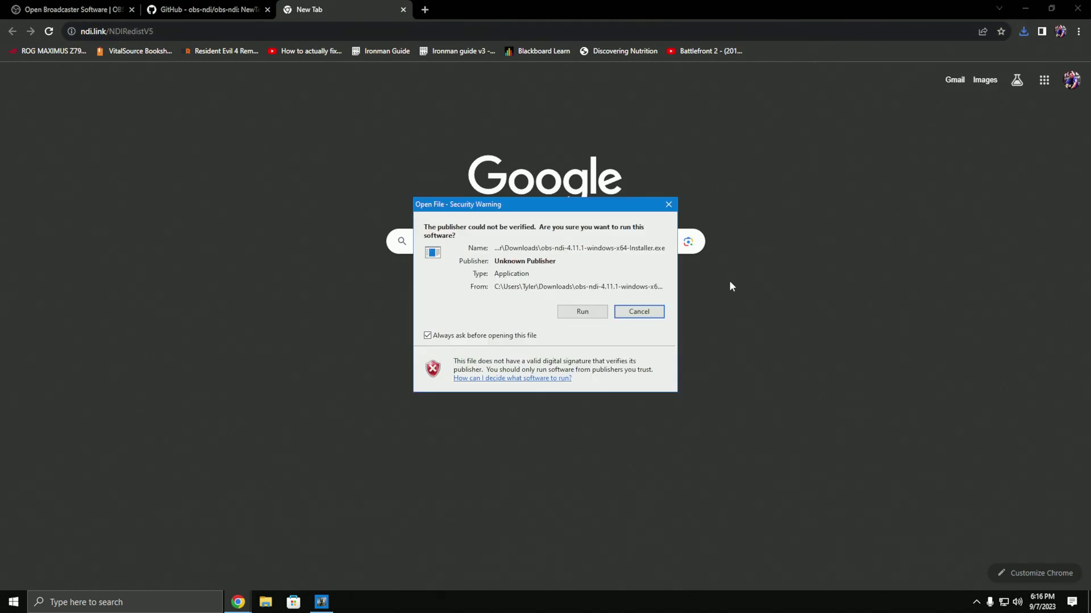
left_click(585, 313)
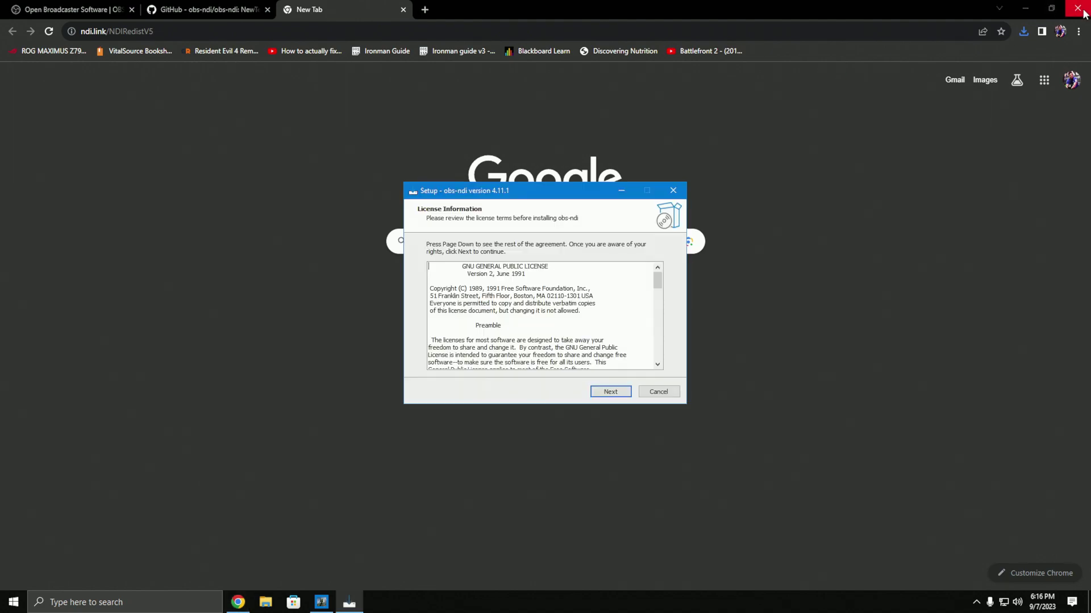
left_click(608, 393)
left_click(607, 396)
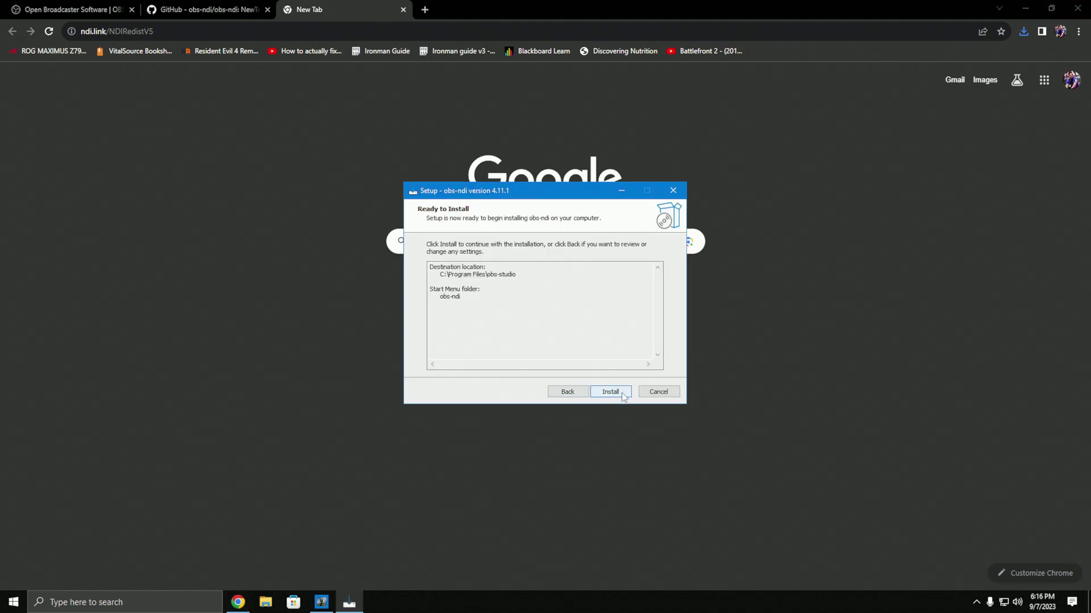
left_click(622, 394)
left_click(607, 394)
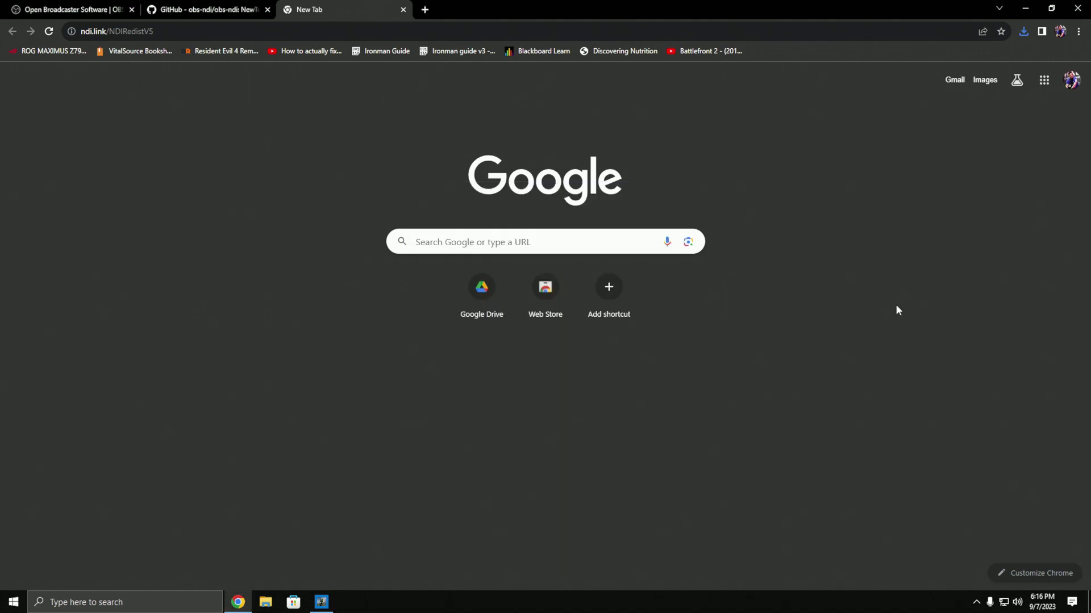
Step: Run the downloaded NDI 5 Runtime installer, accept the license agreement and install it into C:\Program Files\NDI\NDI 5 Runtime\v5
left_click(1022, 31)
left_click(926, 88)
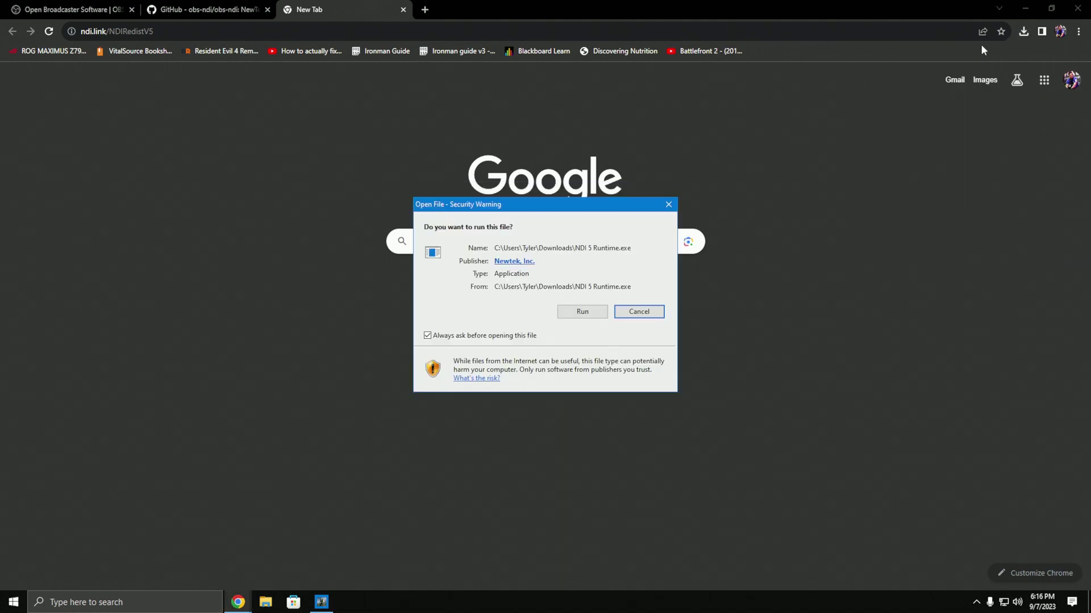
left_click(583, 316)
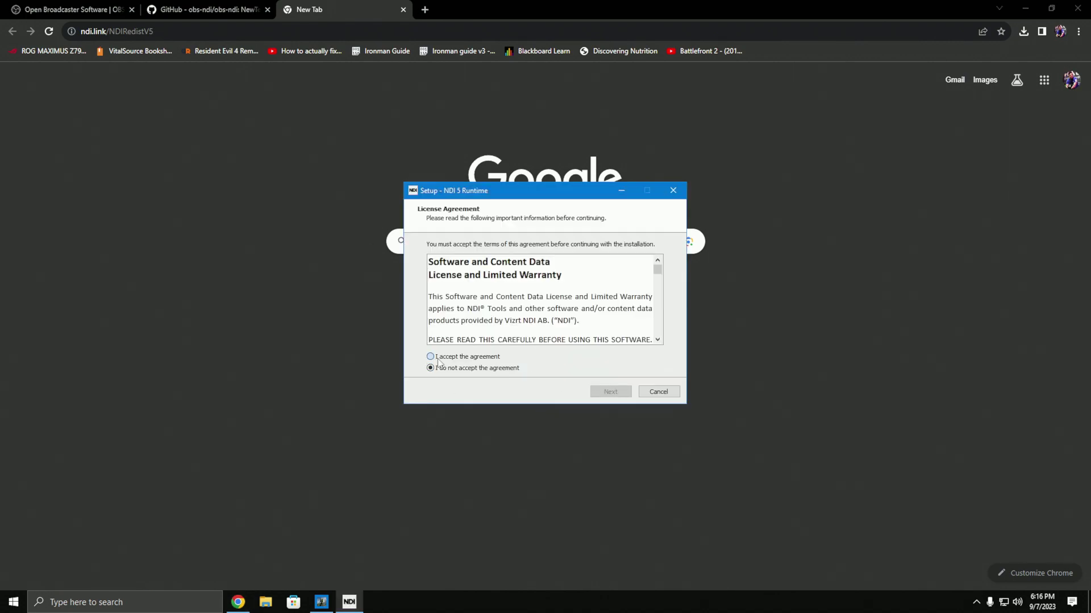
left_click(437, 358)
left_click(612, 394)
left_click(612, 395)
left_click(612, 395)
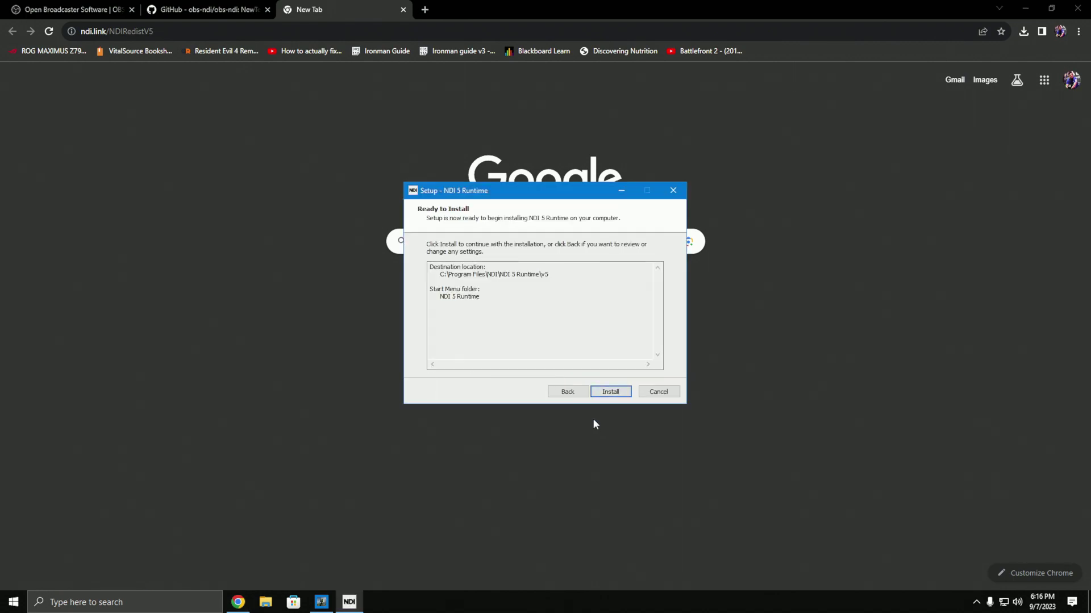
key("Return")
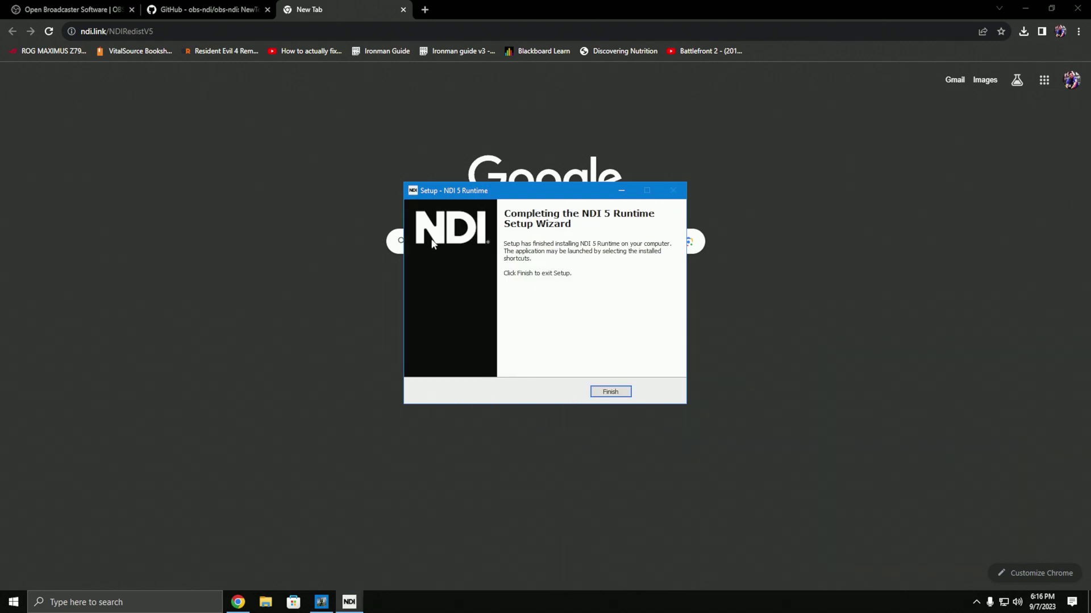
left_click(611, 392)
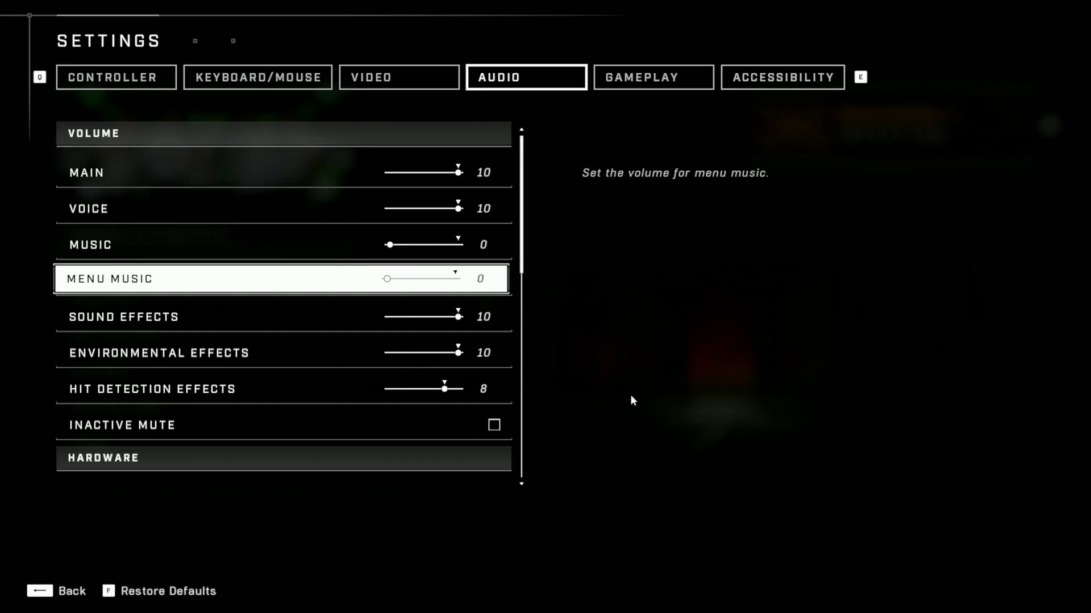
Step: Close Halo Infinite, launch OBS Studio from the desktop and allow it through the firewall on private networks
key("super")
mouse_move(321, 602)
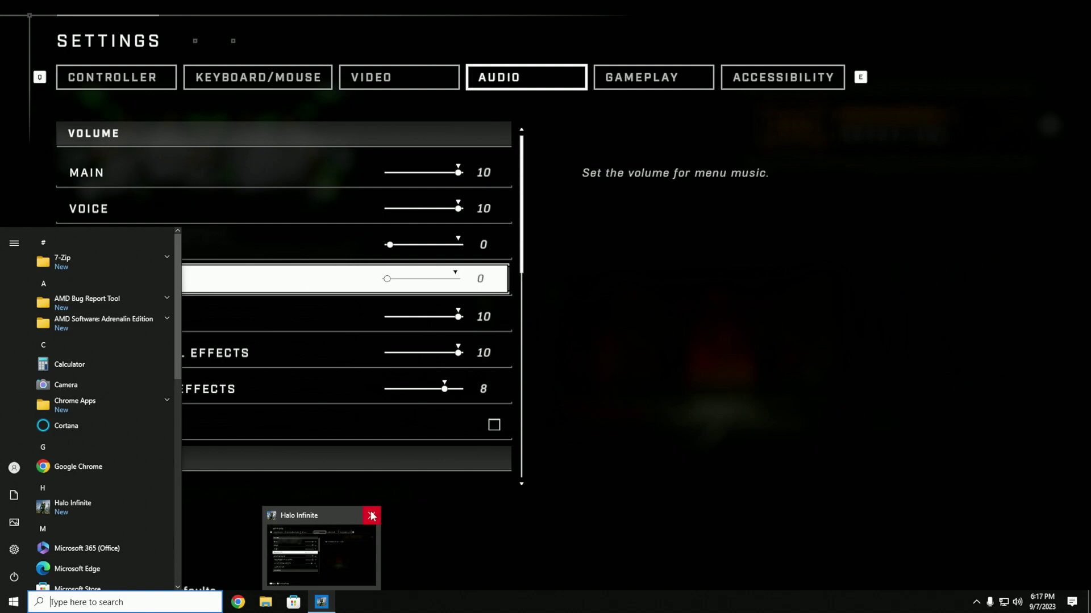
left_click(370, 517)
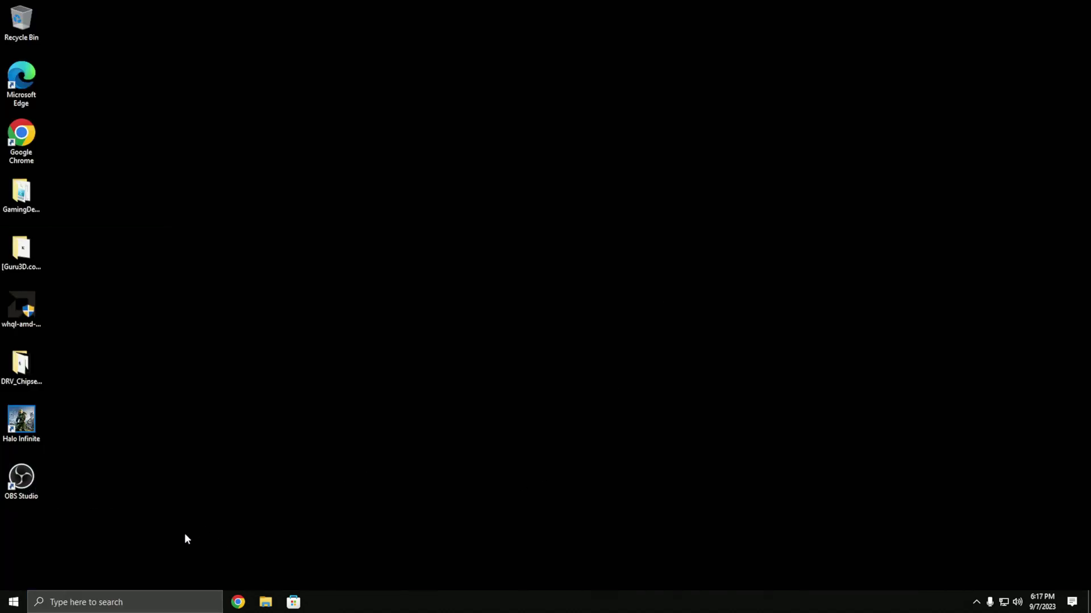
right_click(18, 480)
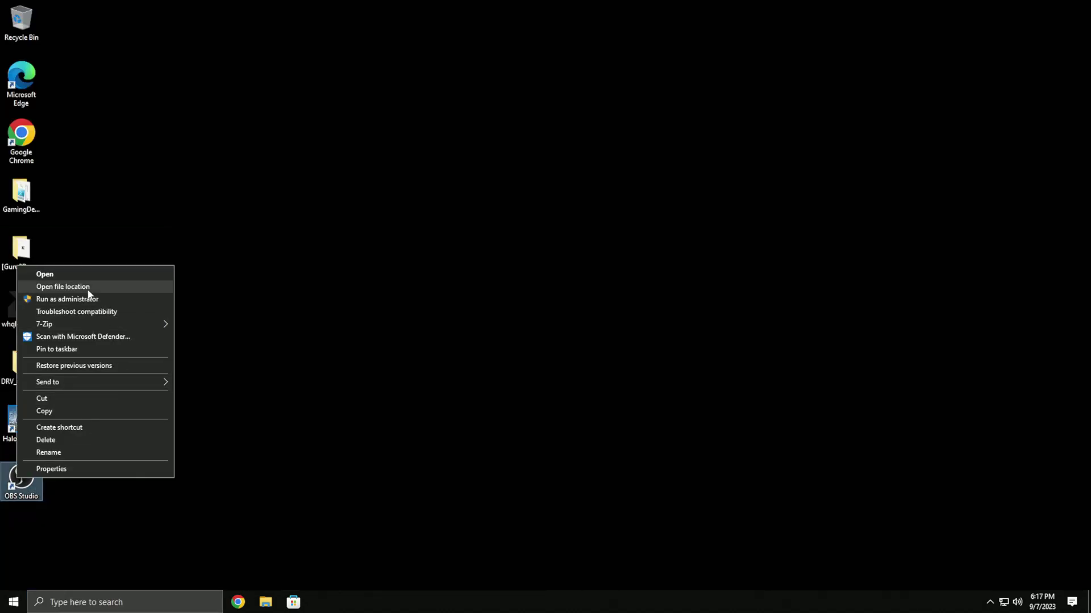
left_click(57, 349)
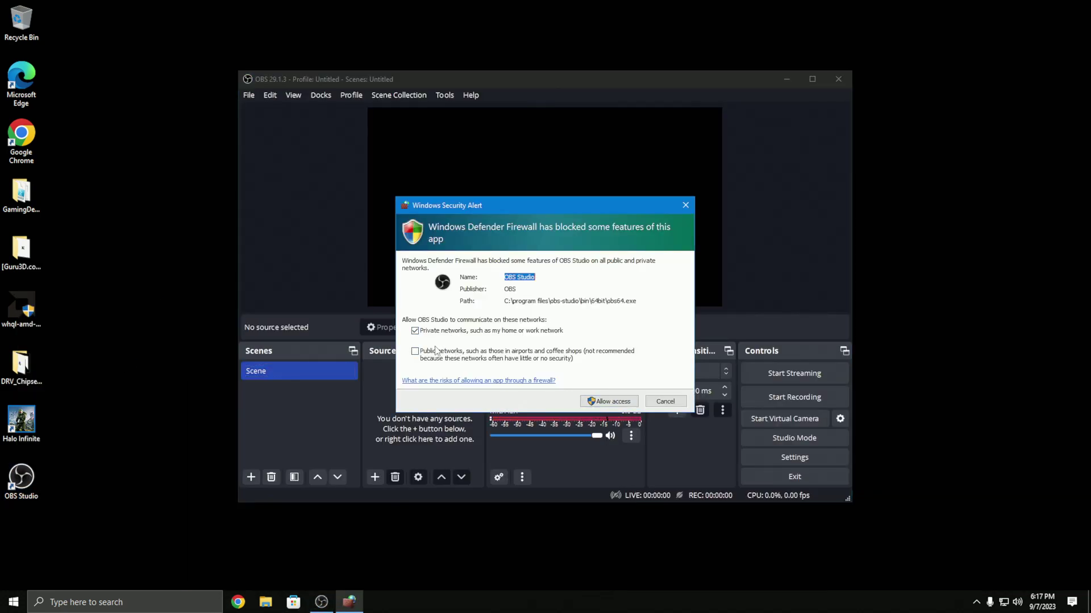
left_click(609, 401)
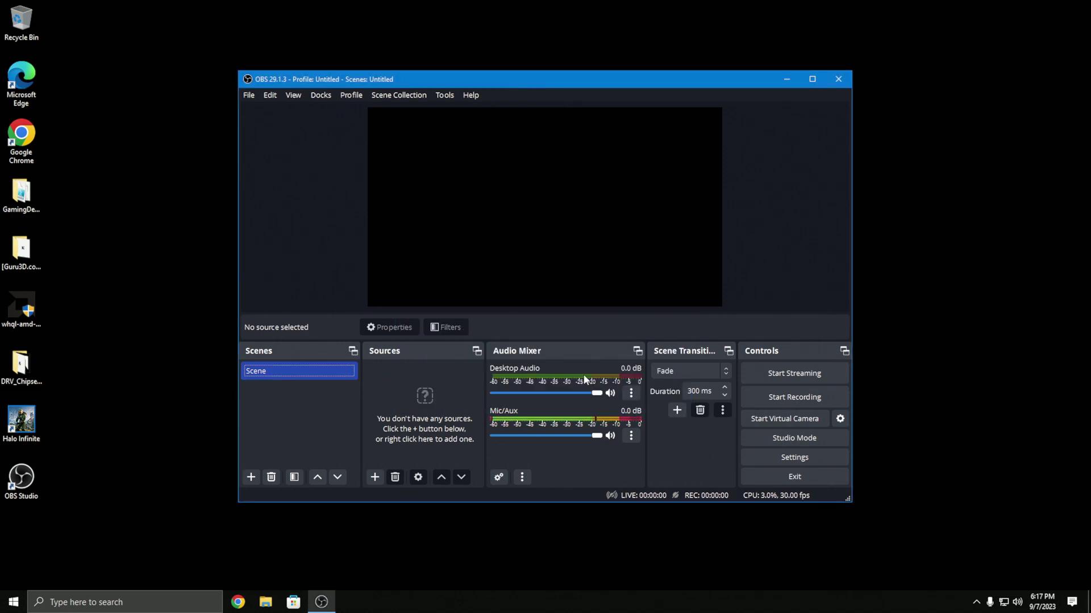
Step: Mute Desktop Audio and Mic/Aux, lower both volumes to -inf dB, and maximize the OBS window
left_click(609, 437)
left_click(610, 393)
left_click_drag(596, 435, 443, 437)
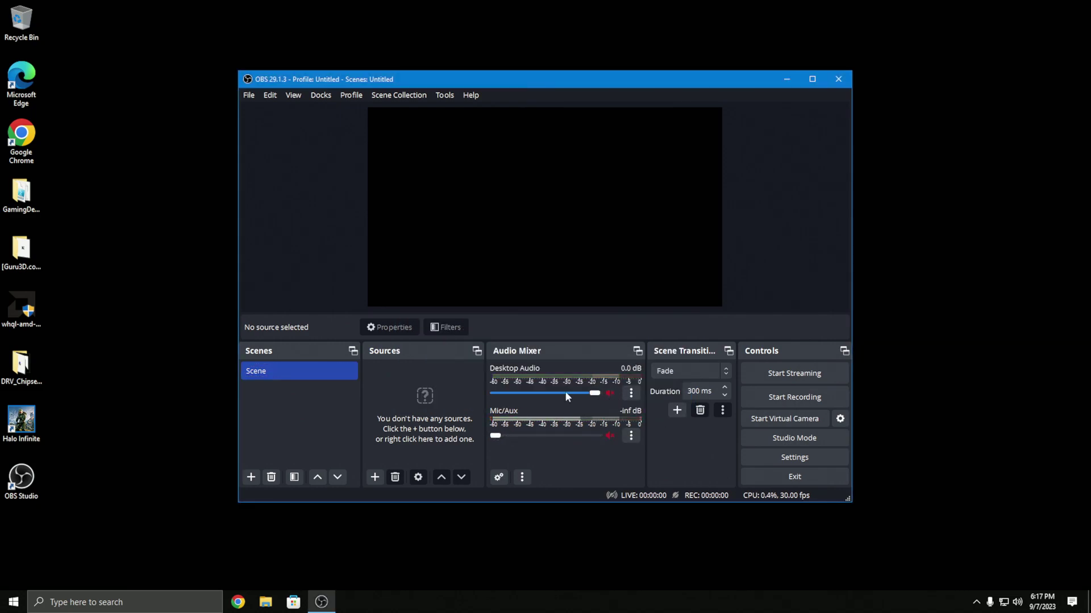
left_click_drag(594, 393, 492, 394)
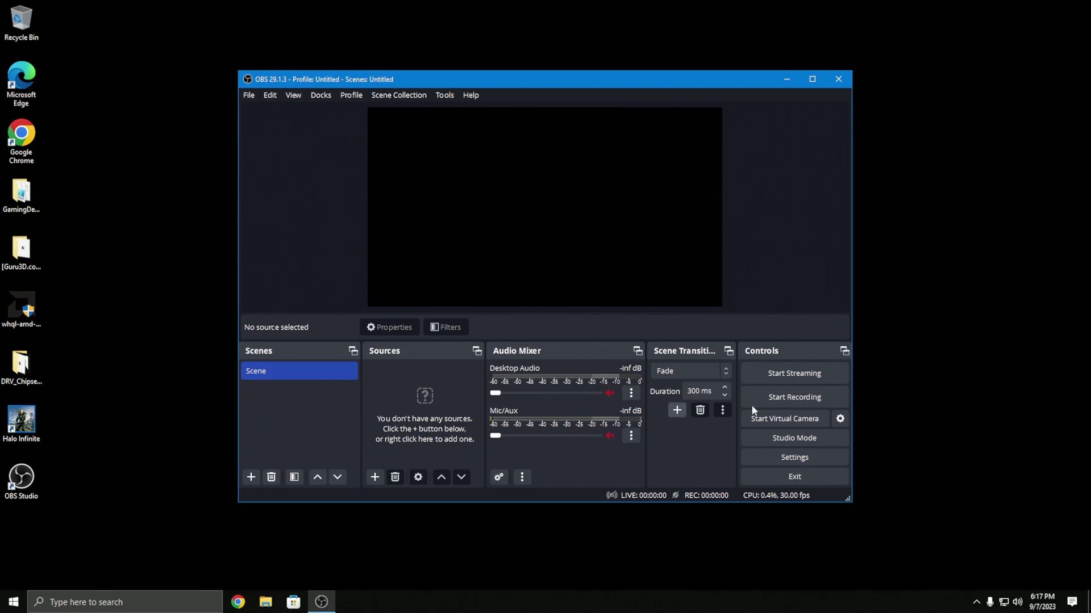
double_click(525, 79)
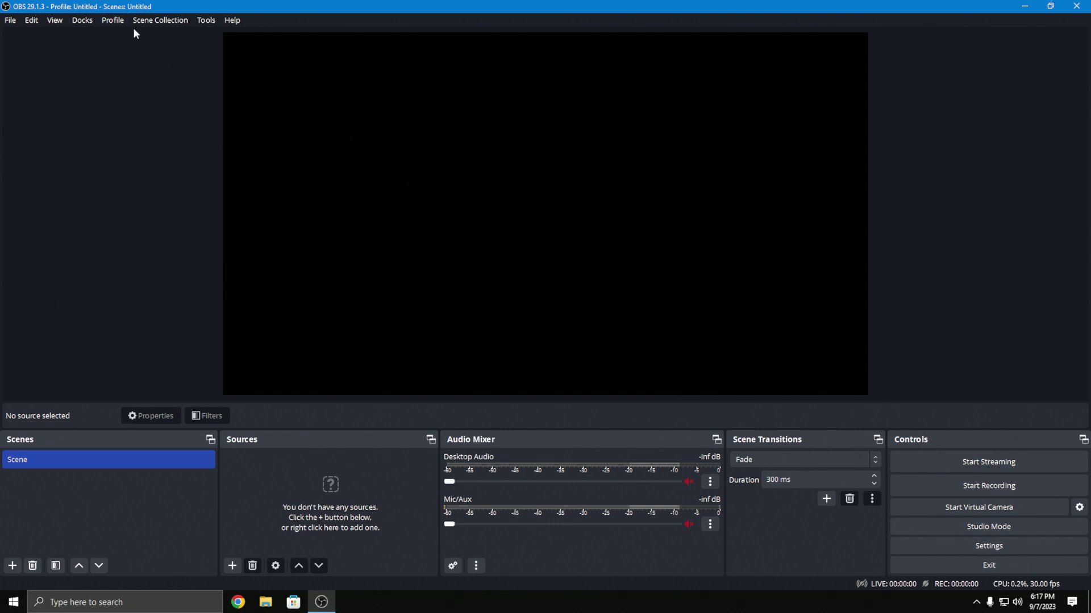
Step: Enable the NDI Preview Output and name it with the owner's name followed by GamingPC
left_click(206, 20)
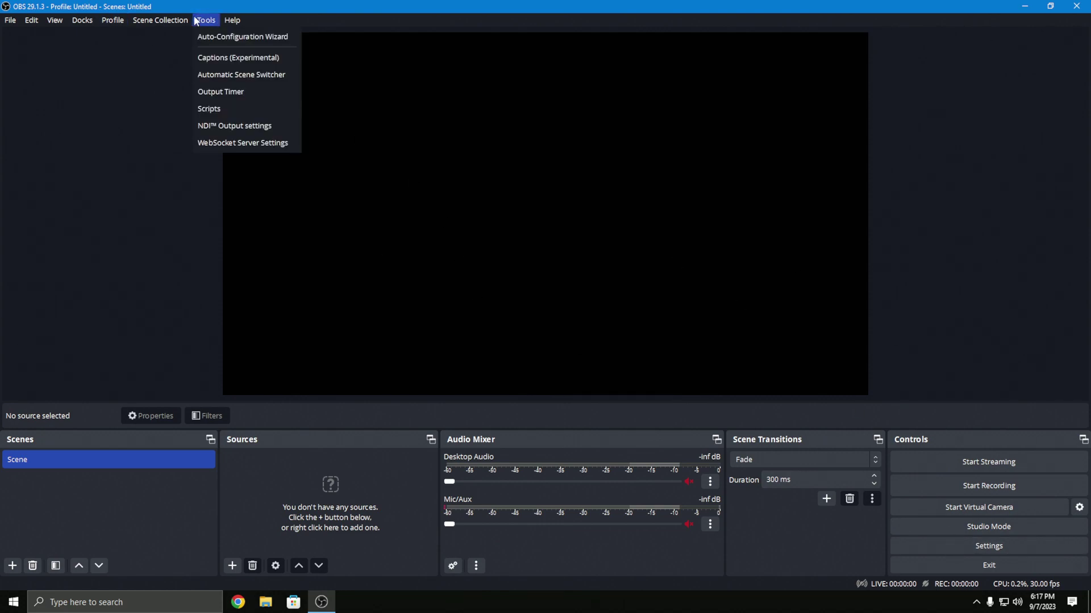
left_click(240, 121)
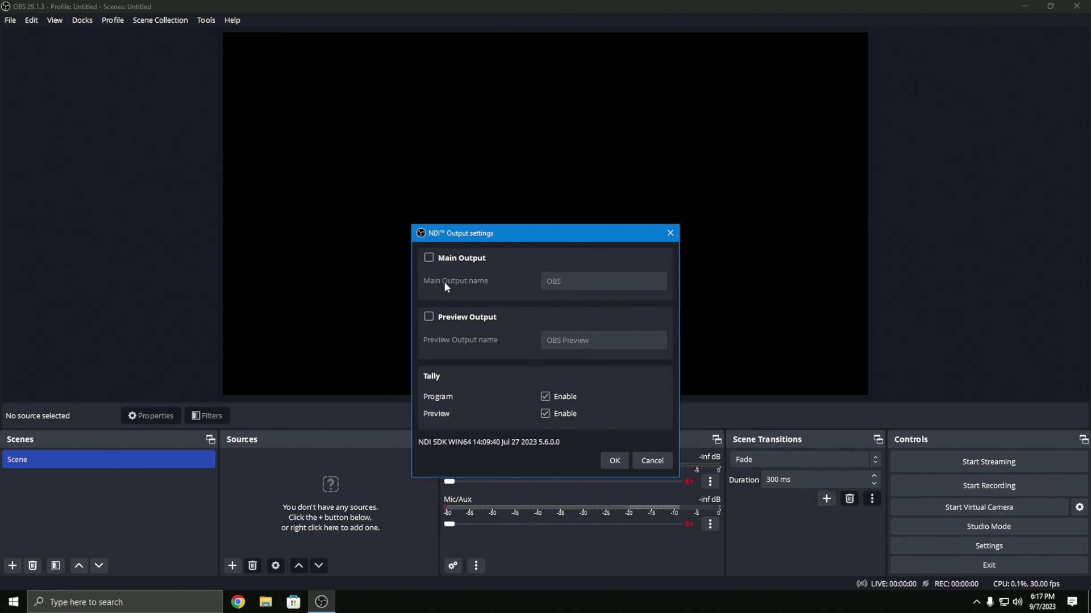
left_click(430, 317)
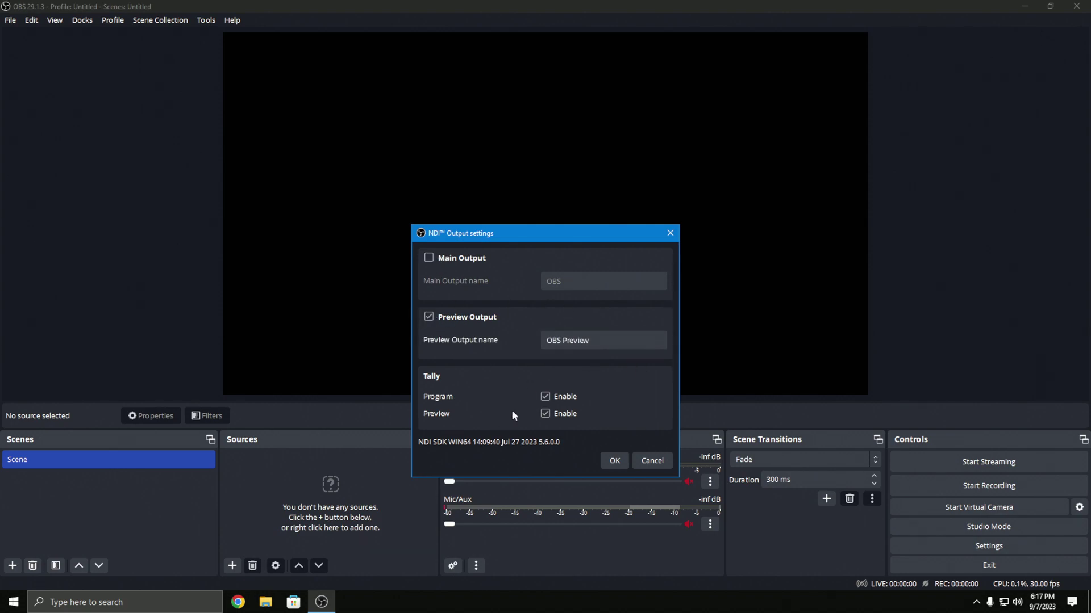
left_click(602, 345)
key("BackSpace")
key("BackSpace")
key("BackSpace")
key("BackSpace")
key("BackSpace")
key("BackSpace")
key("BackSpace")
key("BackSpace")
key("BackSpace")
key("BackSpace")
key("BackSpace")
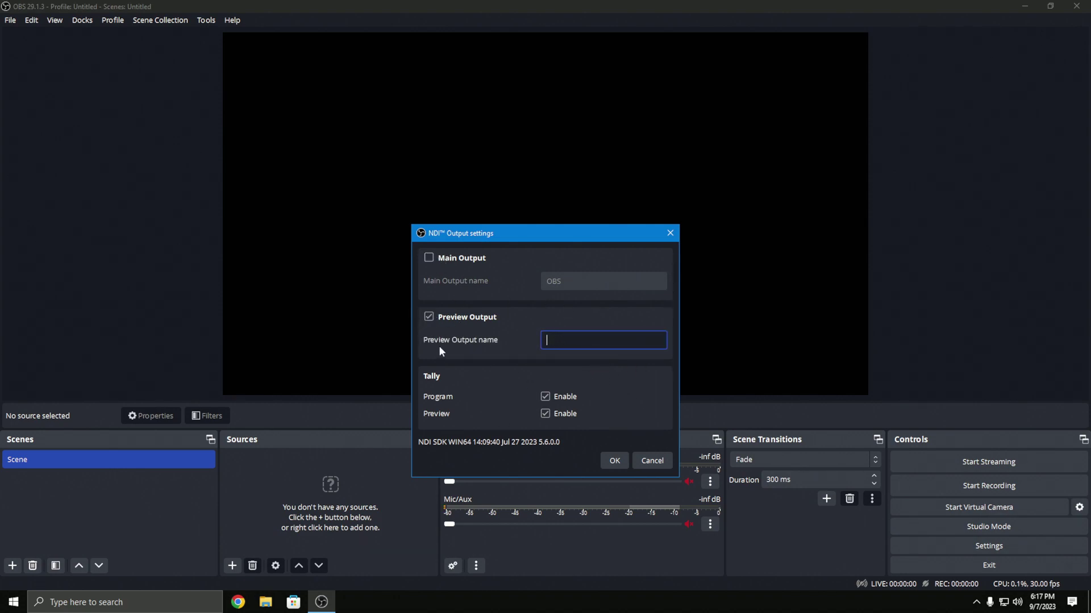
type("Tys GamingPC")
left_click(615, 460)
Step: Minimize OBS Studio and launch Halo Infinite from the desktop
left_click(232, 566)
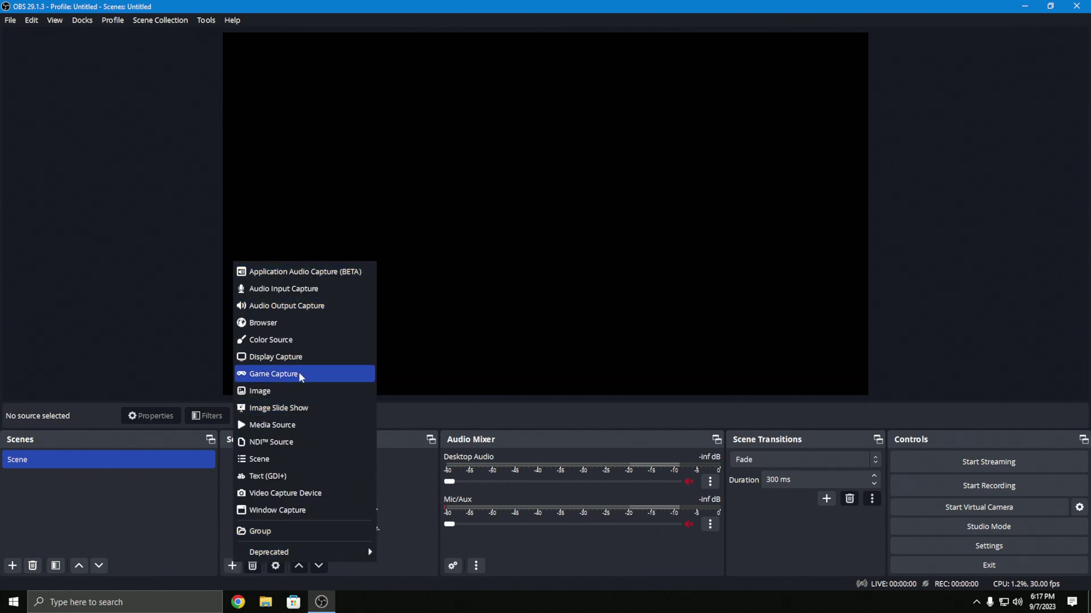
left_click(1071, 64)
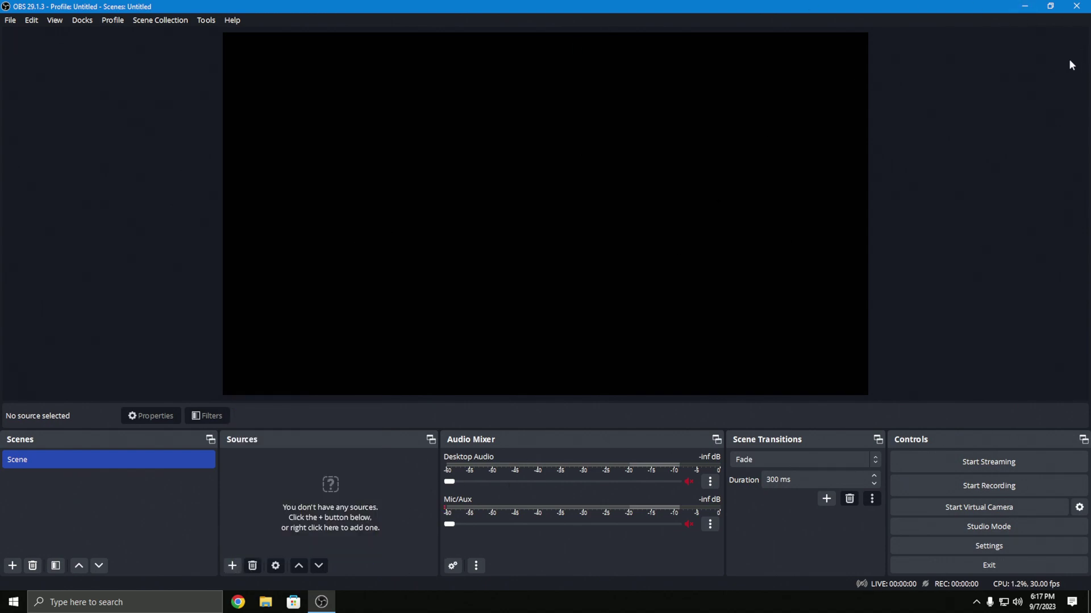
left_click(1024, 6)
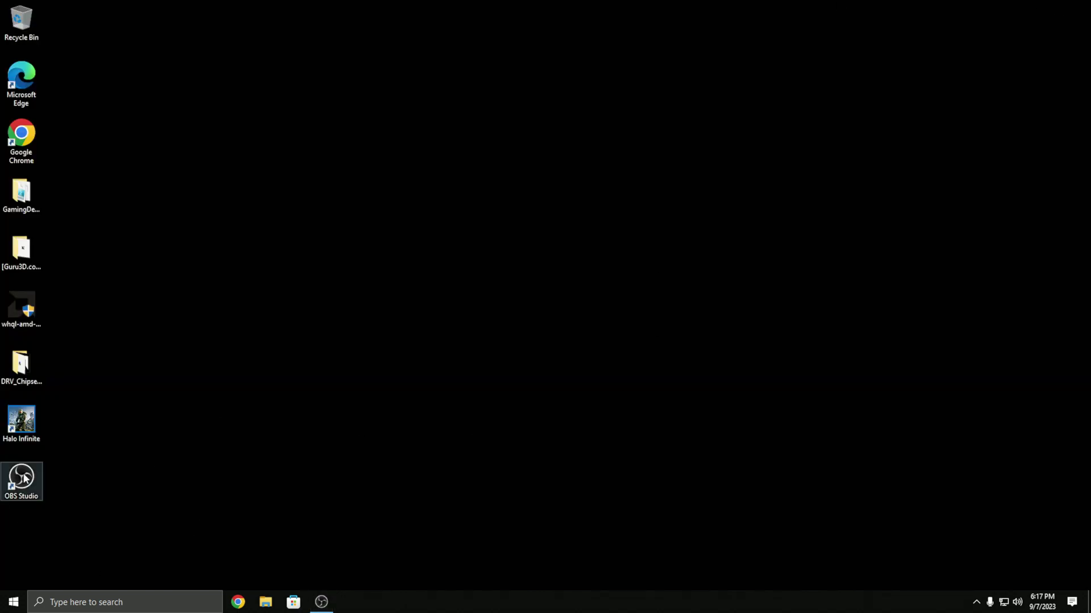
double_click(26, 424)
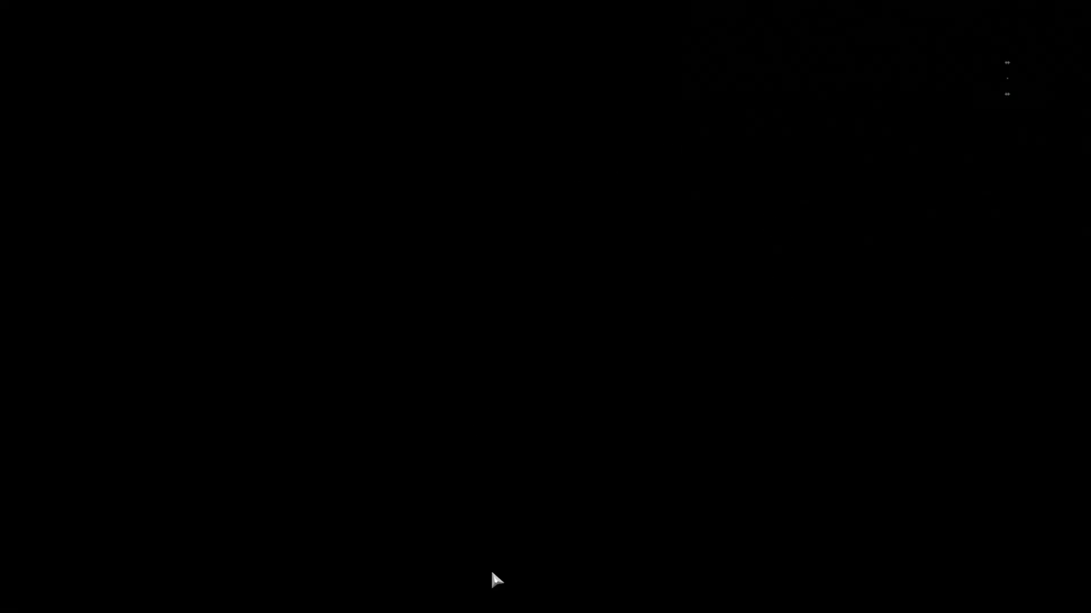
Step: Switch back to OBS Studio and add a new Game Capture source named Halo to the scene
key("super")
left_click(349, 602)
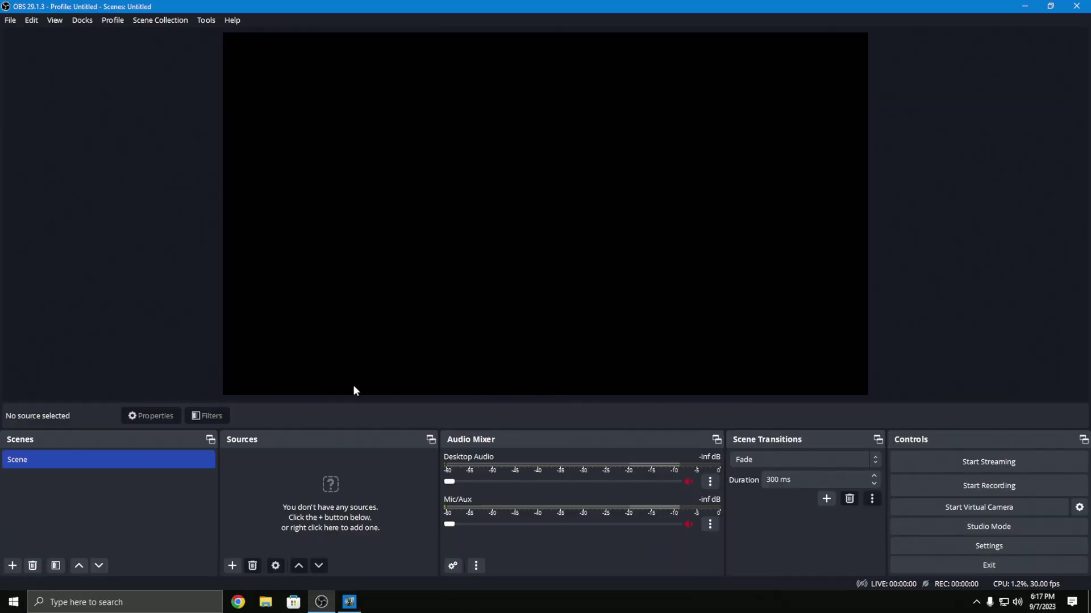
left_click(232, 566)
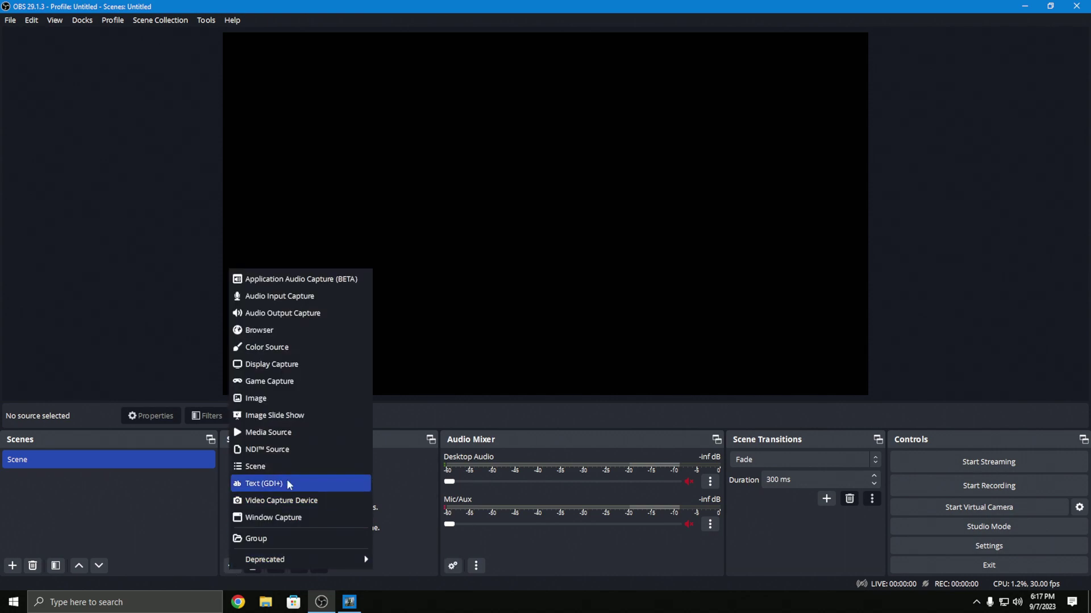
left_click(284, 382)
type("Halo")
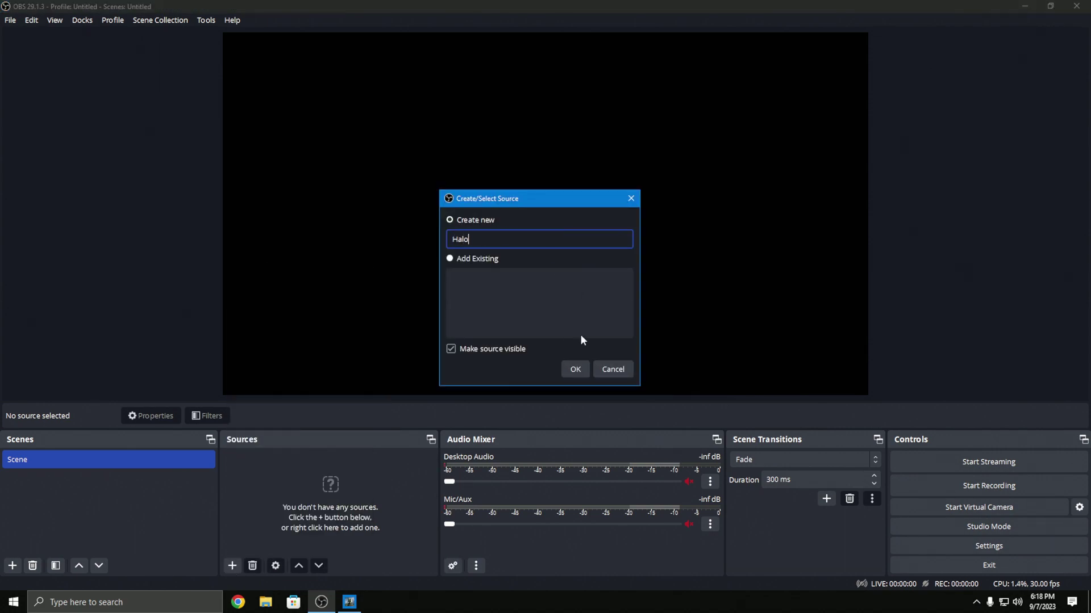
key("Return")
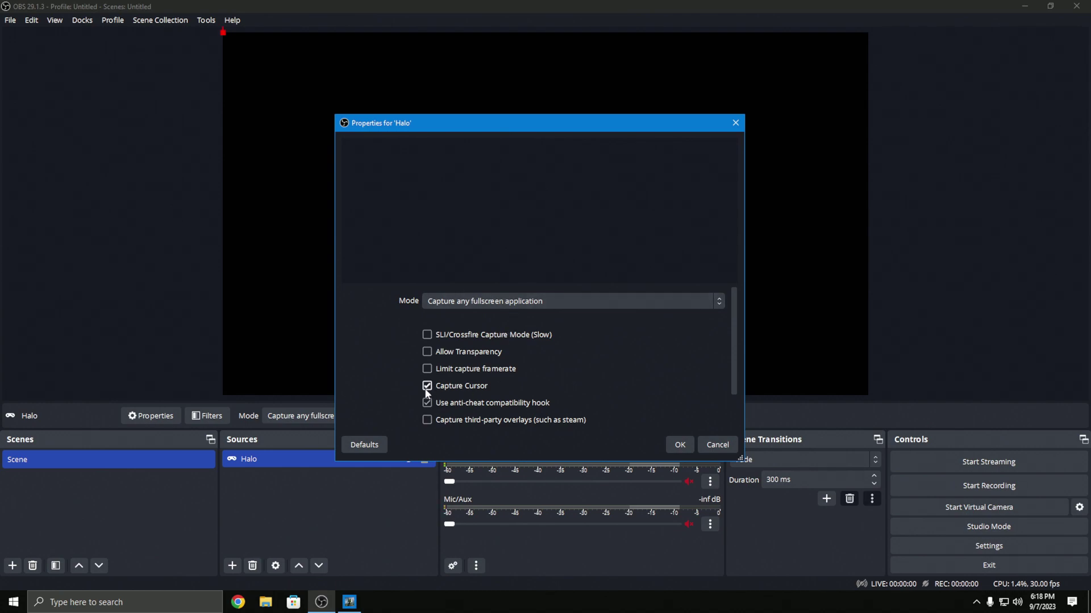
Step: Turn off Capture Cursor and turn on Limit capture framerate for the Halo source
scroll(401, 366, "down", 1)
scroll(374, 305, "up", 1)
scroll(437, 392, "down", 1)
left_click(428, 352)
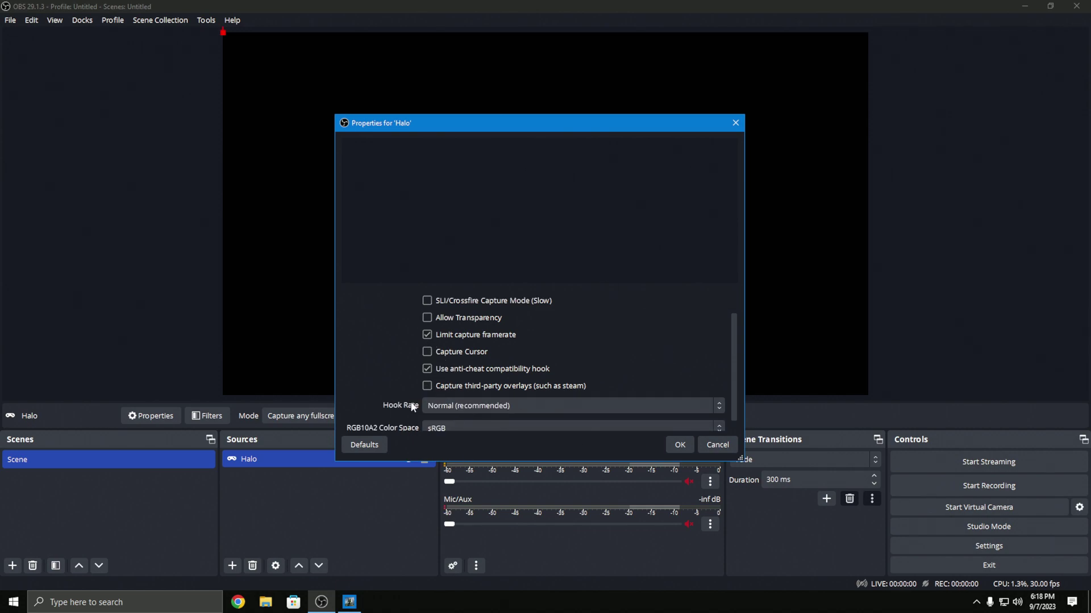
scroll(431, 307, "up", 1)
Step: Set the Halo source to capture the specific window [HaloInfinite.exe]: Halo Infinite, matching title or otherwise the same executable, and apply its properties
left_click(564, 303)
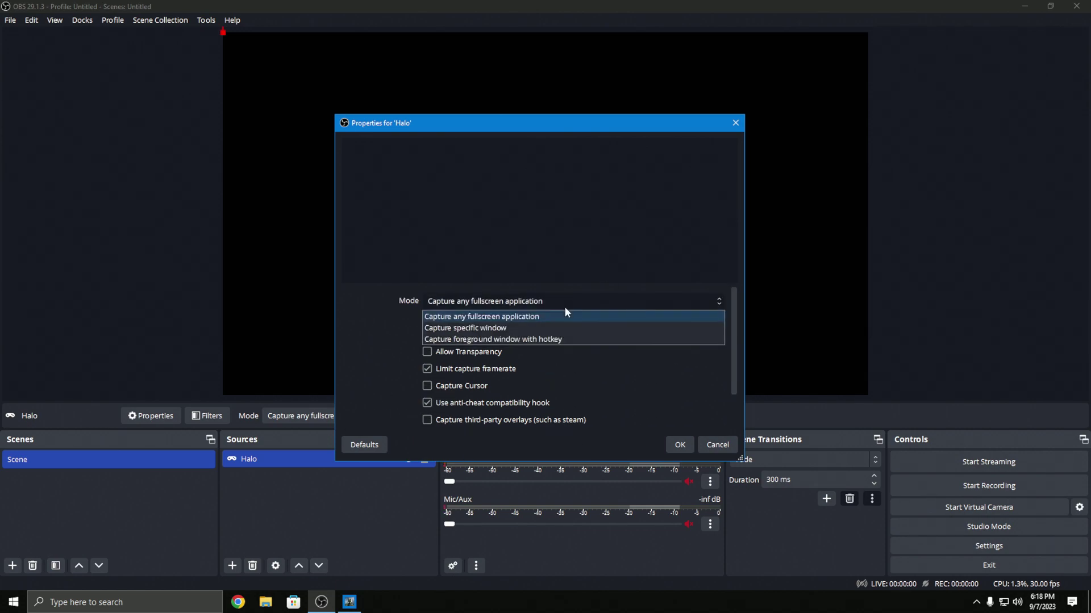
left_click(520, 322)
left_click(506, 343)
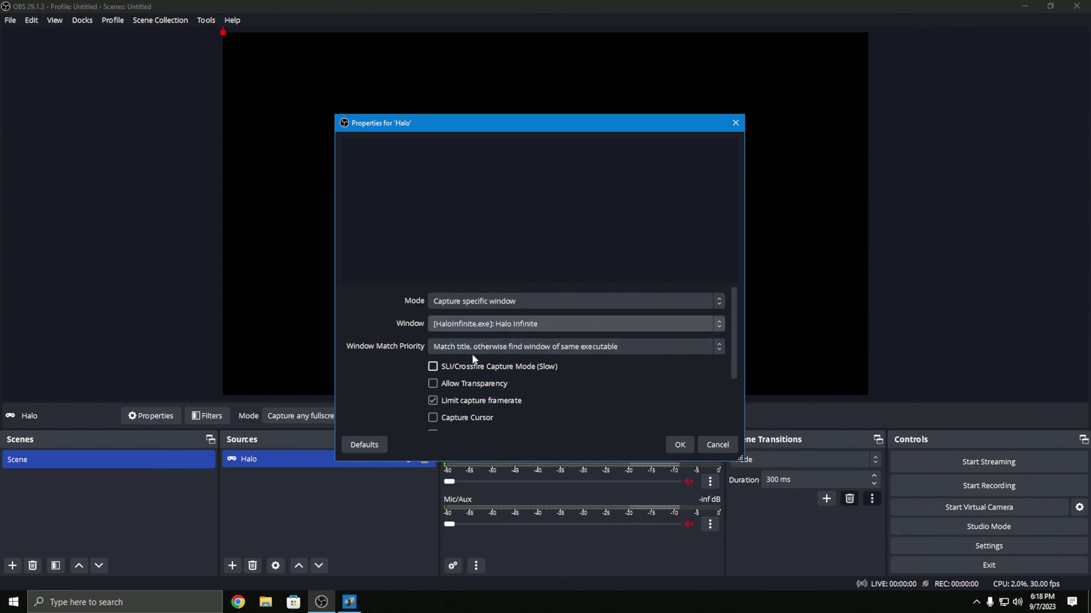
left_click(530, 348)
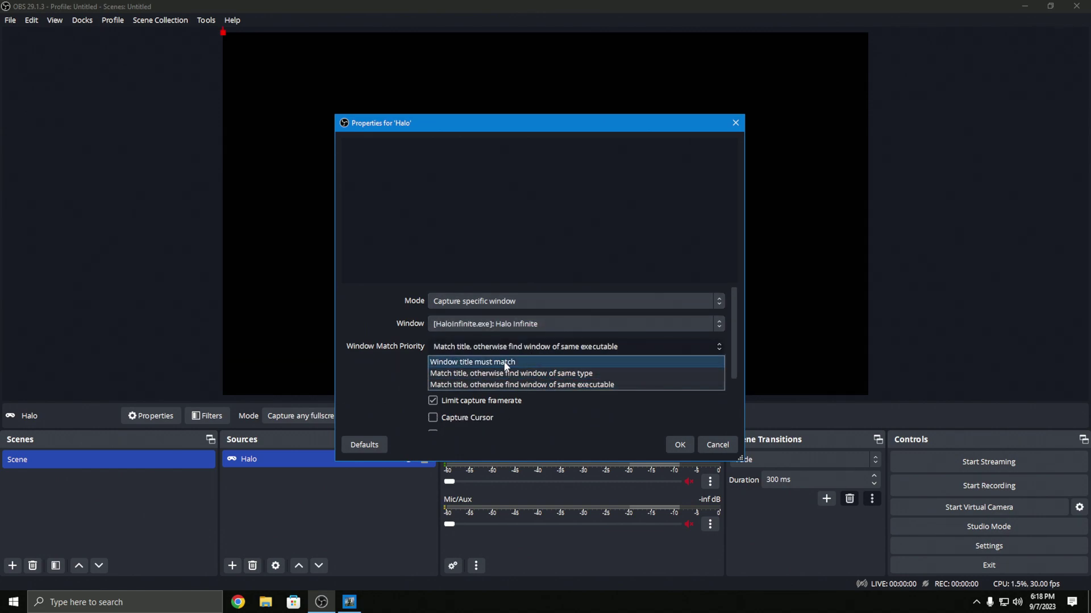
left_click(569, 391)
scroll(433, 332, "down", 3)
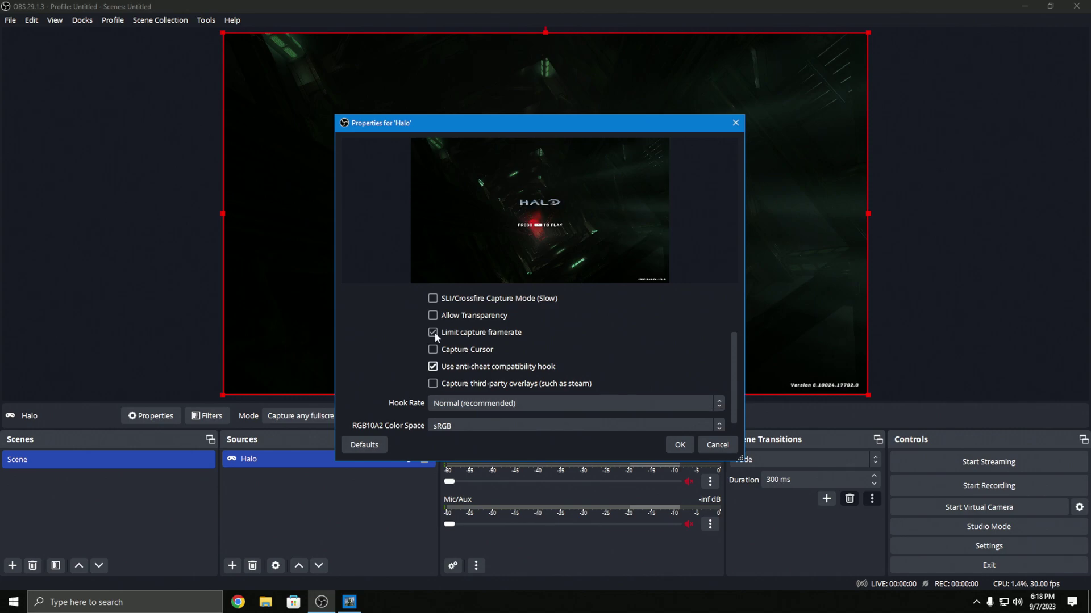
scroll(512, 356, "up", 3)
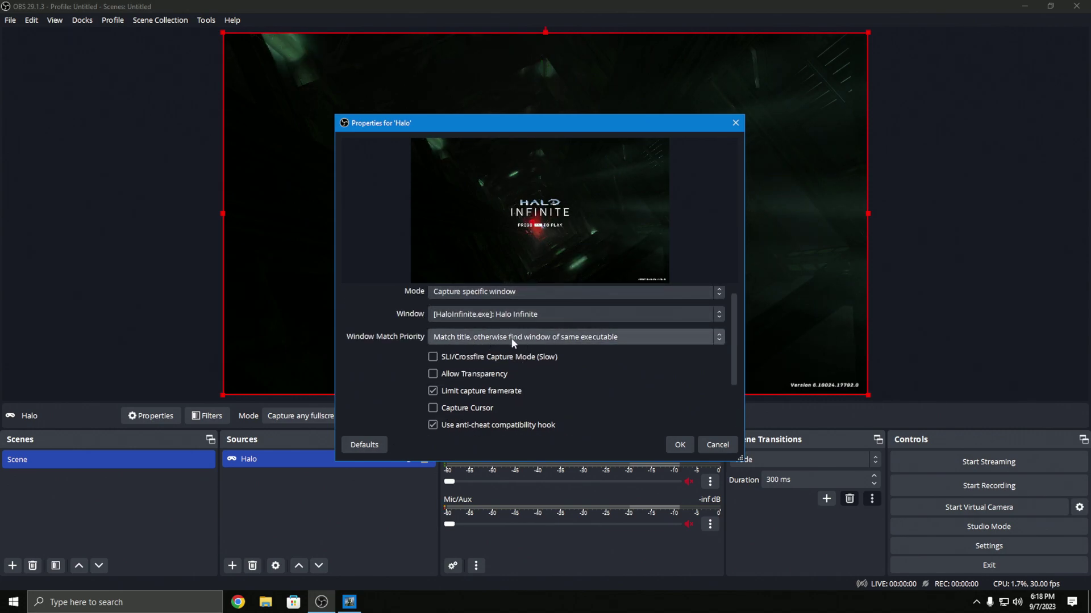
scroll(522, 388, "down", 3)
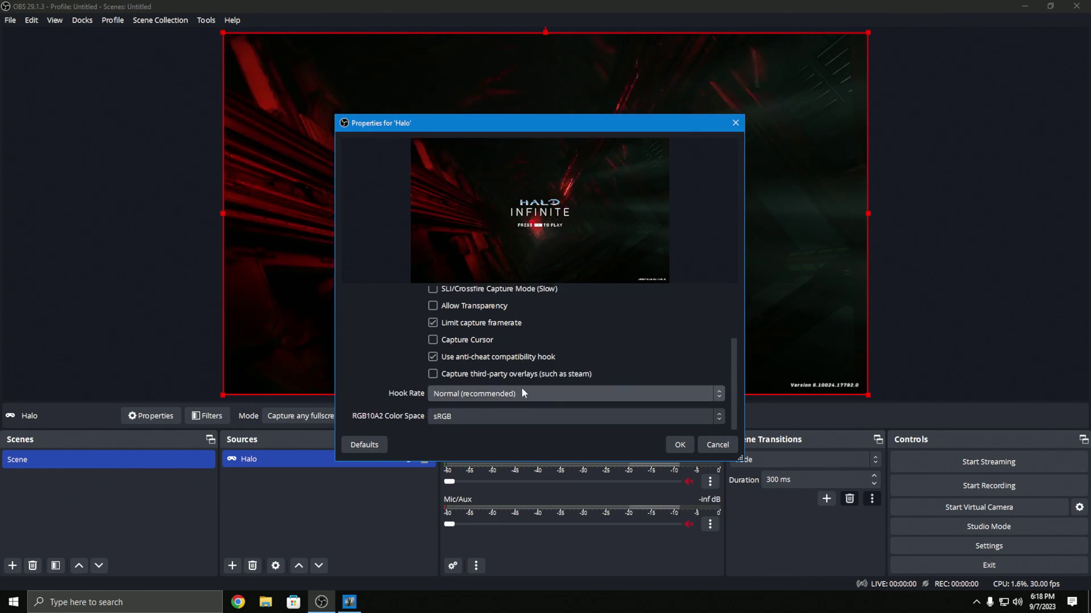
left_click(680, 445)
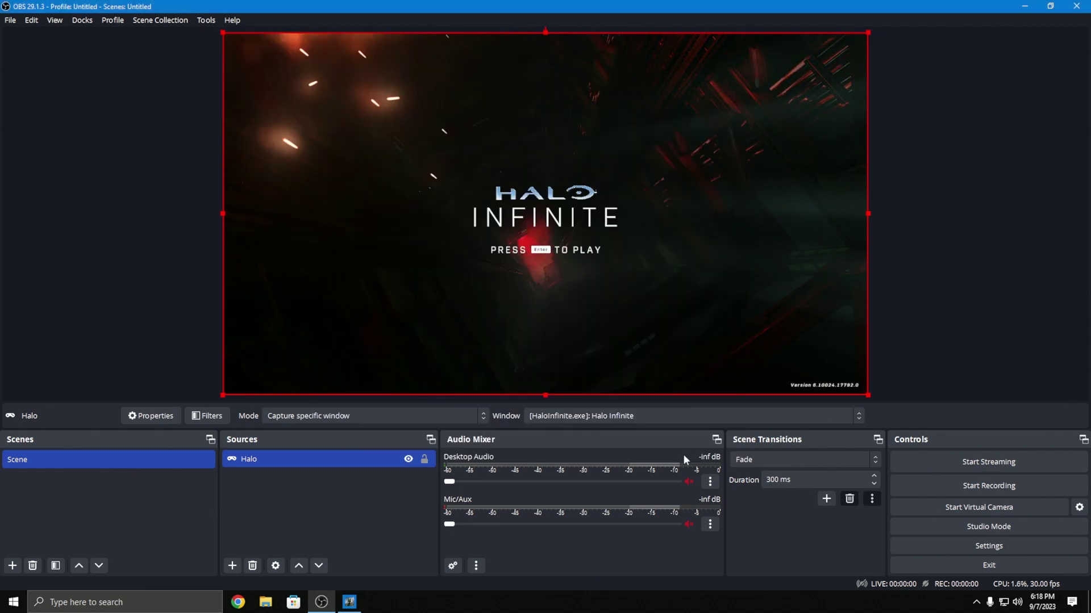
Step: Deselect the Halo source and disable the OBS scene preview
left_click(1062, 289)
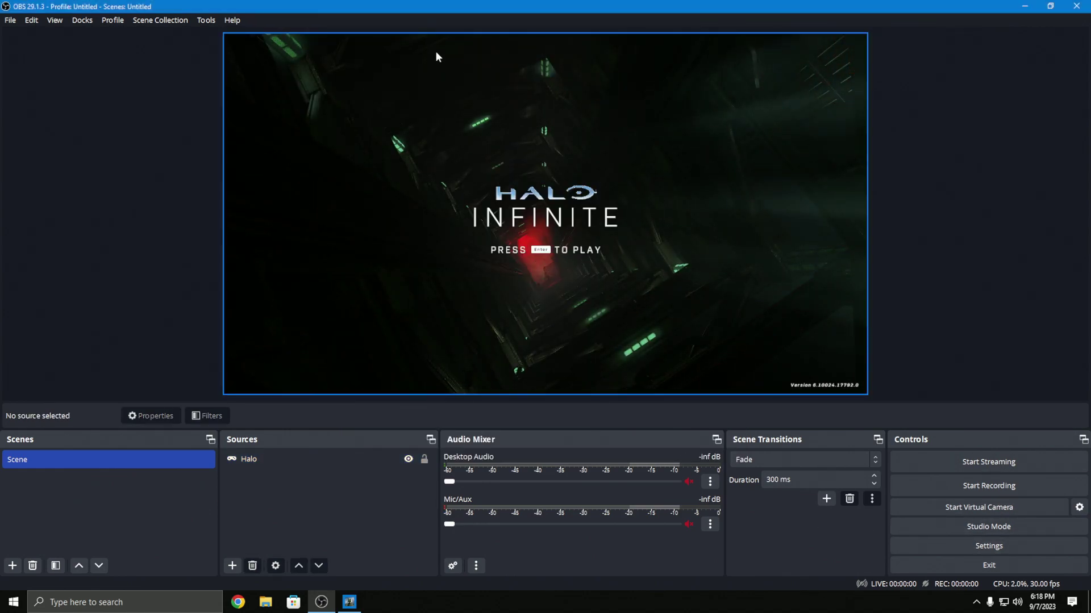
right_click(534, 200)
left_click(554, 206)
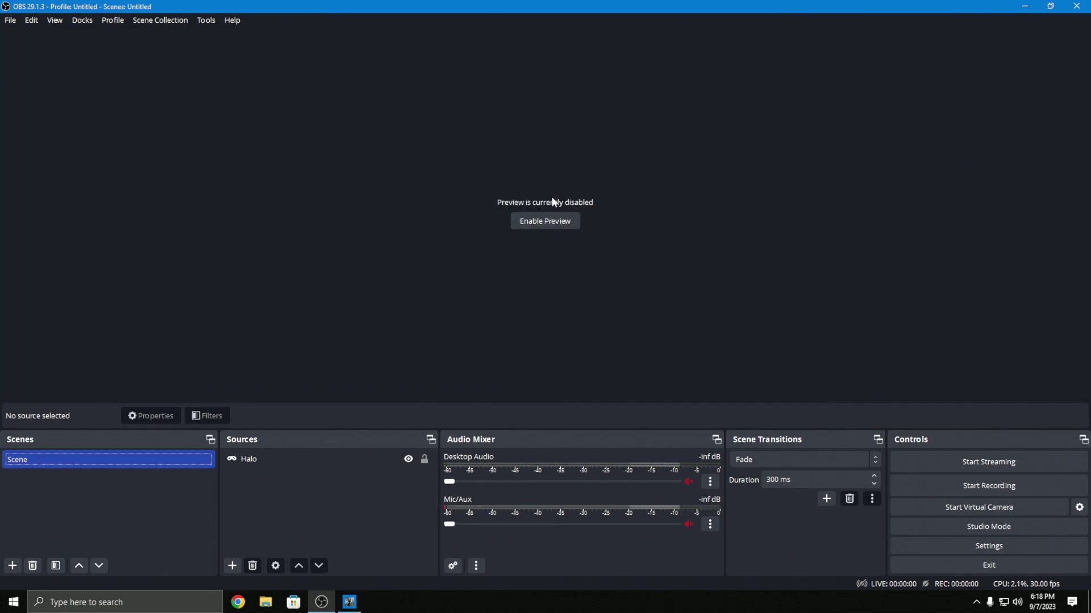
Step: Enable the scene preview to check the Halo capture and disable it again
right_click(550, 200)
left_click(540, 202)
left_click(544, 221)
right_click(563, 210)
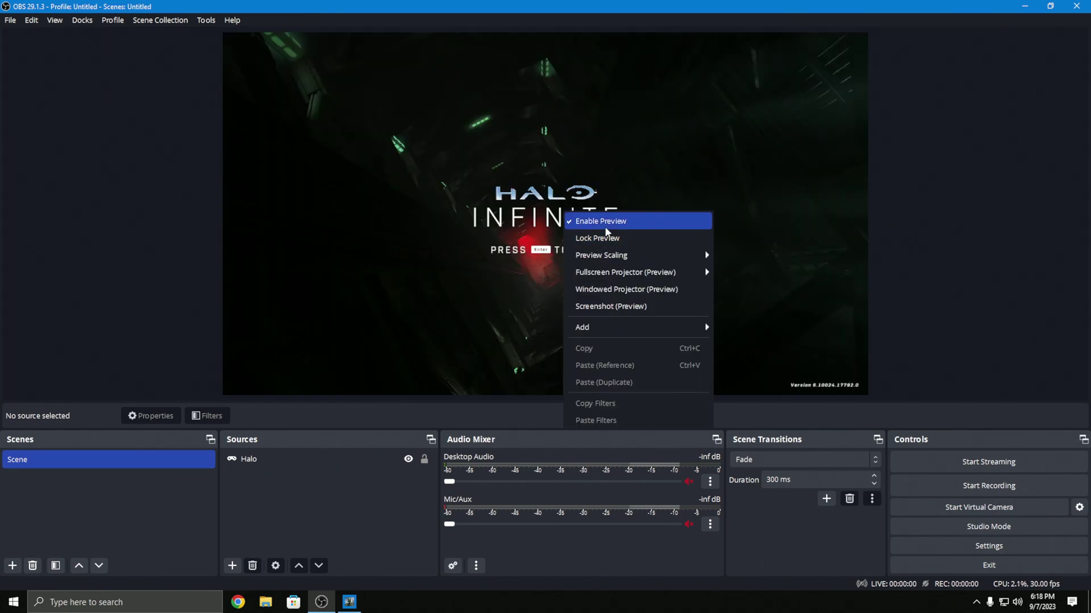
left_click(581, 217)
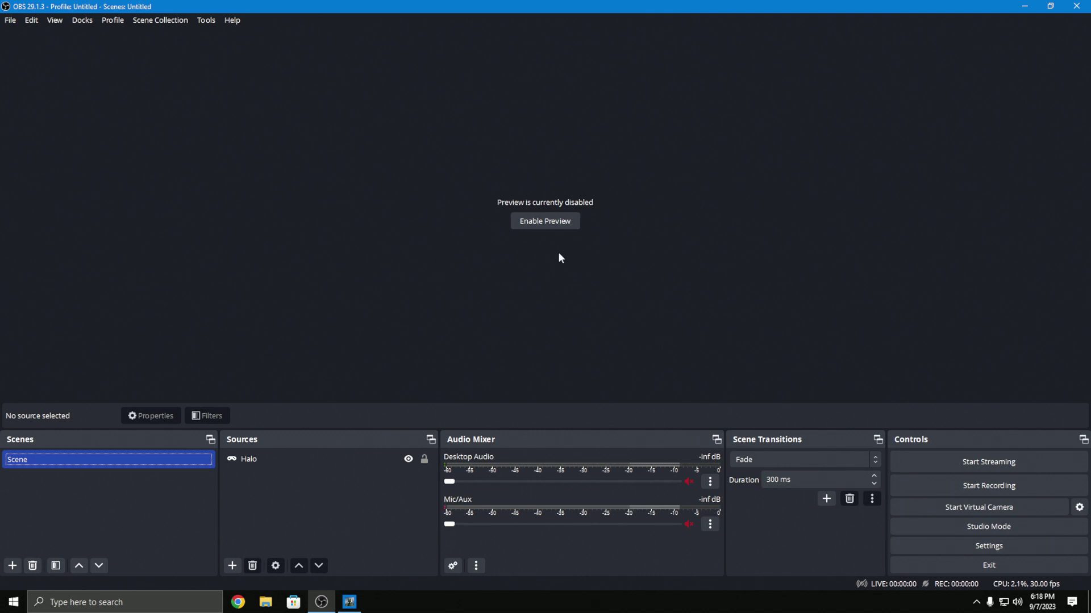
right_click(831, 342)
left_click(1027, 8)
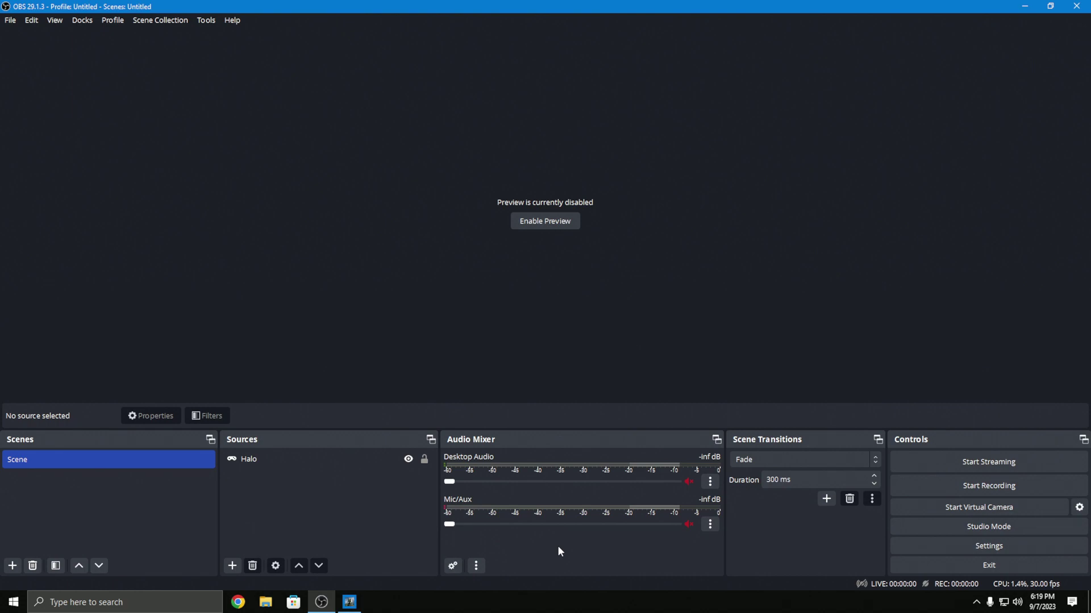
left_click(534, 224)
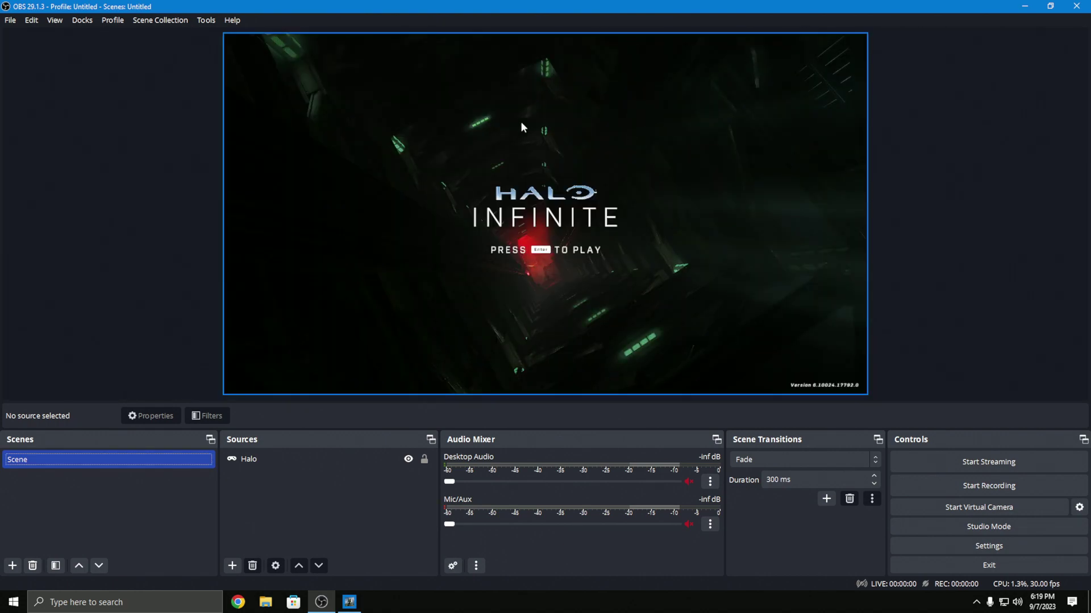
right_click(604, 256)
left_click(653, 263)
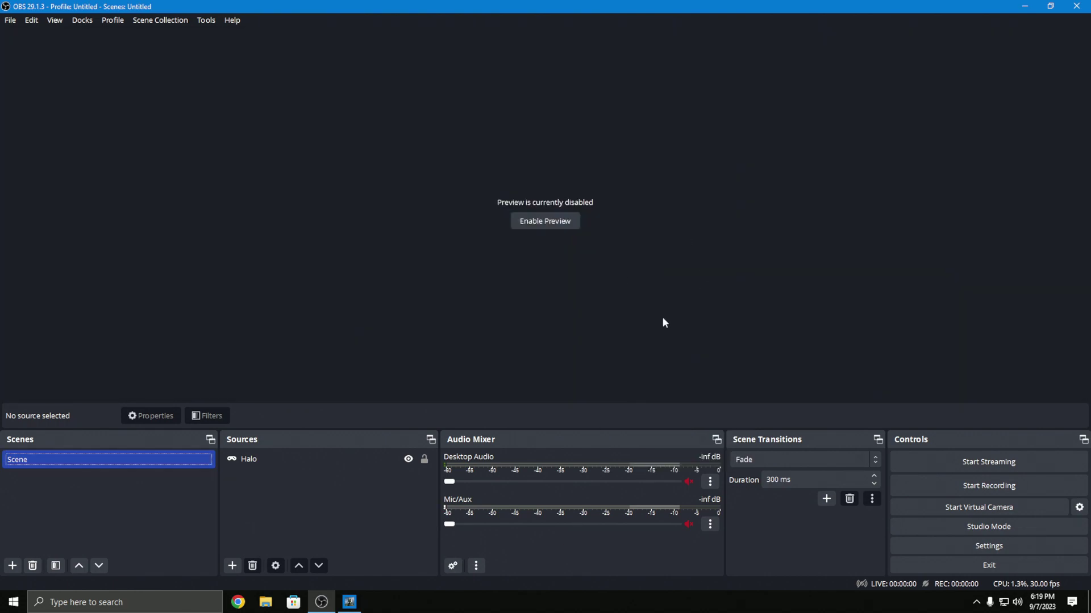
Step: Minimize OBS Studio and bring Halo Infinite to the foreground on the gaming PC
left_click(1026, 7)
key("super")
left_click(729, 223)
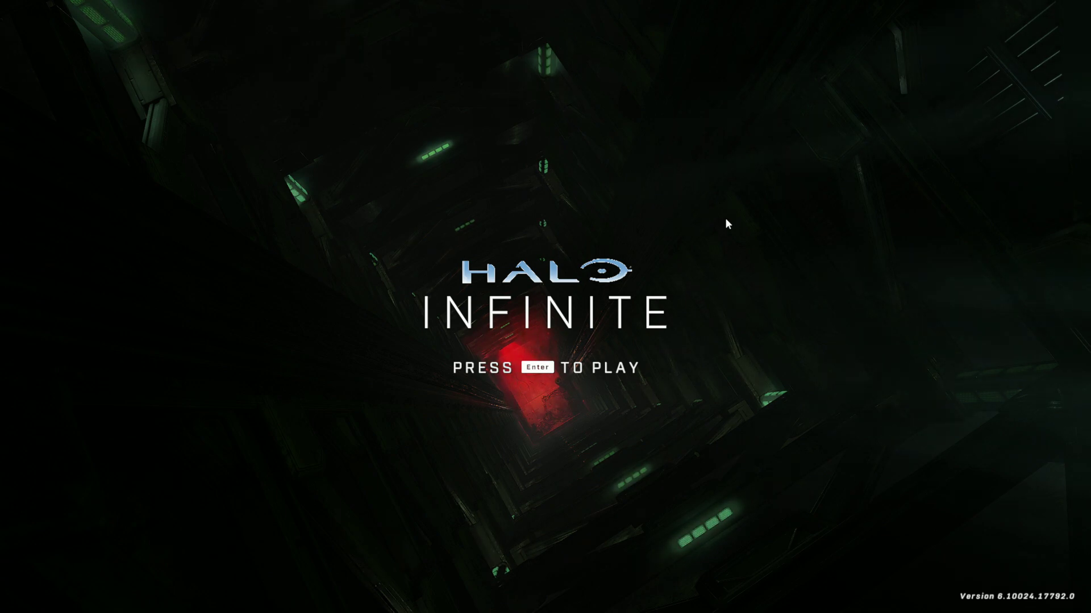
Step: Switch to OBS Studio on the streaming PC and maximize its window
key("alt+Tab")
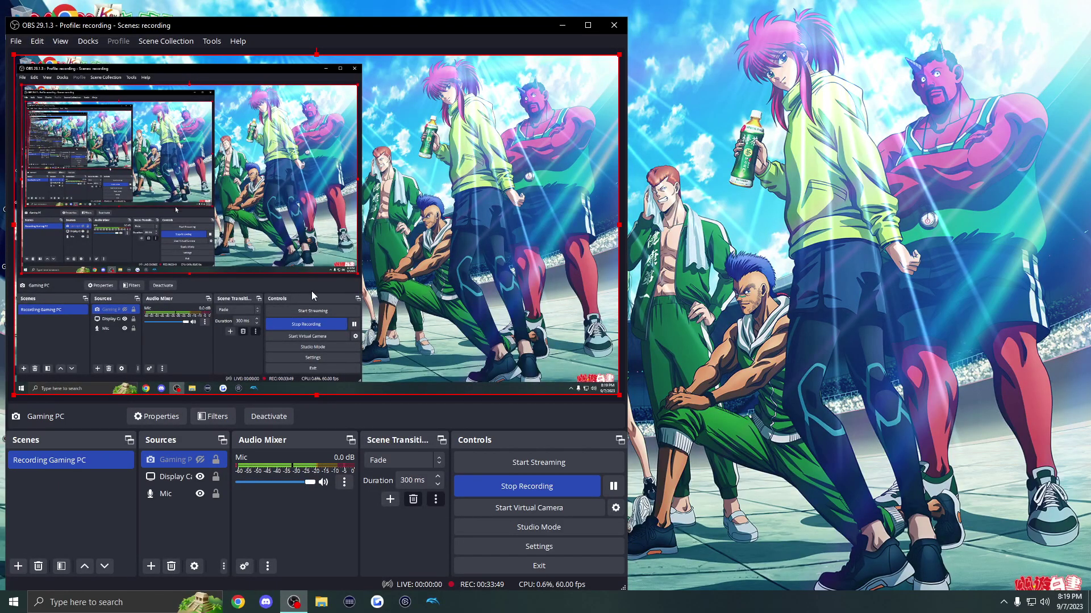
left_click_drag(340, 26, 375, 15)
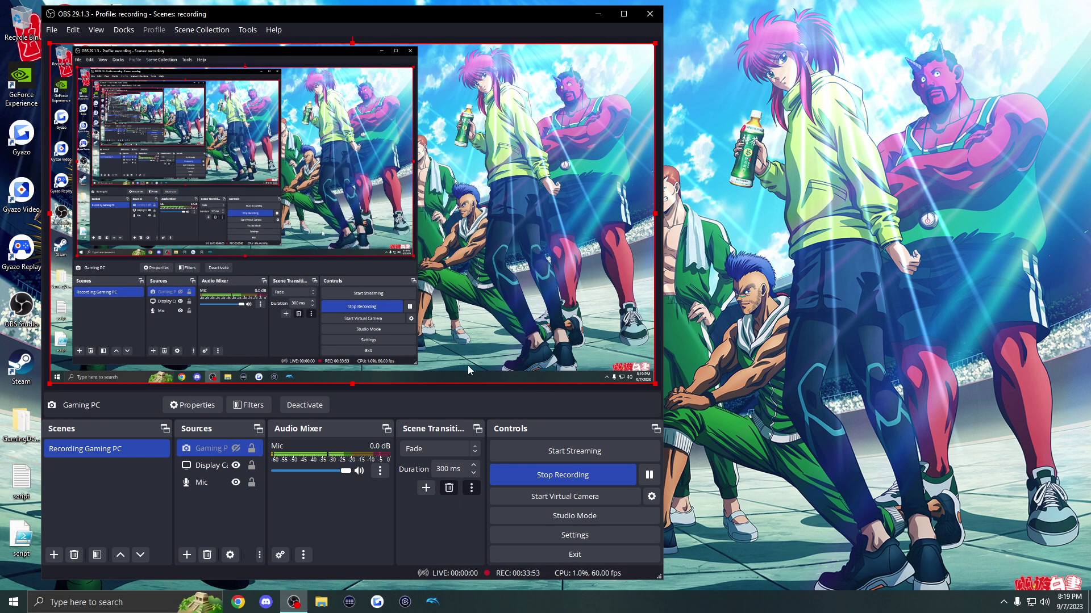
double_click(429, 14)
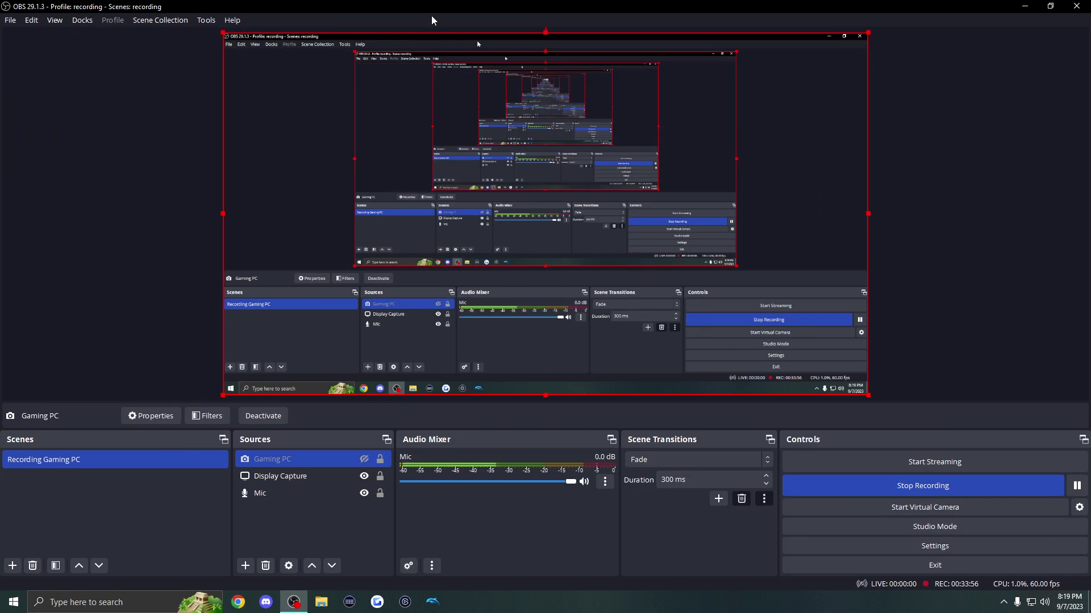
left_click(279, 509)
right_click(257, 514)
left_click(266, 565)
left_click(245, 566)
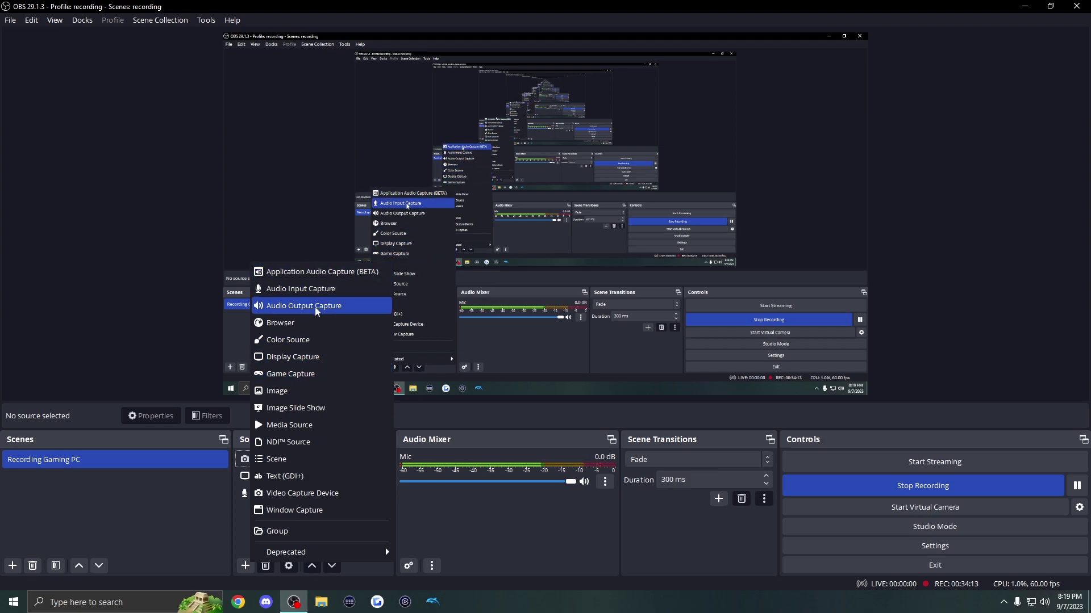
left_click(206, 21)
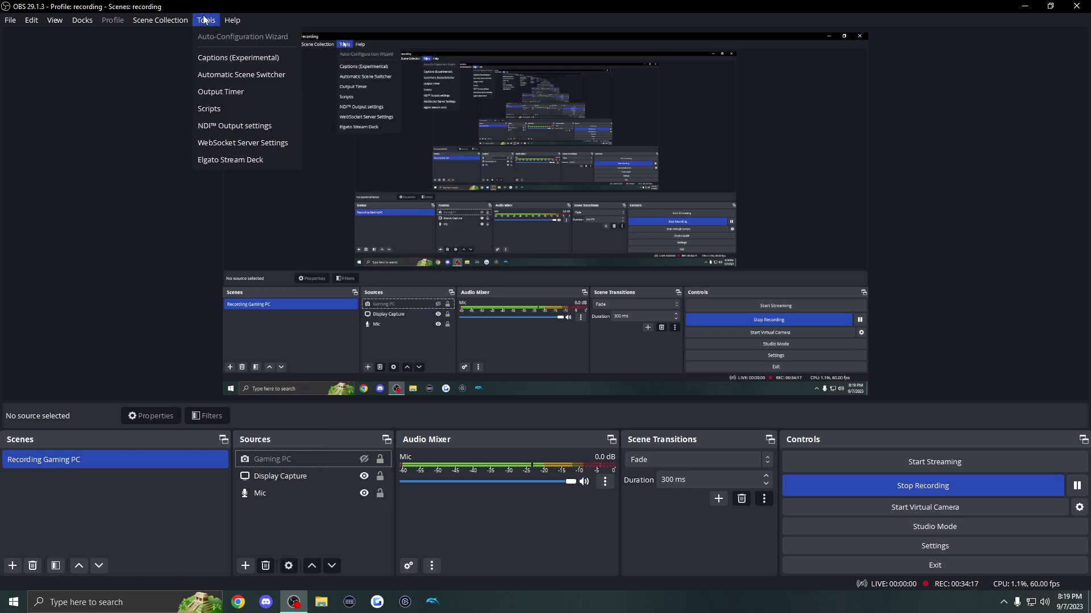
mouse_move(232, 20)
left_click(331, 53)
left_click(206, 22)
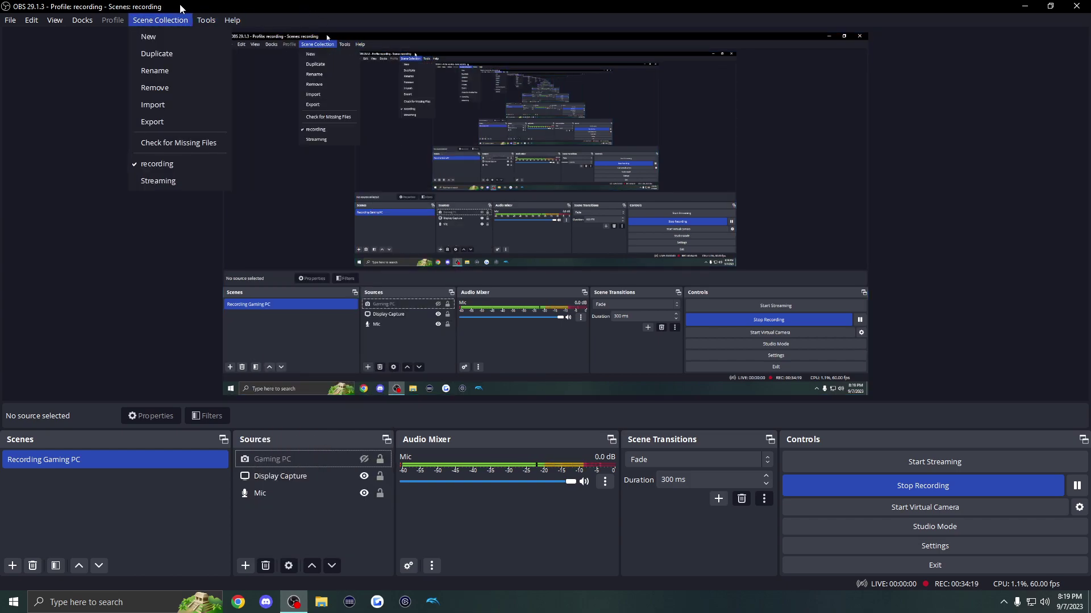
left_click(423, 494)
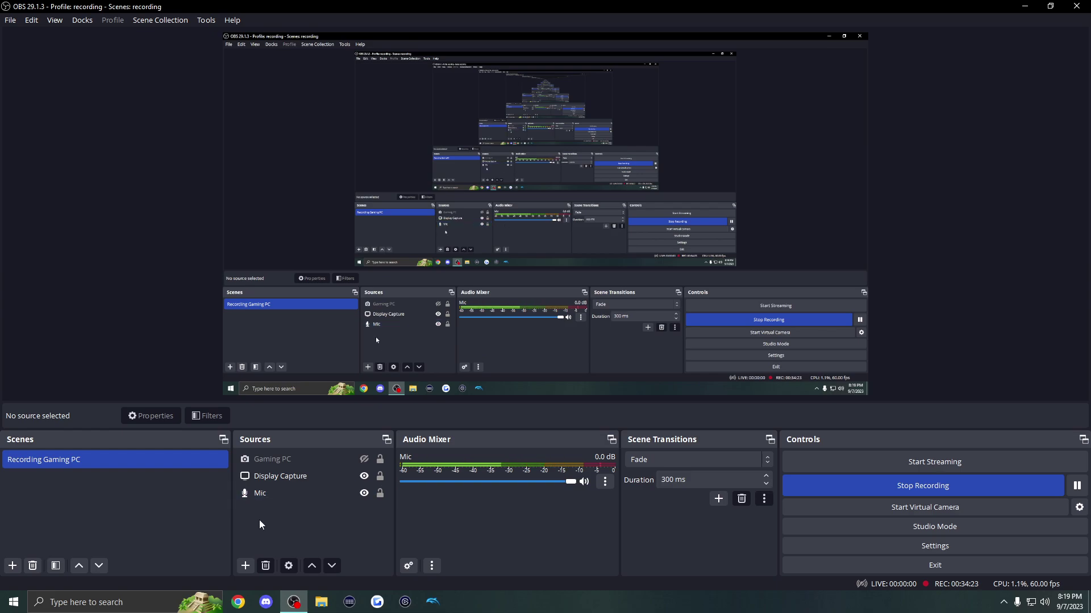
Step: Add a new NDI Source named Gaming PC NDI to the Recording Gaming PC scene
left_click(258, 539)
left_click(245, 565)
left_click(272, 423)
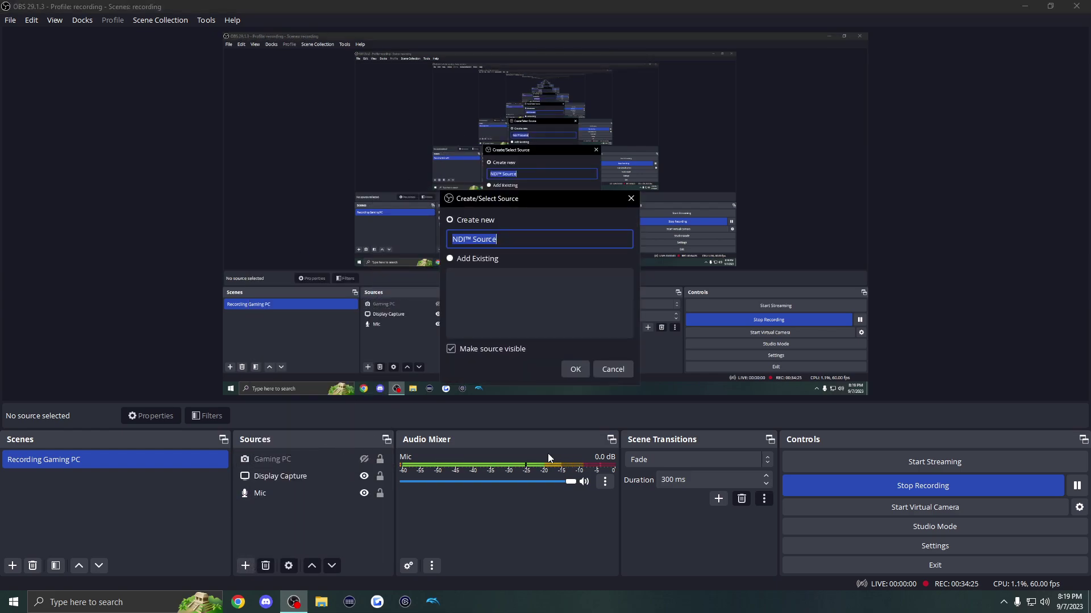
left_click_drag(506, 205, 305, 163)
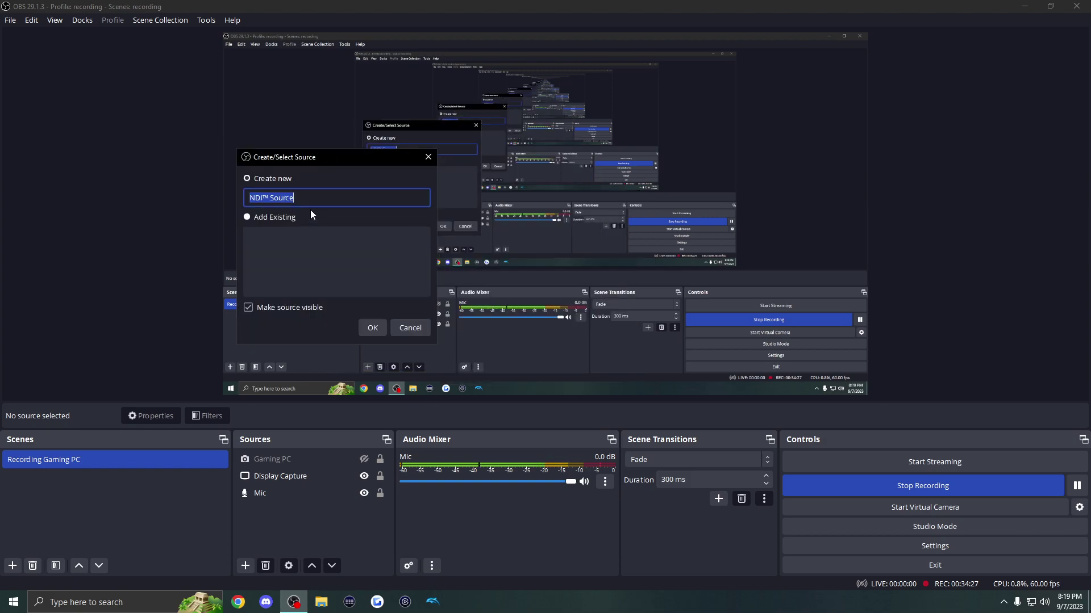
type("Gaming PC")
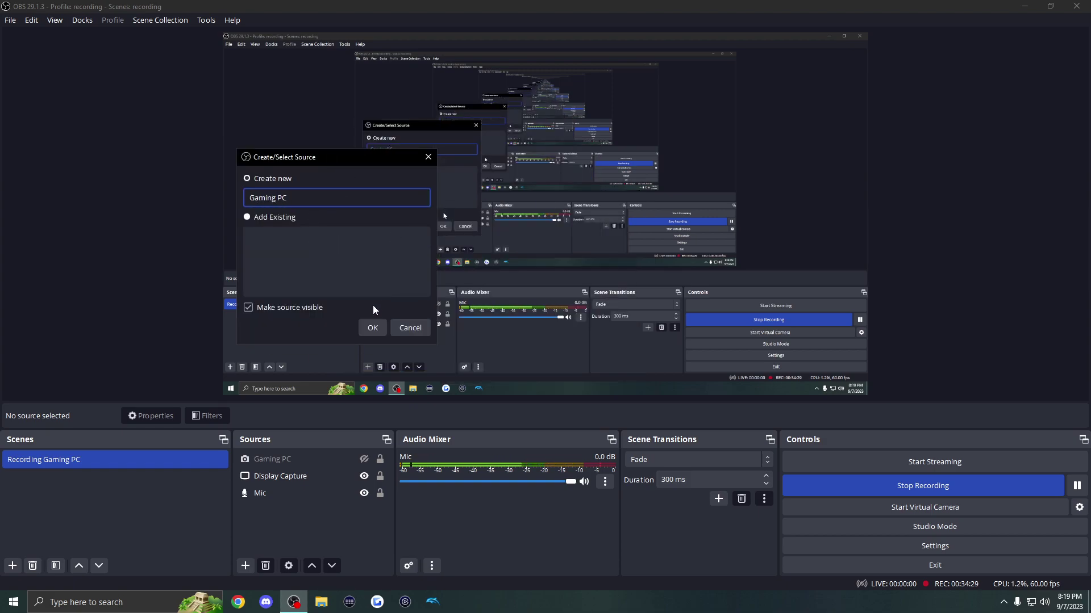
left_click(373, 328)
left_click(376, 263)
type("NDI")
key("Return")
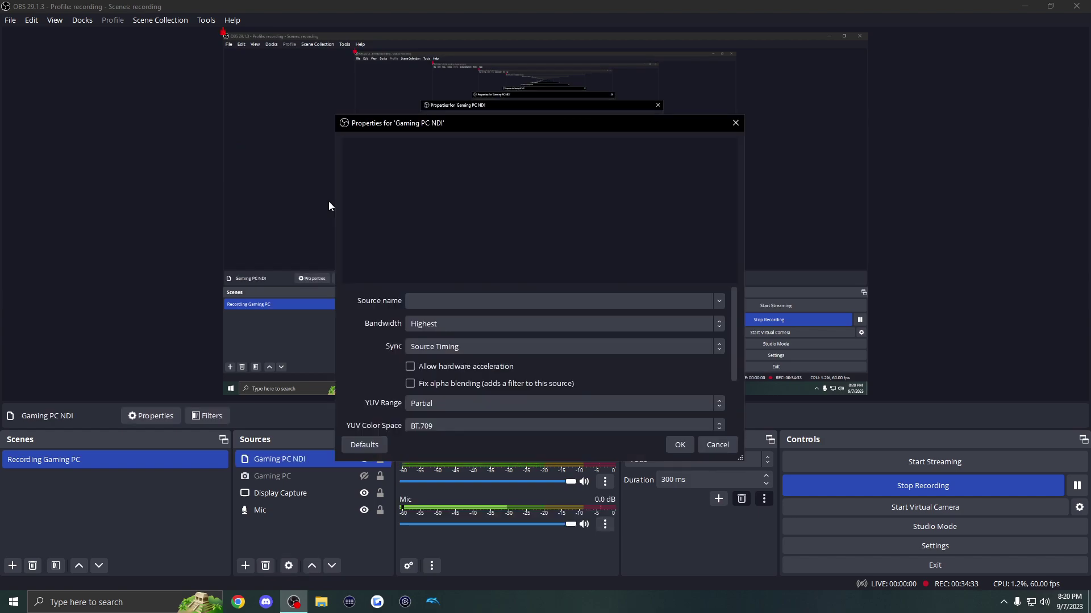
Step: Set the NDI source name to the gaming PC's DESKTOP-CMI905D output with Highest bandwidth and Source Timing sync, and apply its properties
left_click_drag(451, 125, 189, 108)
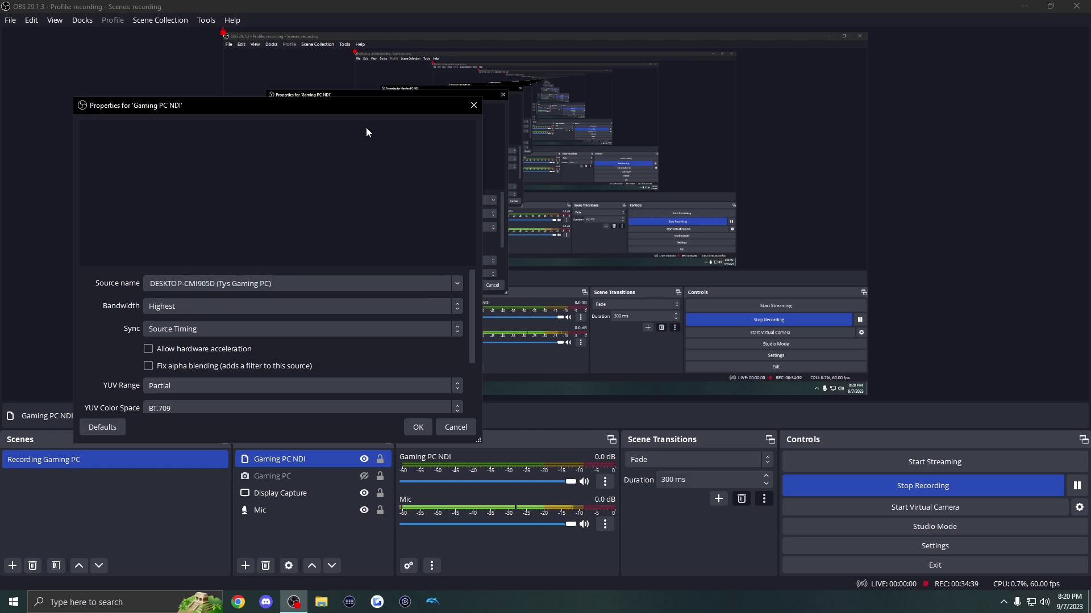
left_click_drag(369, 107, 482, 114)
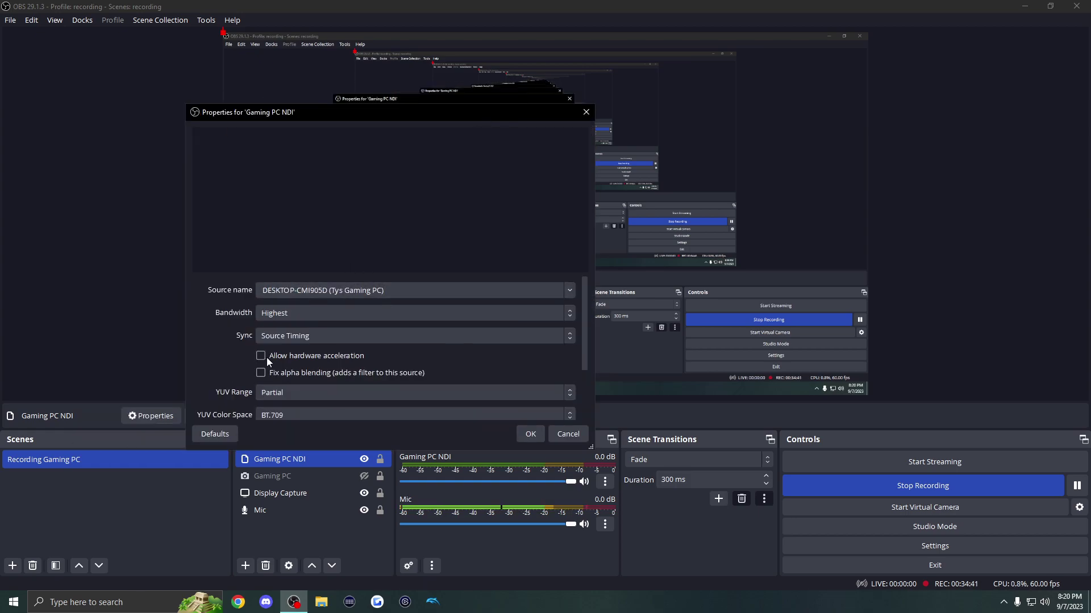
left_click(297, 312)
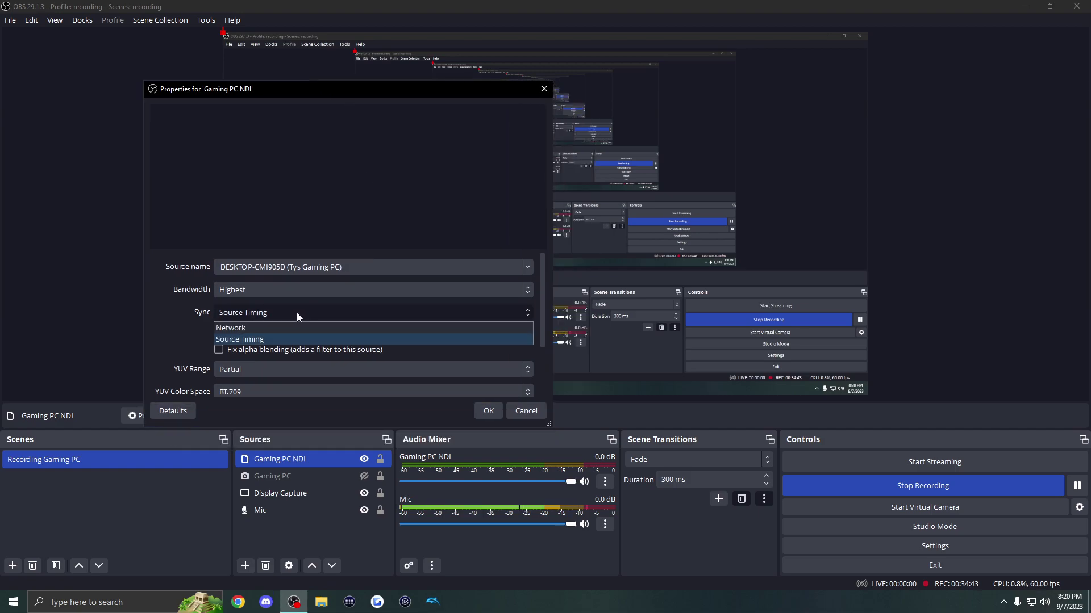
left_click(305, 312)
left_click(306, 313)
left_click(402, 341)
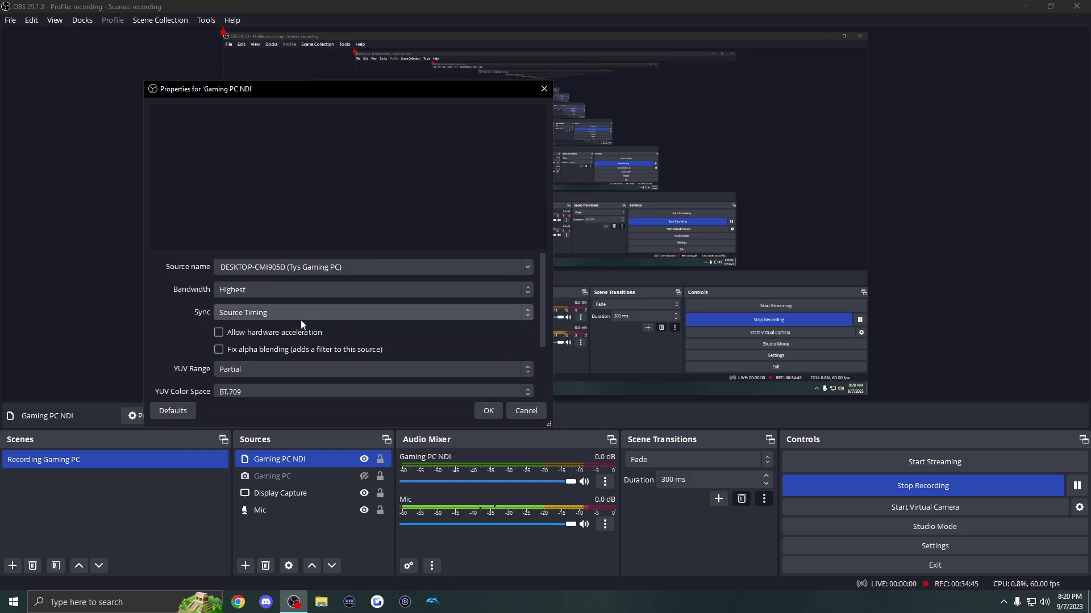
scroll(362, 360, "down", 1)
left_click_drag(537, 319, 551, 356)
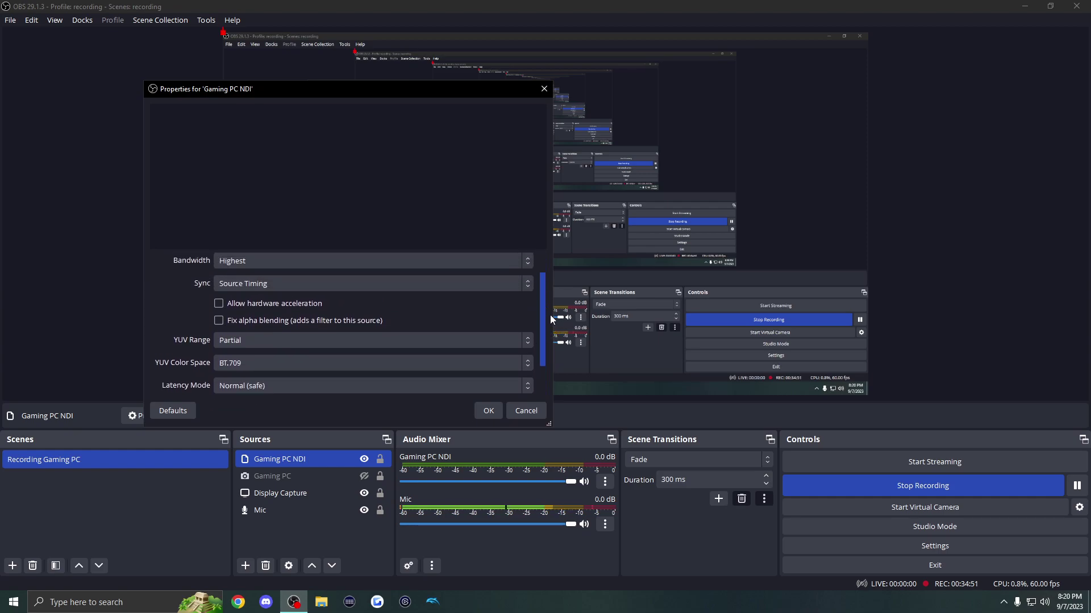
scroll(550, 315, "down", 3)
left_click(490, 411)
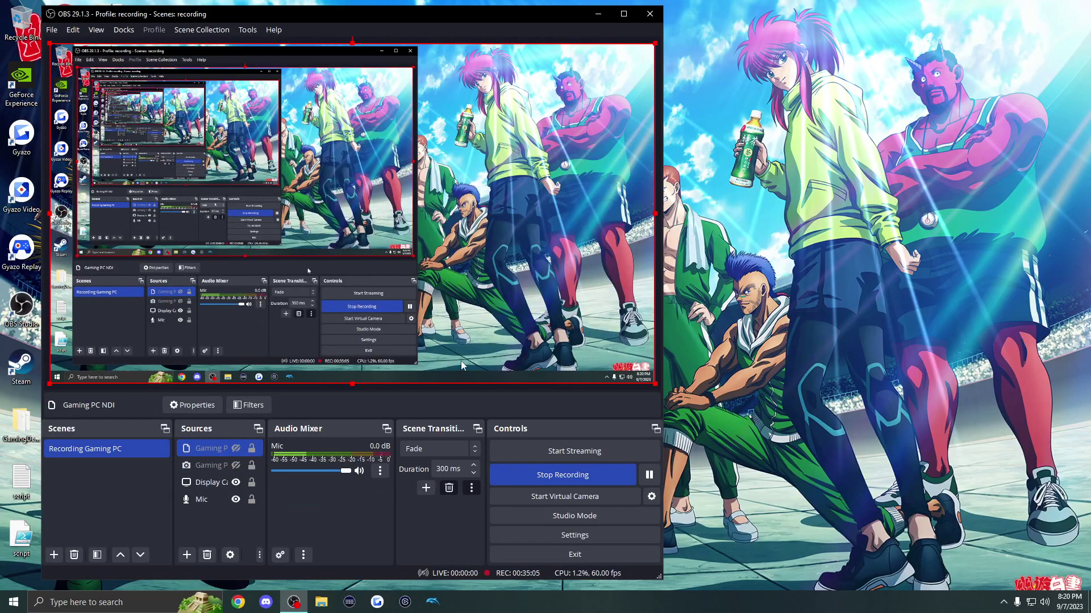
Step: Maximize the OBS window and examine the properties of the Gaming PC capture source
double_click(422, 16)
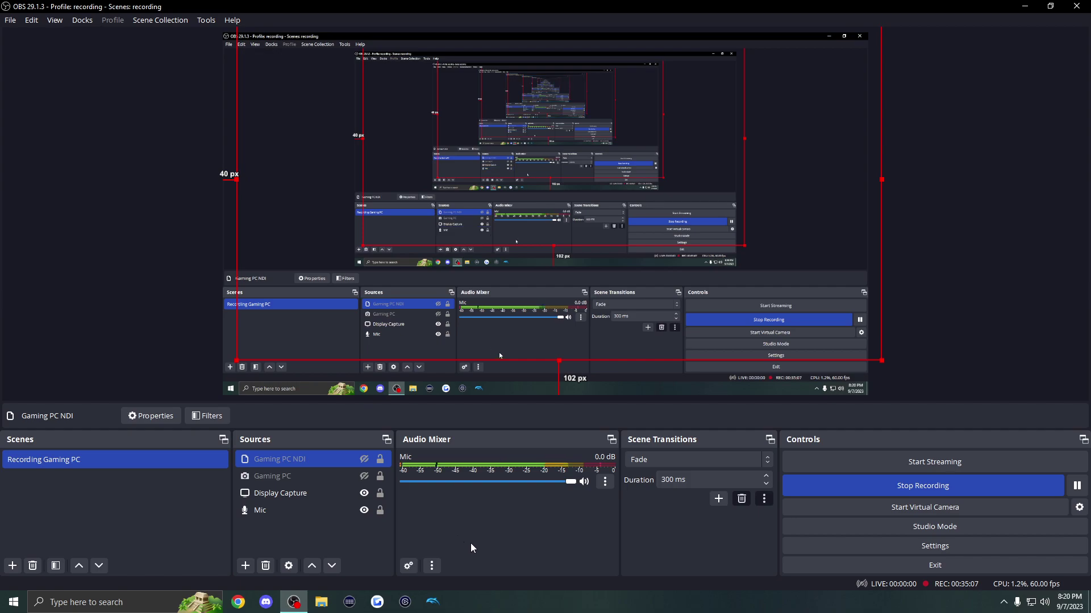
left_click(304, 492)
left_click(311, 477)
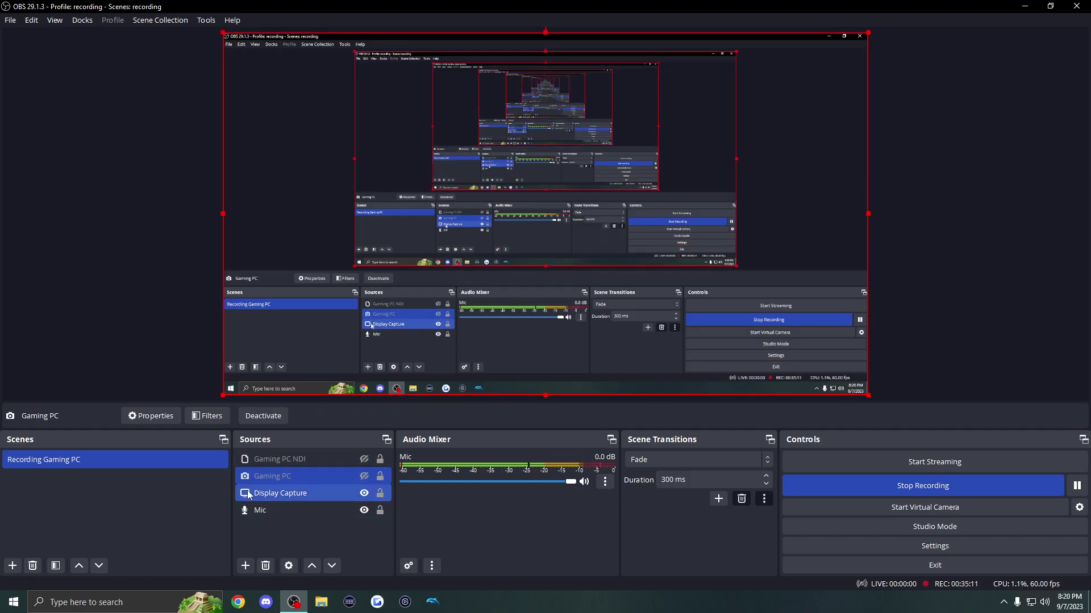
right_click(299, 477)
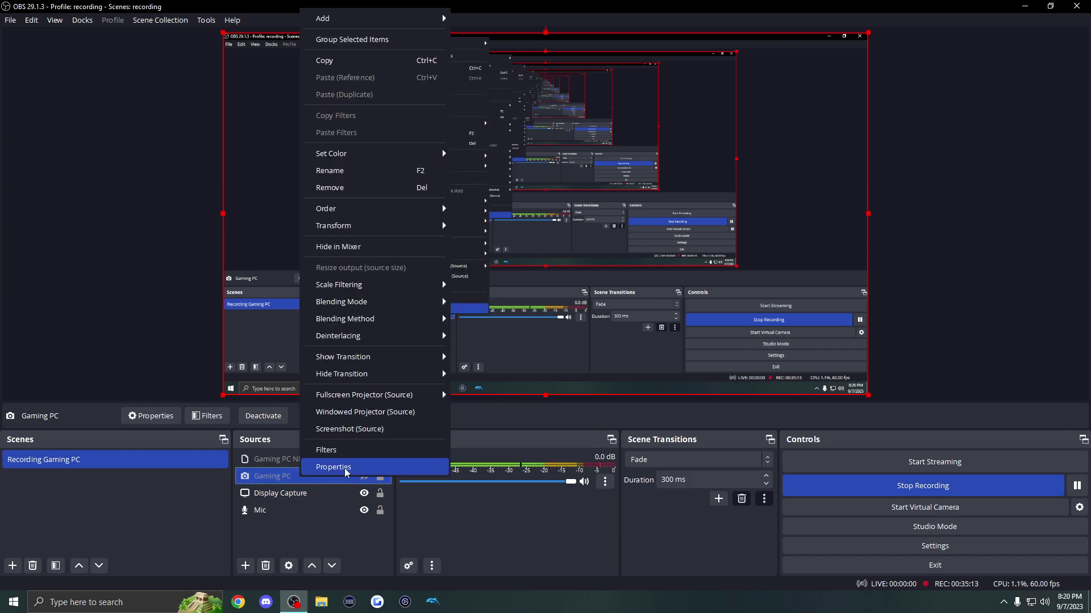
left_click(323, 469)
left_click_drag(523, 114, 216, 117)
left_click(421, 117)
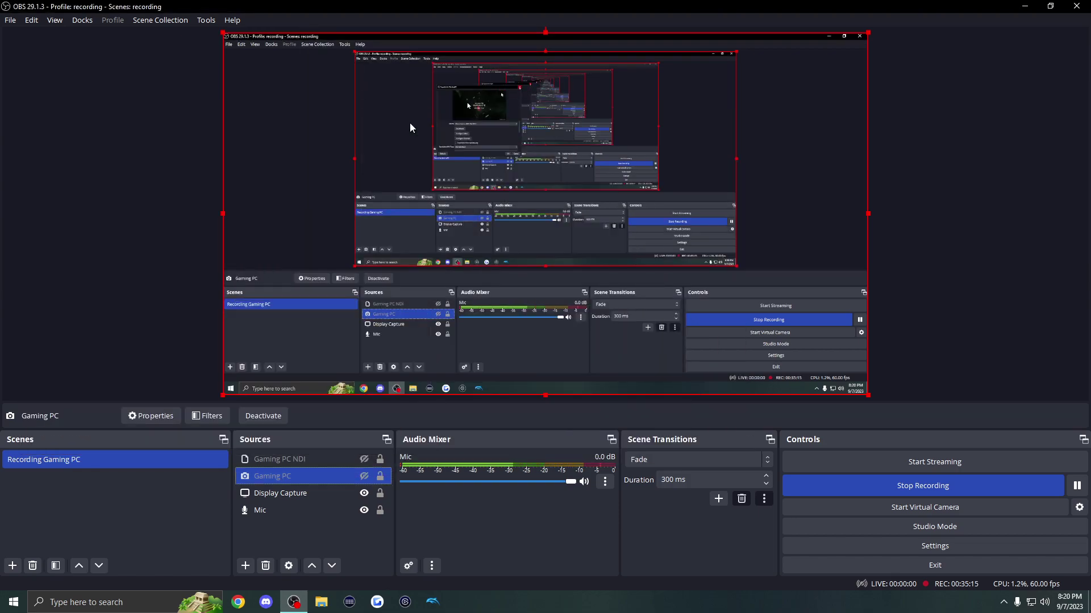
Step: Check the incoming picture in the Gaming PC NDI properties, and make the Gaming PC capture source visible
double_click(296, 458)
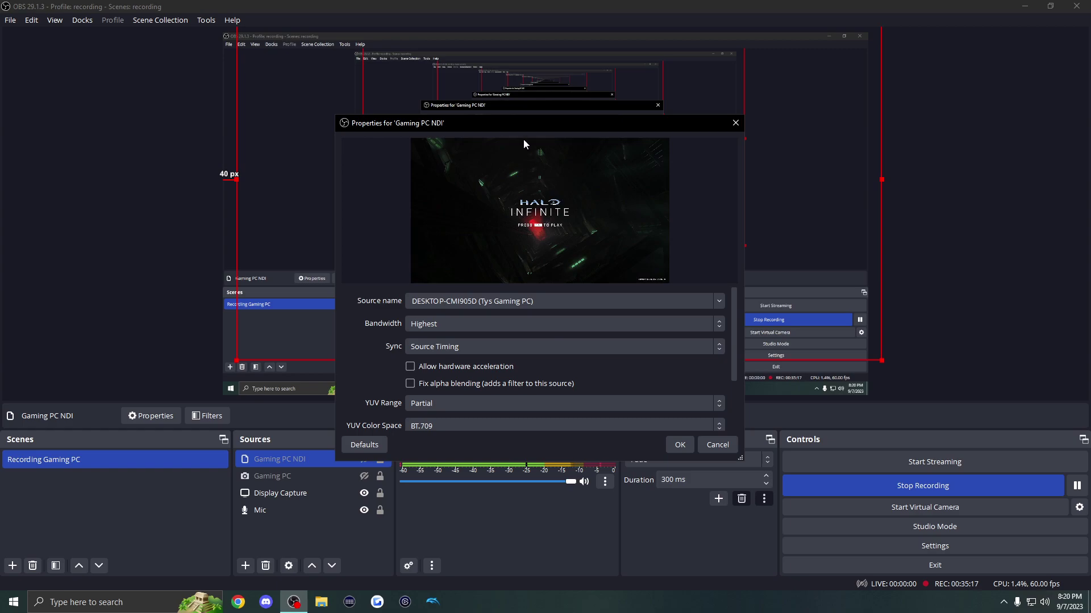
left_click_drag(534, 126, 322, 111)
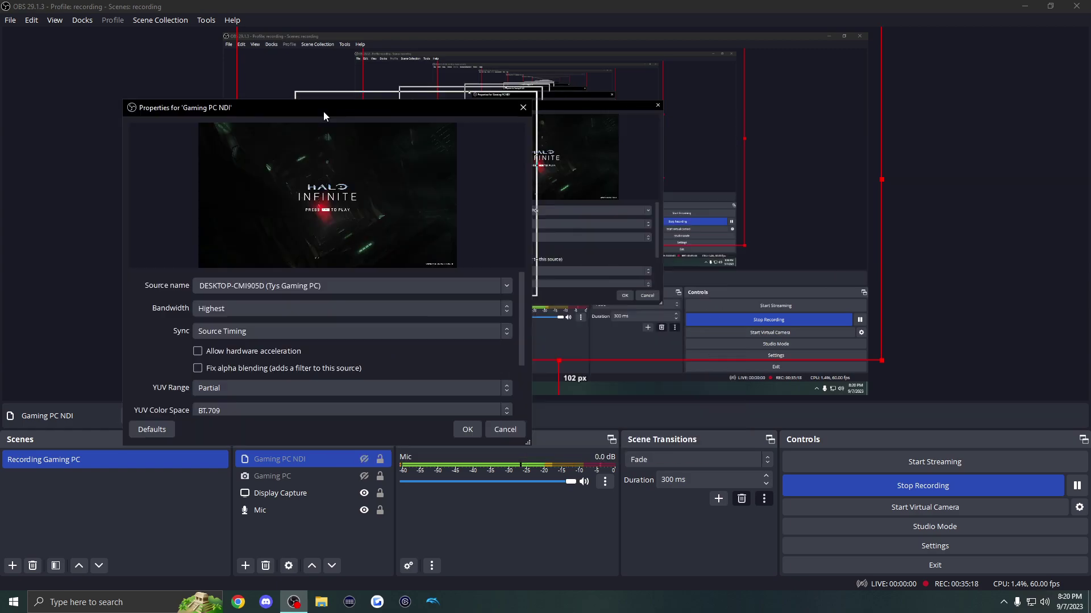
left_click(522, 108)
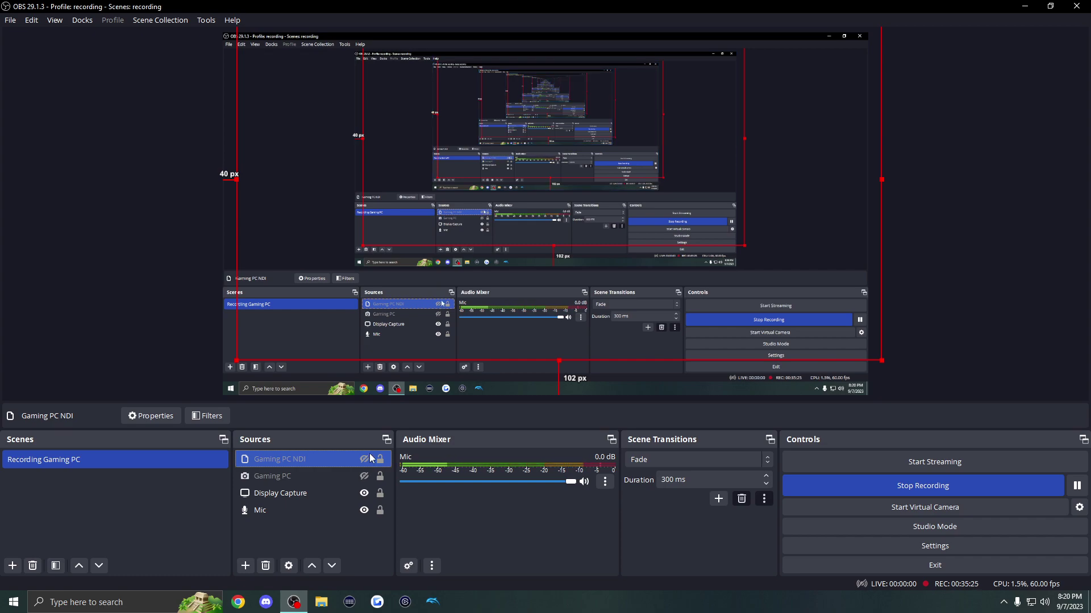
left_click(364, 477, "ctrl")
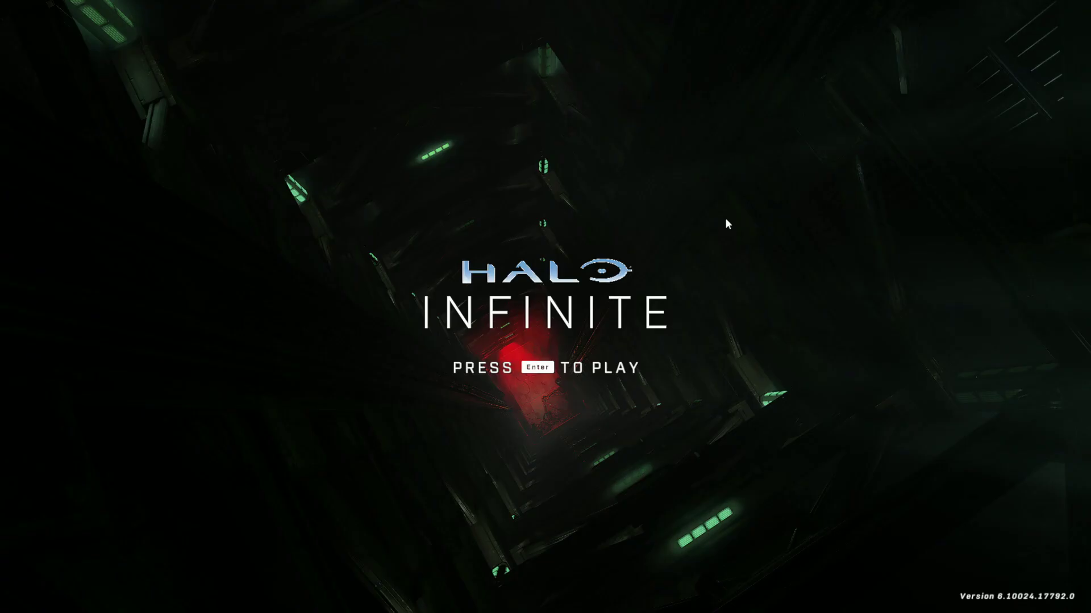